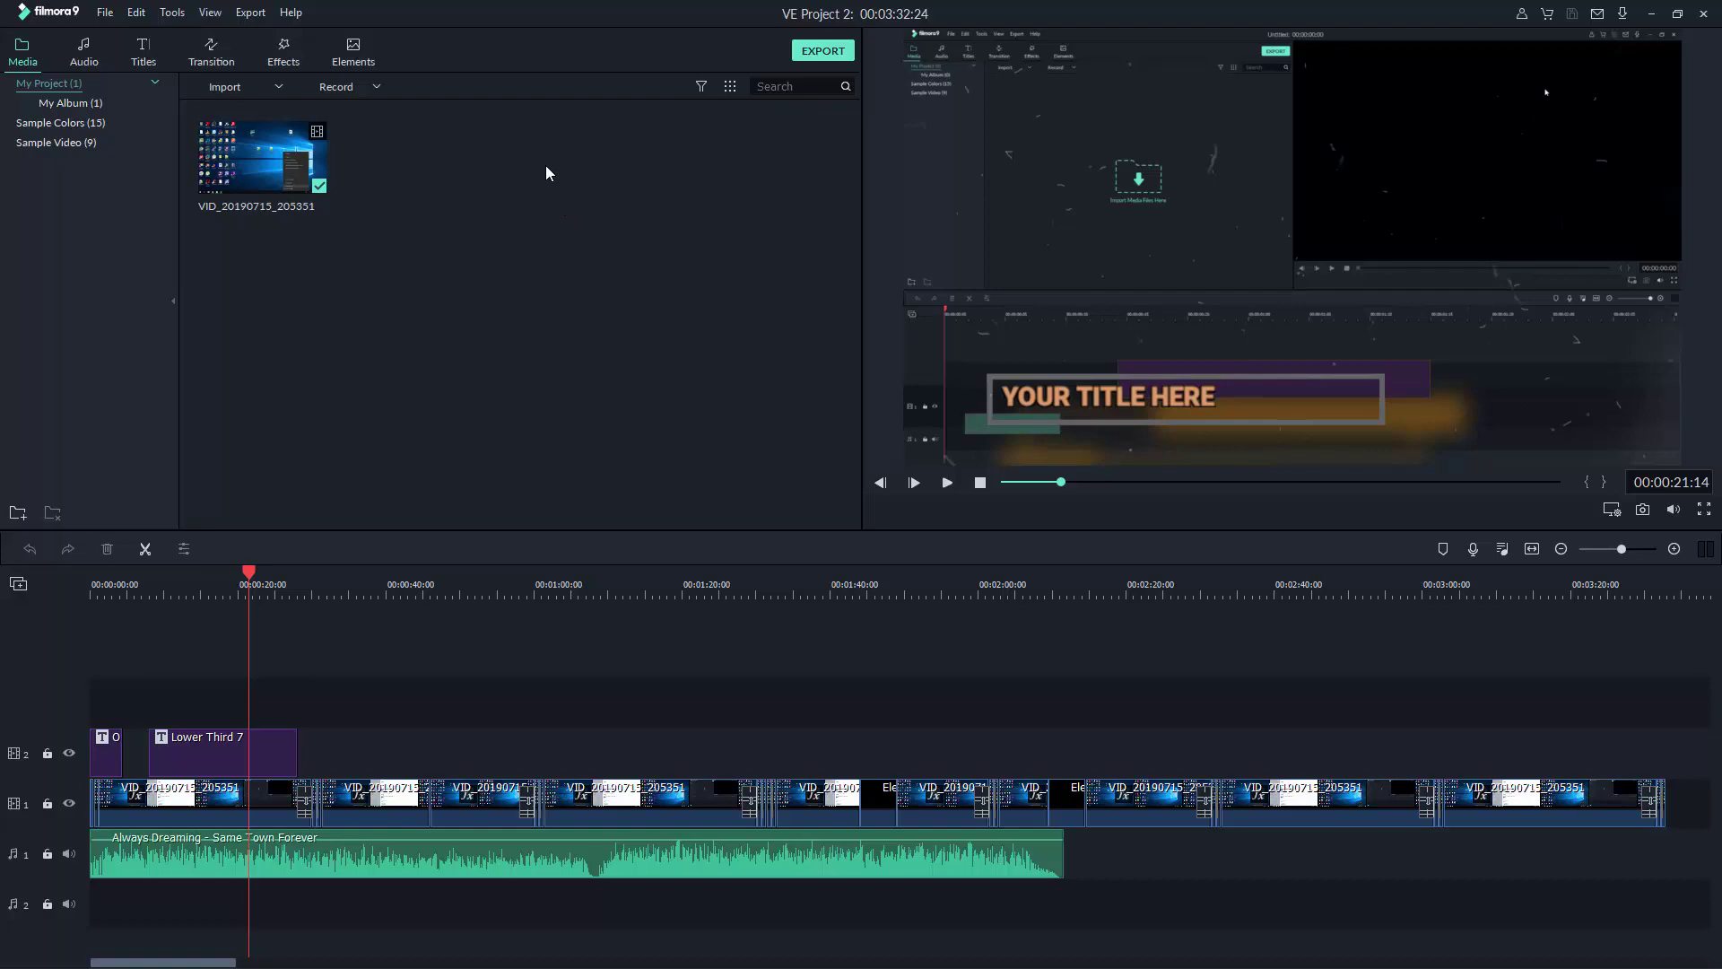
- Look through the Audio, Transition, Elements, Titles and Effects libraries to examine the available built-in assets
click(84, 52)
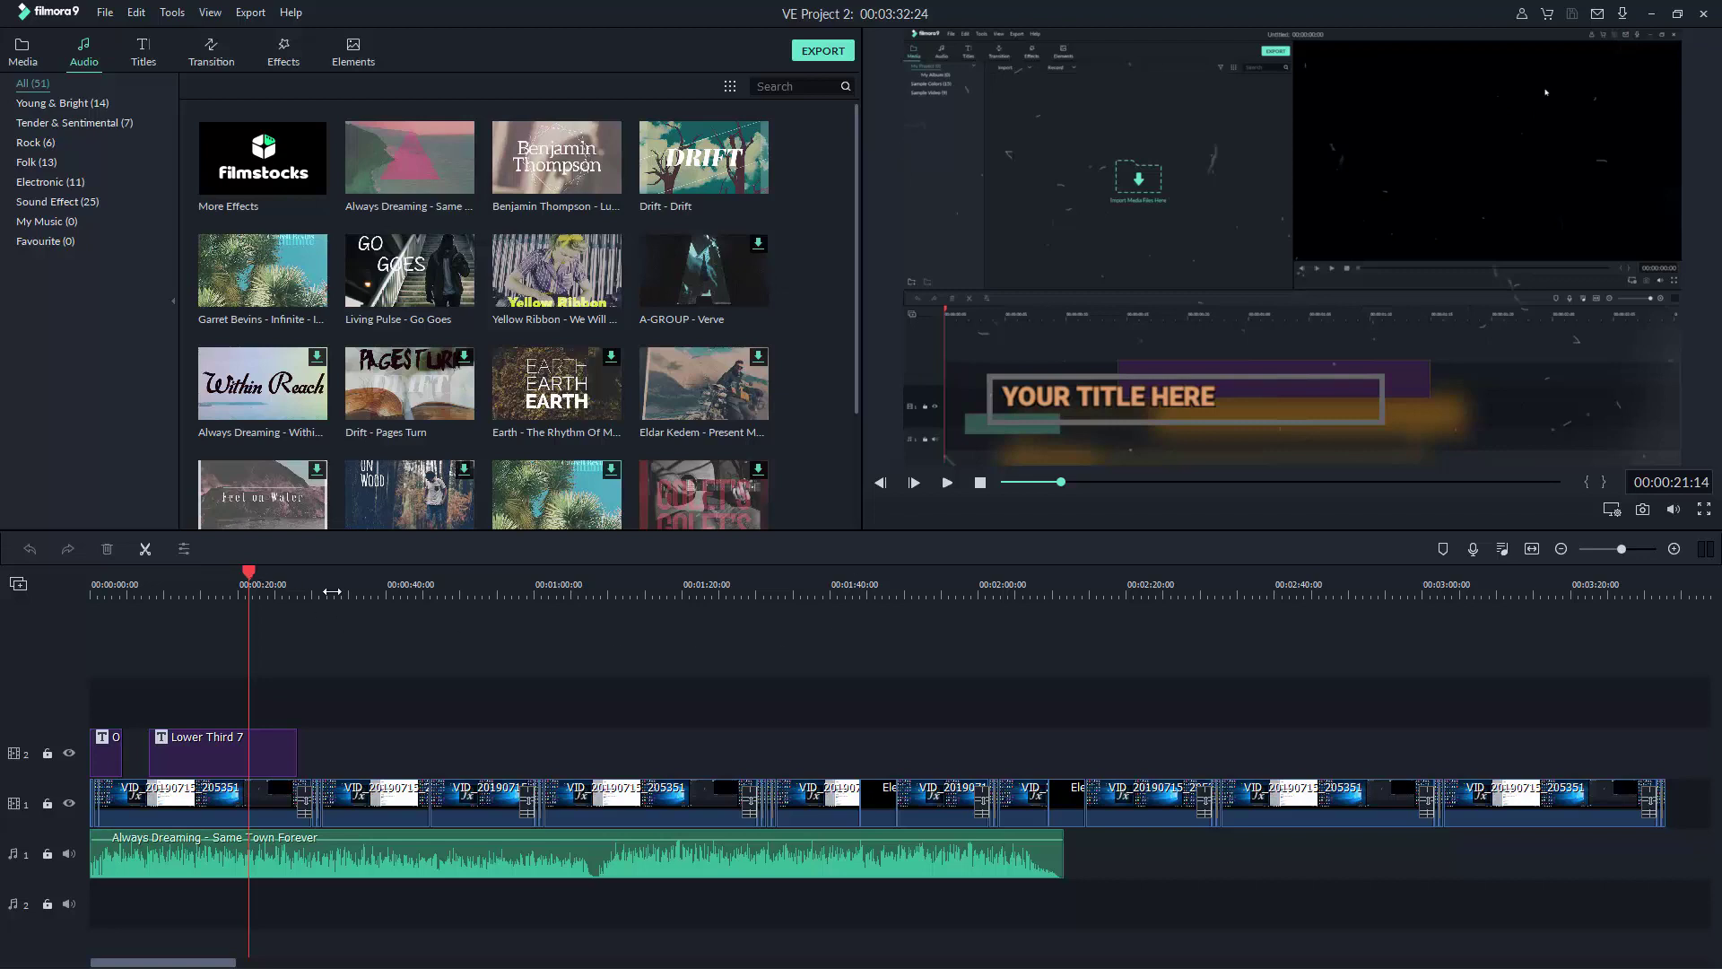
scroll(269, 579, up, 2)
scroll(269, 578, down, 2)
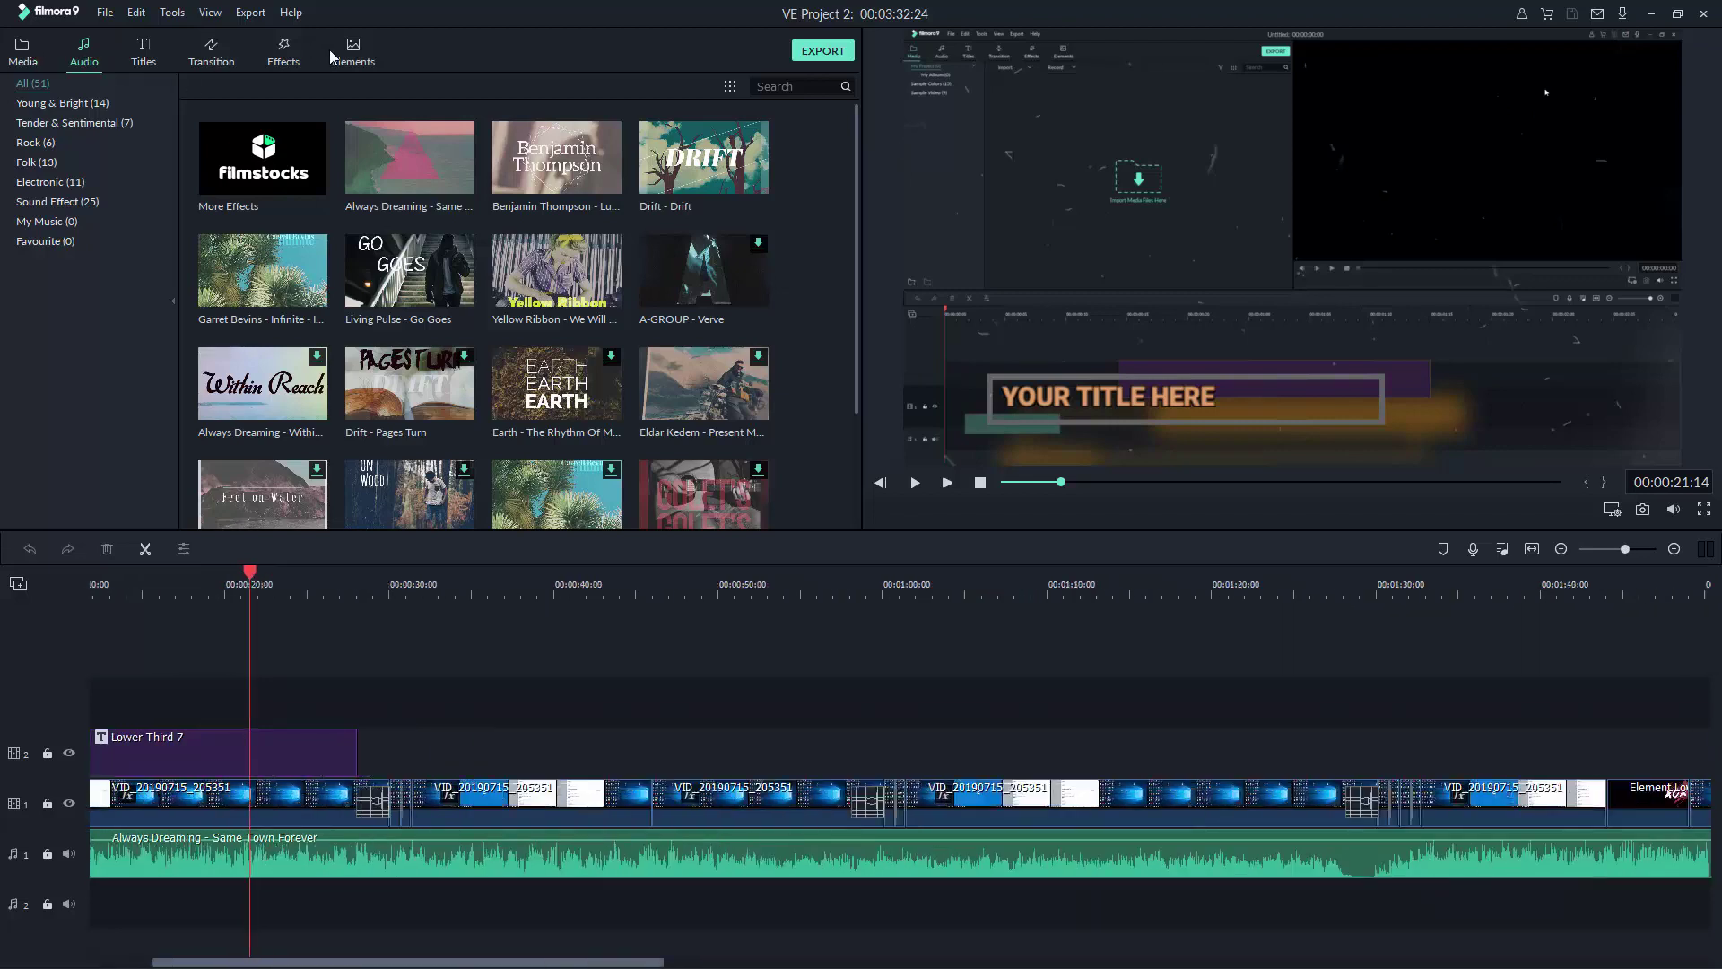
click(212, 56)
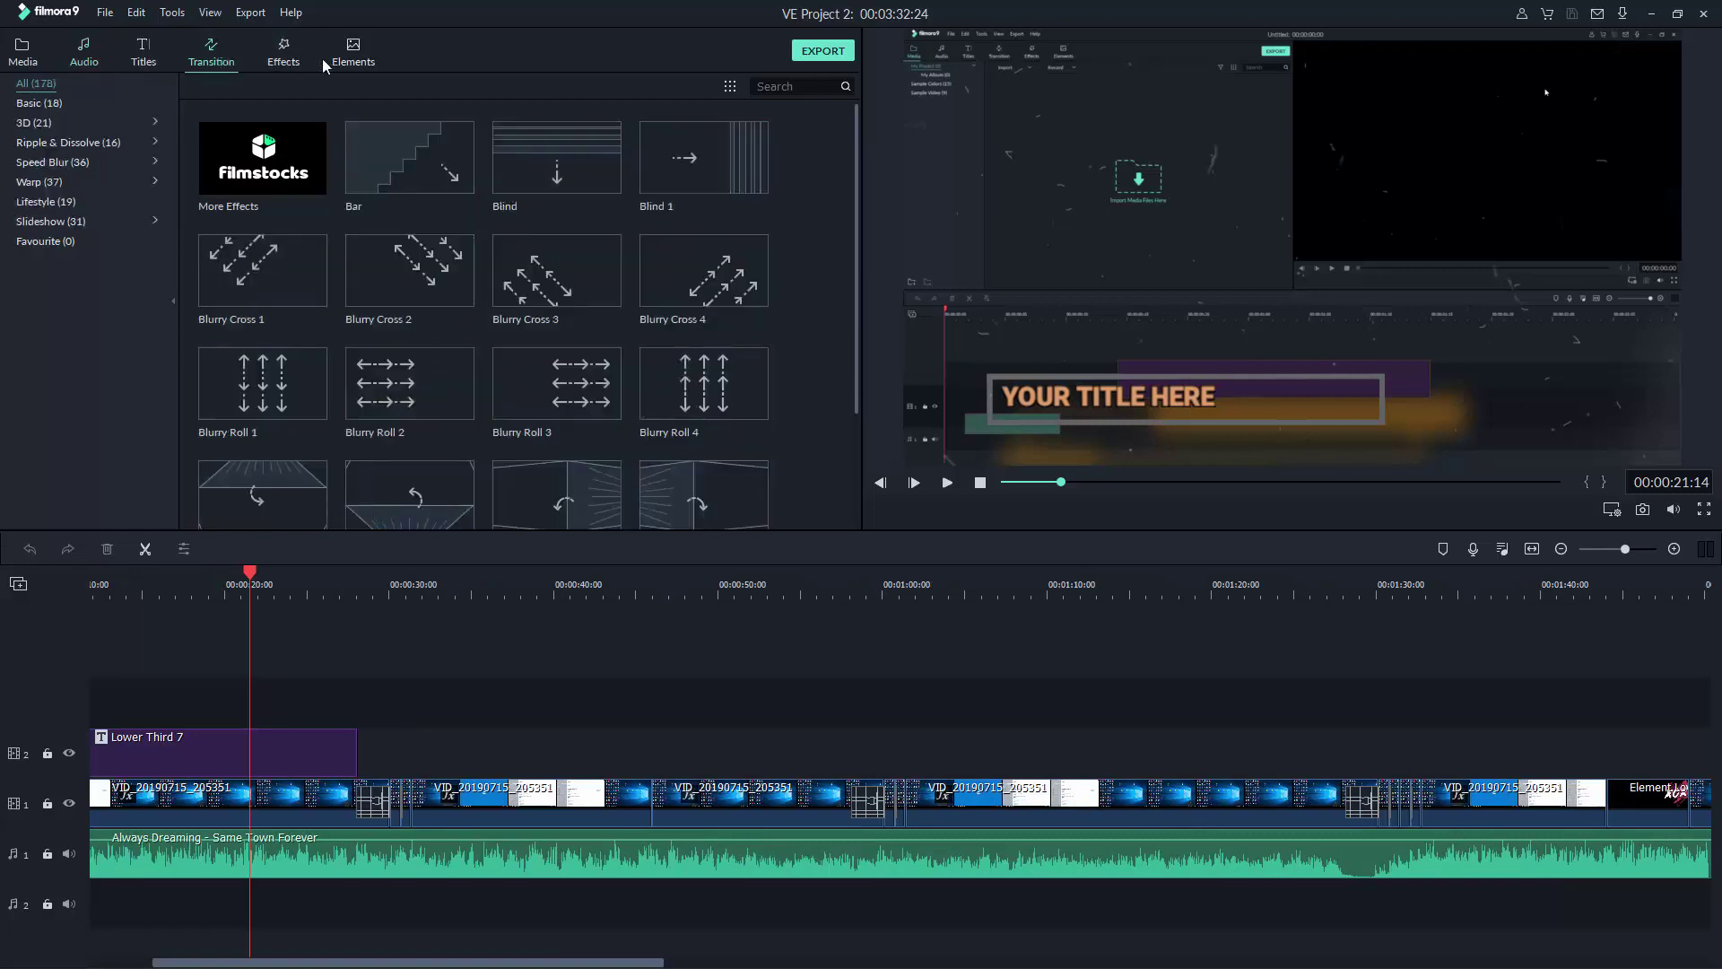
click(353, 56)
scroll(485, 314, down, 10)
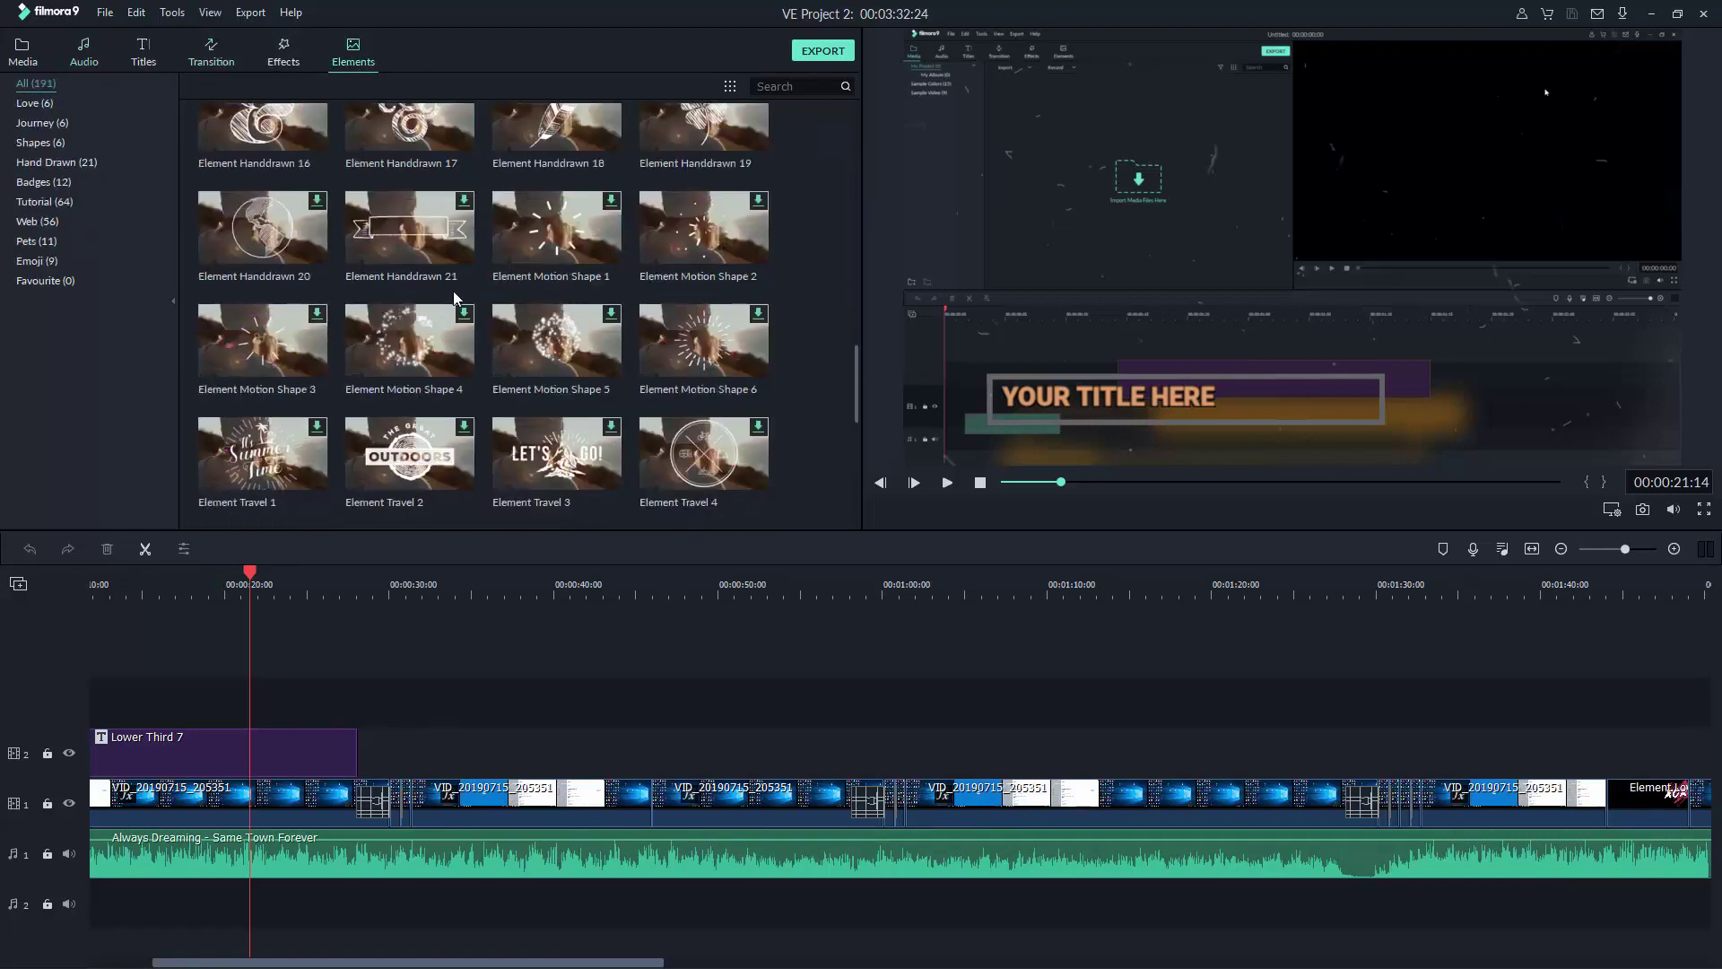
click(144, 56)
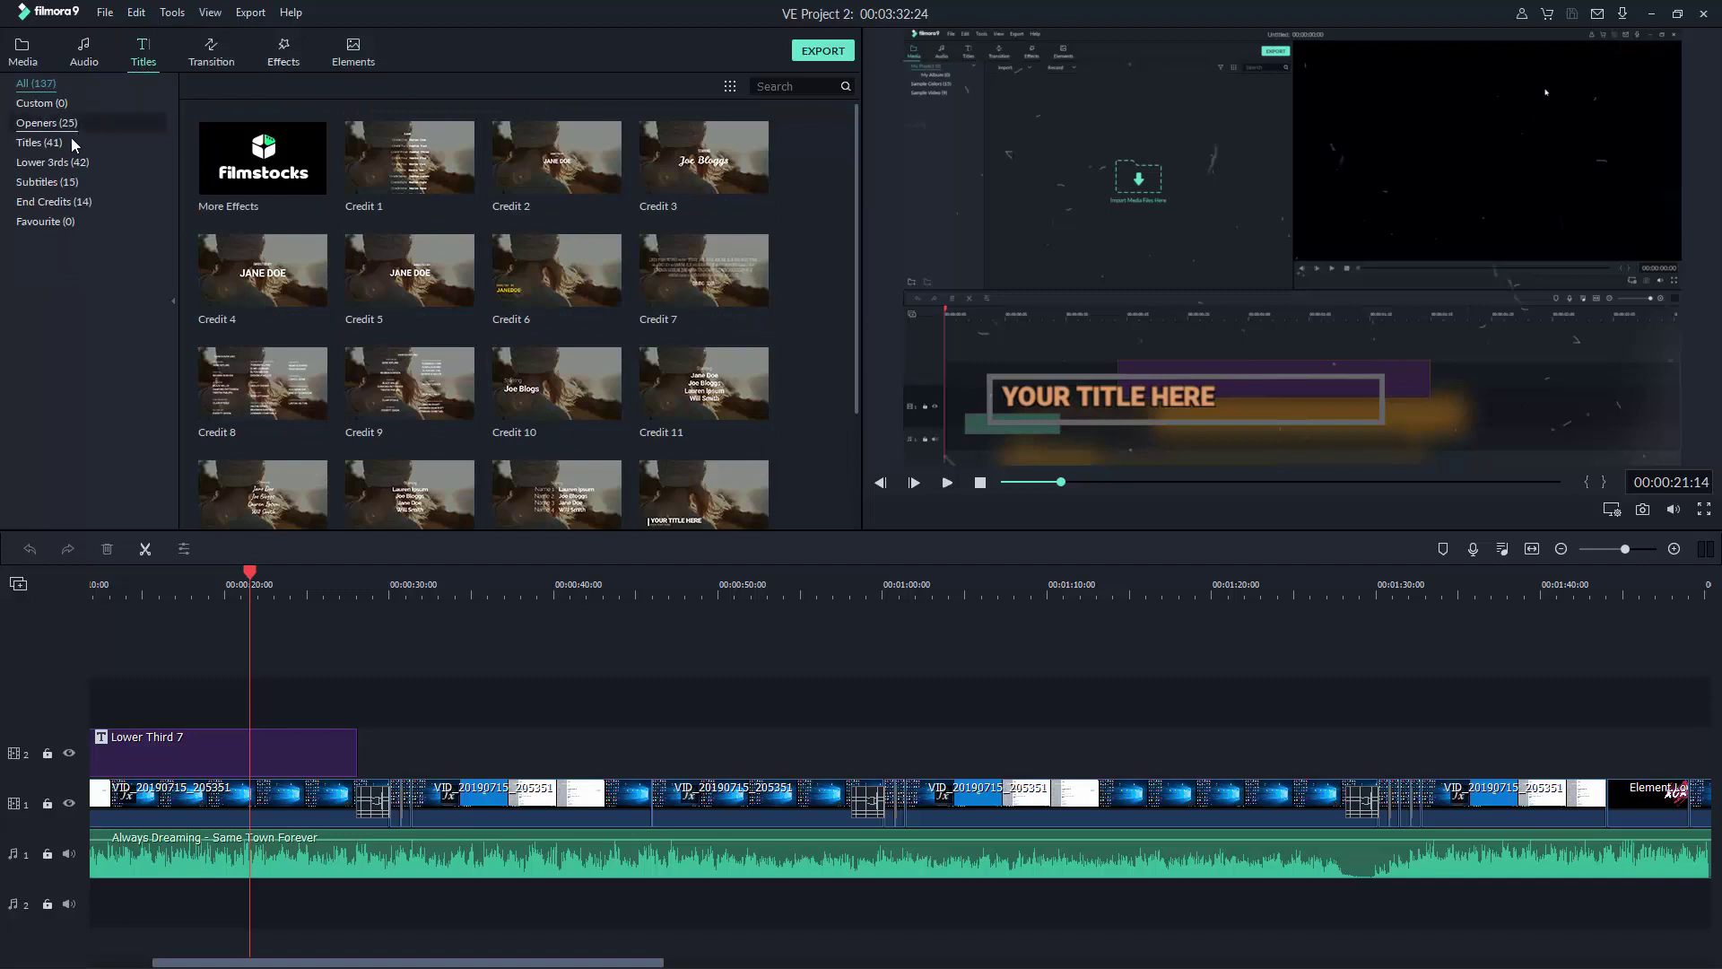
click(83, 56)
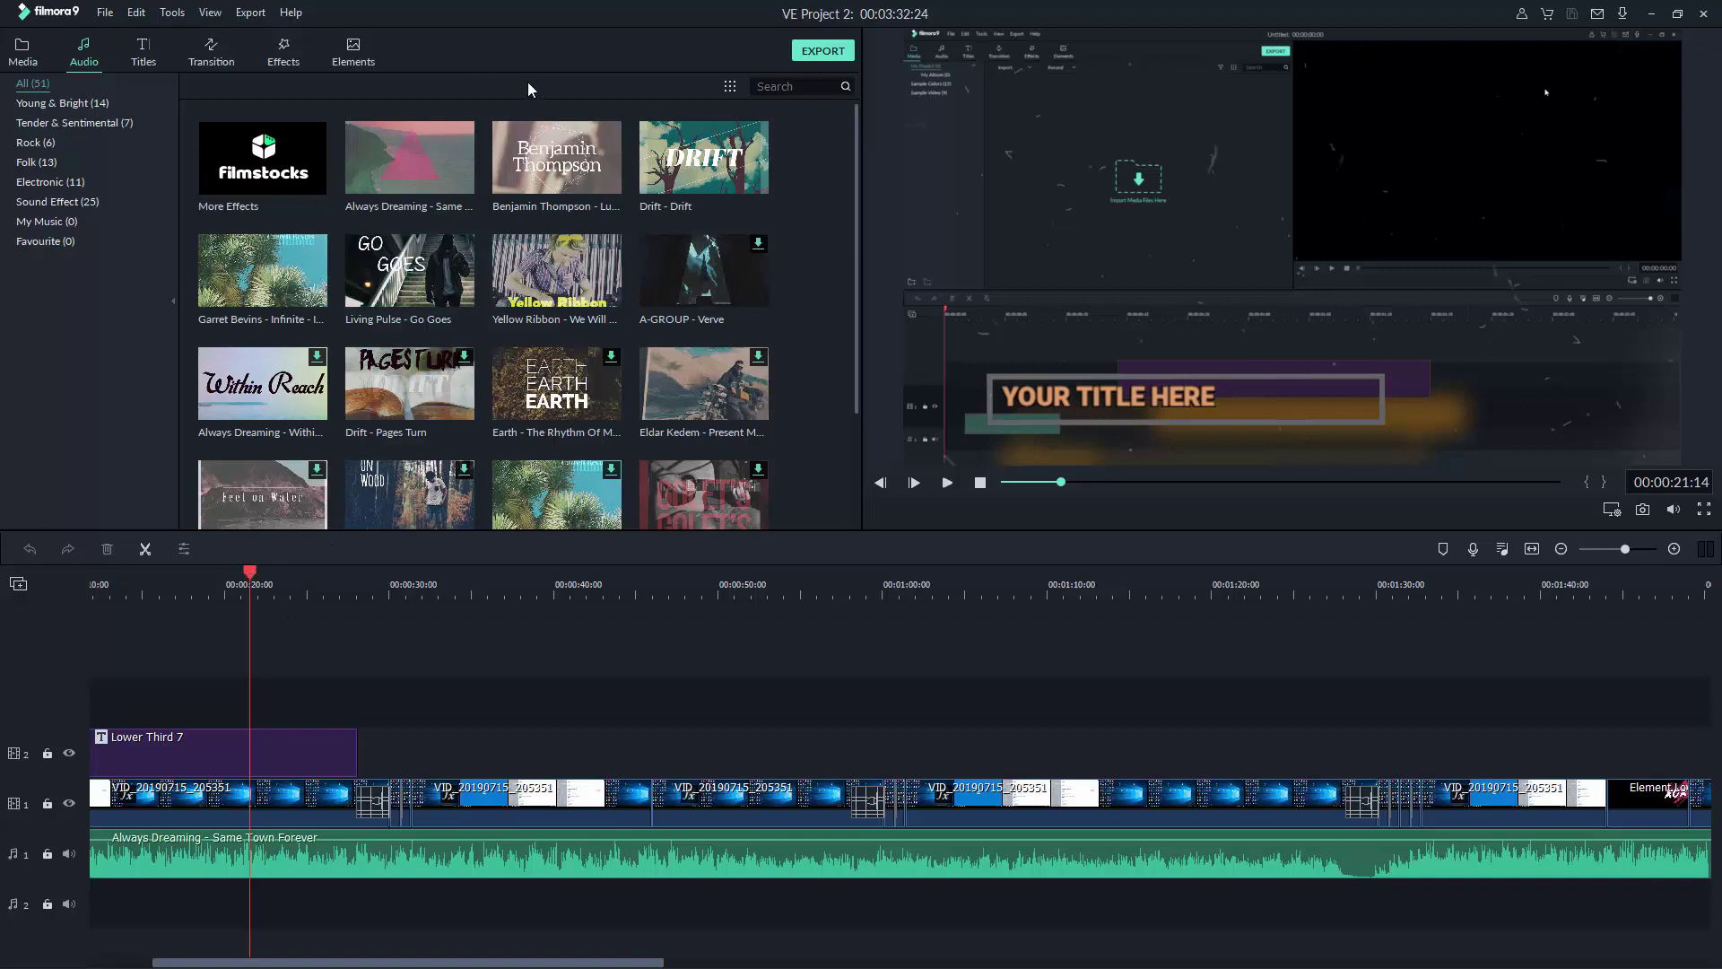
click(215, 62)
click(287, 62)
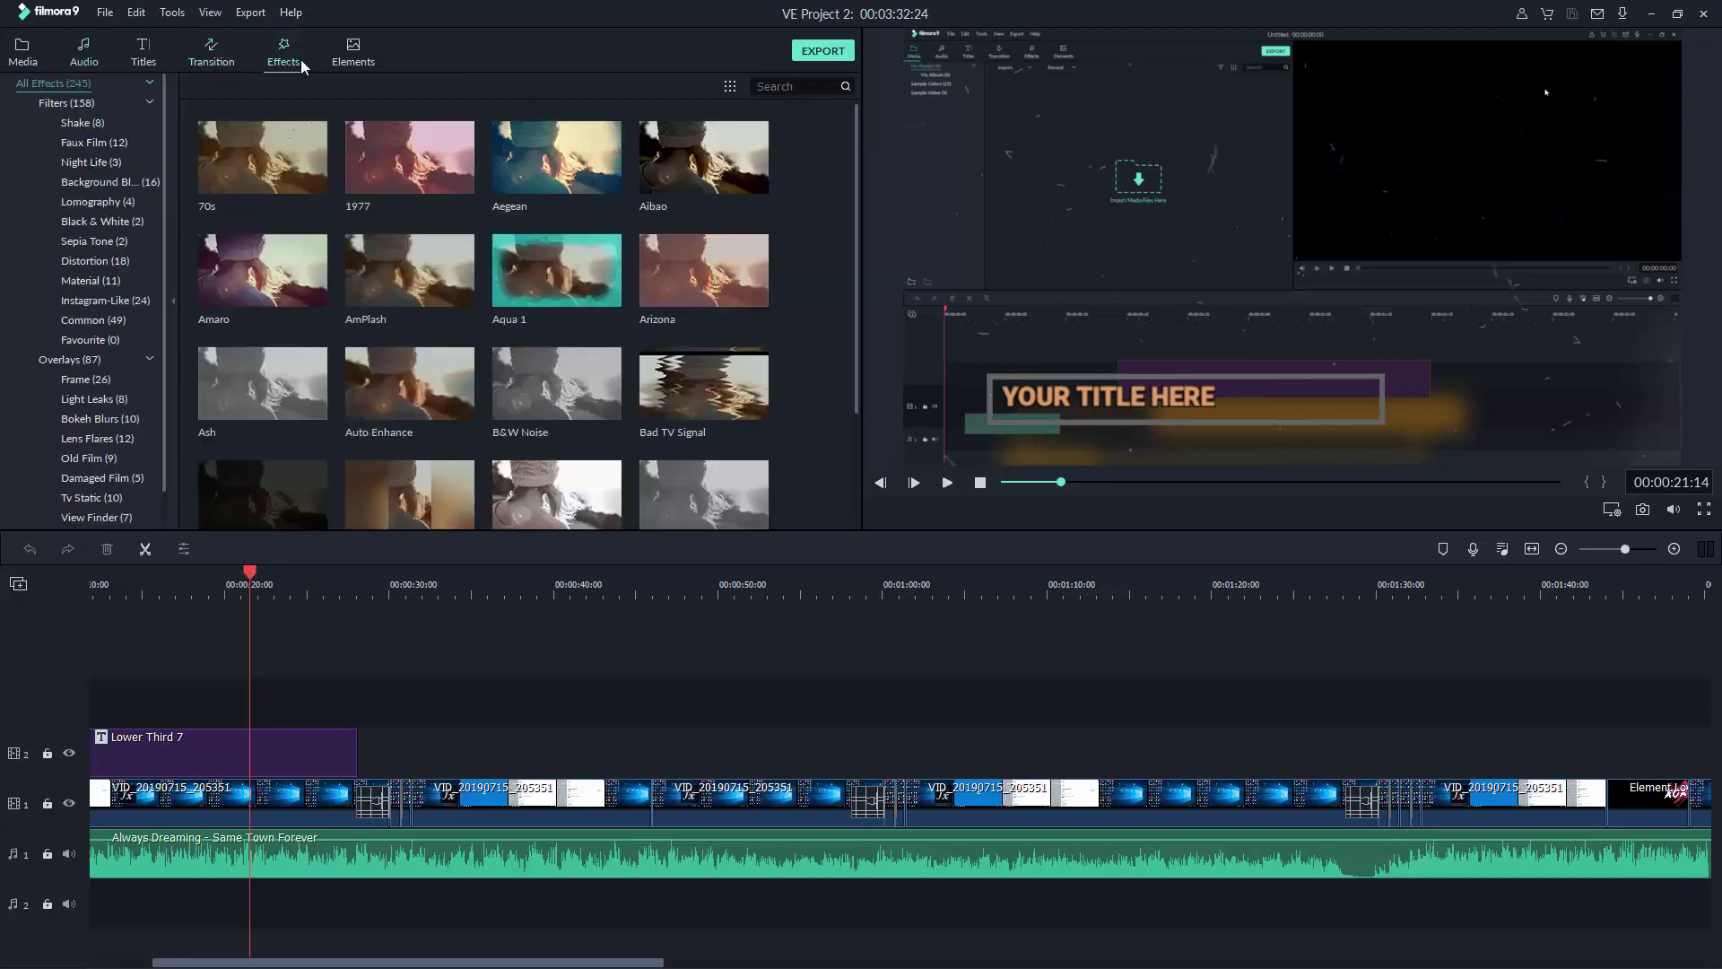
click(144, 52)
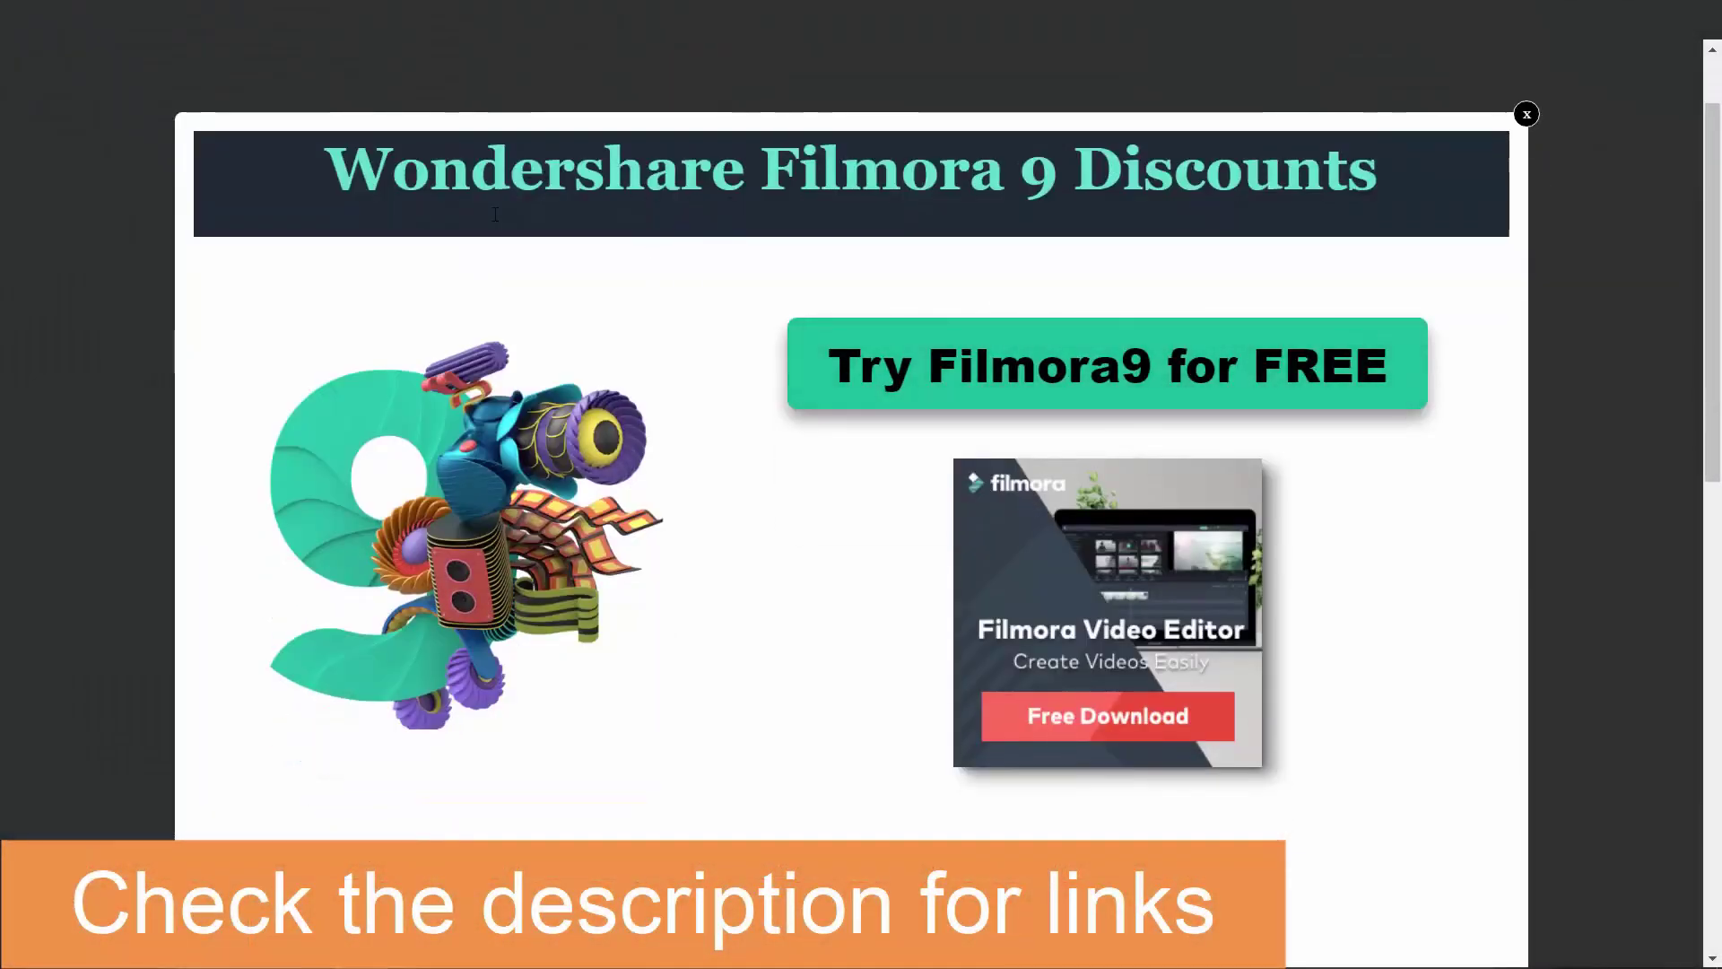
- Switch to the Wondershare Filmora 9 Discounts web page and read its free trial offers and list of main advantages
scroll(1074, 604, down, 1)
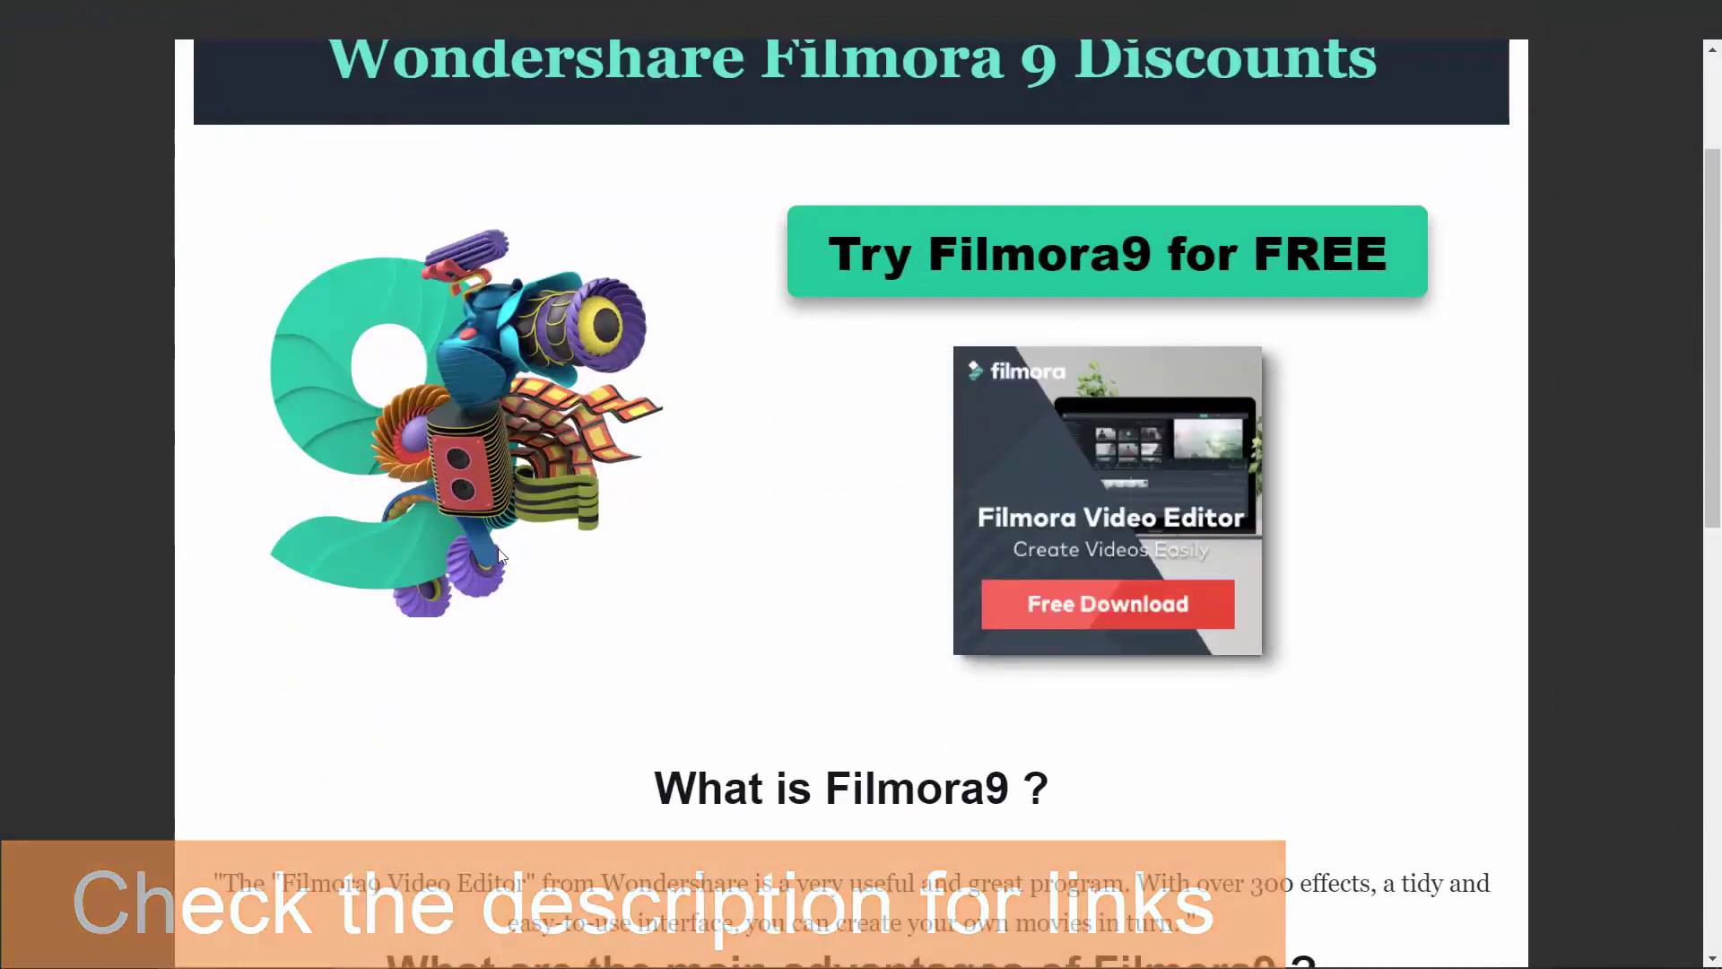
scroll(708, 815, down, 4)
scroll(719, 587, down, 2)
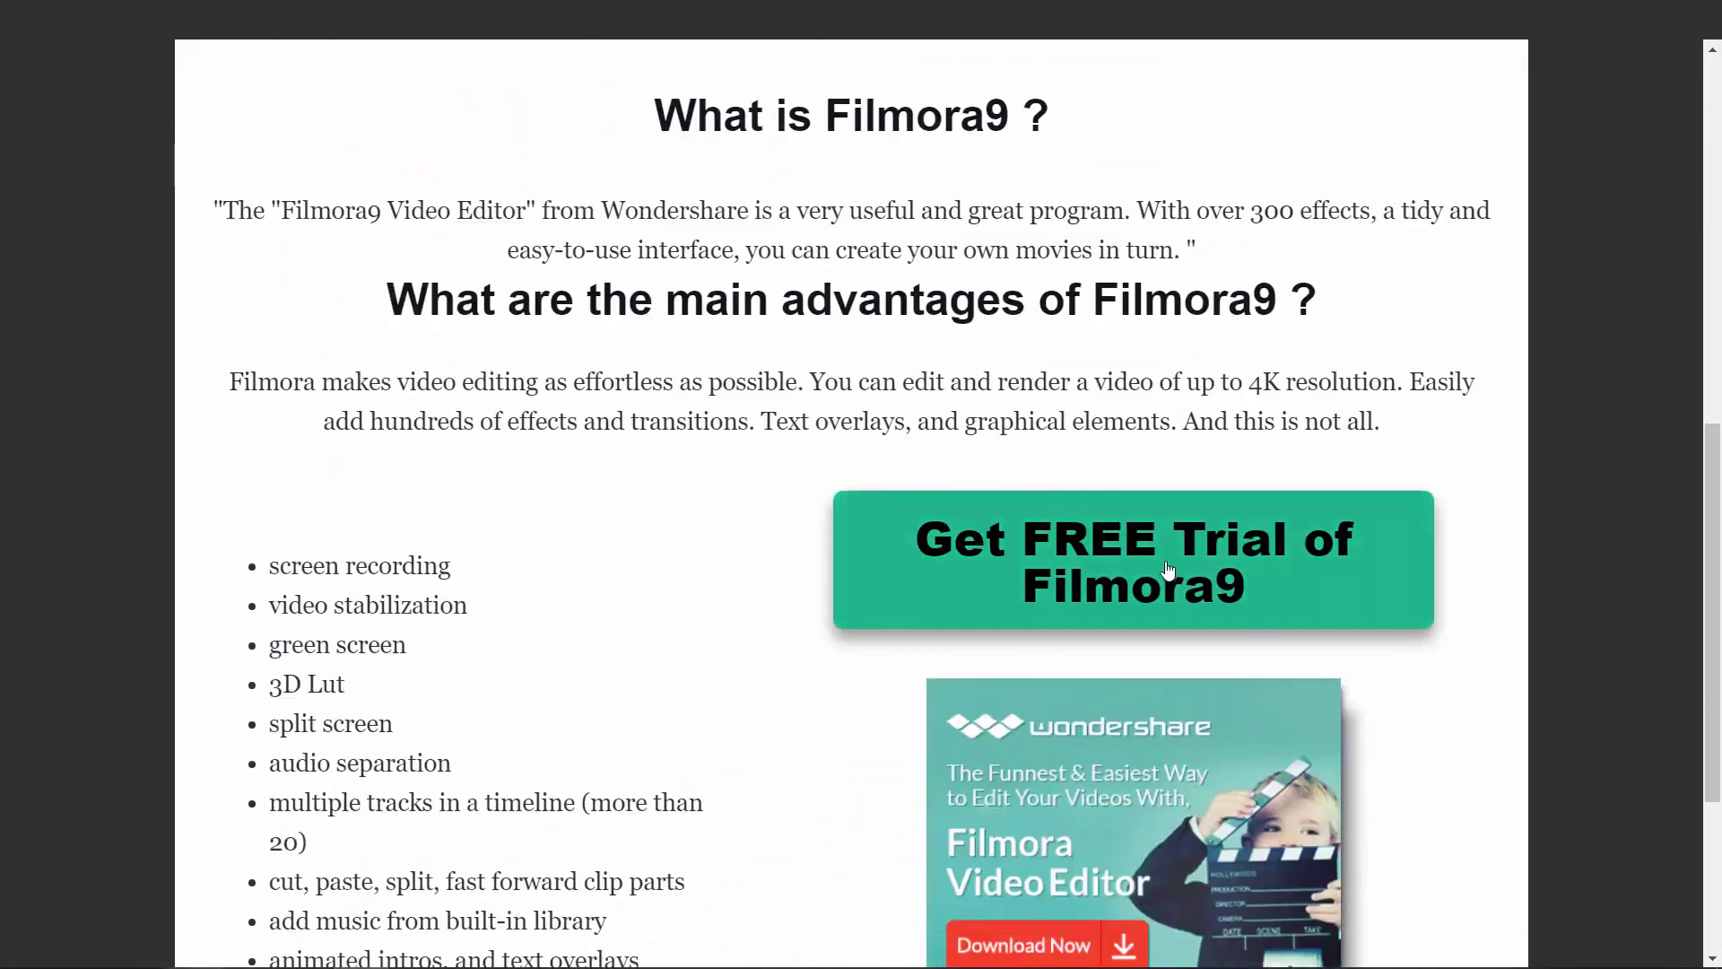
scroll(696, 679, down, 2)
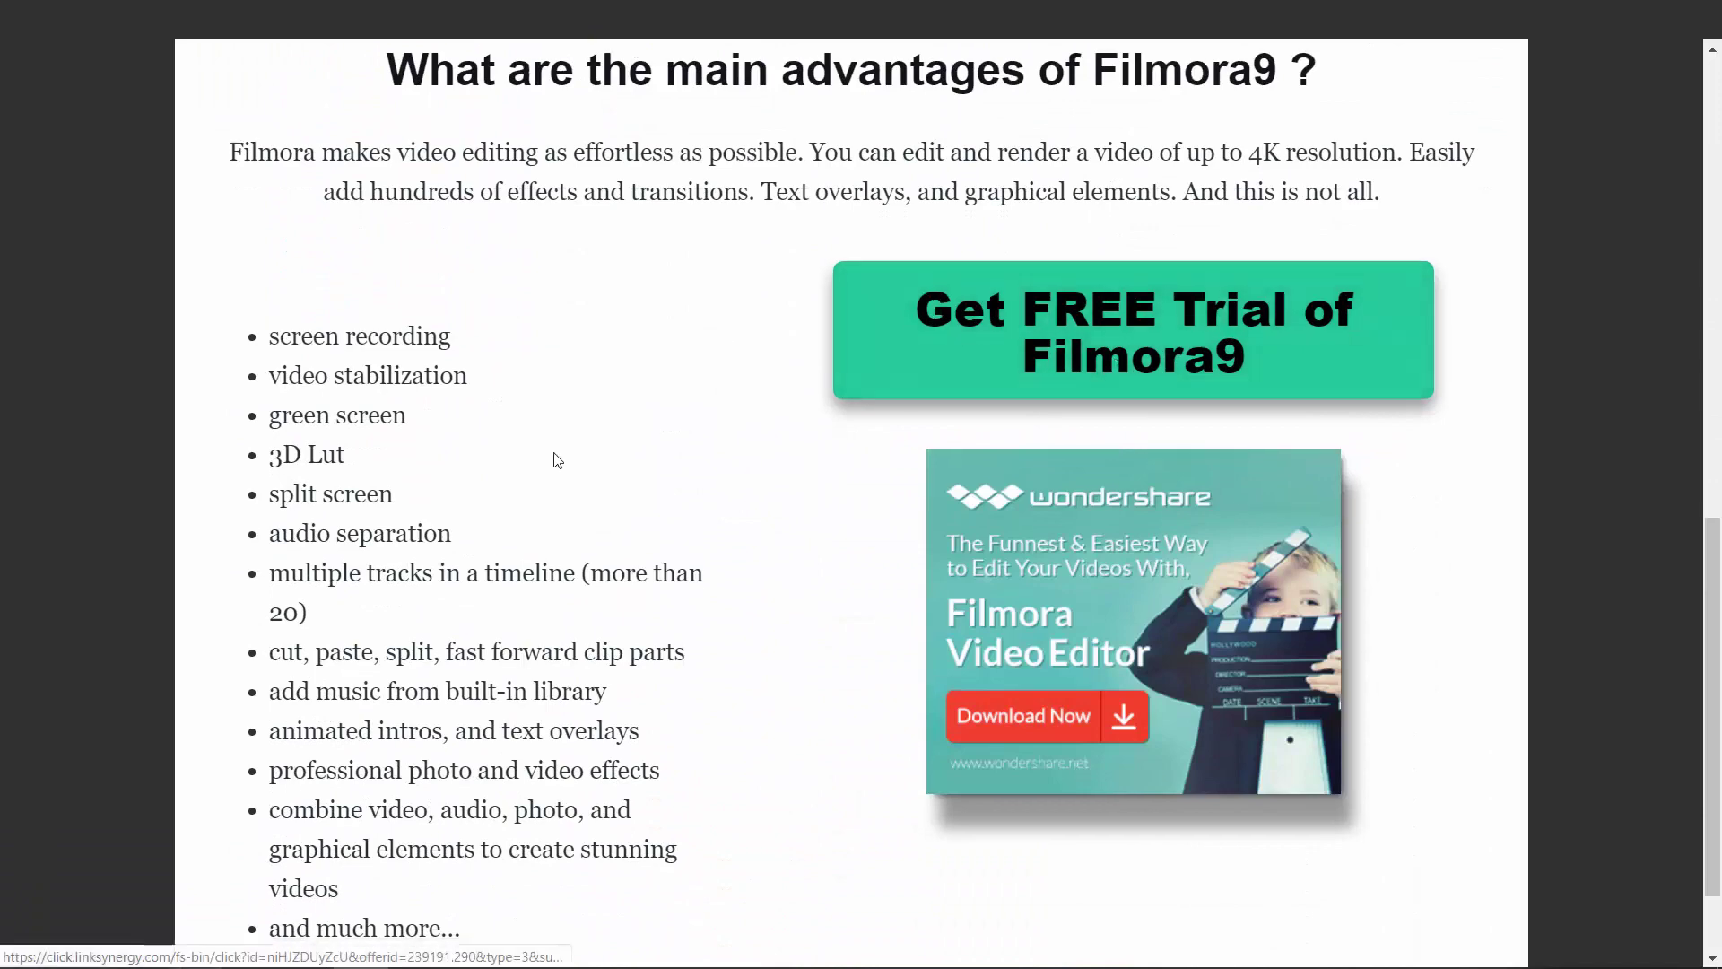
scroll(395, 788, down, 2)
scroll(895, 368, up, 9)
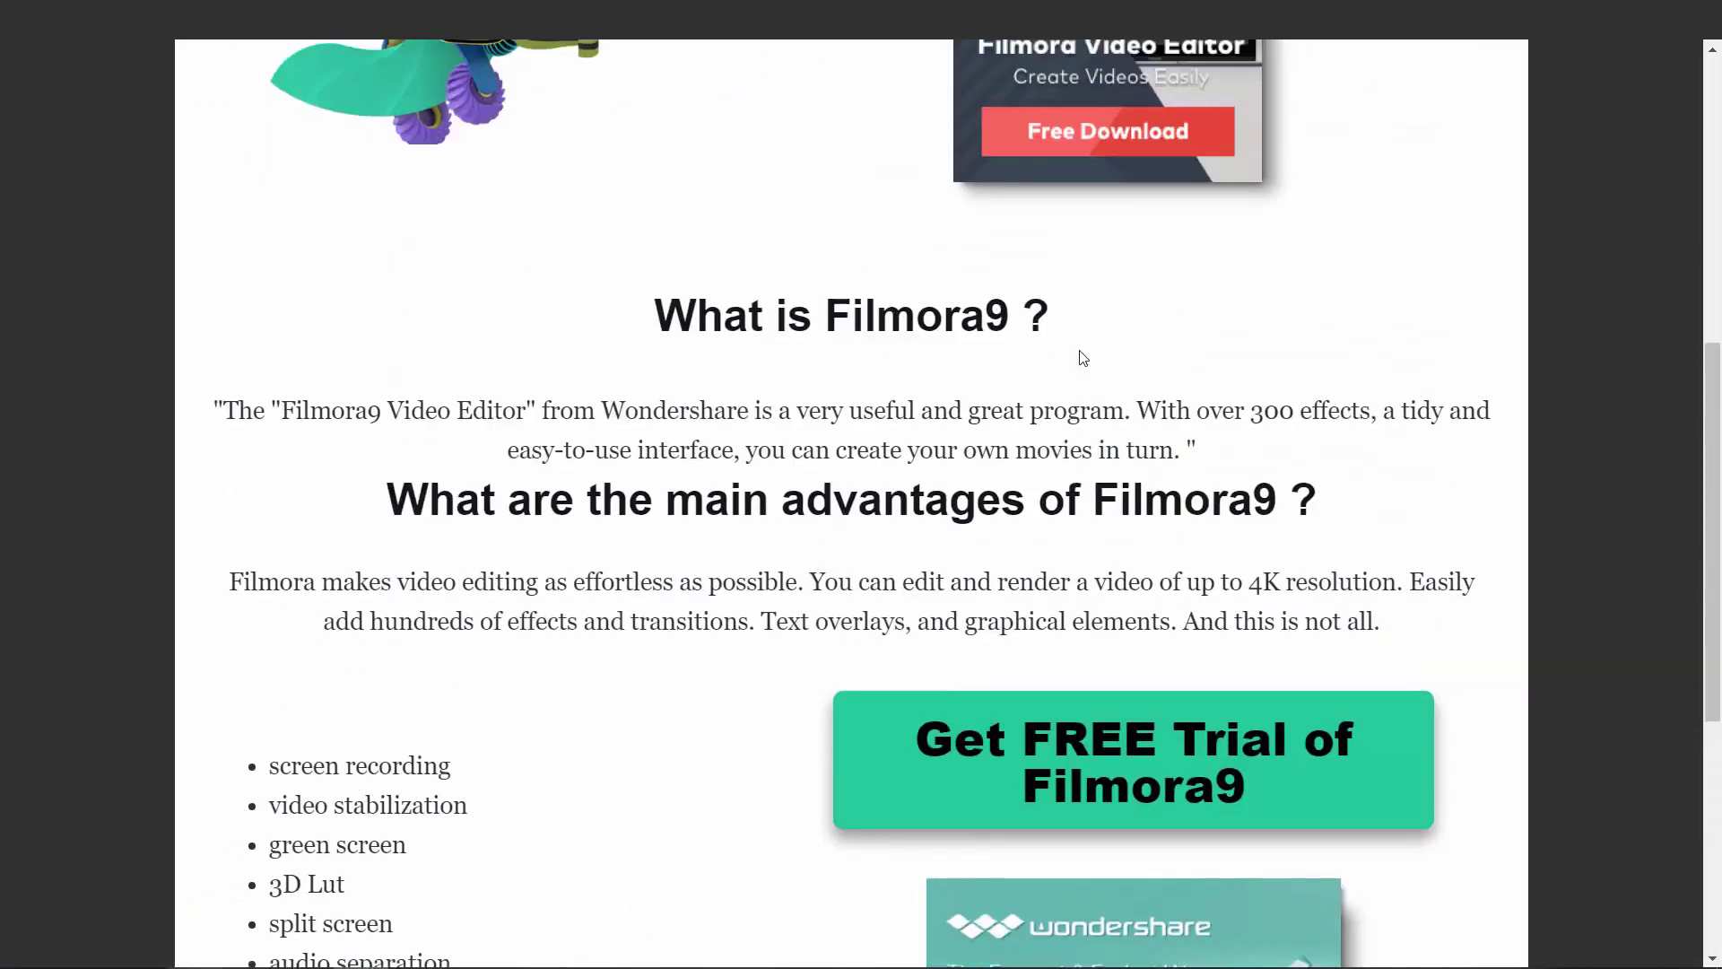
scroll(1172, 403, down, 5)
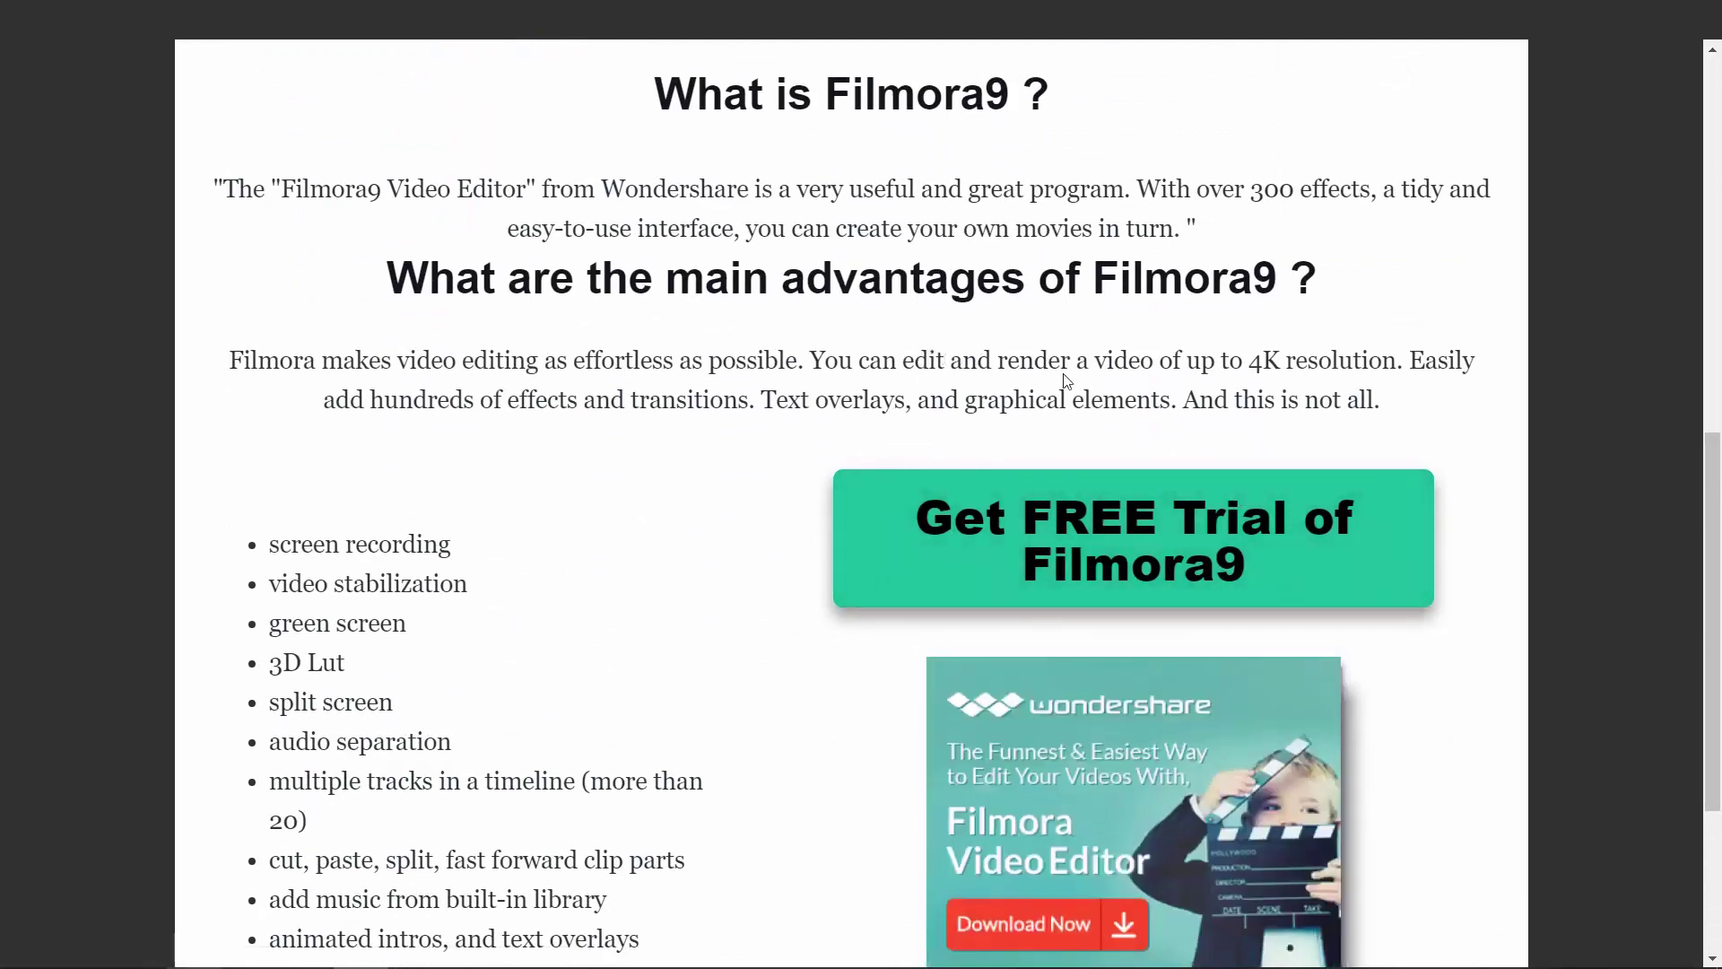
scroll(1067, 375, up, 4)
scroll(790, 266, up, 2)
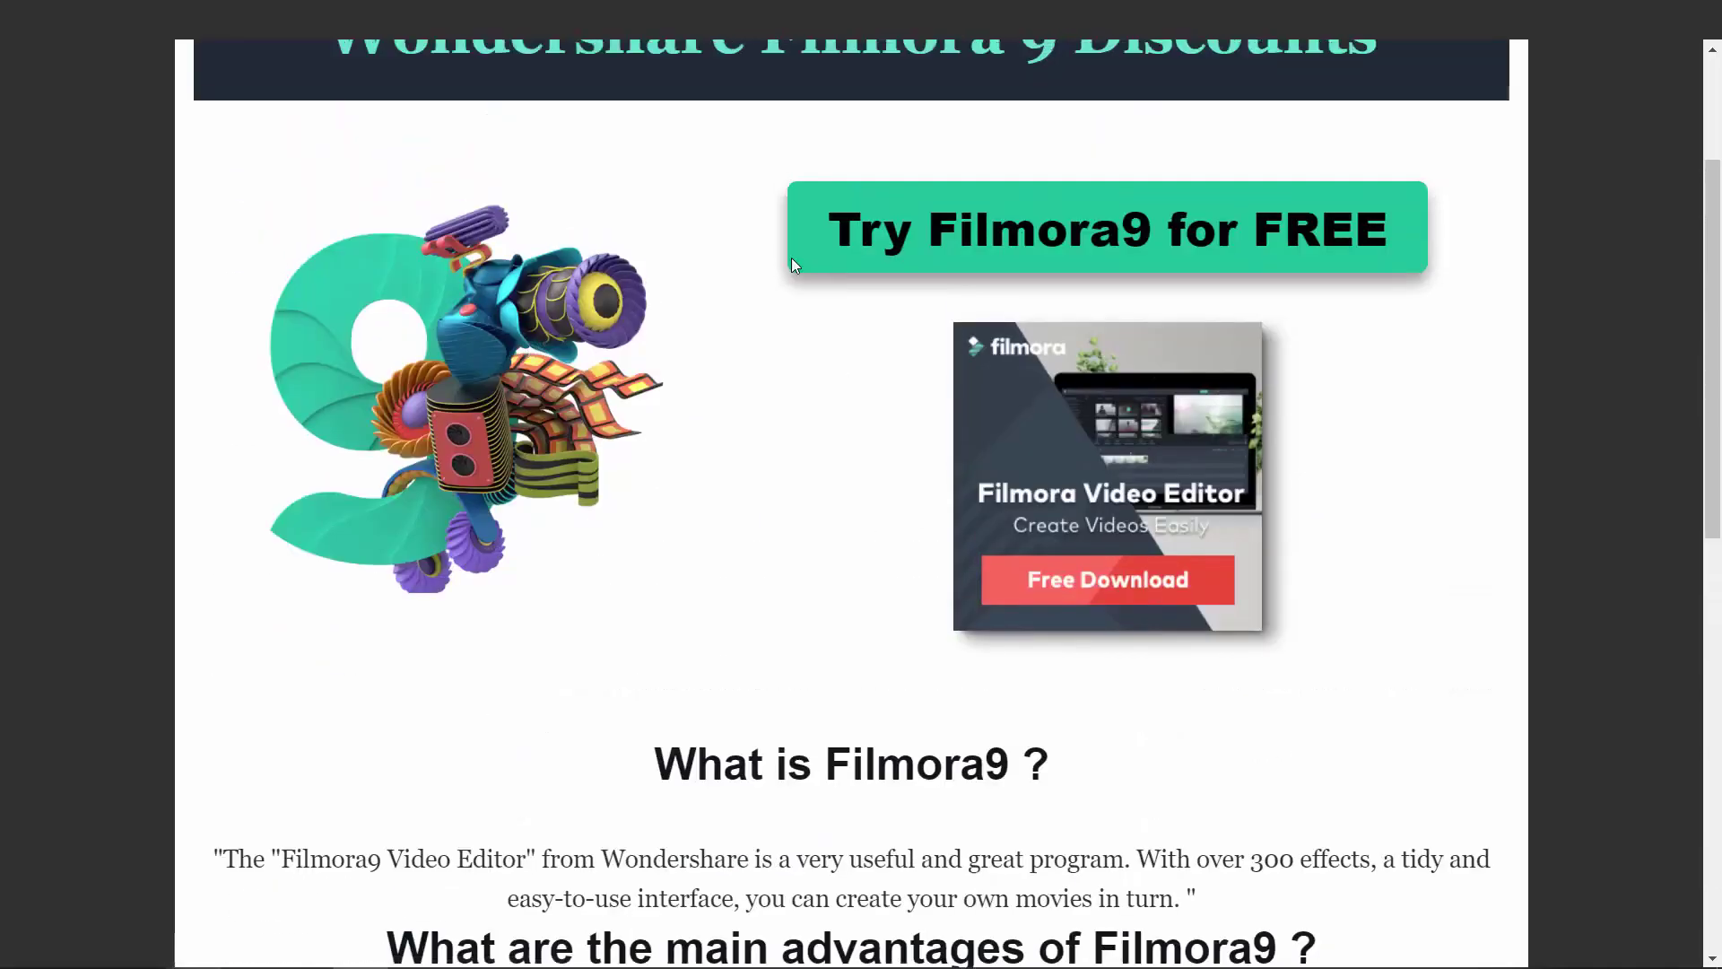
scroll(842, 312, up, 2)
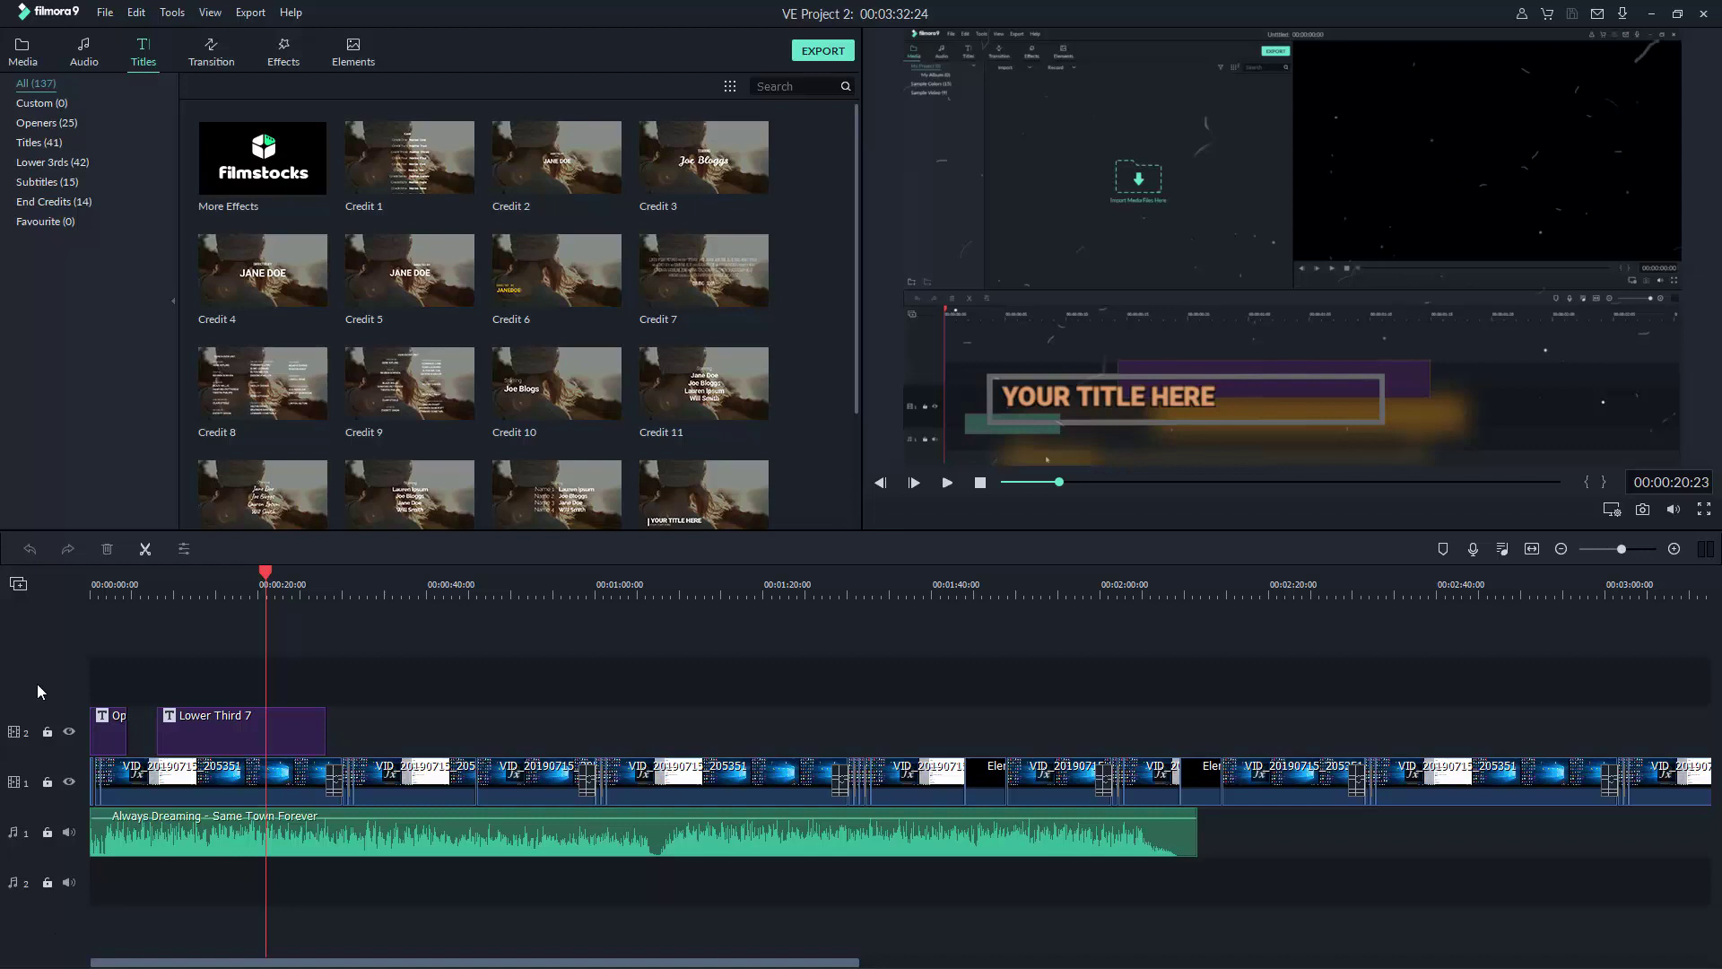
- Set the timeline track height to Small, and set it back to Normal
click(18, 584)
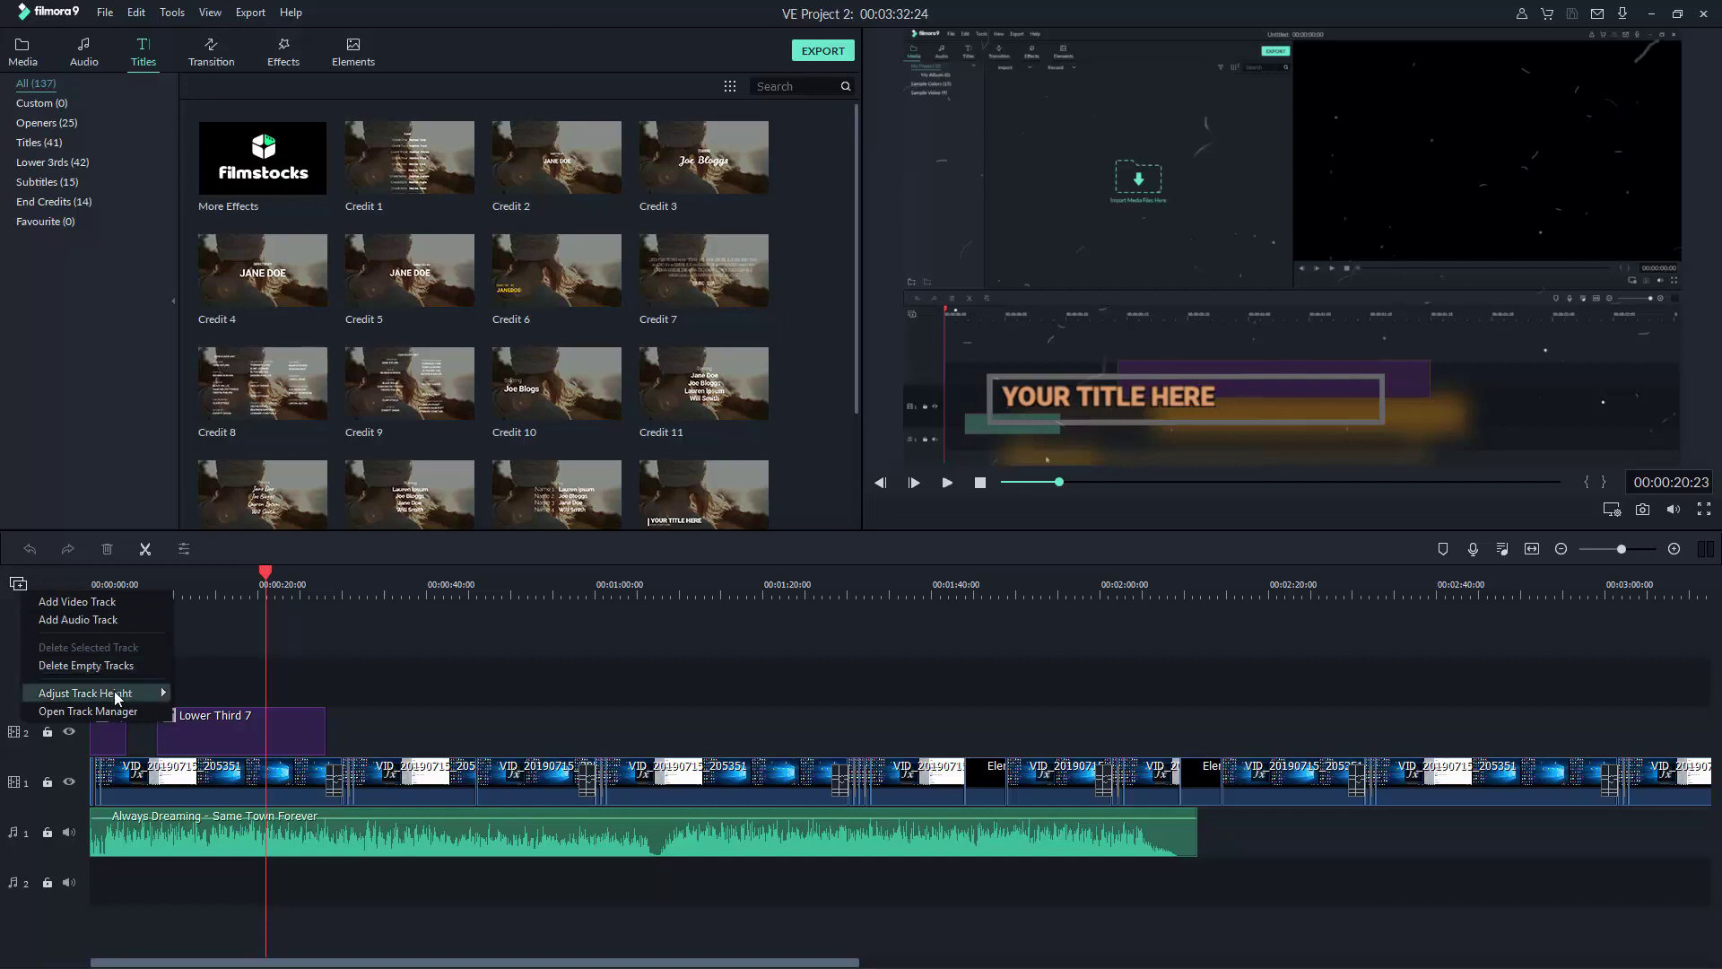
mouse_move(146, 700)
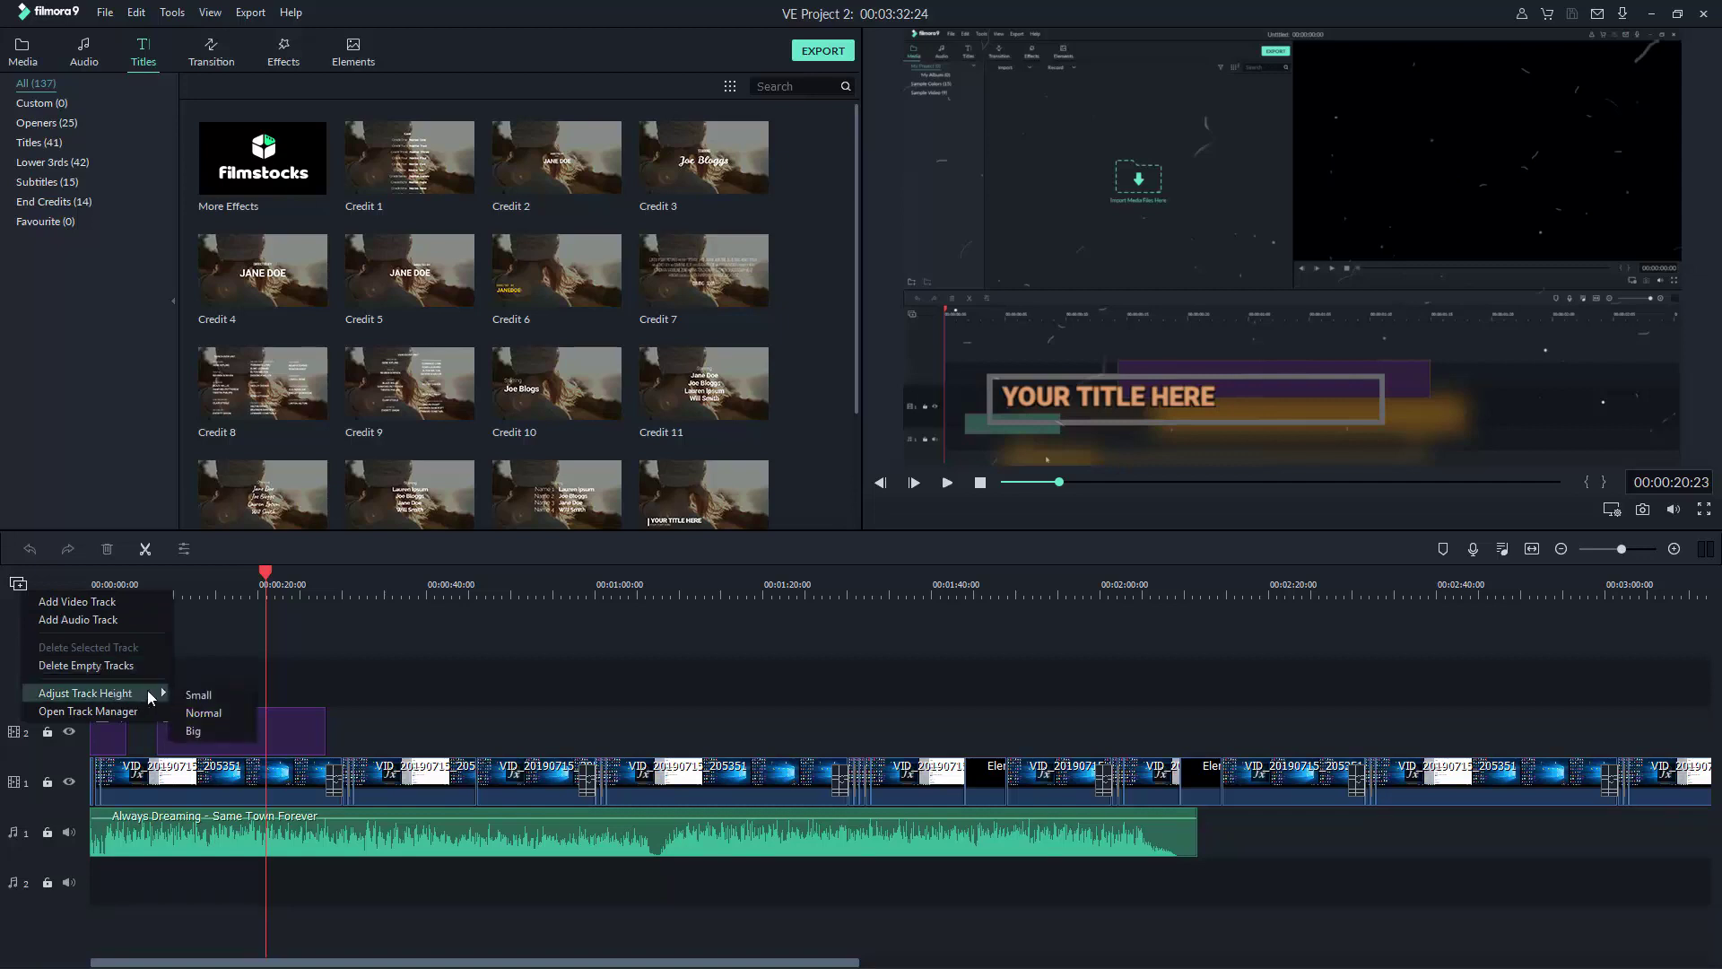
click(193, 695)
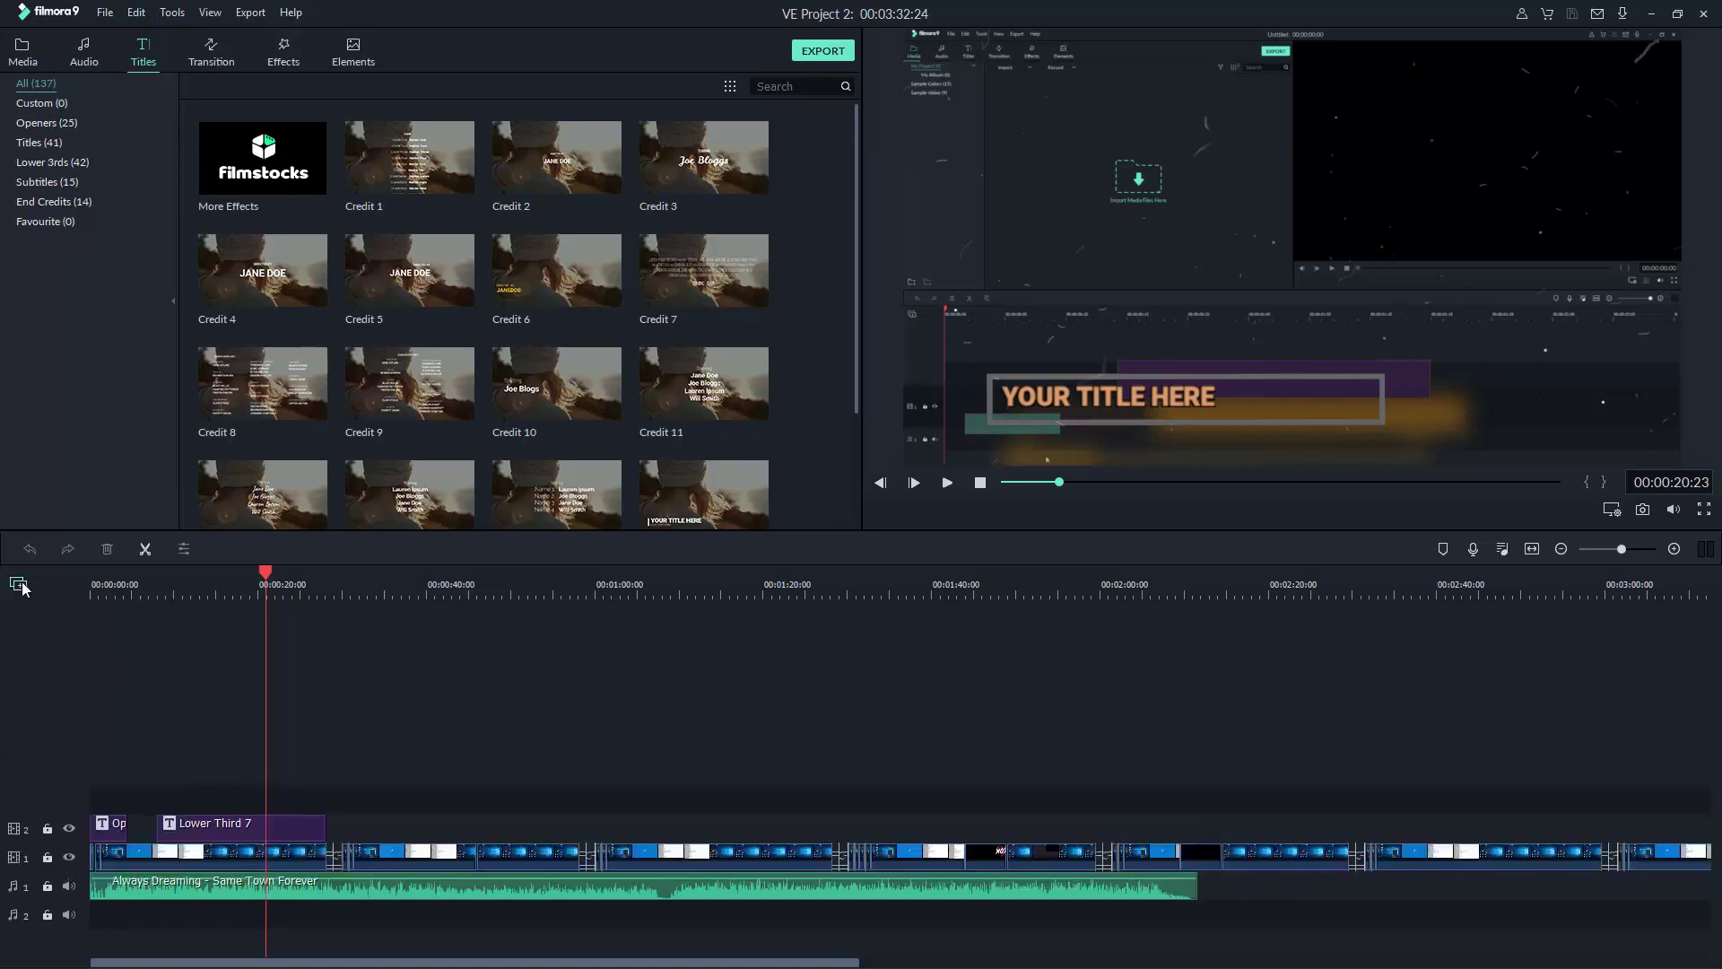
click(18, 584)
mouse_move(161, 677)
click(215, 706)
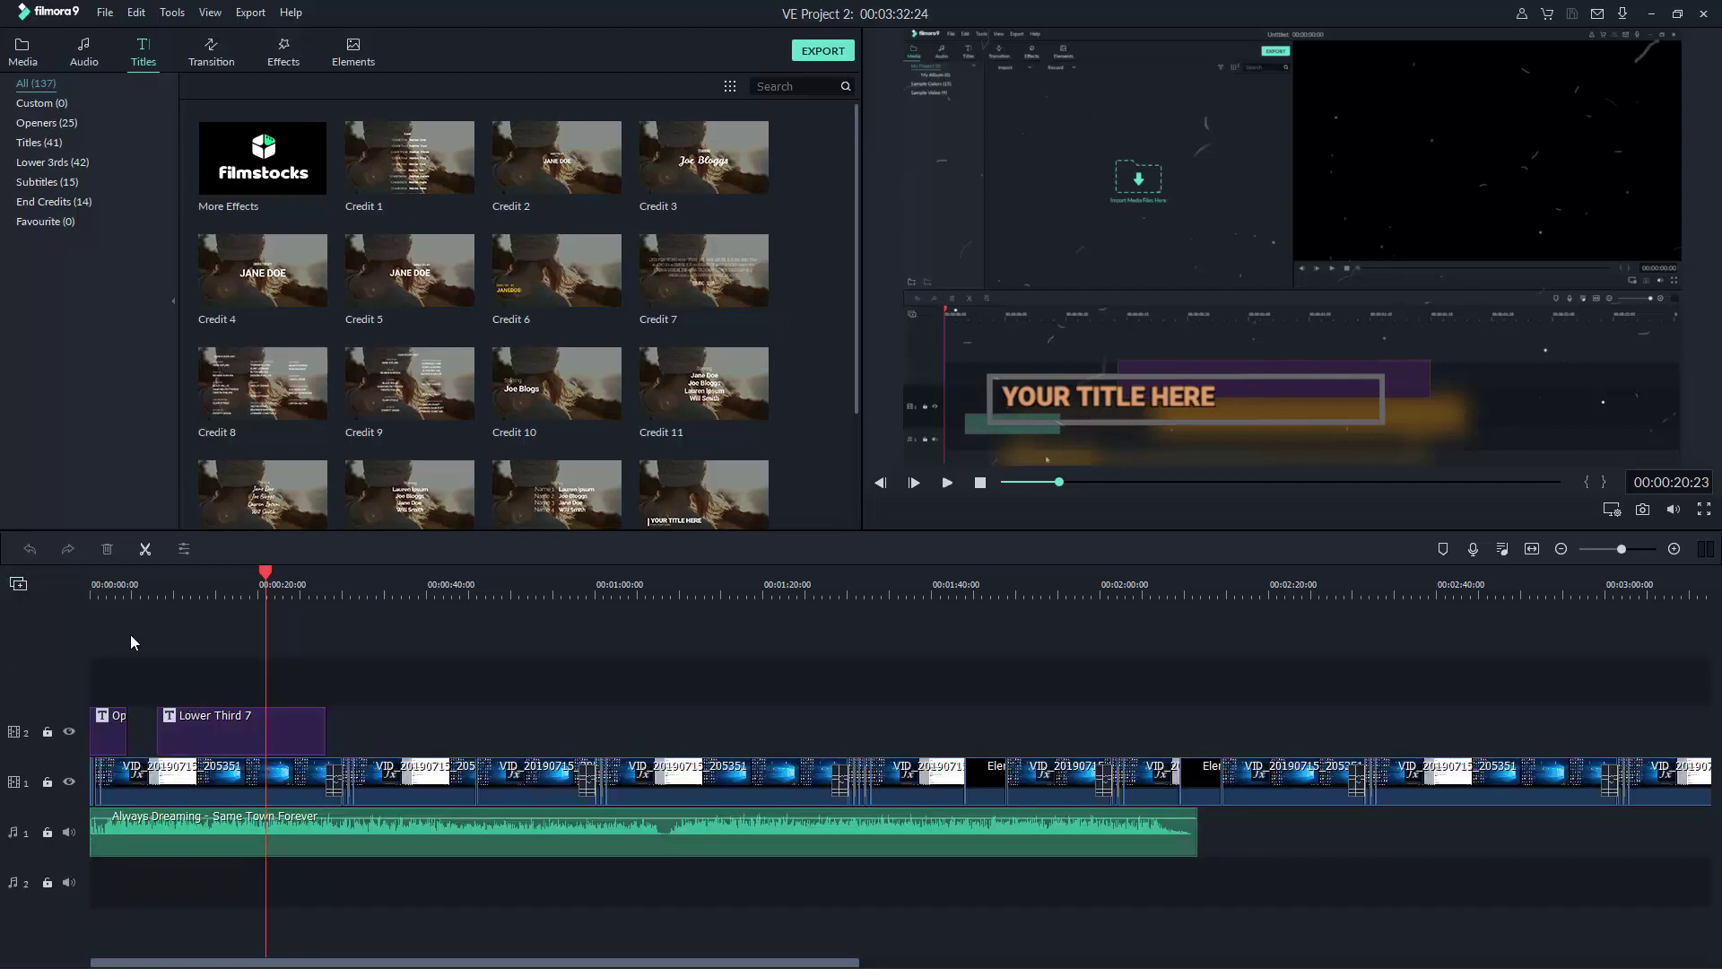
- Set the timeline track height to Big, and manually reduce the height of the two video tracks
click(18, 584)
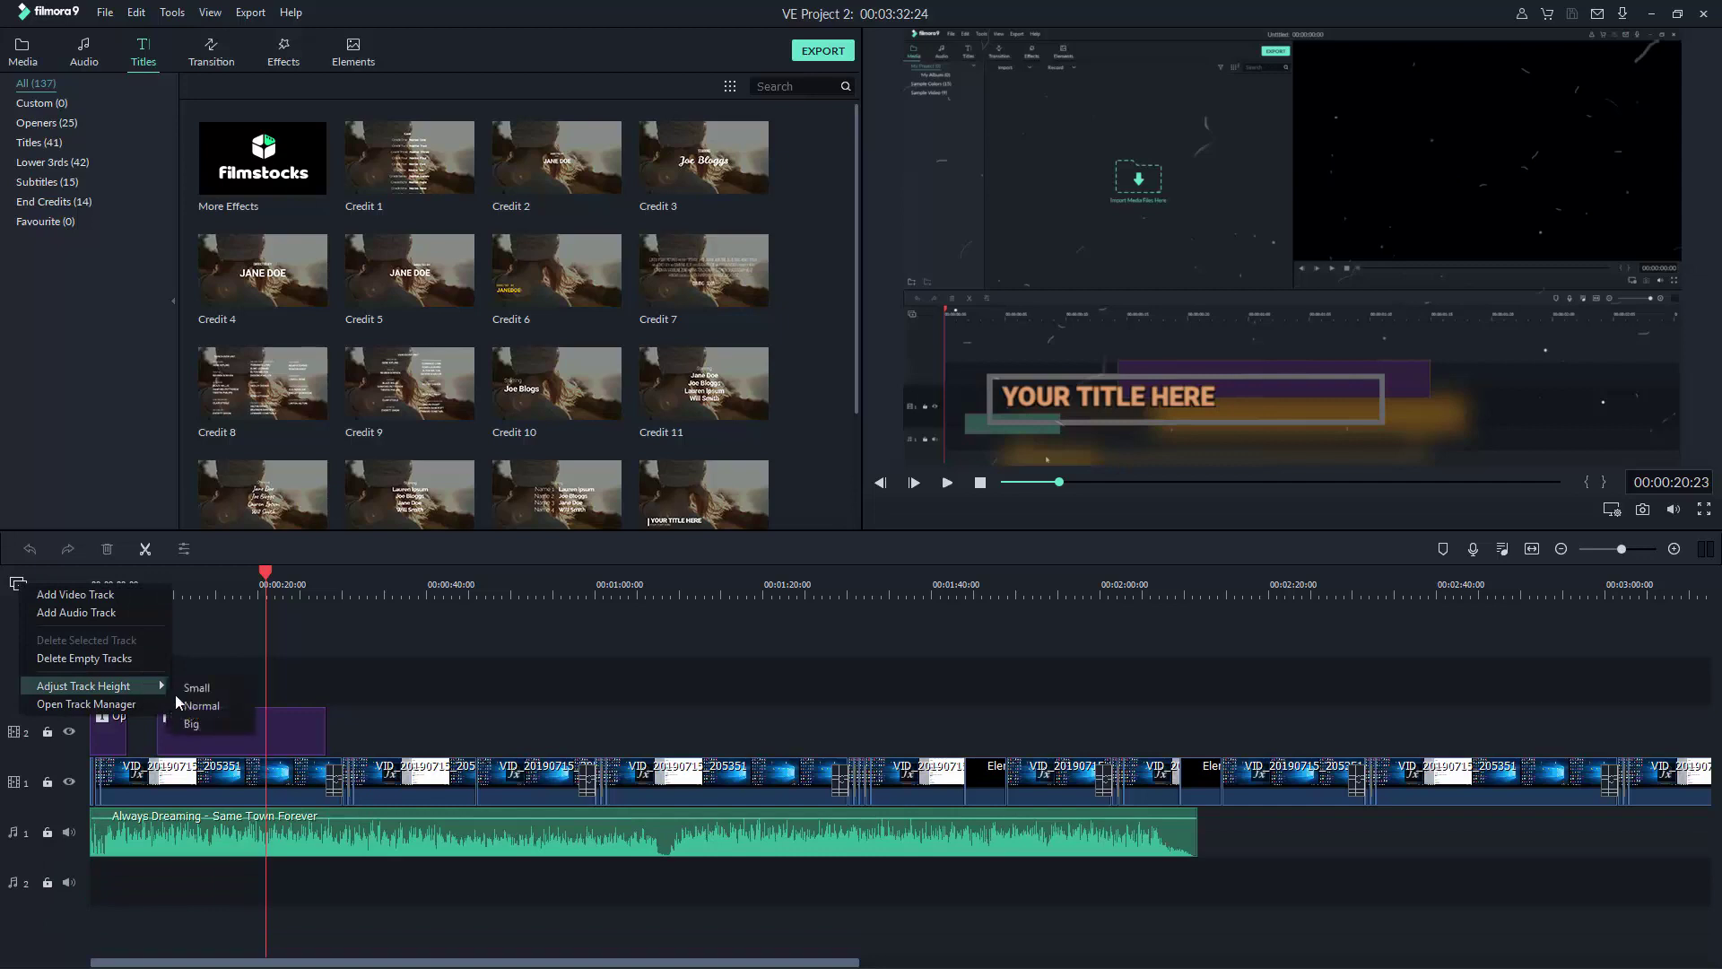
click(191, 723)
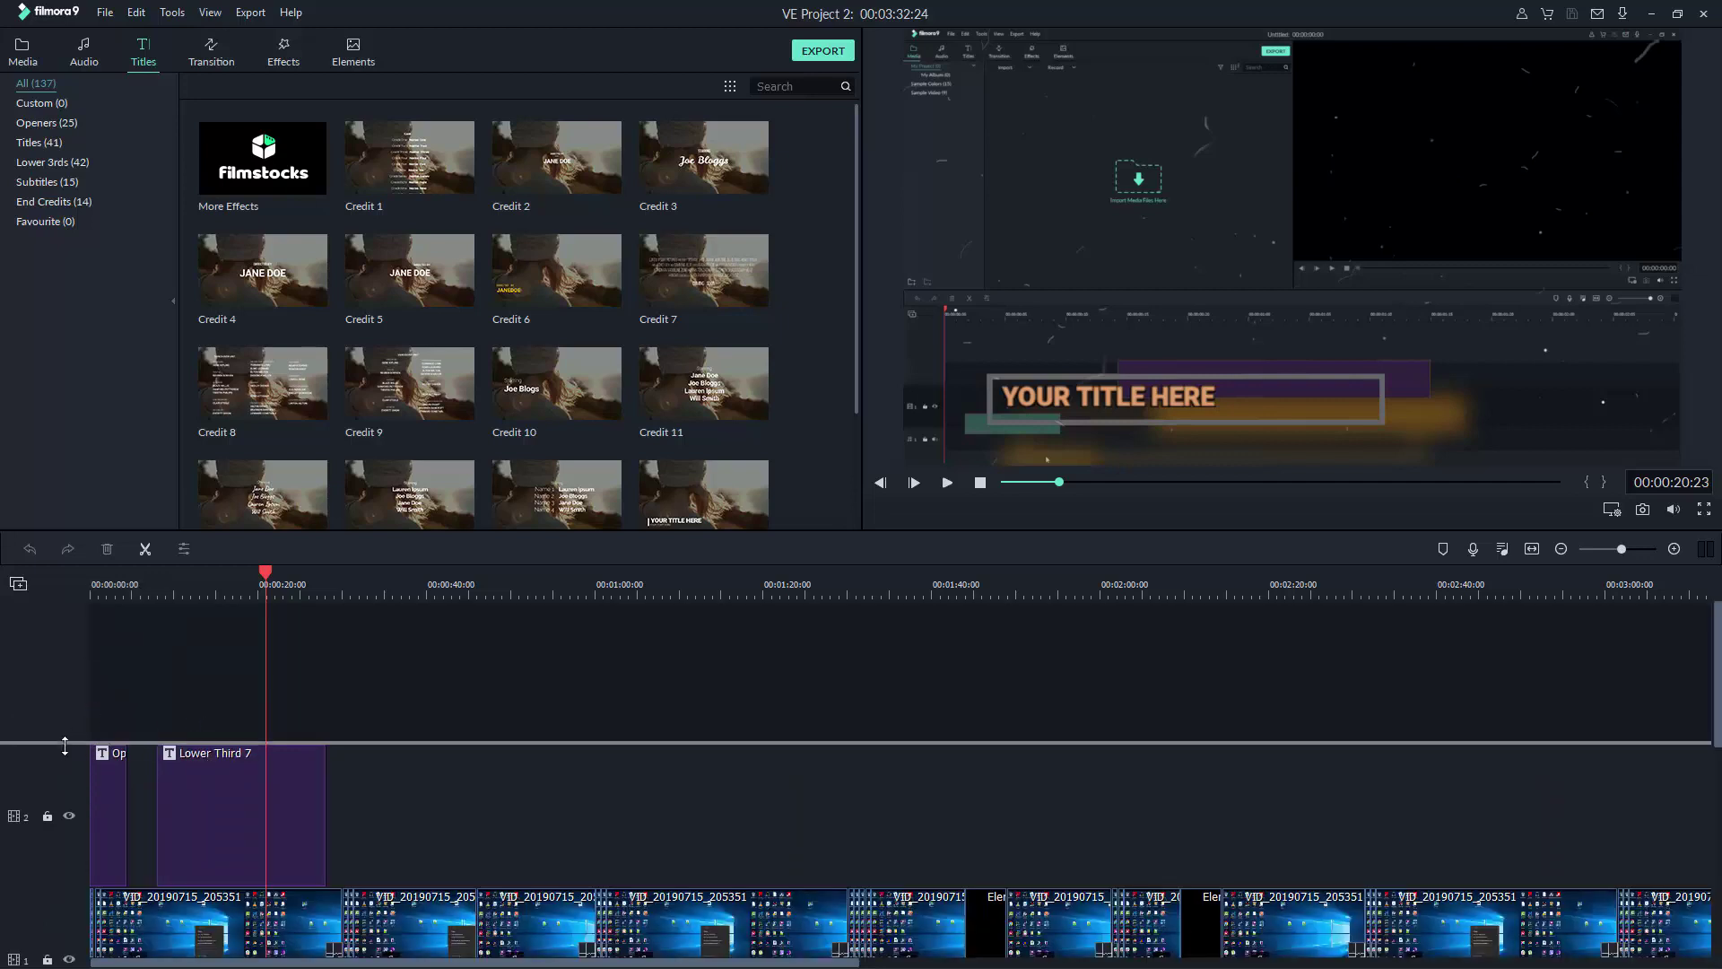
drag(65, 745, 62, 869)
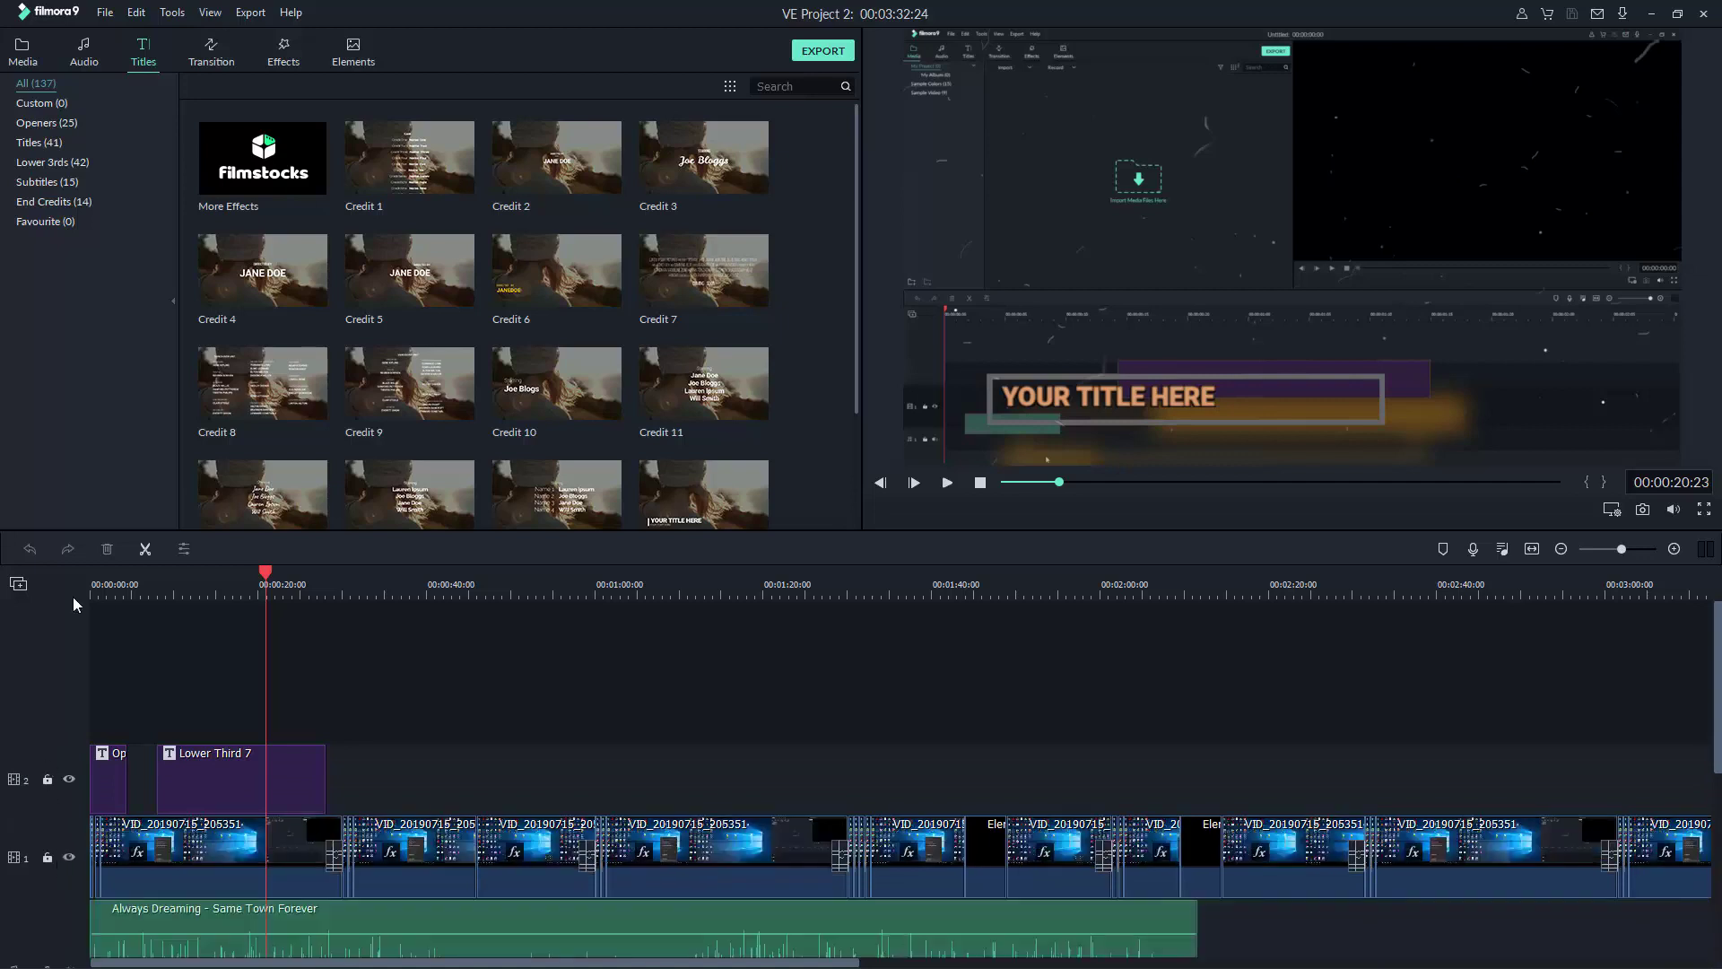
- Add one new video track and one new audio track to the timeline
click(19, 587)
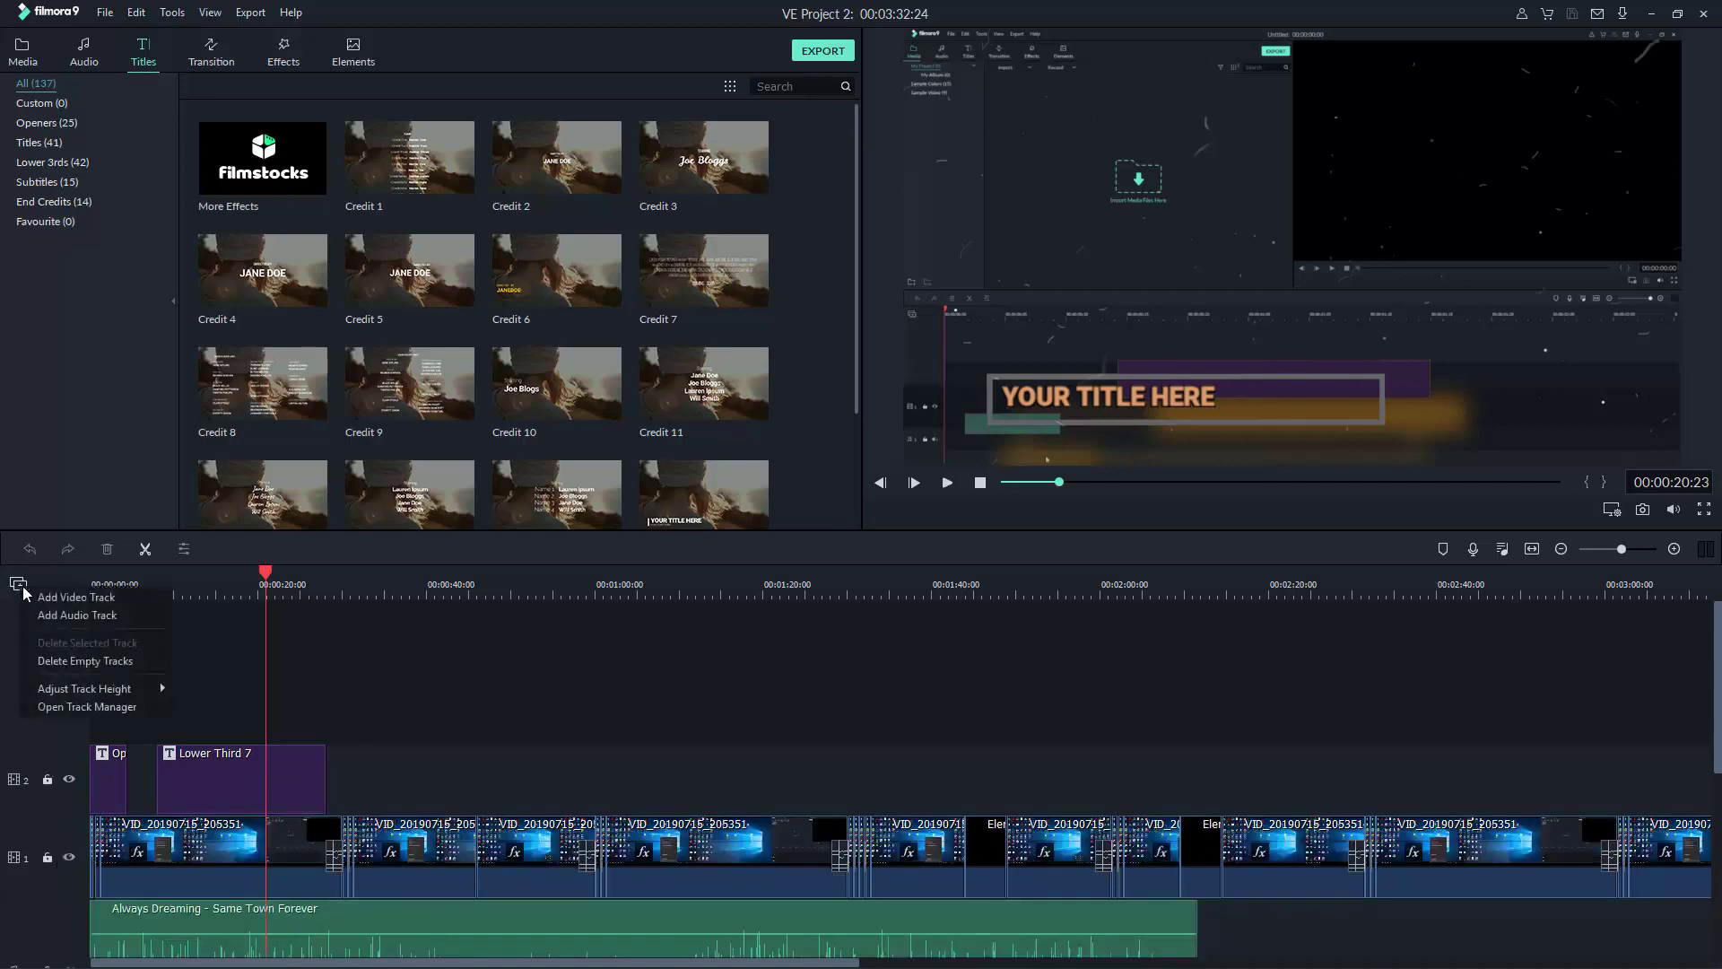
click(98, 597)
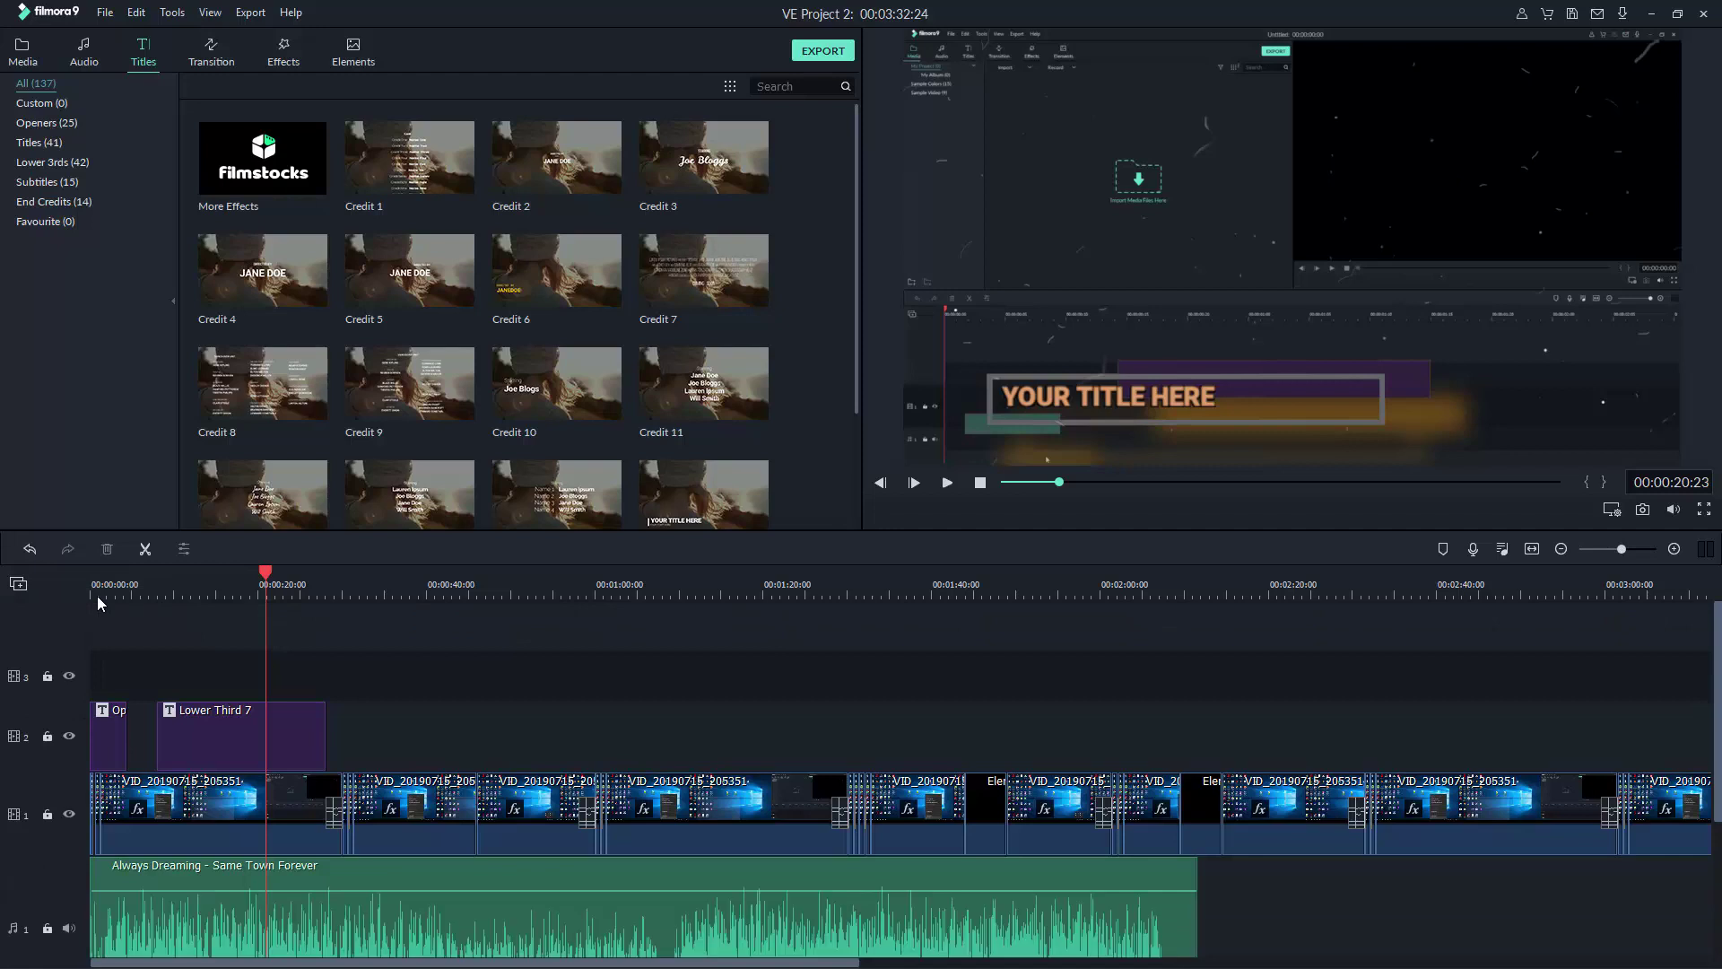
click(22, 585)
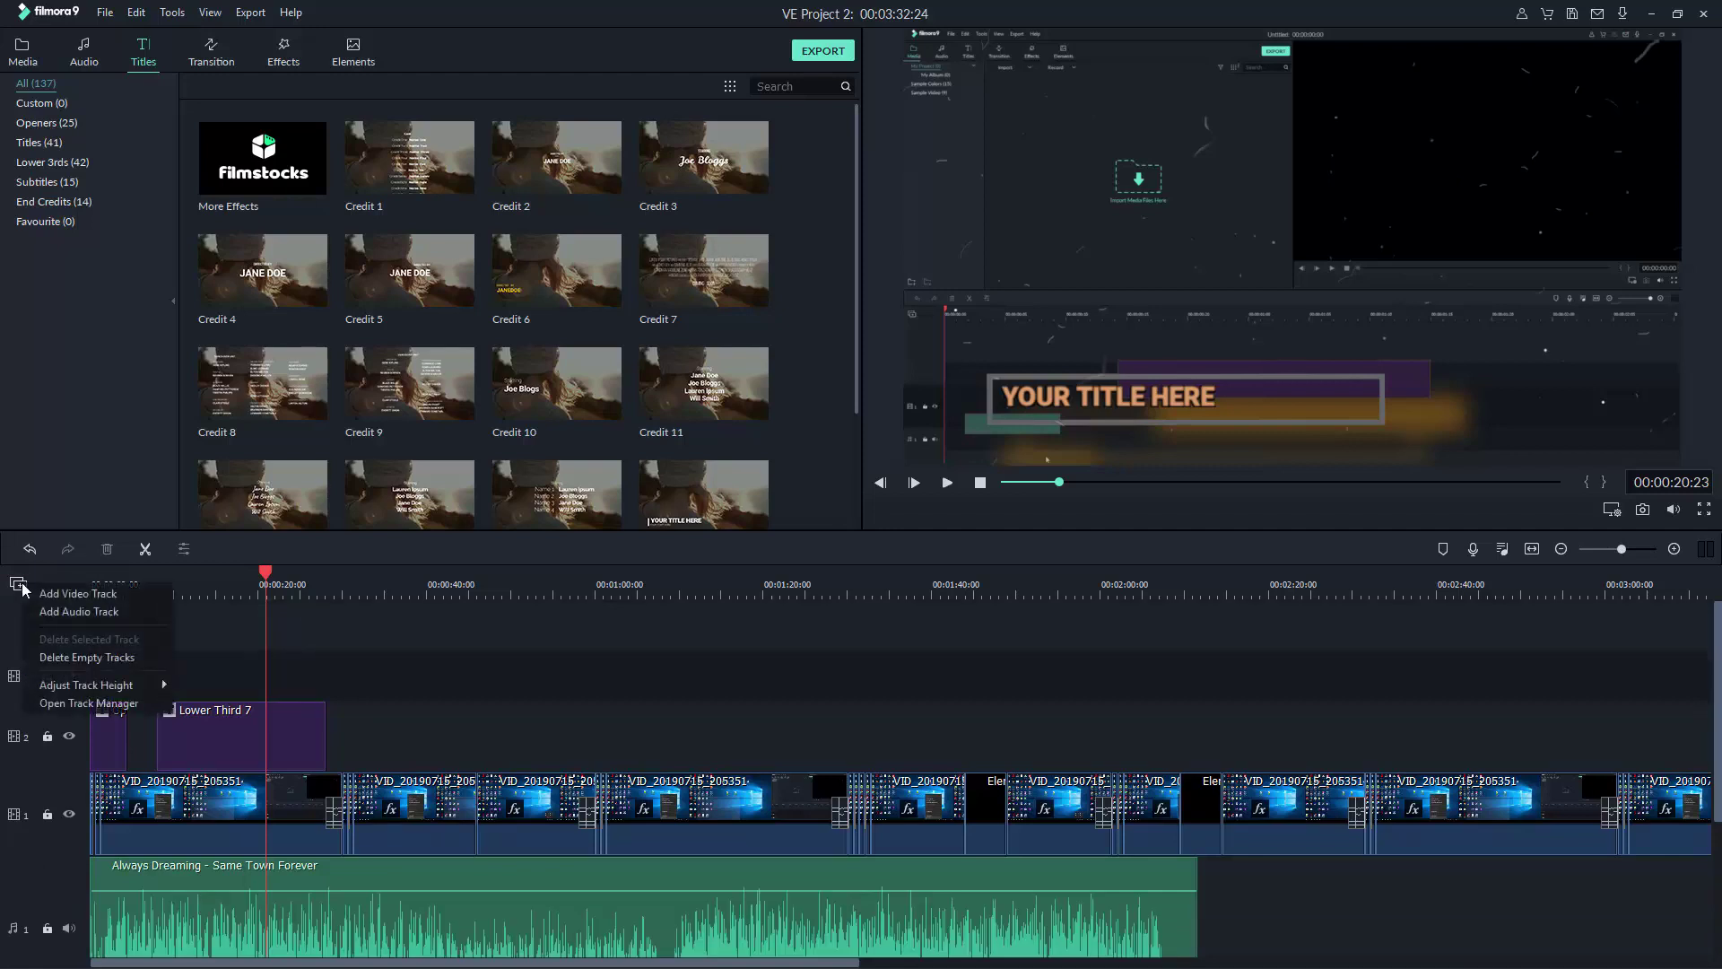
click(102, 613)
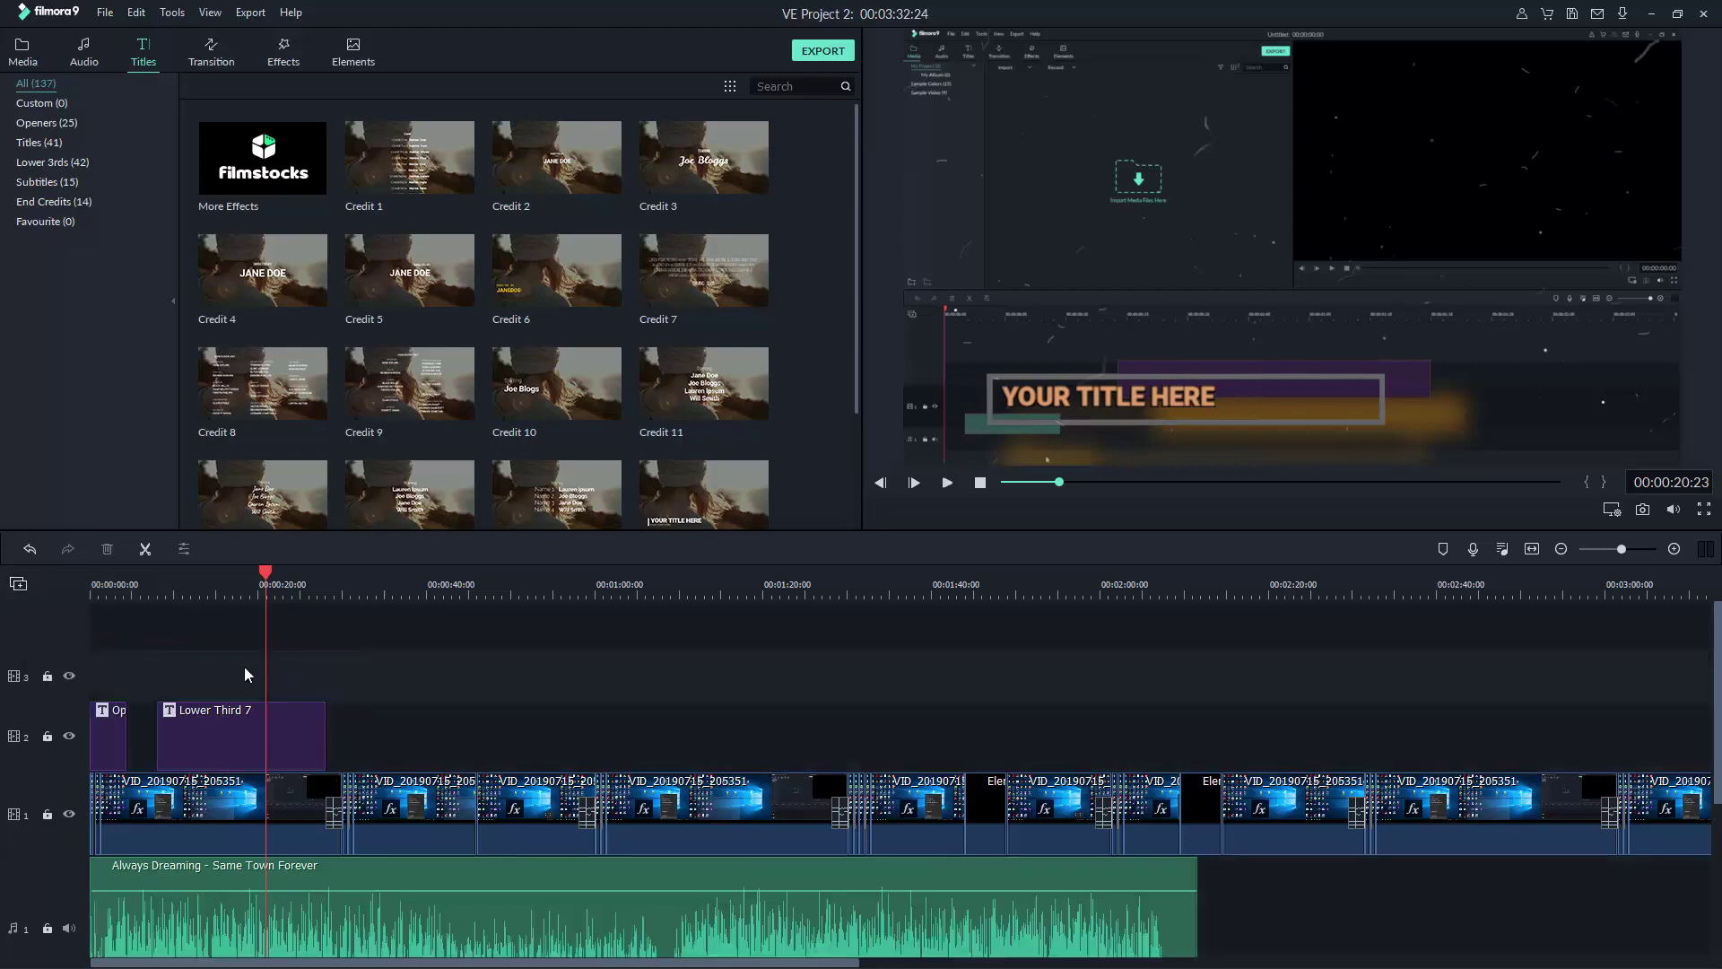
scroll(203, 668, down, 3)
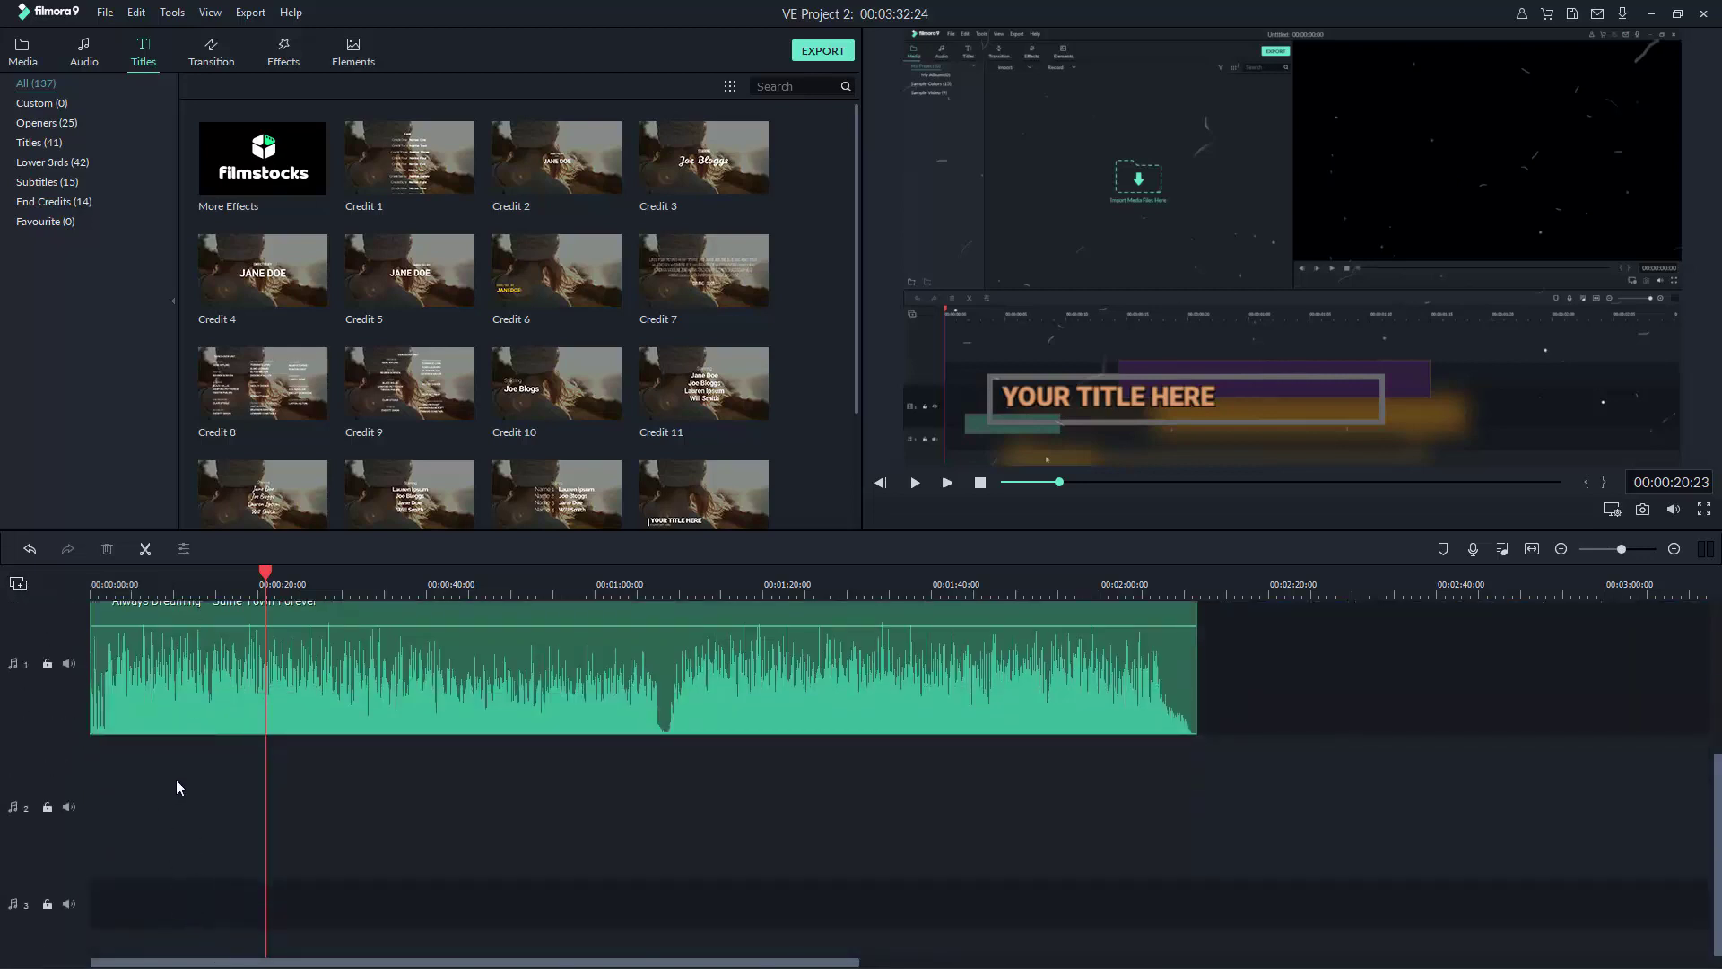
scroll(176, 778, up, 3)
scroll(144, 648, down, 3)
- Delete all empty video and audio tracks from the timeline
right_click(30, 616)
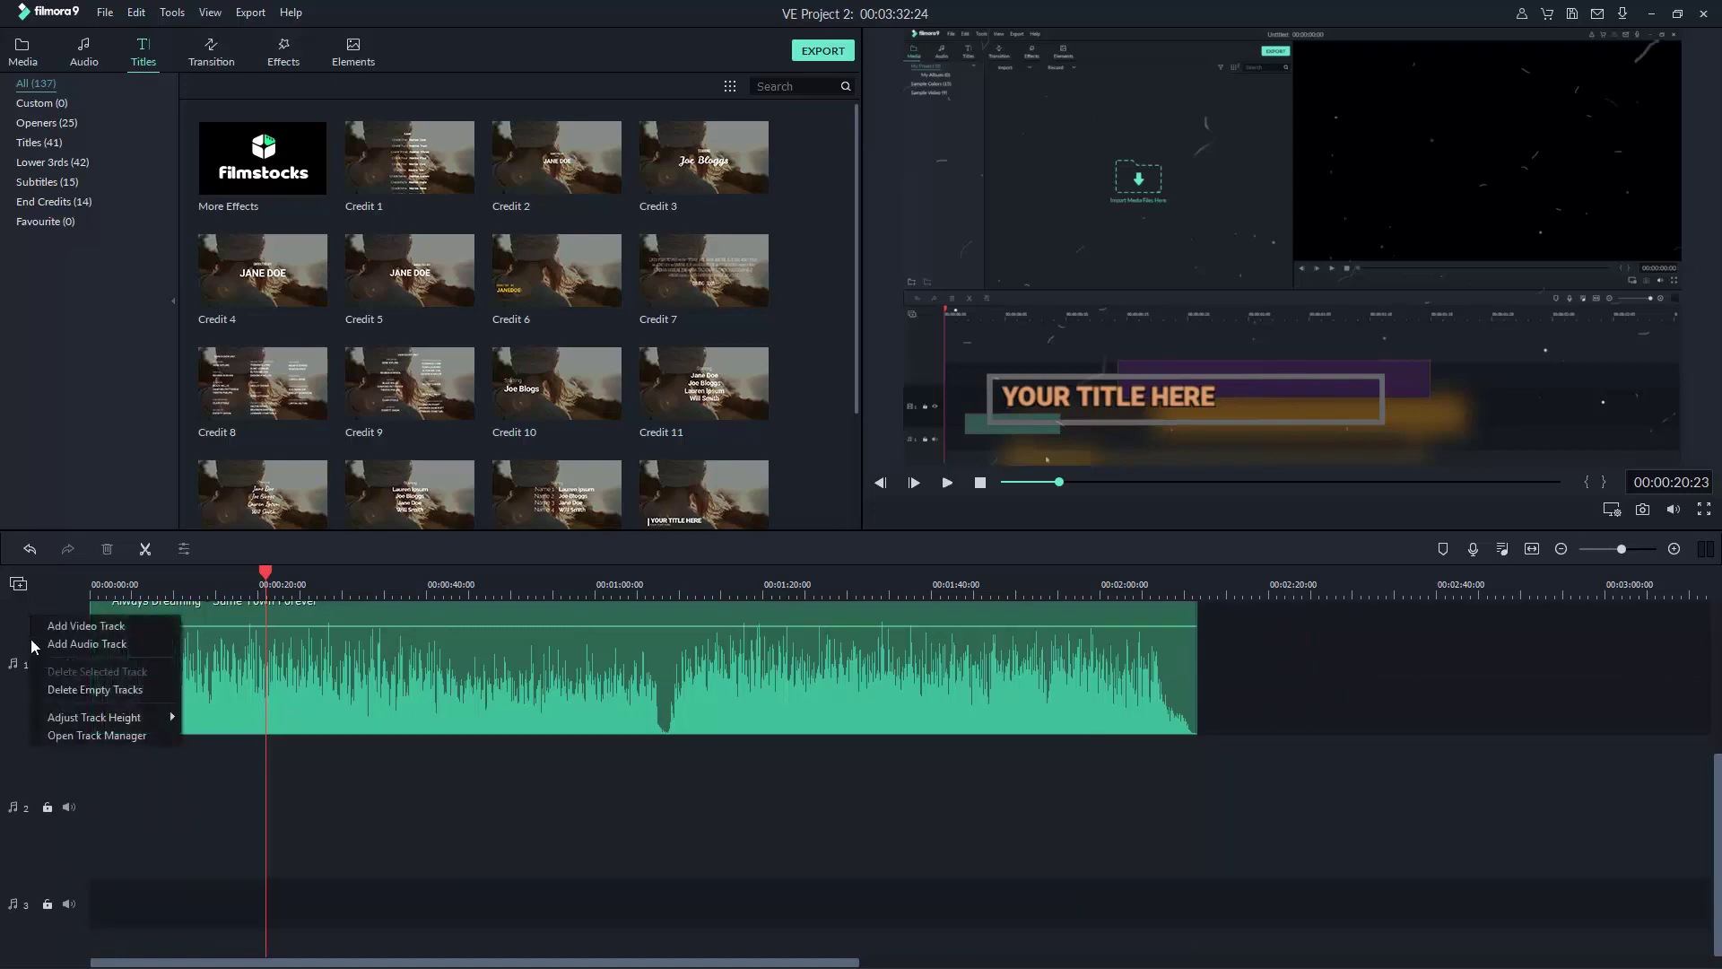
key(Escape)
right_click(32, 773)
key(Escape)
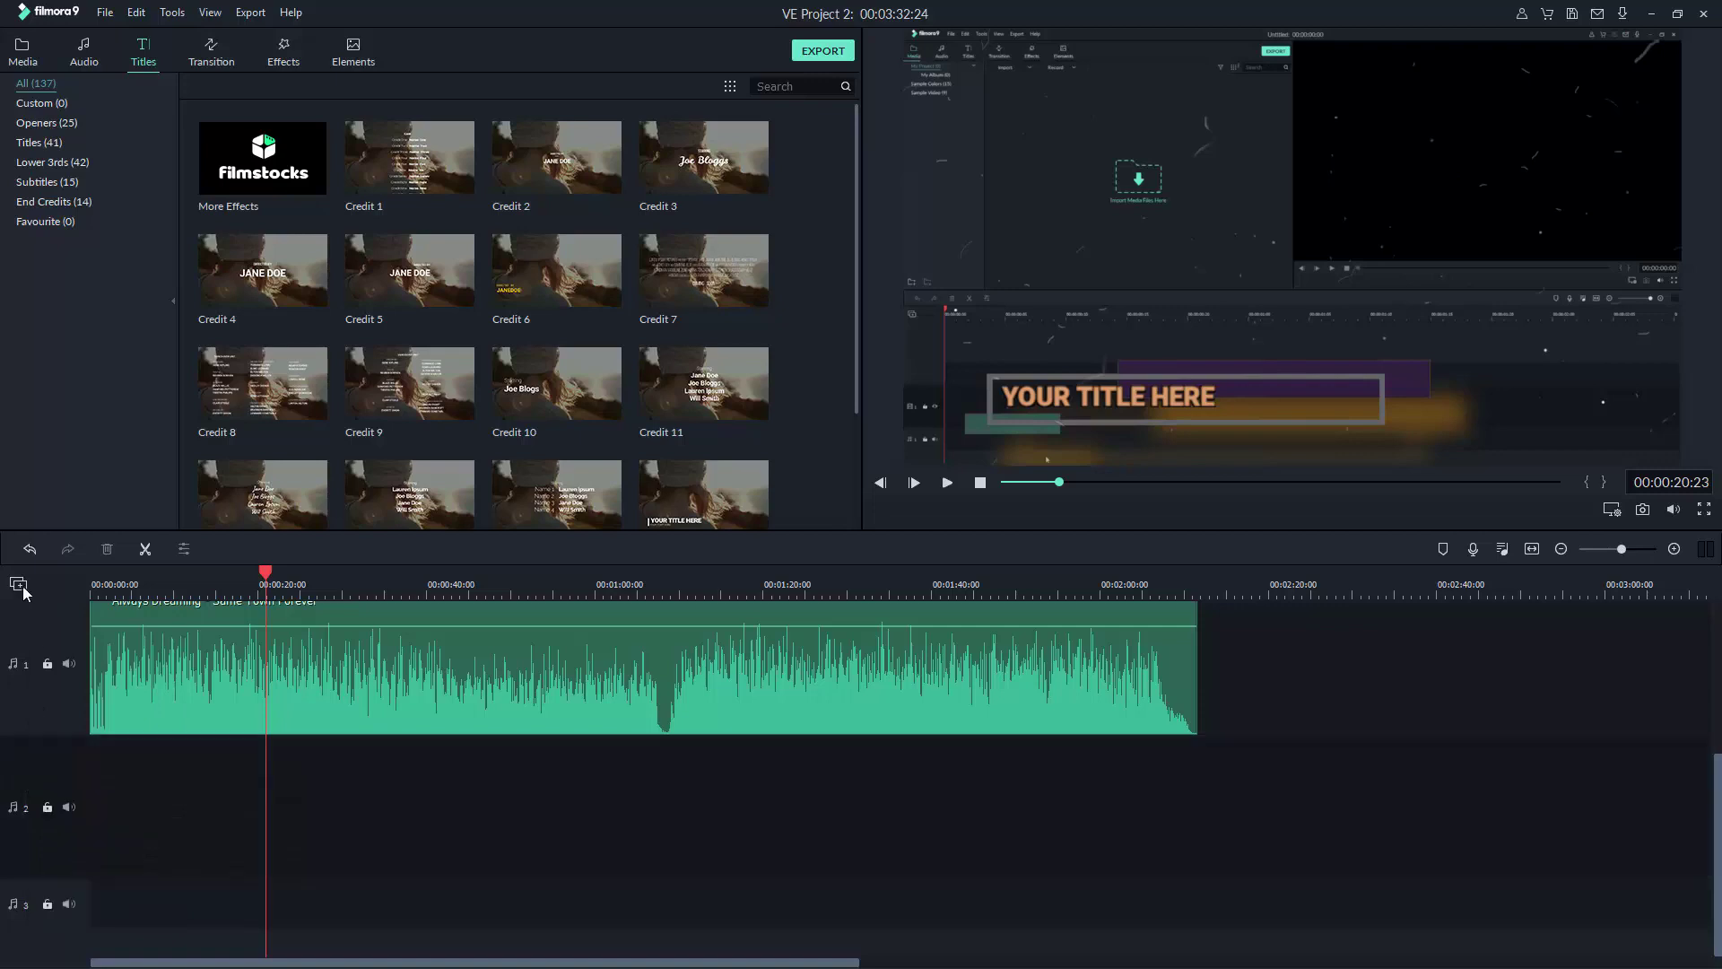
click(22, 586)
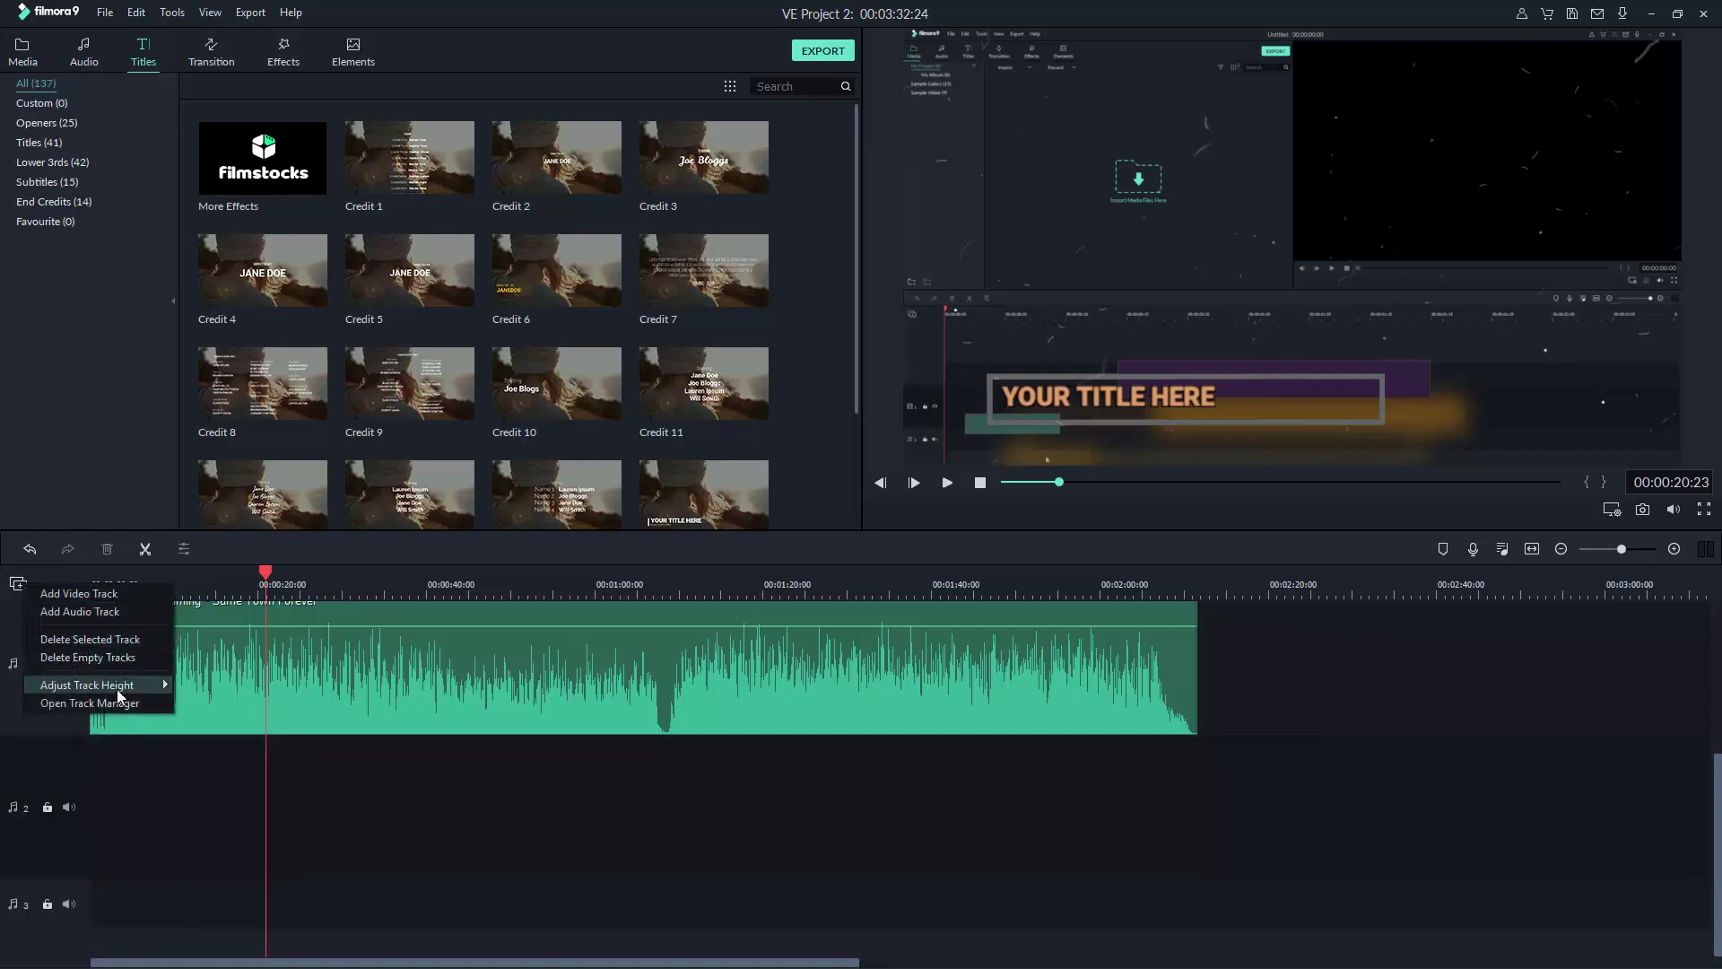
click(193, 684)
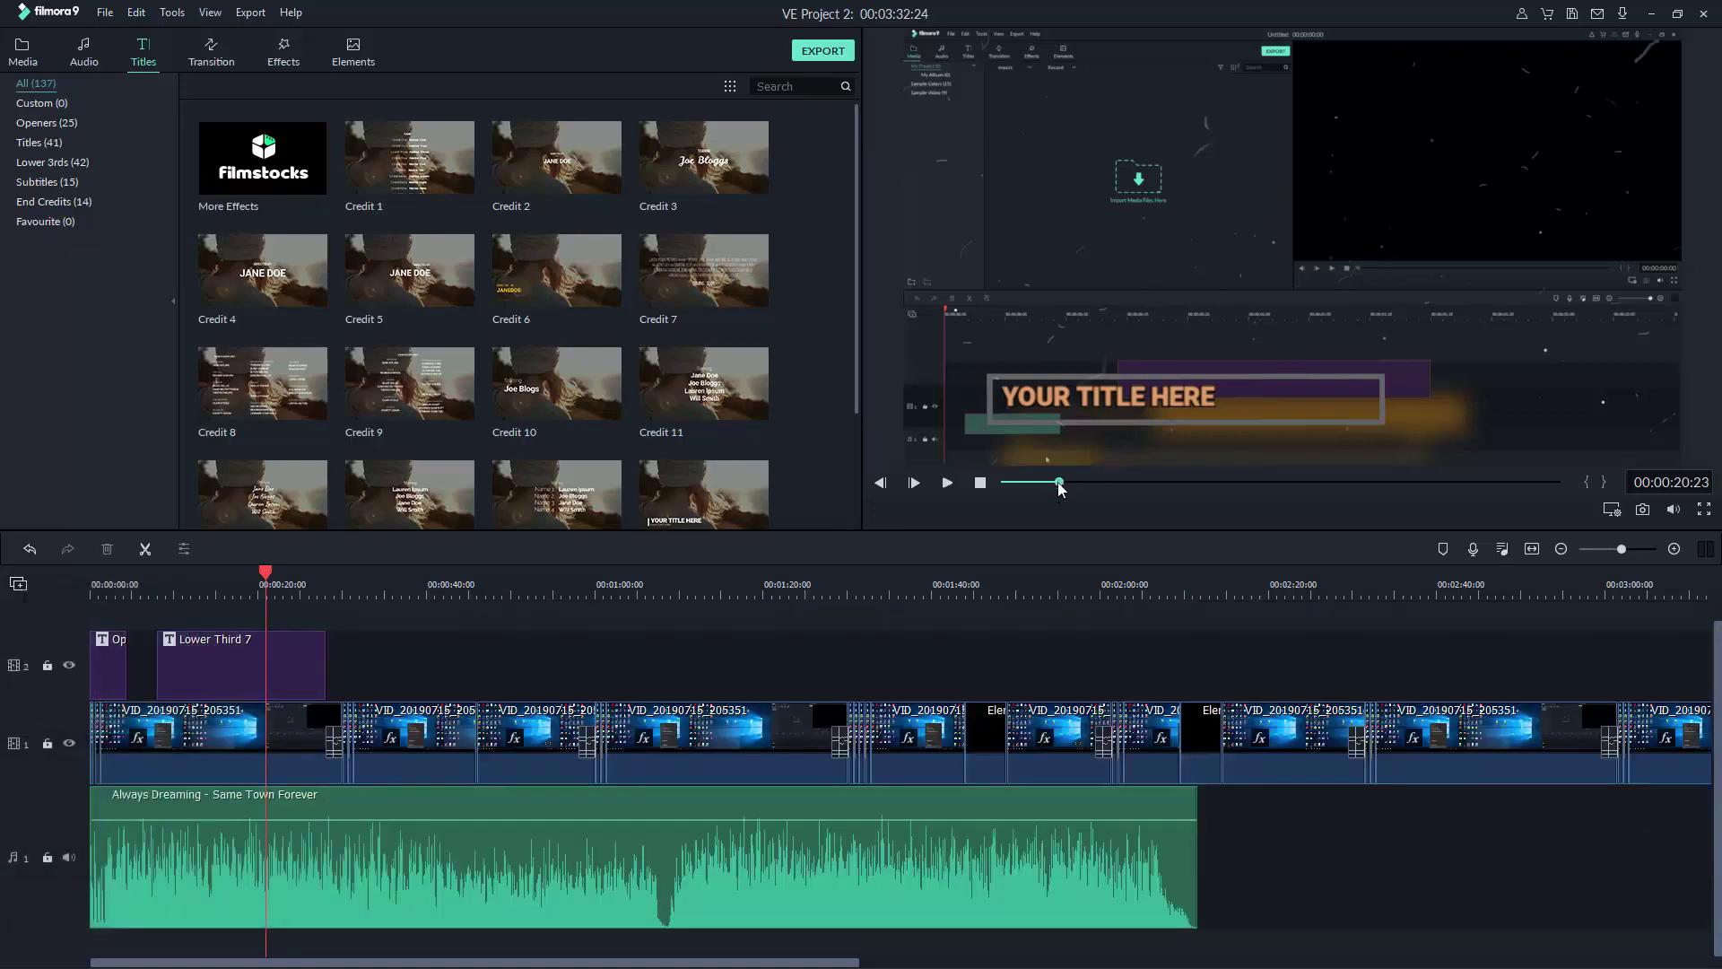
- Return the playhead to the start of the project, show the preview volume control and play the video preview
drag(1058, 489, 941, 492)
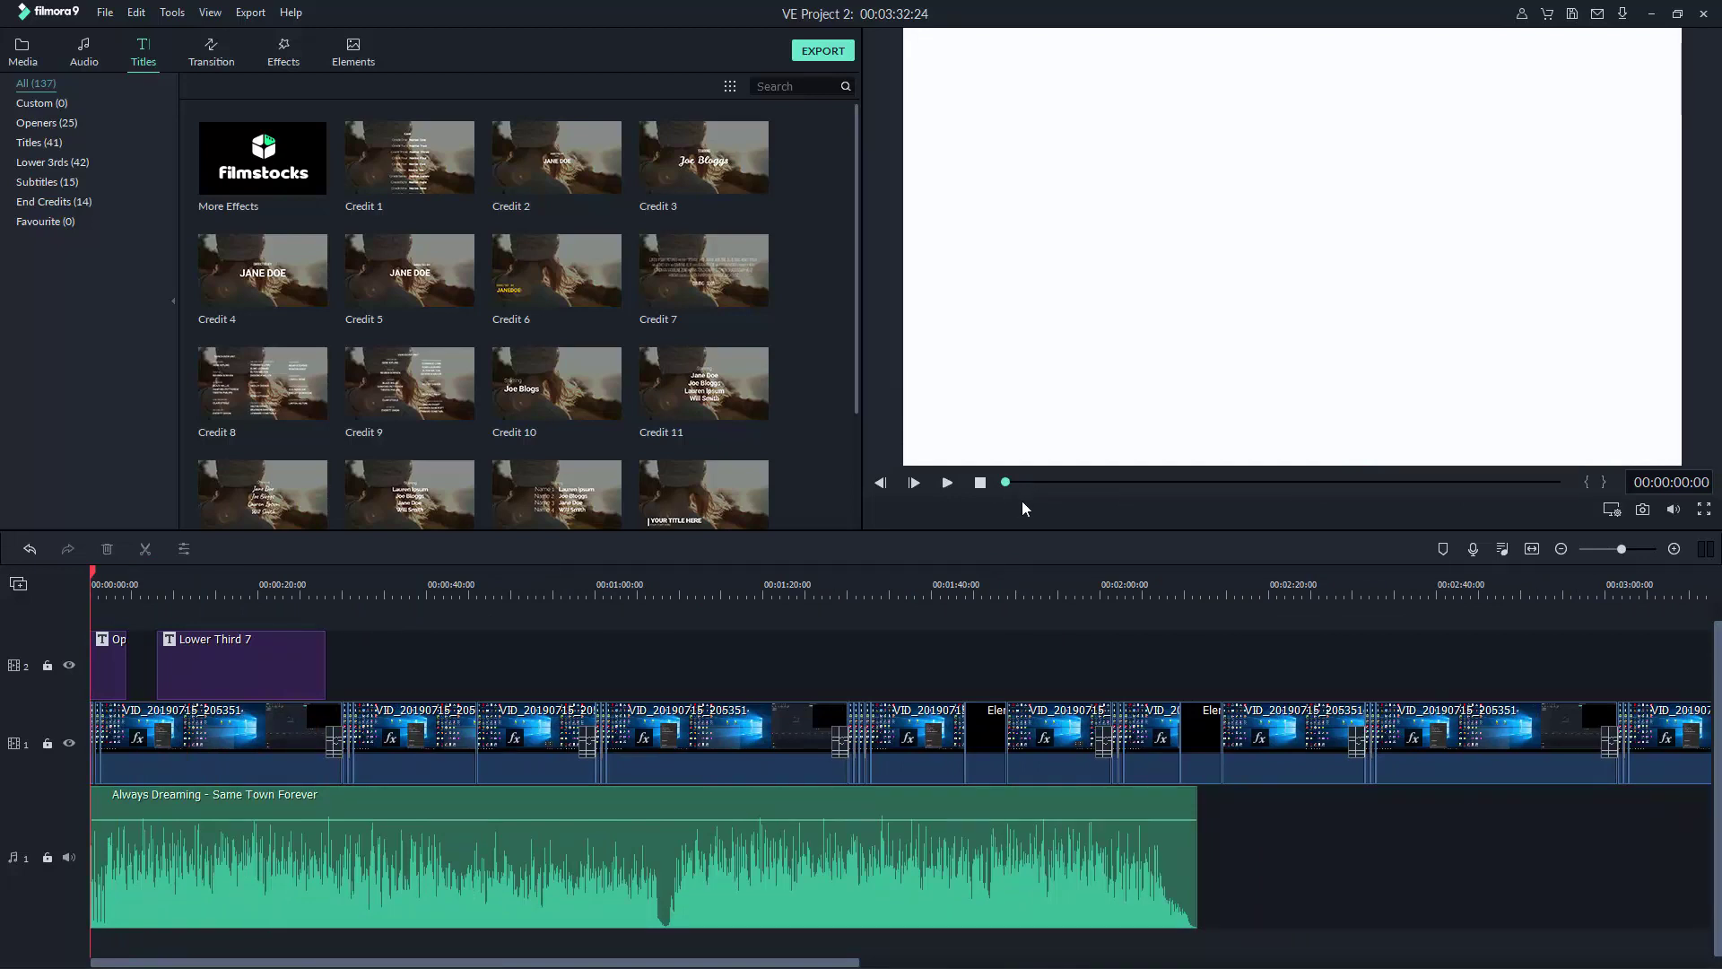
click(1675, 509)
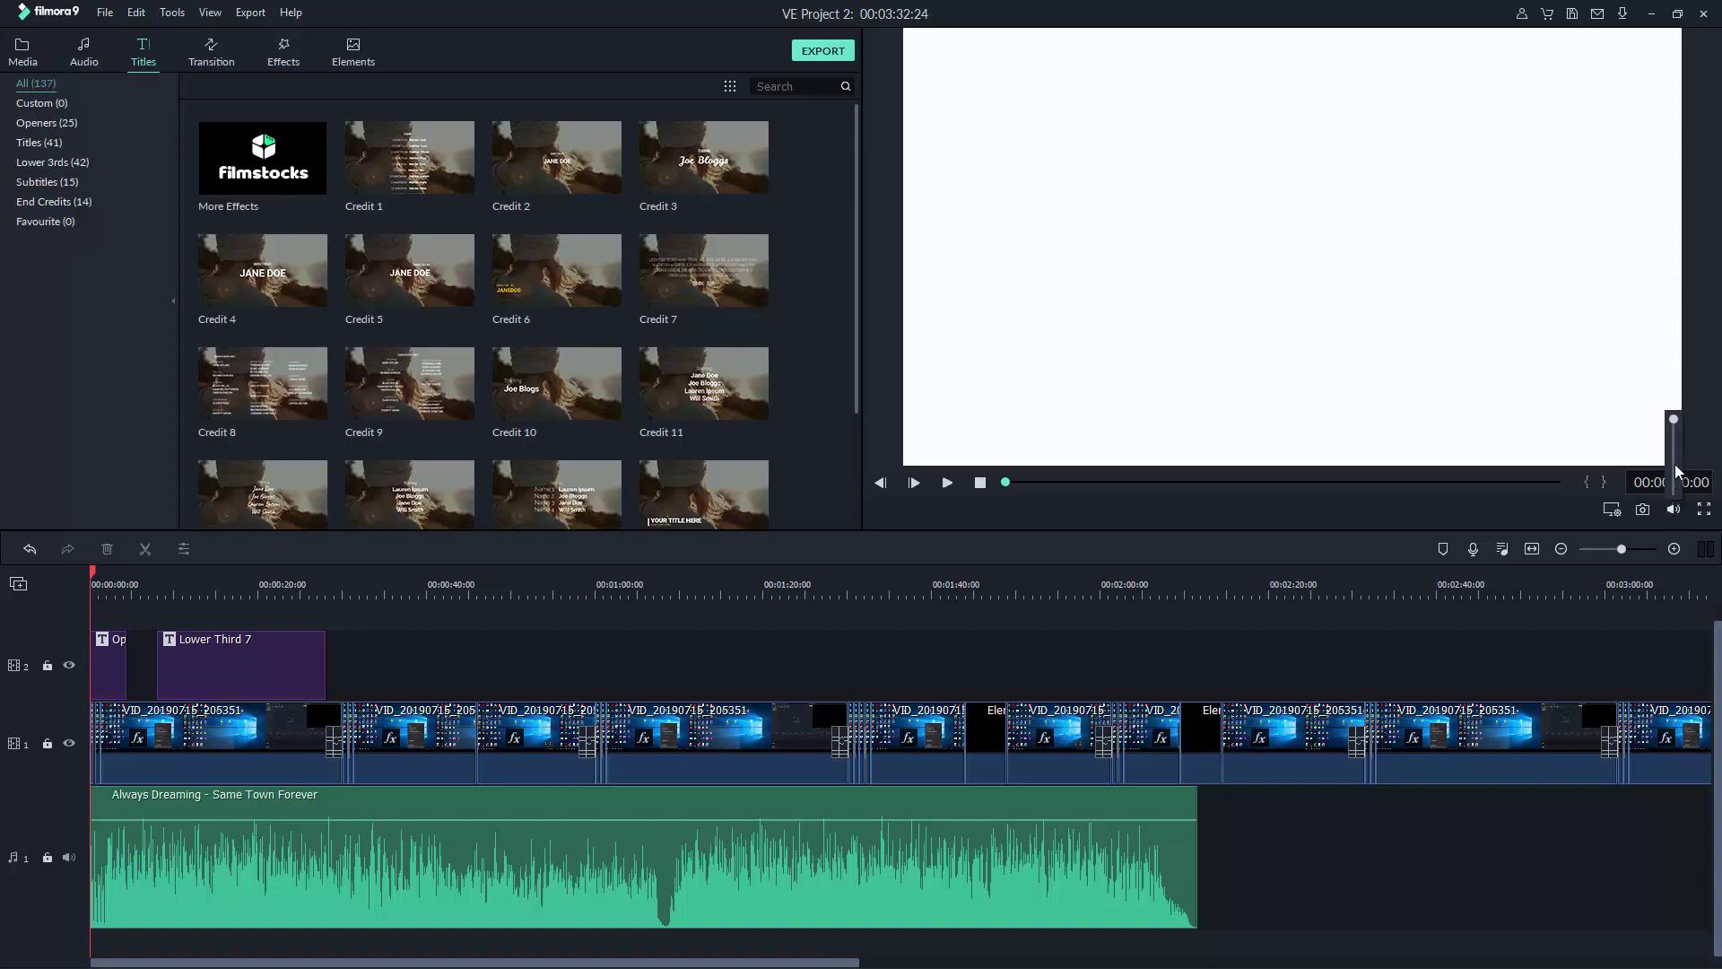
click(947, 483)
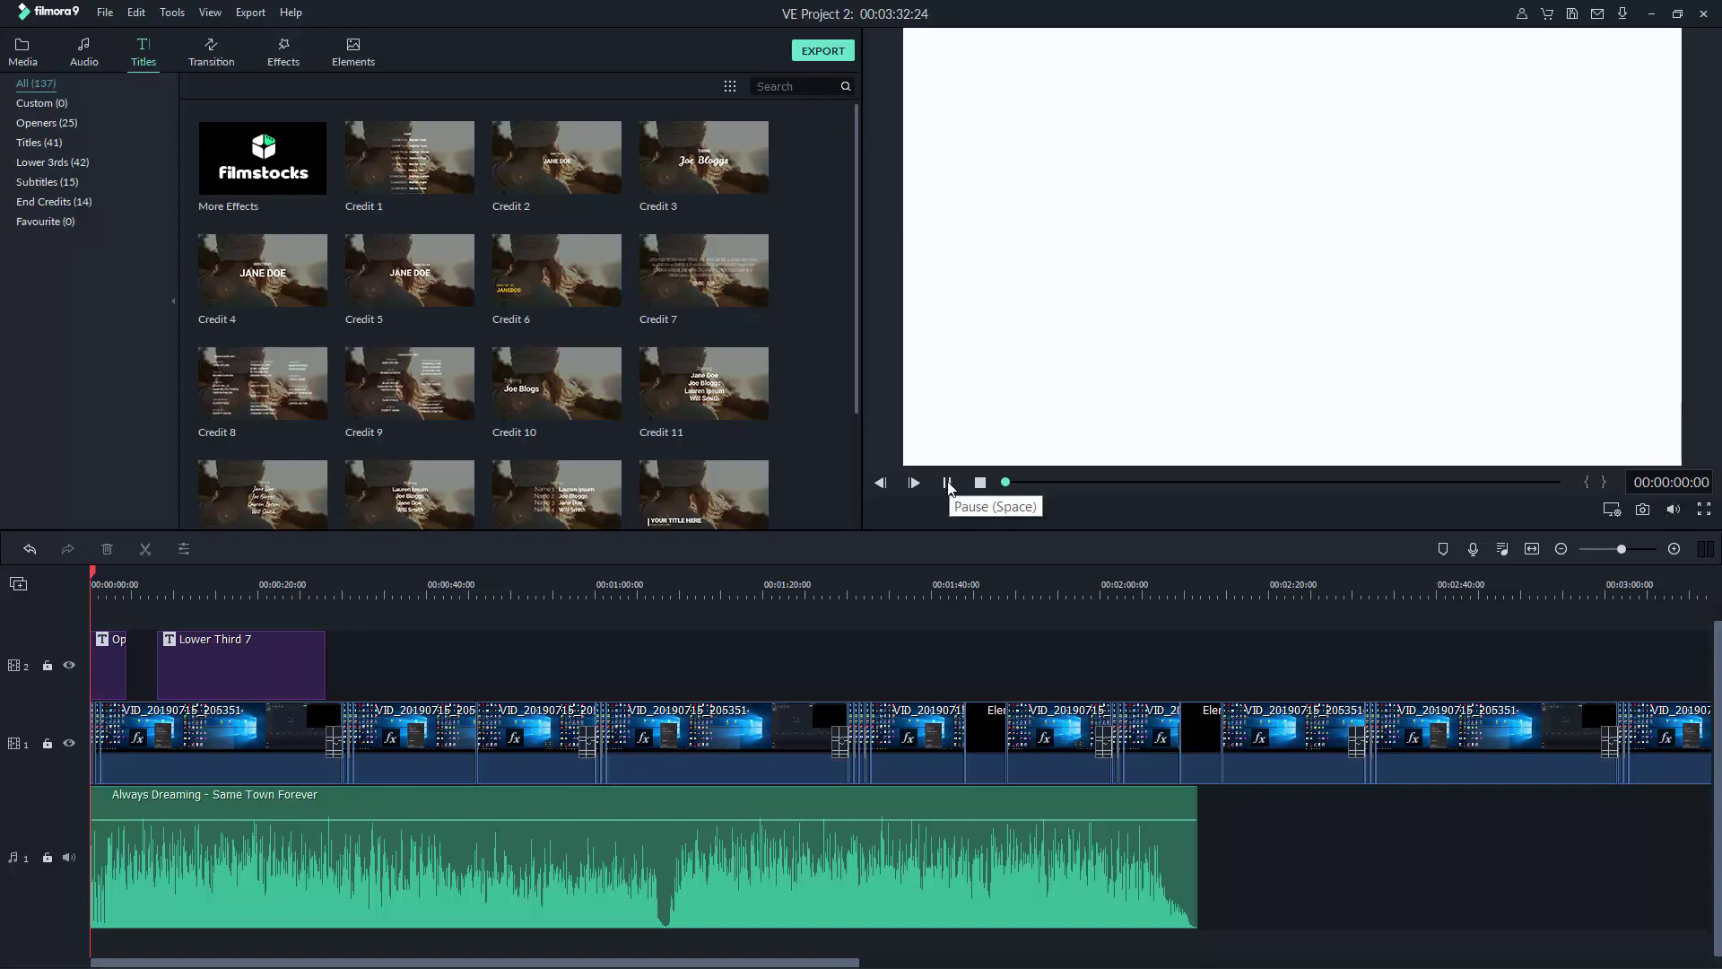
key(space)
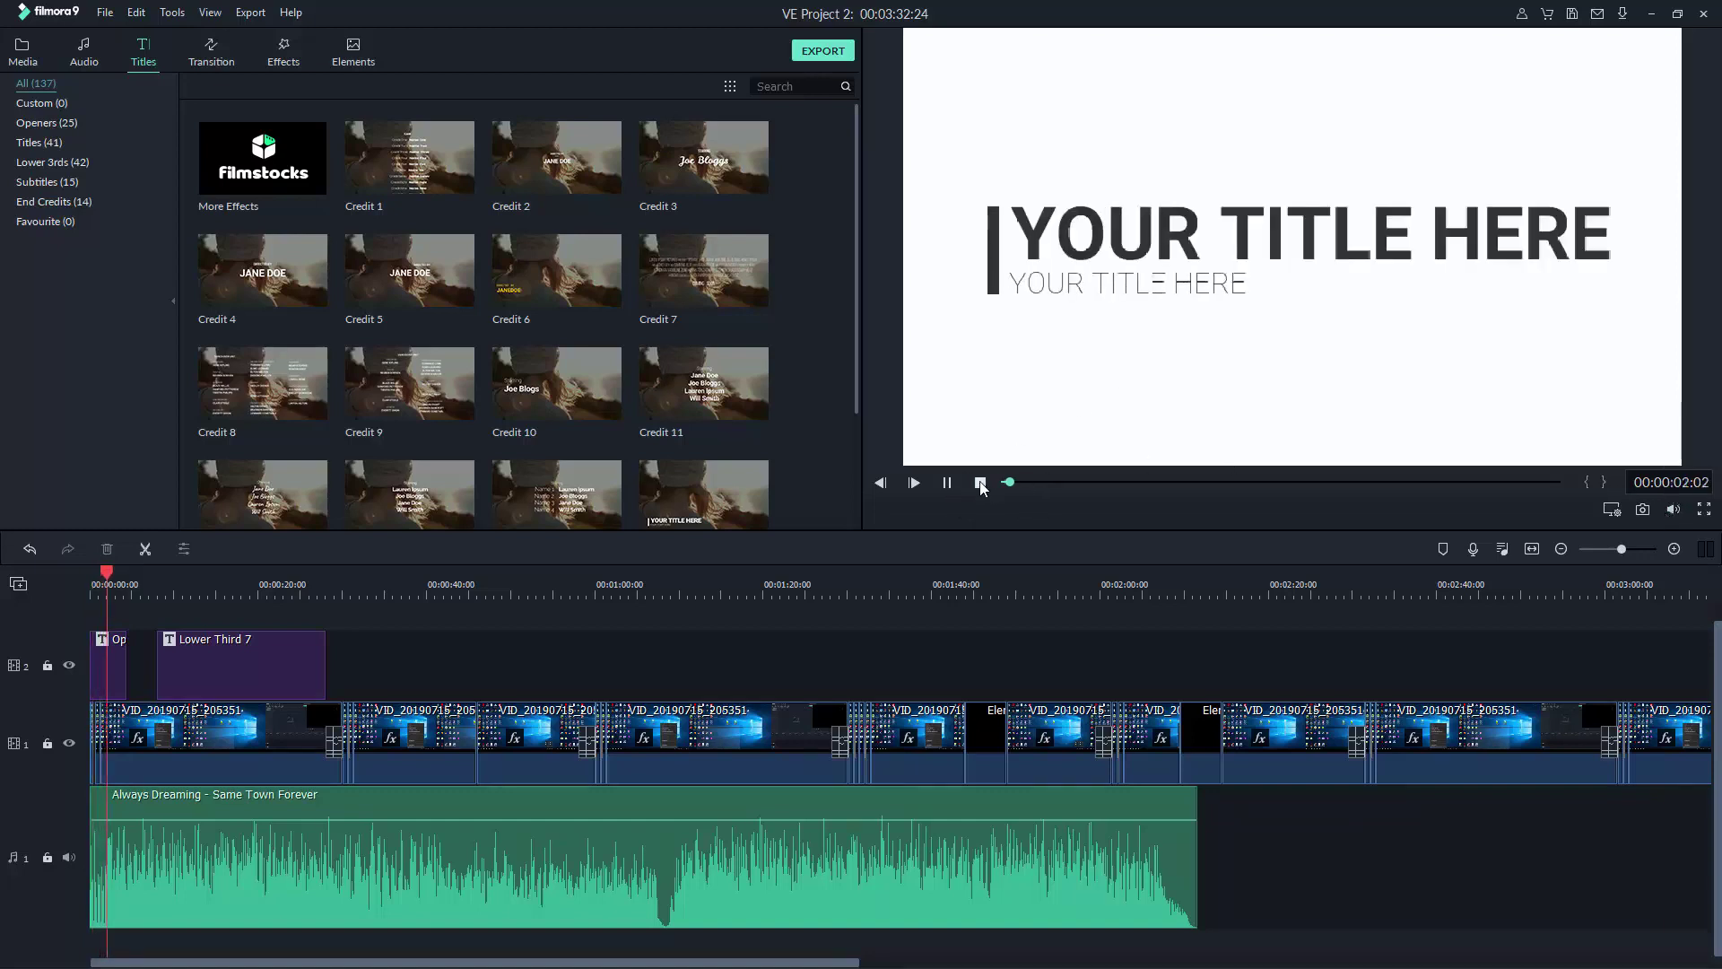
- Stop the preview and browse the title presets, including the Titles, Subtitles and Openers categories
key(ctrl+slash)
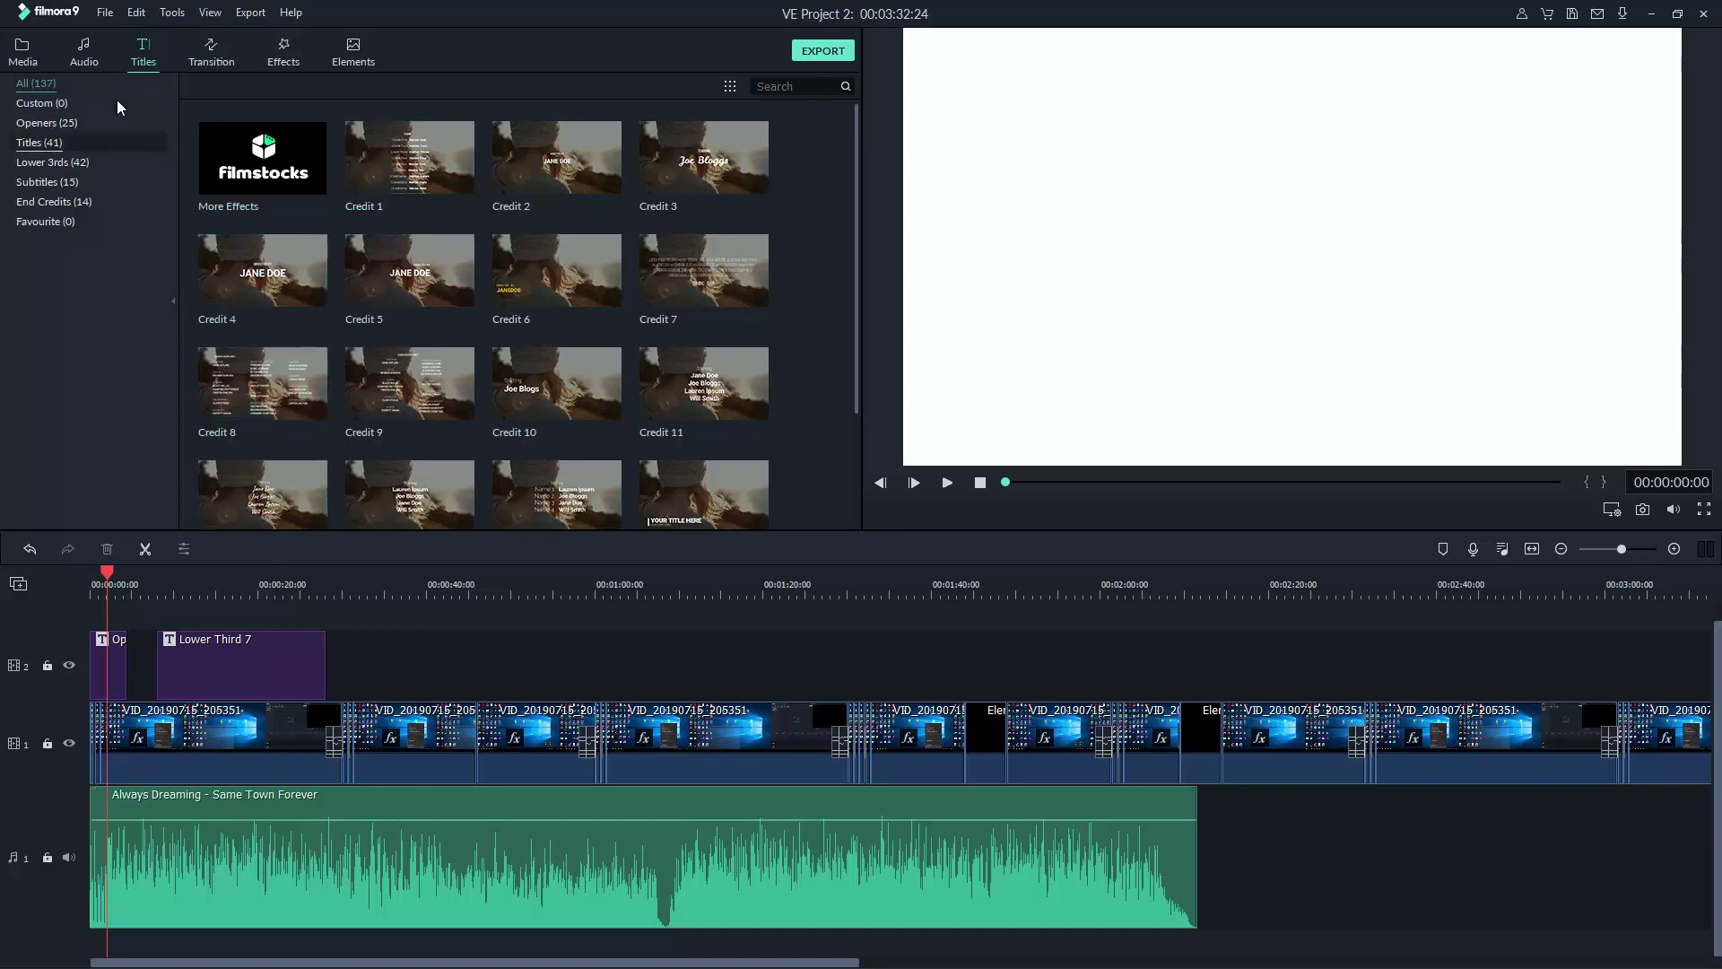
click(70, 123)
click(44, 143)
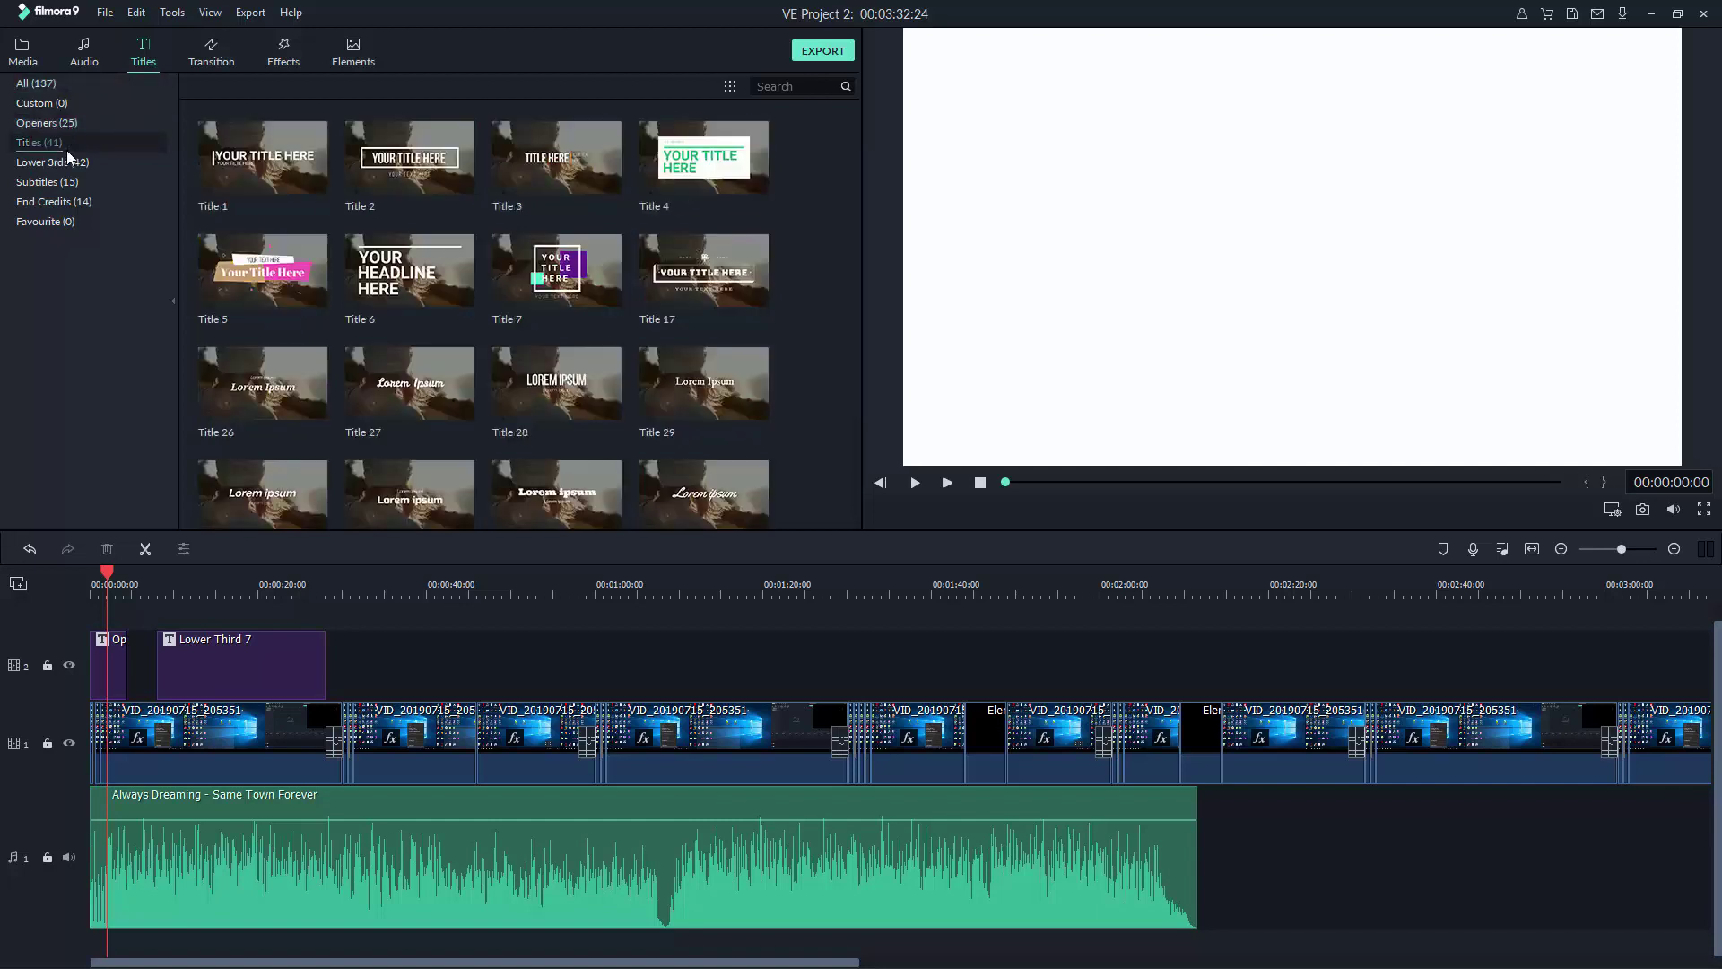
click(54, 202)
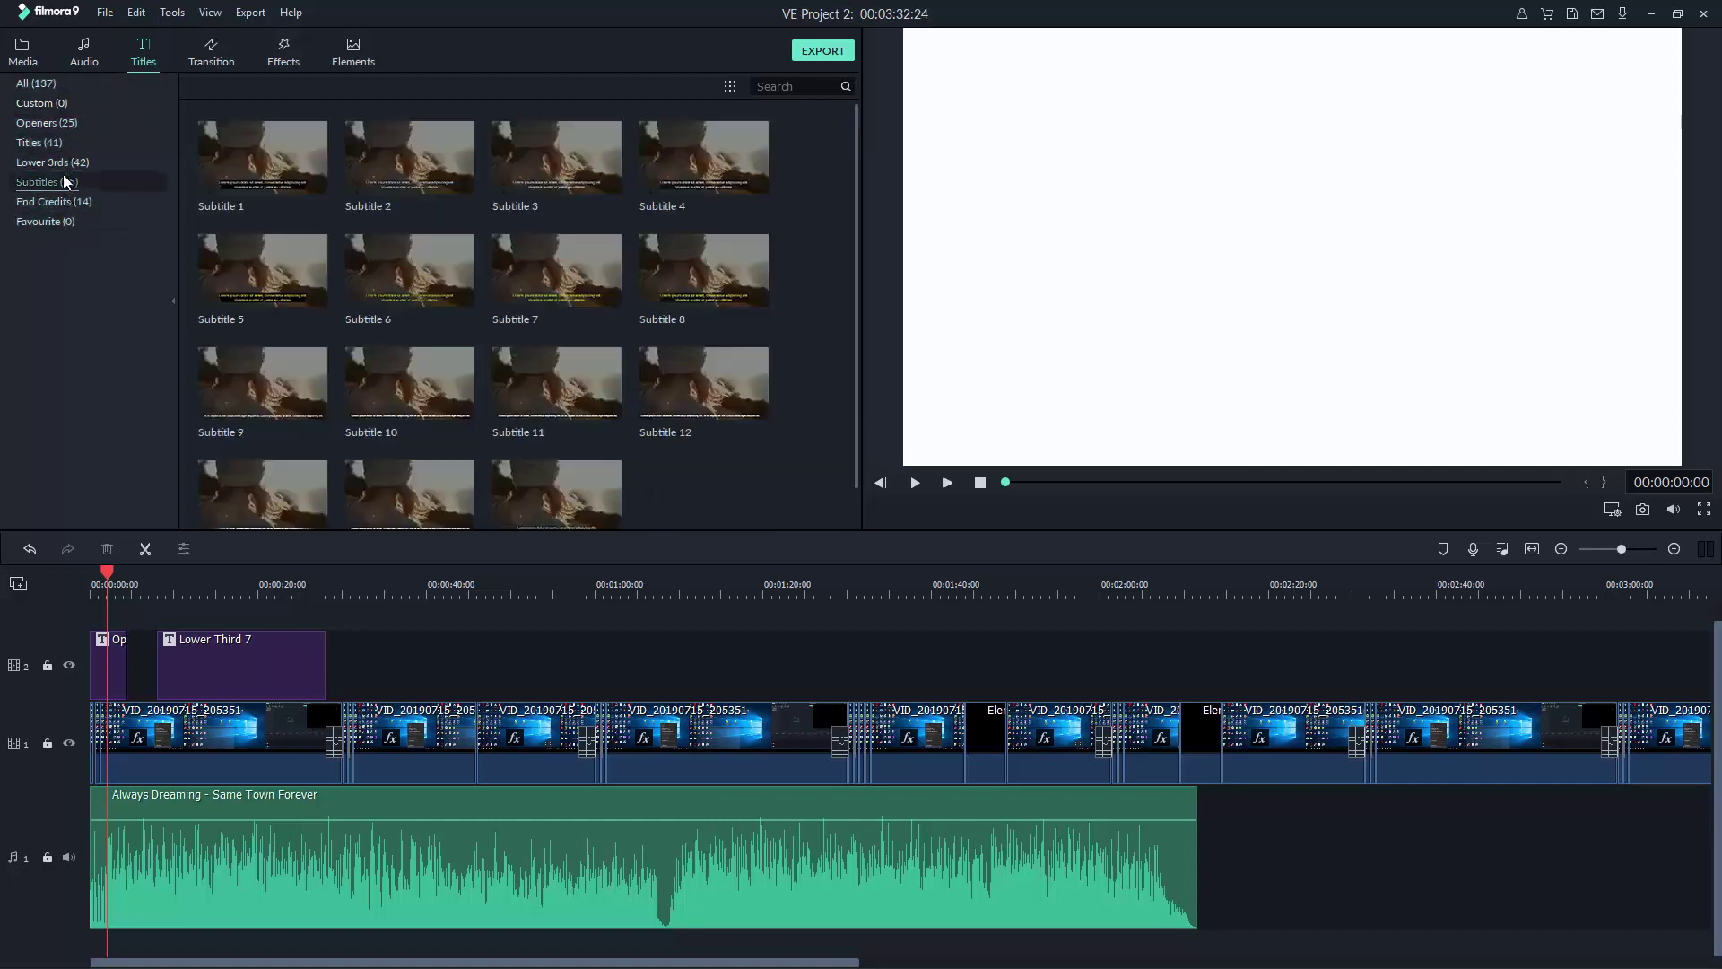
click(40, 142)
click(47, 123)
scroll(449, 225, down, 5)
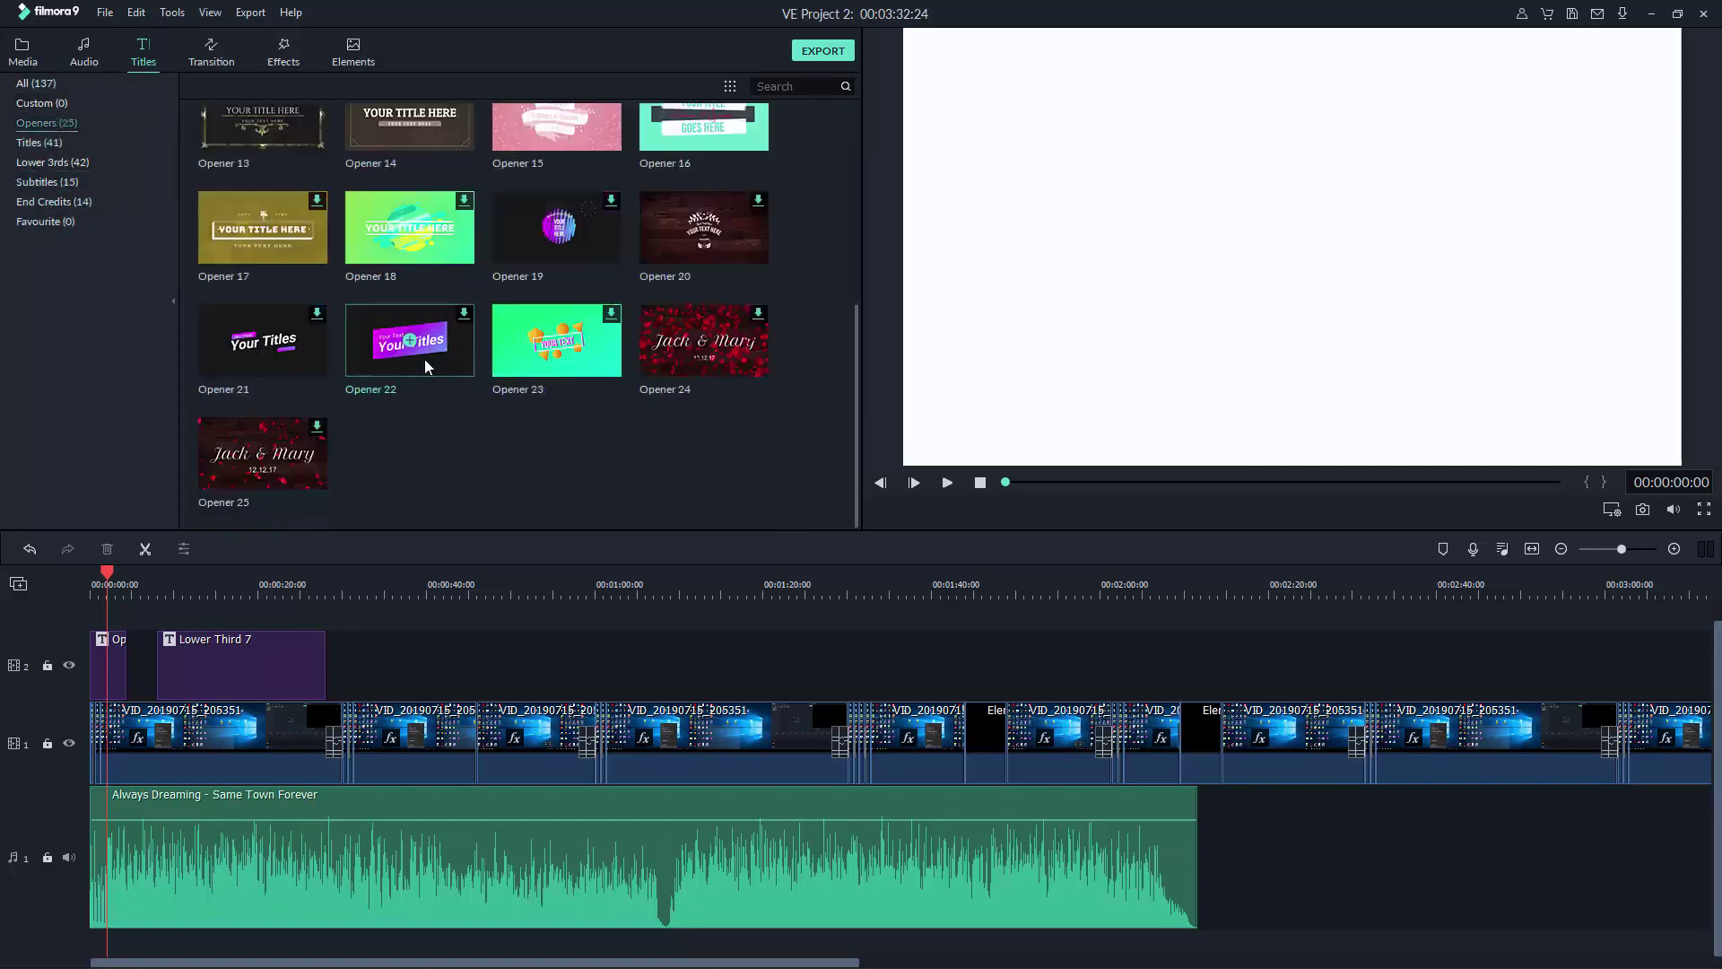
scroll(359, 179, up, 5)
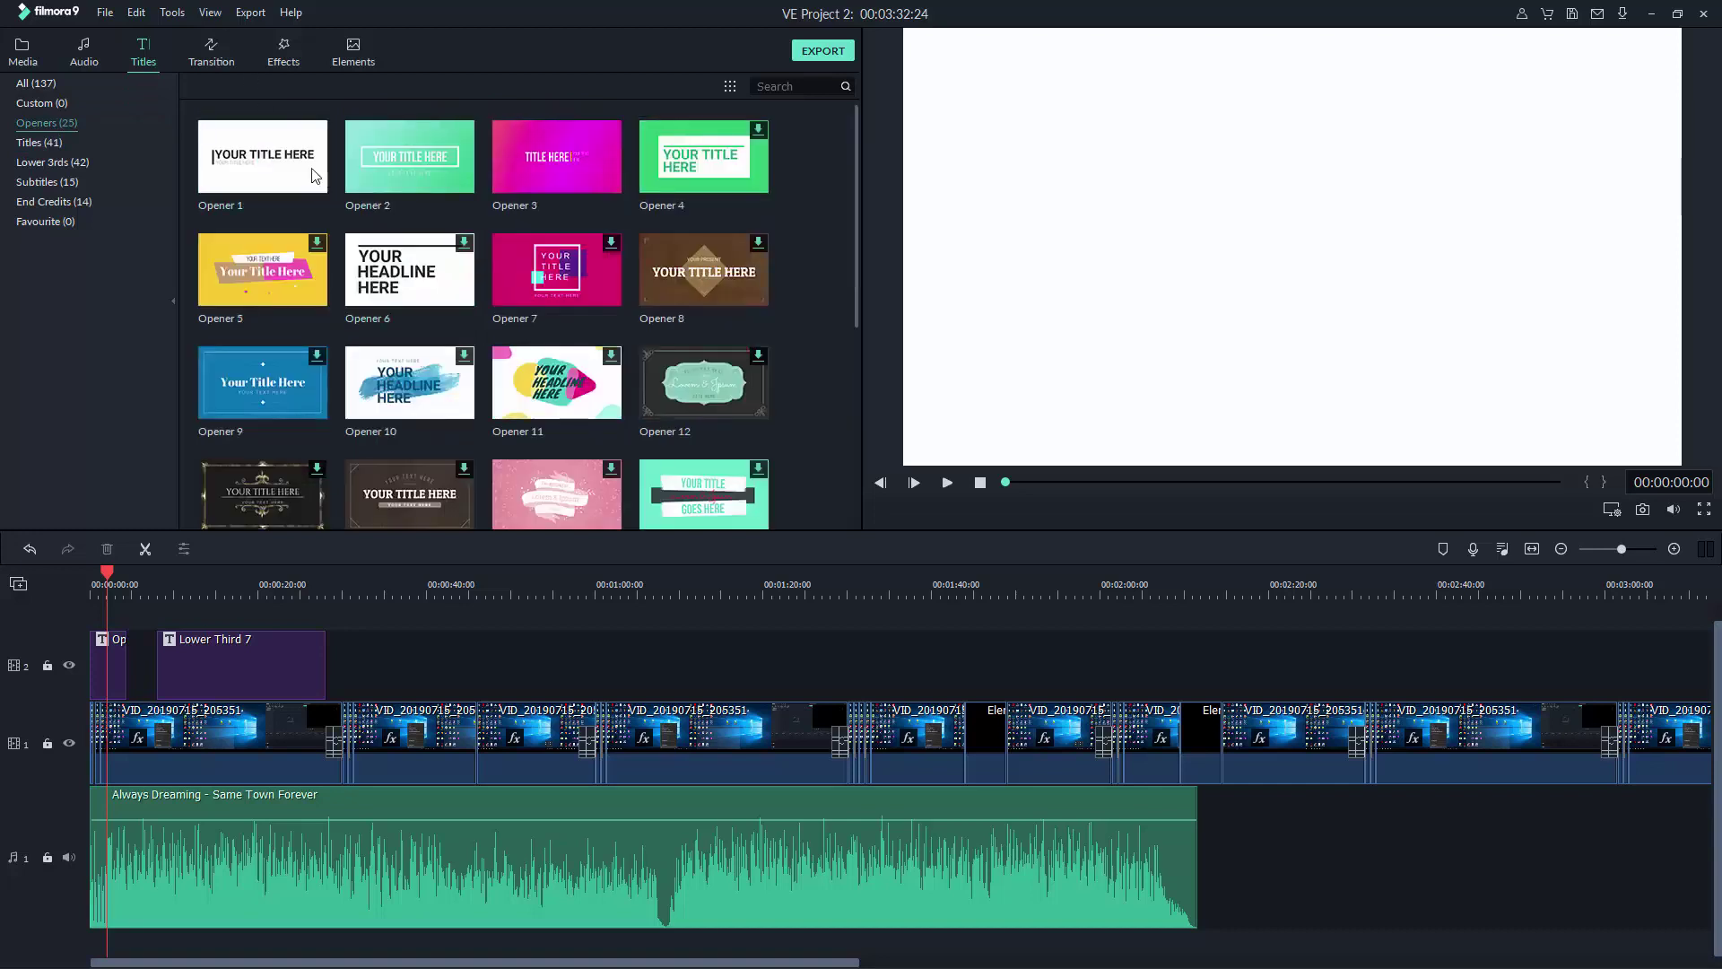
- Browse the transition, effect and element libraries, moving the playhead to about 00:01:02:18 to show another part of the project
click(212, 54)
scroll(332, 243, down, 15)
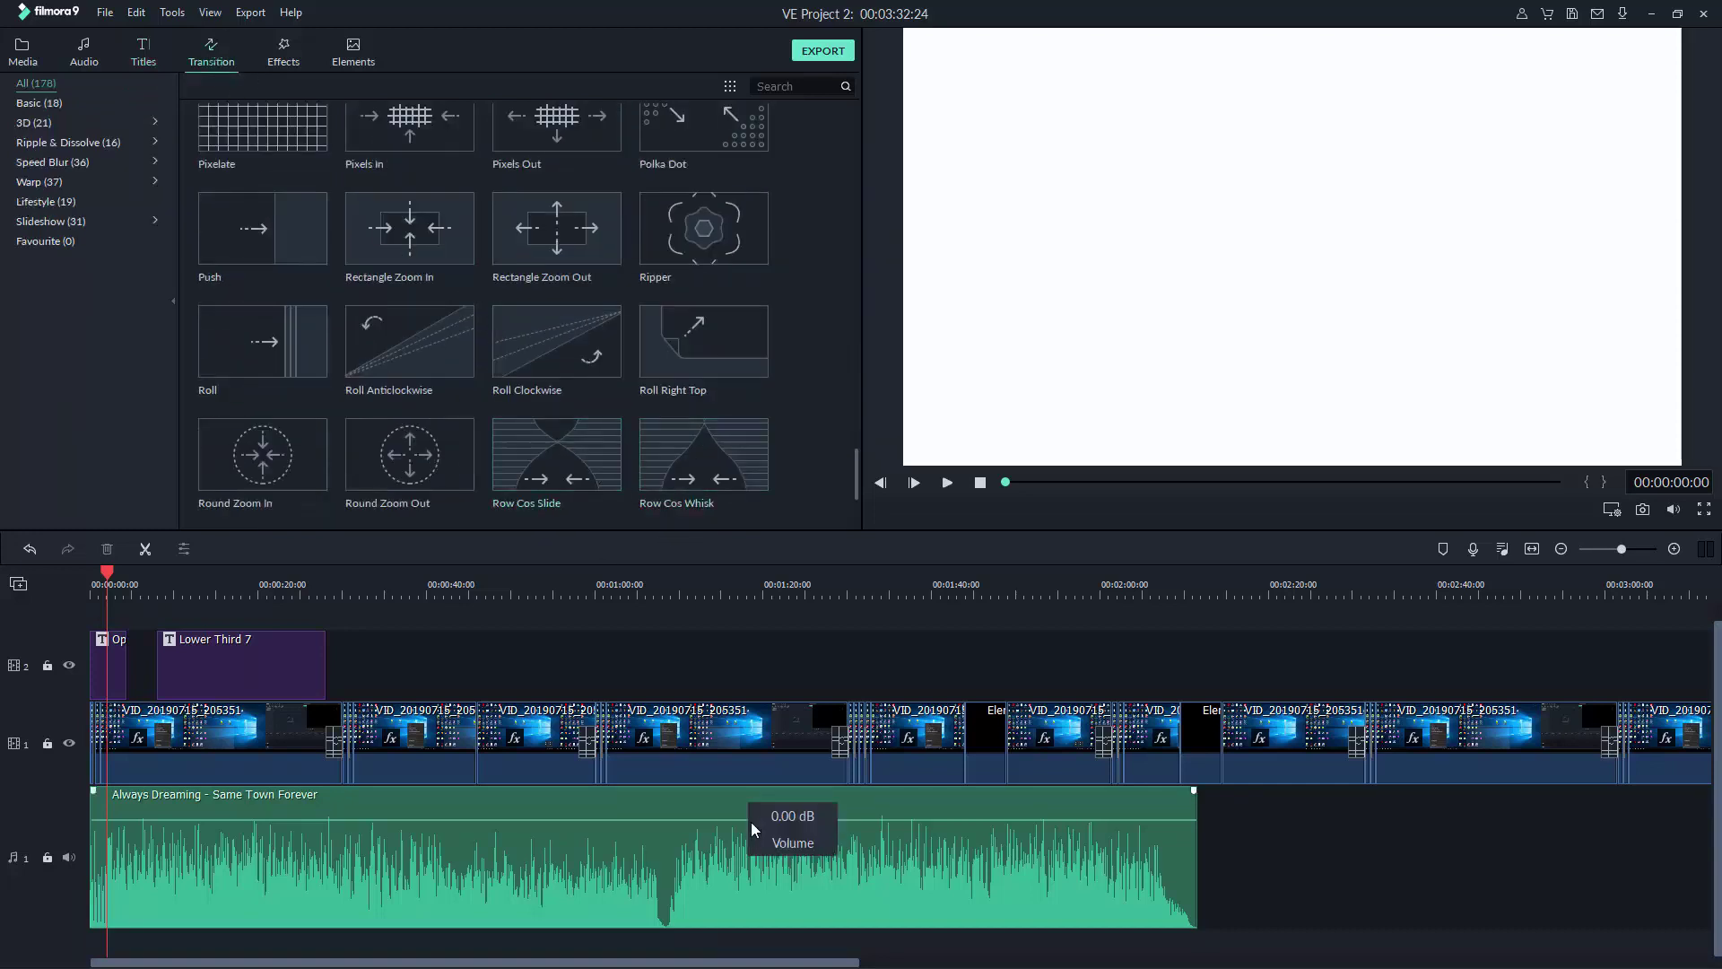
click(617, 585)
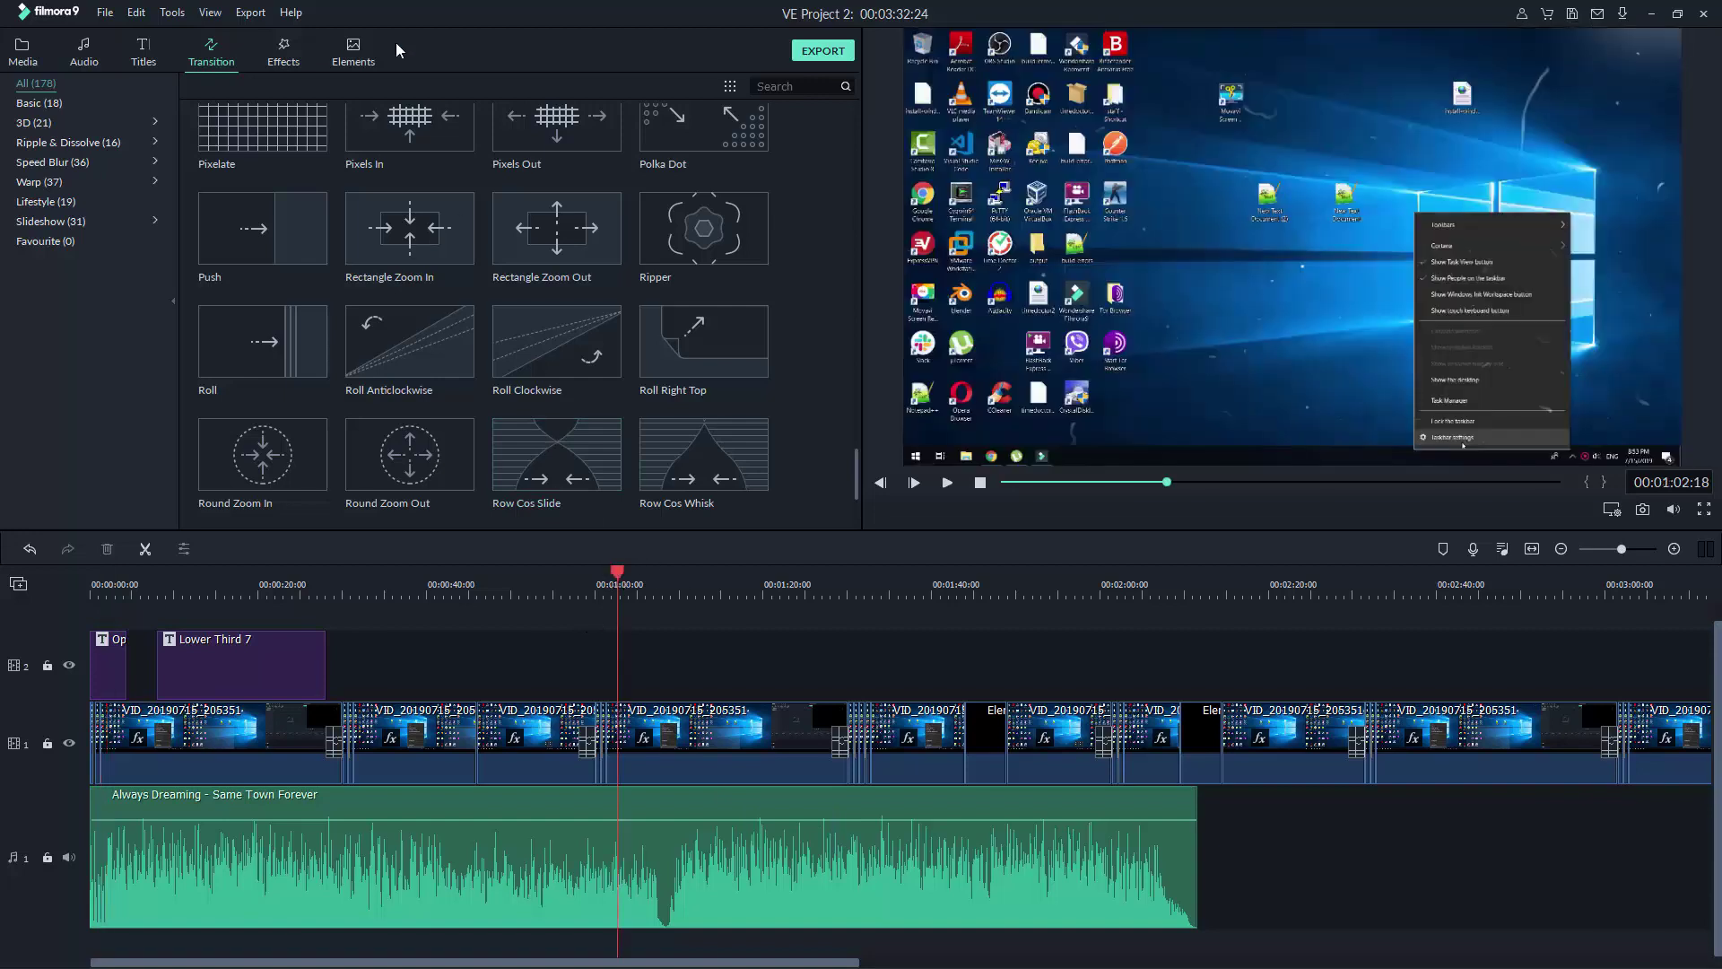
click(292, 68)
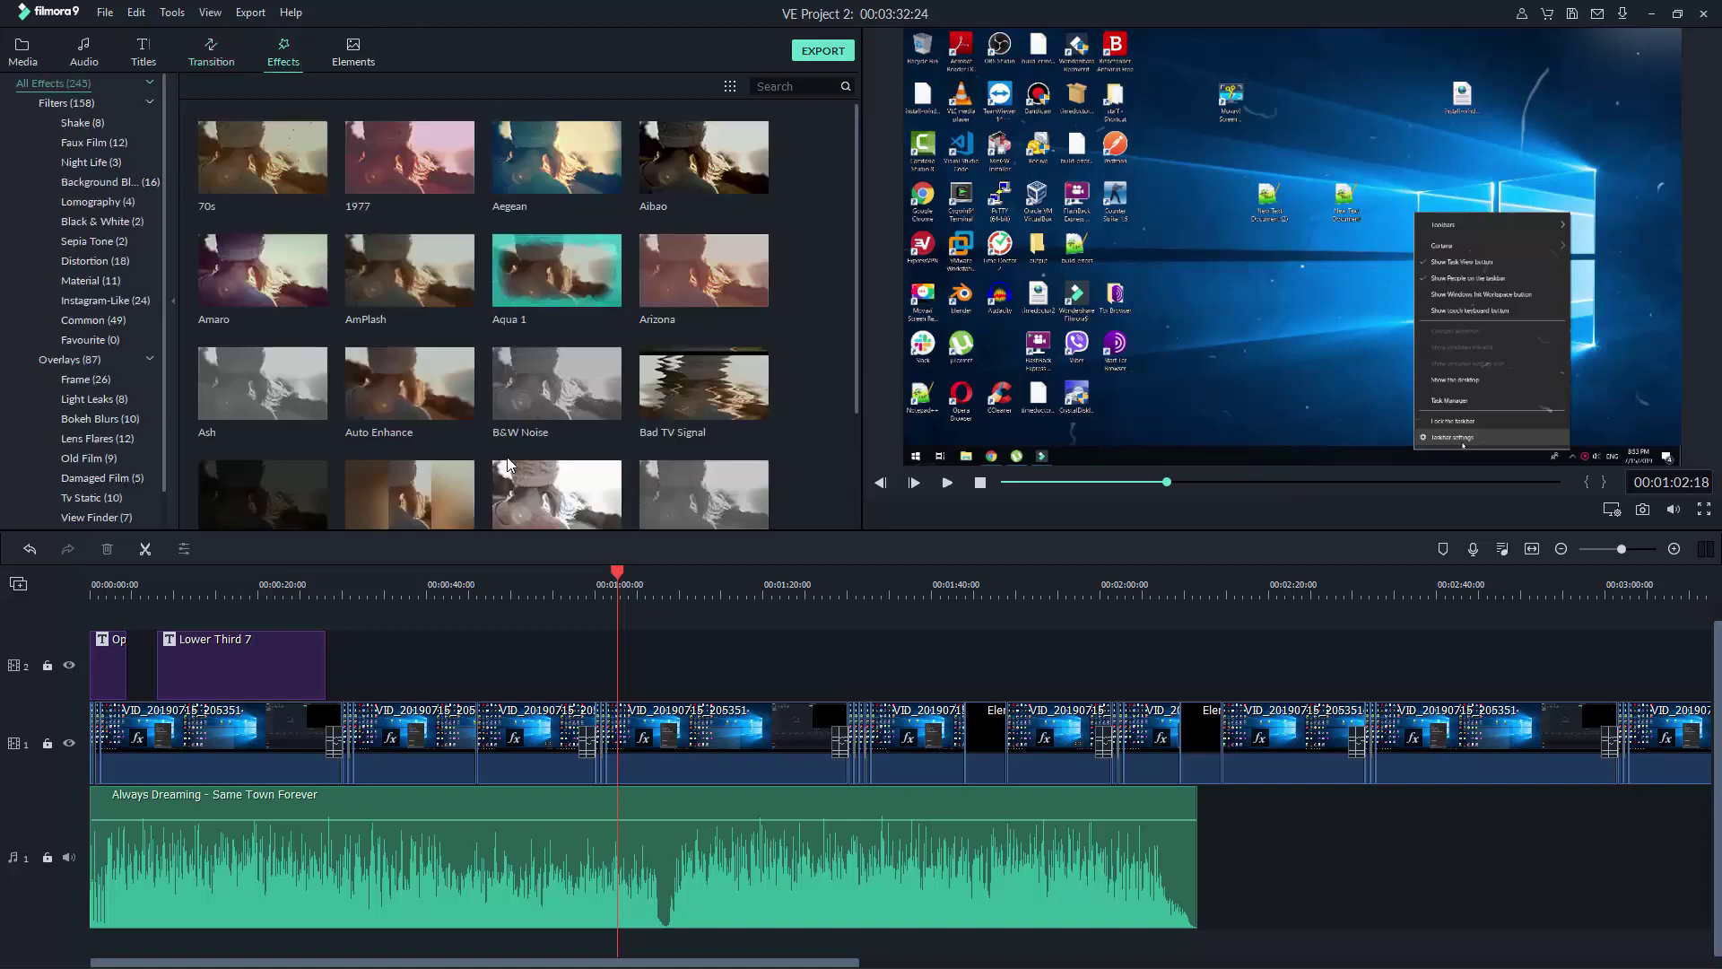
click(356, 55)
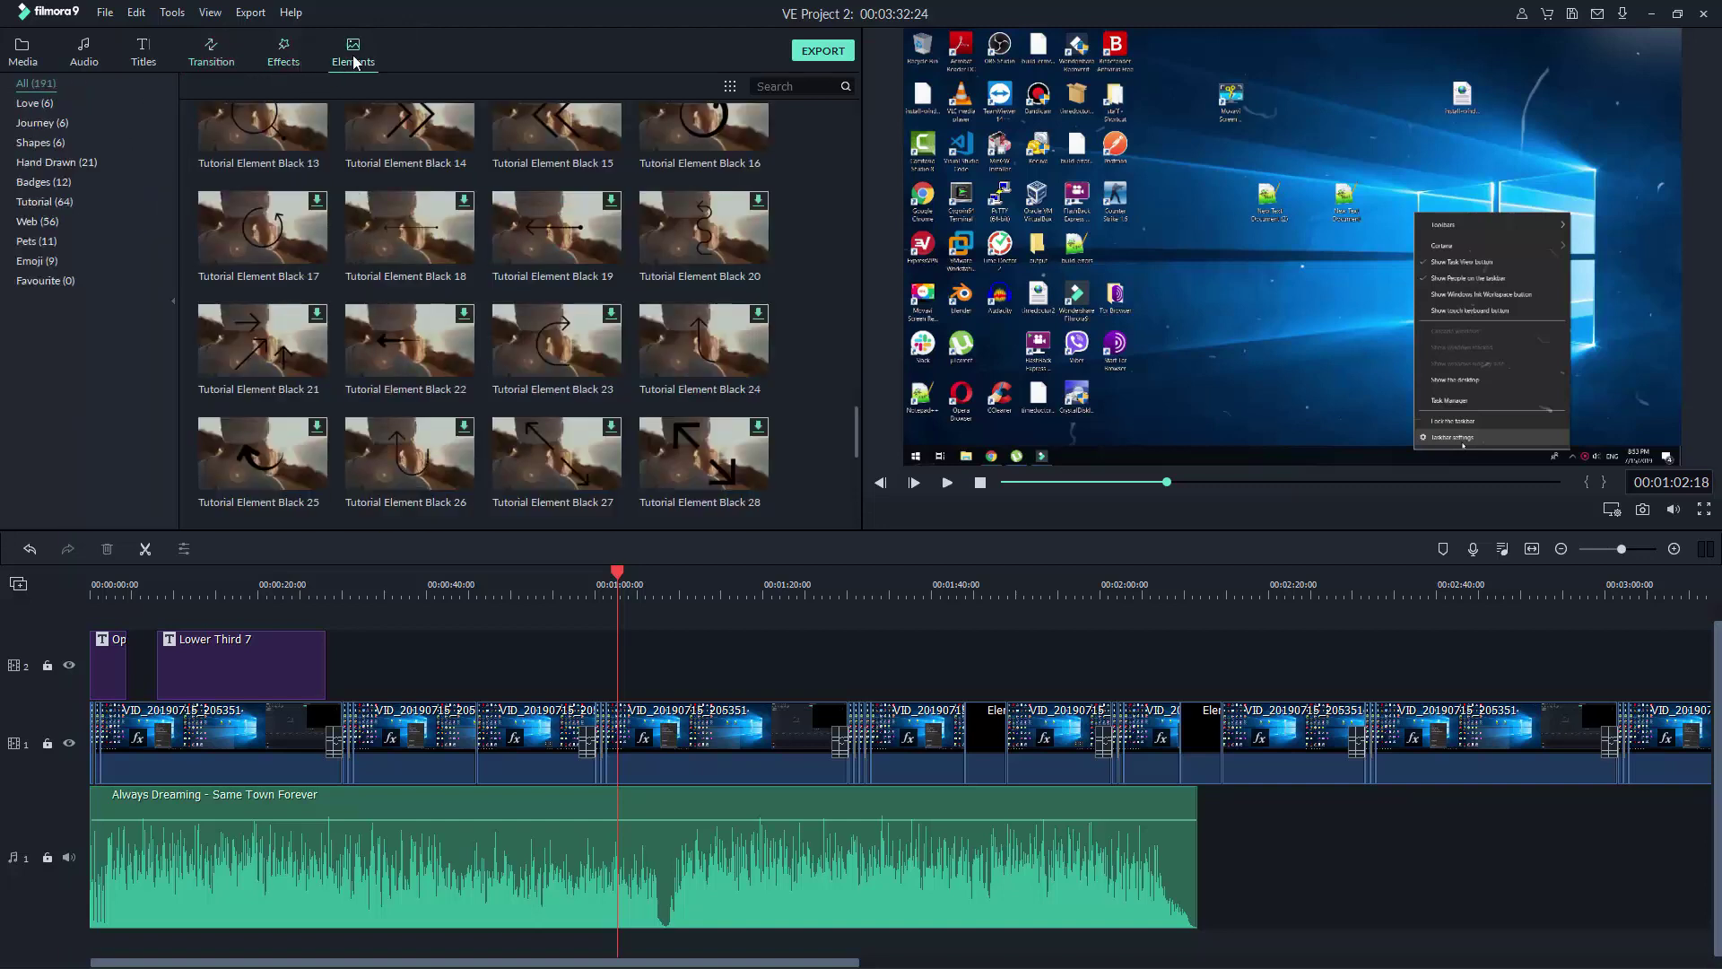
scroll(539, 229, down, 5)
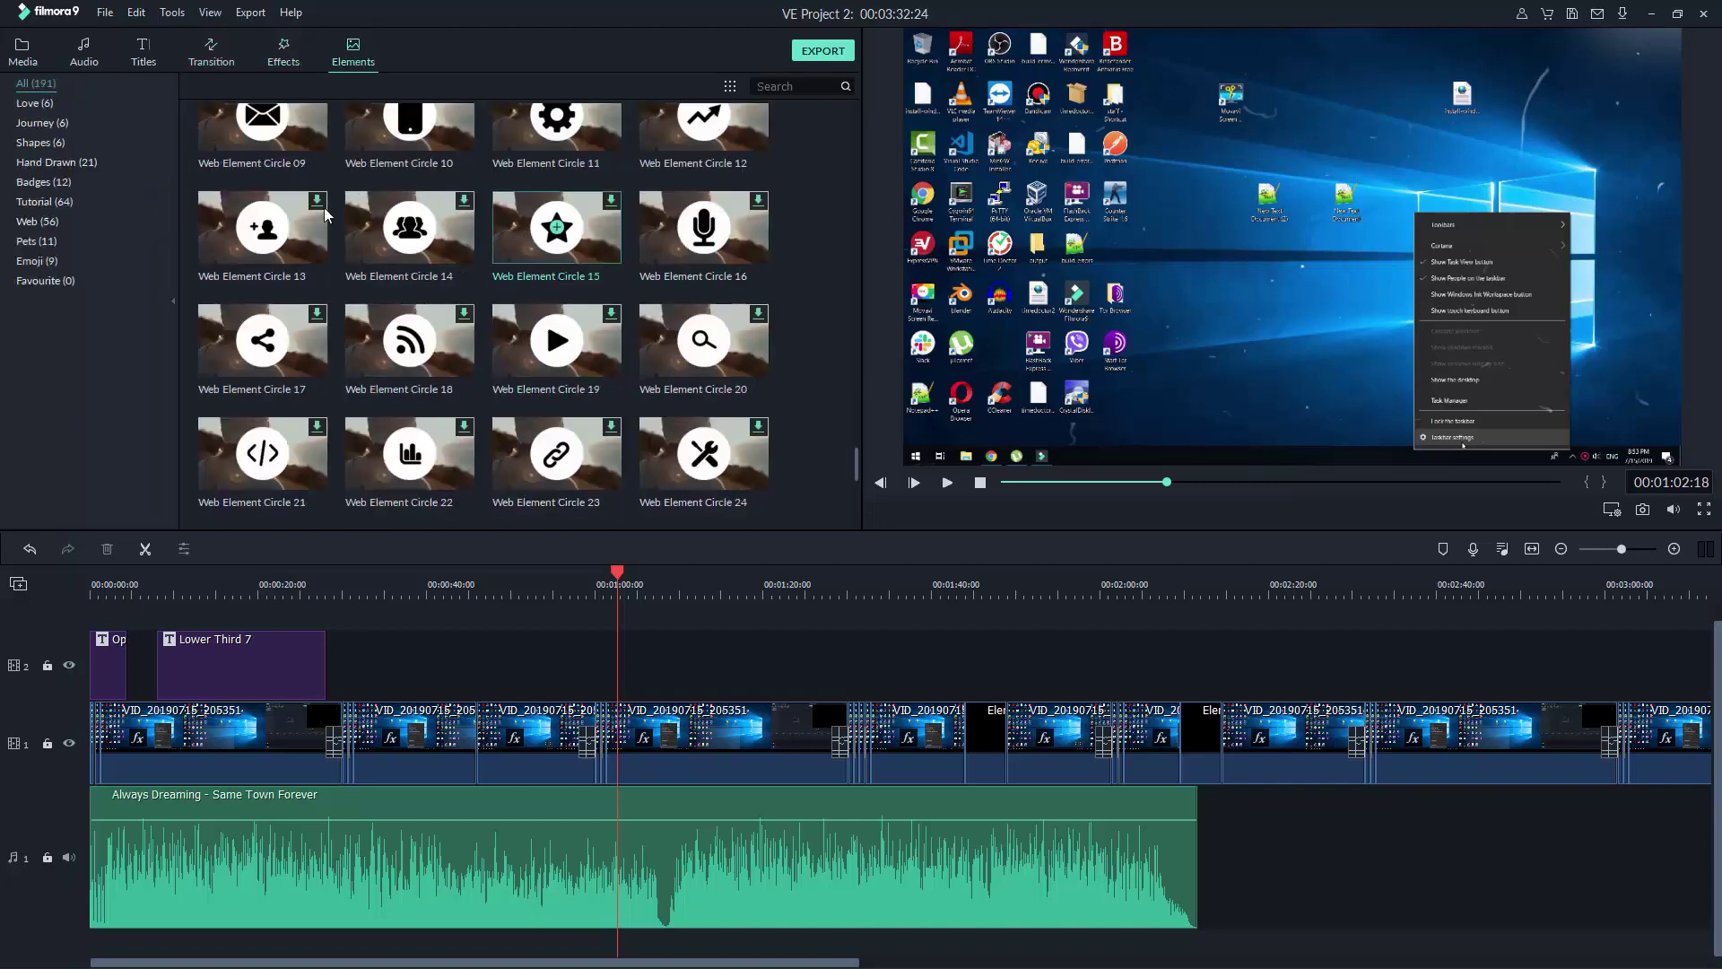
- Look through the project media and the Sample Video and Sample Colors collections
click(25, 64)
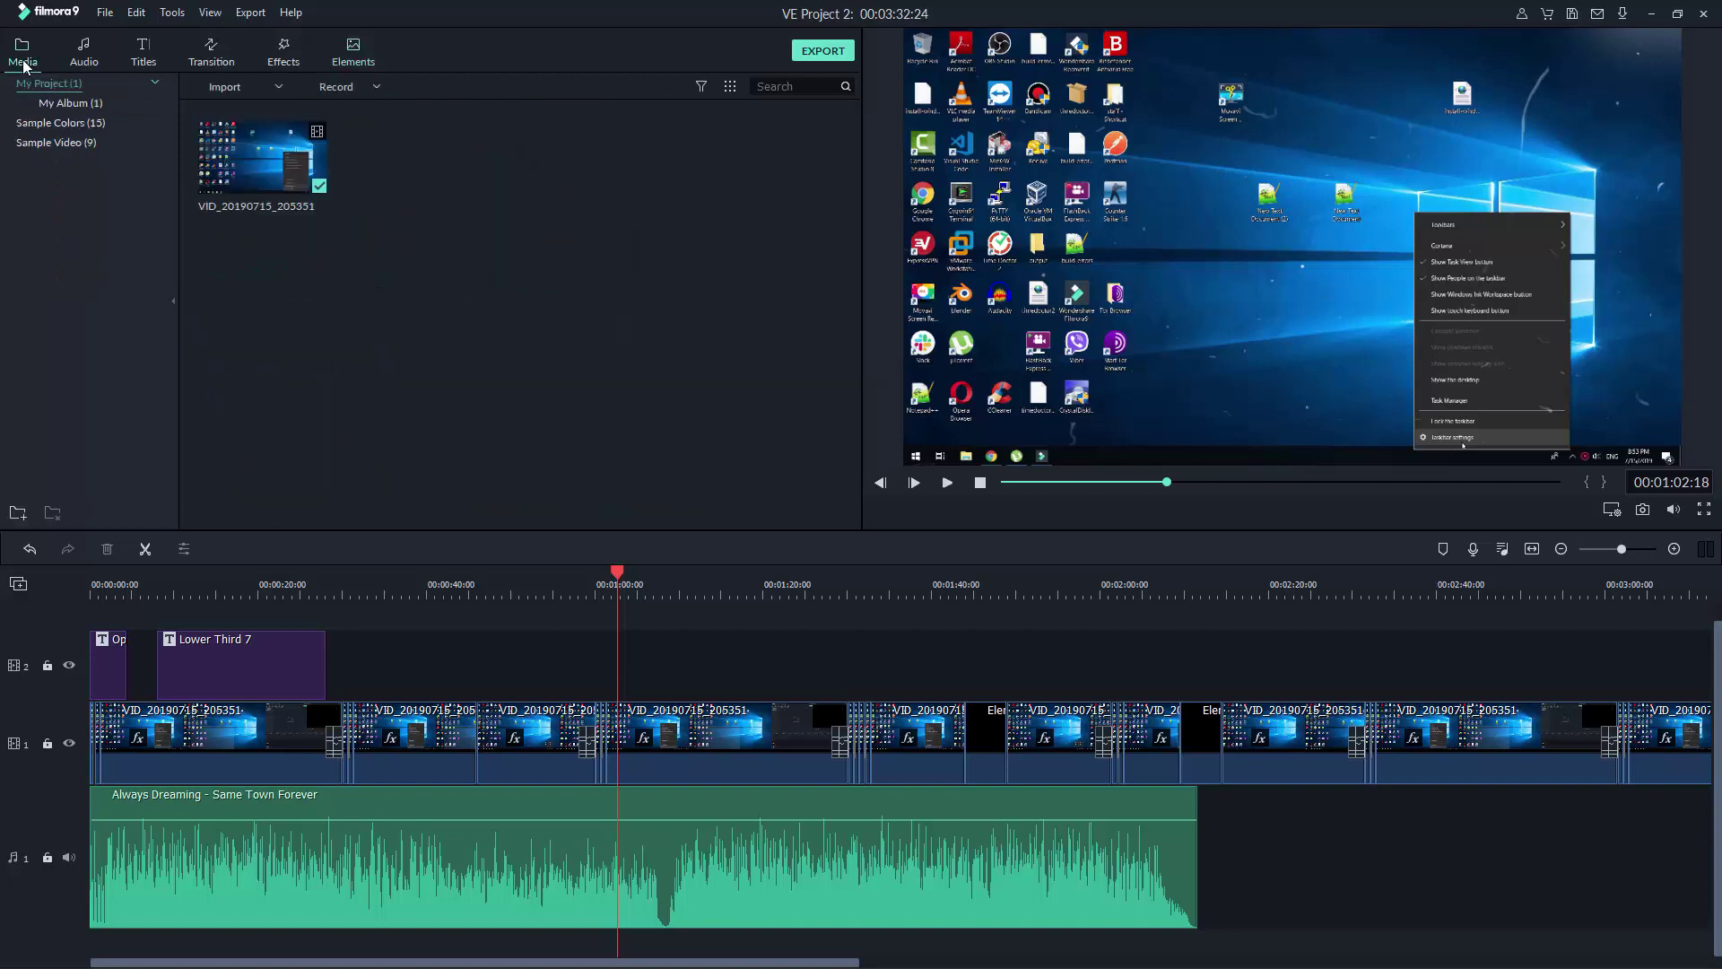
click(72, 149)
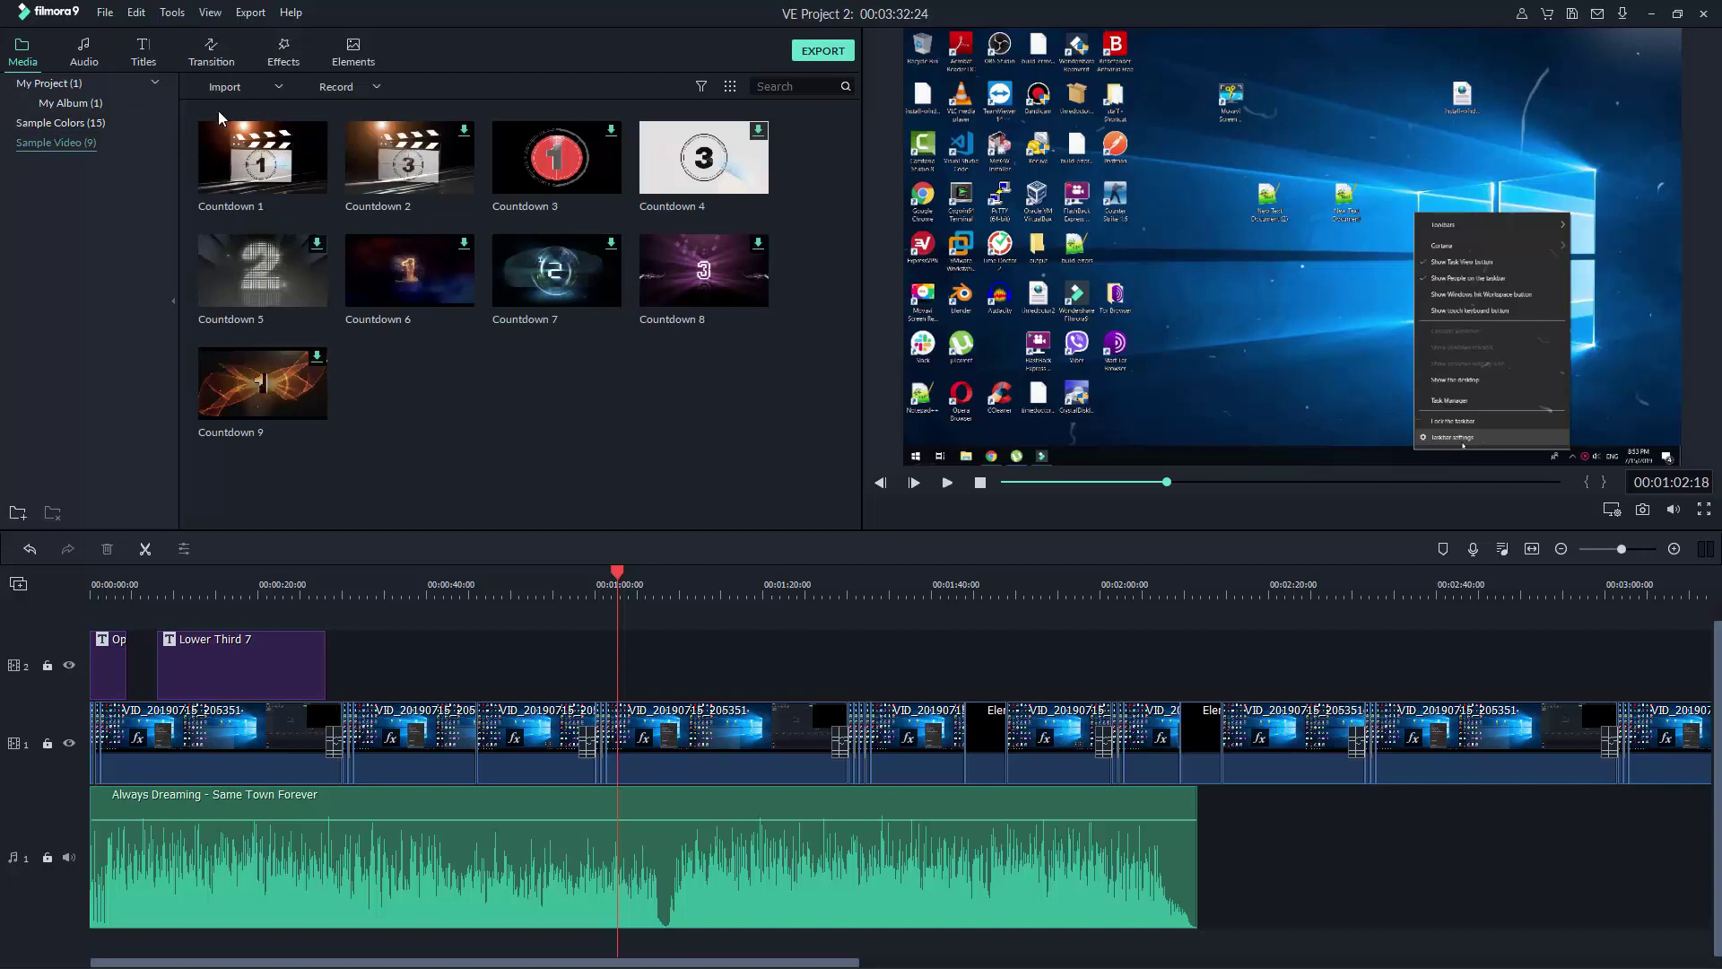
click(68, 125)
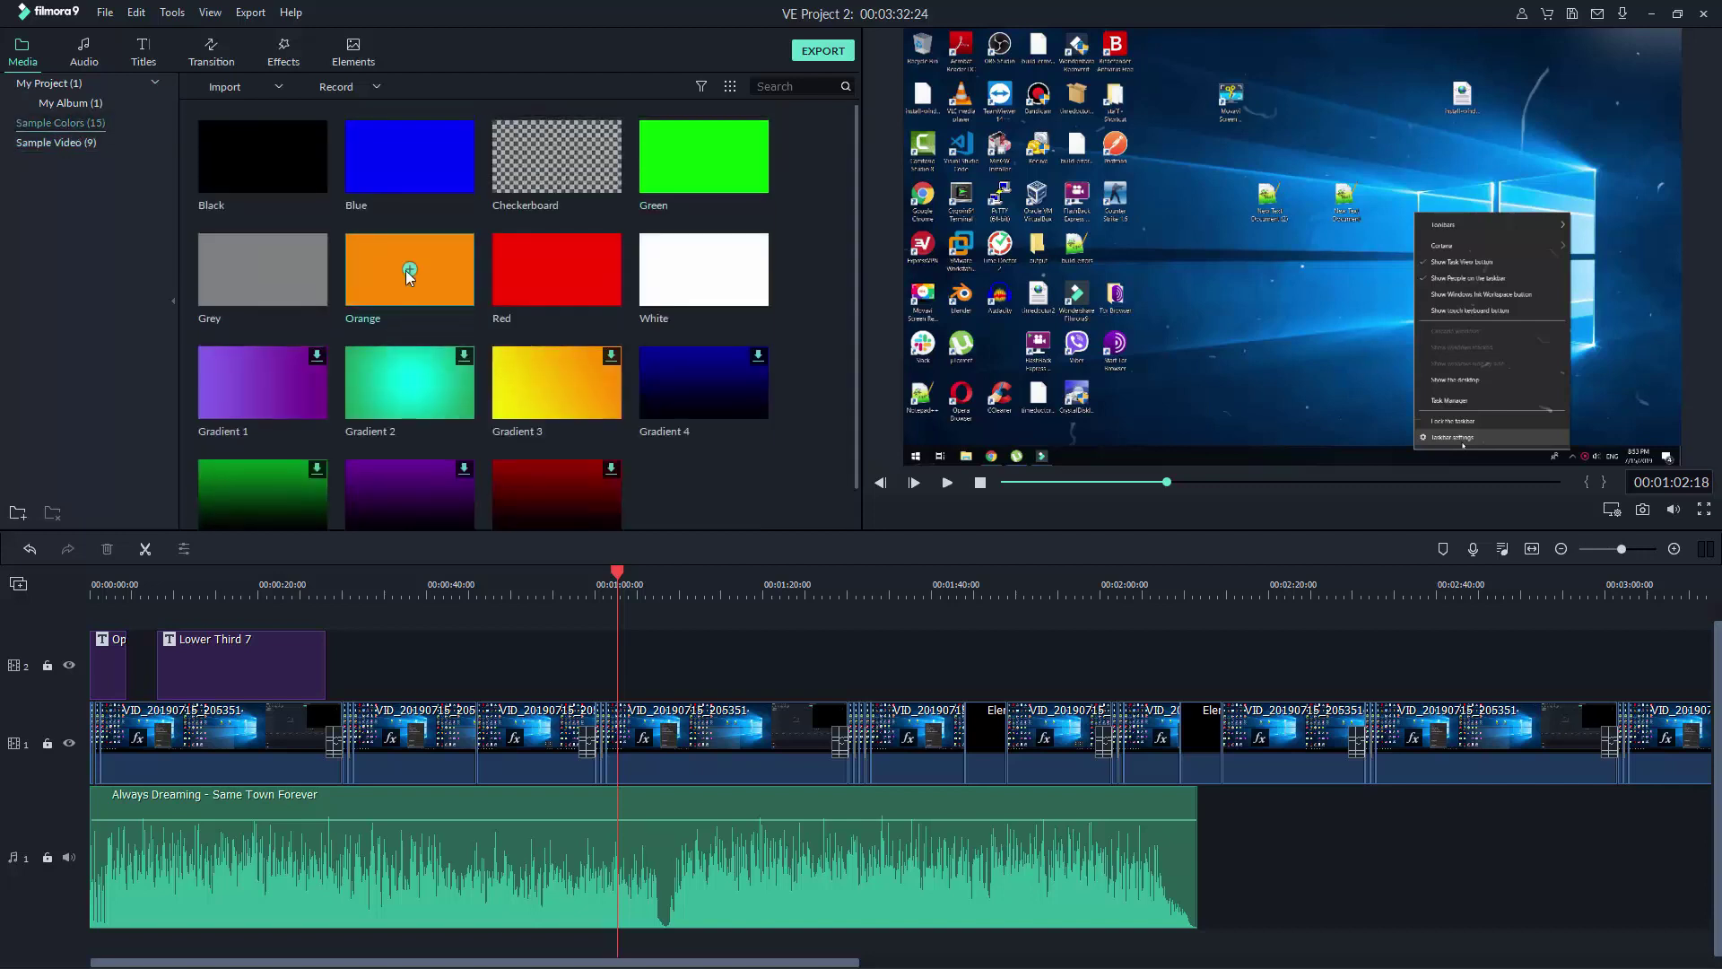
- Browse the audio library's Folk and Tender & Sentimental music, and revisit the Sample Video clips
click(86, 63)
click(49, 182)
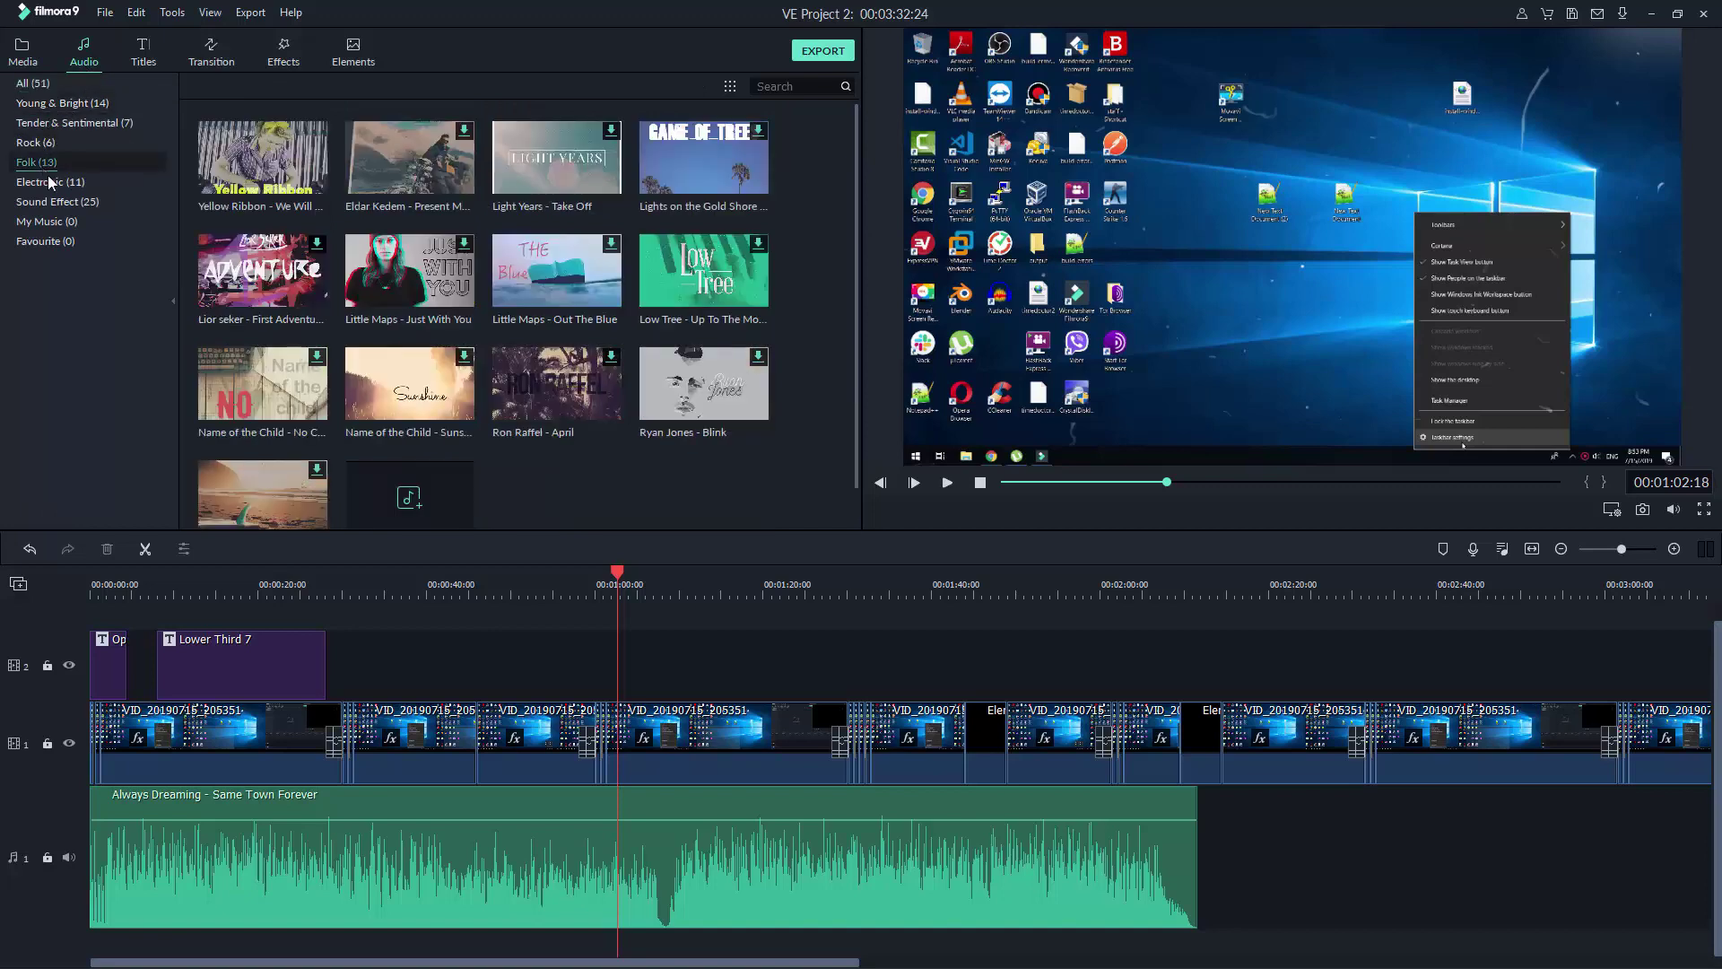
click(49, 202)
click(34, 125)
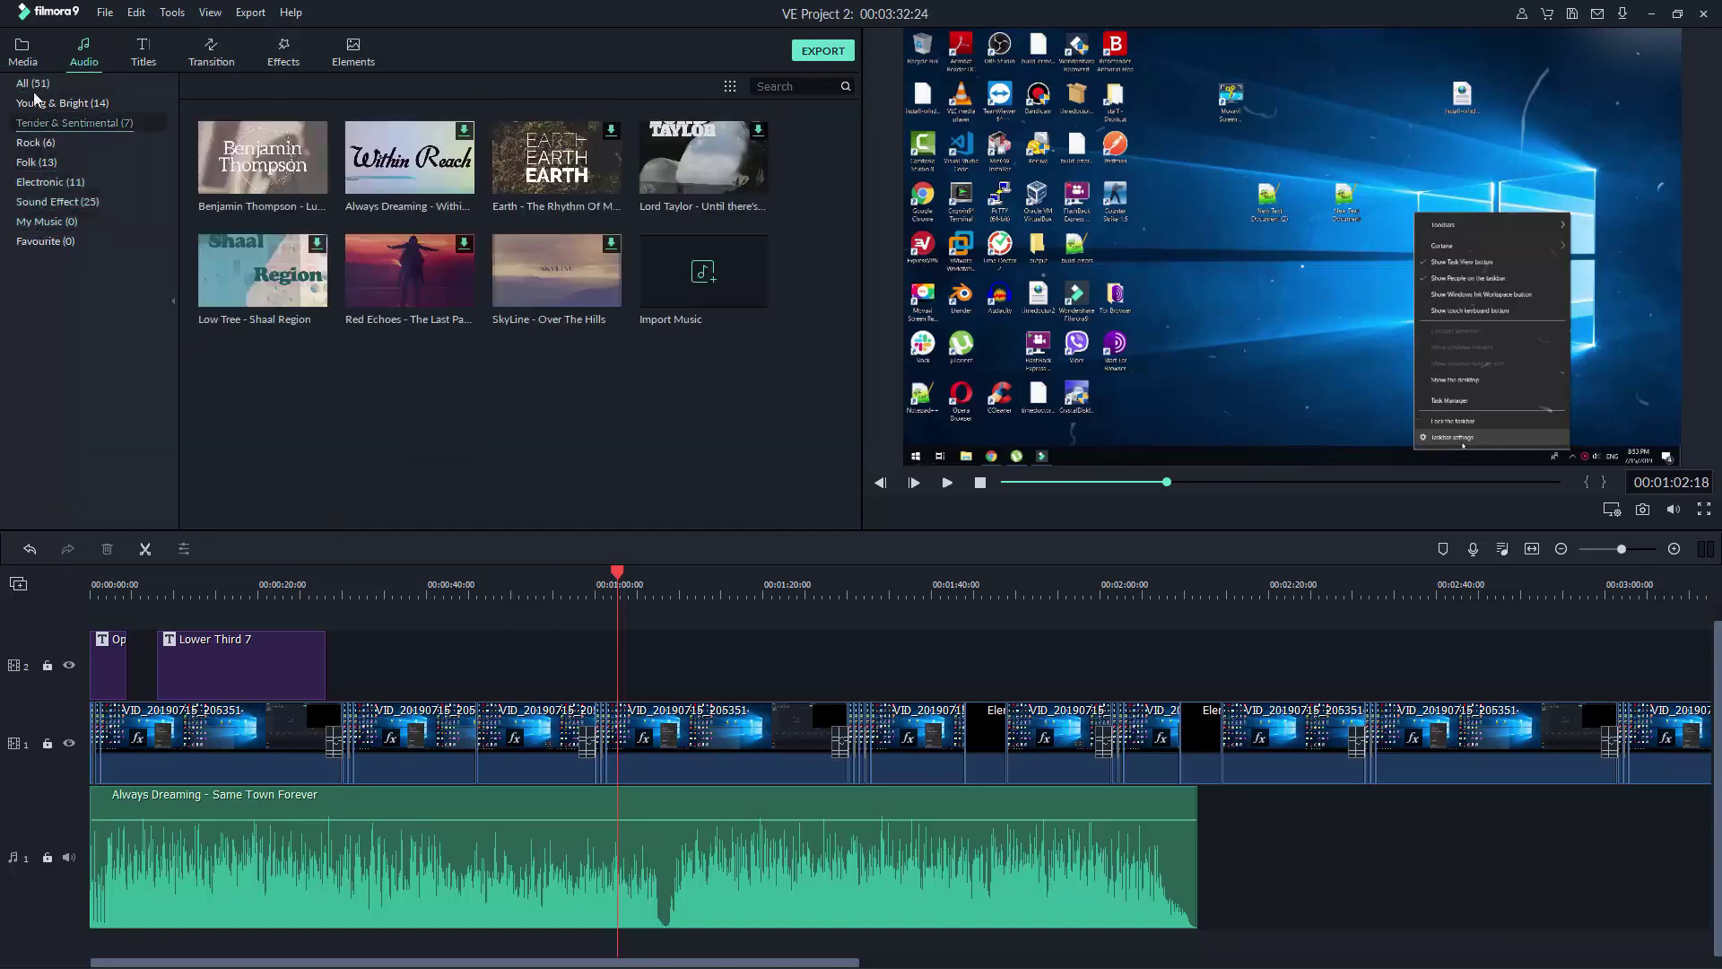
click(22, 52)
click(56, 143)
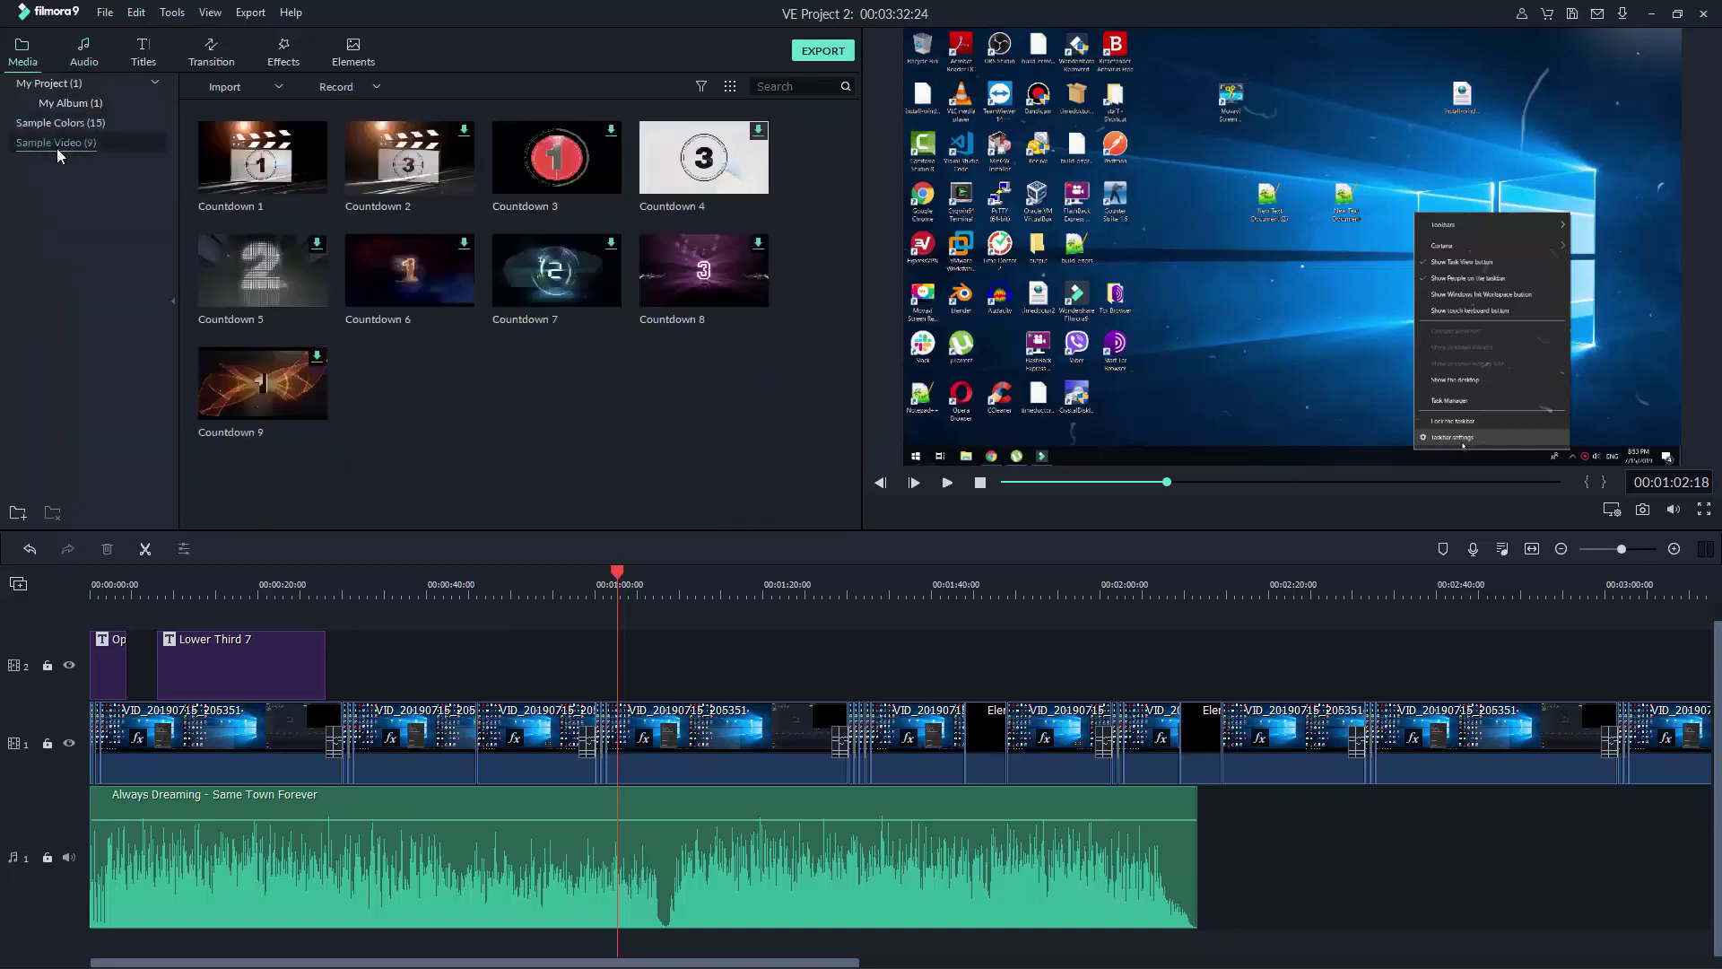
click(84, 52)
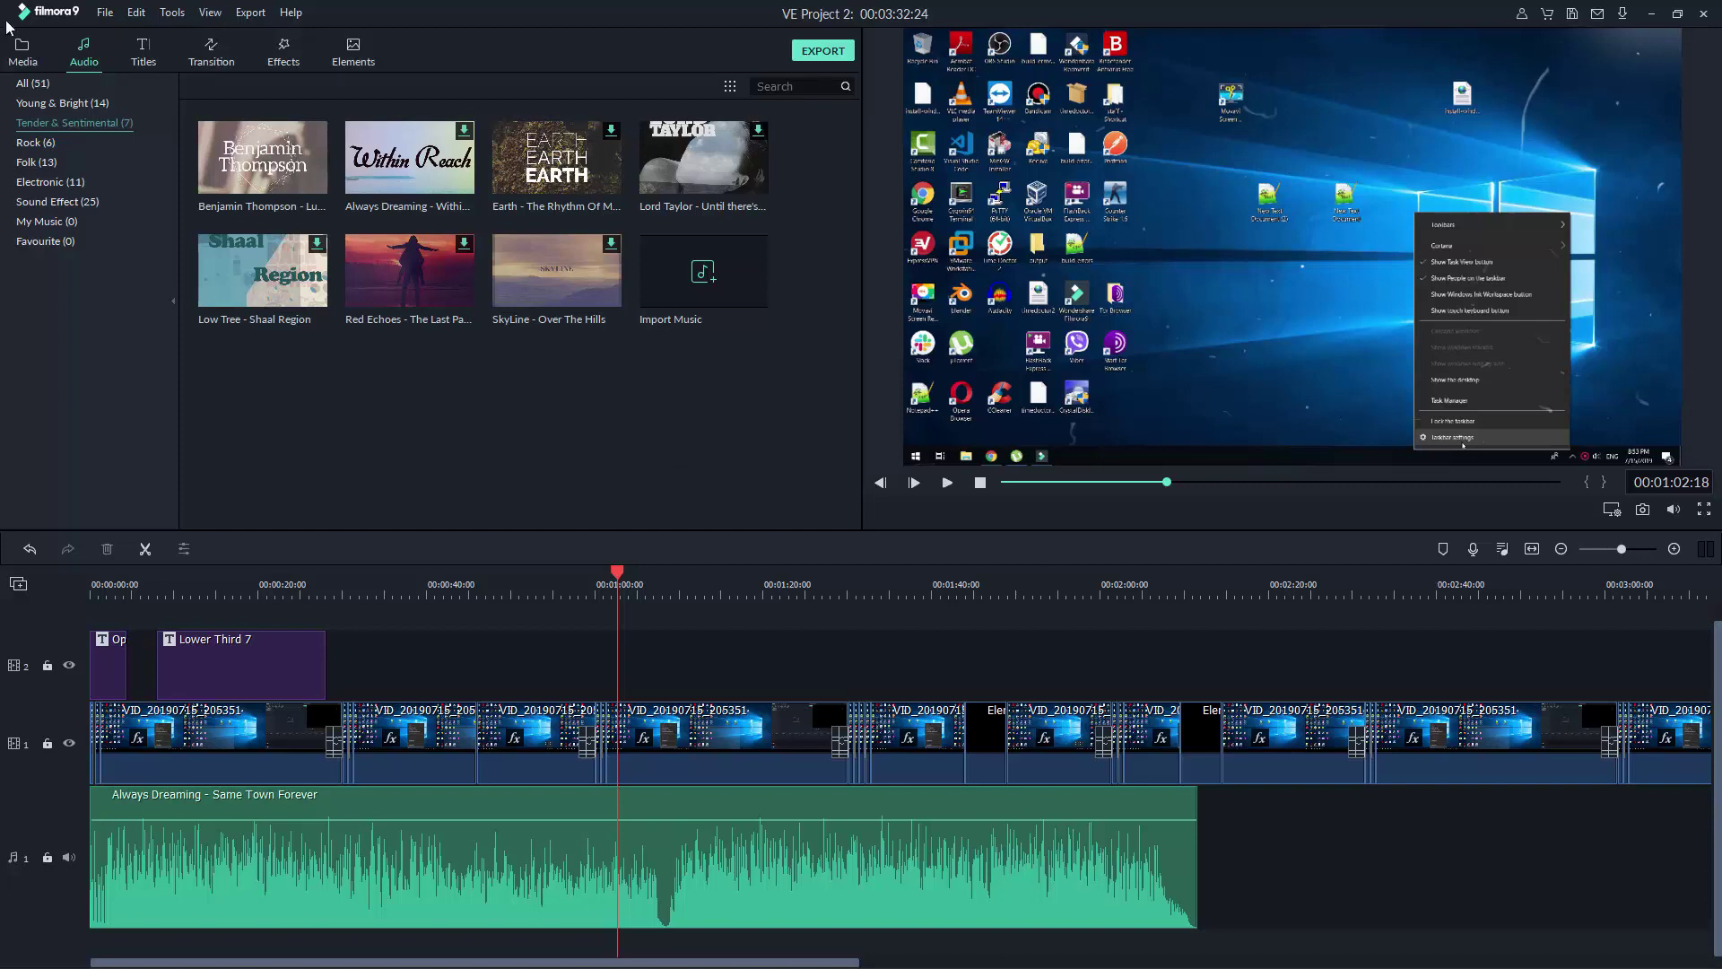
- Create a new 16:9 (Widescreen) project, discarding the changes to the current one
click(105, 15)
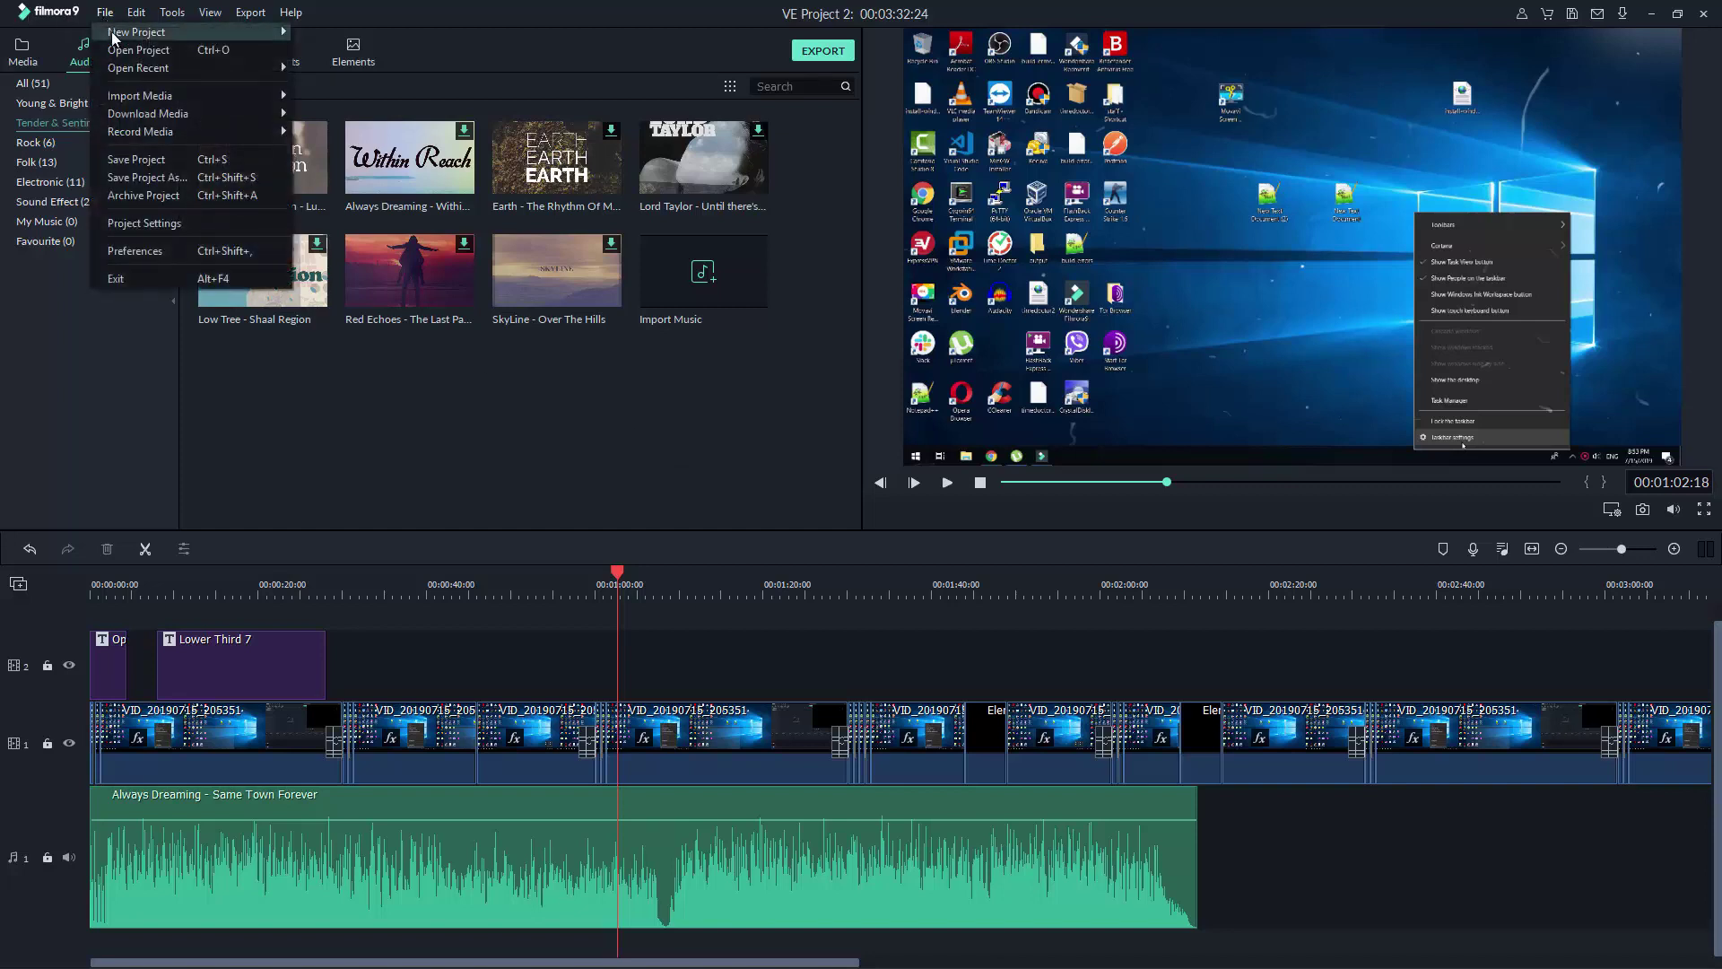
mouse_move(114, 38)
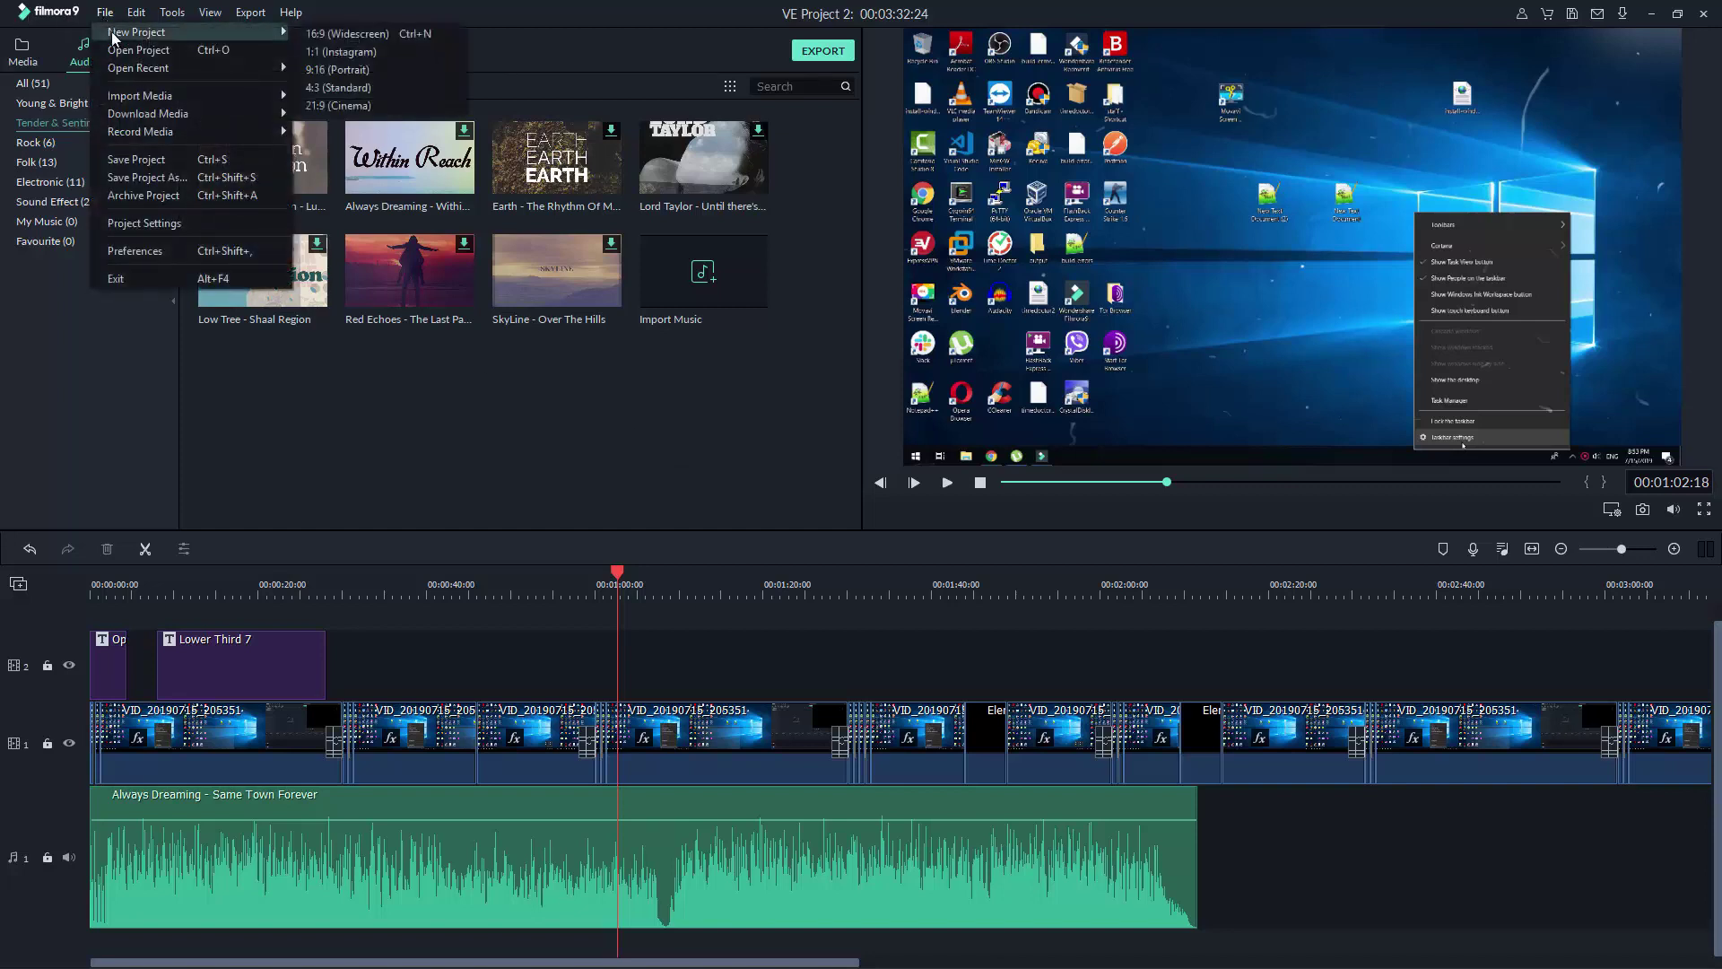
click(382, 39)
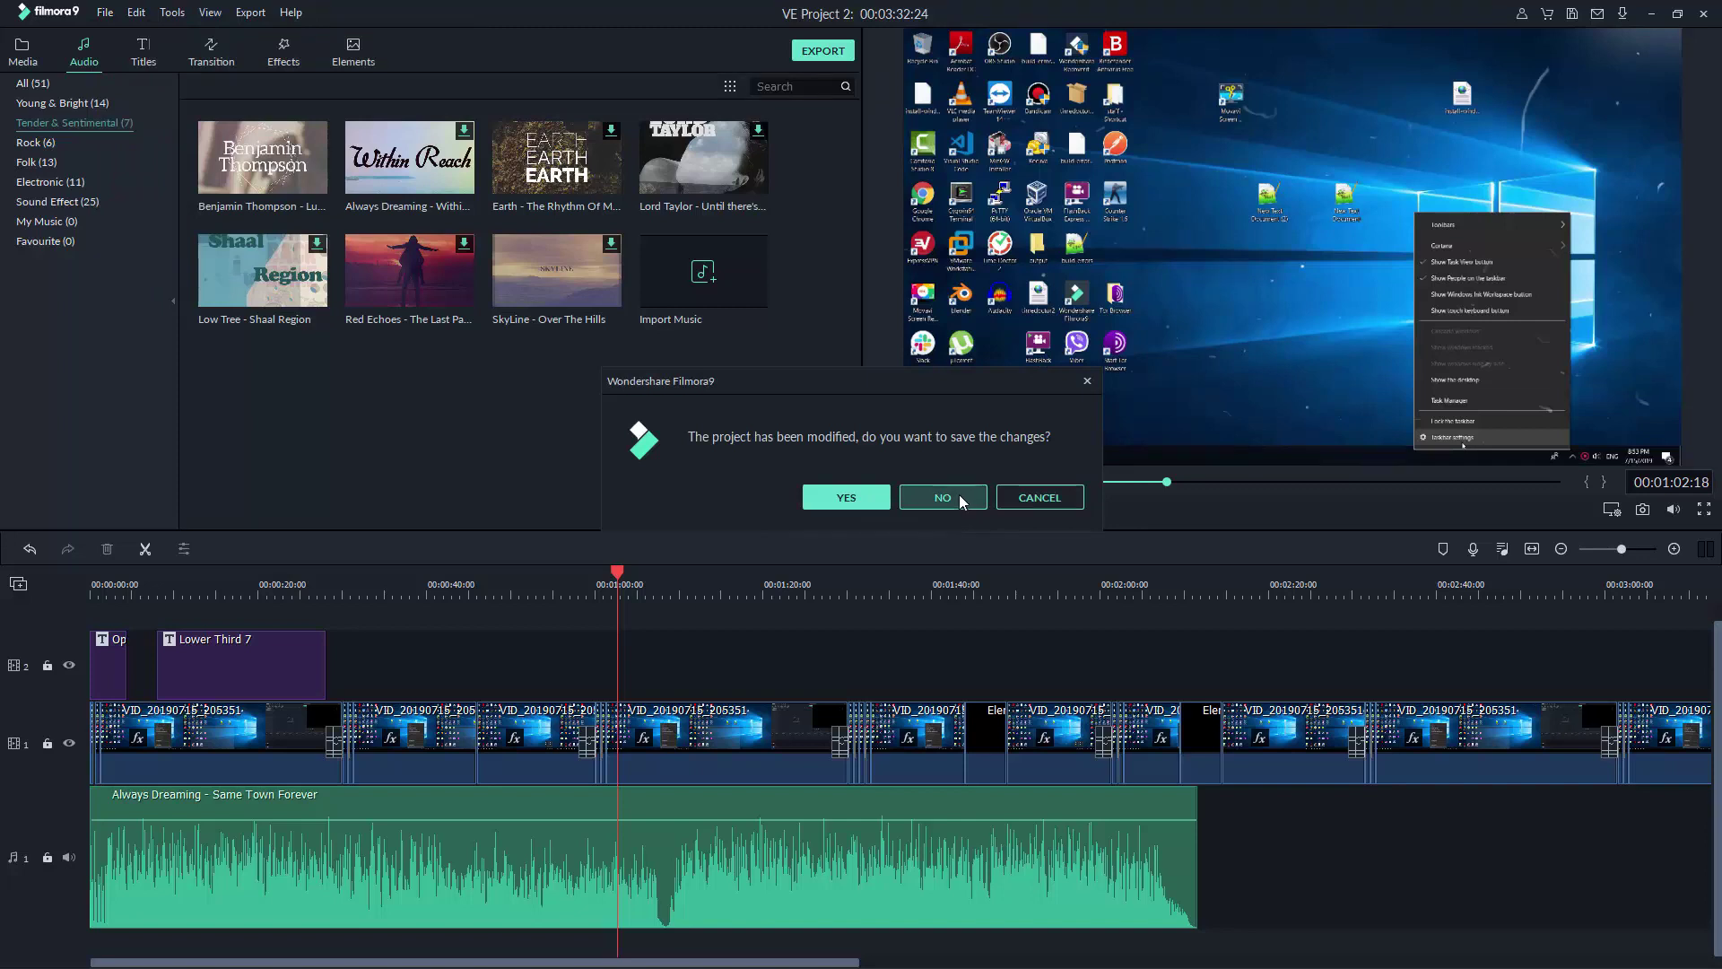
click(943, 498)
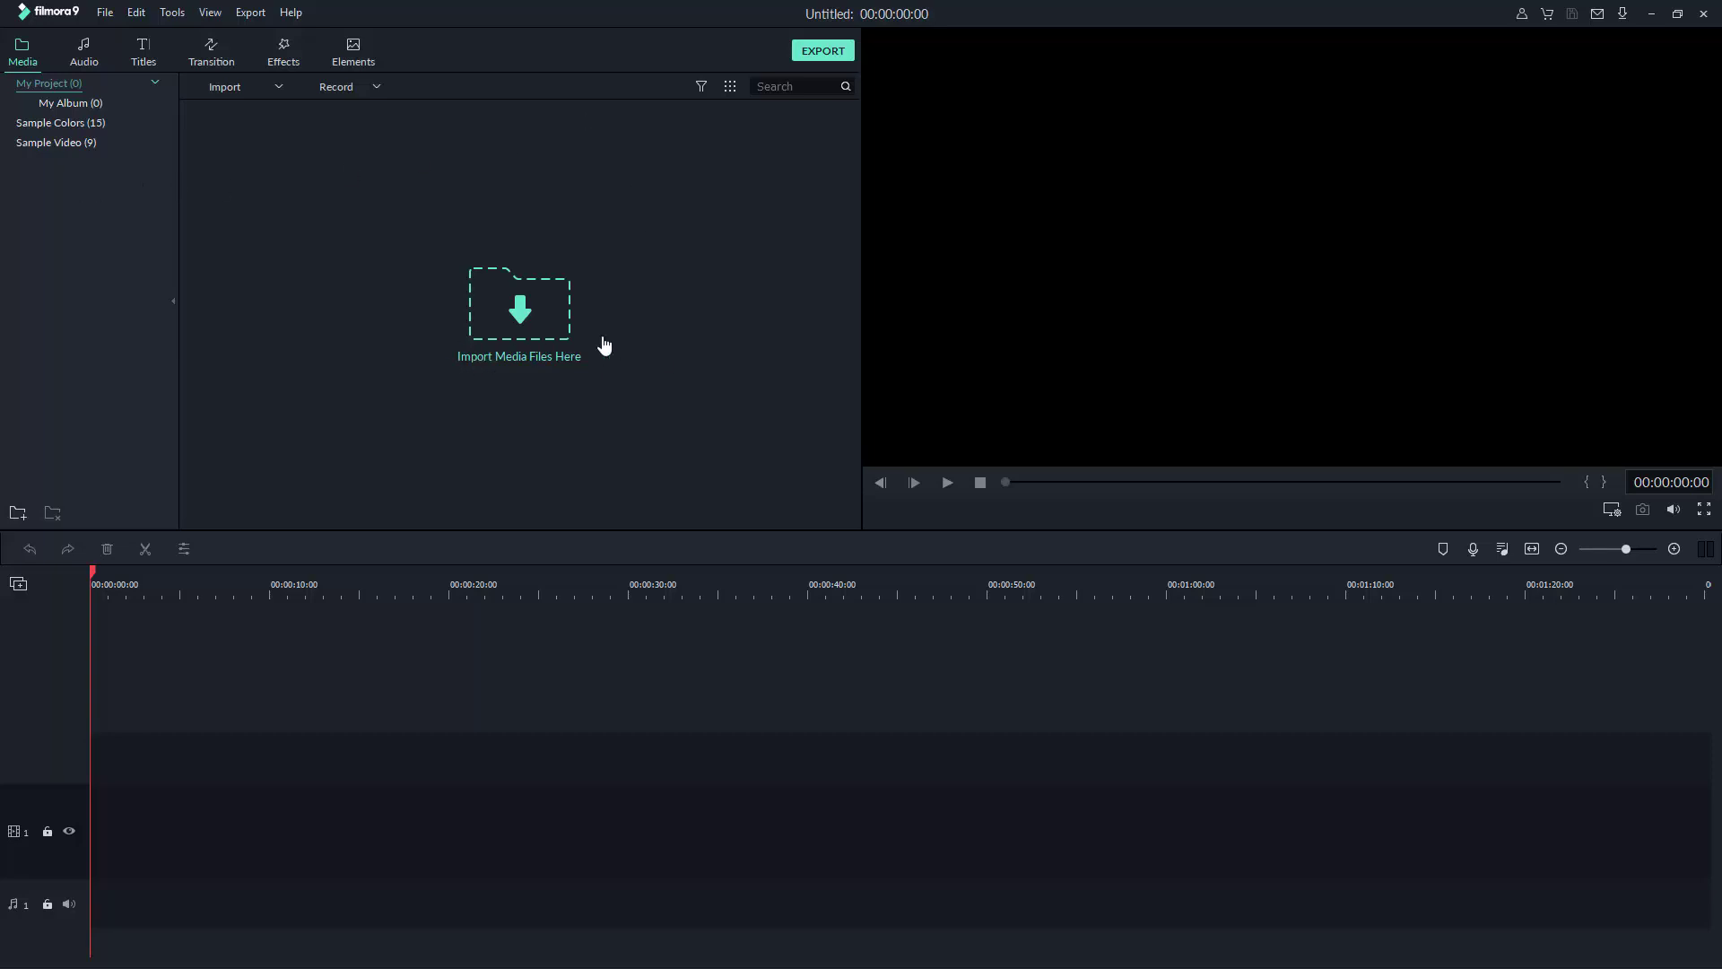
- Import all five image and video files from the work\filmora_media folder on drive D into the project
click(527, 320)
click(103, 409)
scroll(305, 301, down, 2)
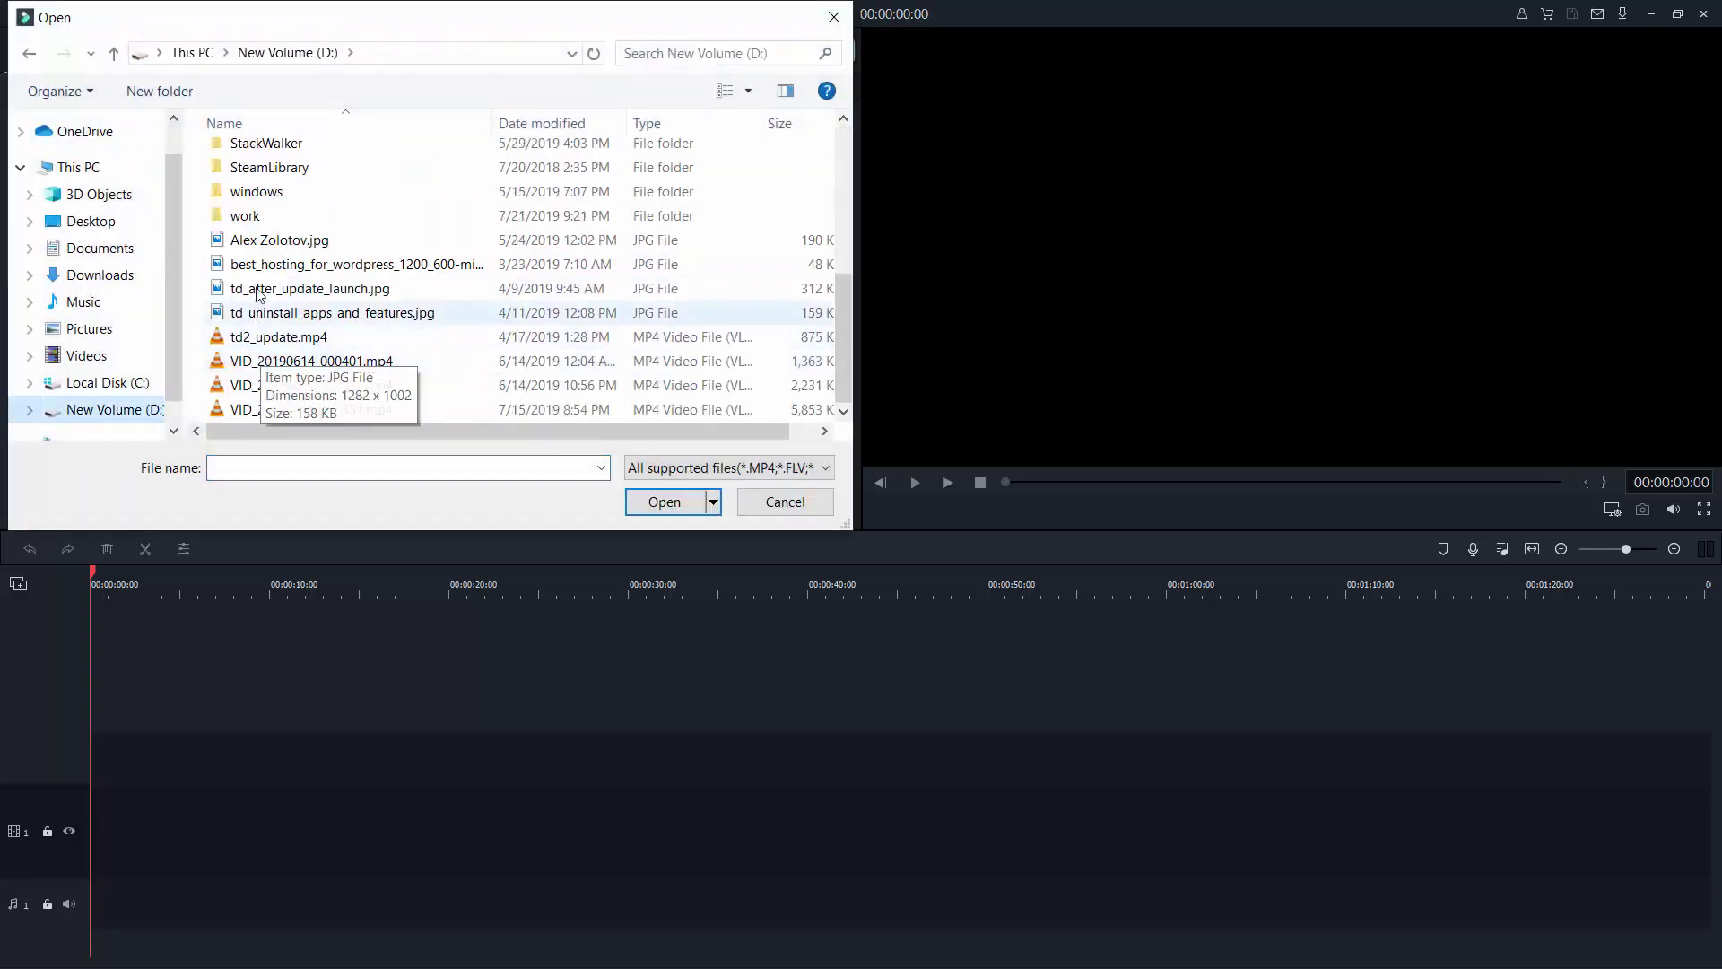
double_click(247, 315)
scroll(467, 196, down, 2)
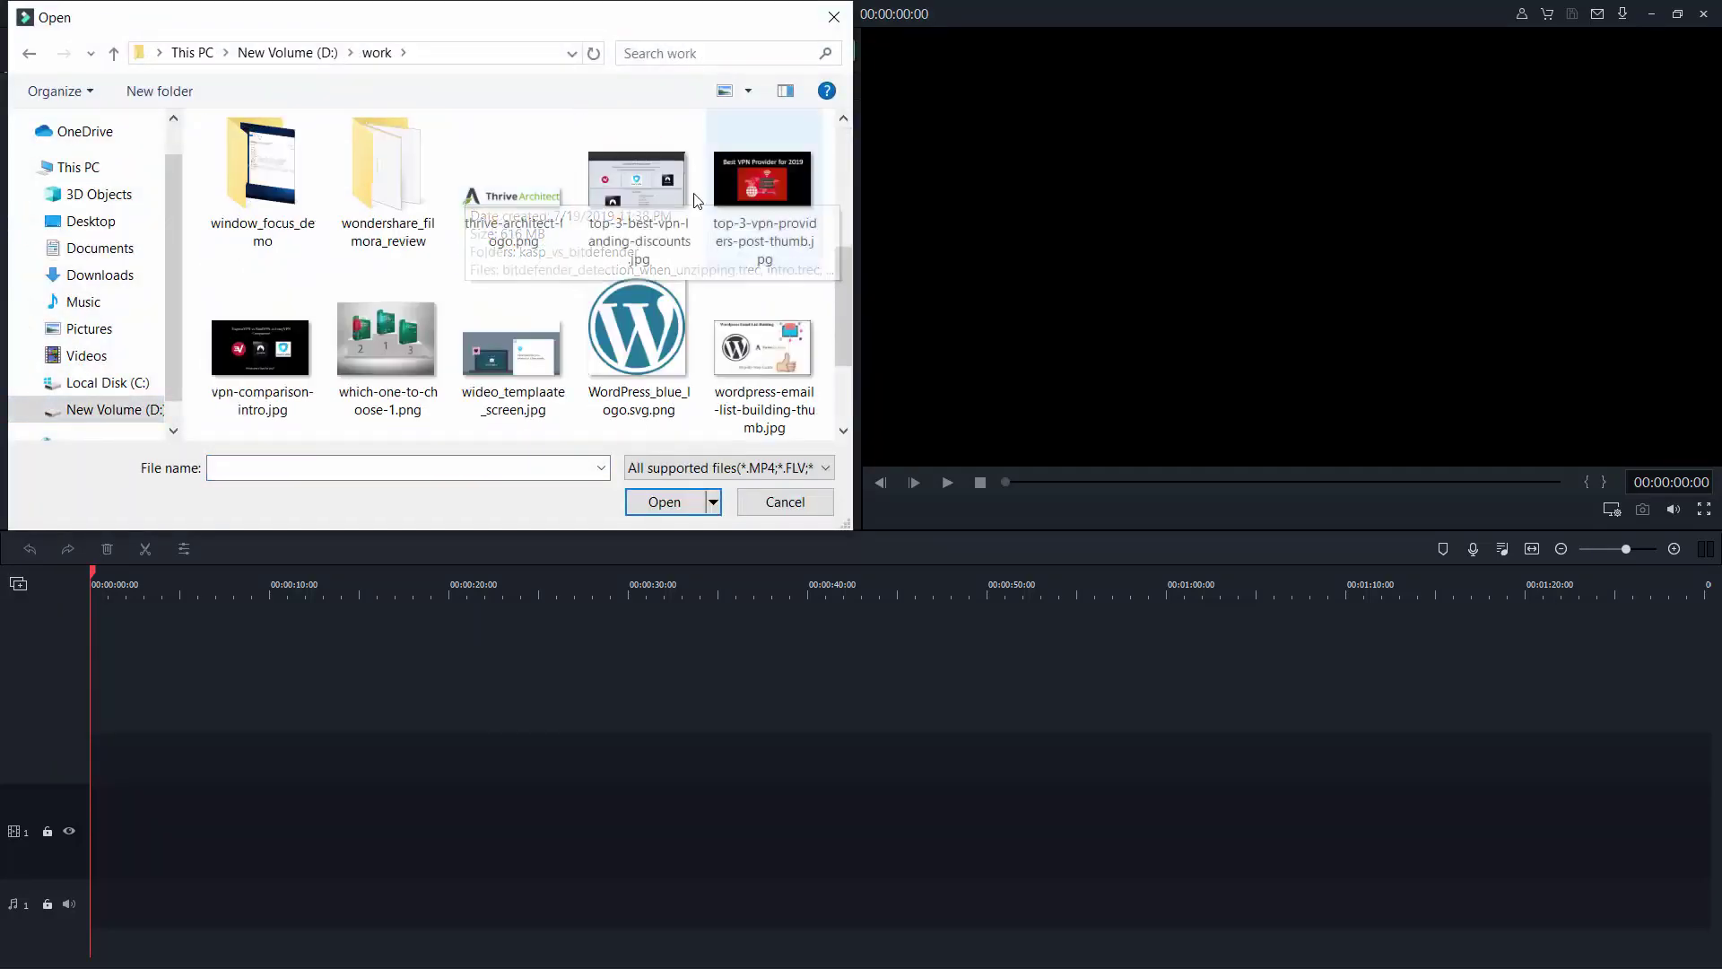
scroll(628, 206, up, 4)
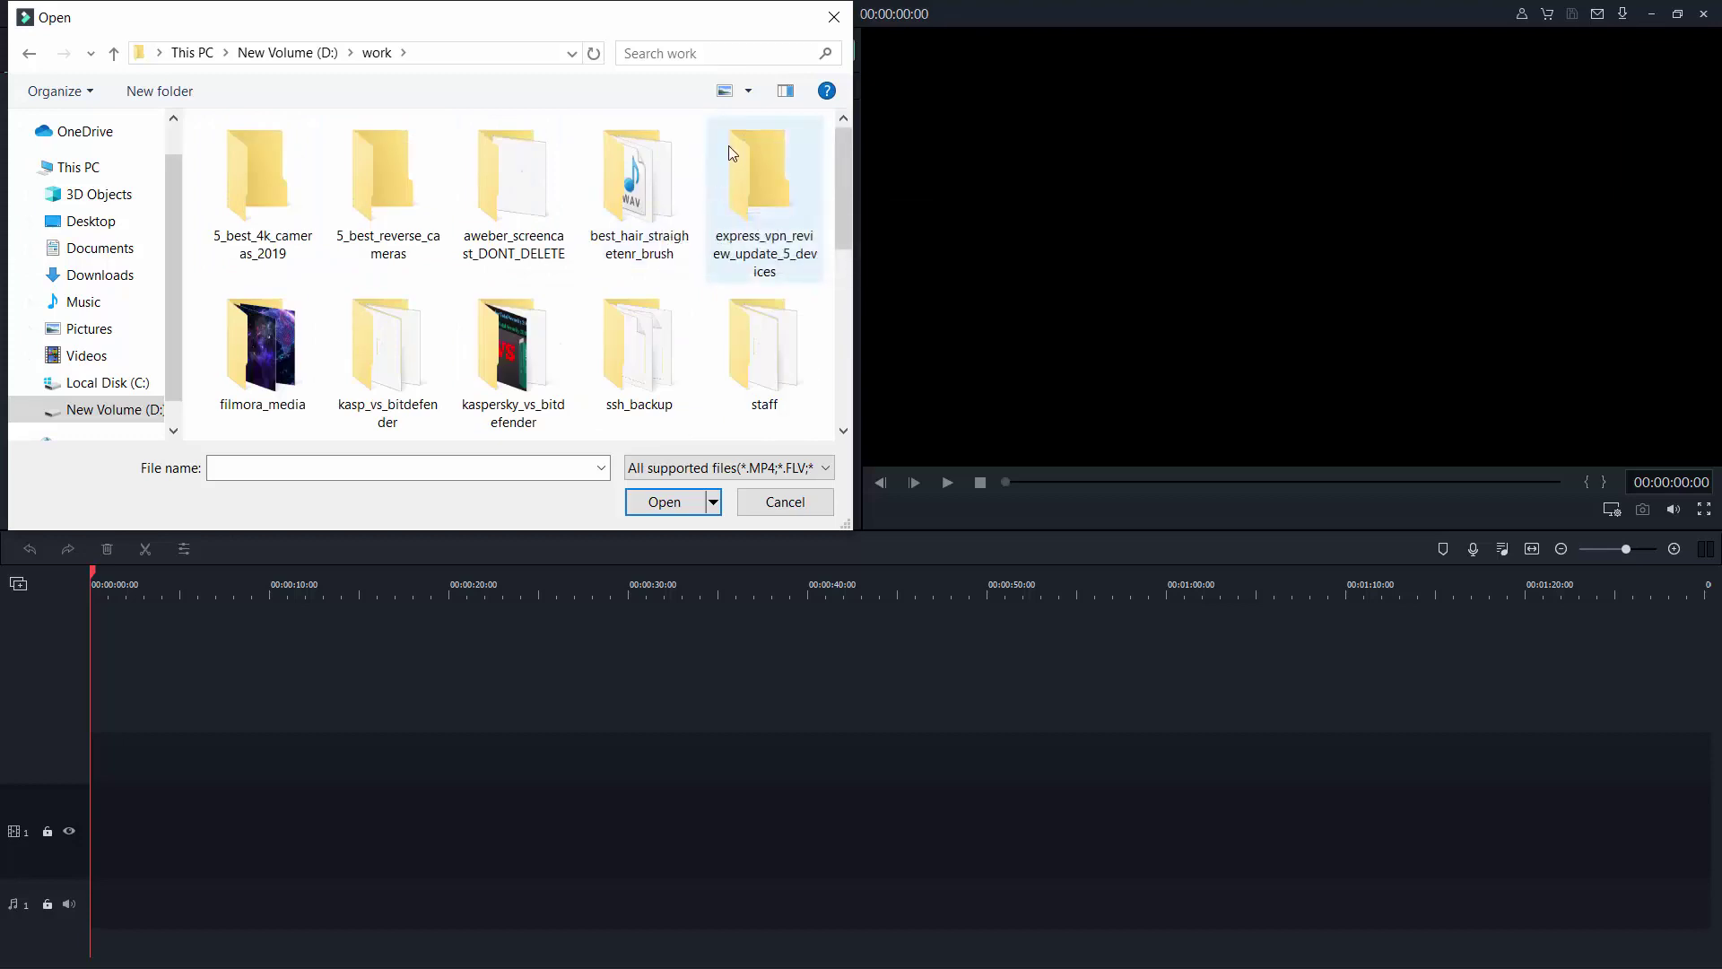
scroll(484, 197, down, 2)
double_click(245, 203)
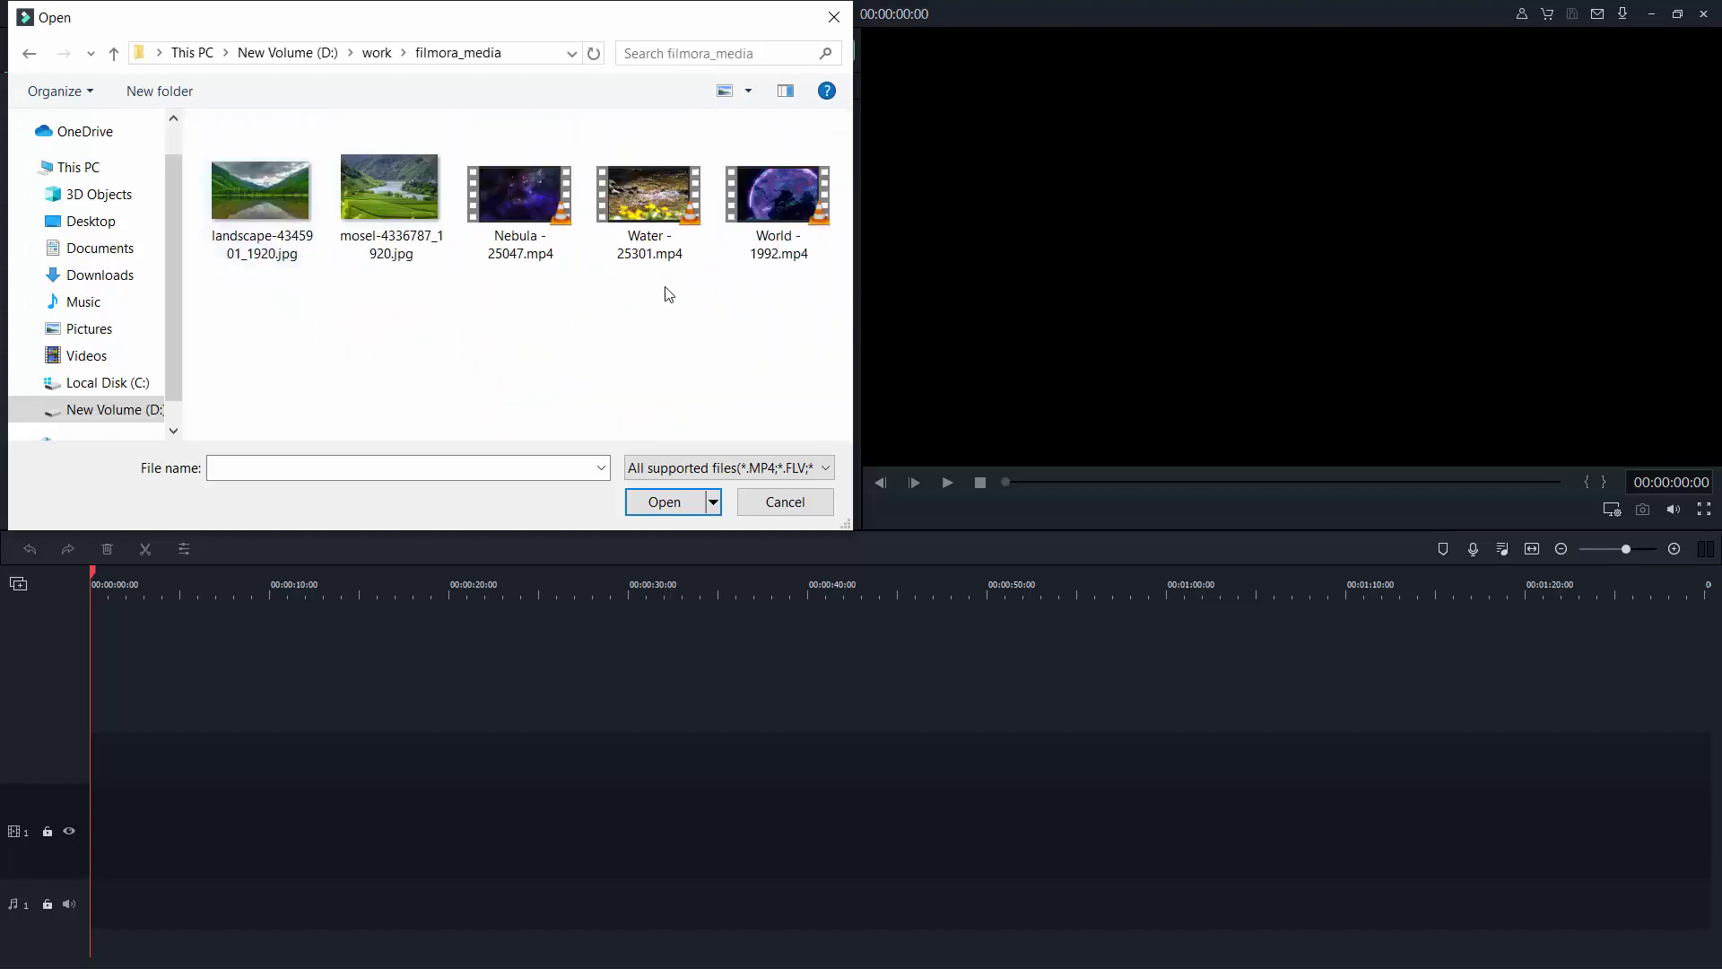
drag(788, 310, 257, 105)
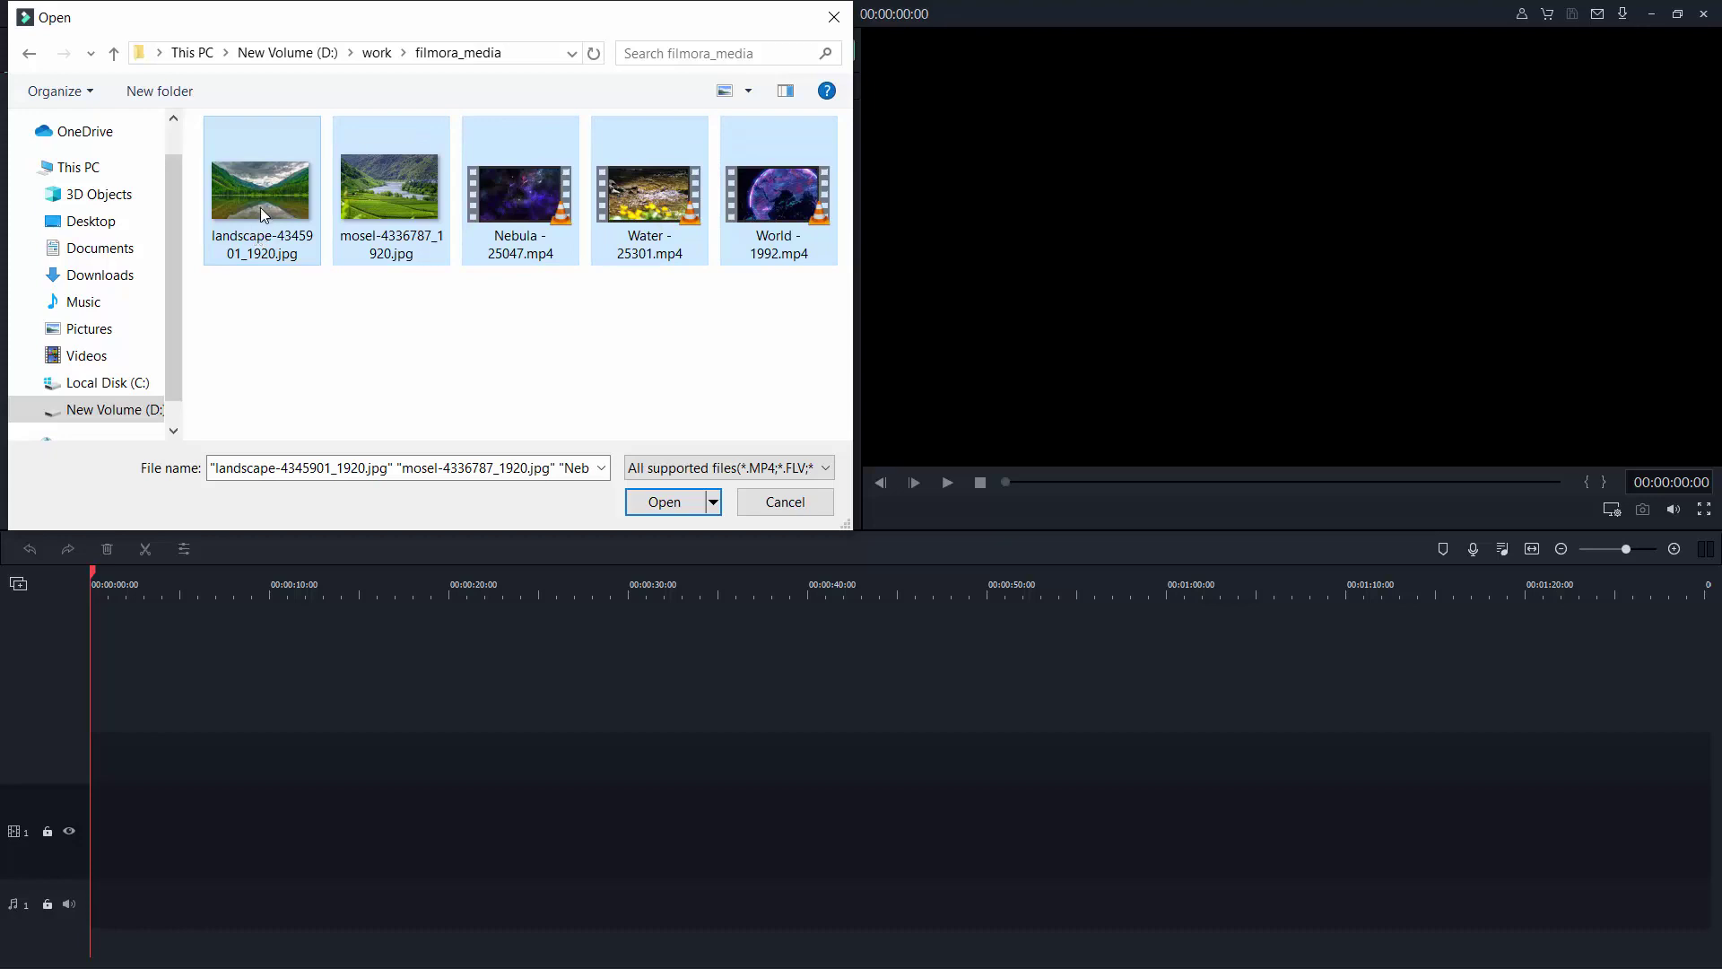
click(658, 502)
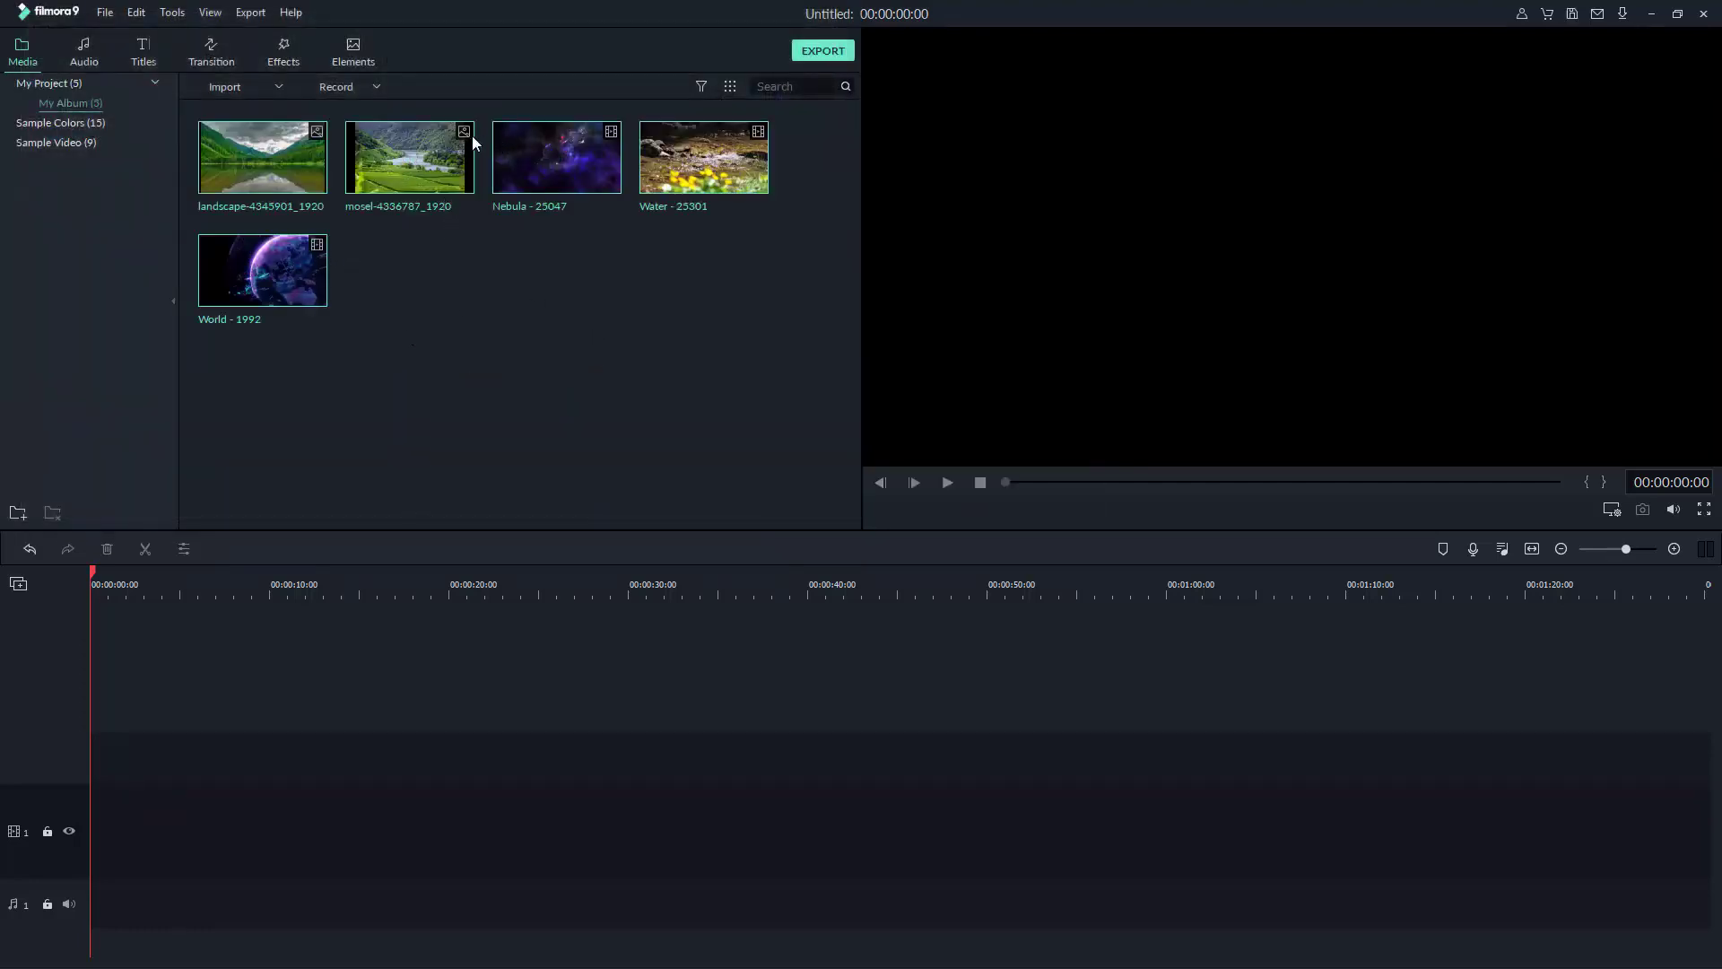
- Add the Water - 25301 clip to the first video track and preview it from the start, then stop playback
mouse_move(319, 247)
mouse_move(762, 142)
click(704, 159)
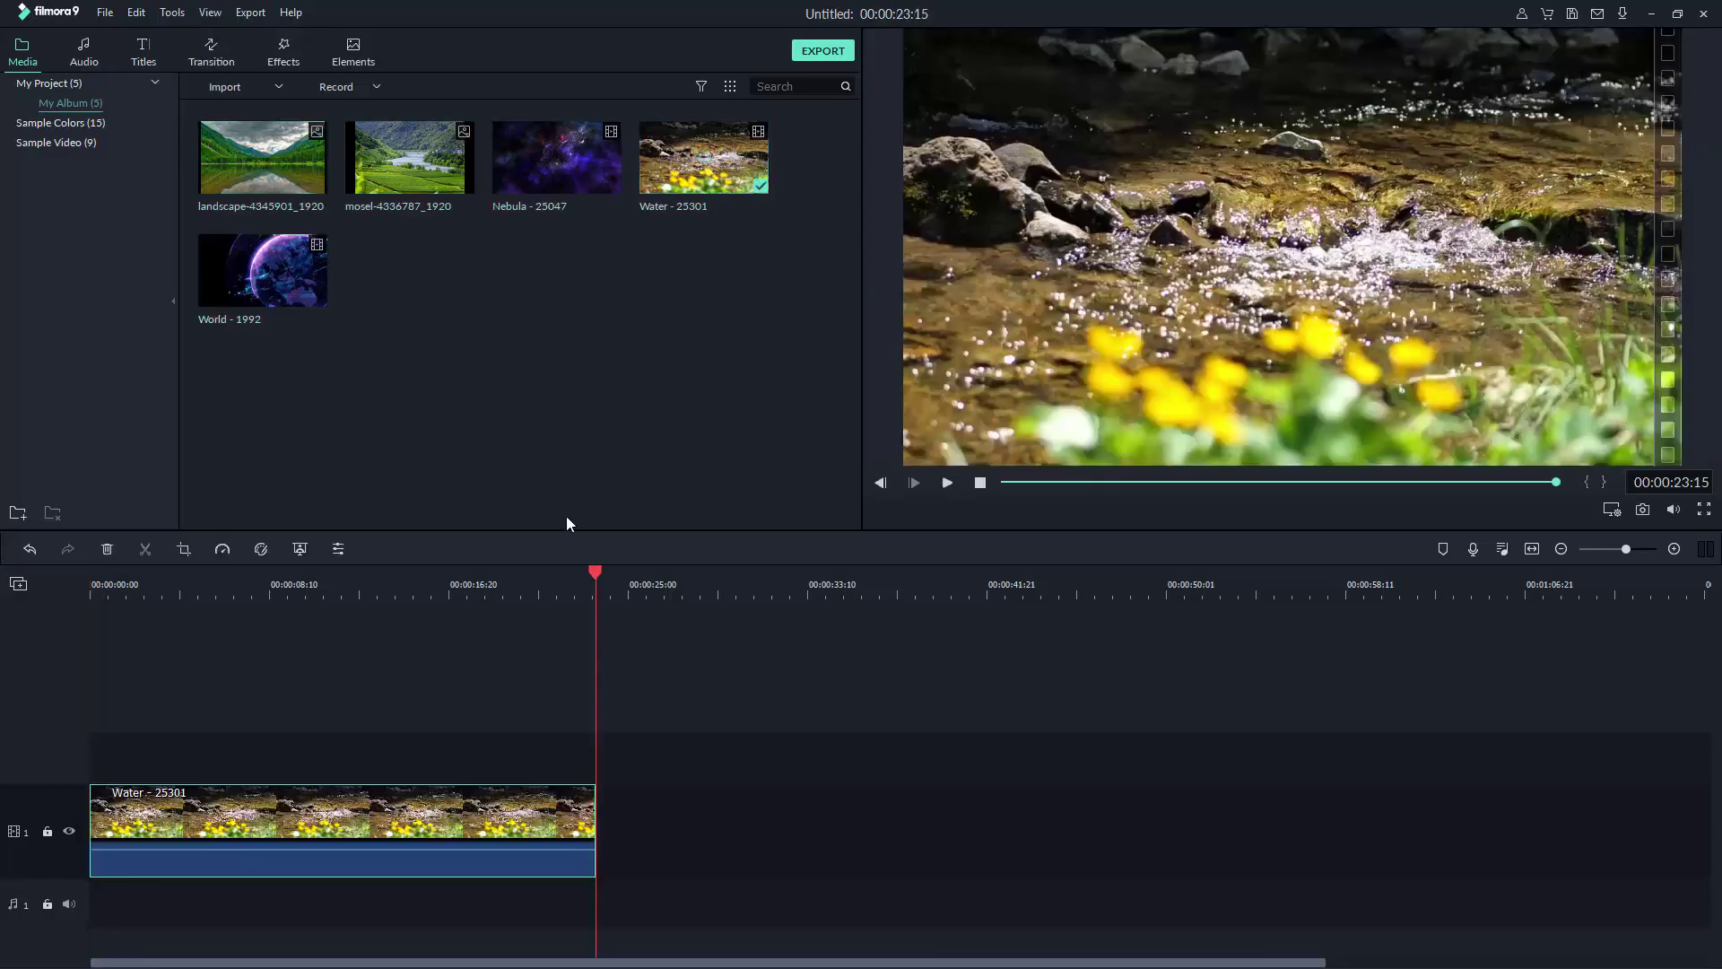
drag(594, 572, 13, 611)
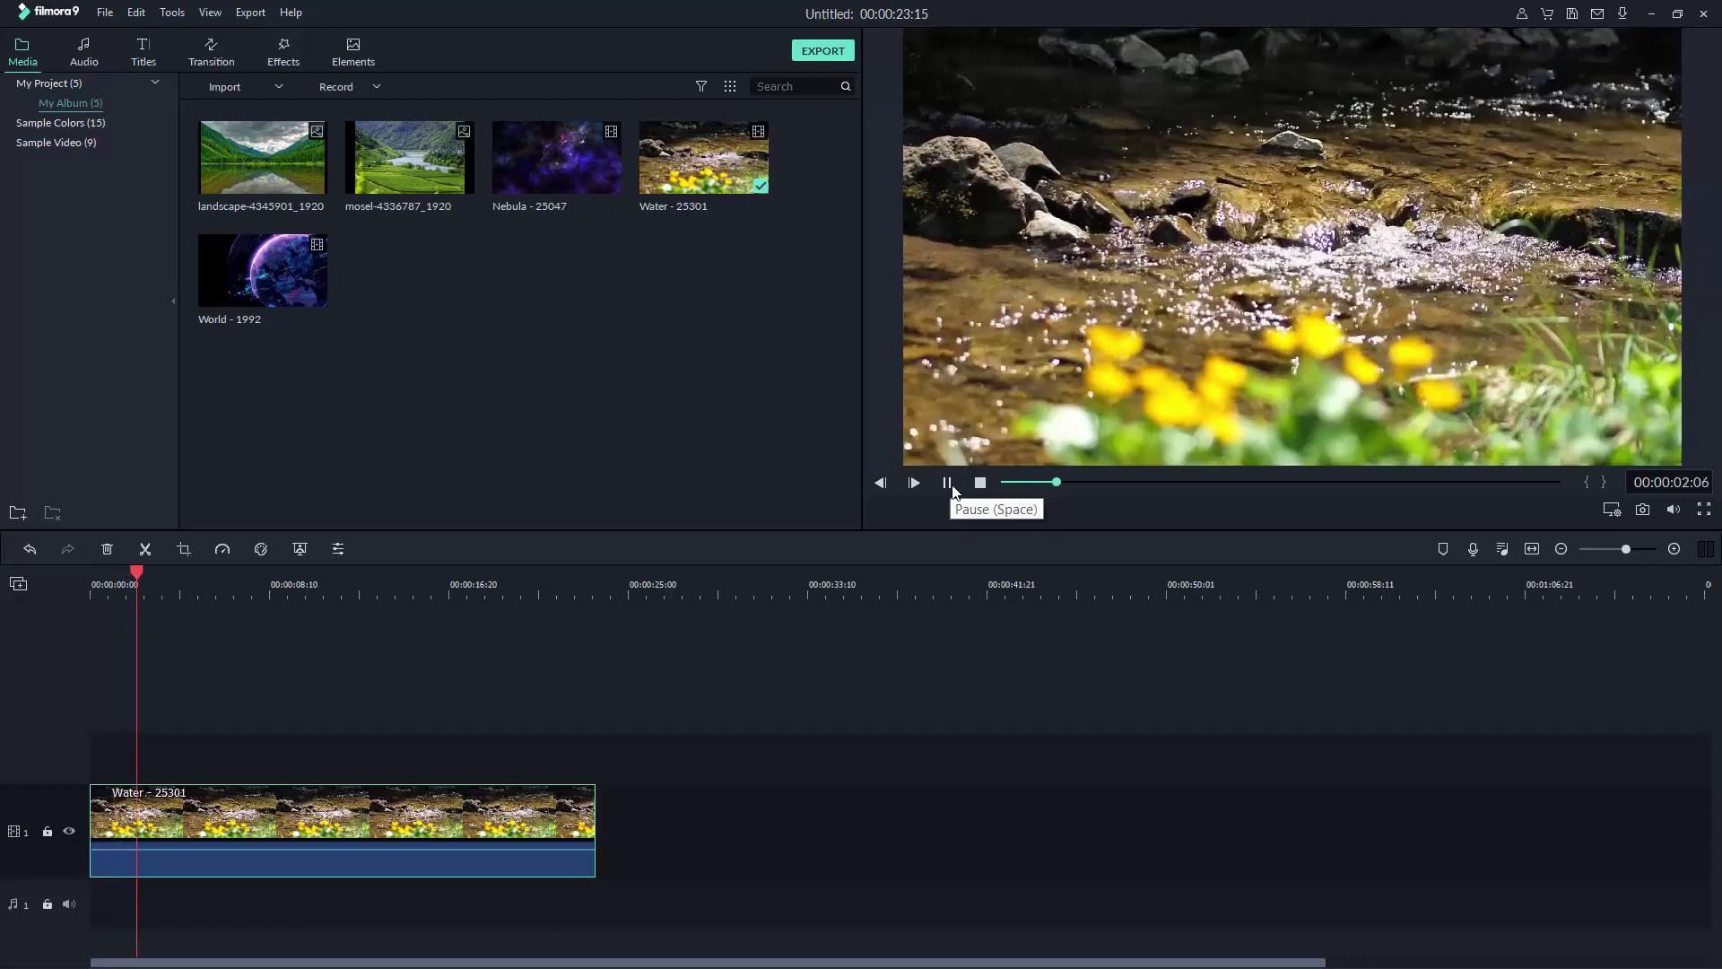
click(981, 483)
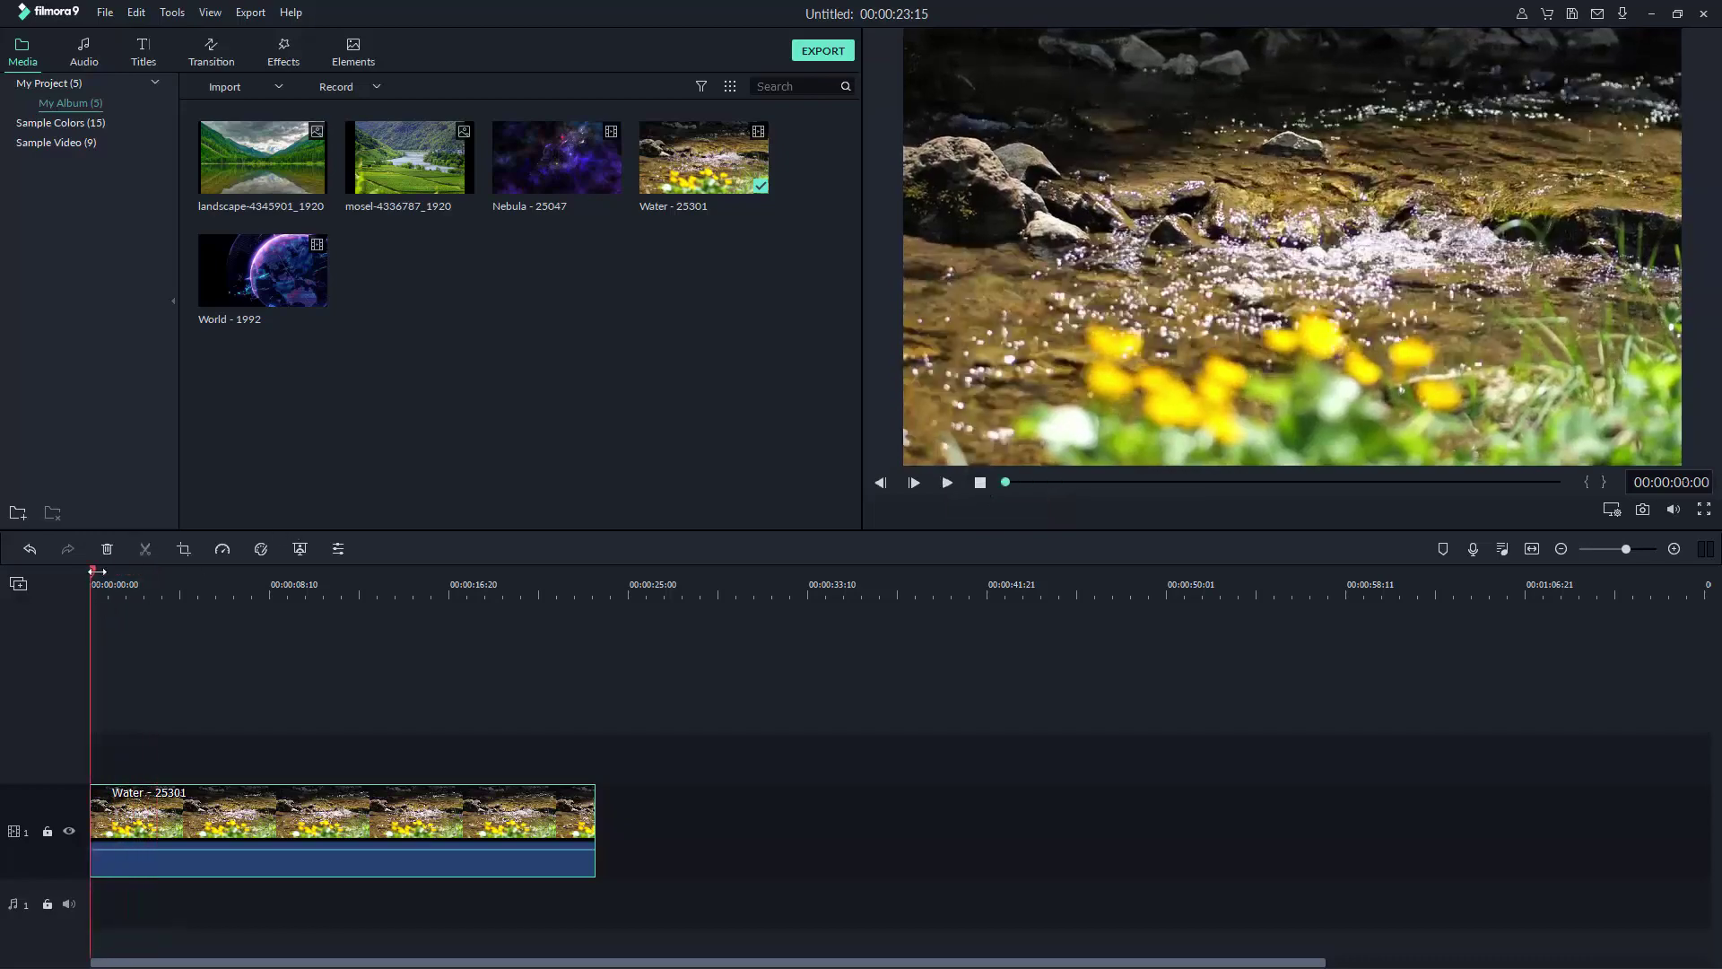
- Zoom the timeline in and out to examine the Water - 25301 clip at different time scales
scroll(162, 585, up, 2)
scroll(162, 586, down, 4)
scroll(135, 592, up, 3)
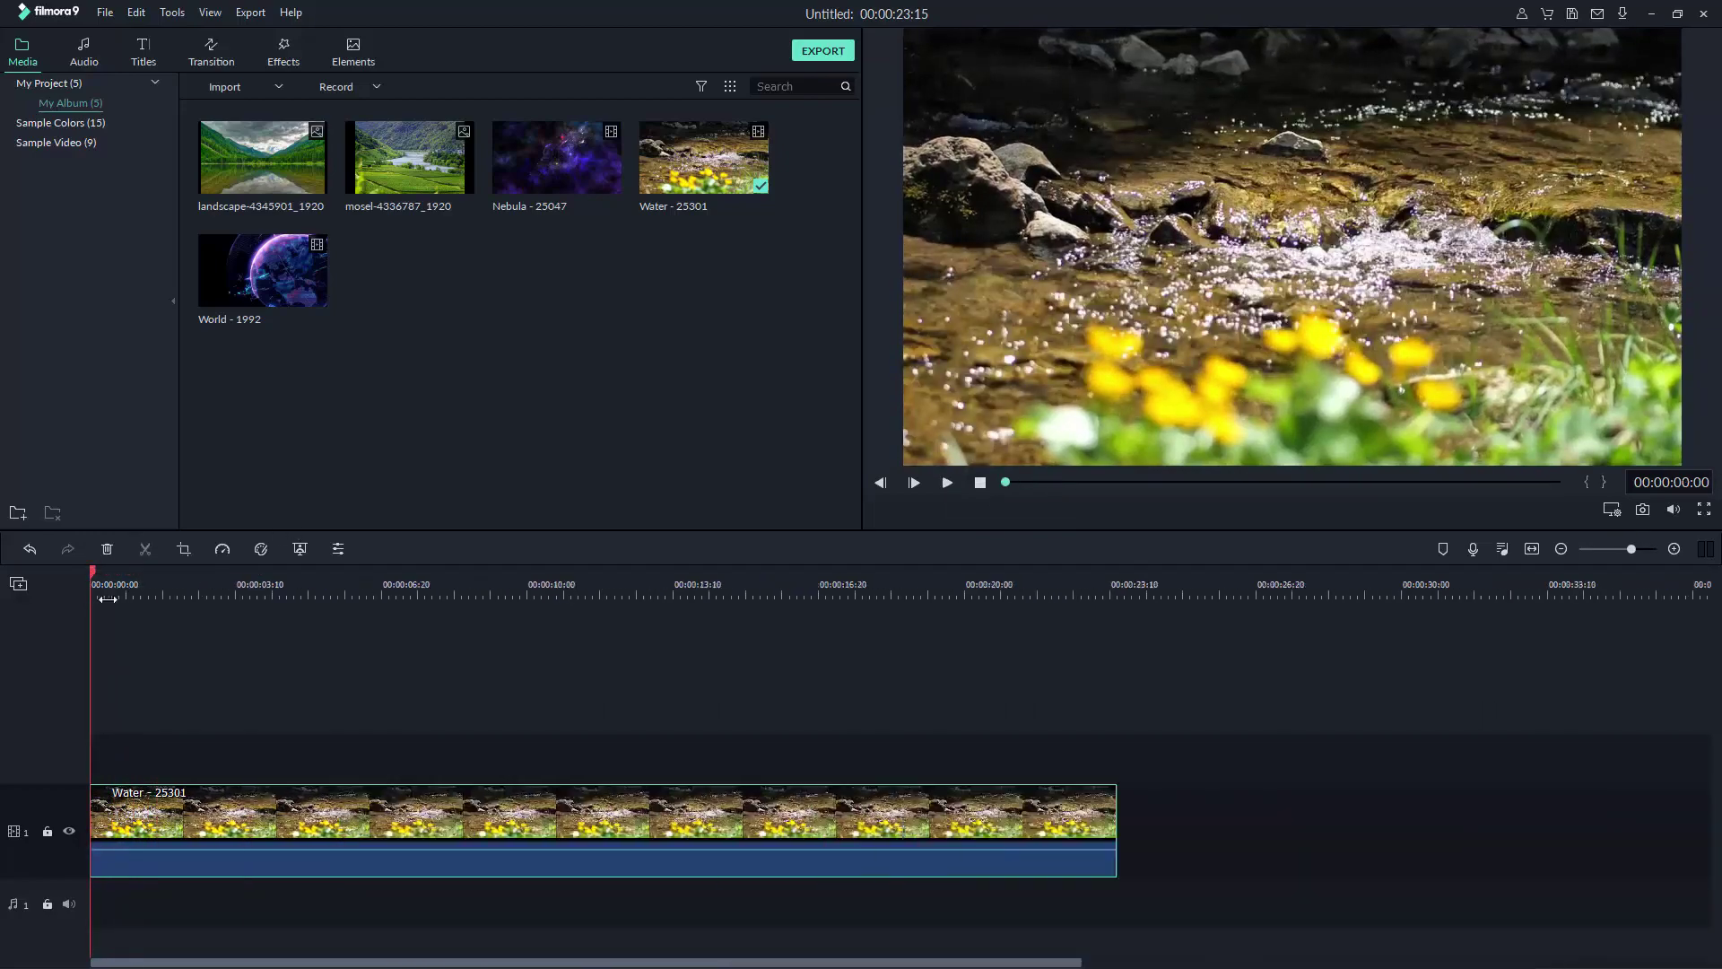
scroll(100, 597, down, 1)
scroll(101, 592, up, 3)
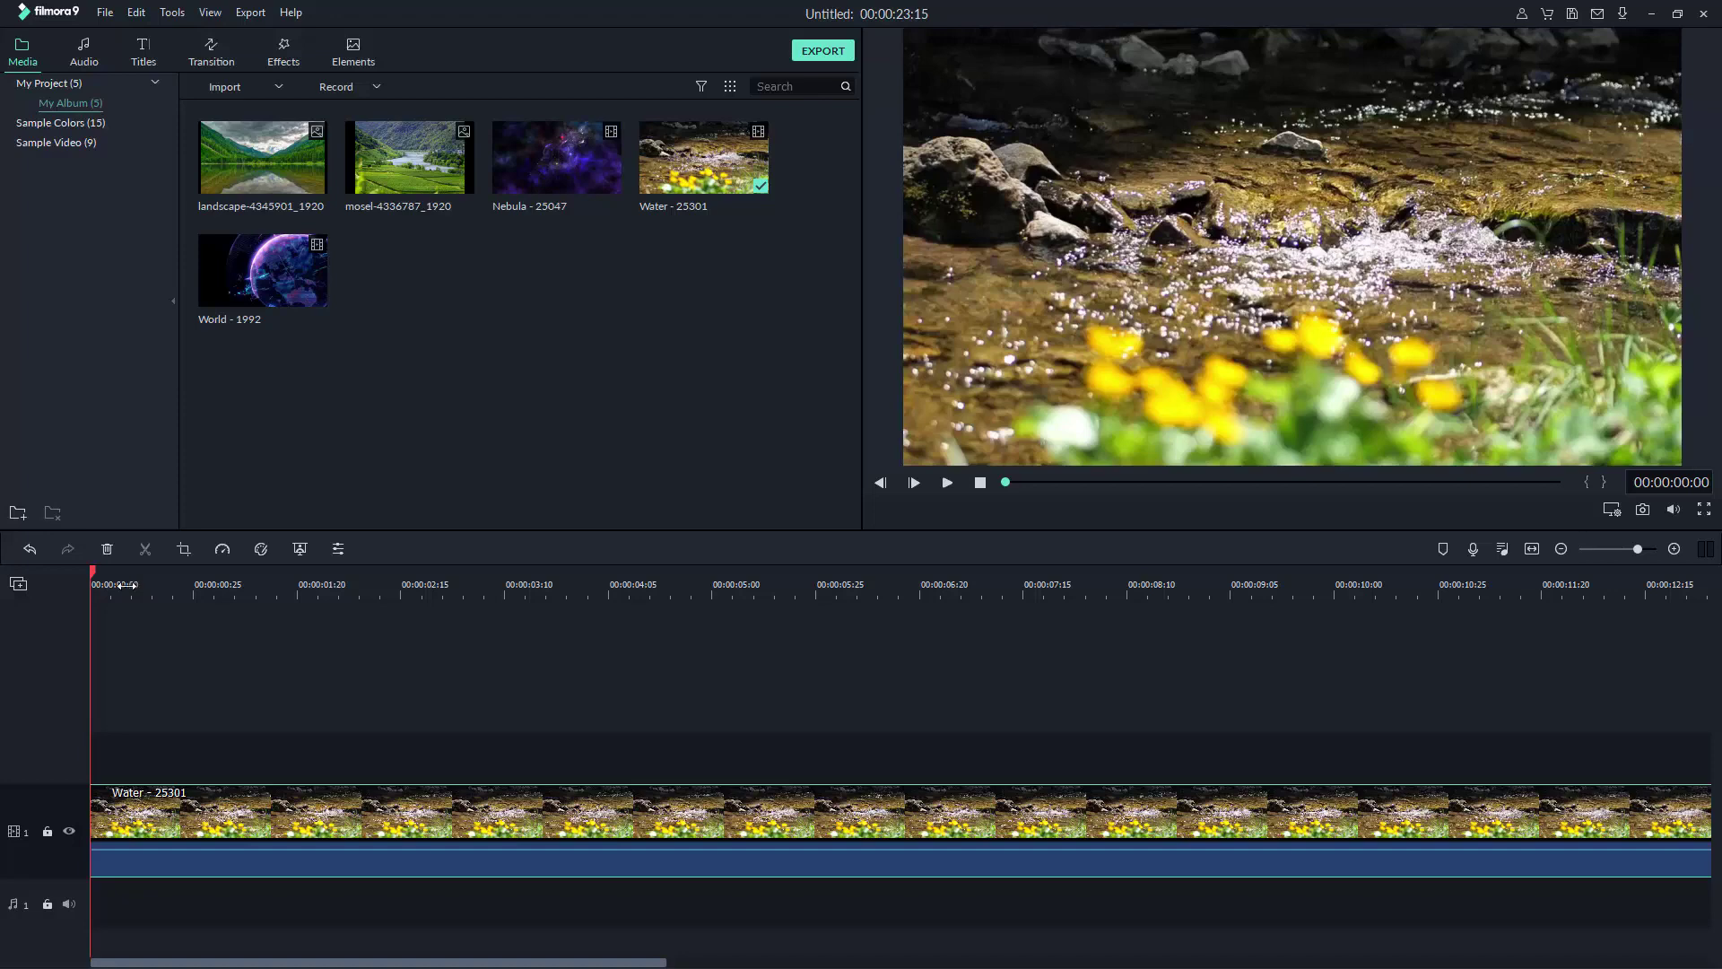
mouse_move(125, 586)
mouse_down()
mouse_move(276, 591)
mouse_move(100, 599)
mouse_up()
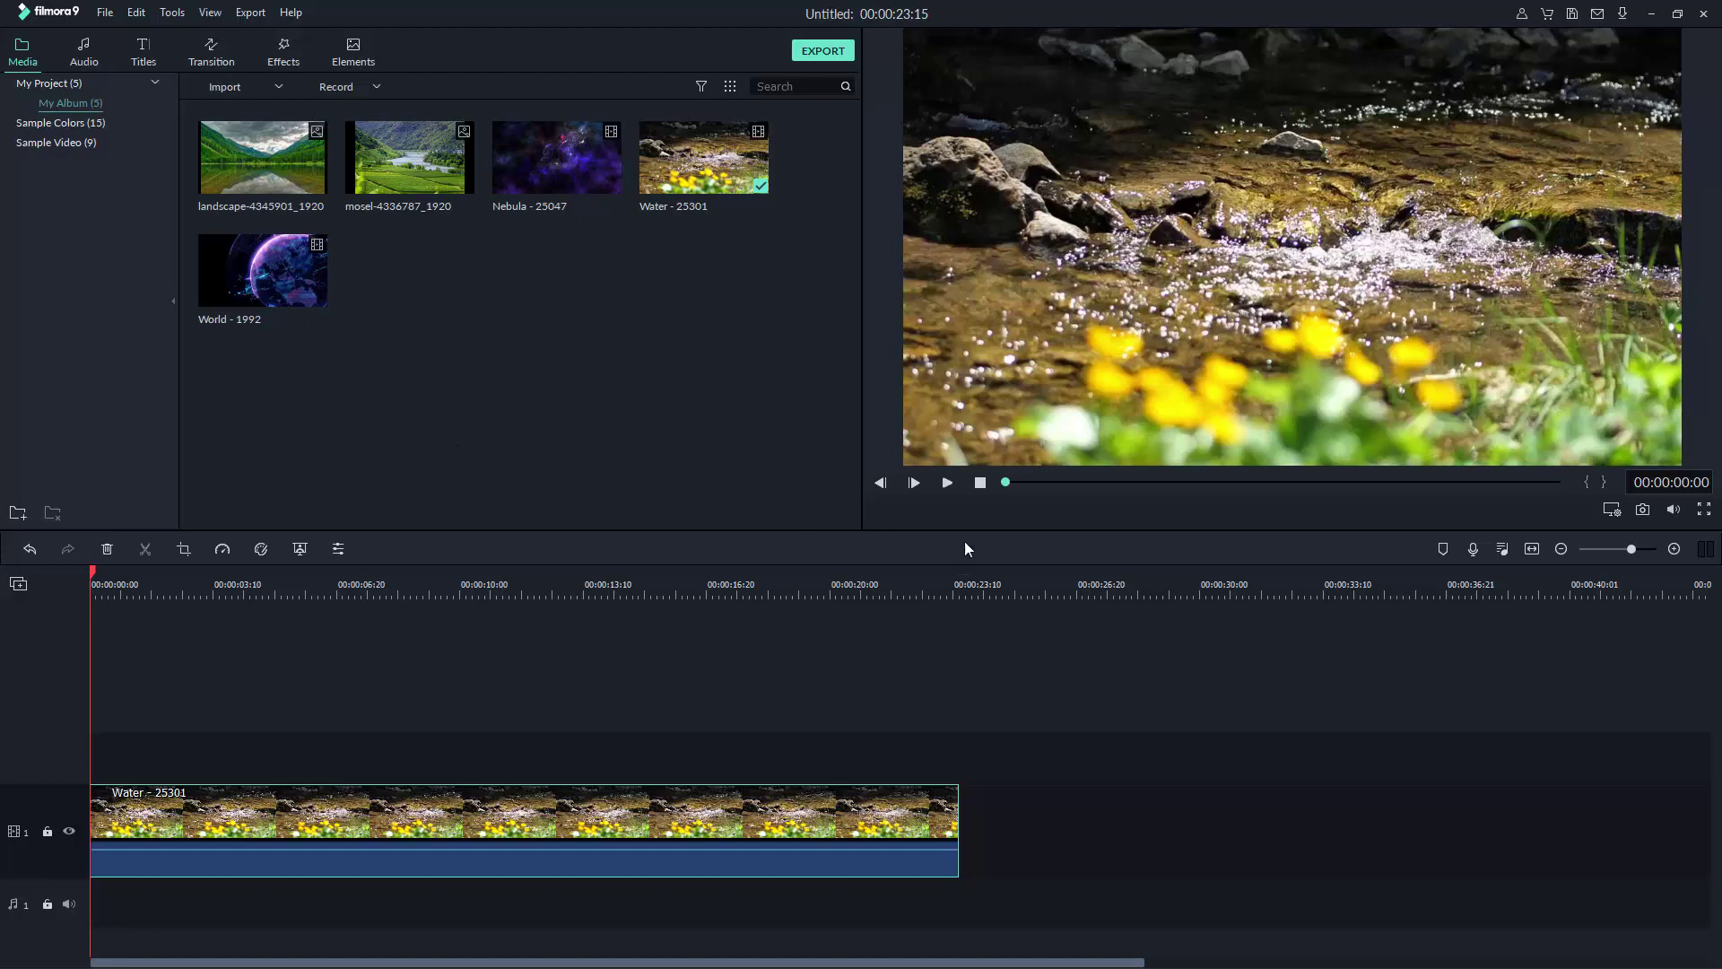
- Move the playhead to the end of the Water - 25301 clip, at 00:00:23:14
click(948, 588)
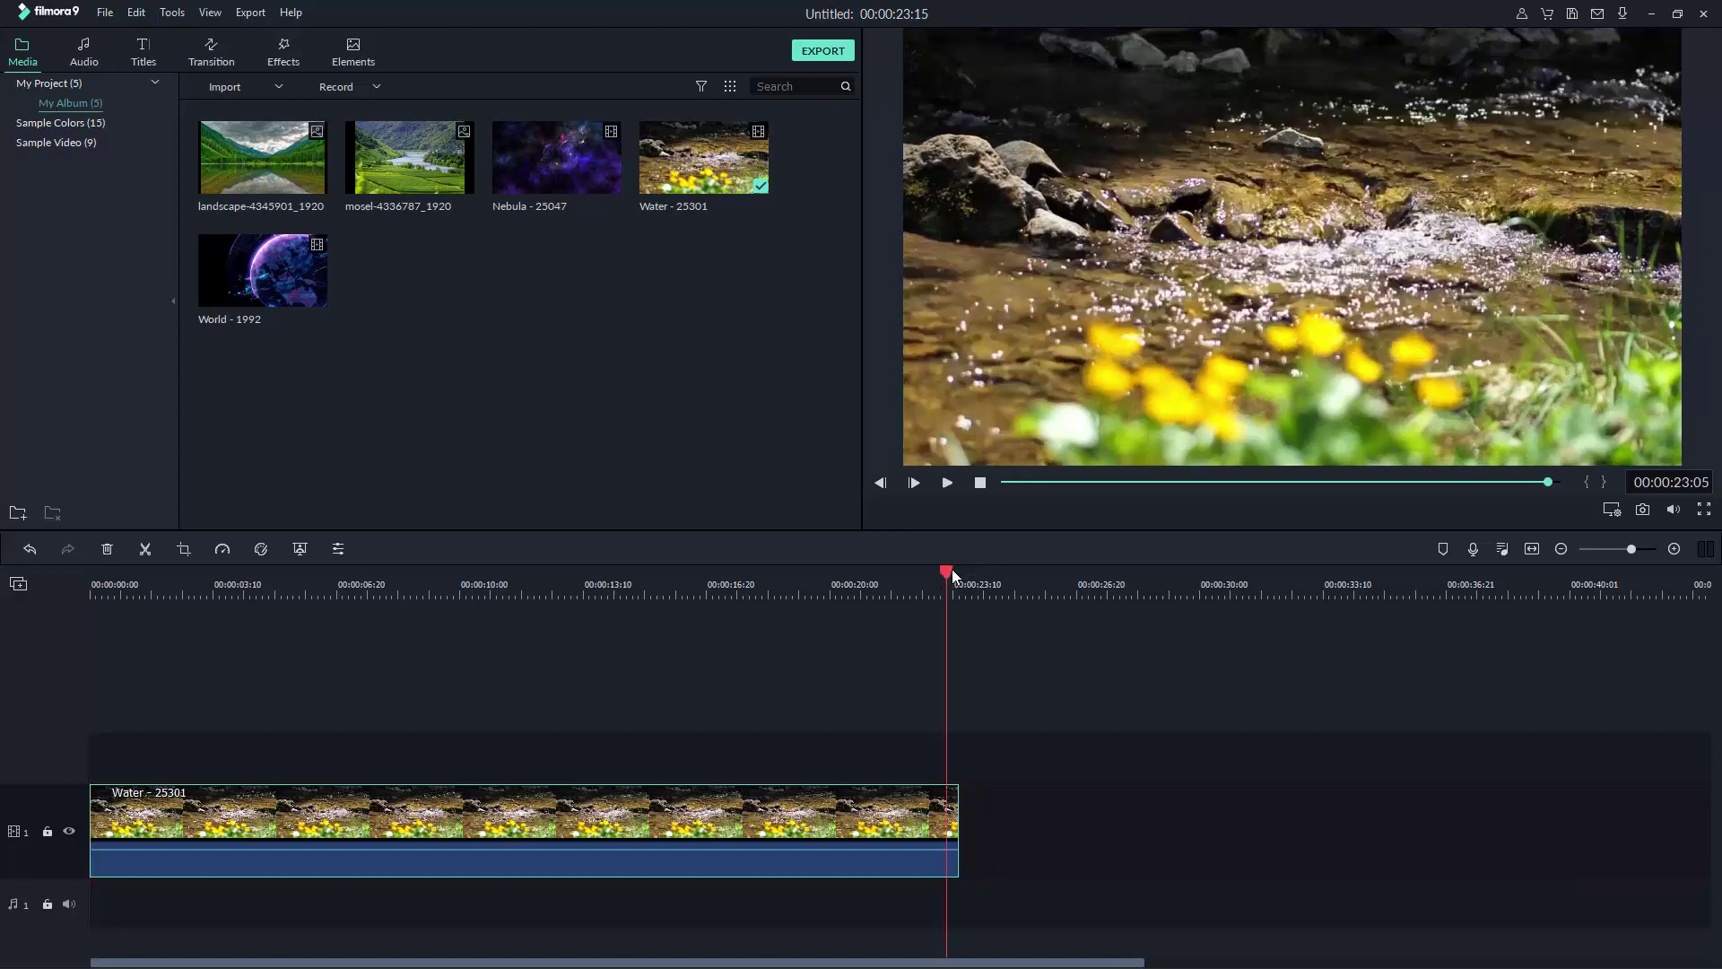
mouse_move(954, 575)
mouse_down()
mouse_move(927, 589)
mouse_move(960, 585)
mouse_up()
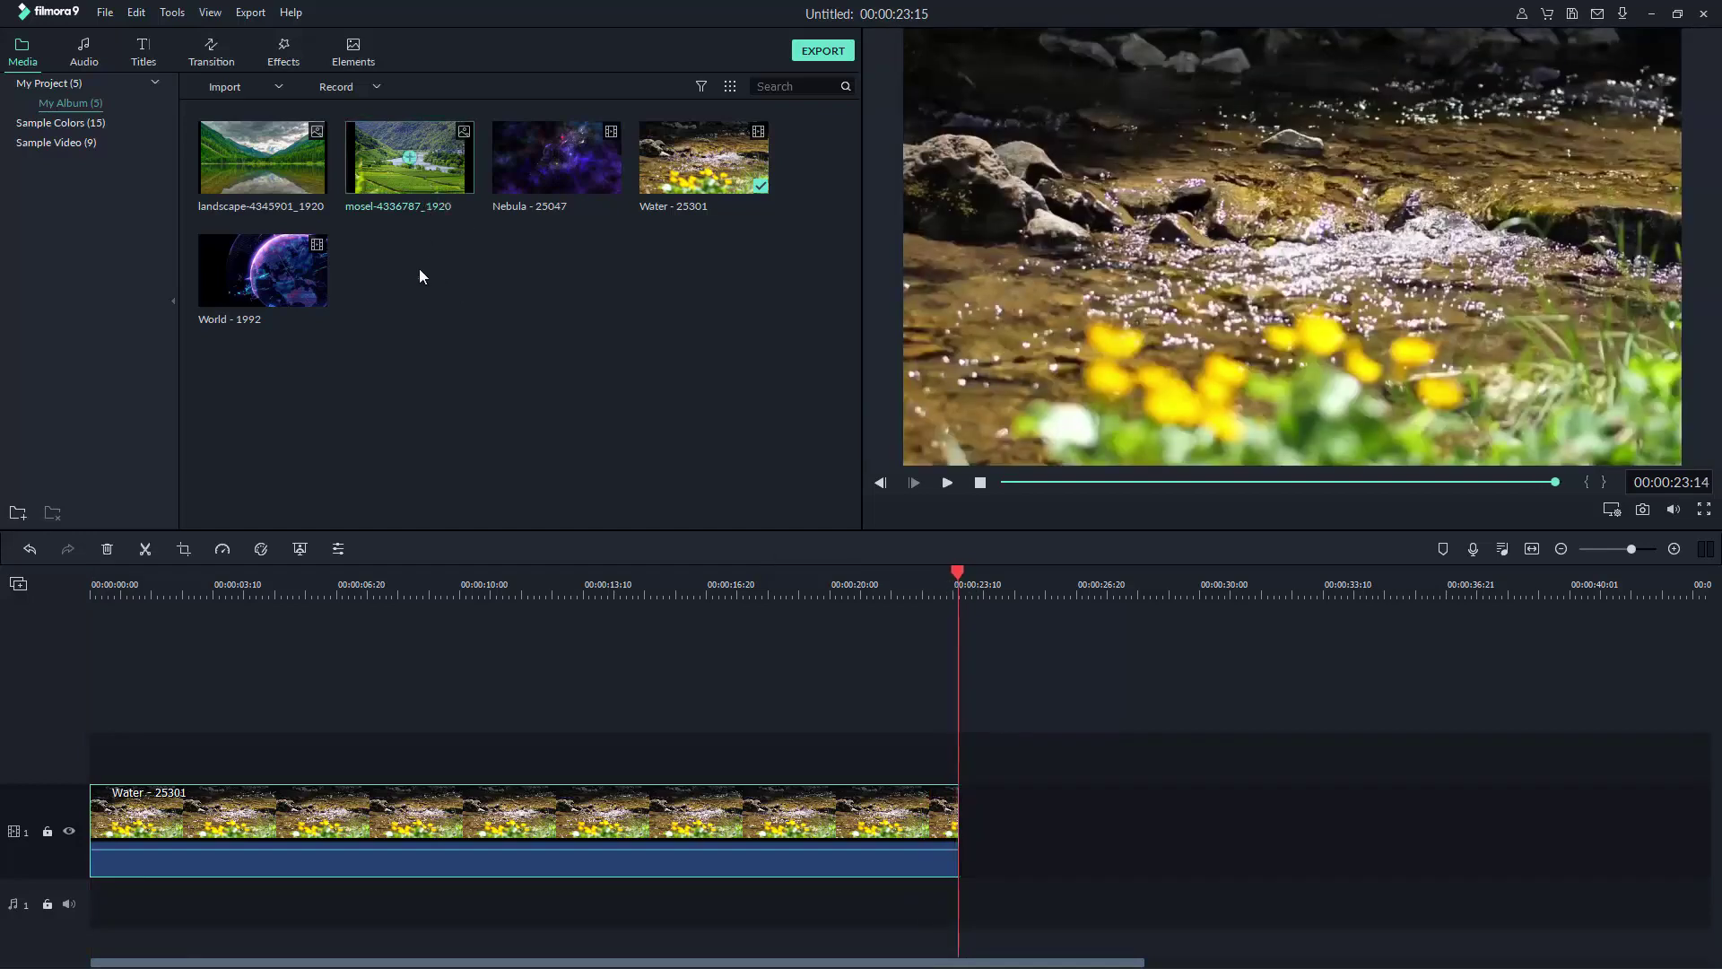
- Add the landscape-4345901_1920 image right after the Water clip on the first video track and extend its end to 00:00:32:08
click(264, 158)
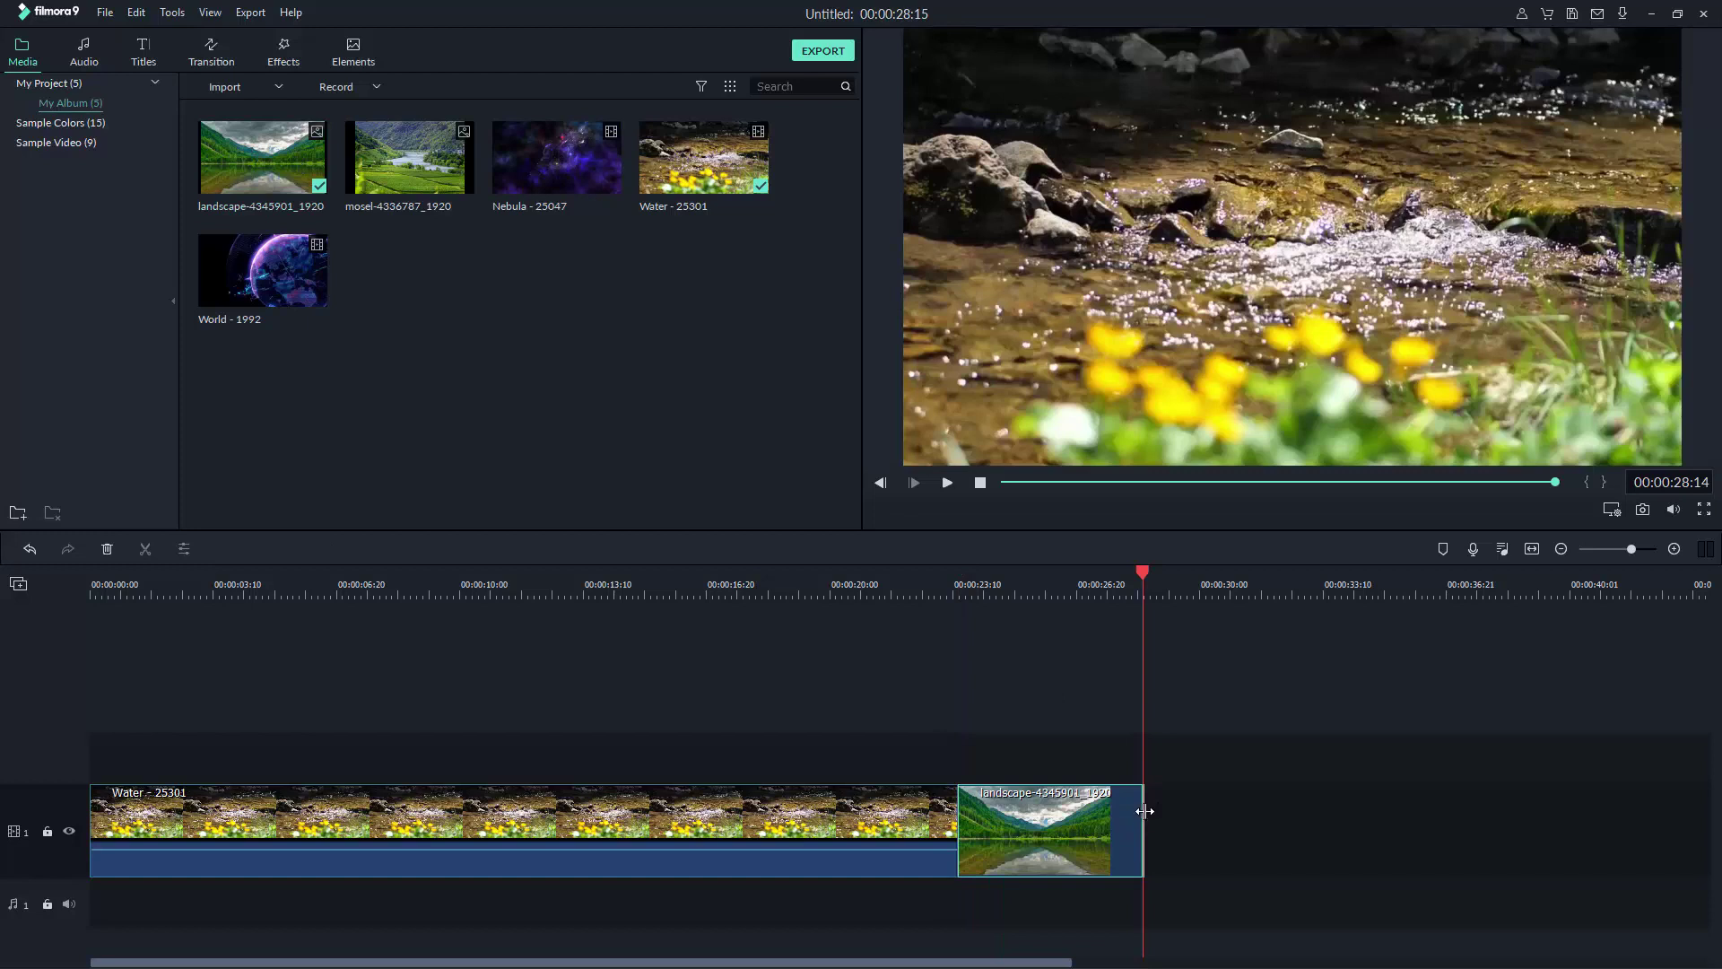
drag(1141, 812, 1173, 803)
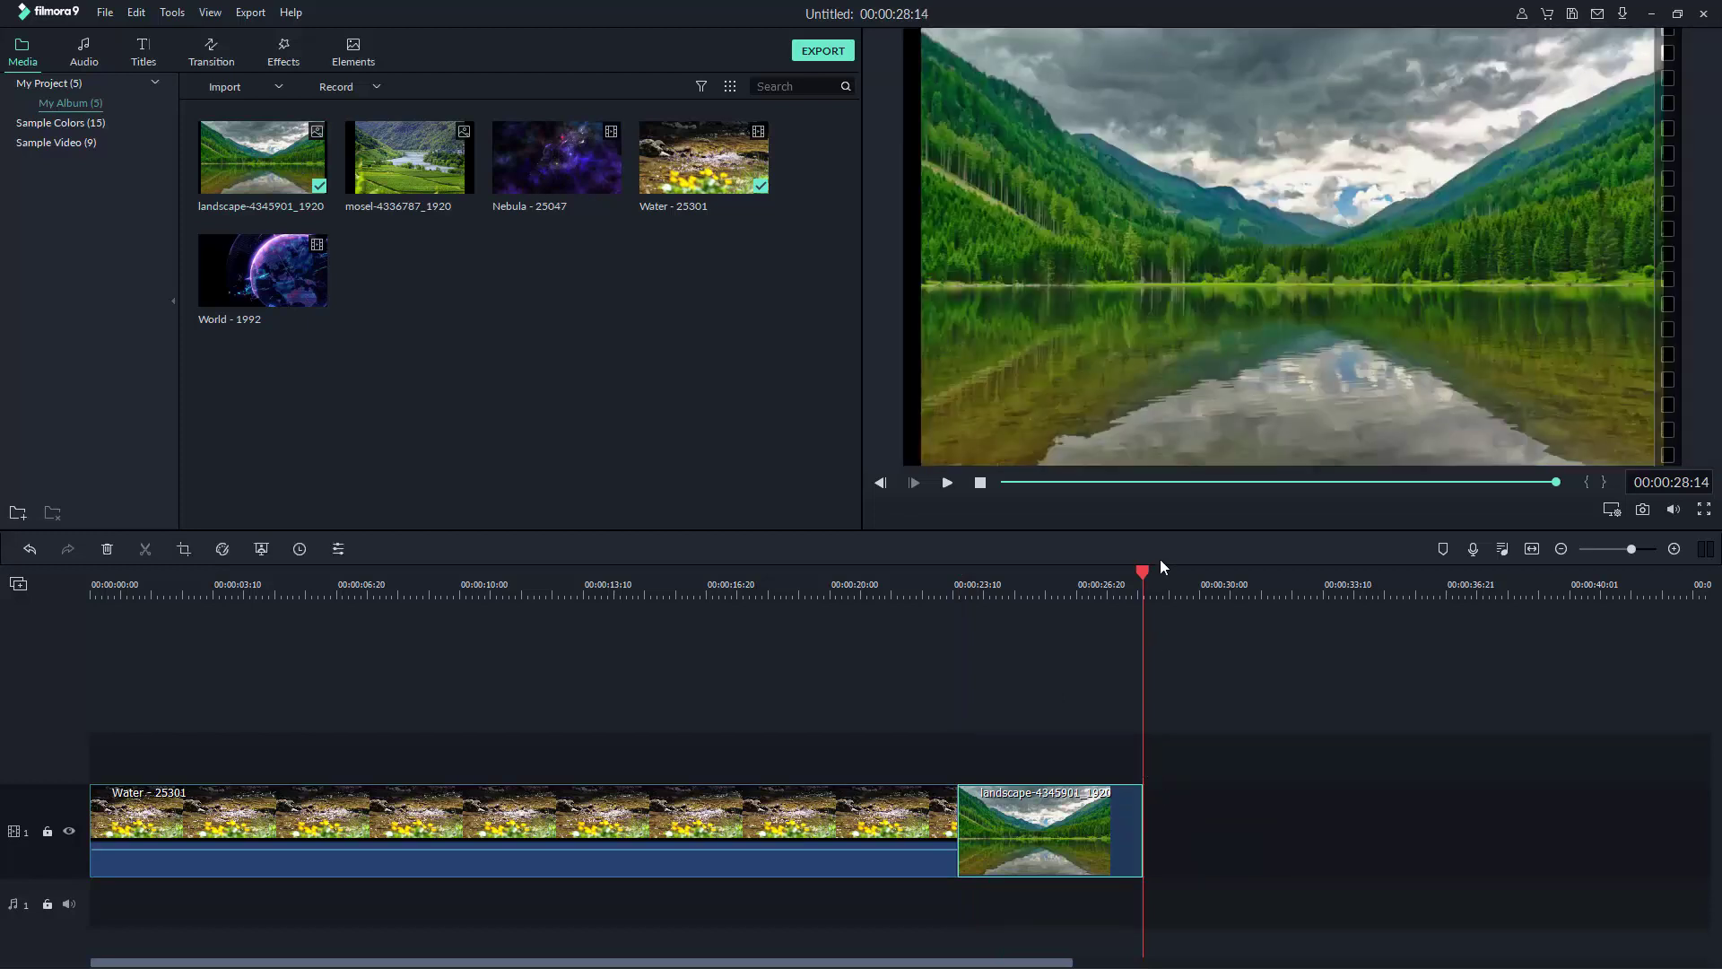
drag(1143, 571, 1283, 579)
drag(1142, 825, 1283, 831)
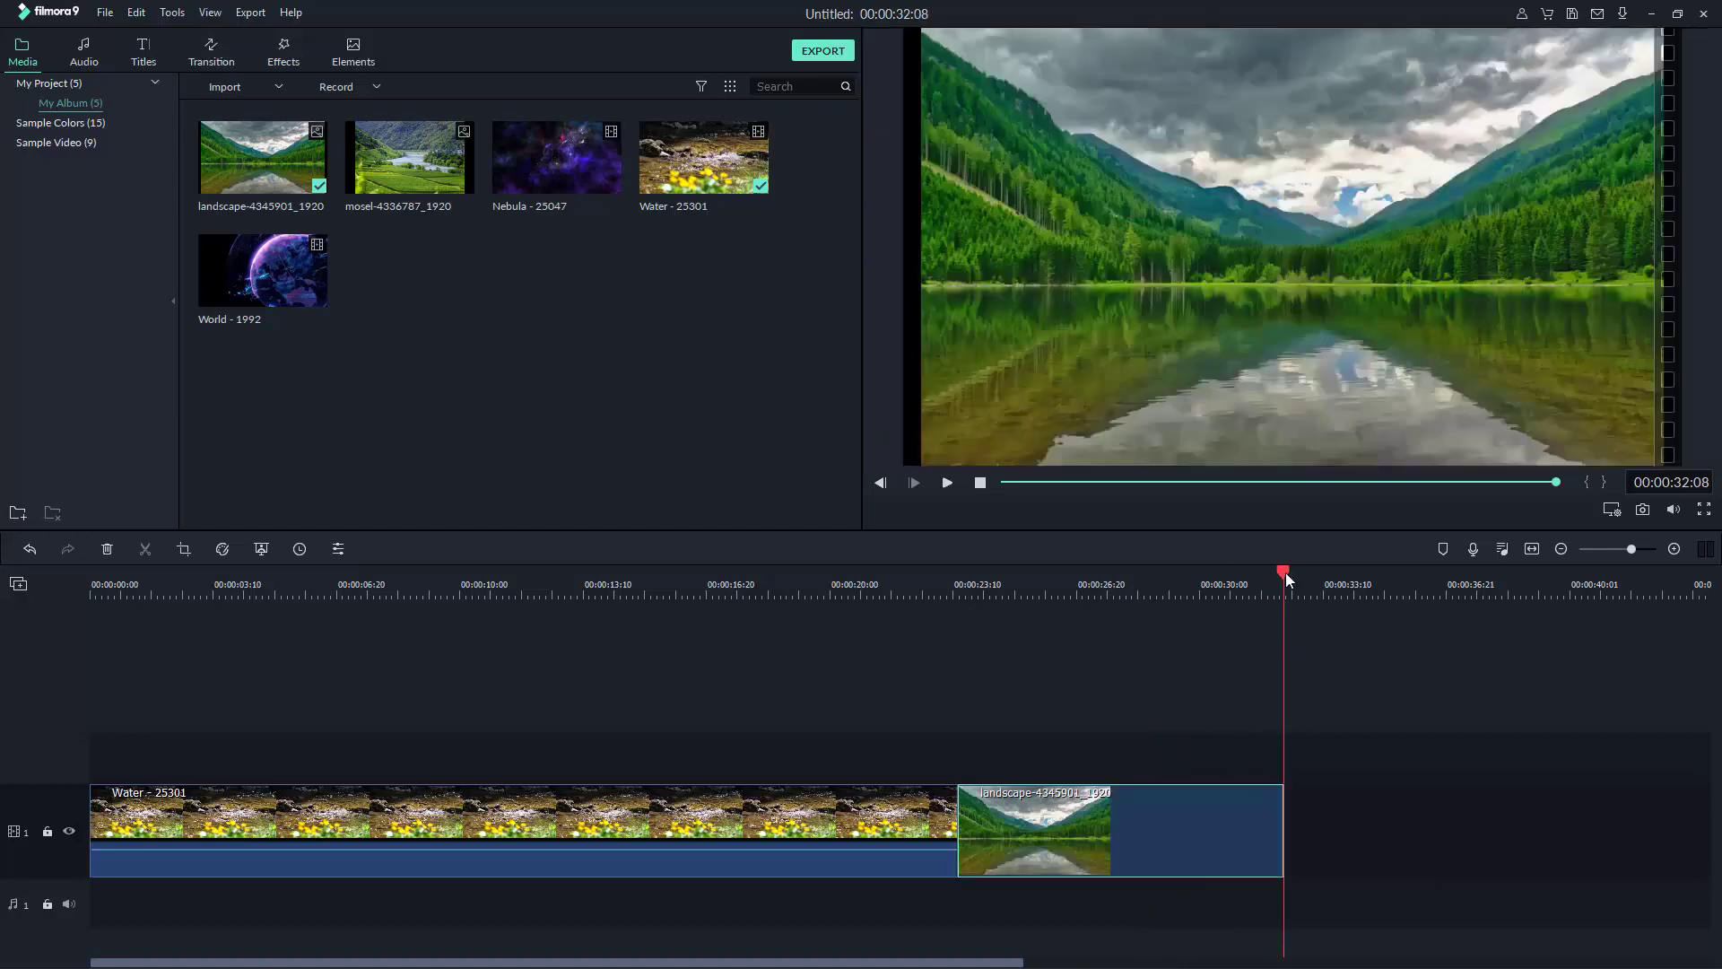
- With the playhead at 00:00:25:19, enlarge the landscape image at both sides in the preview so it fills the frame
click(1028, 400)
click(1038, 578)
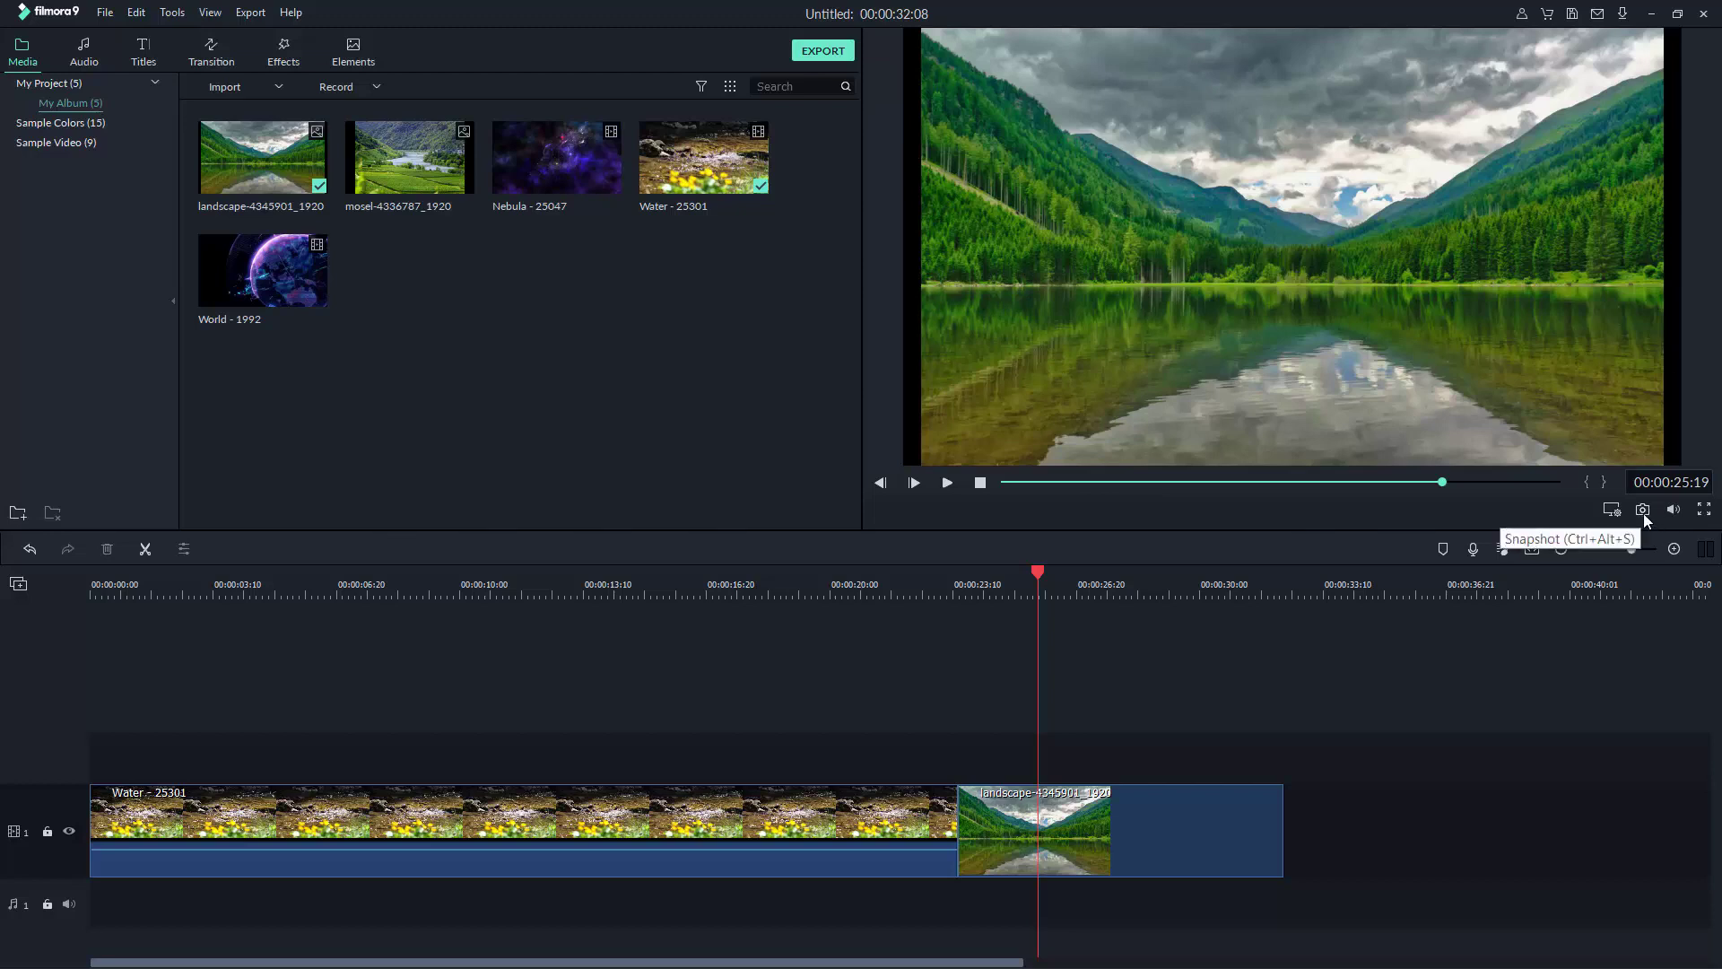
click(1226, 273)
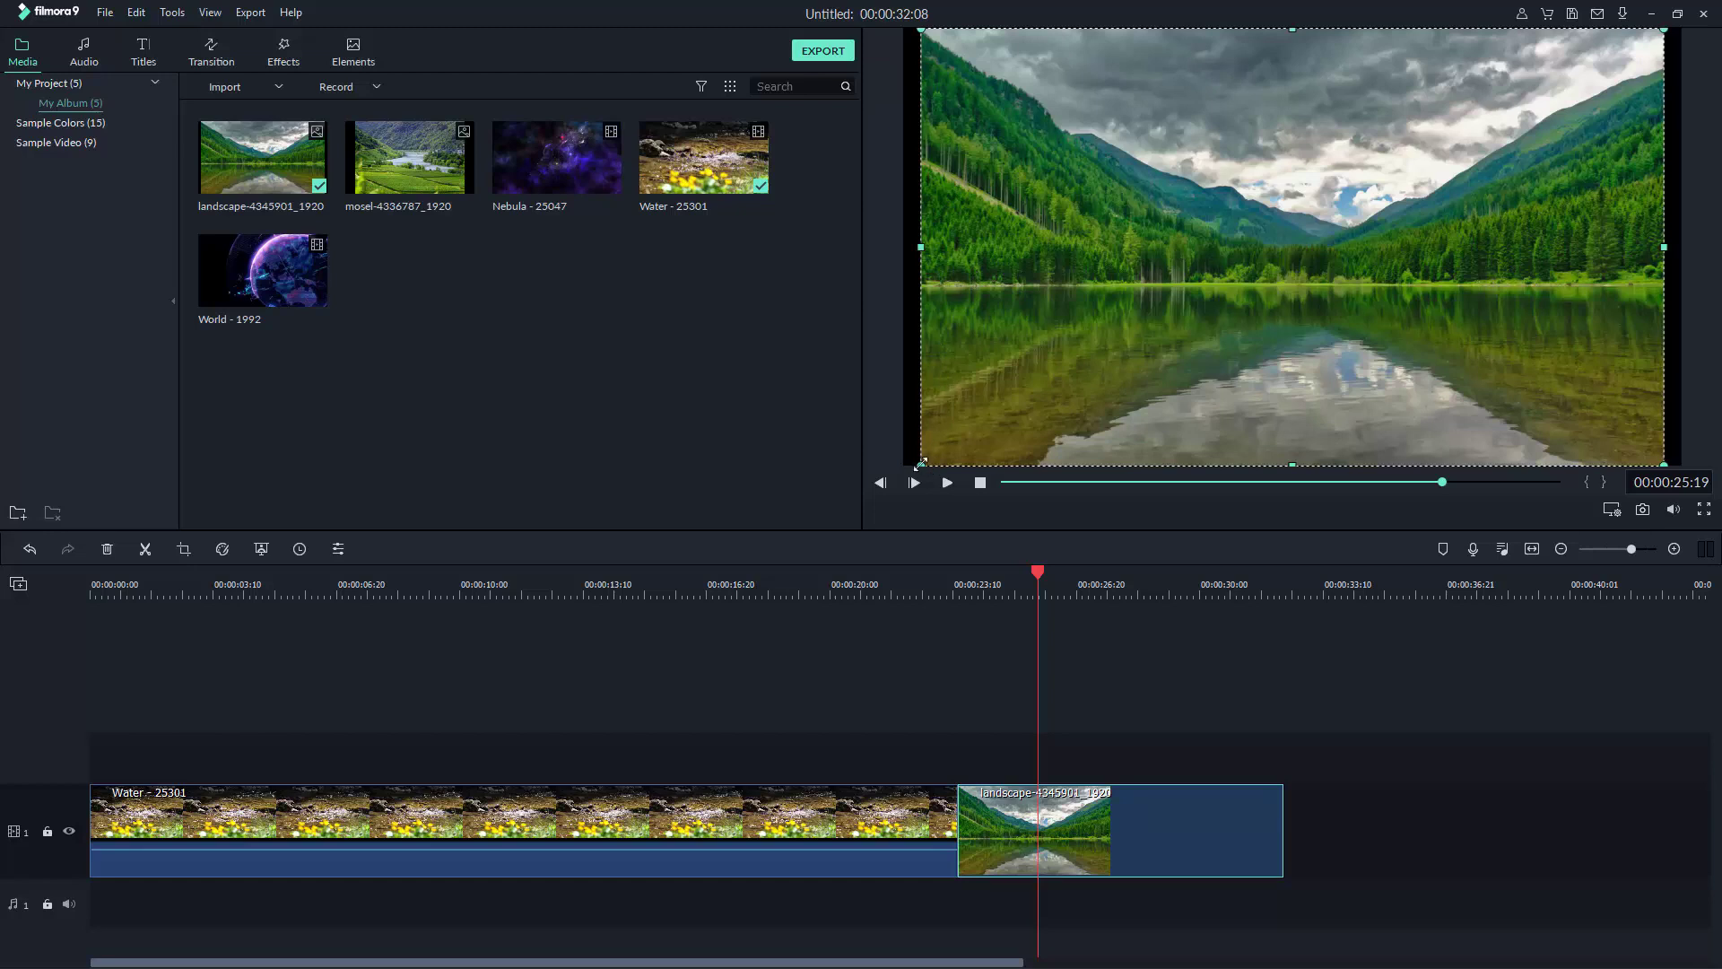
drag(921, 462, 868, 477)
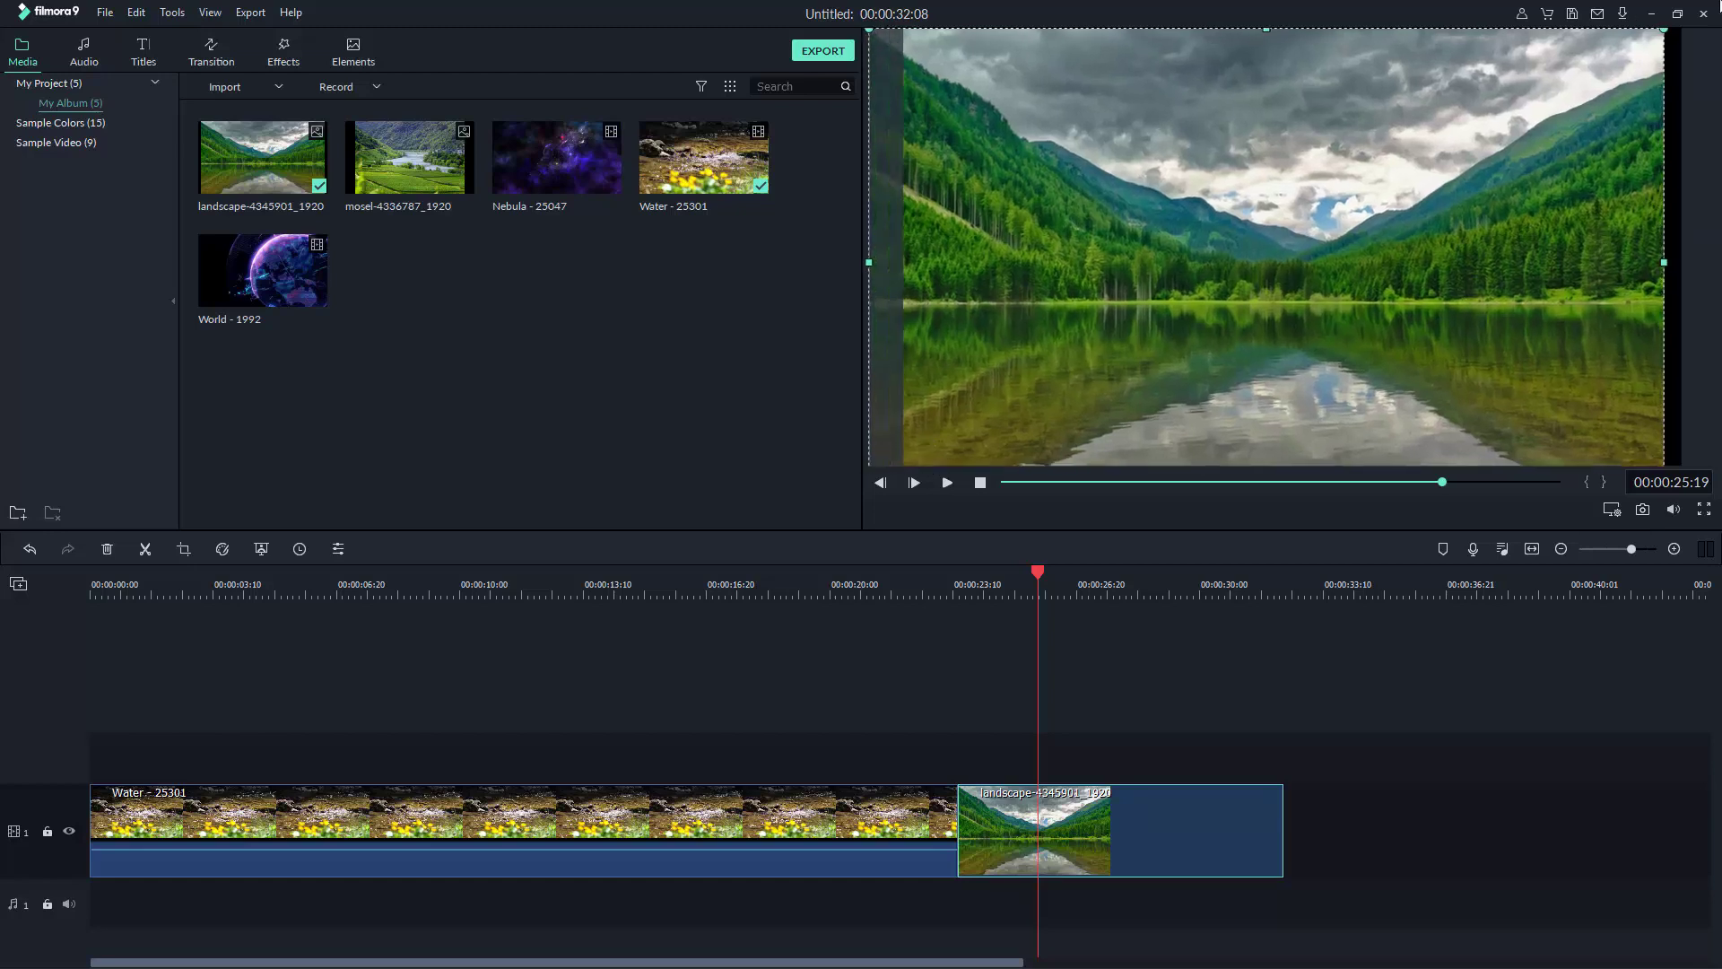
drag(1665, 29, 1716, 41)
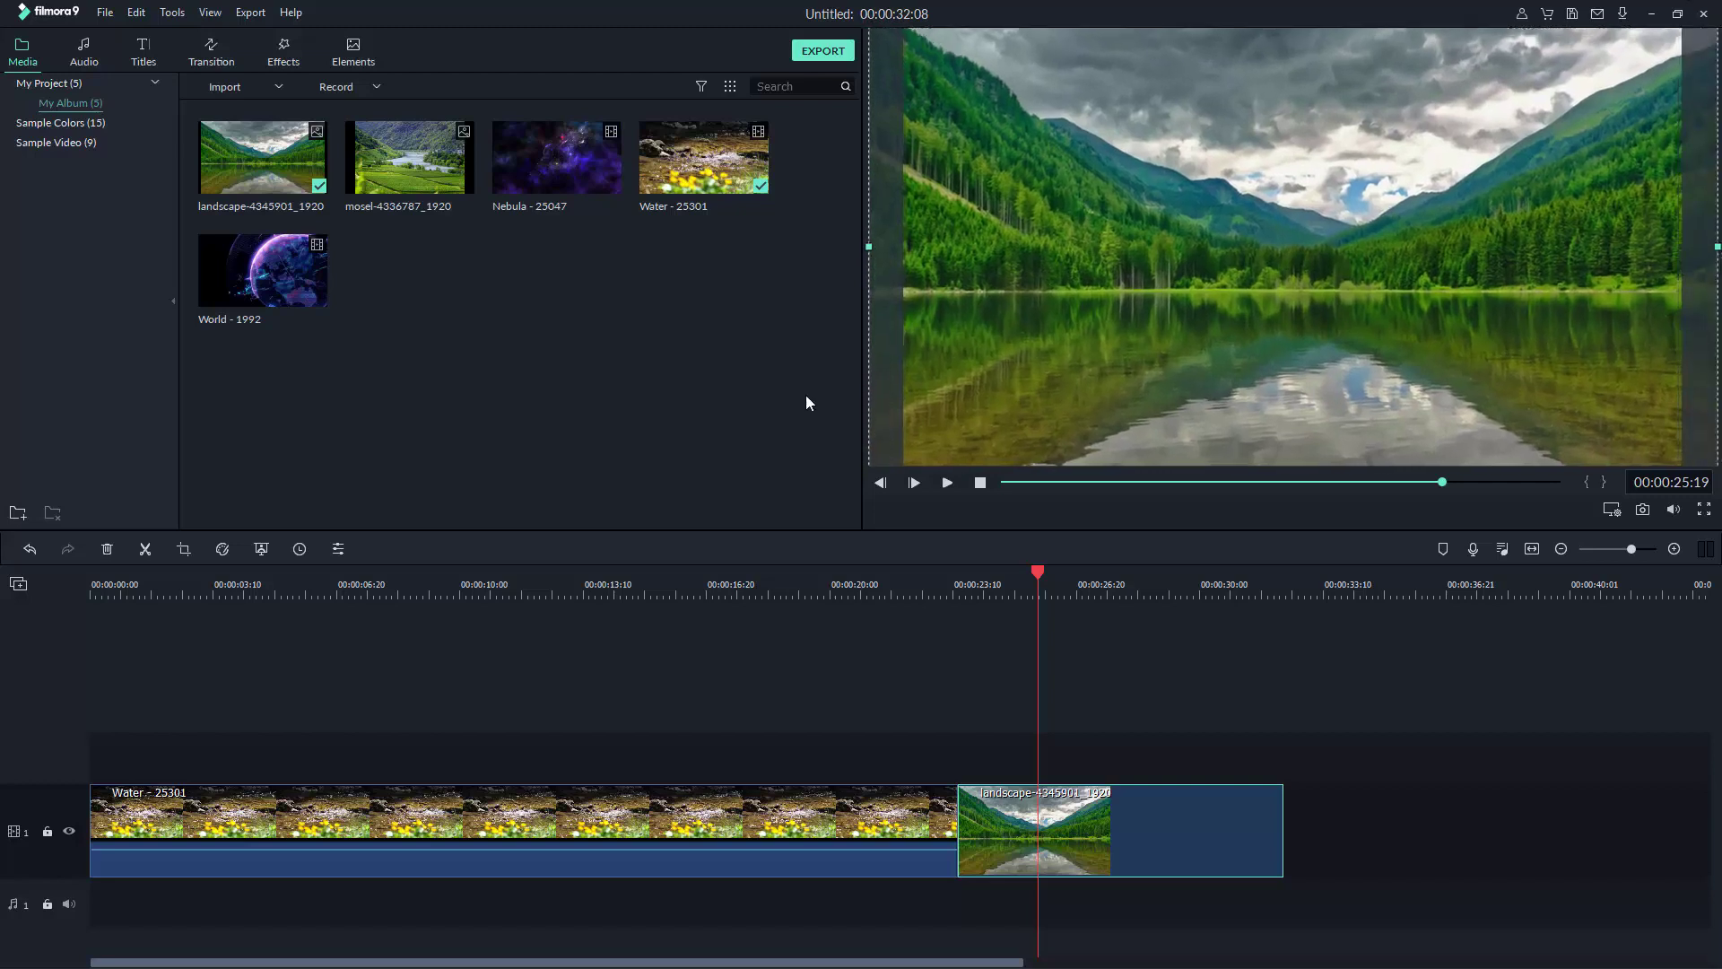
click(962, 741)
- Add the World - 1992 clip directly after the landscape image and scrub through its opening seconds to 00:00:34:14
drag(1034, 568, 1282, 649)
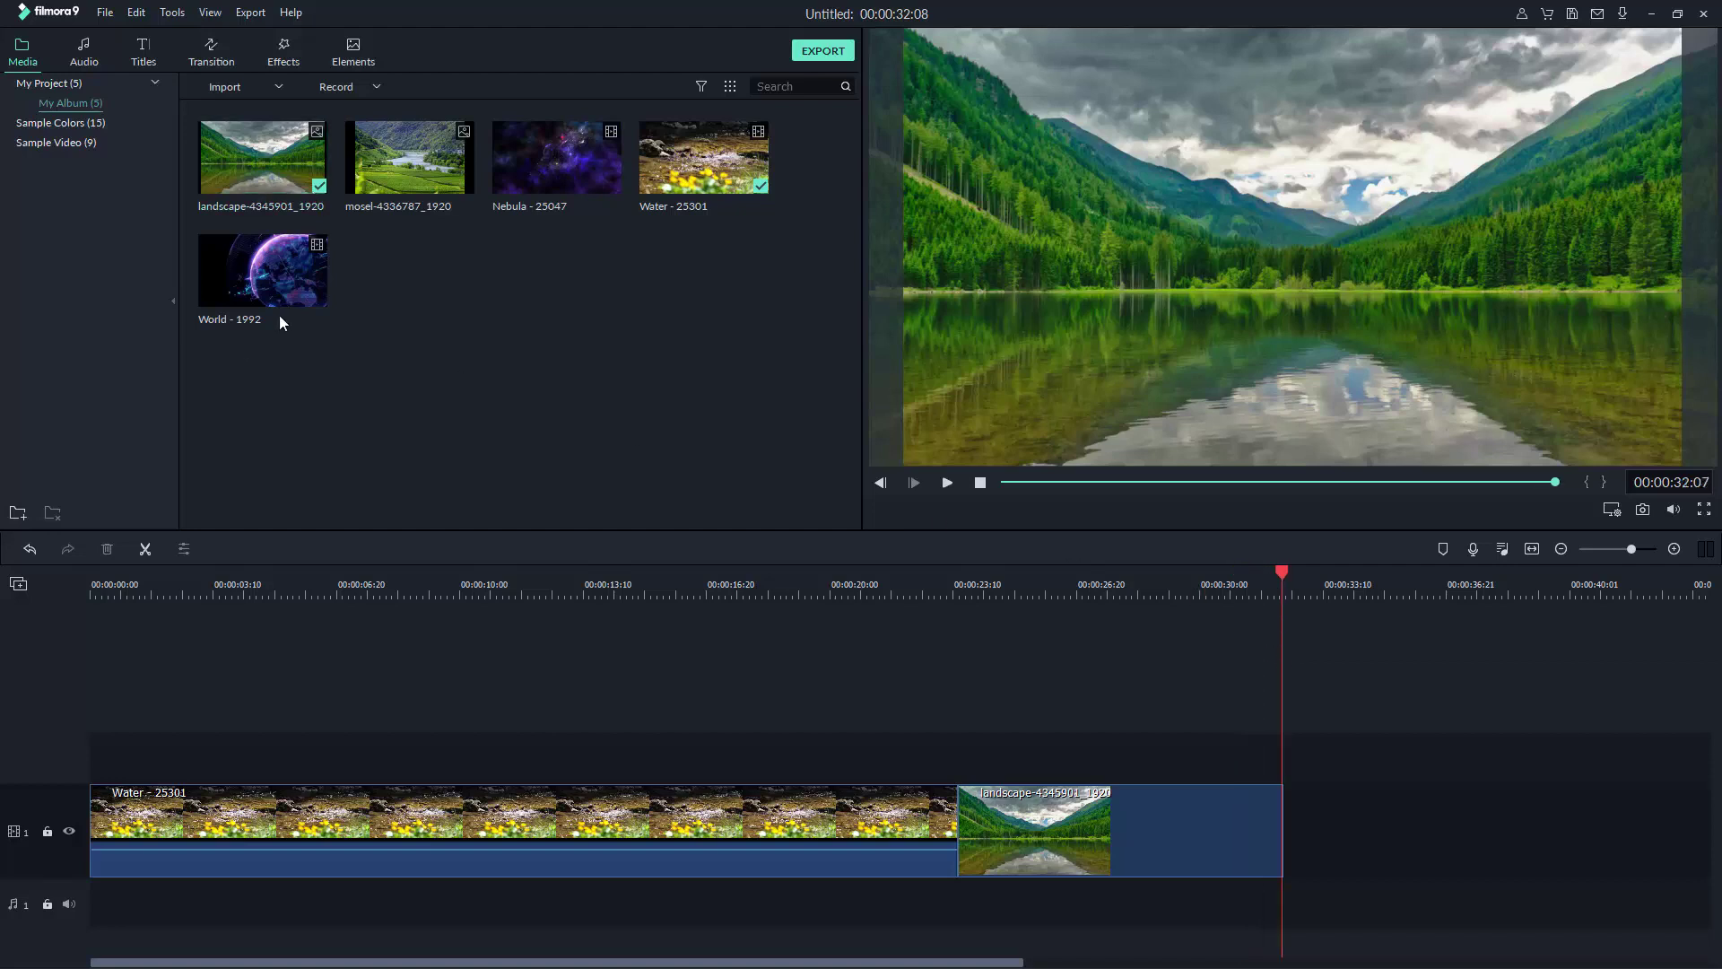
click(262, 272)
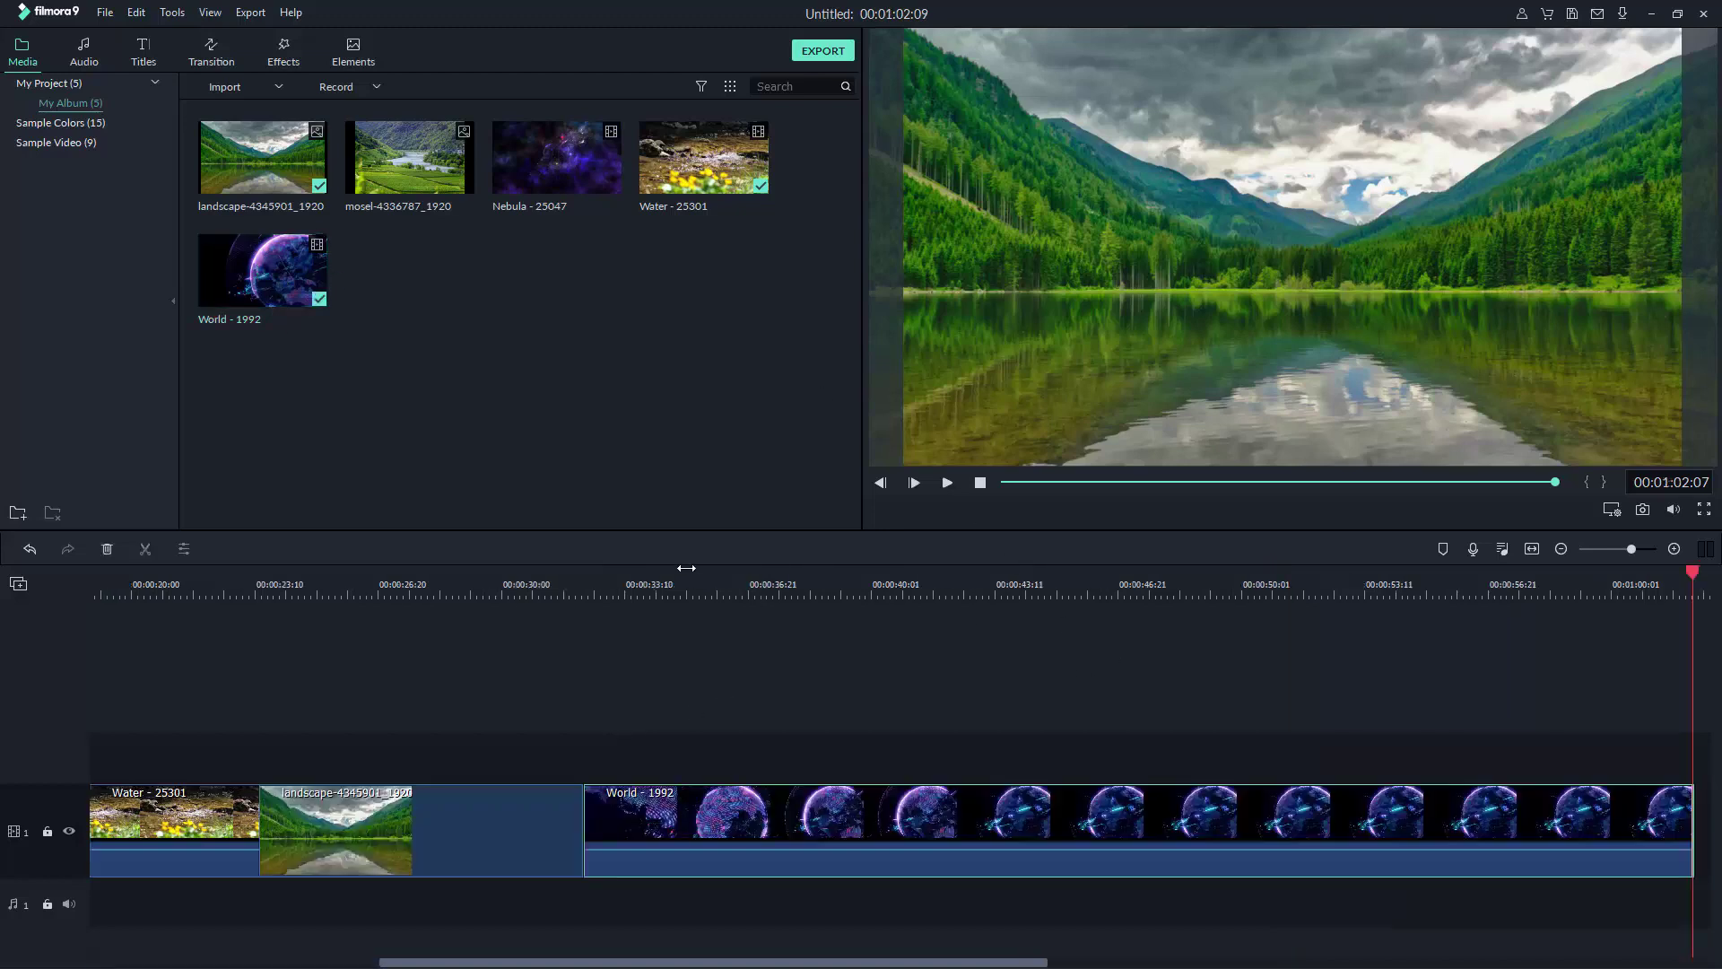
click(599, 576)
drag(606, 572, 664, 611)
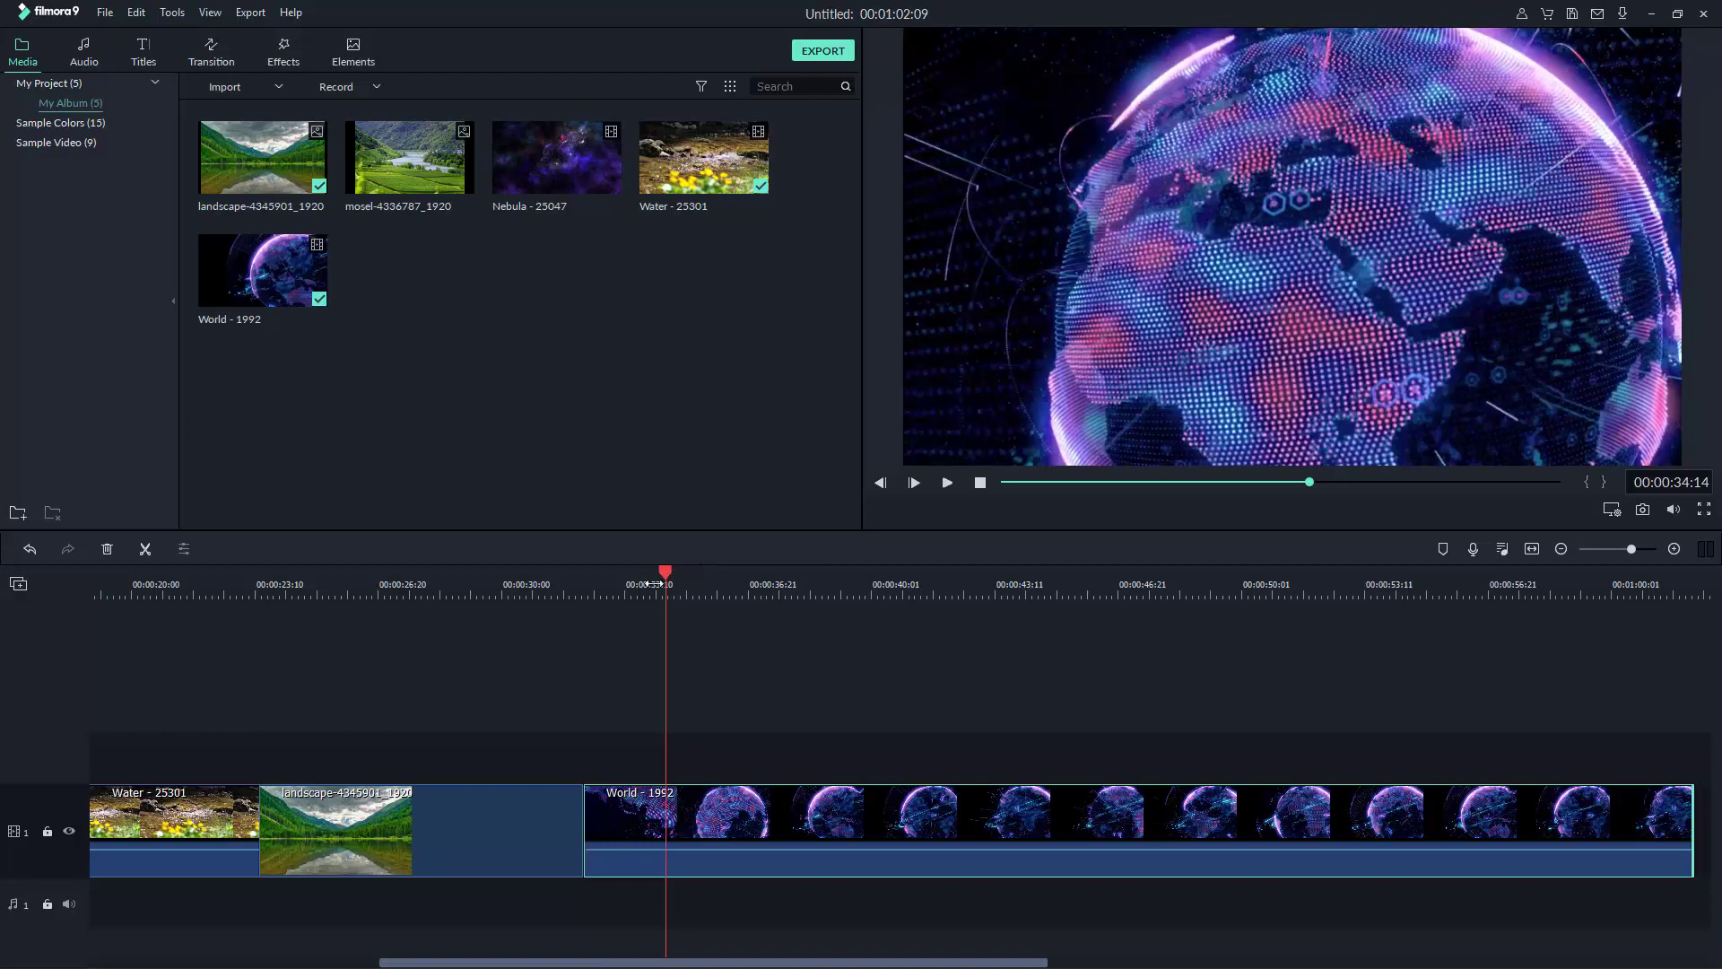
scroll(652, 584, down, 5)
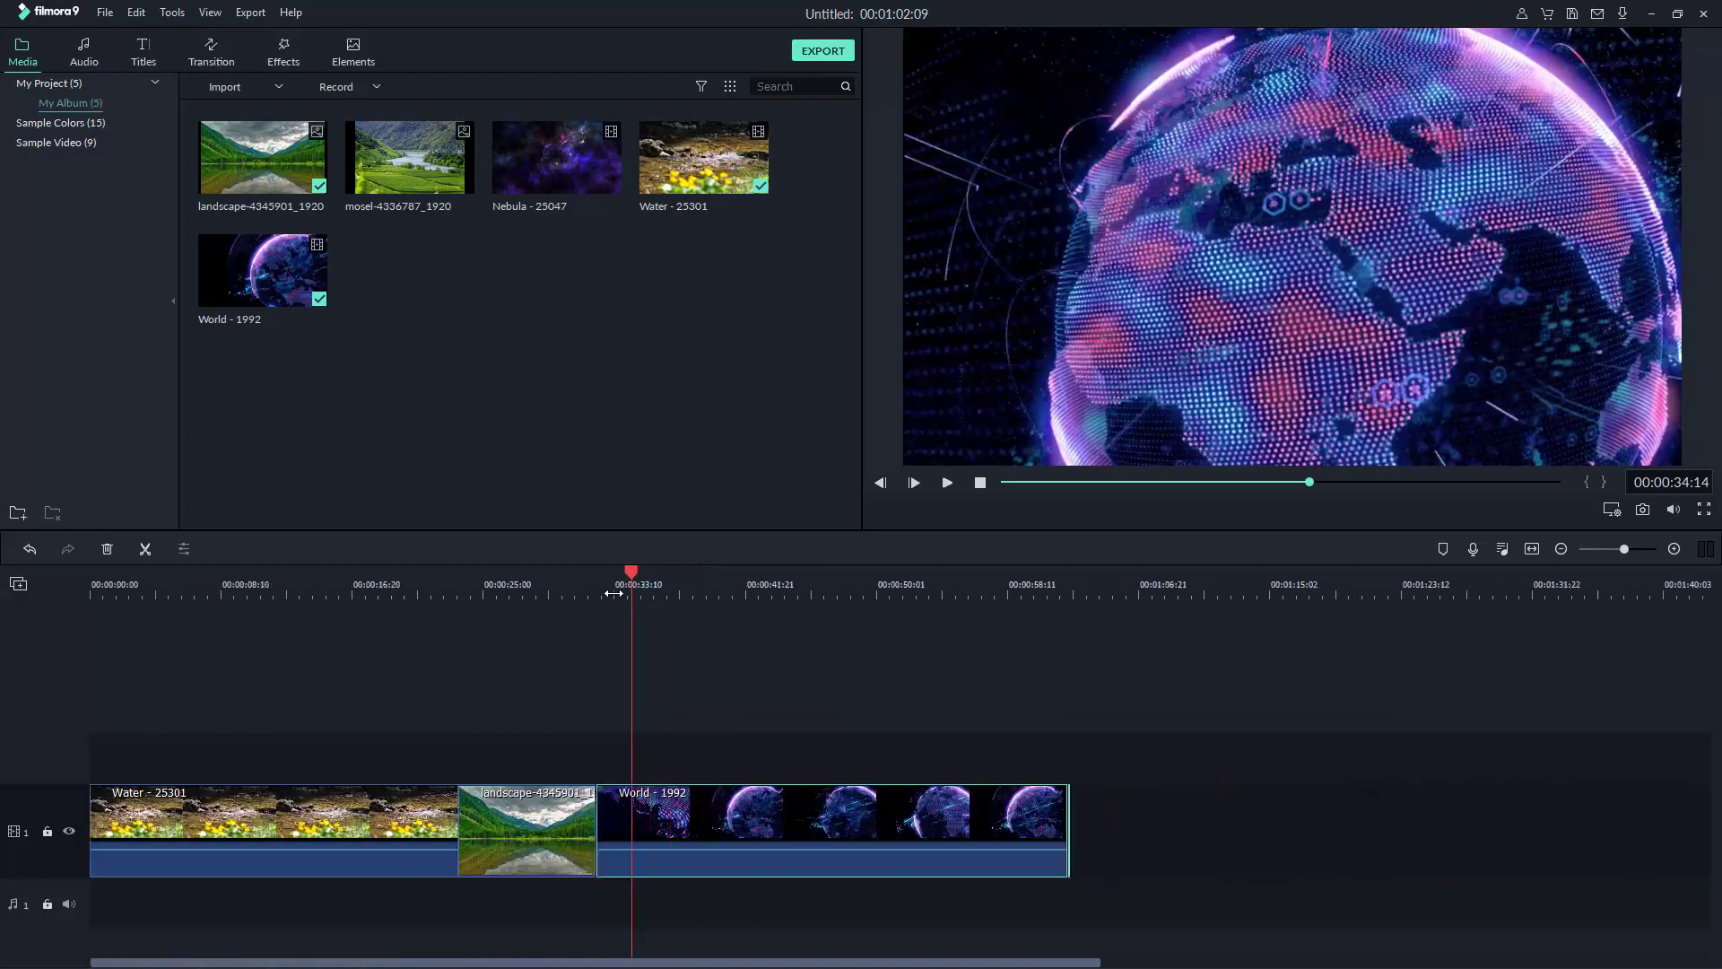
- Place the mosel-4336787_1920 image after the World clip and extend its end to 00:01:27:01
drag(631, 568, 1069, 601)
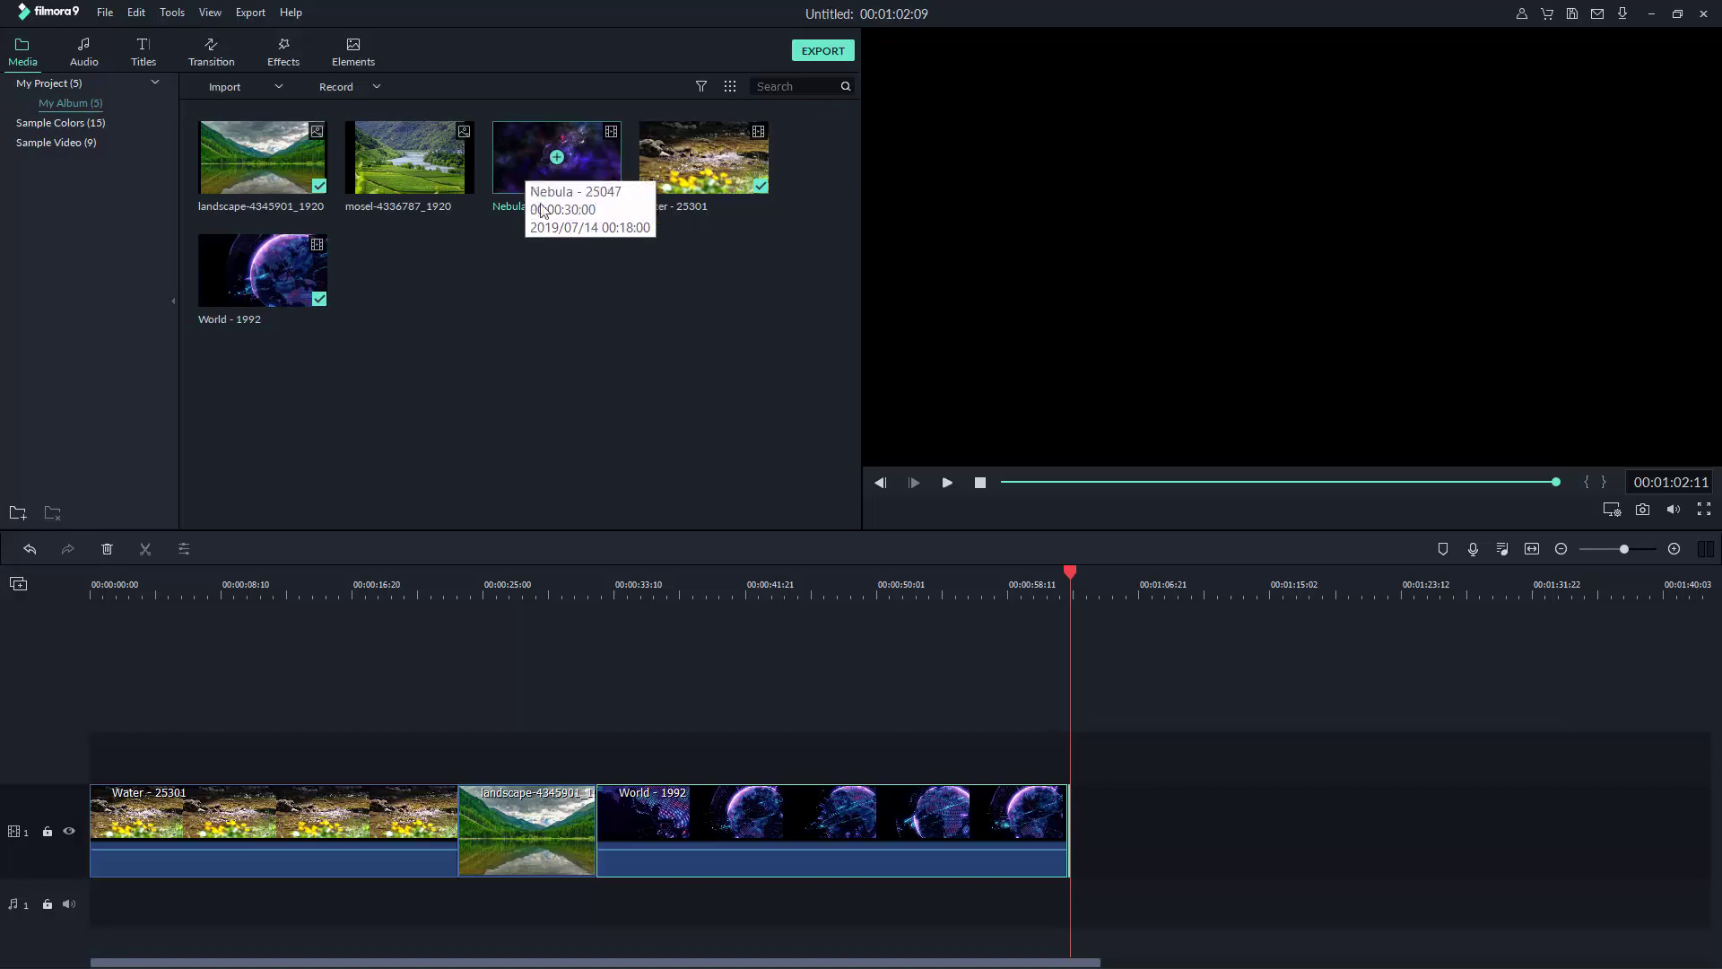
mouse_move(397, 146)
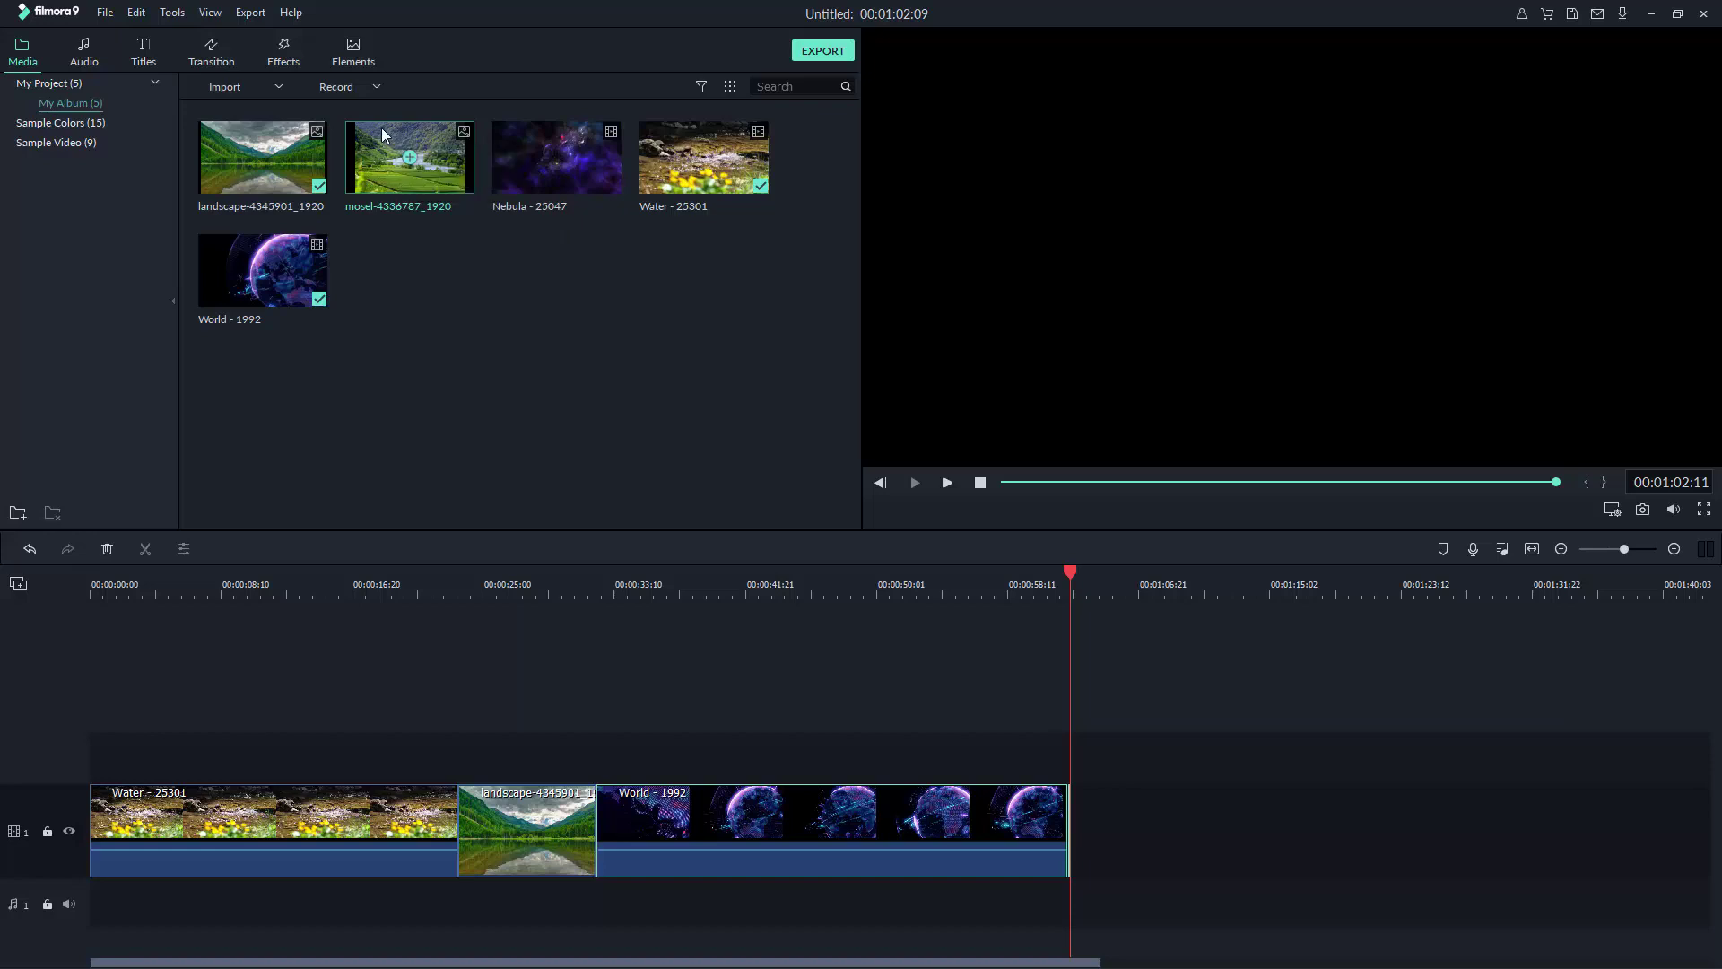
drag(382, 135, 1458, 815)
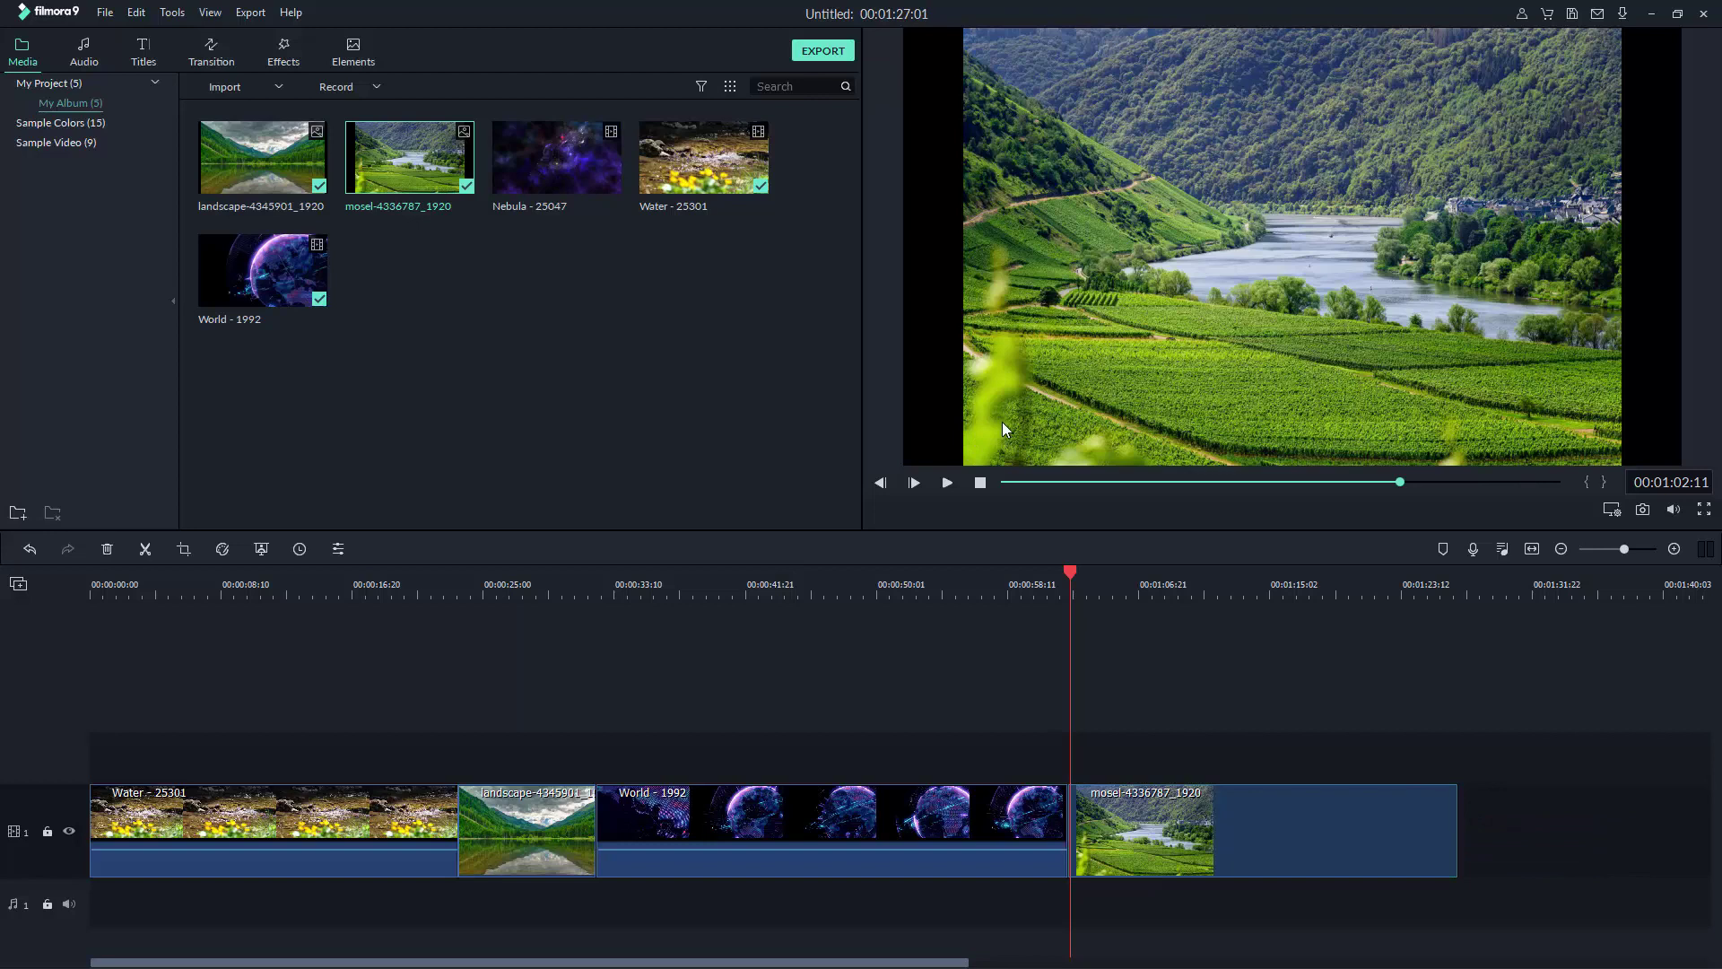
- Enlarge the mosel image from two opposite corners in the preview until it covers the black side bars
click(1003, 422)
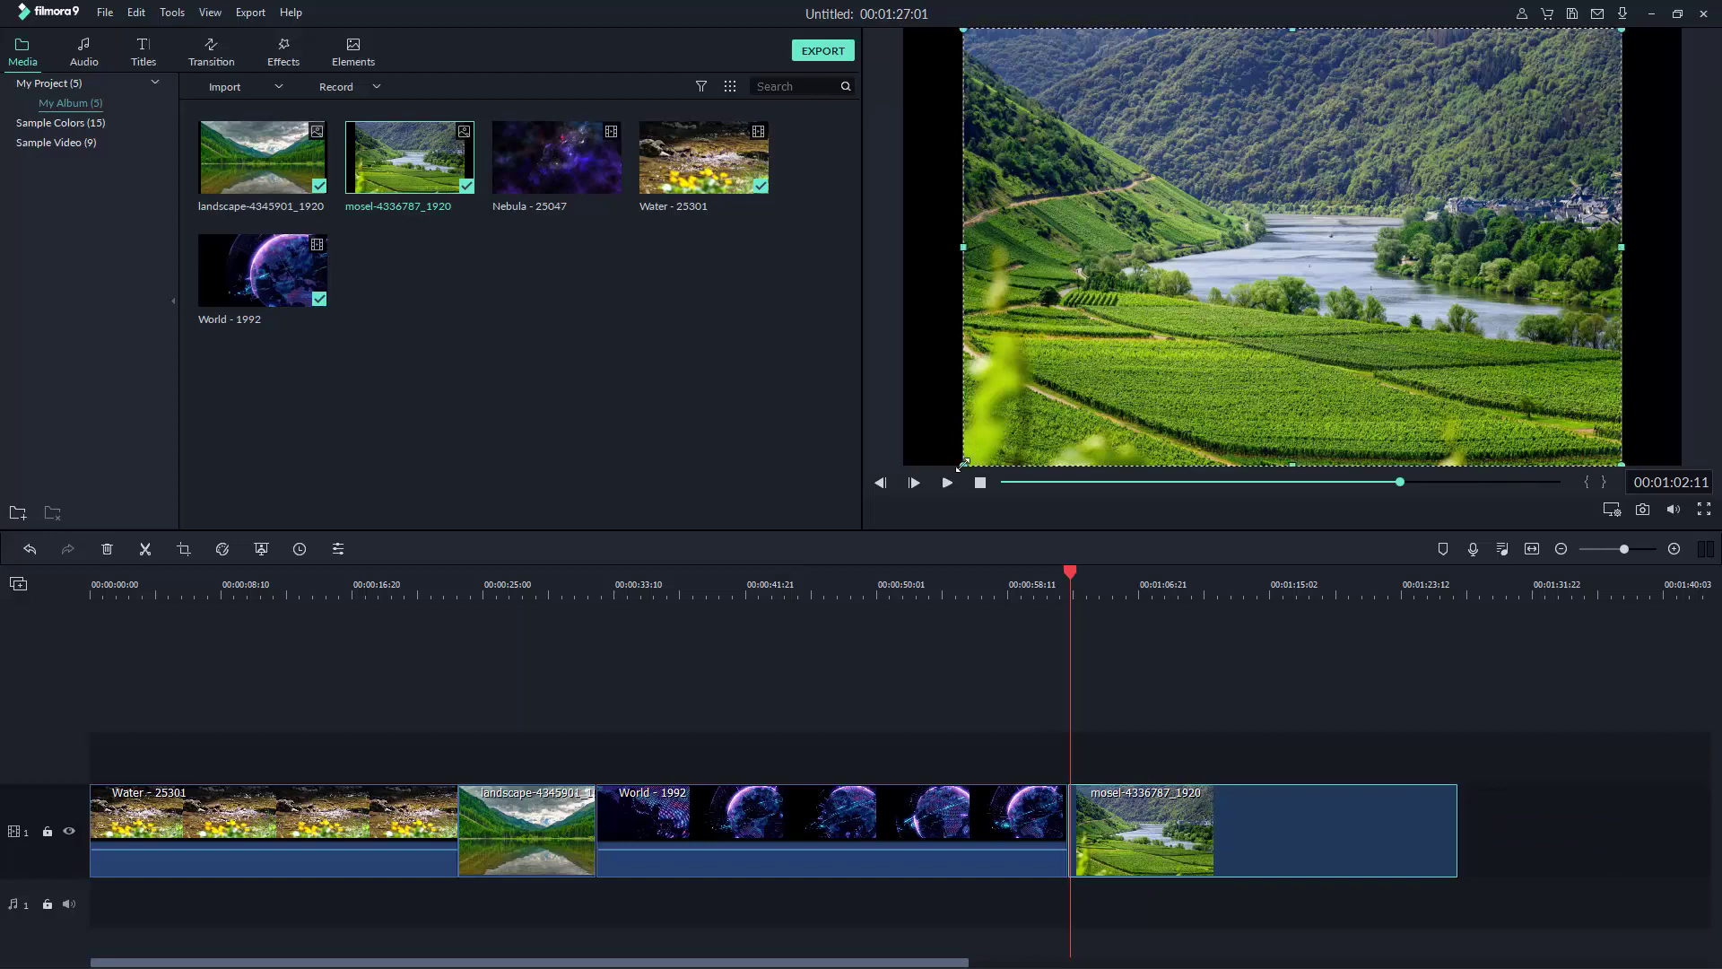
drag(963, 464, 866, 481)
drag(1621, 33, 1707, 40)
click(1219, 622)
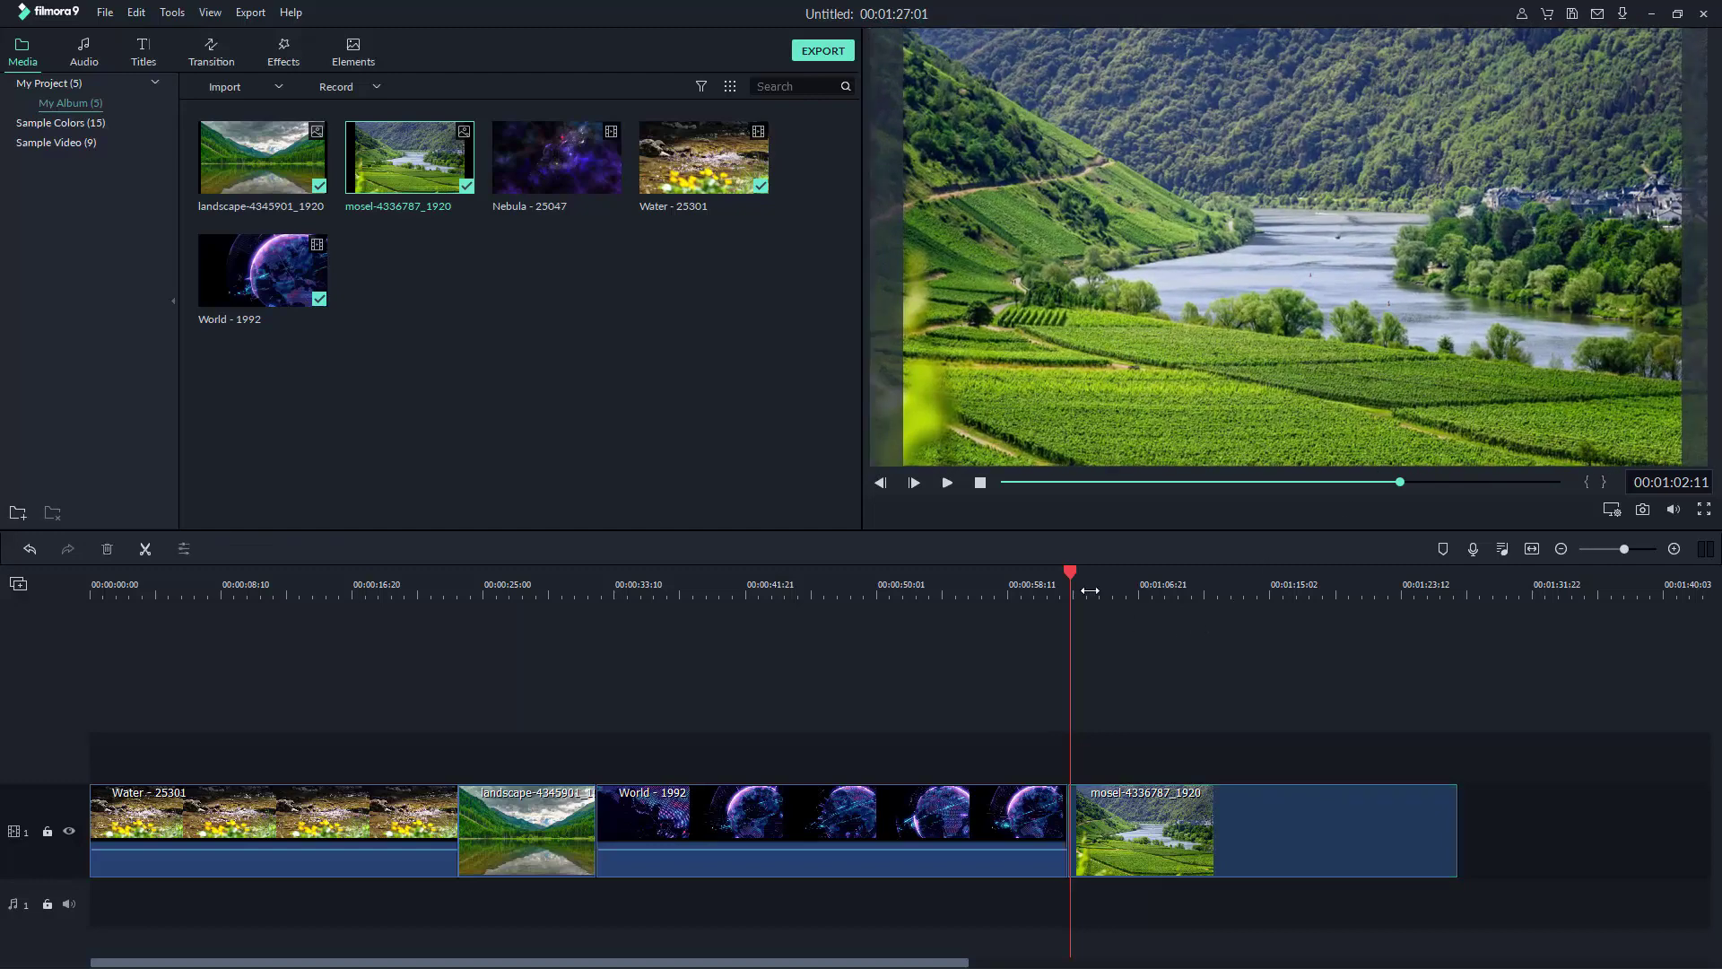
- Add the Nebula - 25047 clip right after the mosel image and scrub through it to 00:01:48:27
drag(1069, 569, 1498, 649)
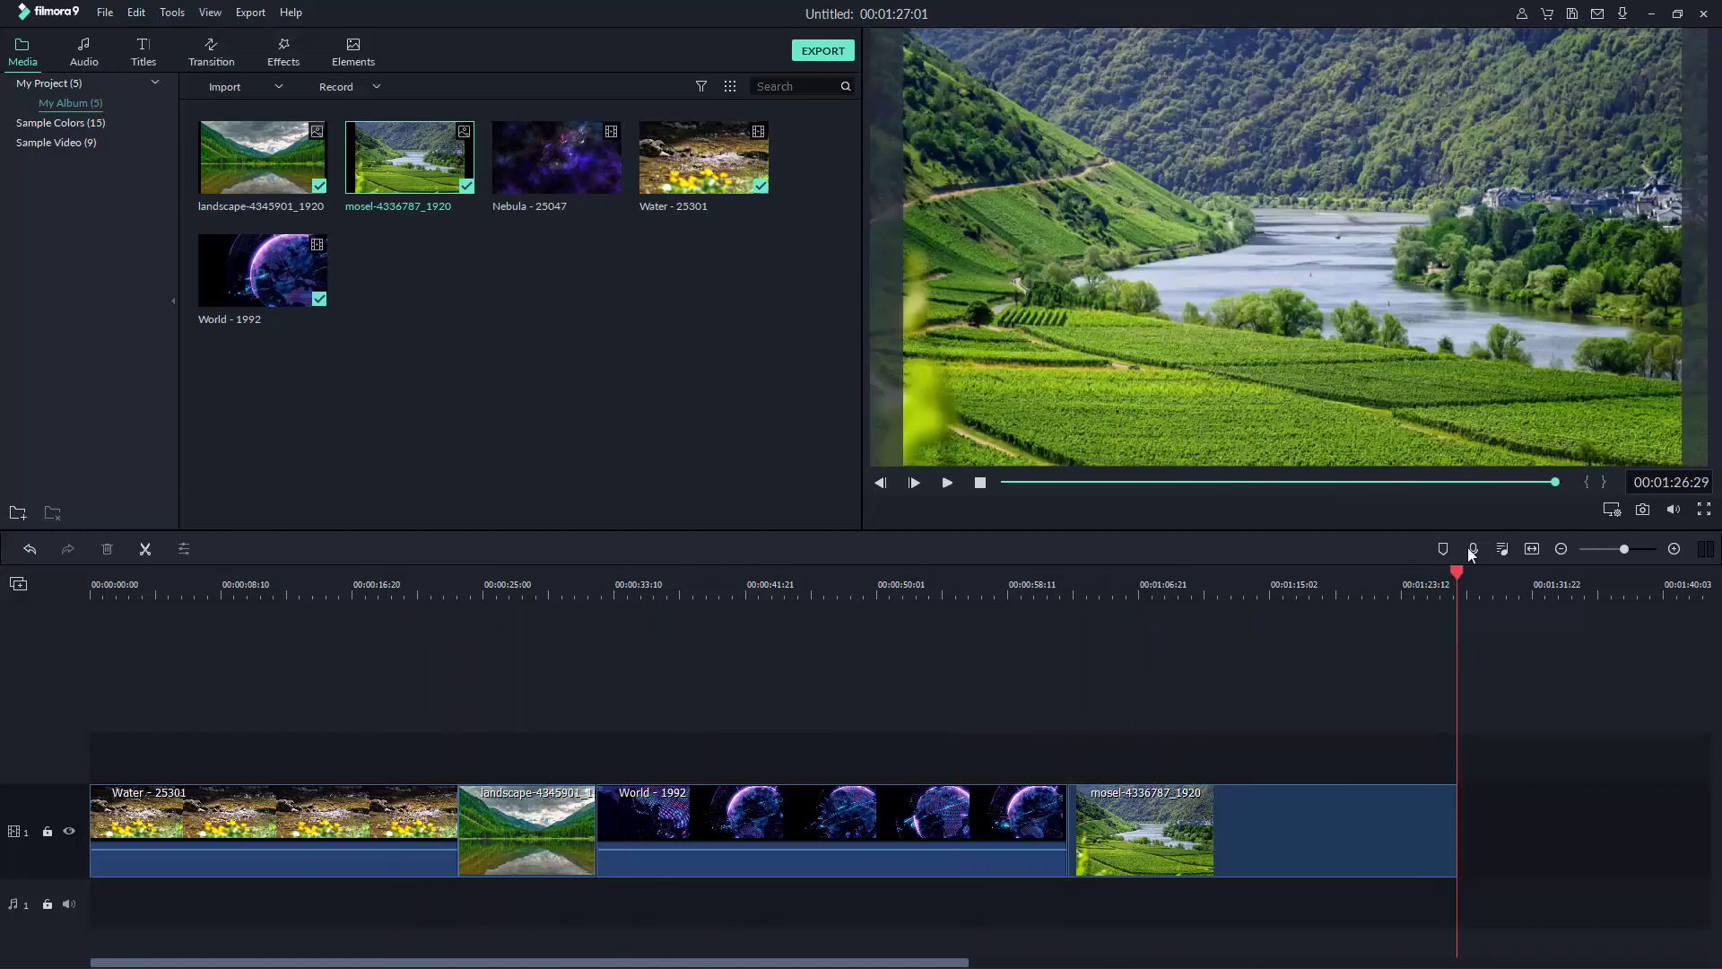
scroll(1446, 575, down, 3)
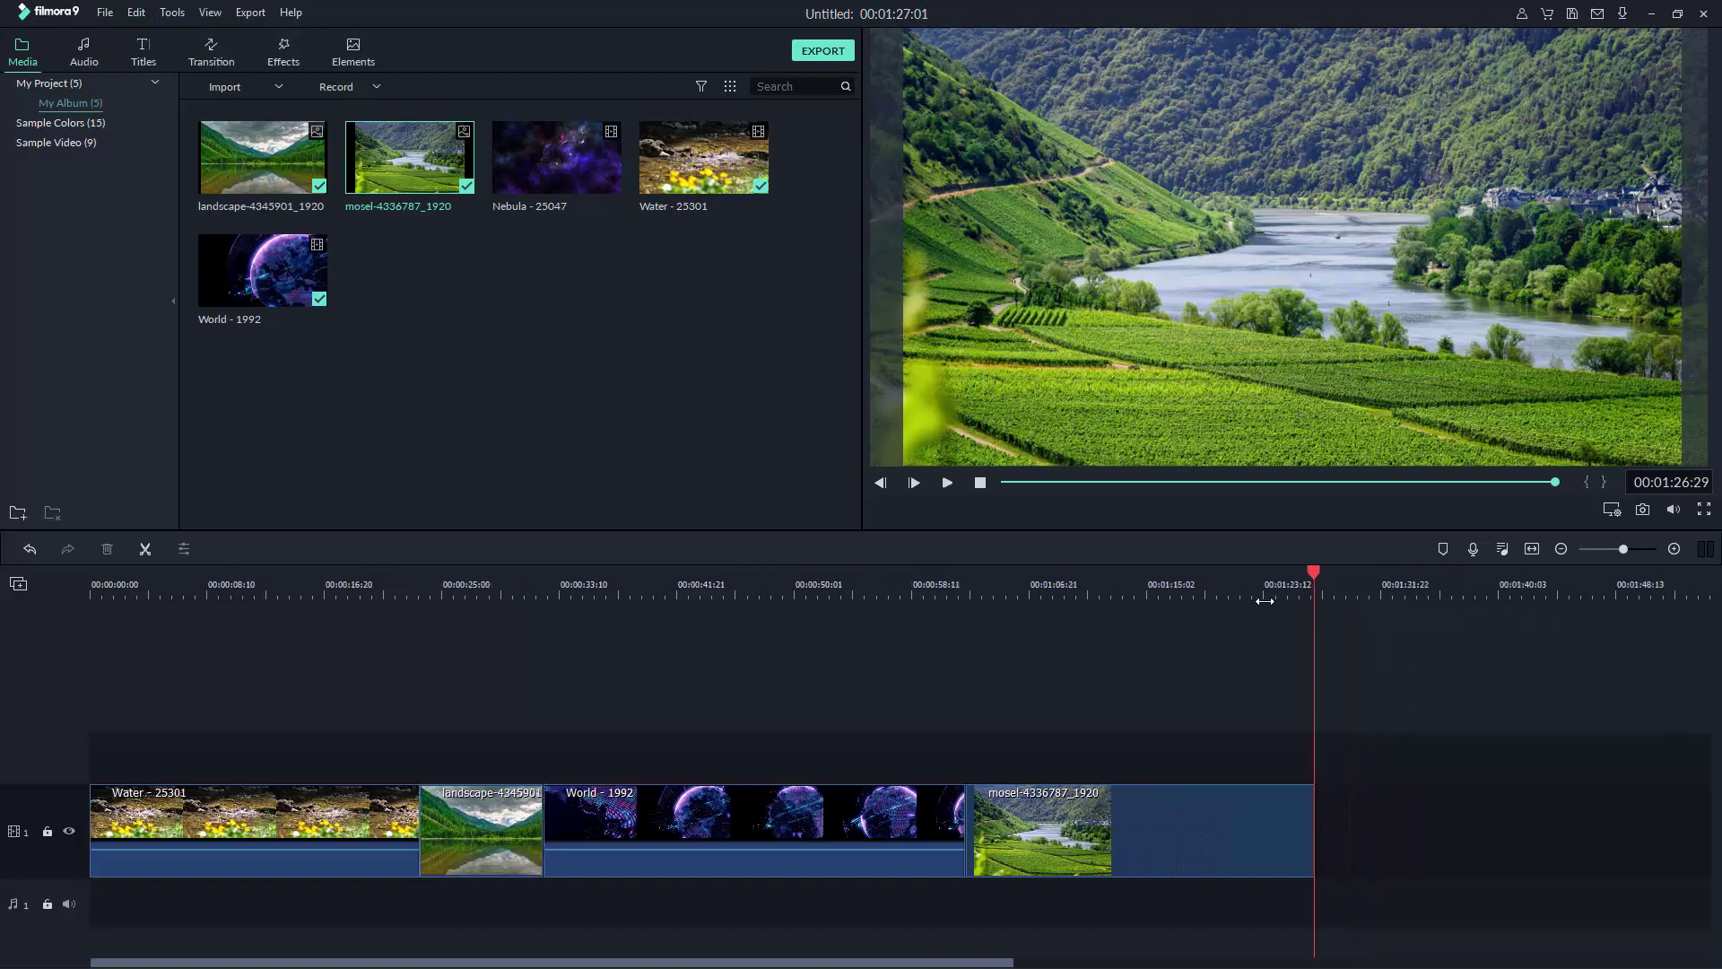
mouse_move(582, 178)
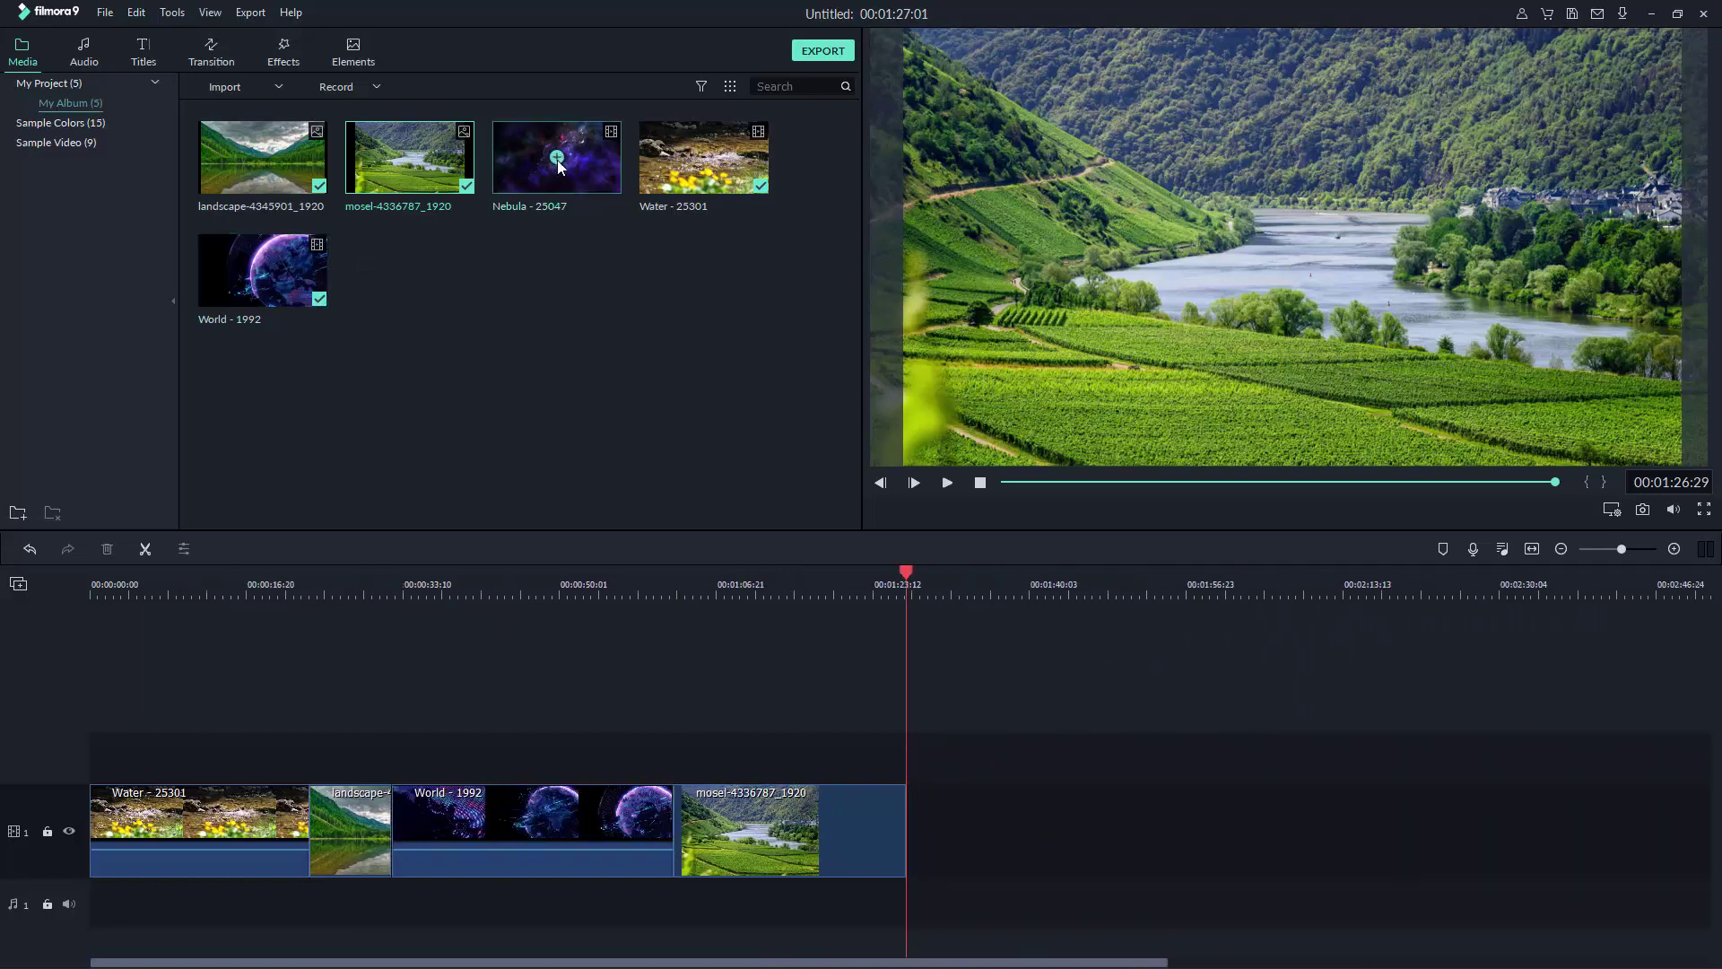
click(559, 160)
click(559, 162)
drag(1192, 582, 994, 600)
scroll(322, 652, down, 2)
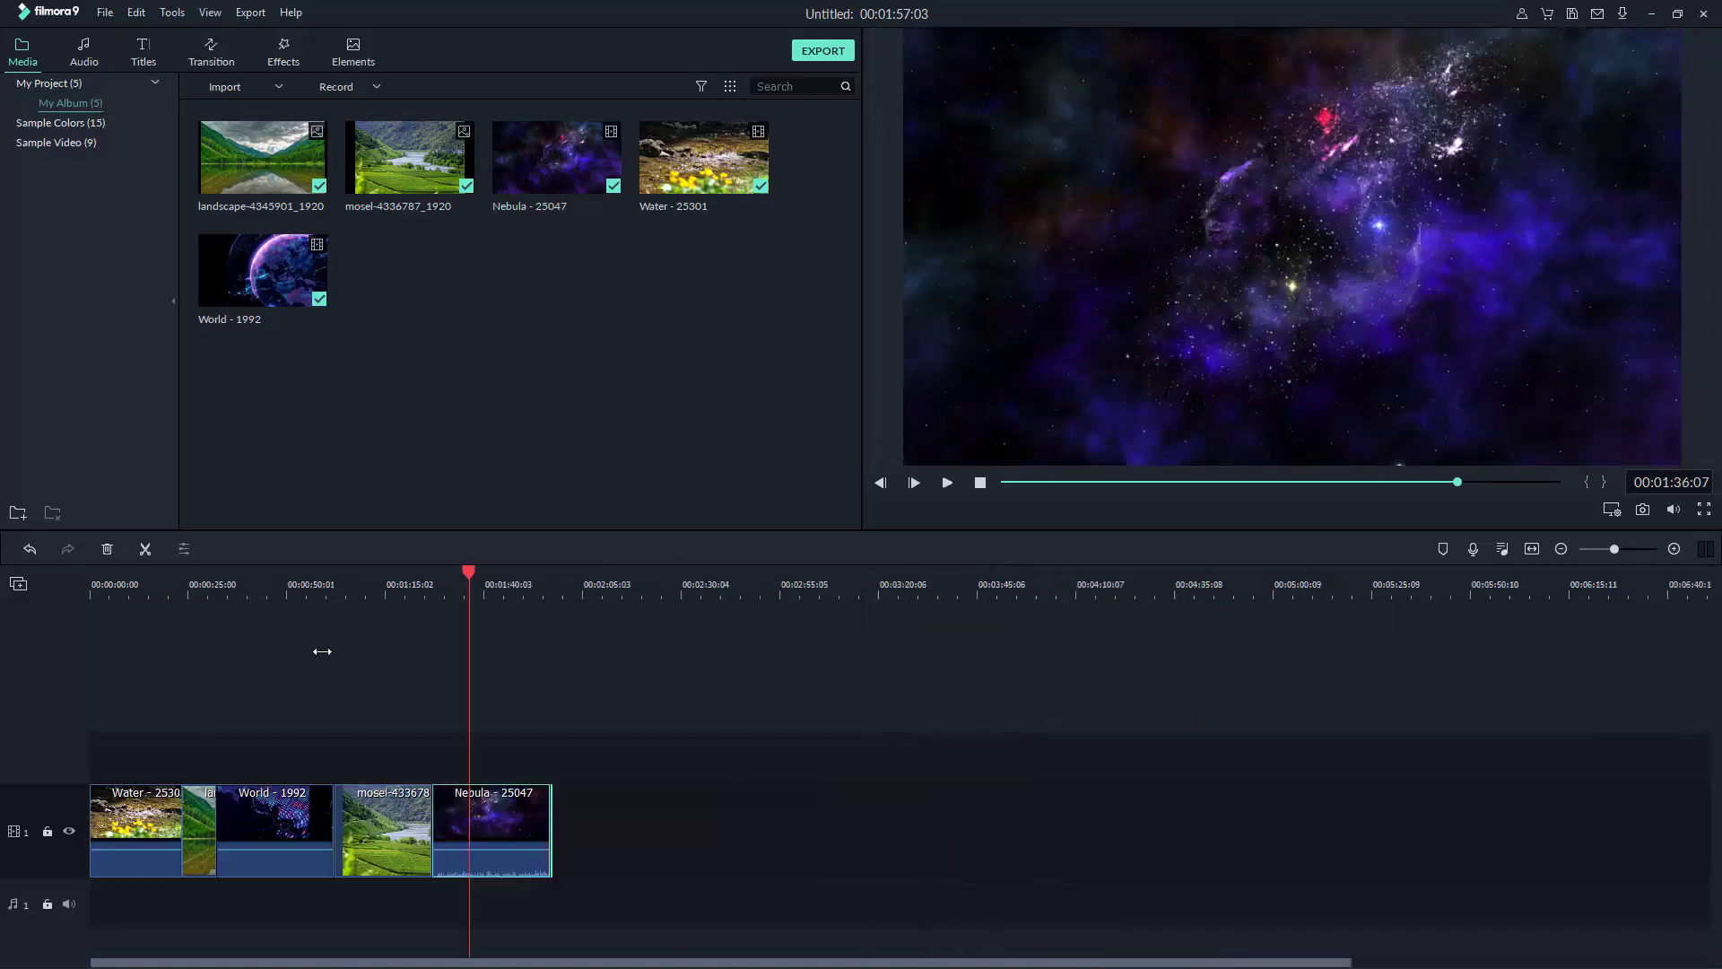
scroll(699, 666, up, 2)
drag(696, 573, 772, 724)
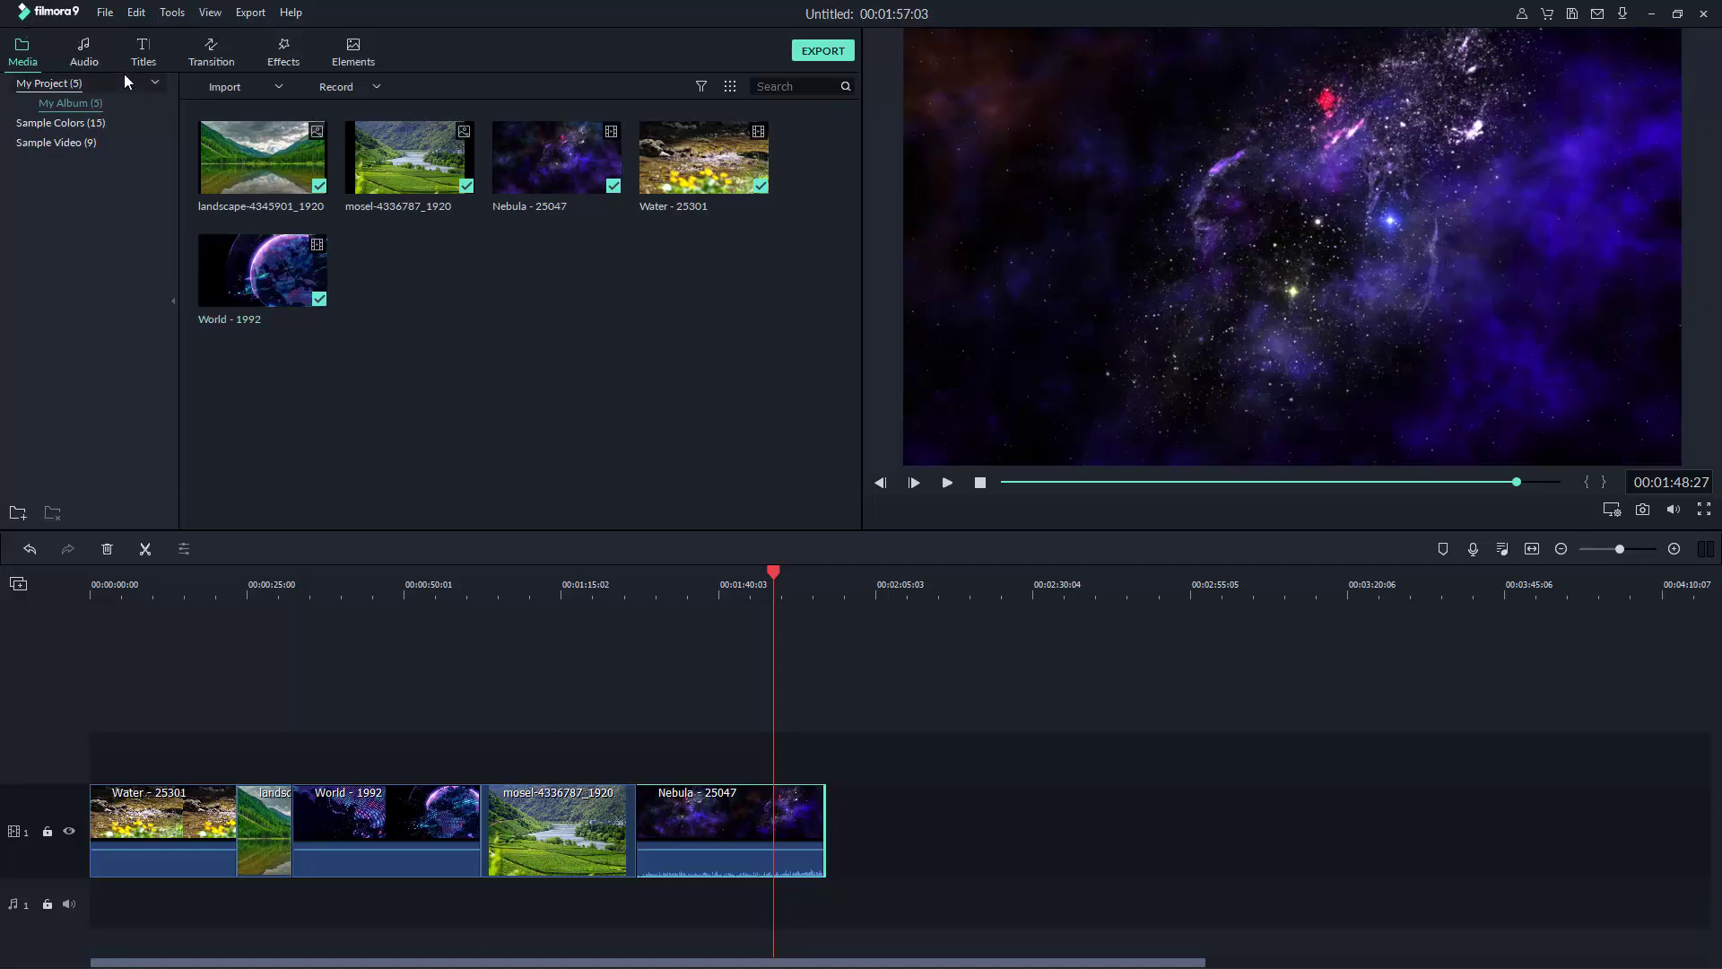
- Save the project as "test project" in the Projects folder
click(105, 12)
click(176, 154)
text(test)
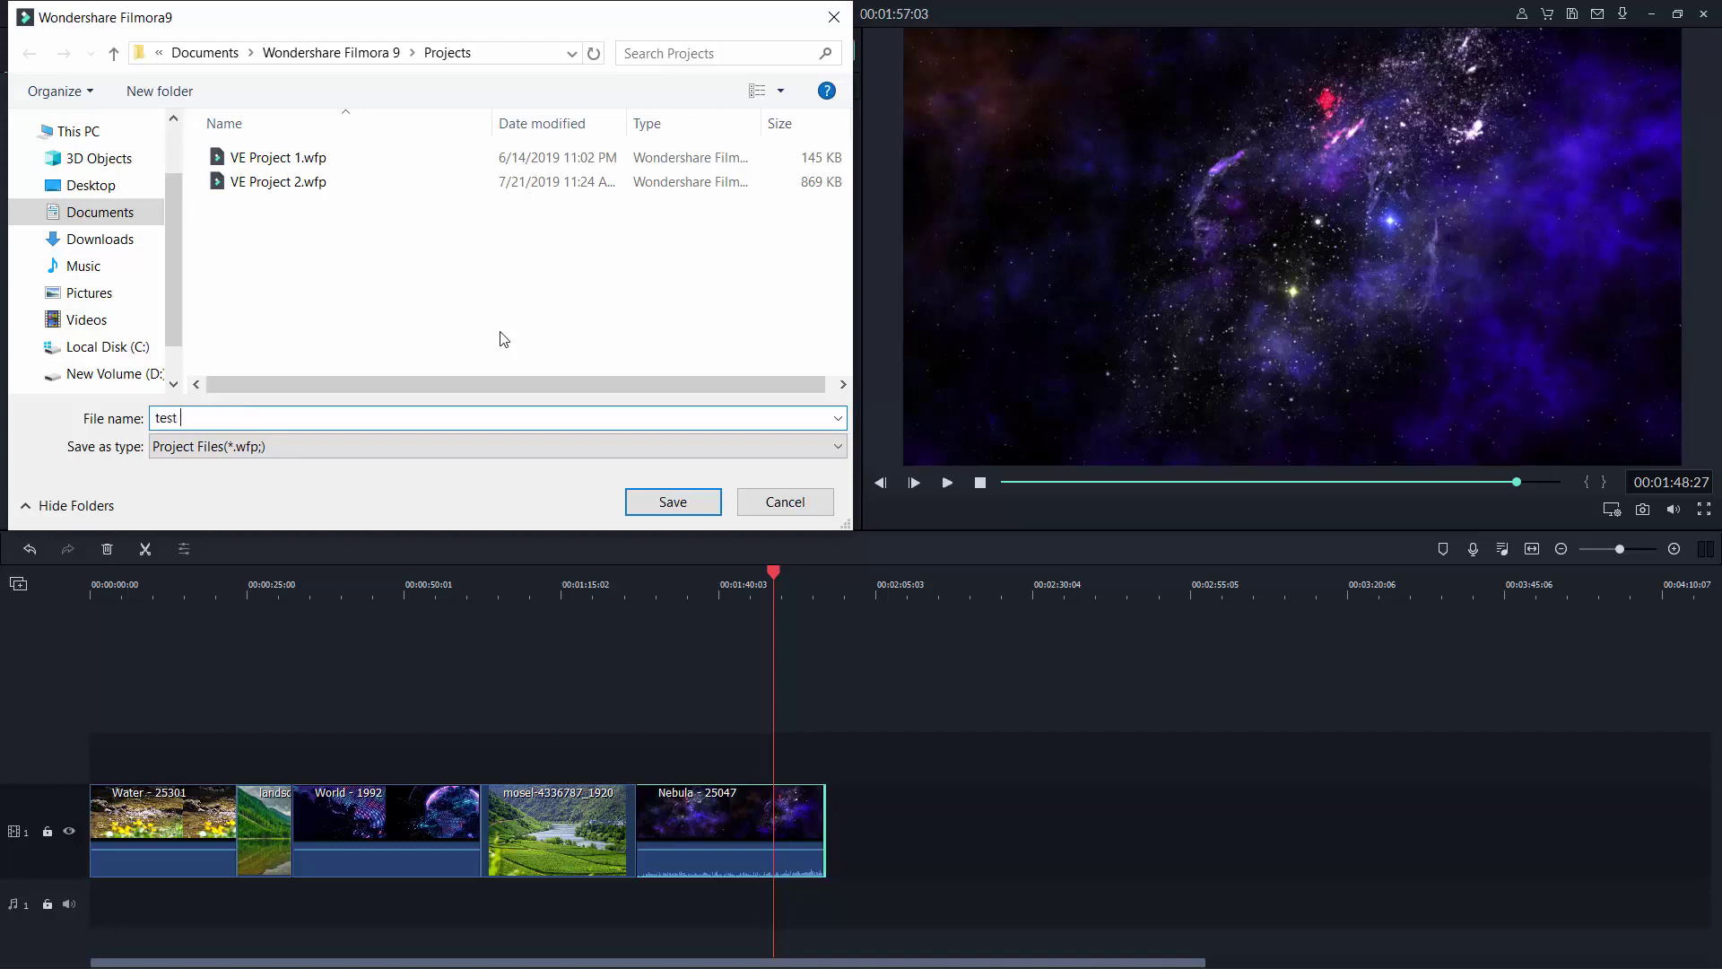
text( project)
key(Return)
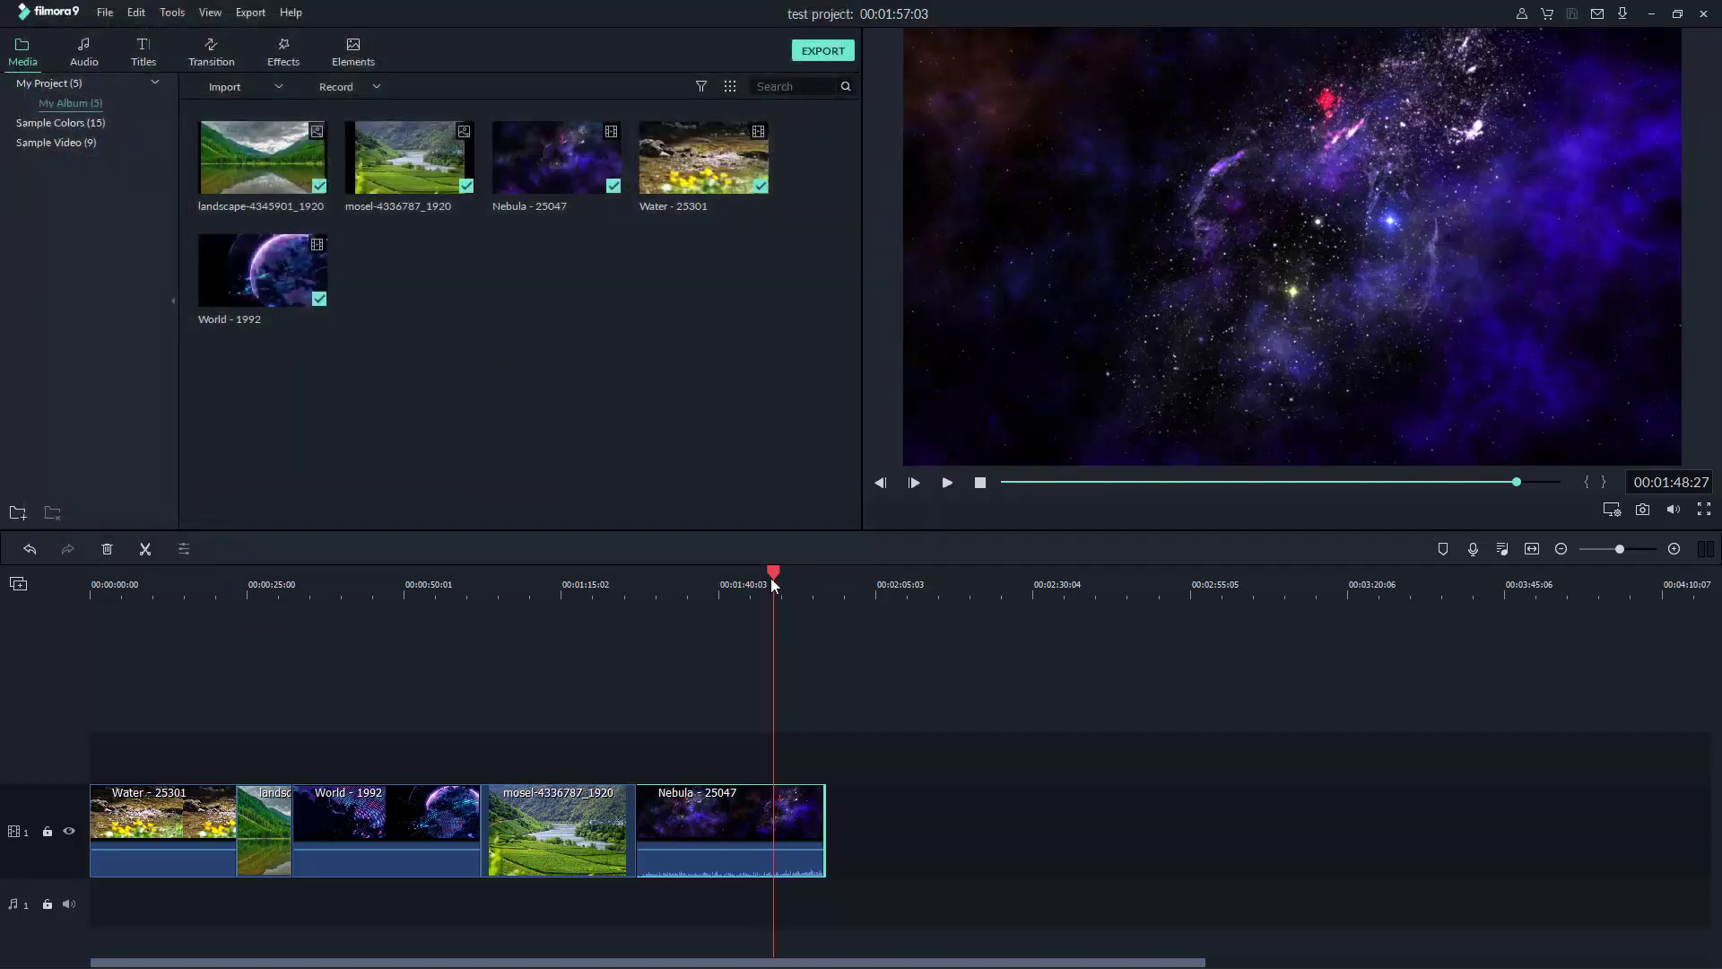
- Play the sequence from 00:00:14:03 in the Water clip, scrub the preview position, and stop playback
drag(771, 578, 180, 623)
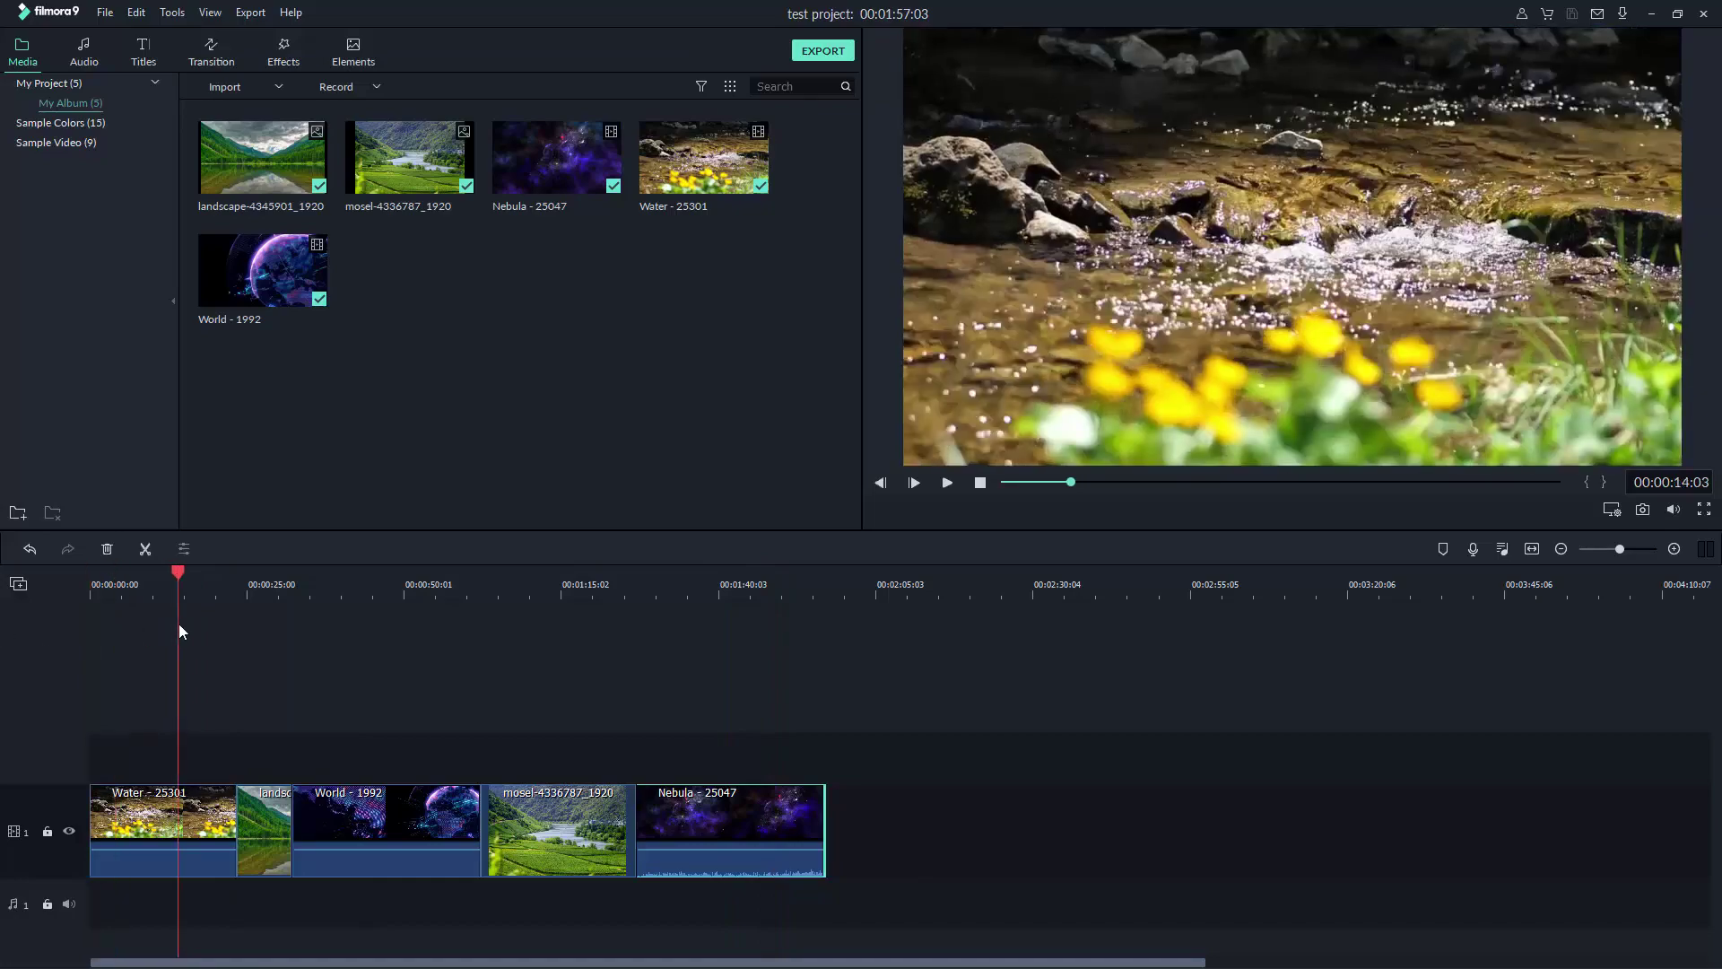
key(space)
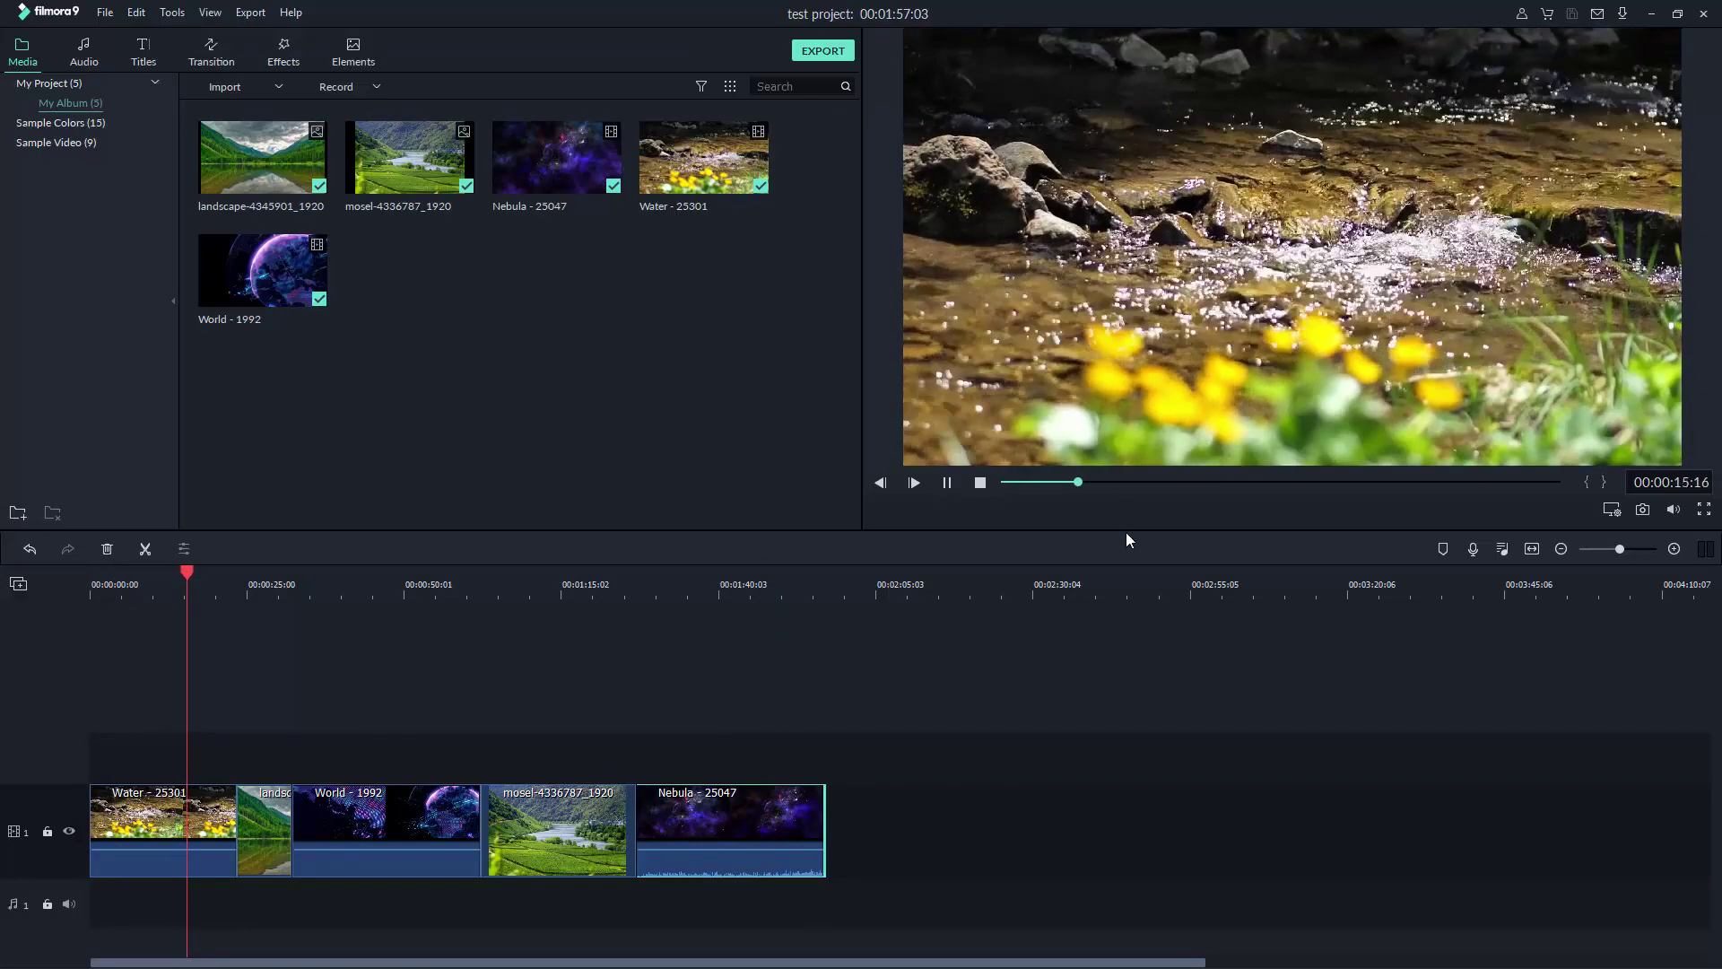
click(1092, 482)
drag(1093, 483, 1063, 508)
key(space)
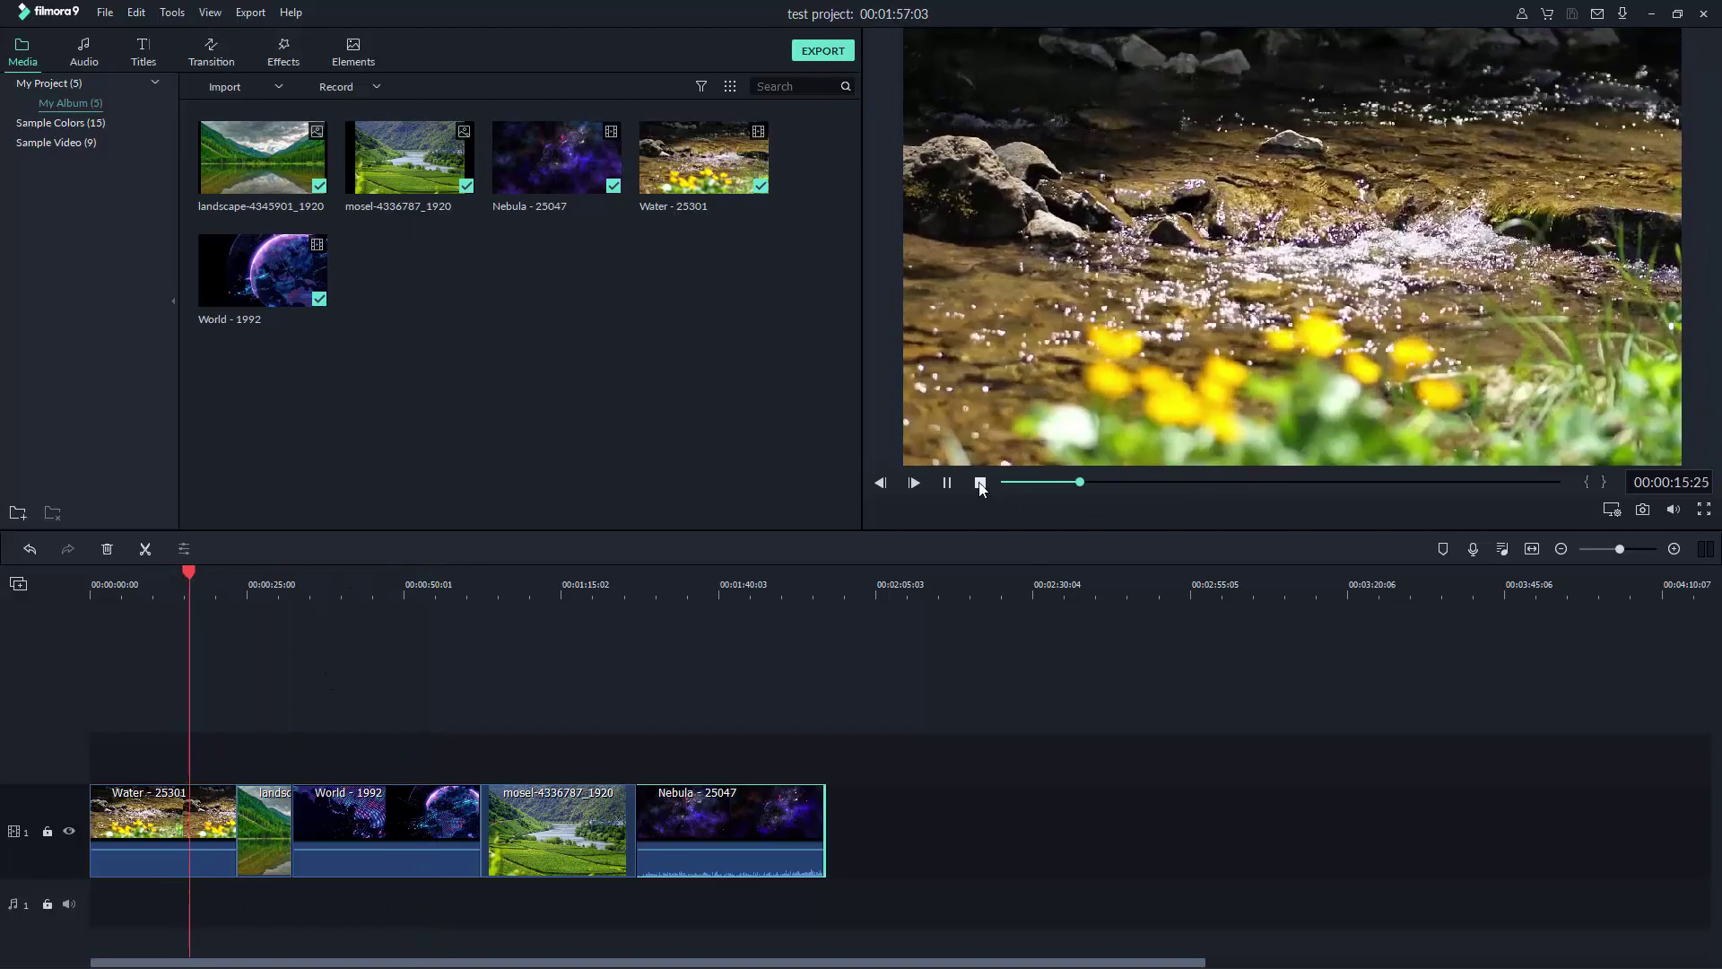
key(ctrl+slash)
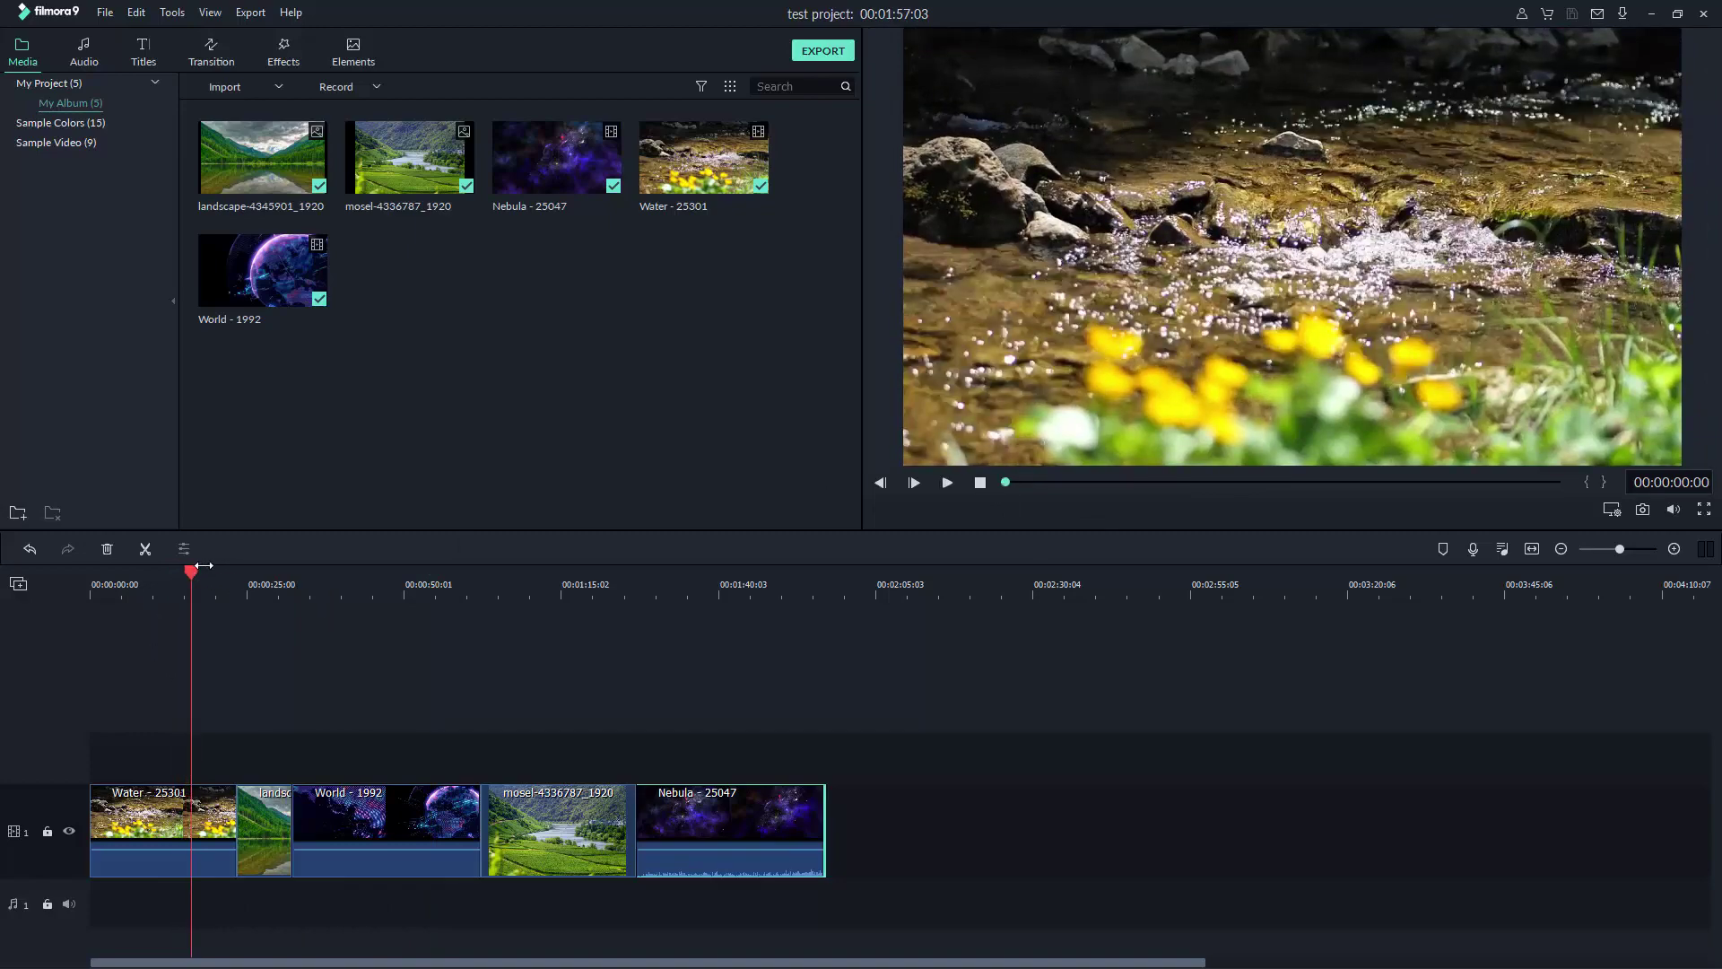
- Browse the transition library, looking through the All and Basic categories
scroll(204, 565, up, 6)
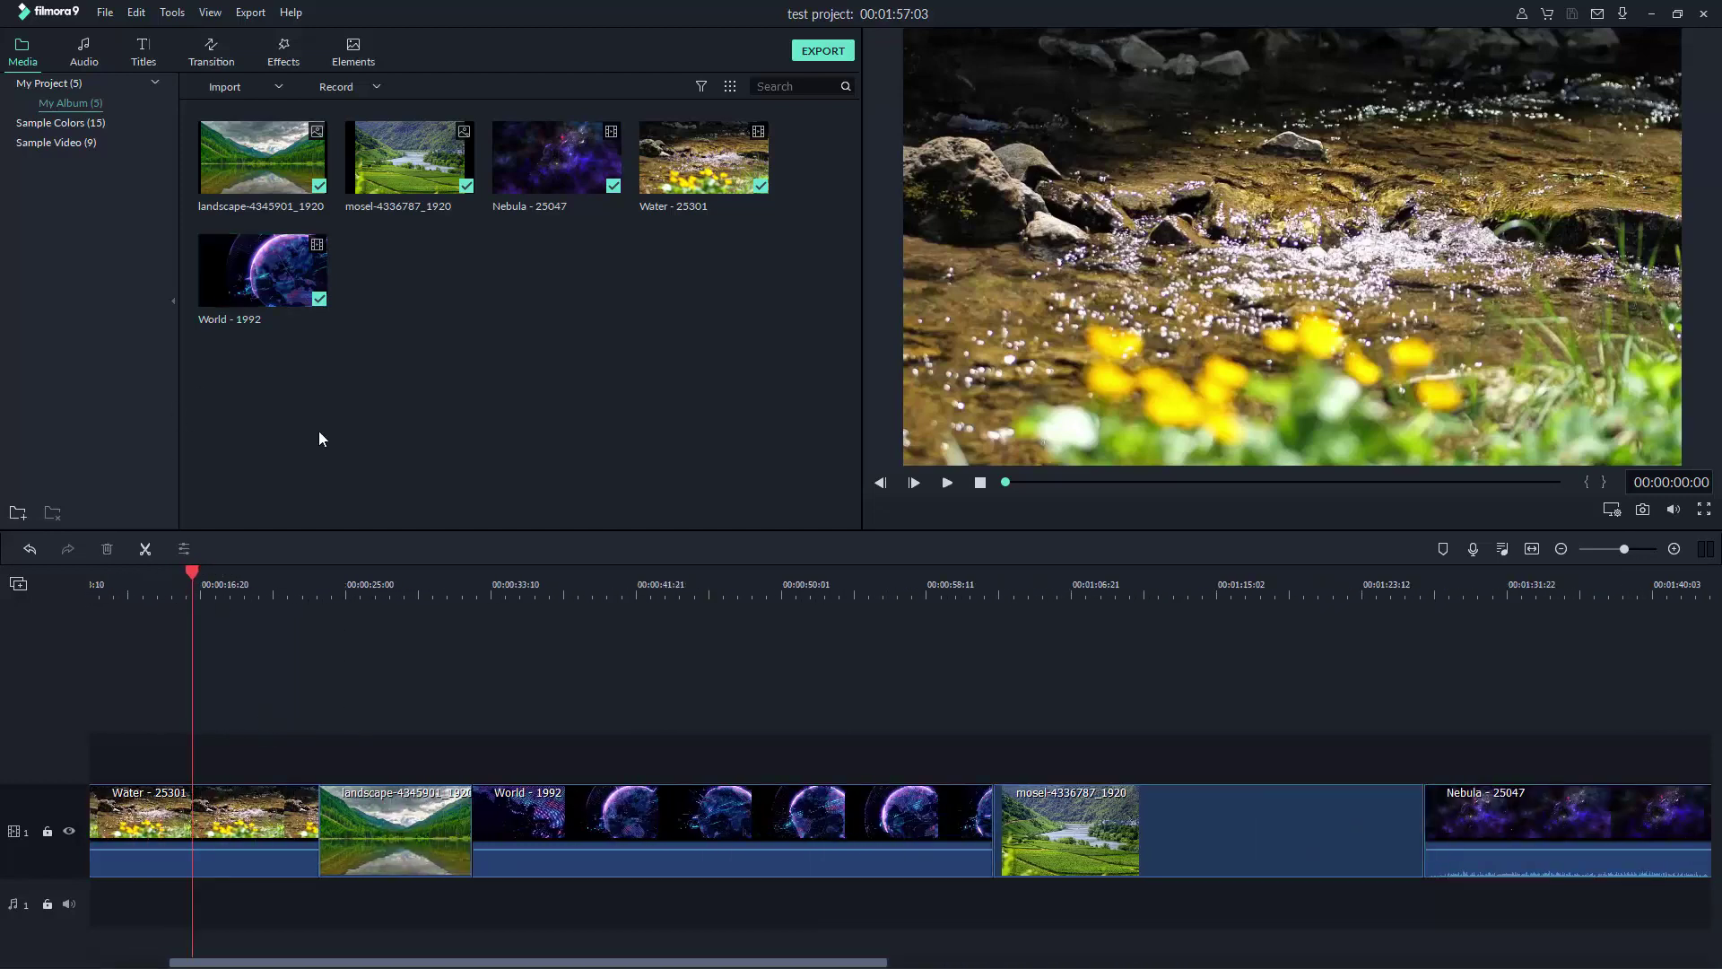
click(215, 54)
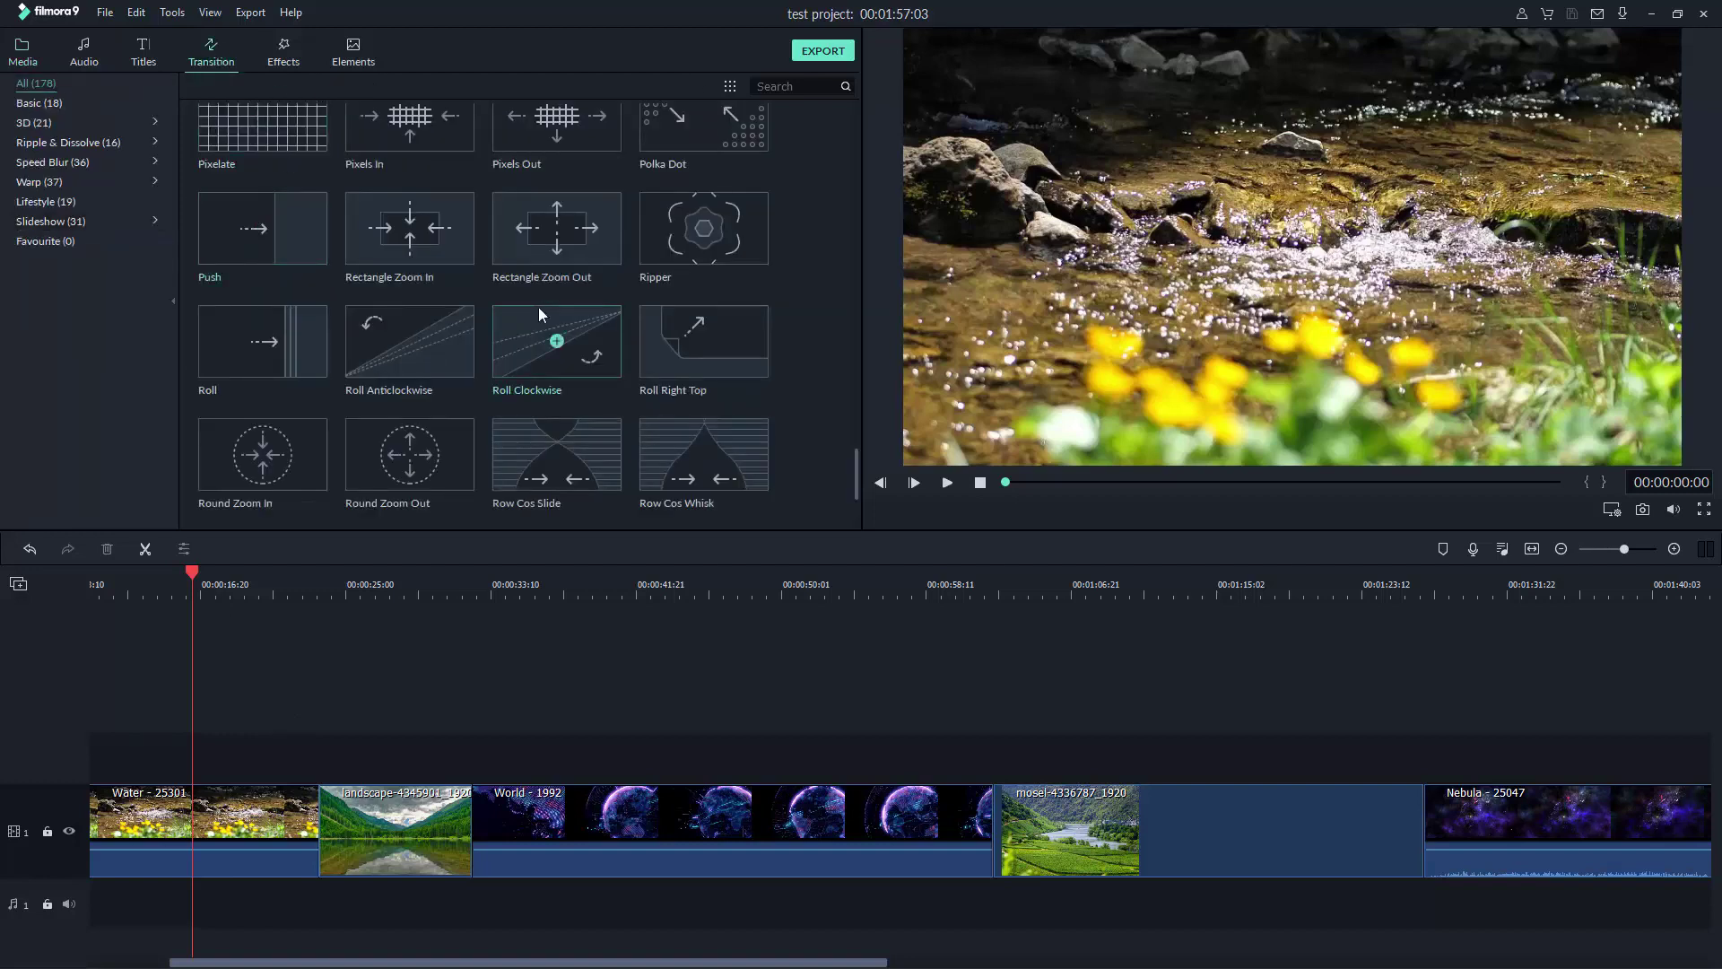
scroll(539, 307, up, 15)
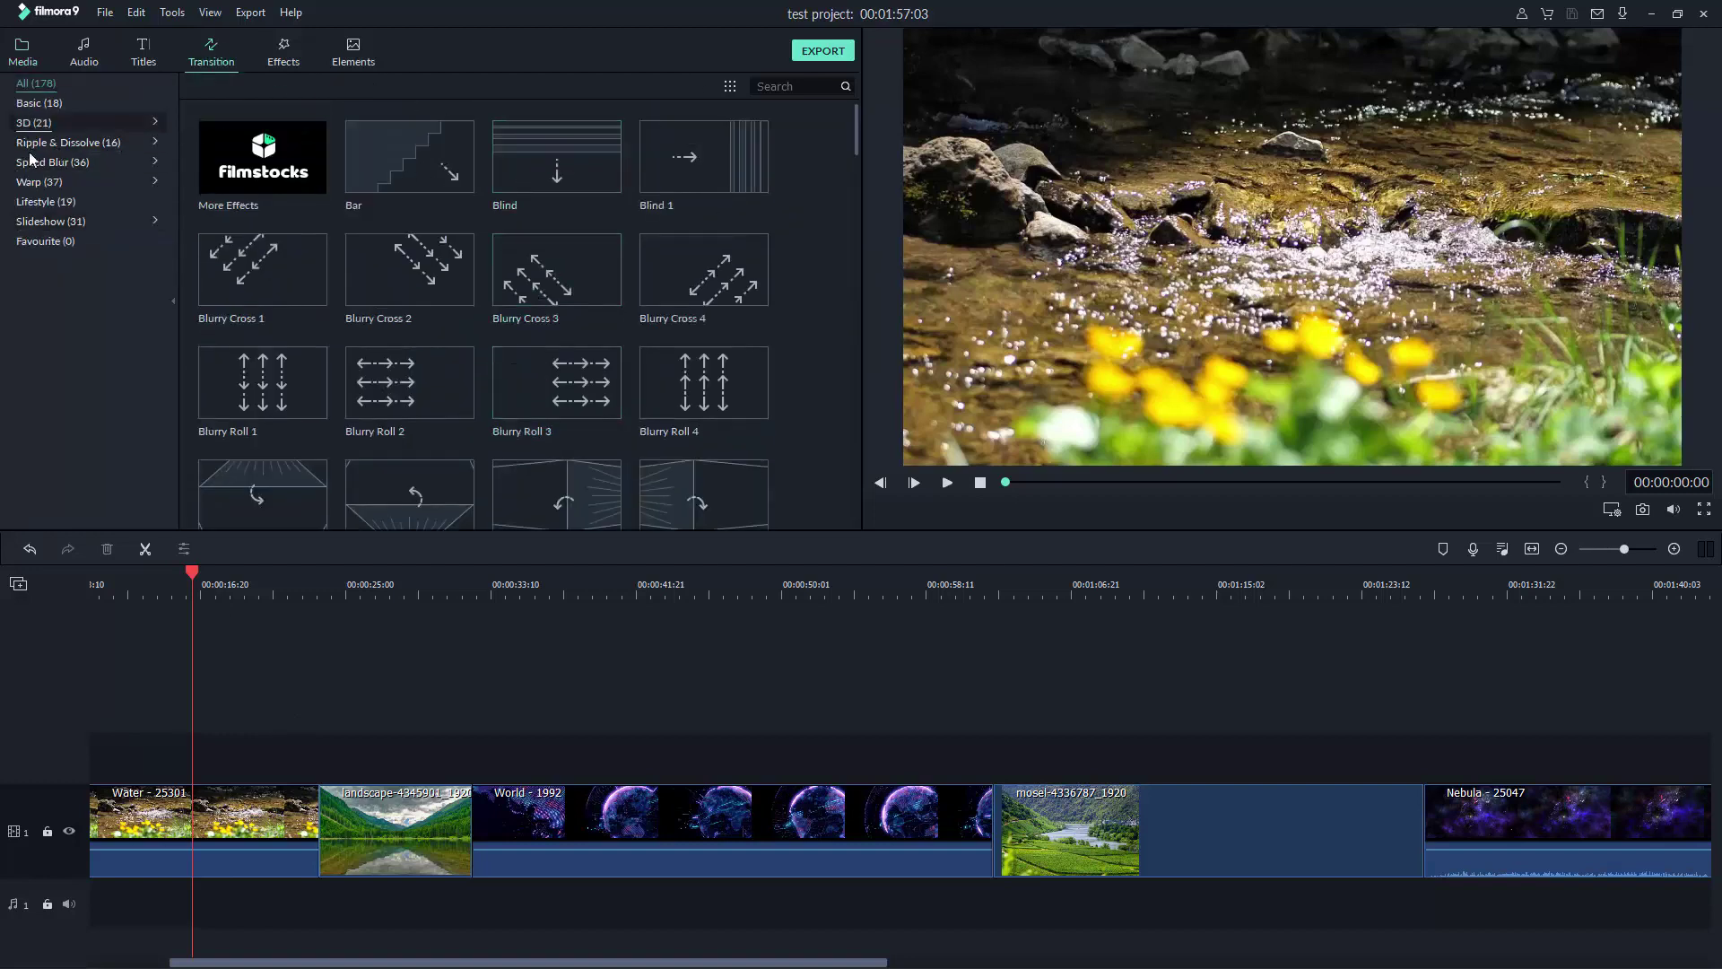
click(45, 103)
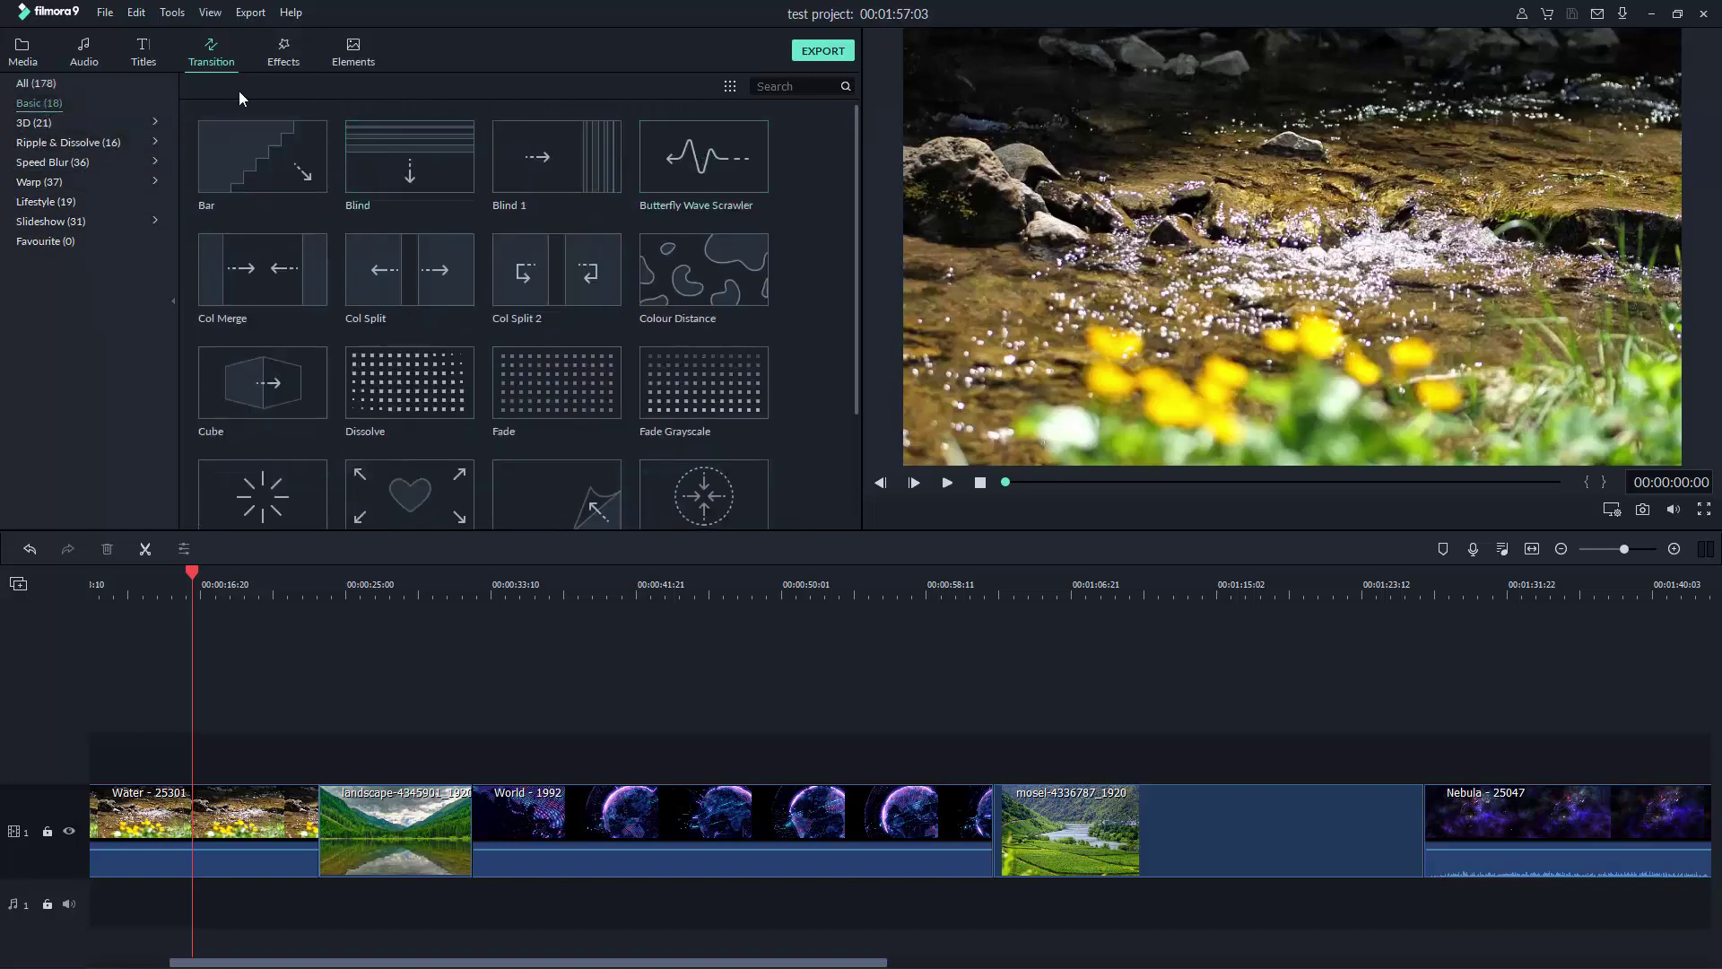
click(36, 85)
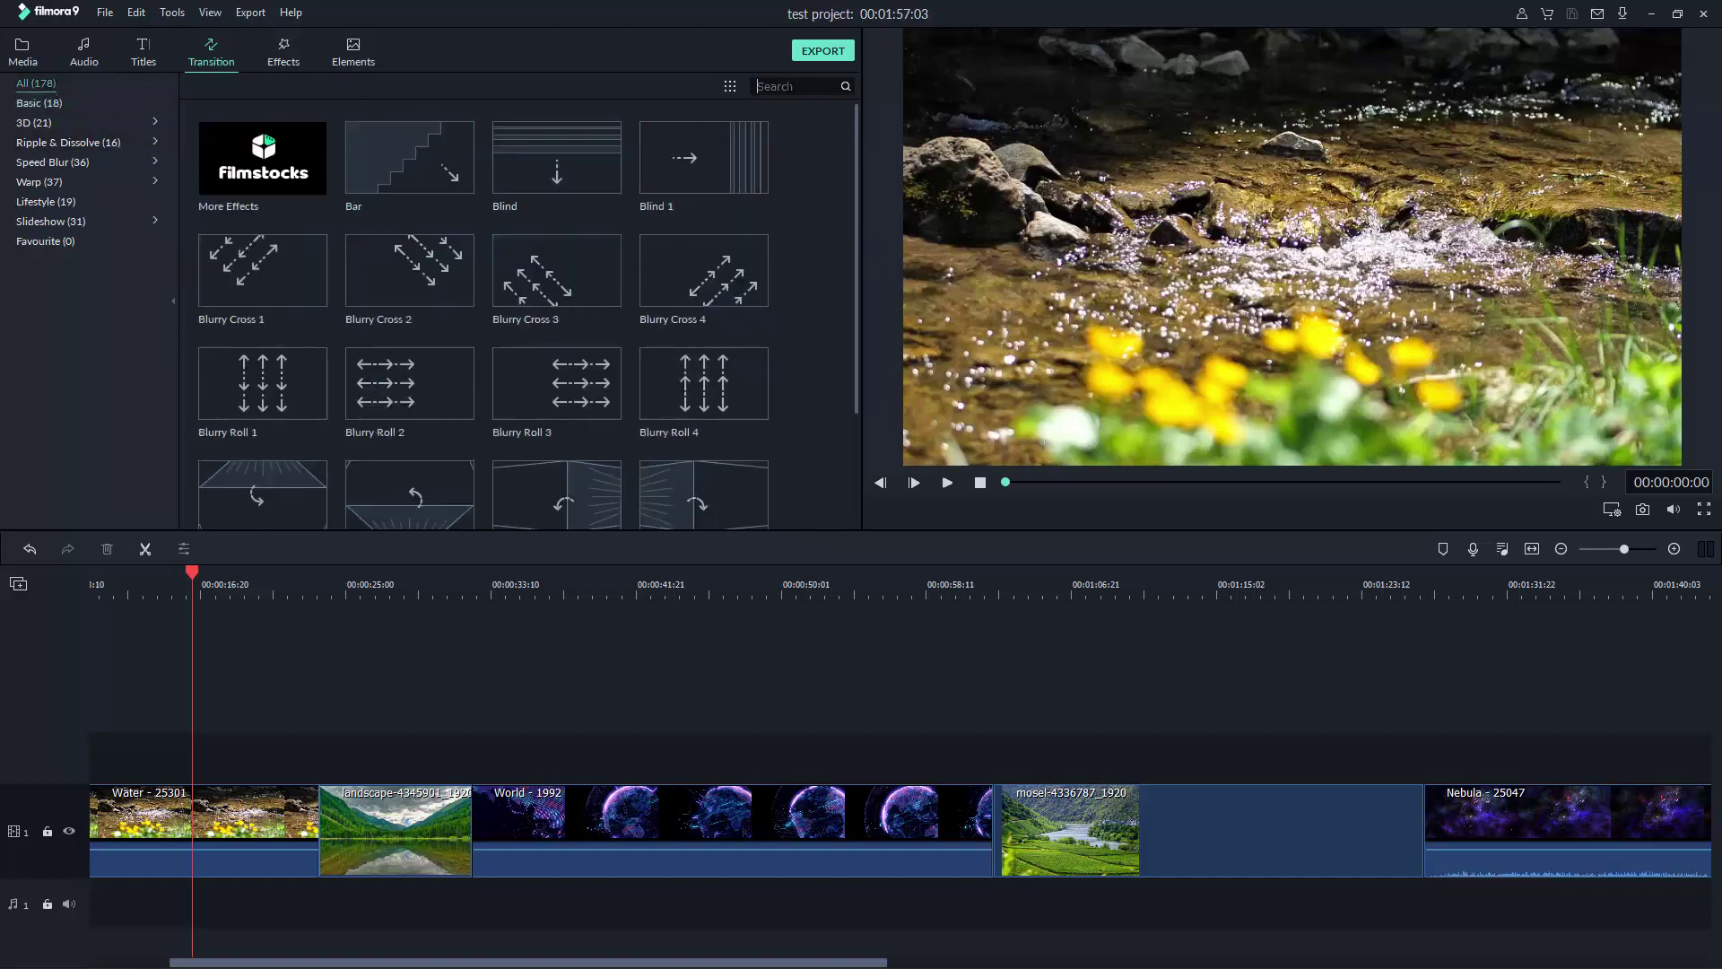
- Search the transitions for "fa" and apply Fade at the cut between the Water clip and the landscape image
click(758, 86)
text(fa)
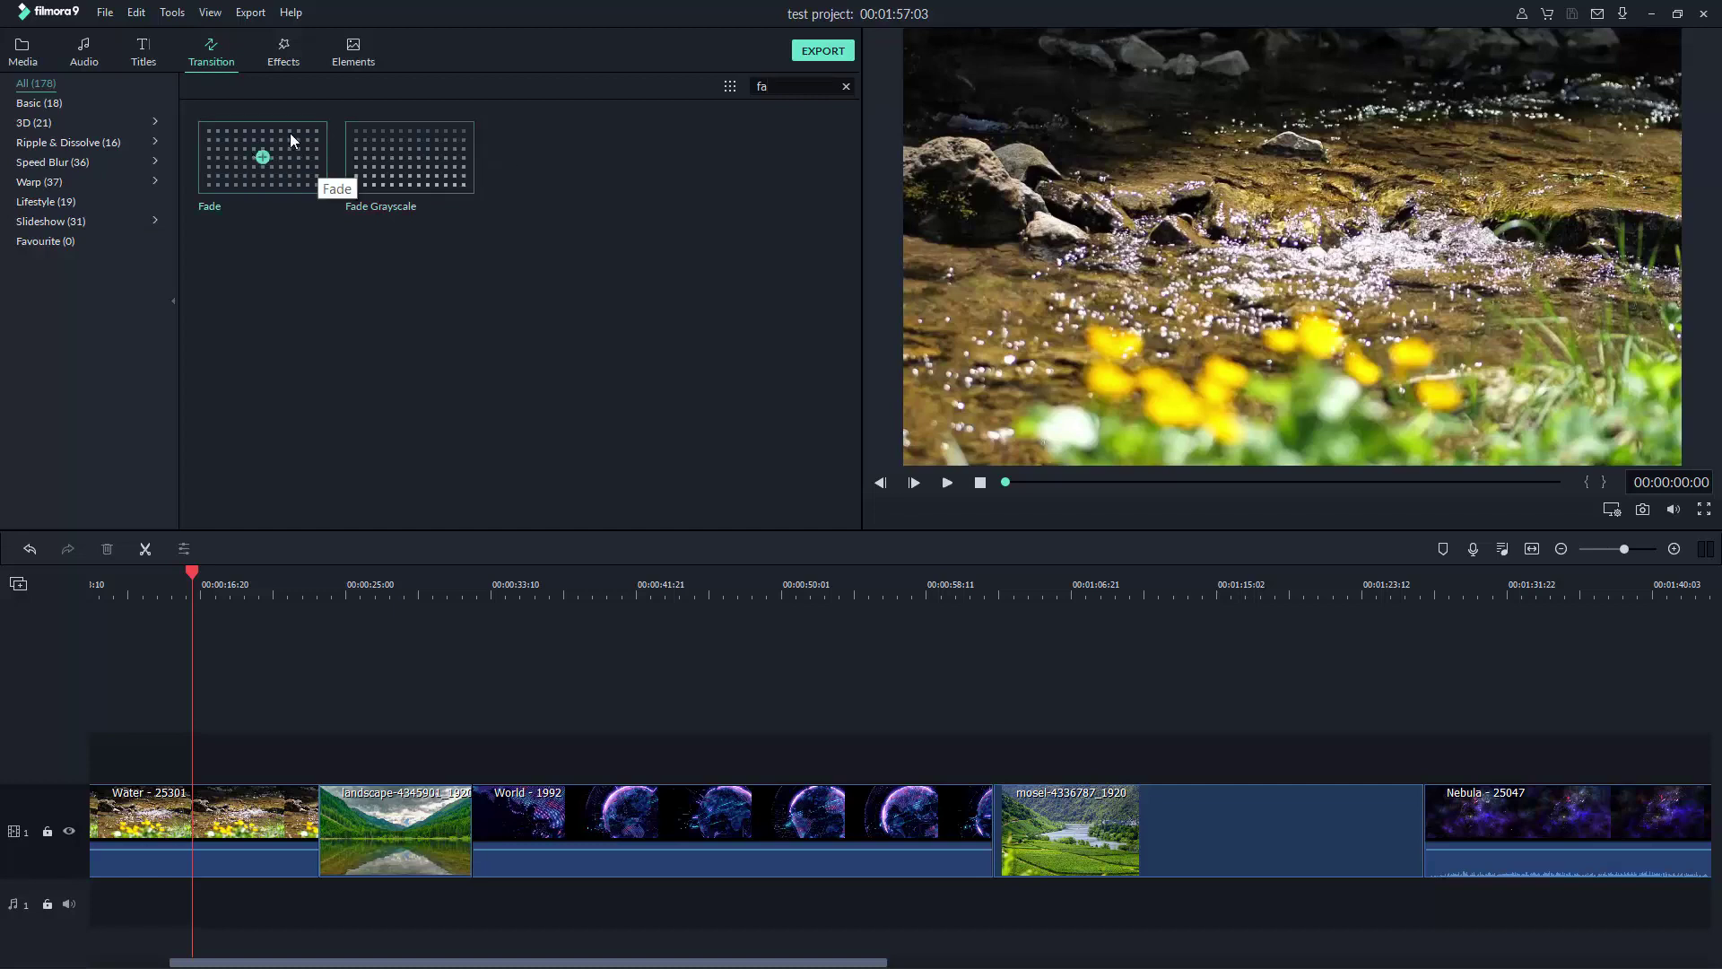
drag(292, 143, 315, 826)
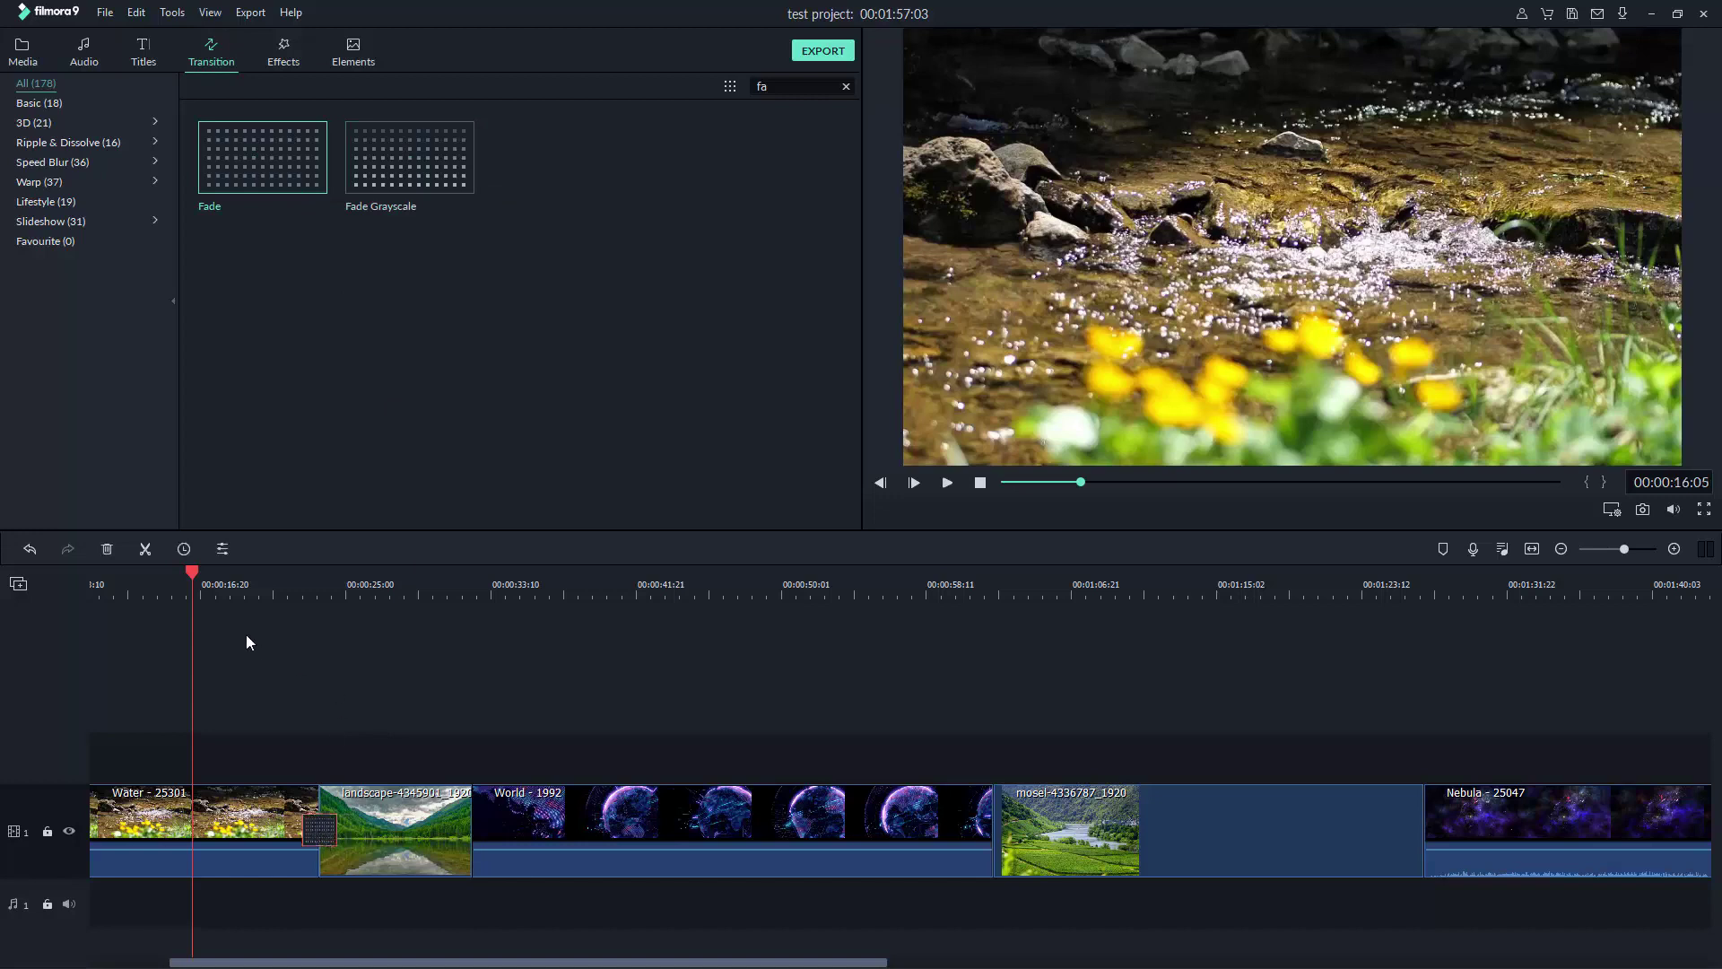
- Undo the Fade transition and apply Fade again at the cut between the Water clip and the landscape image
drag(202, 581, 294, 585)
mouse_move(265, 154)
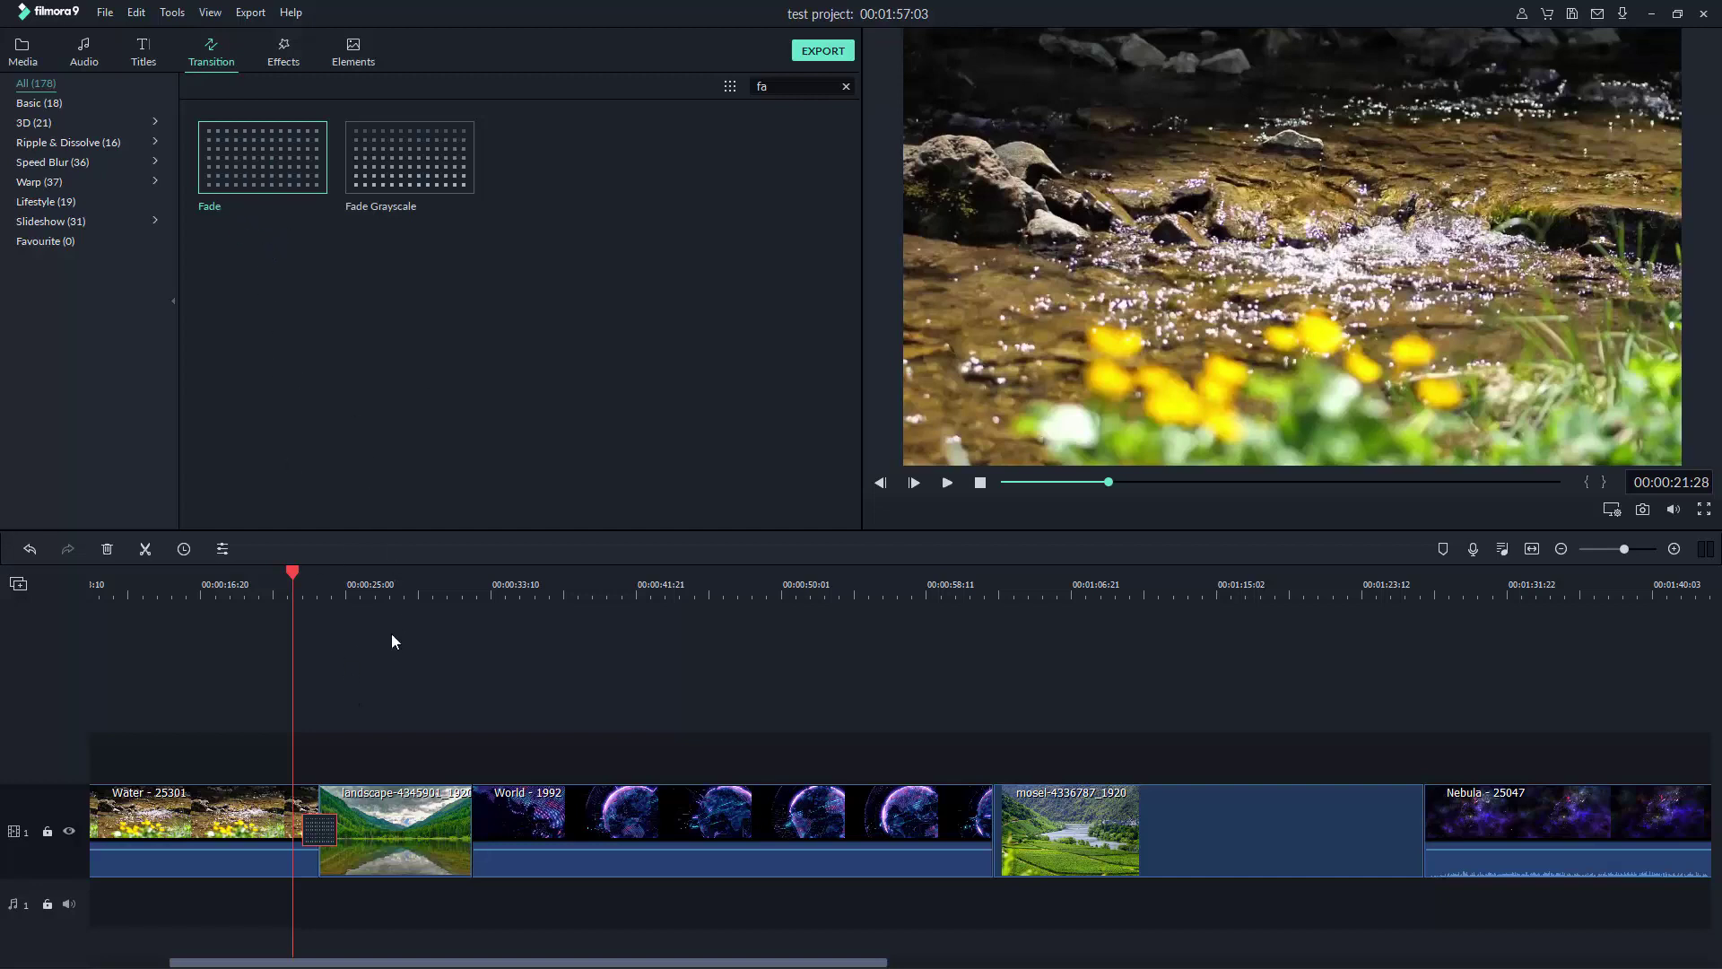
key(ctrl+z)
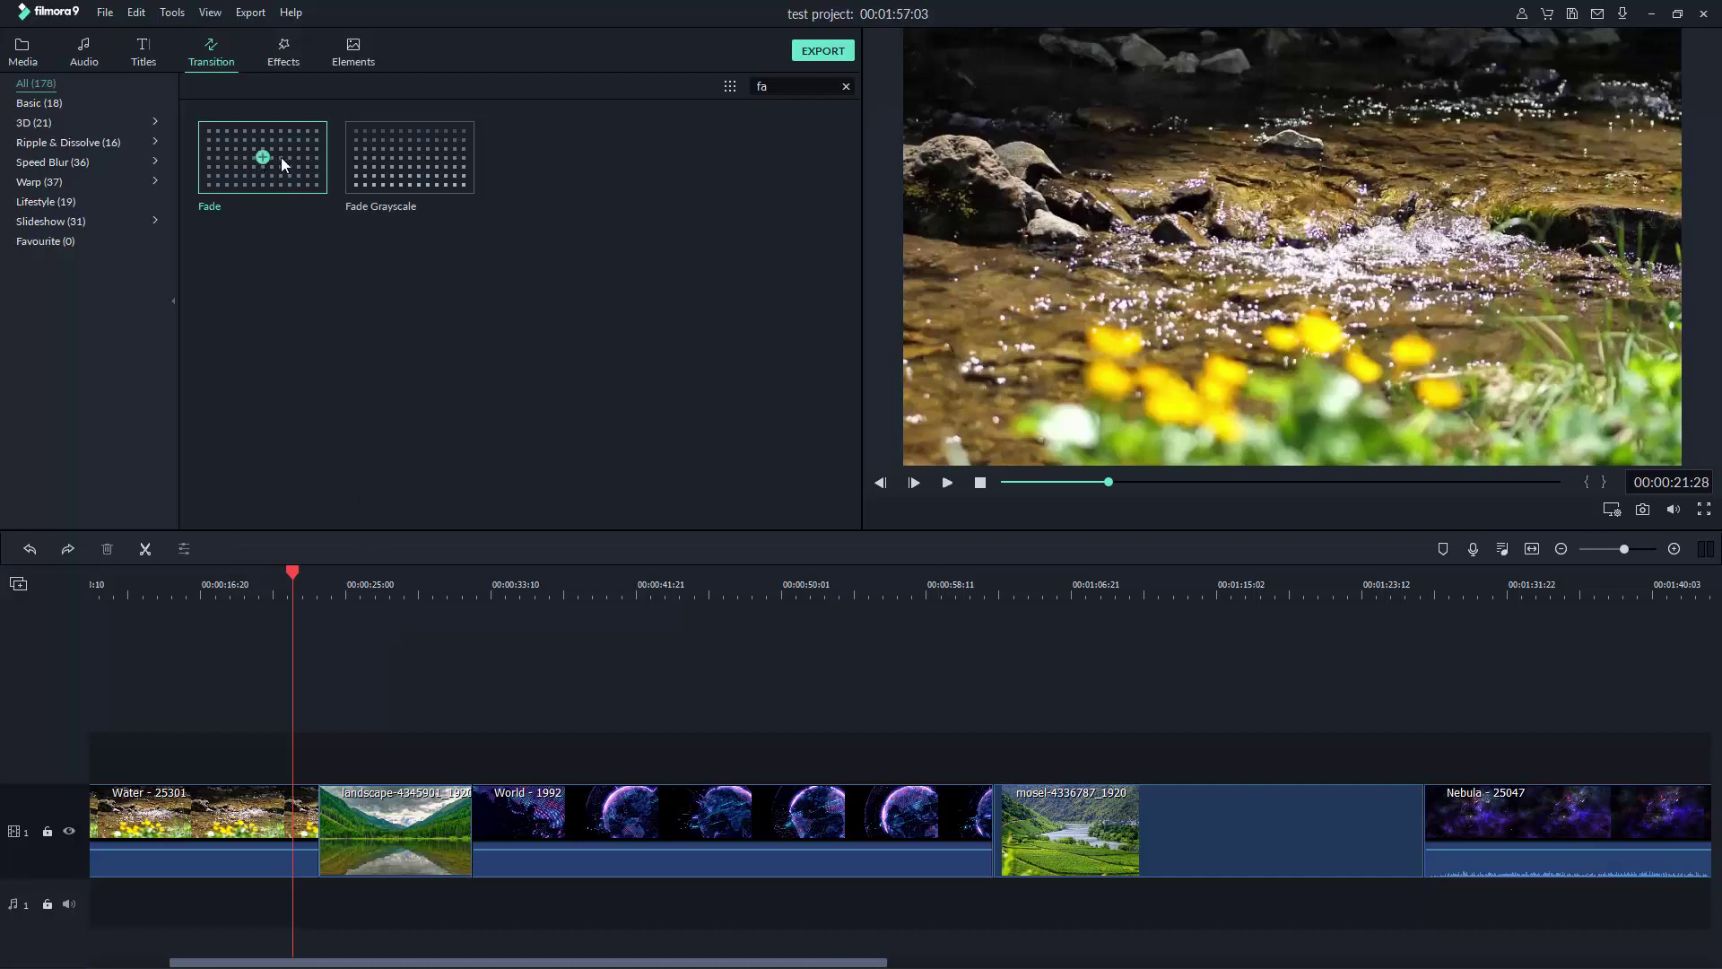
drag(280, 139, 314, 827)
- Play the sequence from 00:00:22:09 across the Fade transition, replay that passage, and stop playback
click(297, 575)
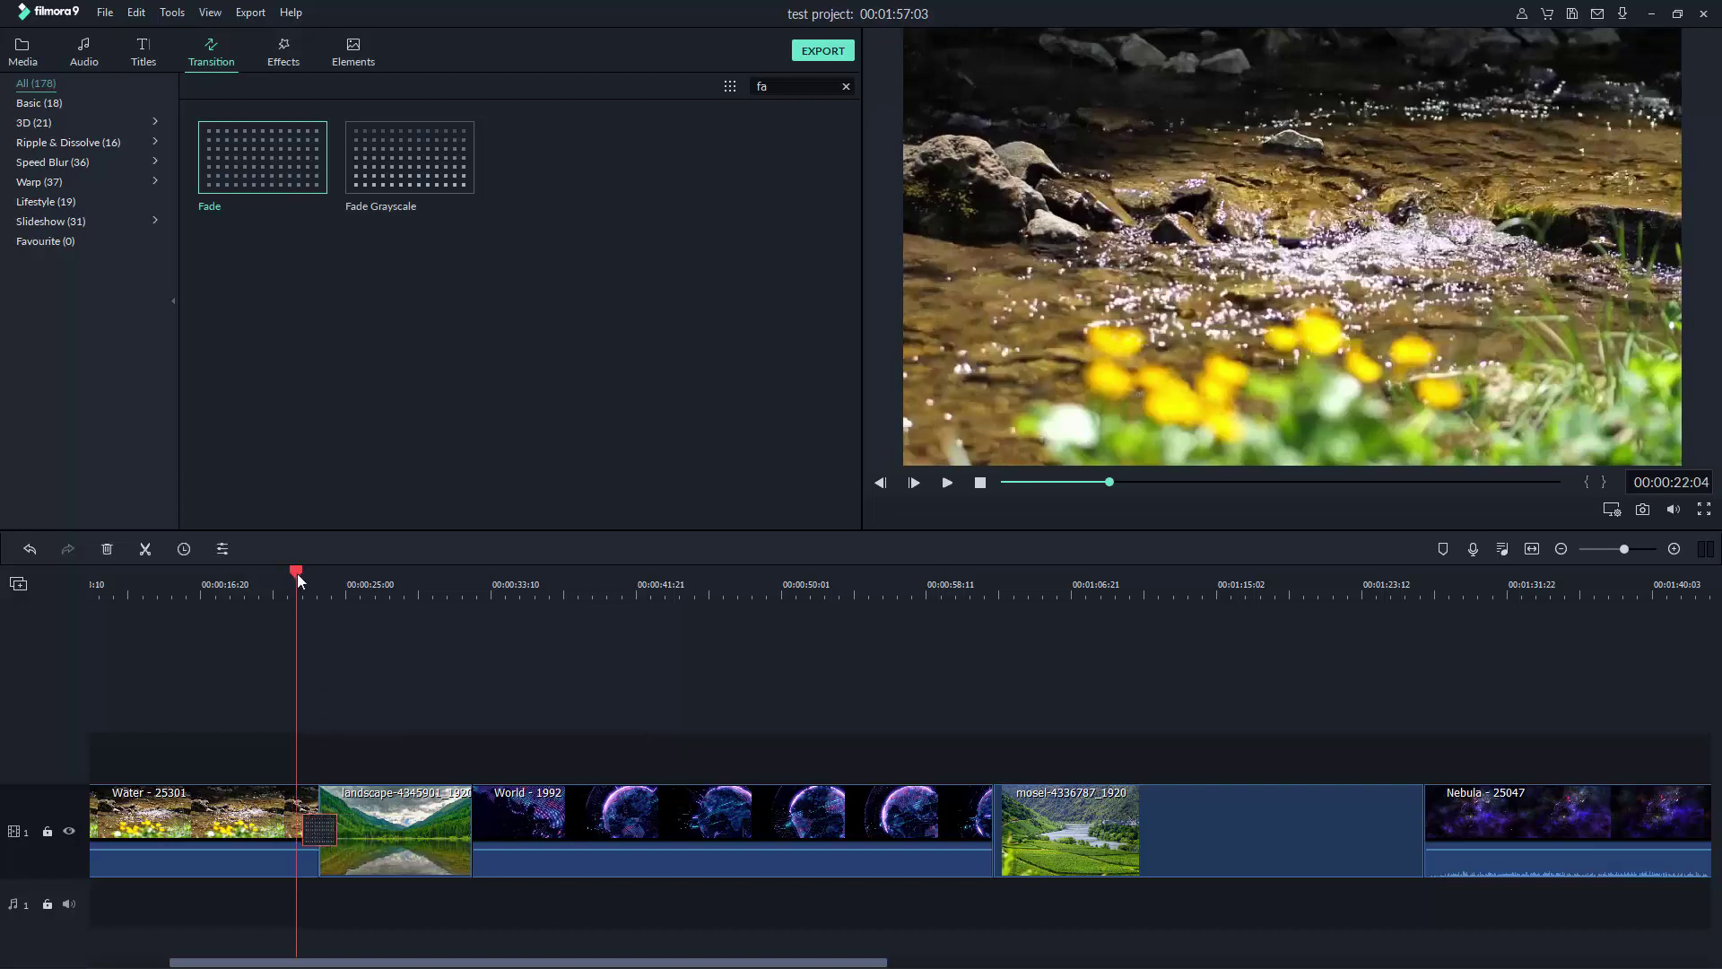
click(300, 573)
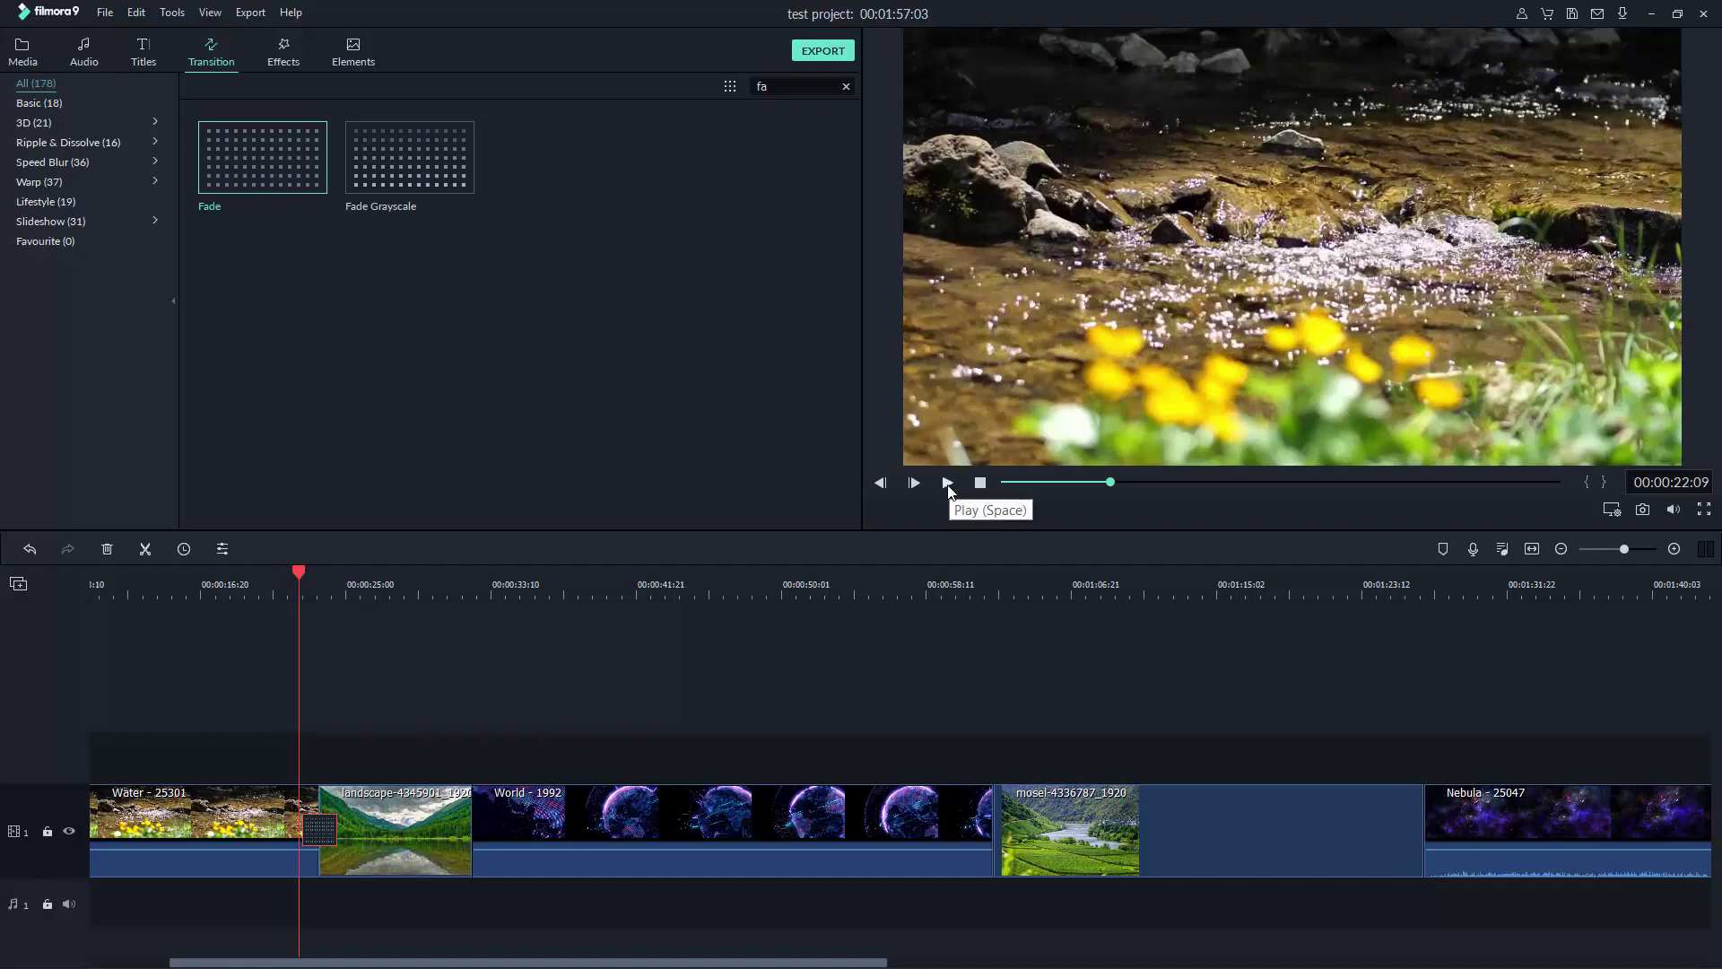
click(914, 482)
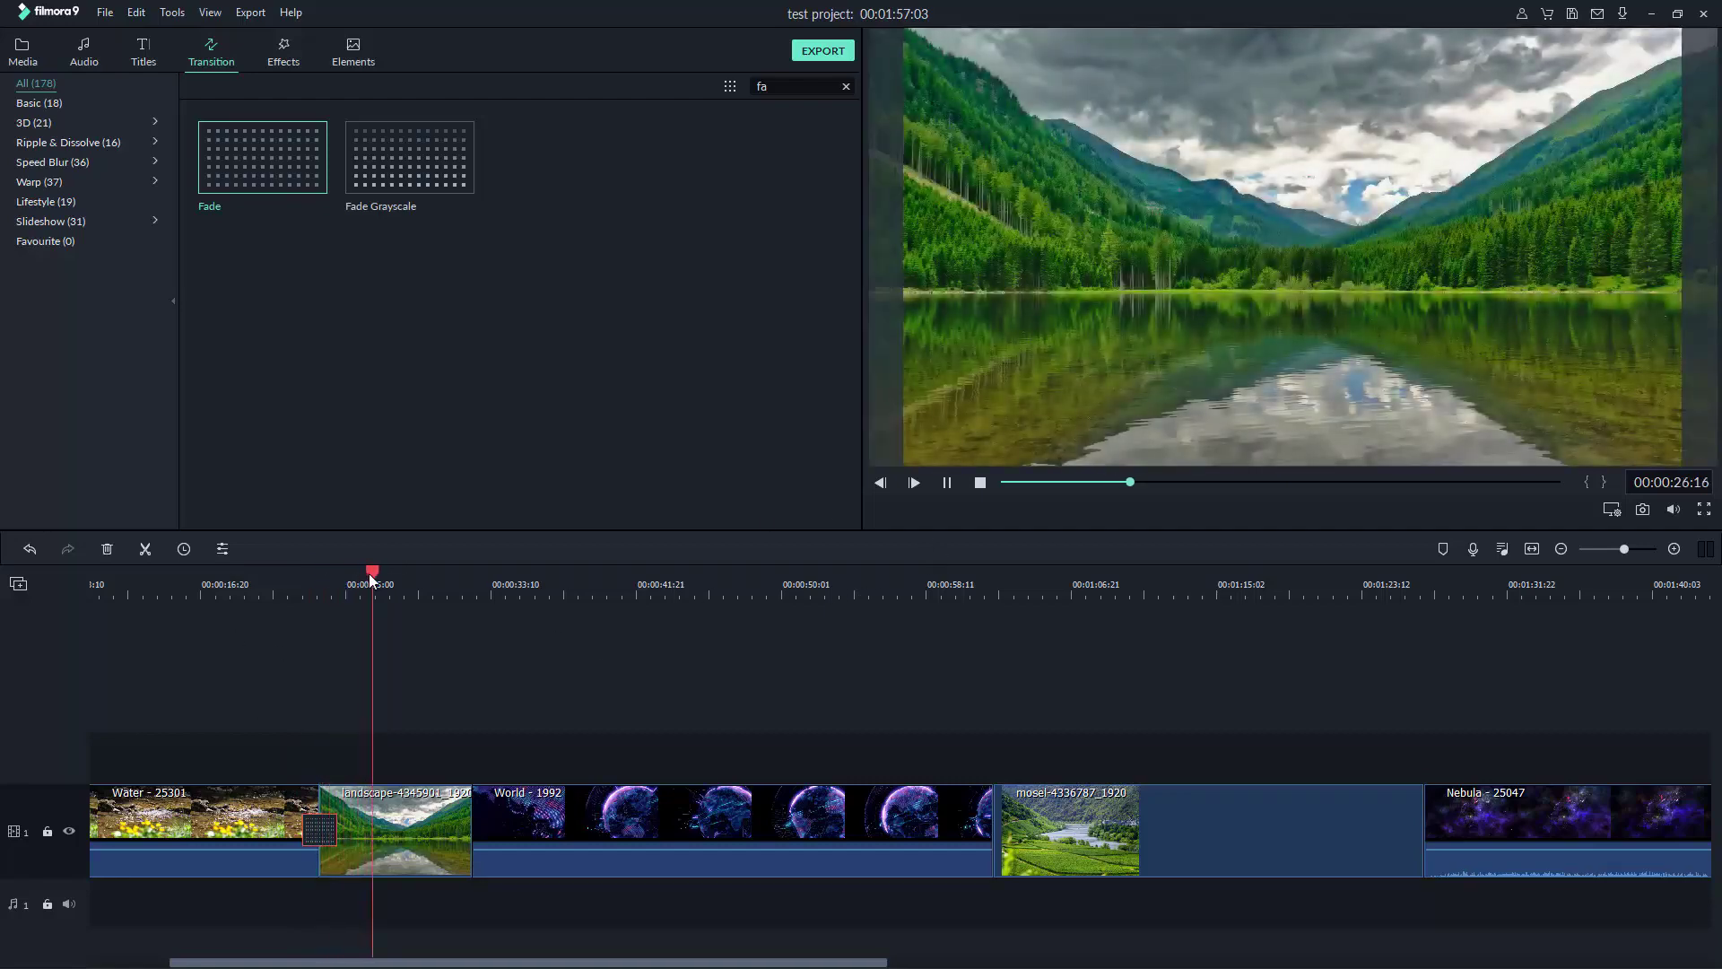
drag(369, 573, 298, 597)
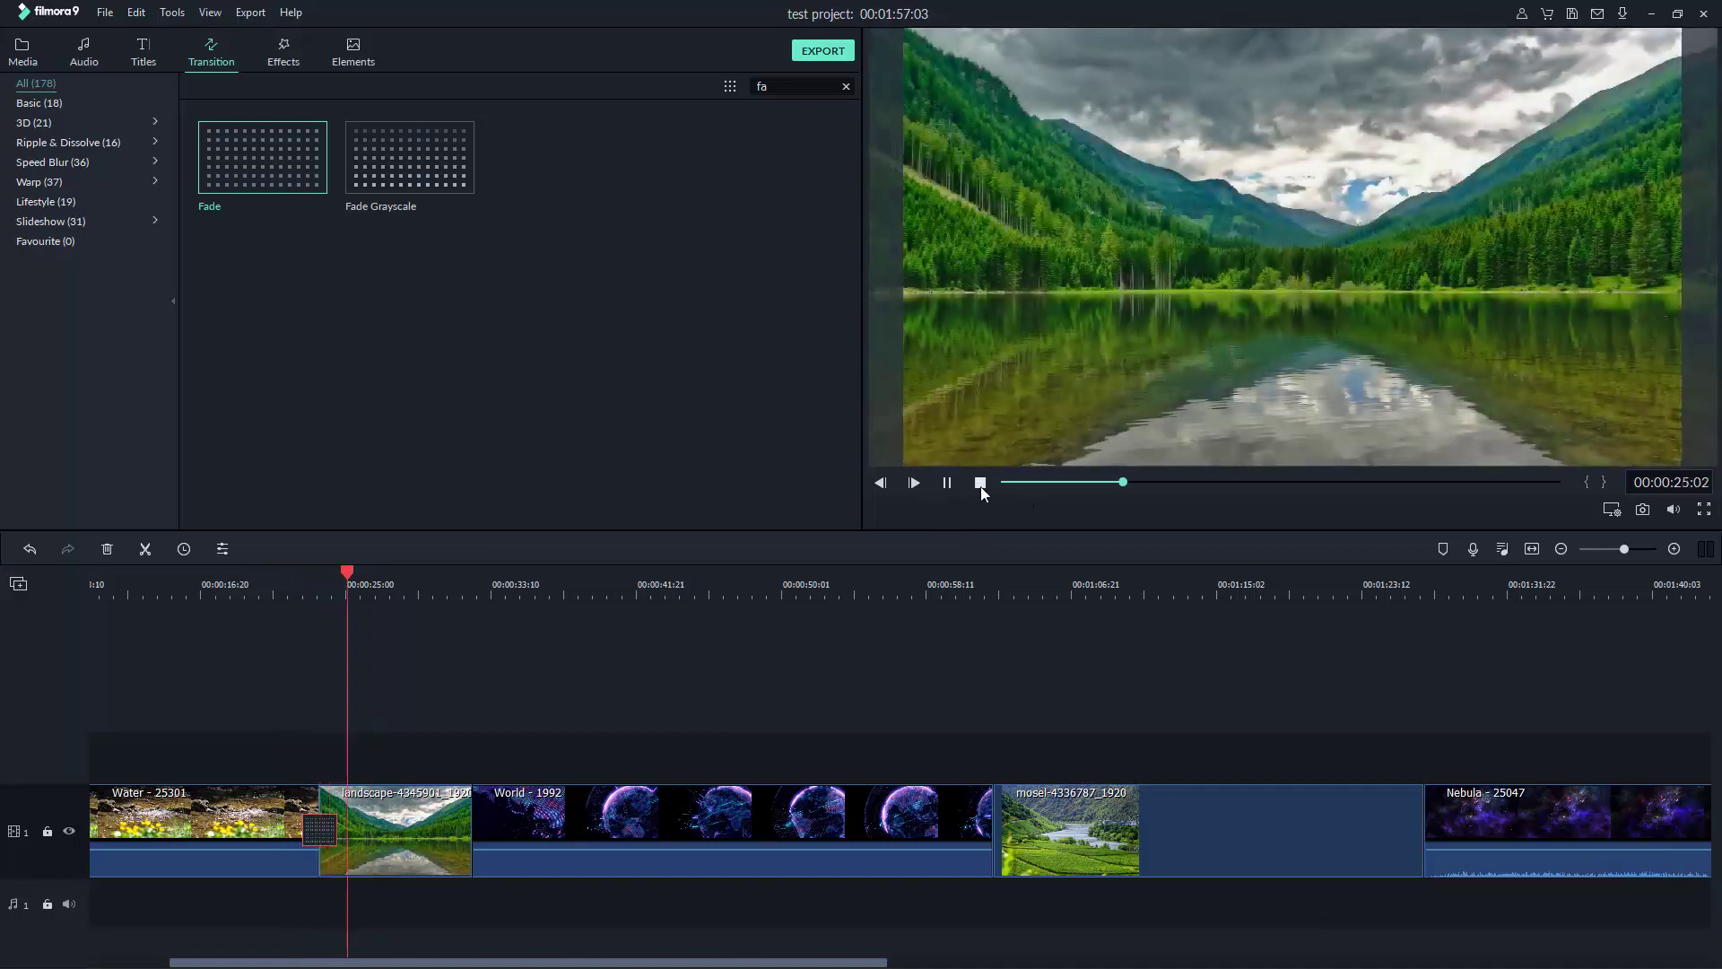
click(981, 485)
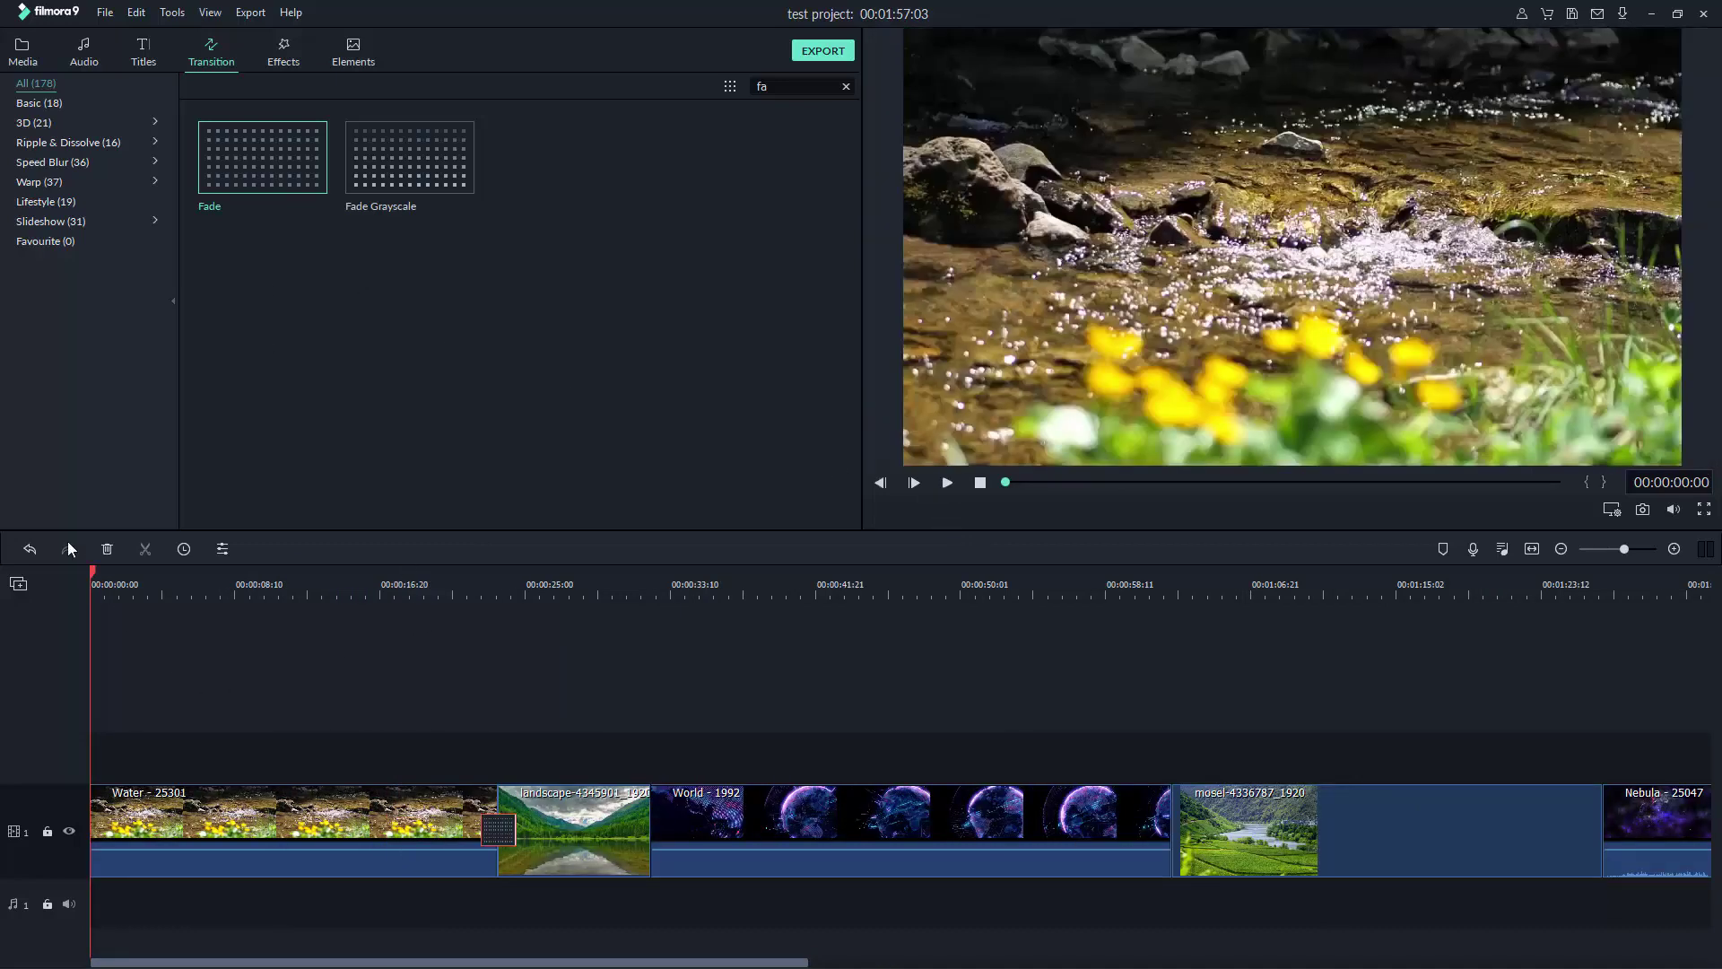
- Place the playhead at 00:00:31:04, clear the transition search, and look through the Basic category
drag(88, 572, 632, 603)
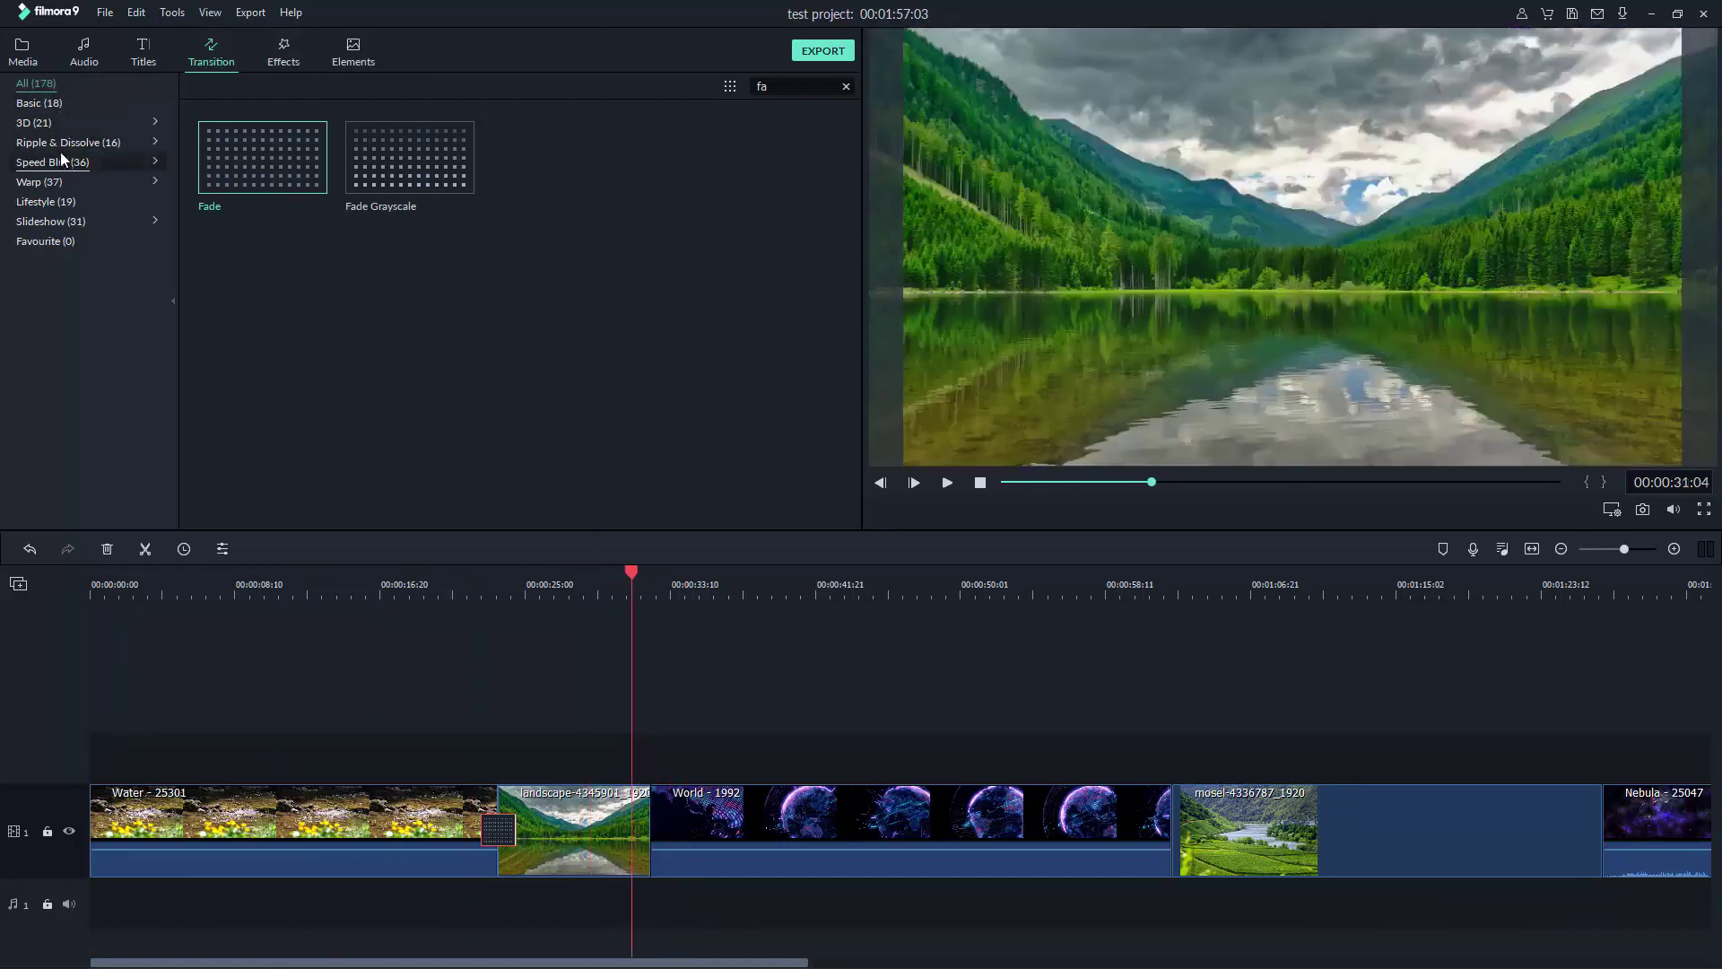
click(43, 100)
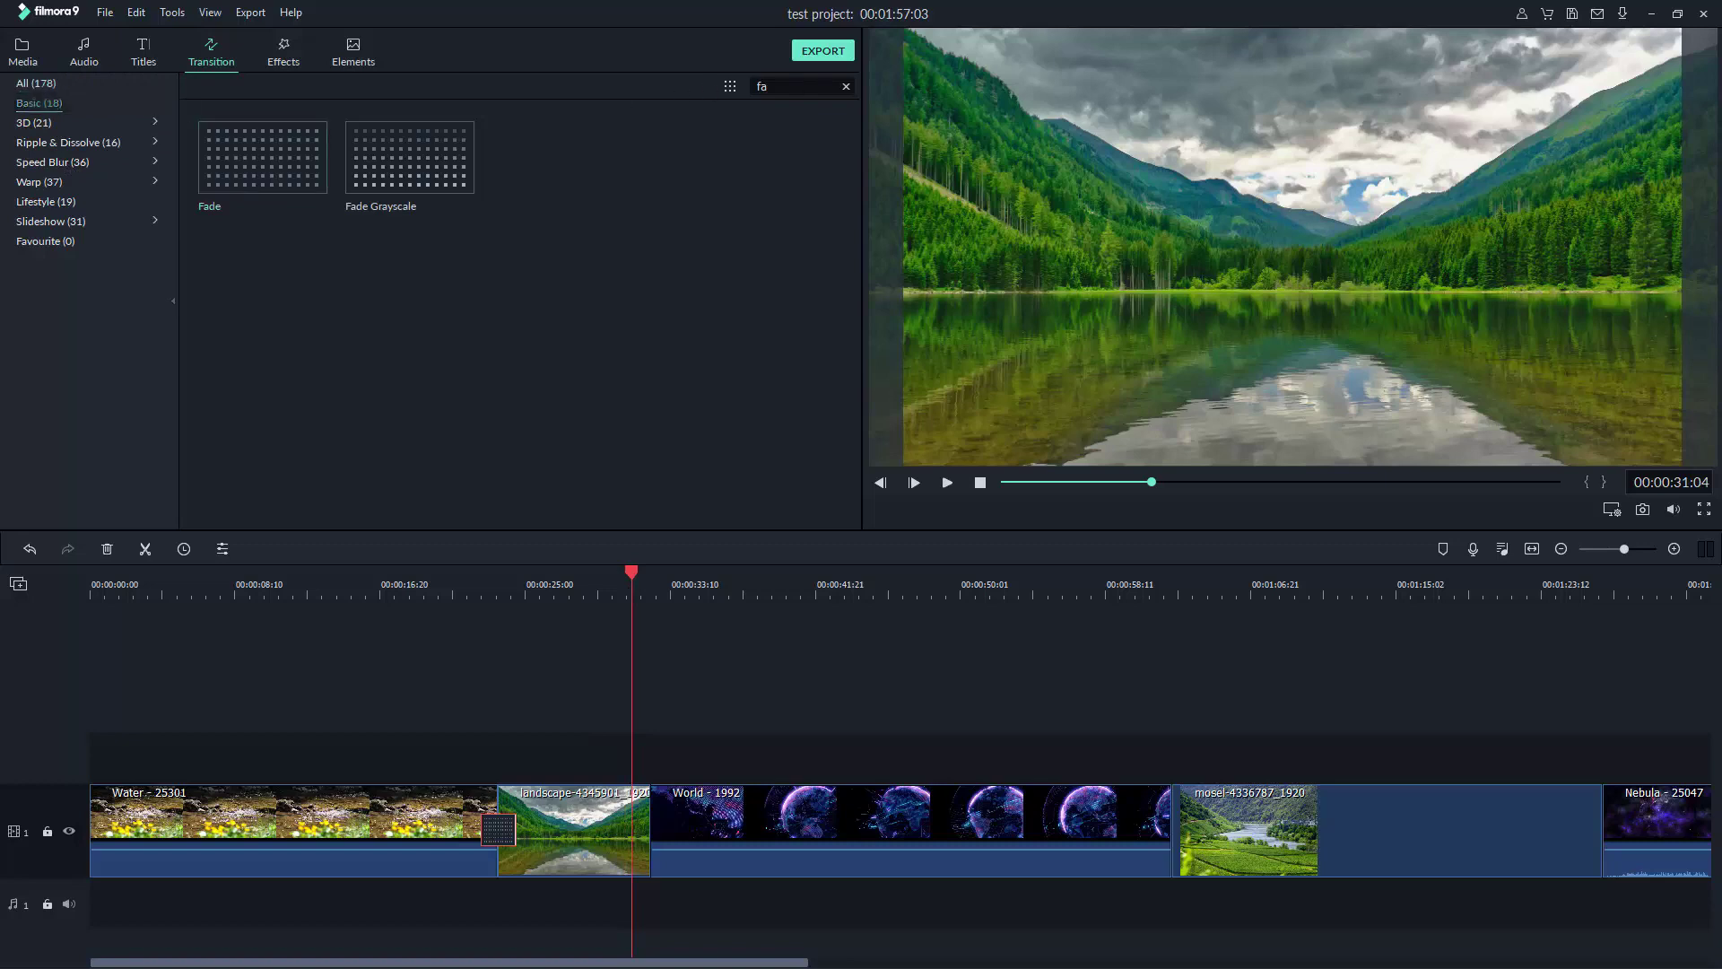
click(846, 87)
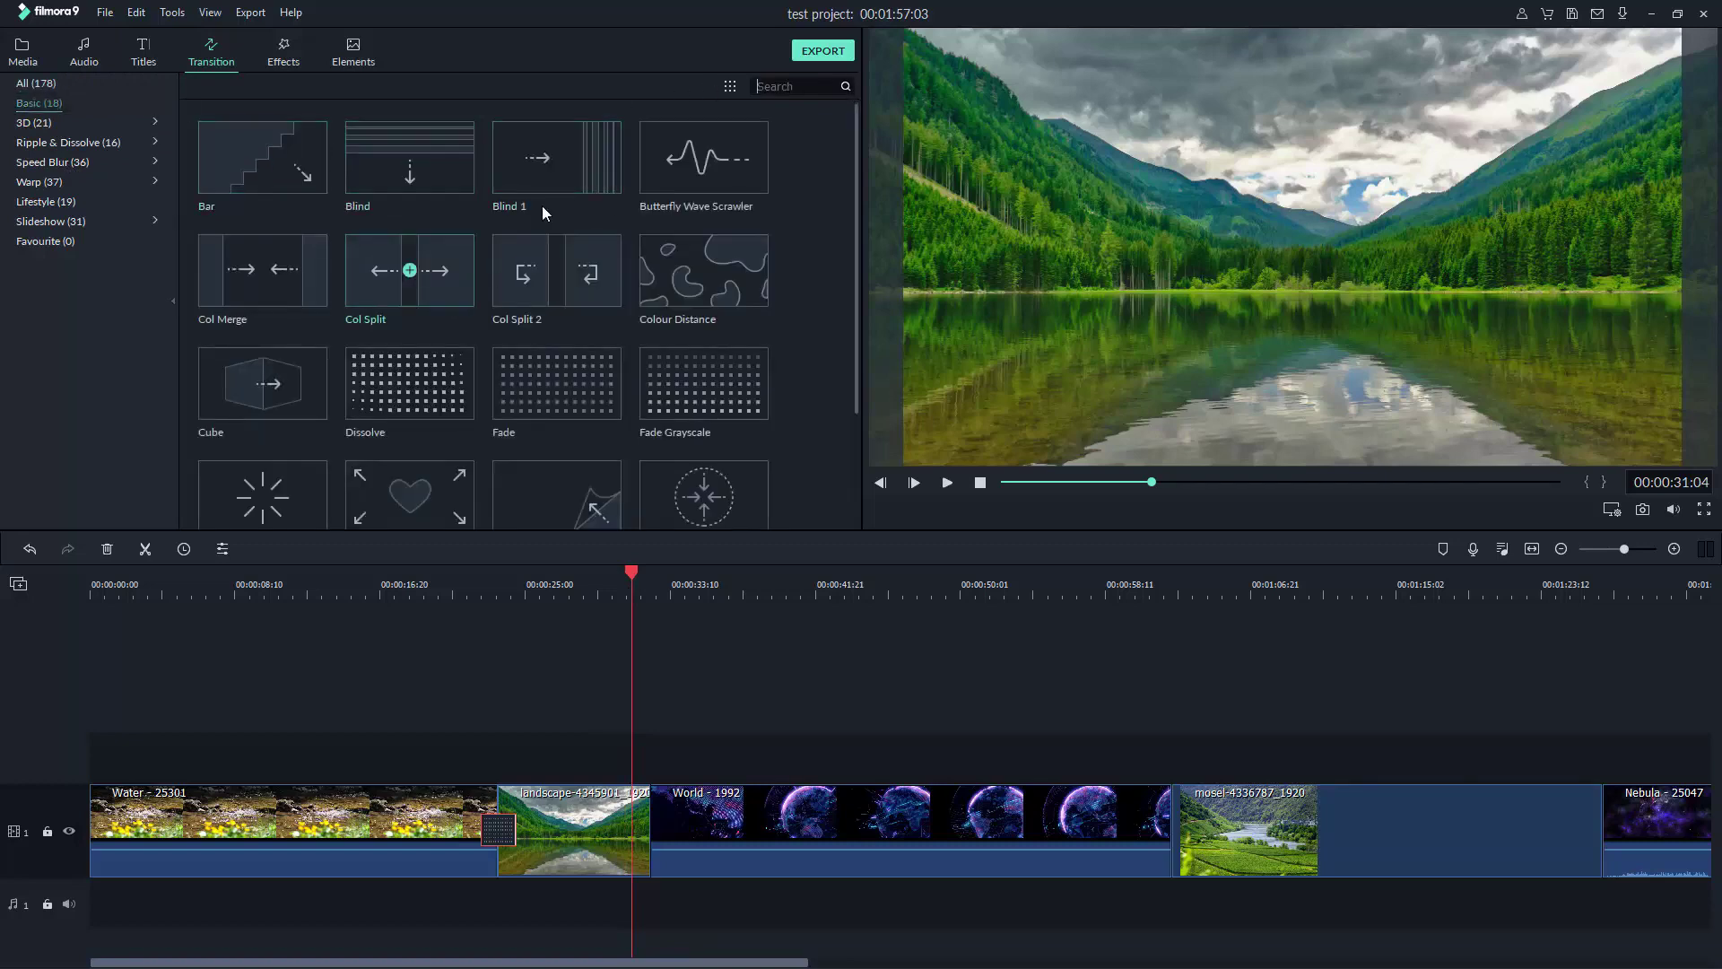
scroll(466, 263, down, 3)
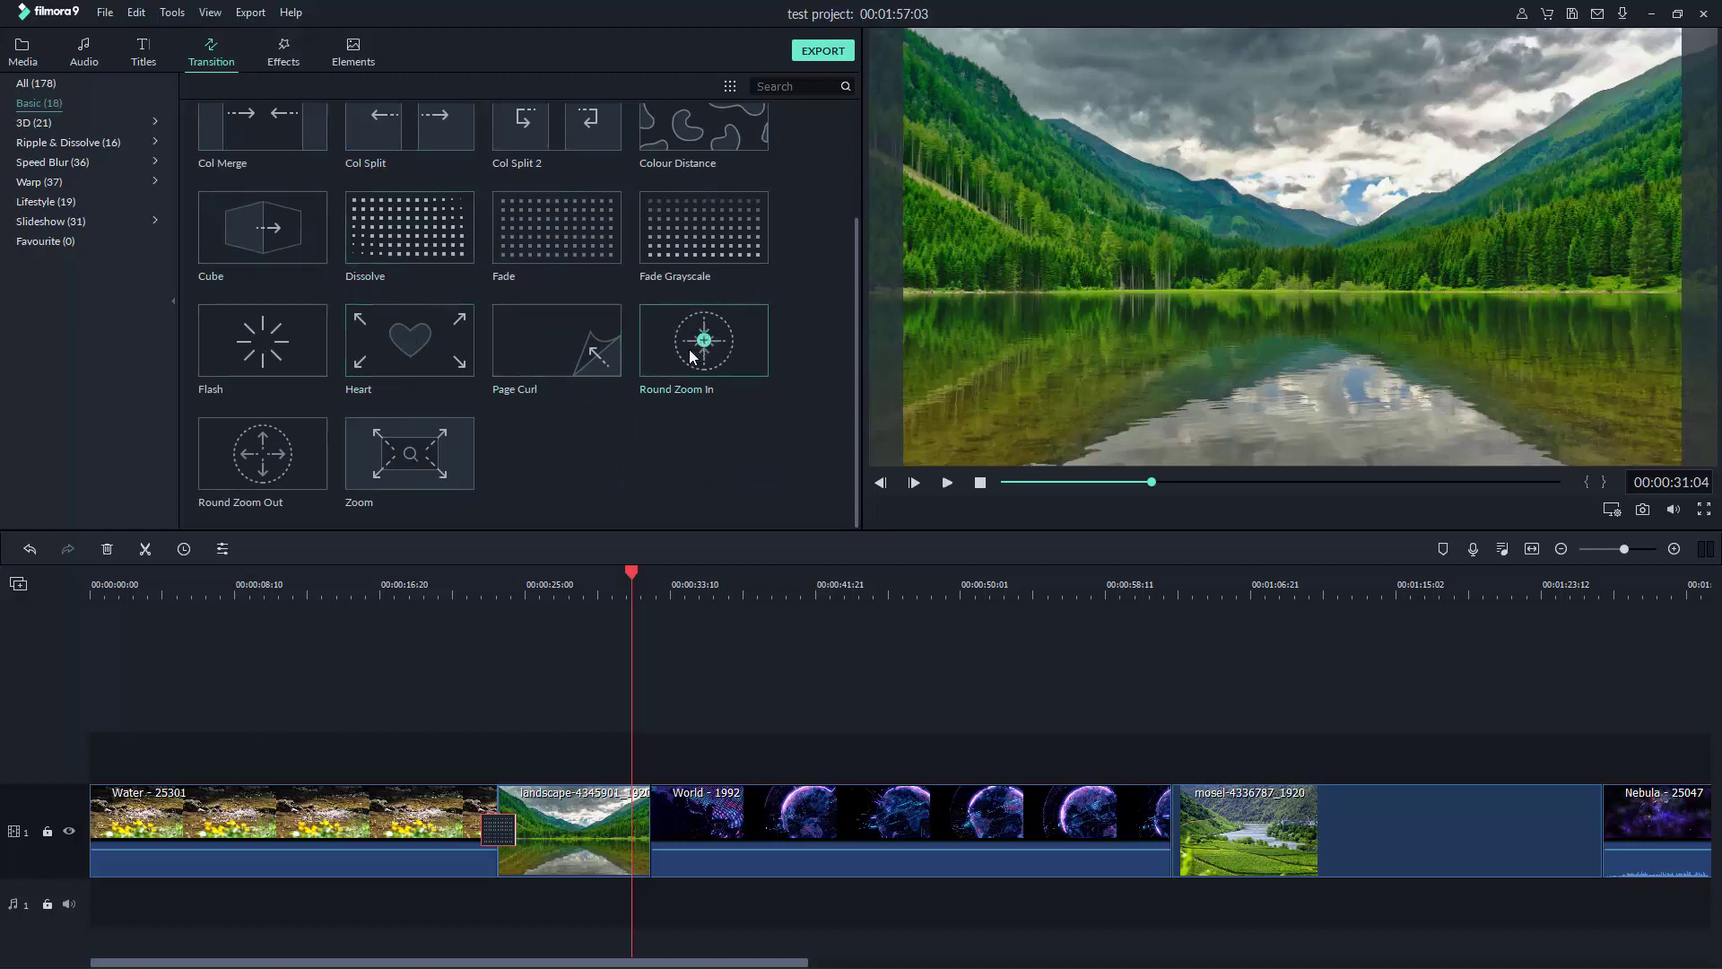
scroll(387, 453, up, 3)
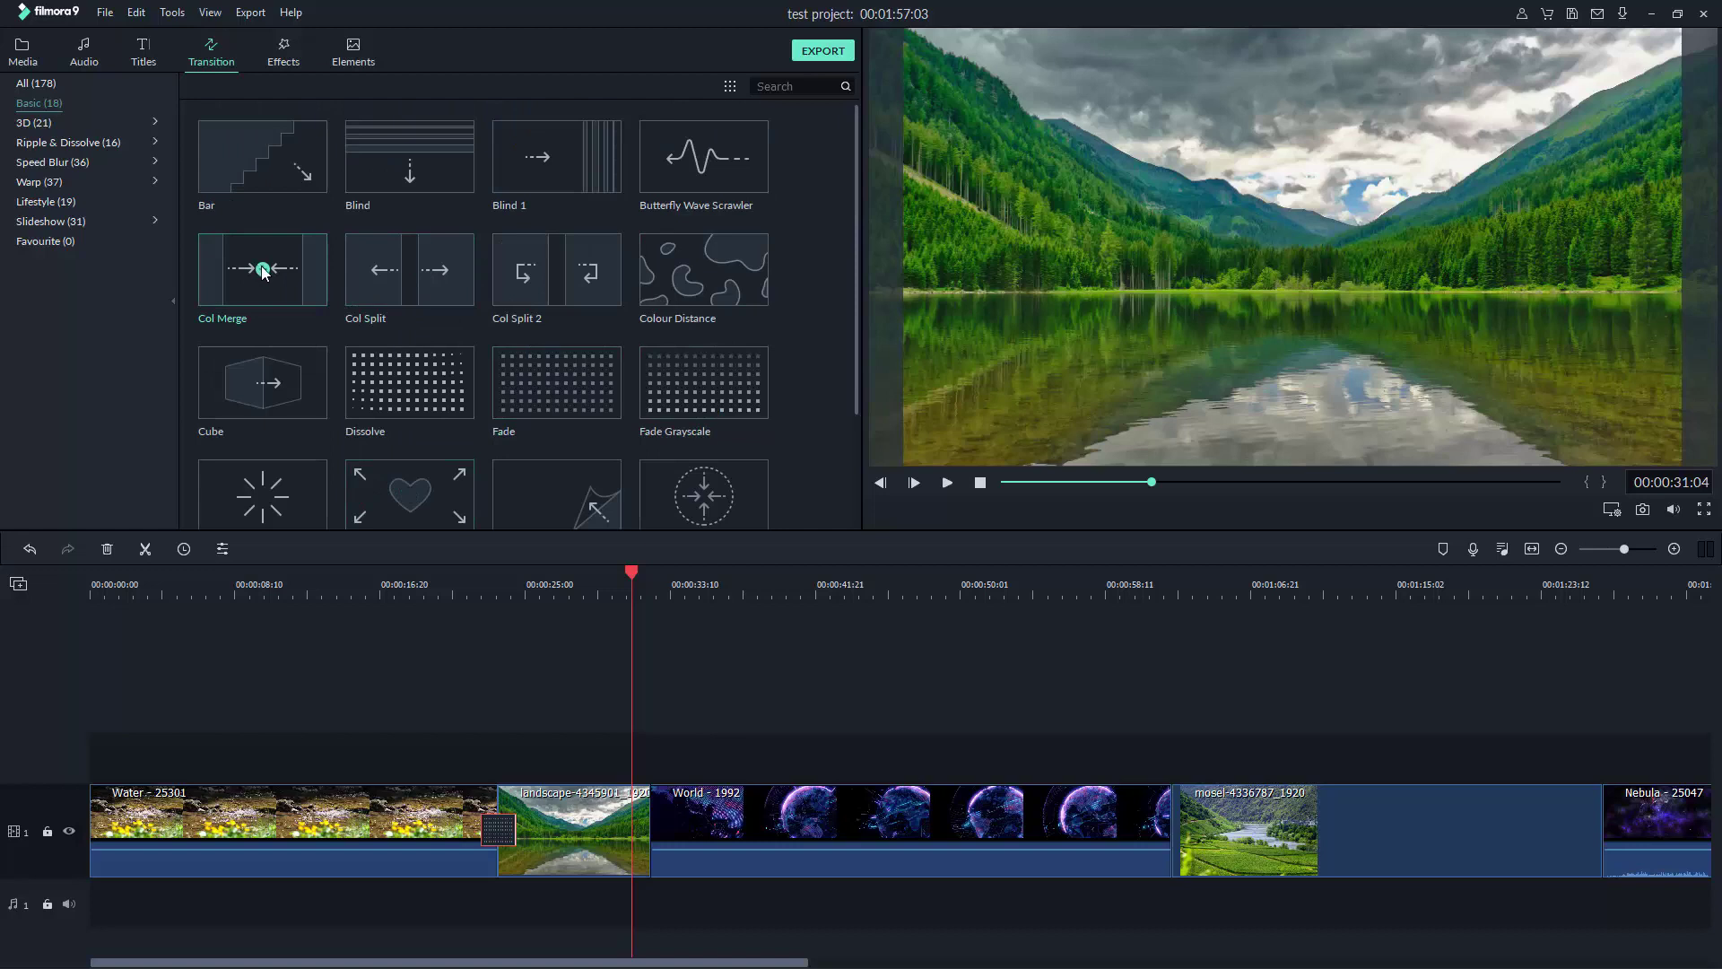
- Try the Col Merge transition at the cut between the landscape image and the World clip
drag(305, 256, 675, 805)
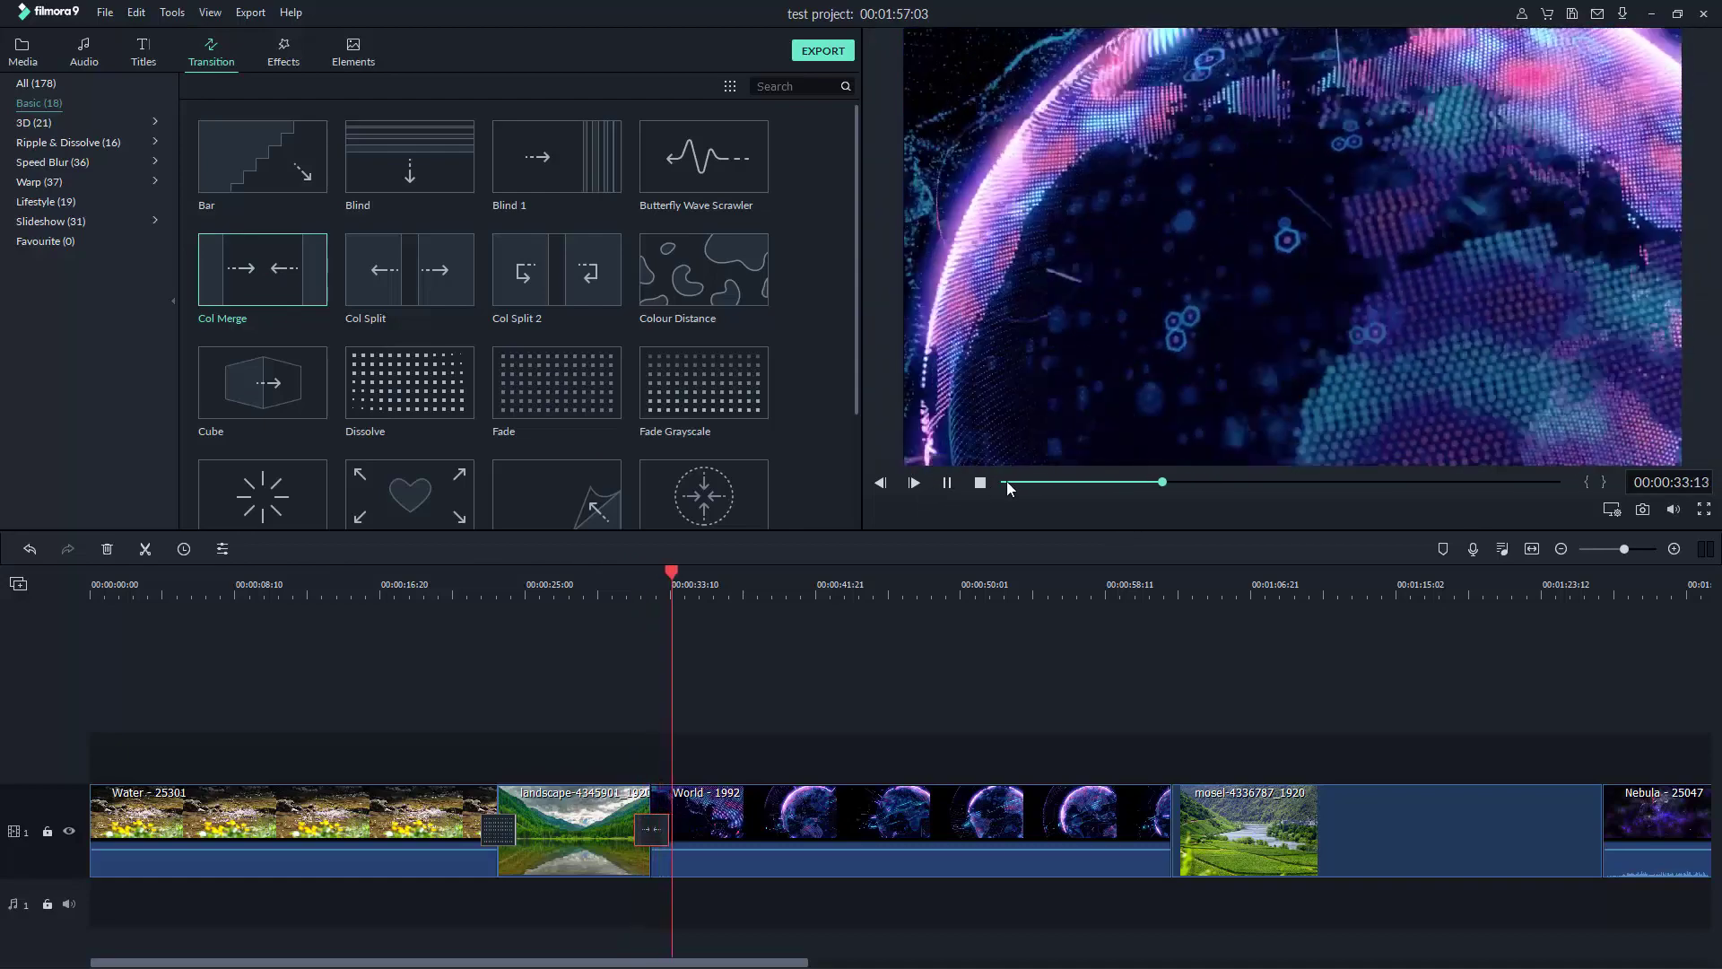
click(981, 482)
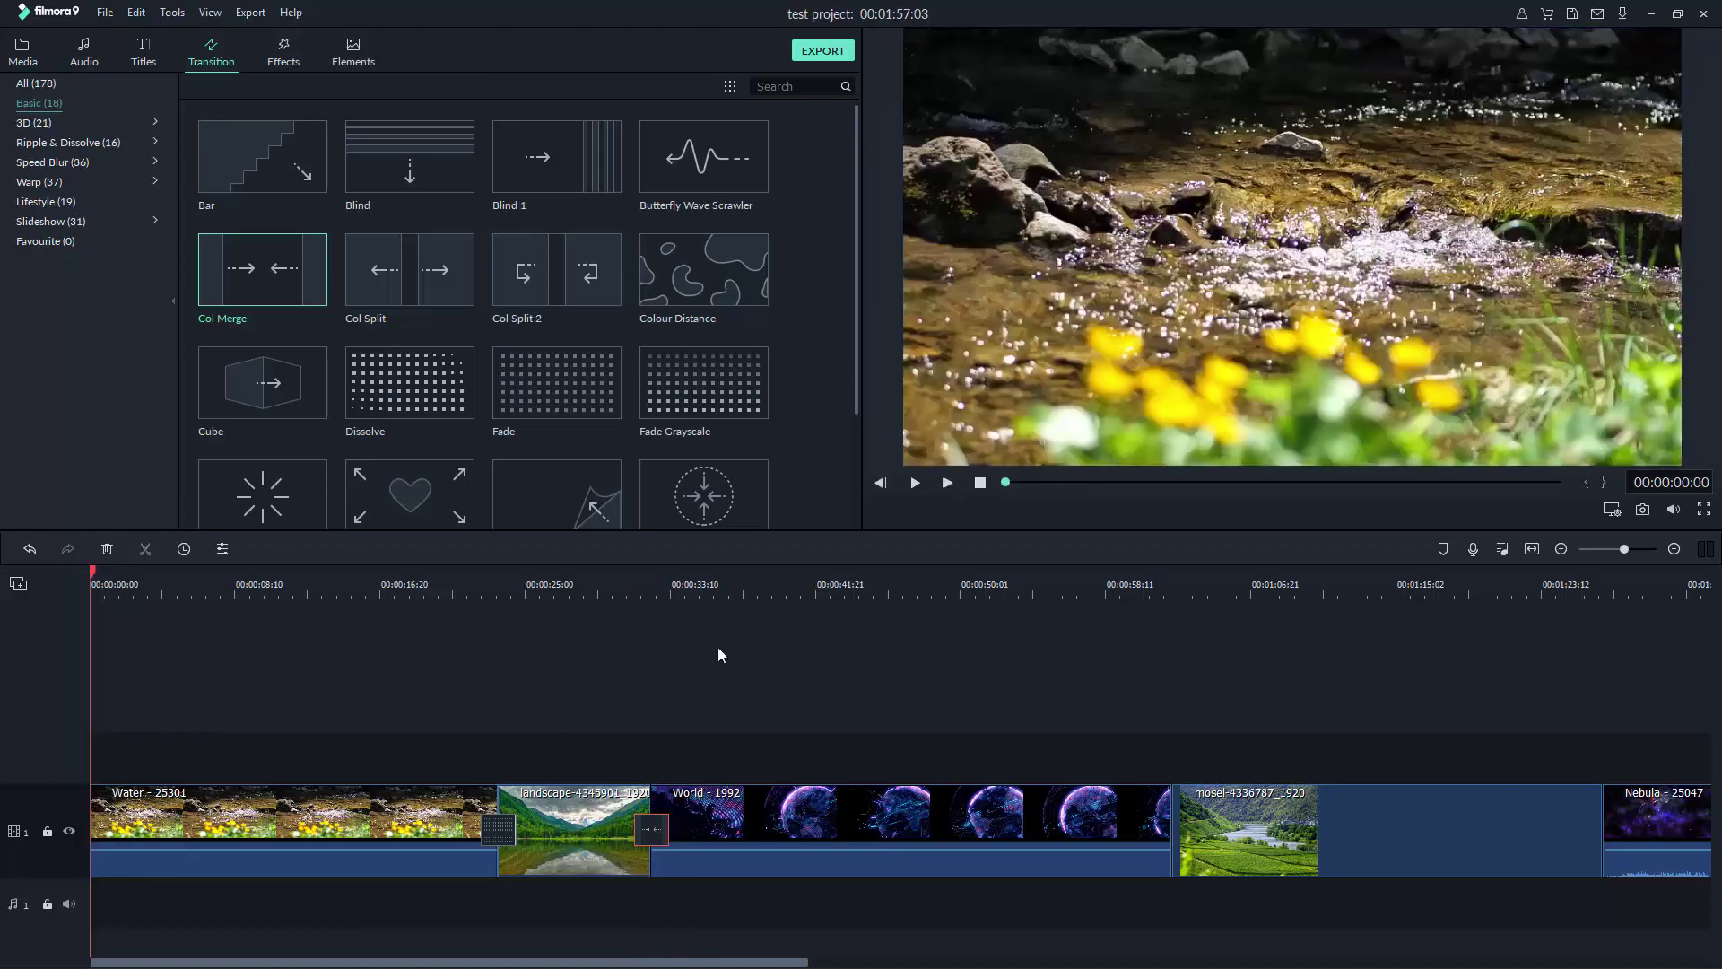
key(ctrl+z)
- Apply the Dissolve transition at the cut between the landscape image and the World clip
scroll(426, 294, down, 2)
drag(381, 223, 651, 818)
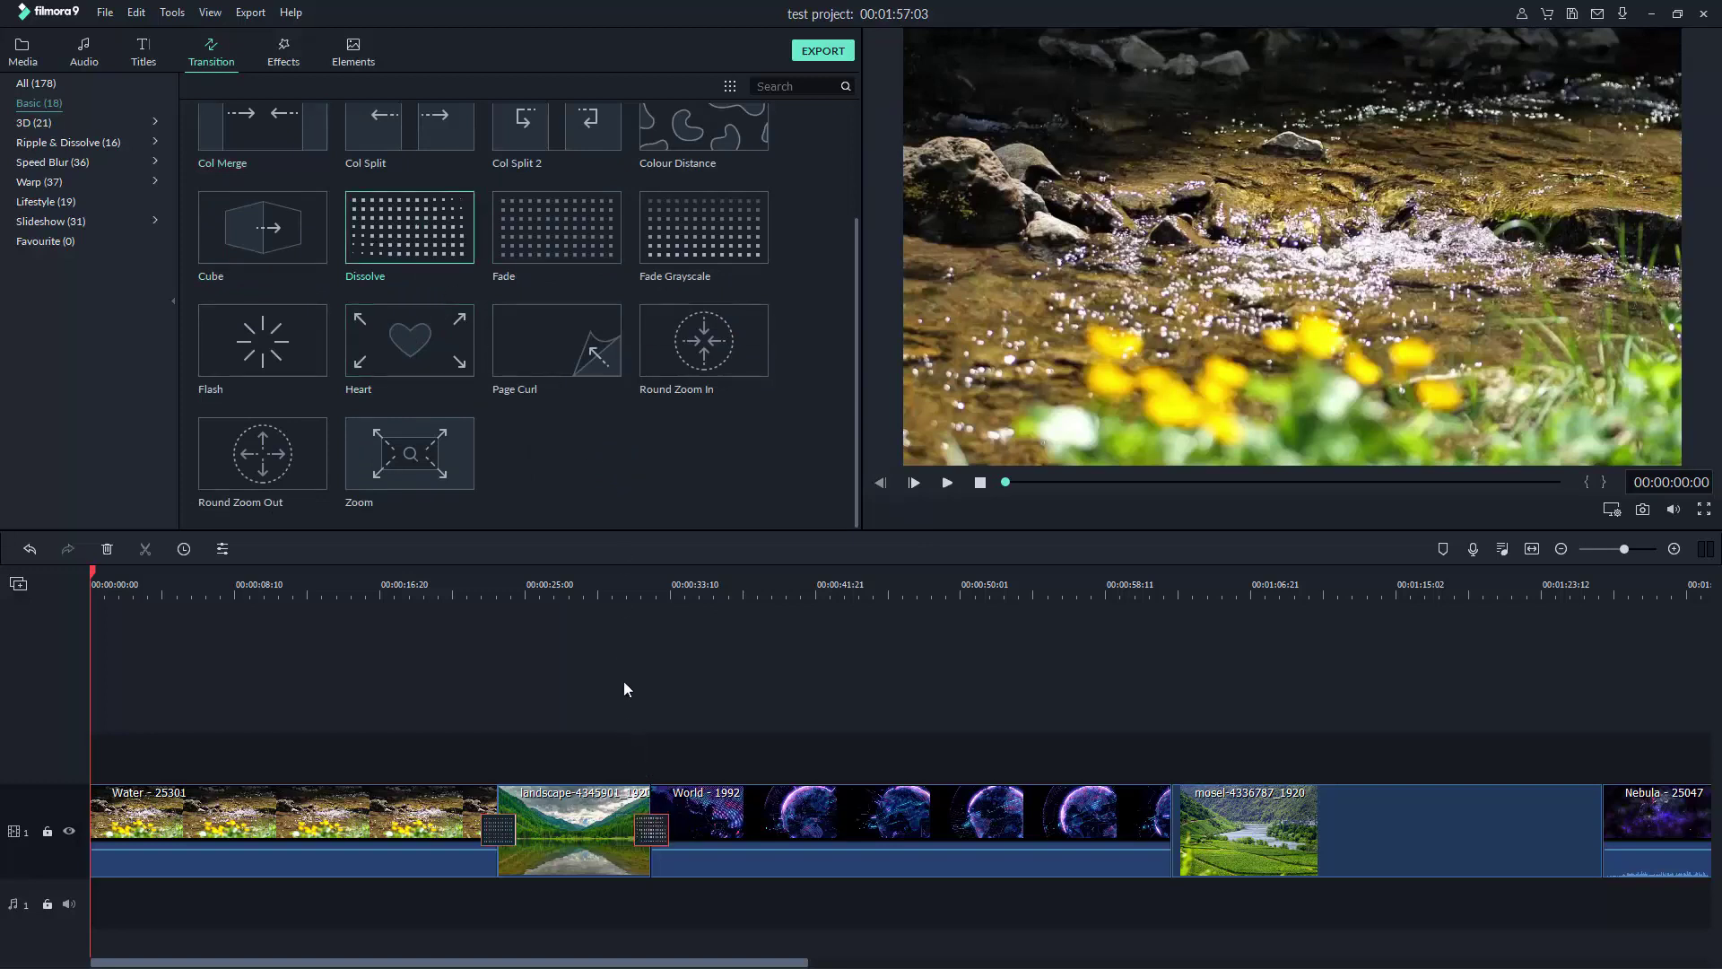
- Preview the Dissolve transition by playing from 00:00:30:22, and save the project
click(626, 584)
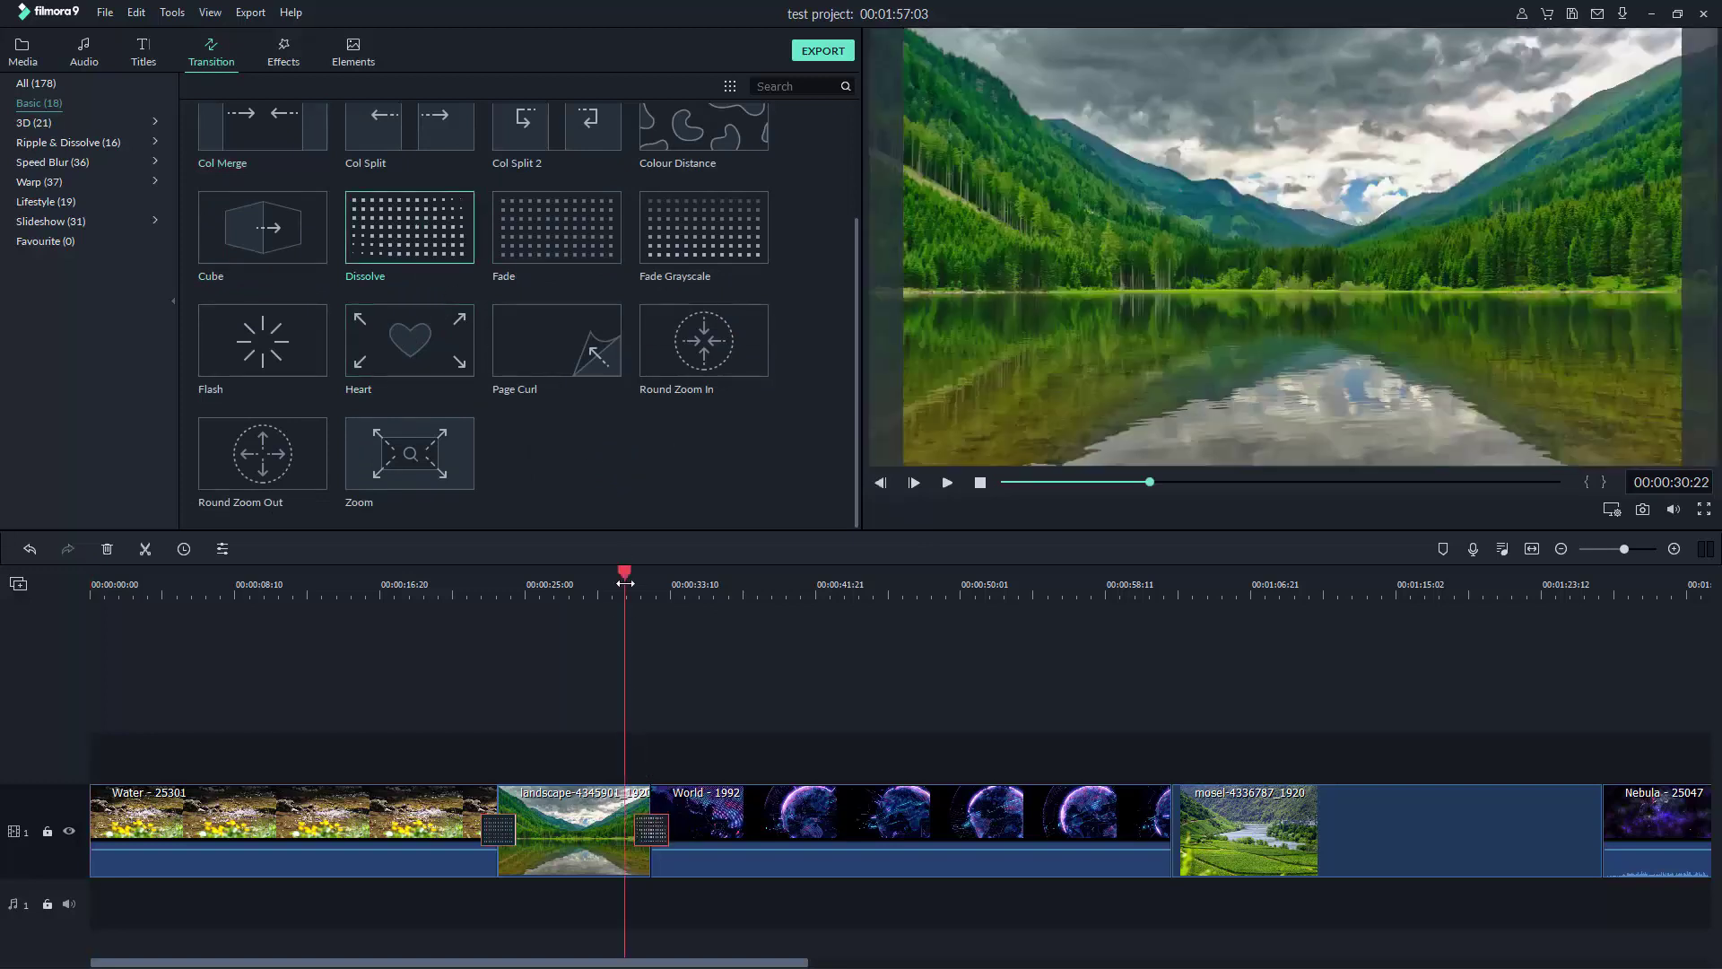
click(945, 483)
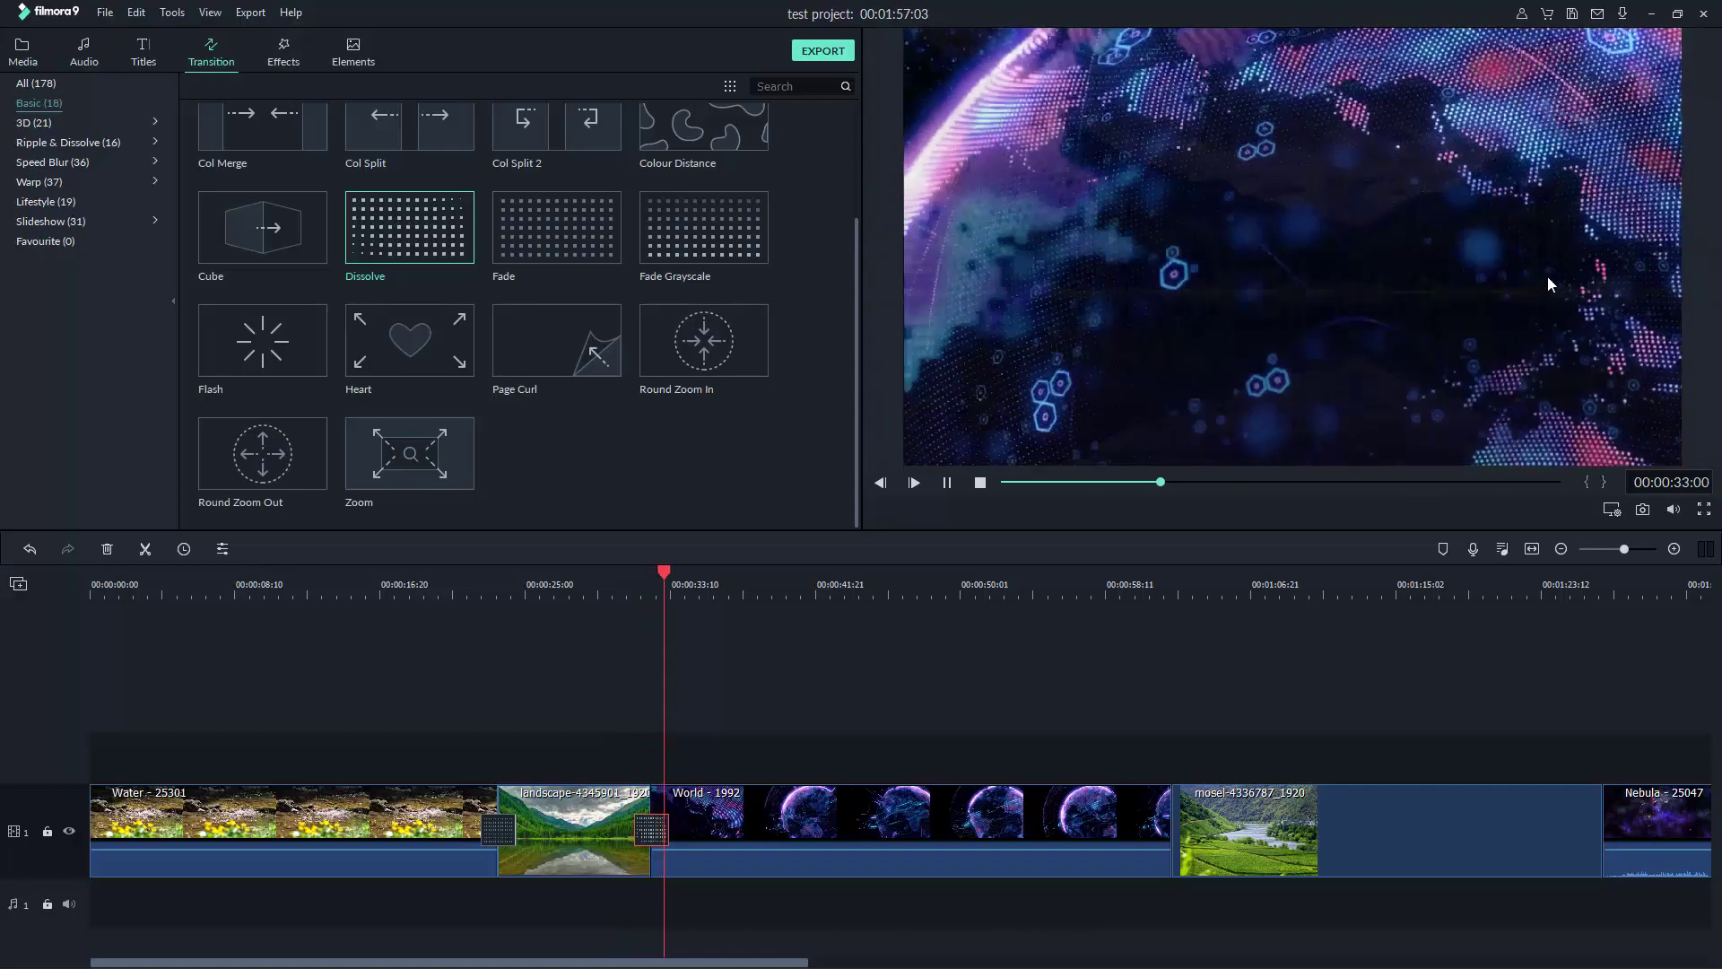
click(980, 485)
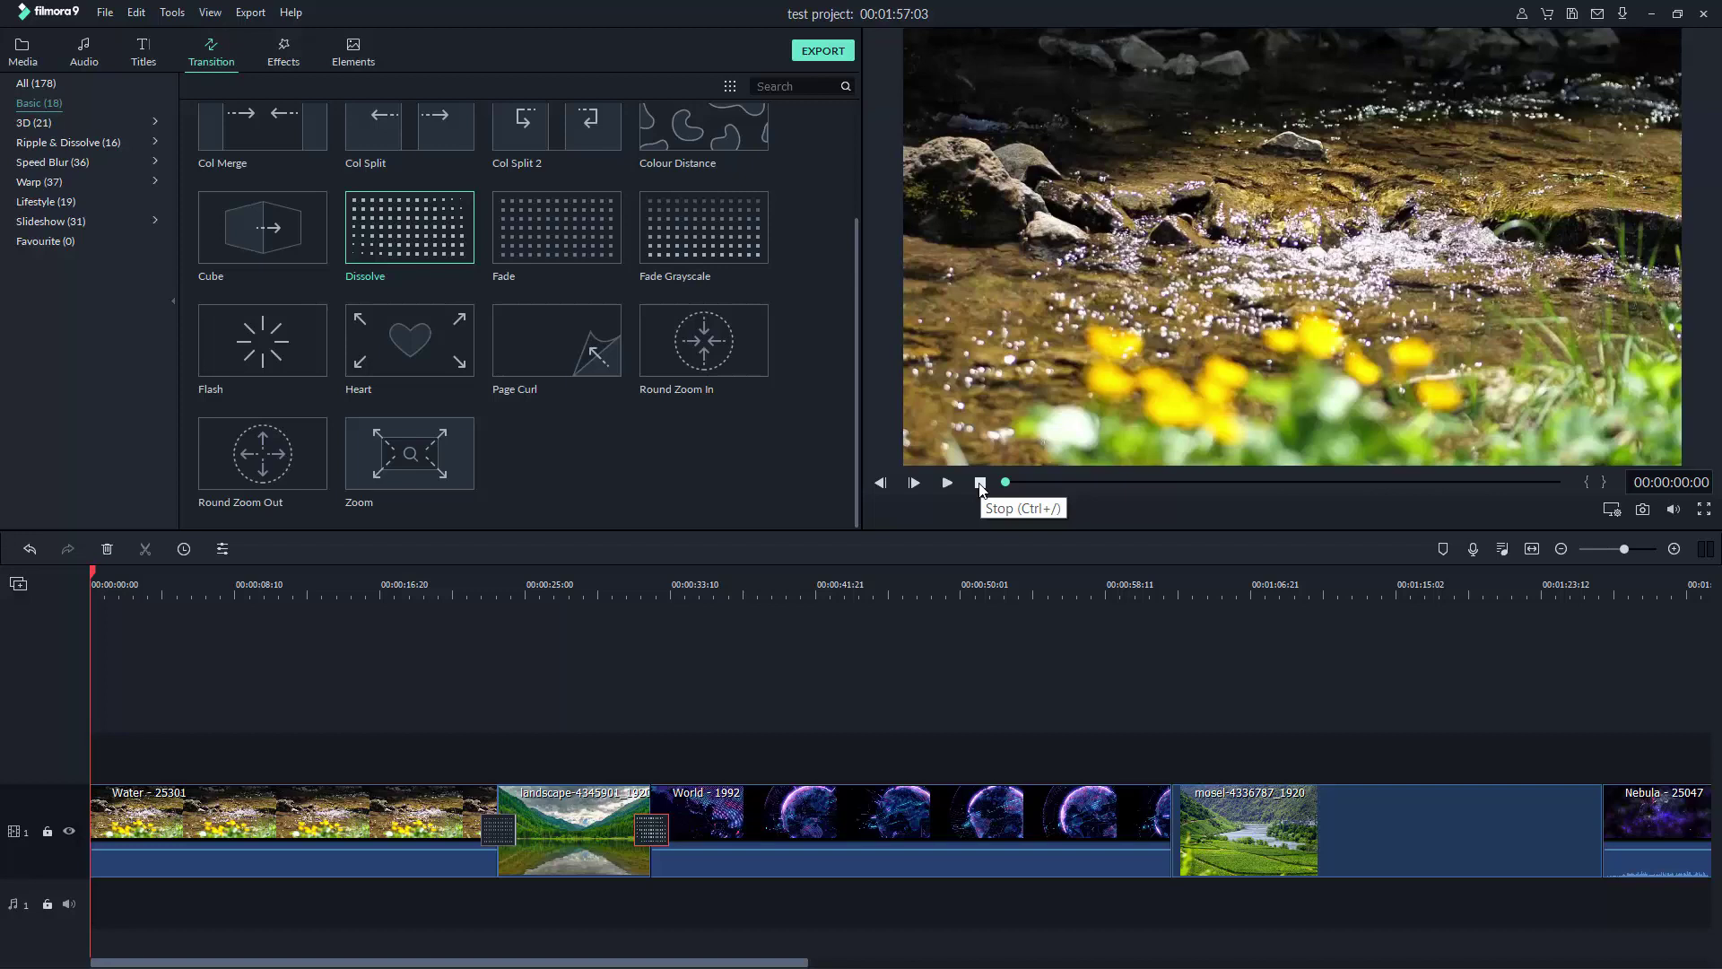
key(ctrl+s)
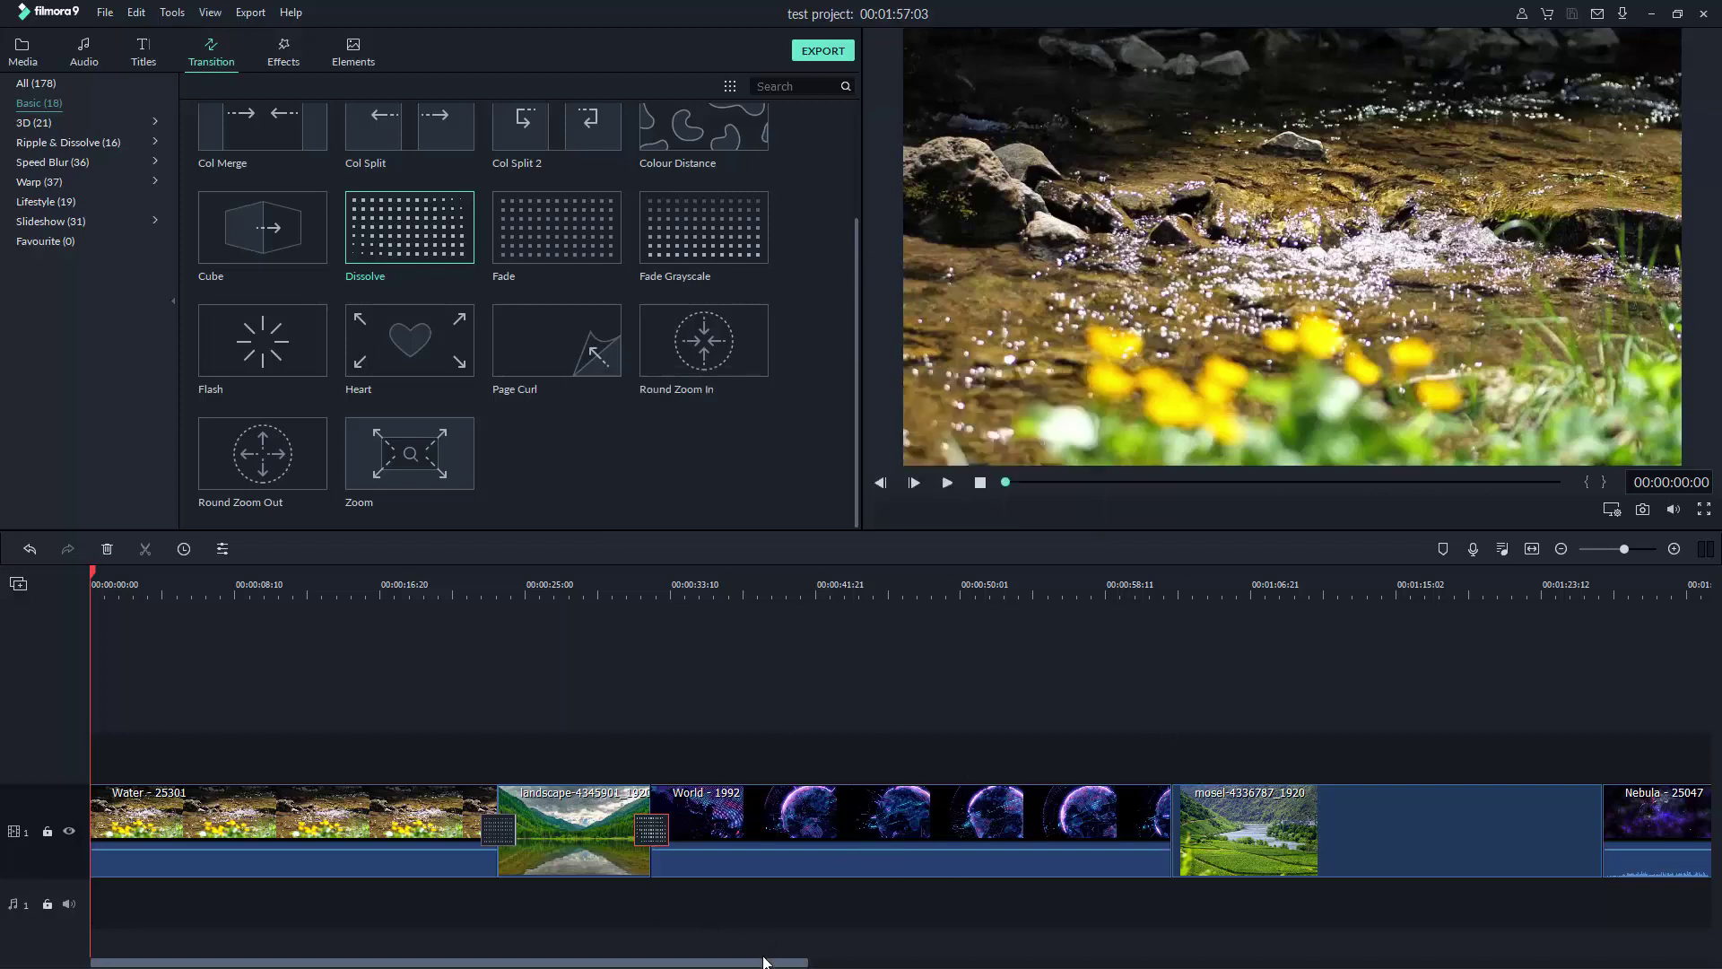
- Apply the Blurry Roll 2 transition from the Speed Blur category at the cut between the World clip and the mosel image
drag(769, 965, 1014, 965)
click(607, 581)
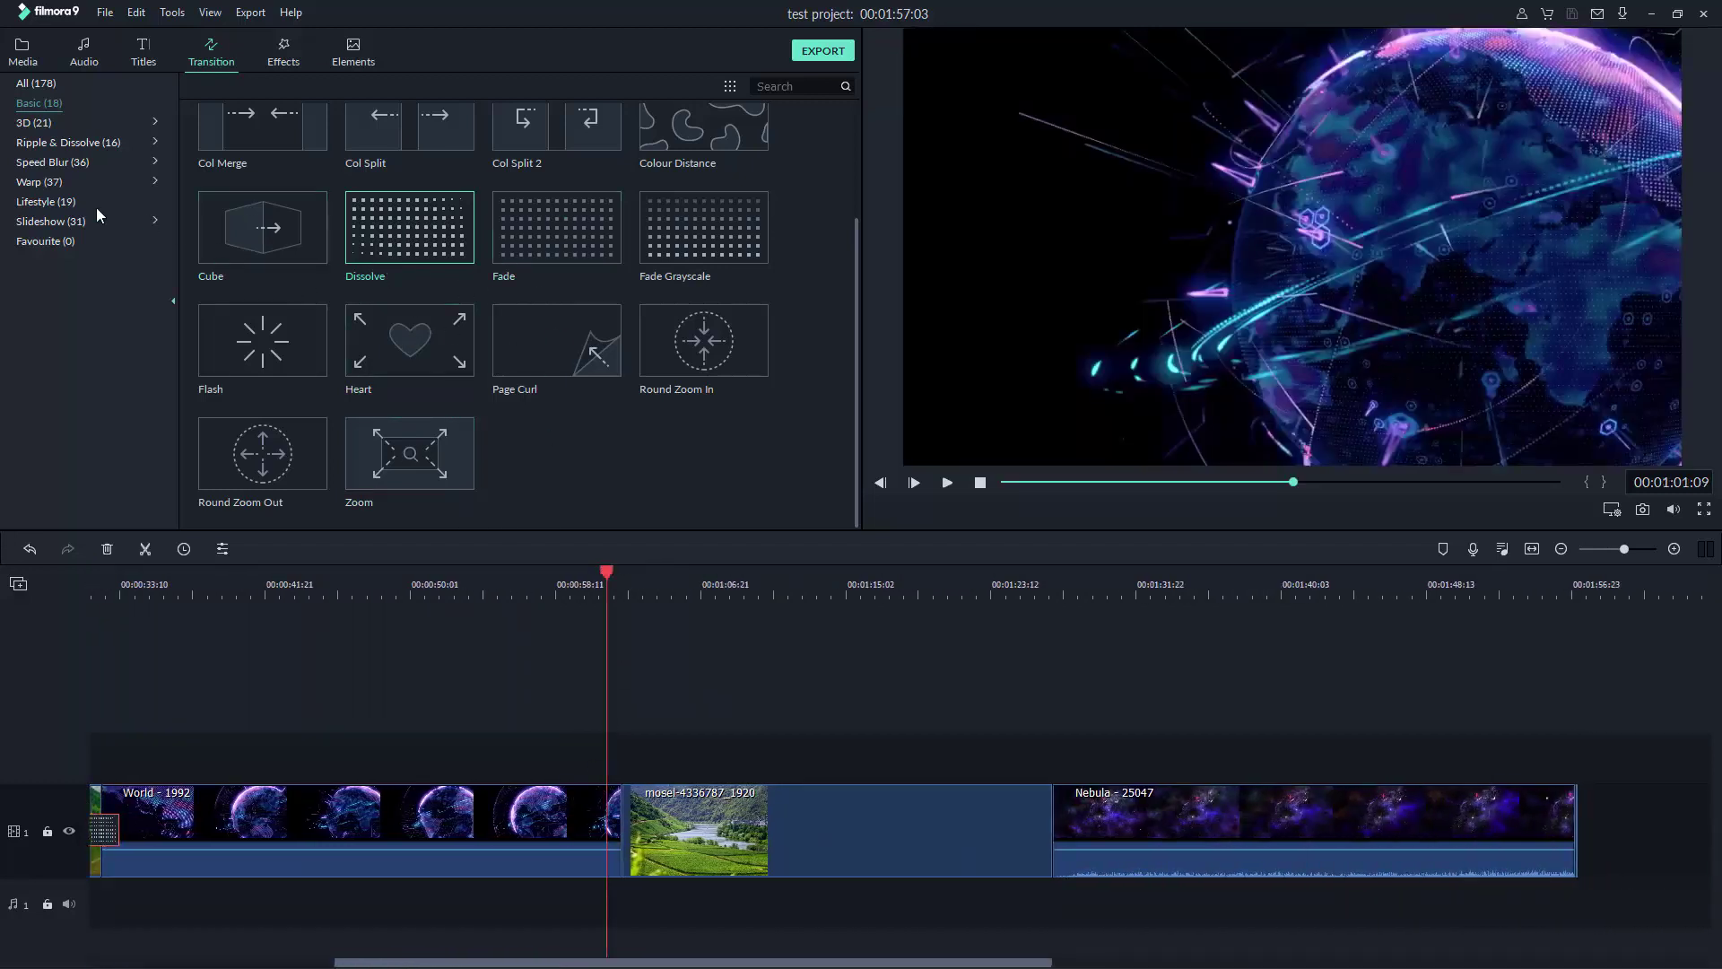
click(70, 162)
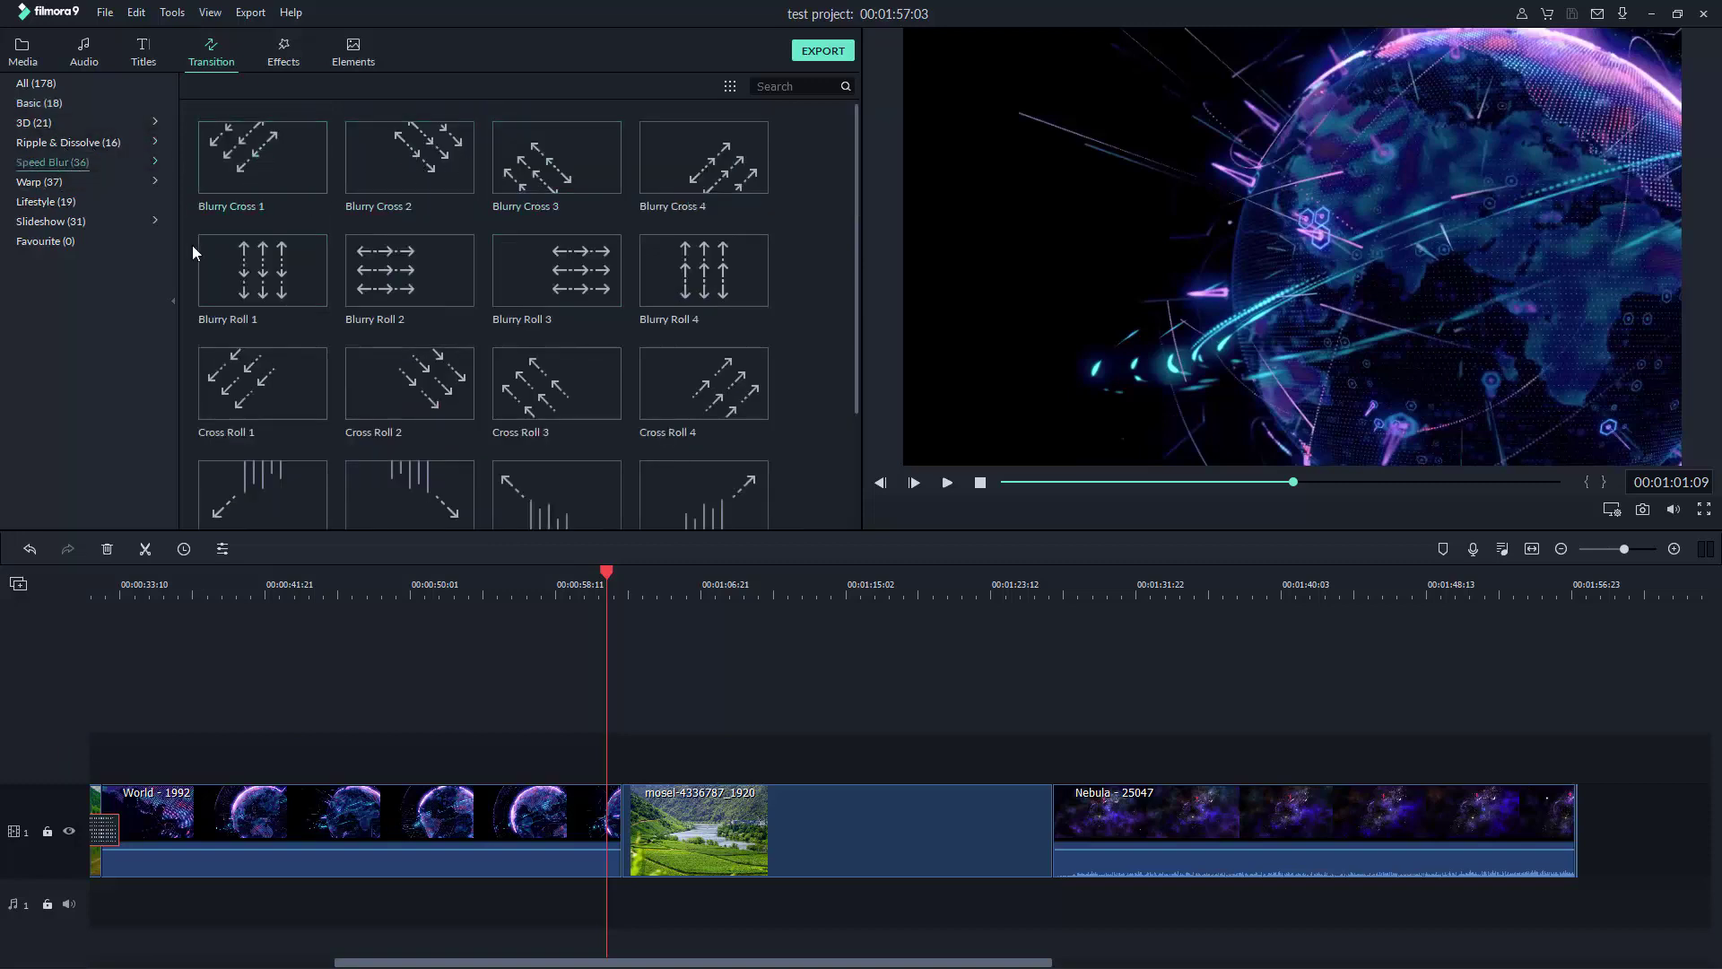
drag(401, 273, 675, 822)
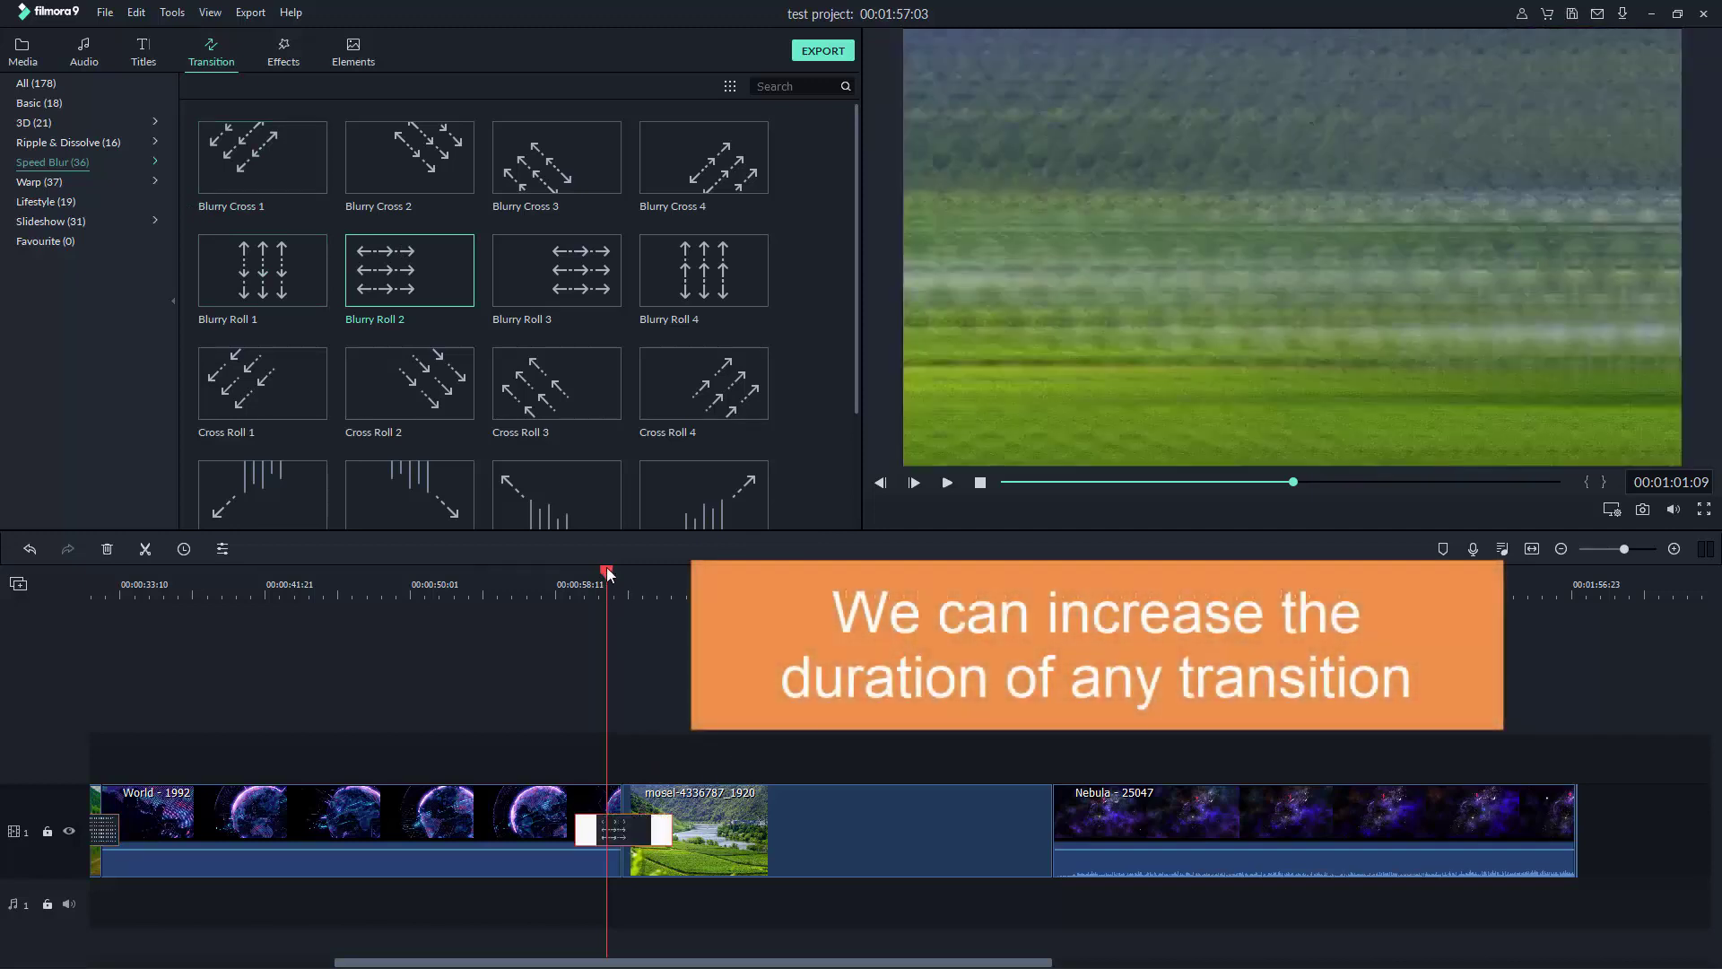
- Lengthen the Blurry Roll 2 transition slightly and preview it by playing from 00:00:59:04
drag(607, 575, 575, 575)
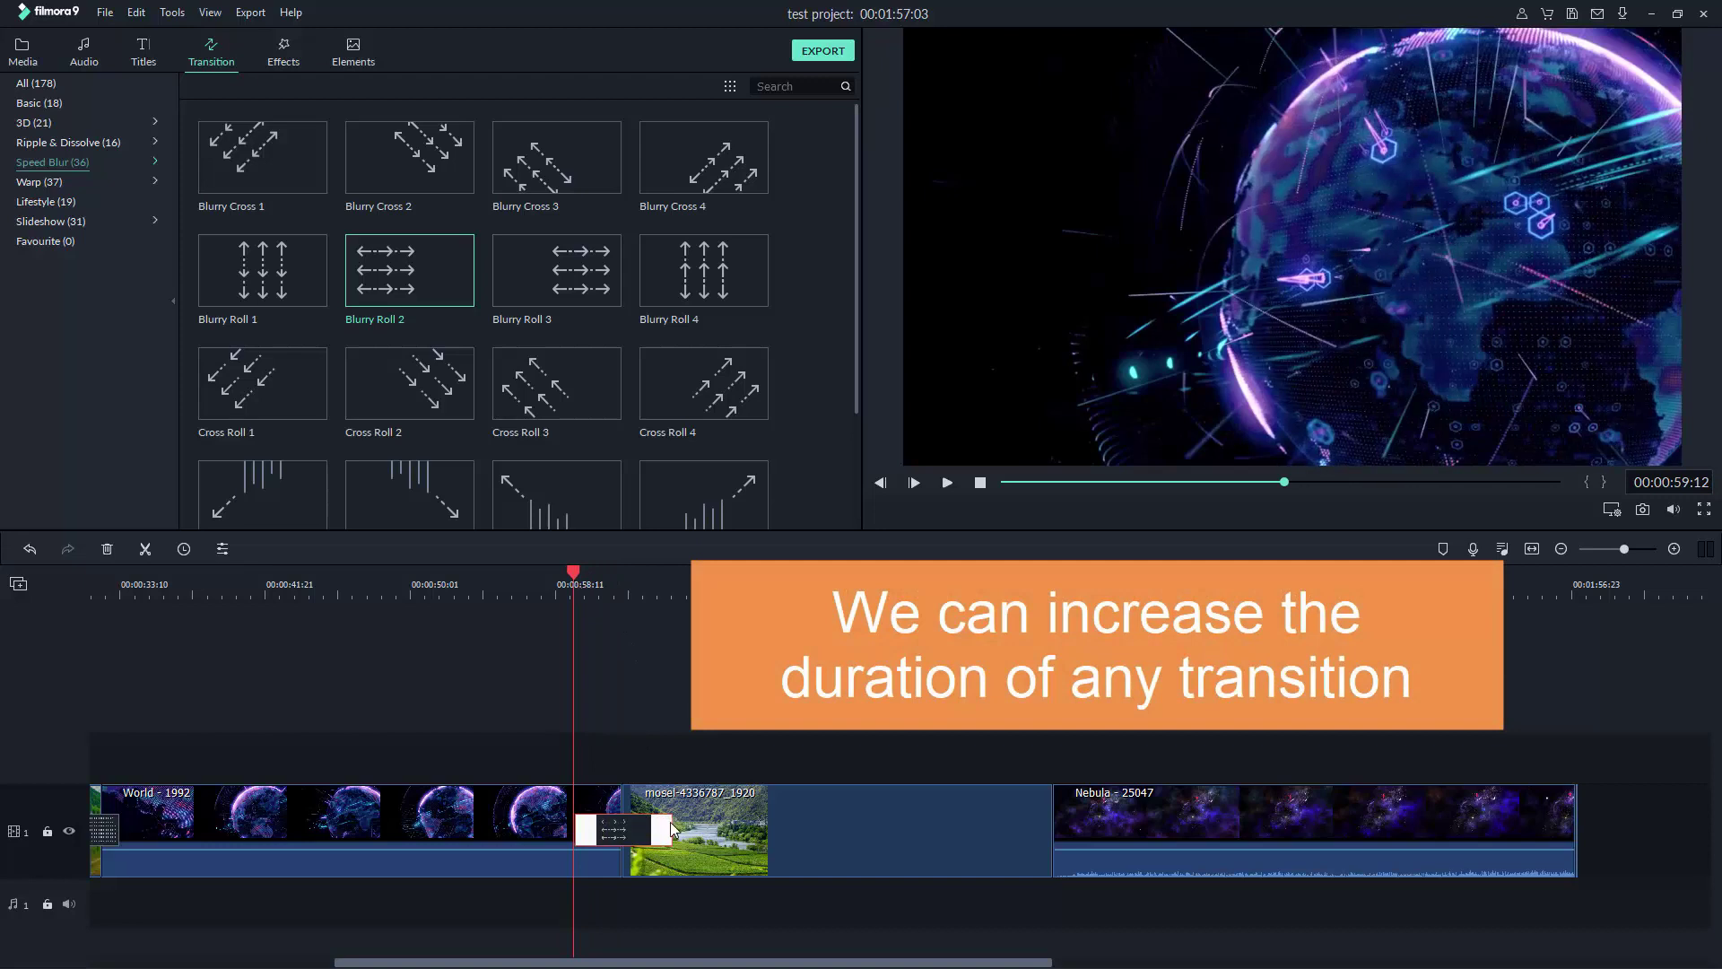
mouse_move(673, 830)
mouse_down()
mouse_move(731, 831)
mouse_move(673, 840)
mouse_up()
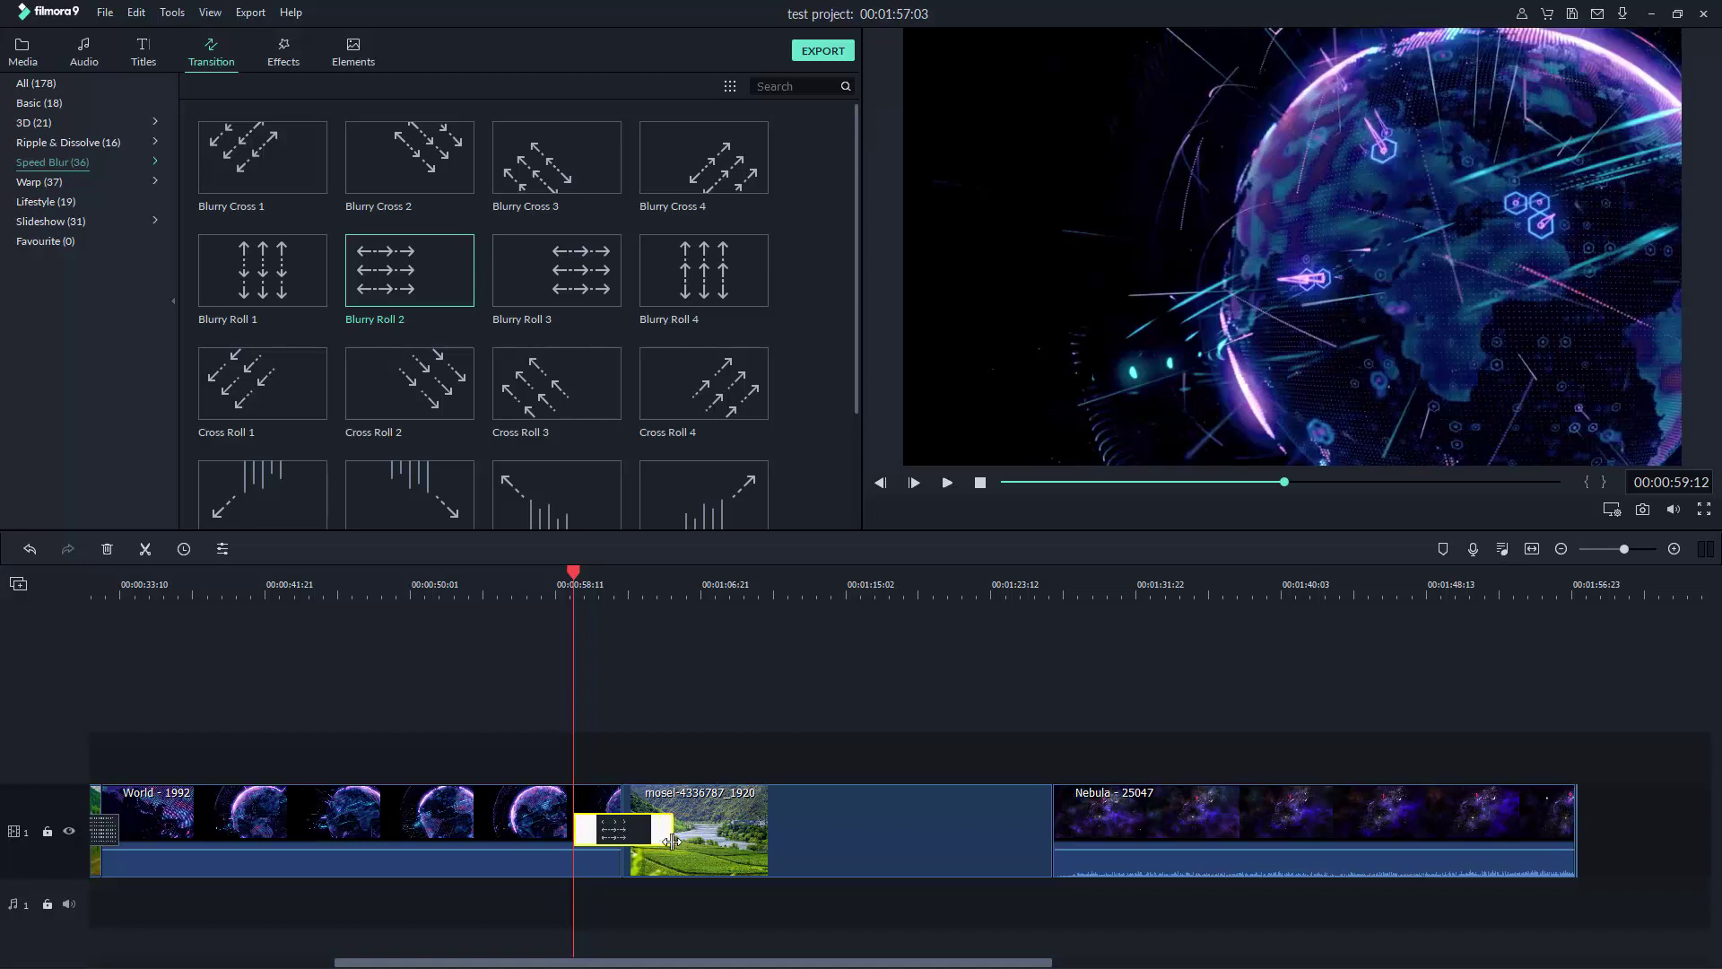
click(569, 583)
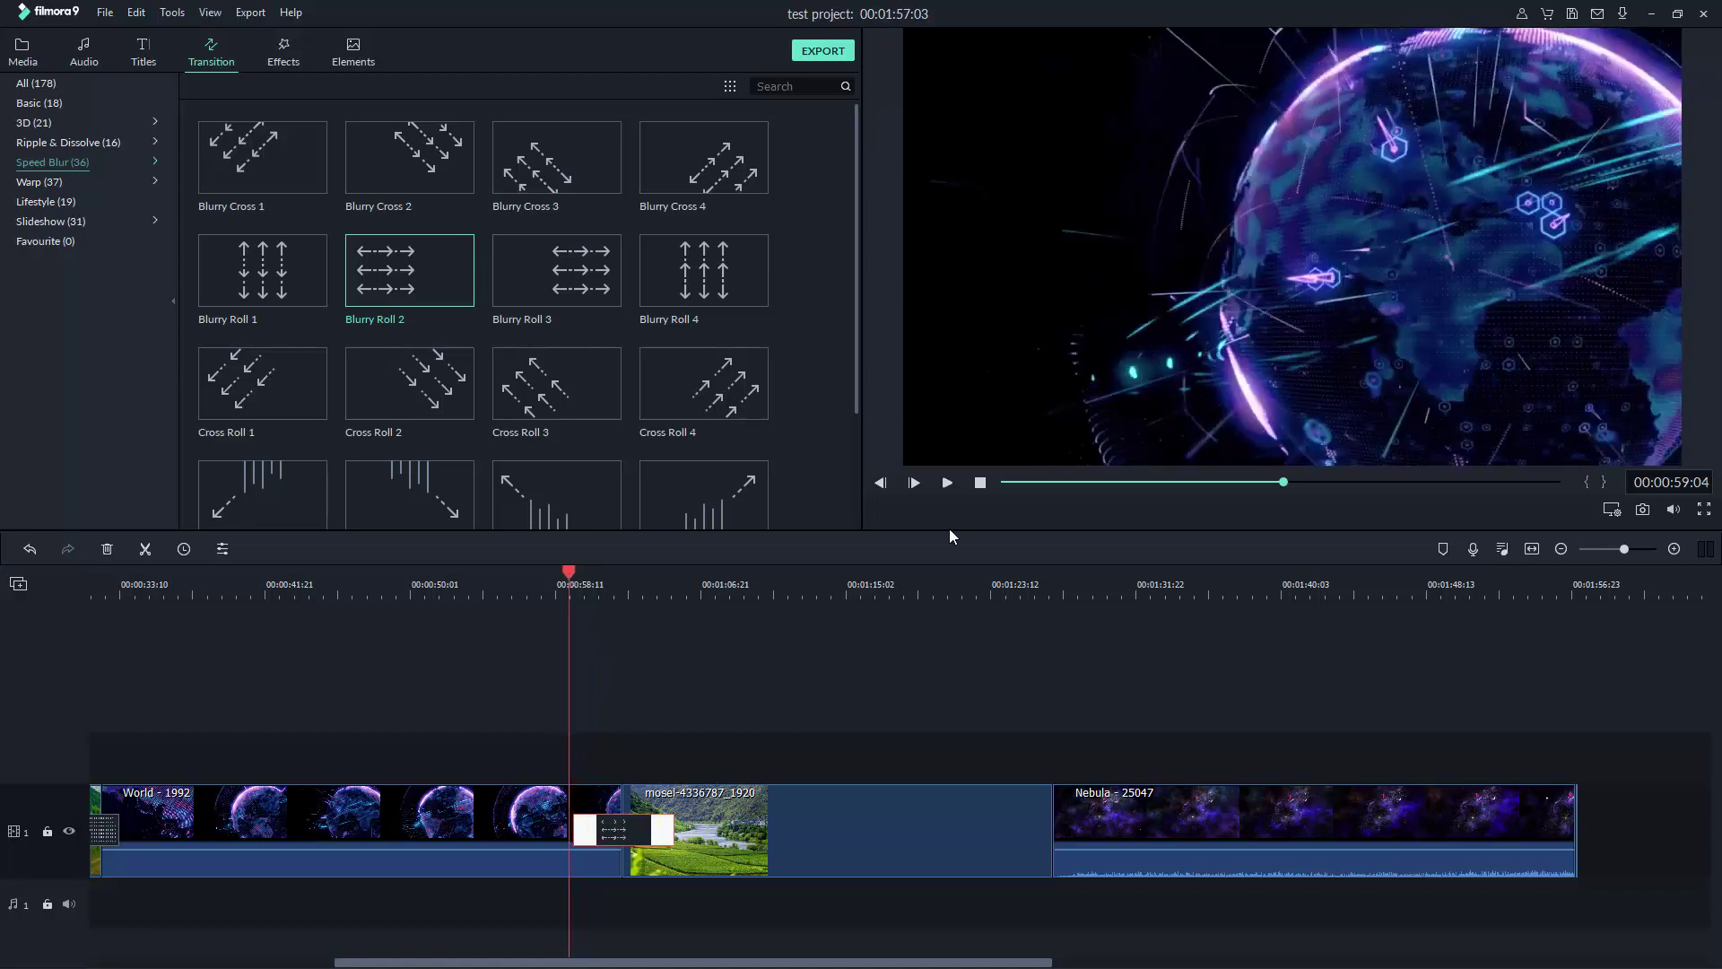
click(946, 483)
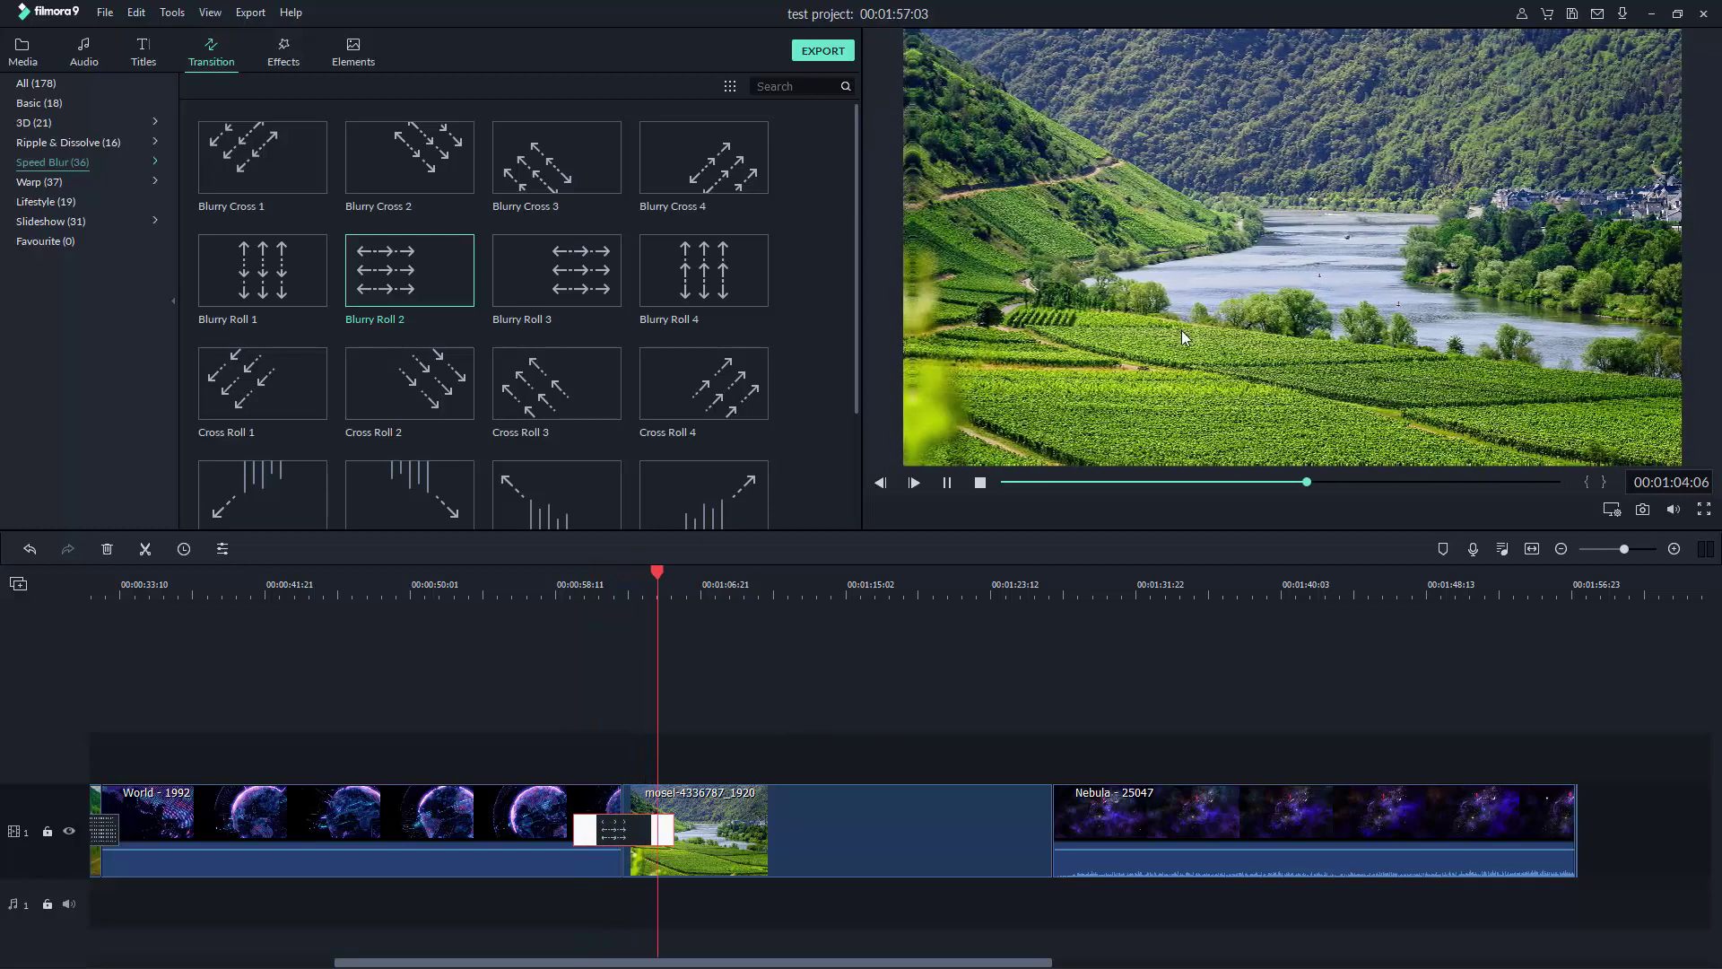
click(981, 483)
- Browse the Warp and Slideshow transitions and apply Erase Slide at the cut between the mosel image and the Nebula clip
drag(697, 963, 1077, 963)
click(715, 579)
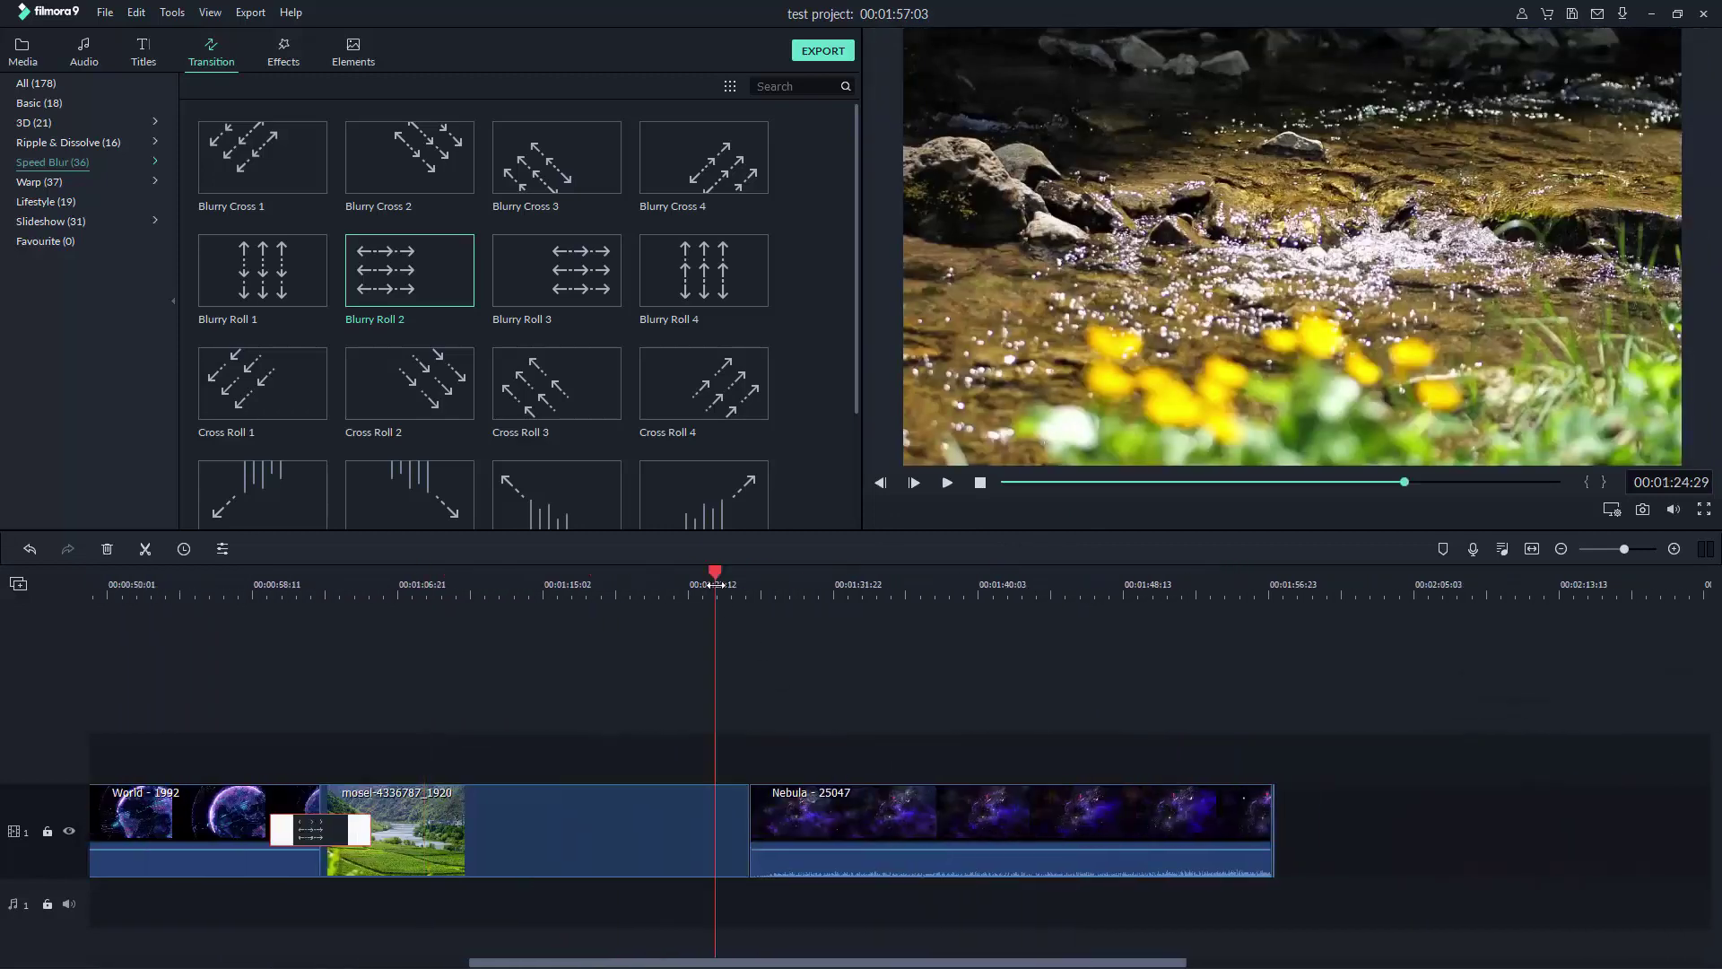
drag(714, 574, 734, 666)
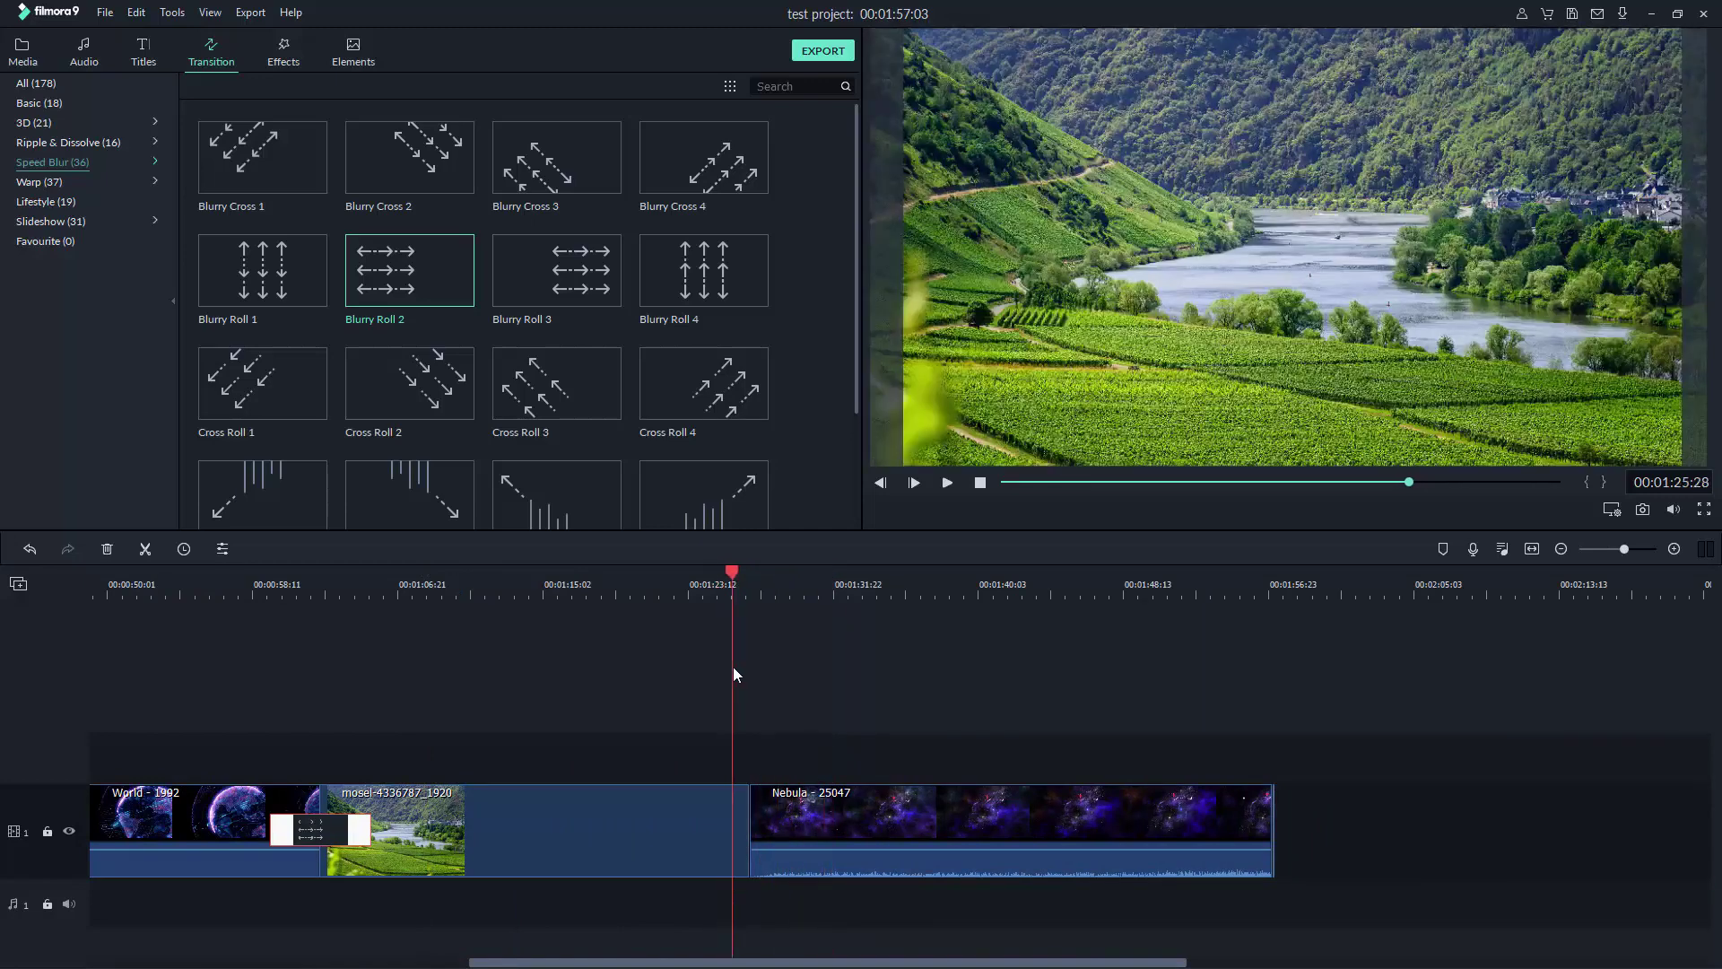
click(53, 182)
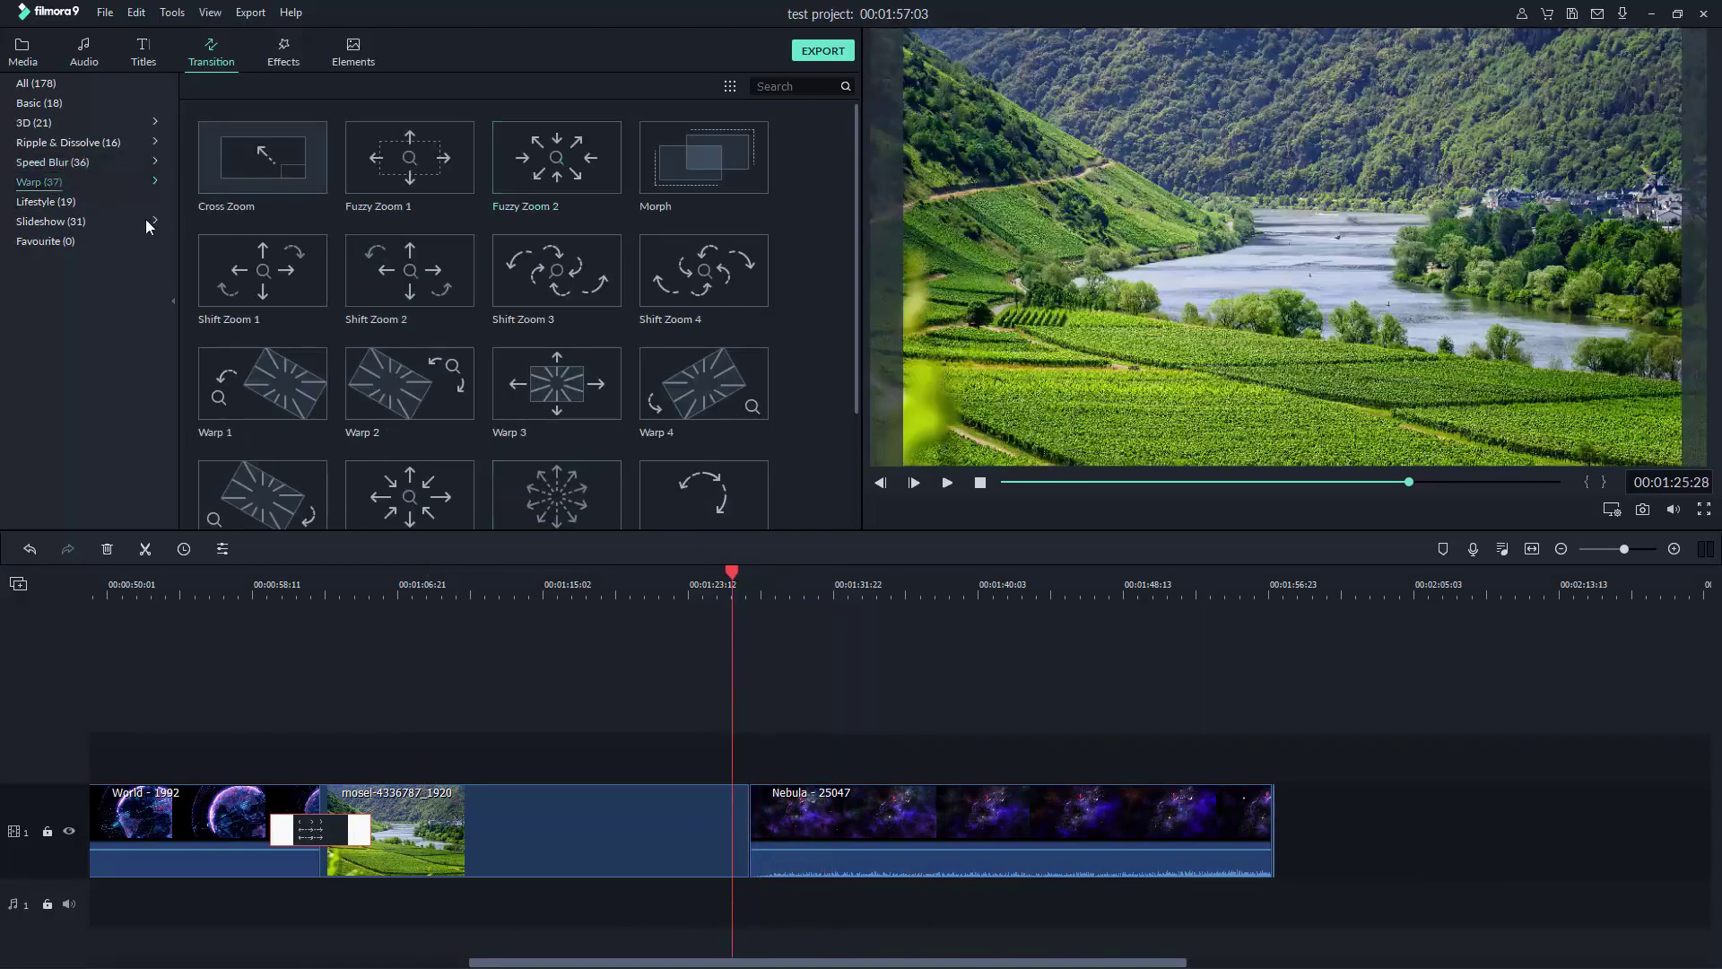
click(70, 221)
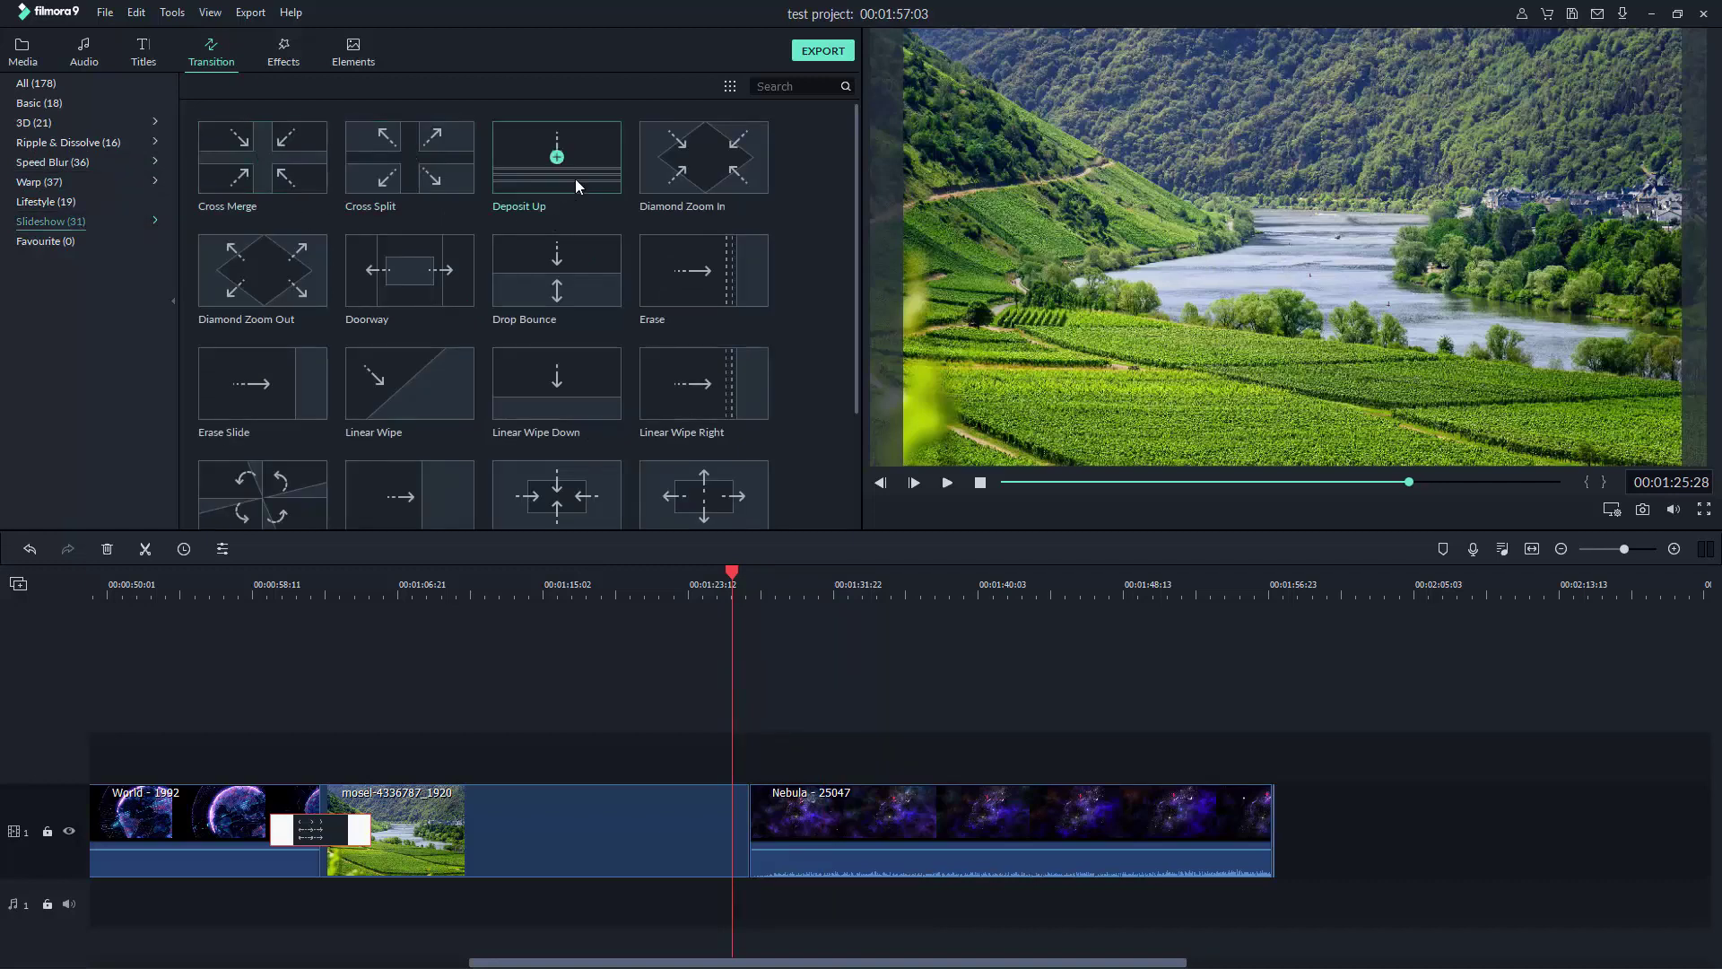
scroll(386, 305, down, 2)
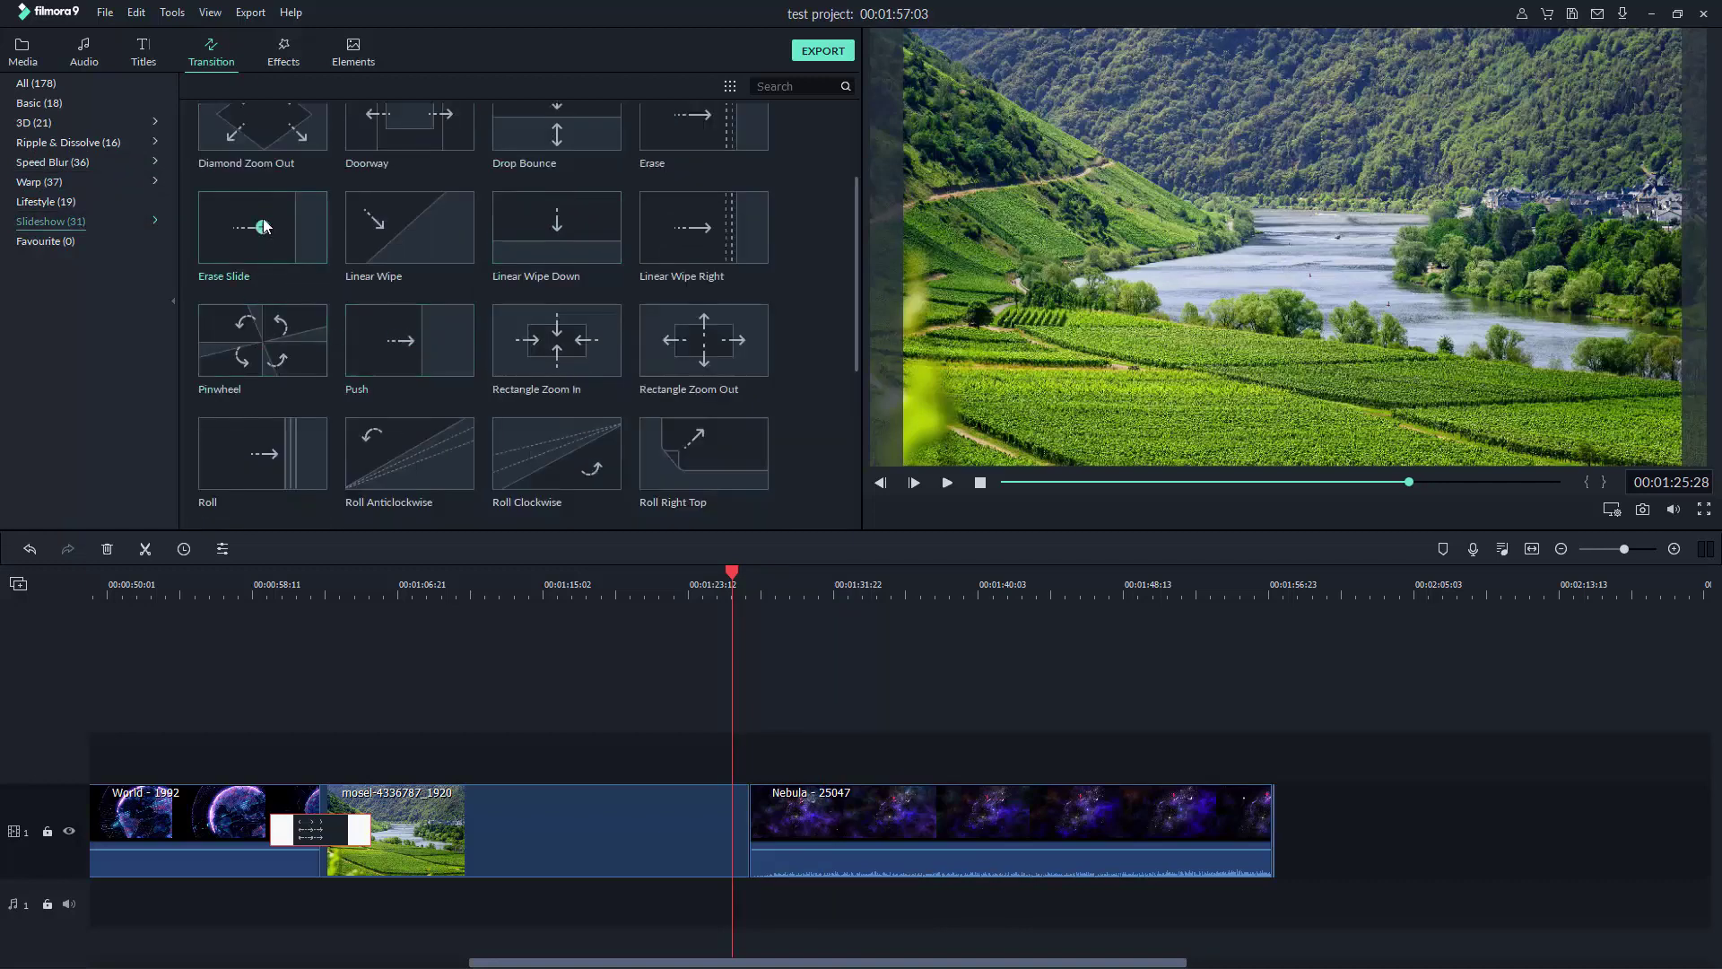
mouse_move(263, 226)
mouse_down()
mouse_move(368, 260)
mouse_move(735, 827)
mouse_move(794, 833)
mouse_up()
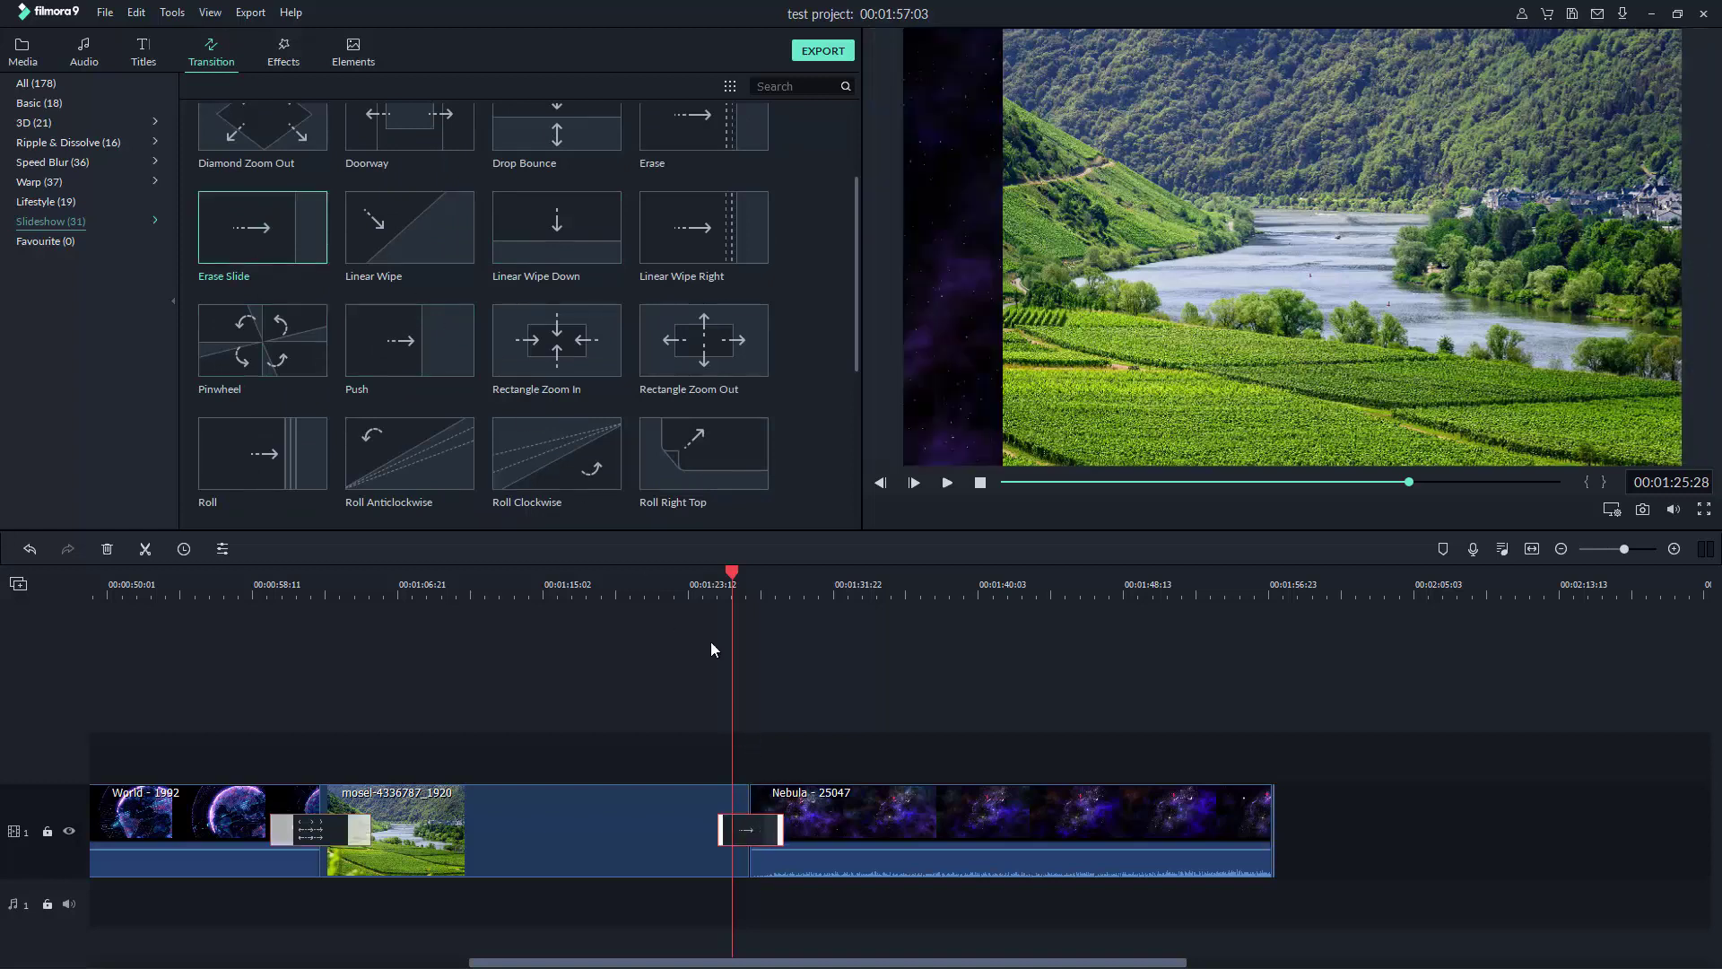
- Play the sequence from 00:01:25:00 to preview the Erase Slide transition, and stop playback
drag(741, 572, 724, 572)
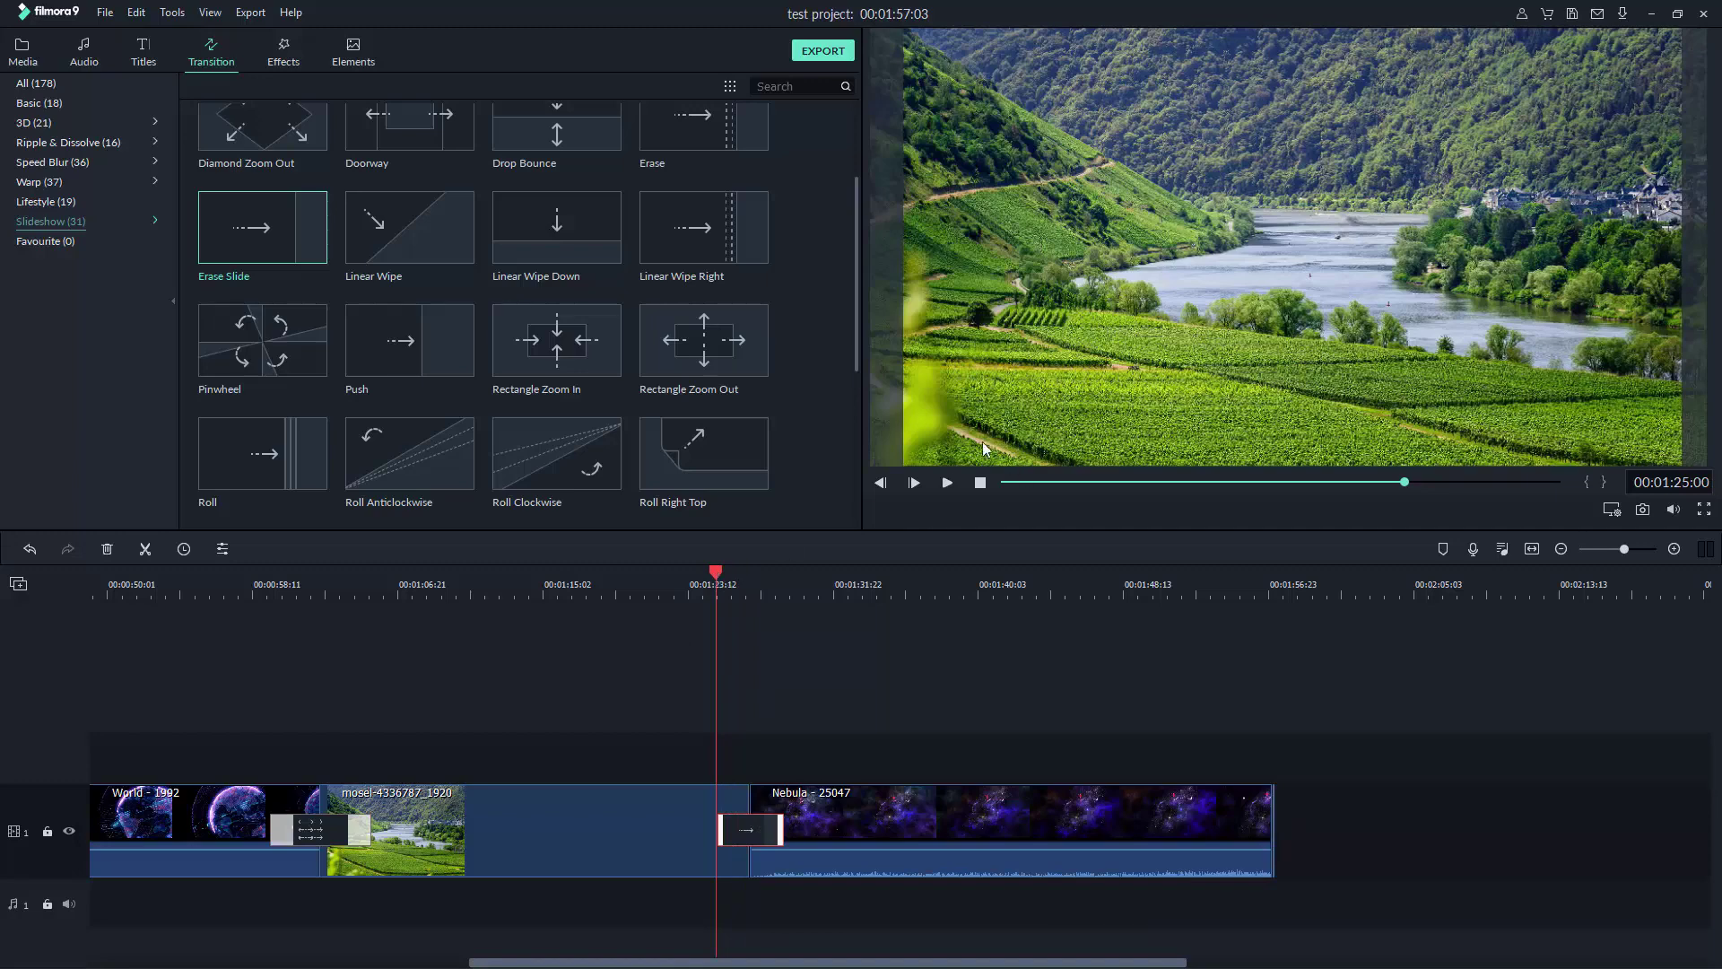
click(947, 489)
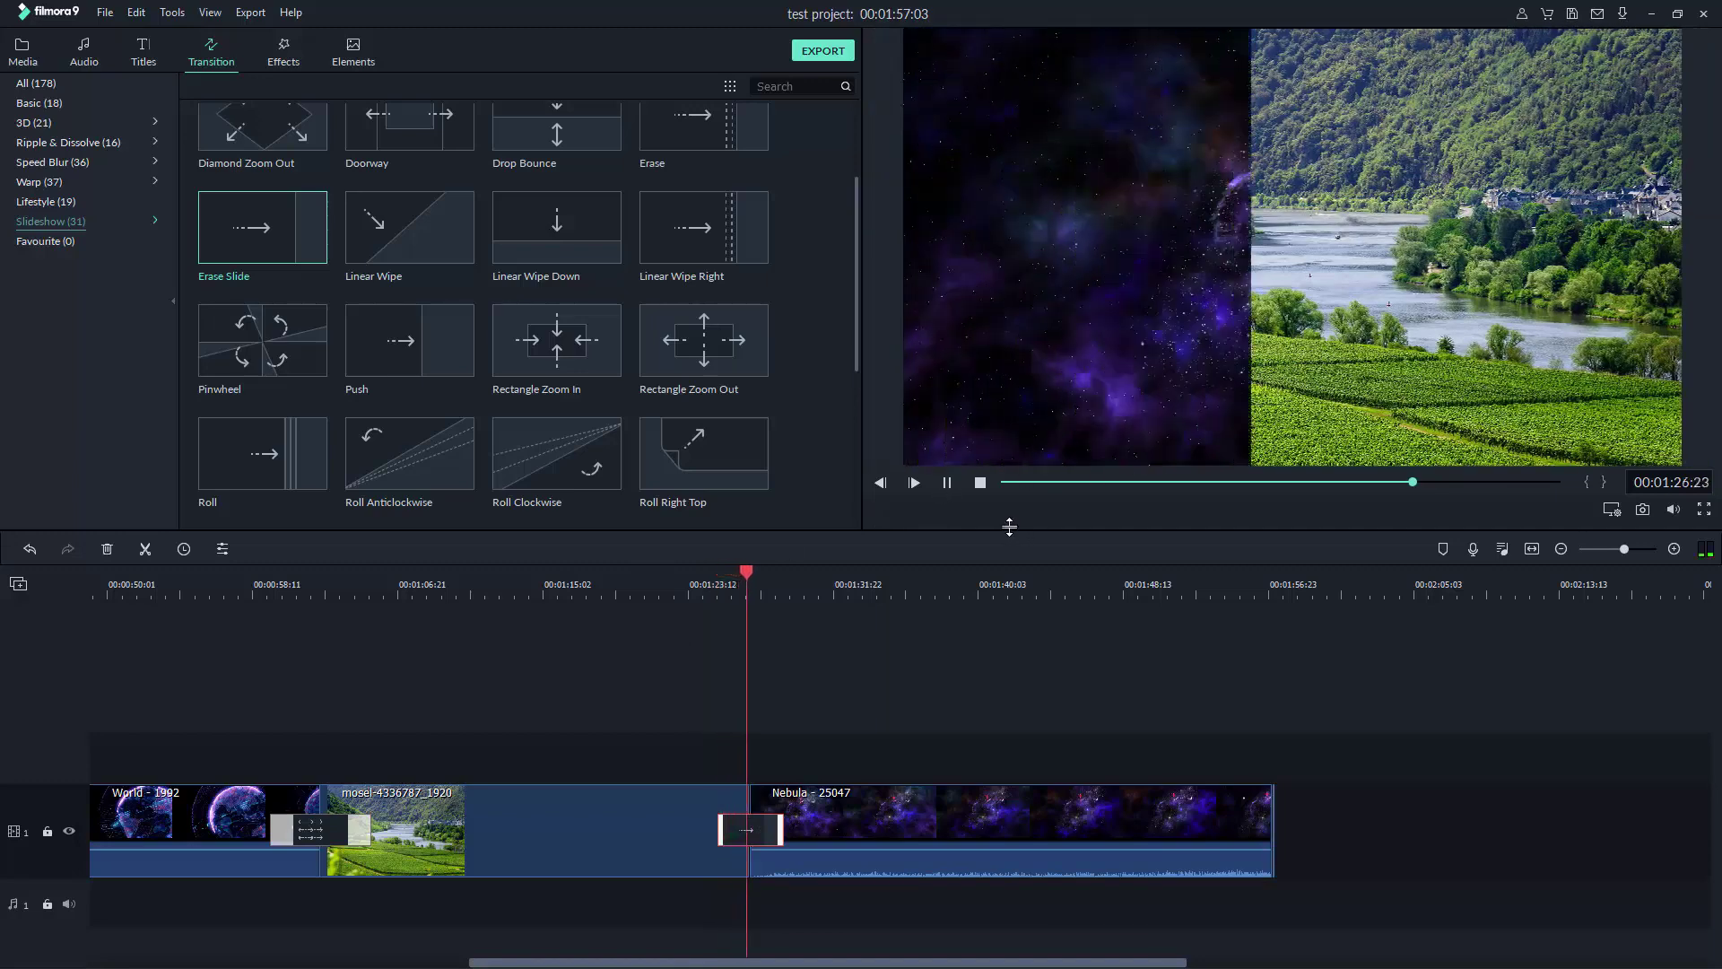
click(980, 482)
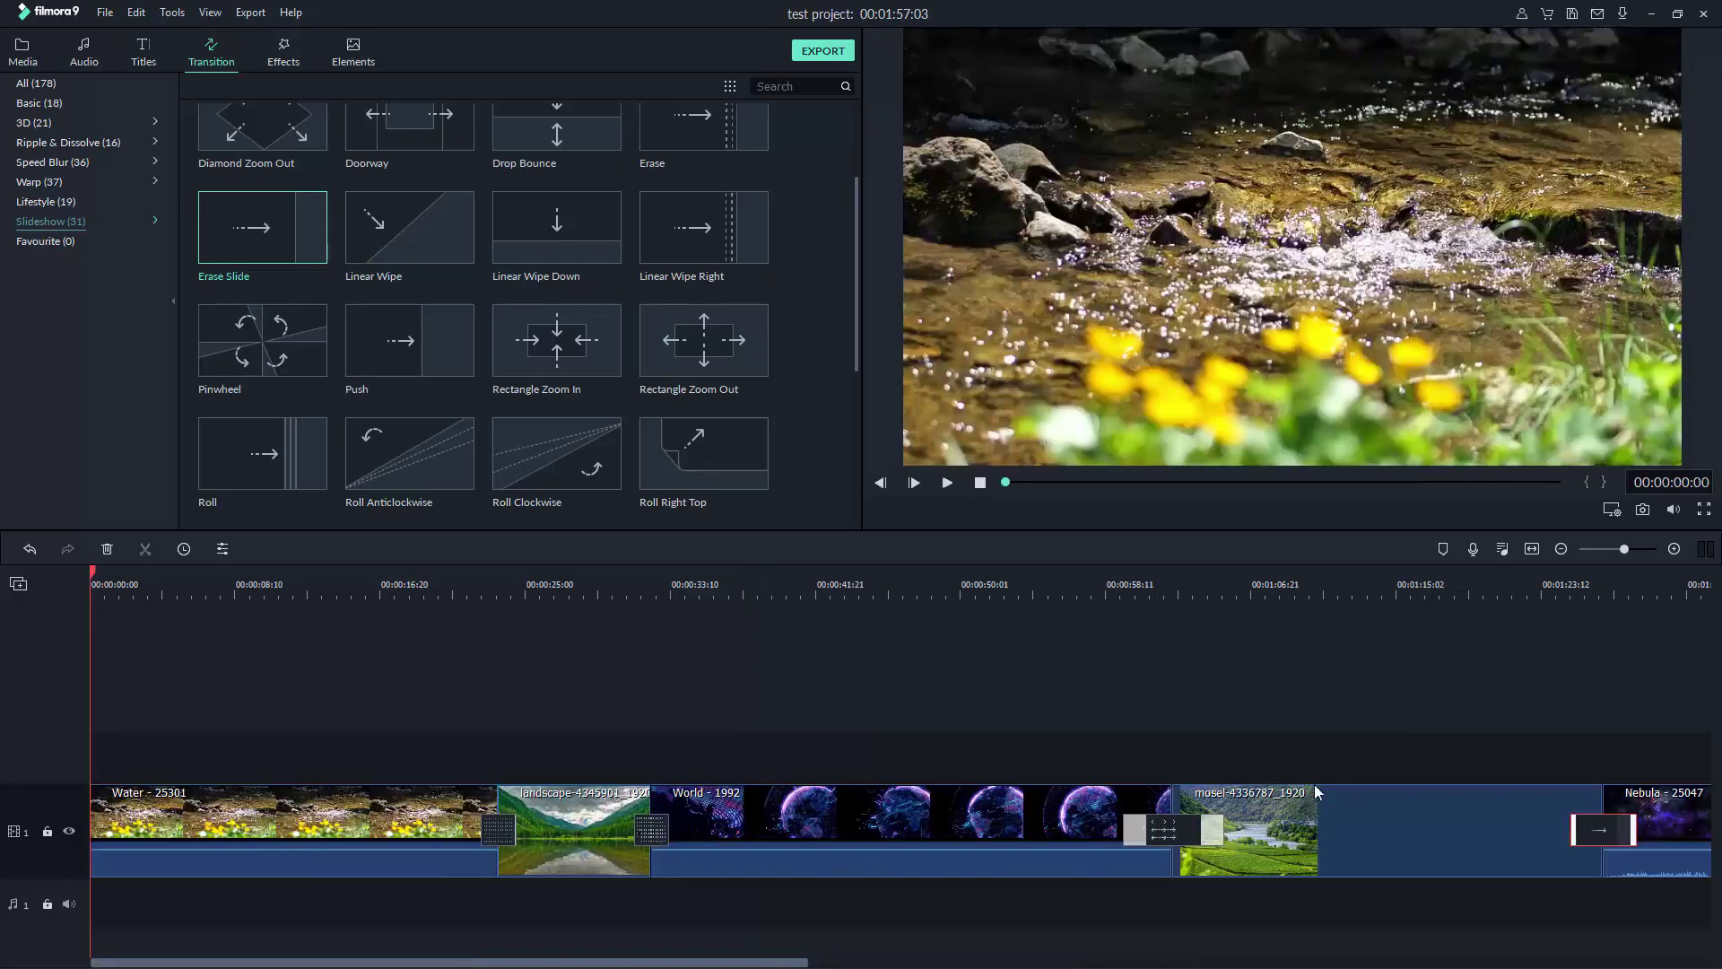
- Delete the Erase Slide transition at the cut between the mosel image and the Nebula clip
drag(652, 964, 908, 963)
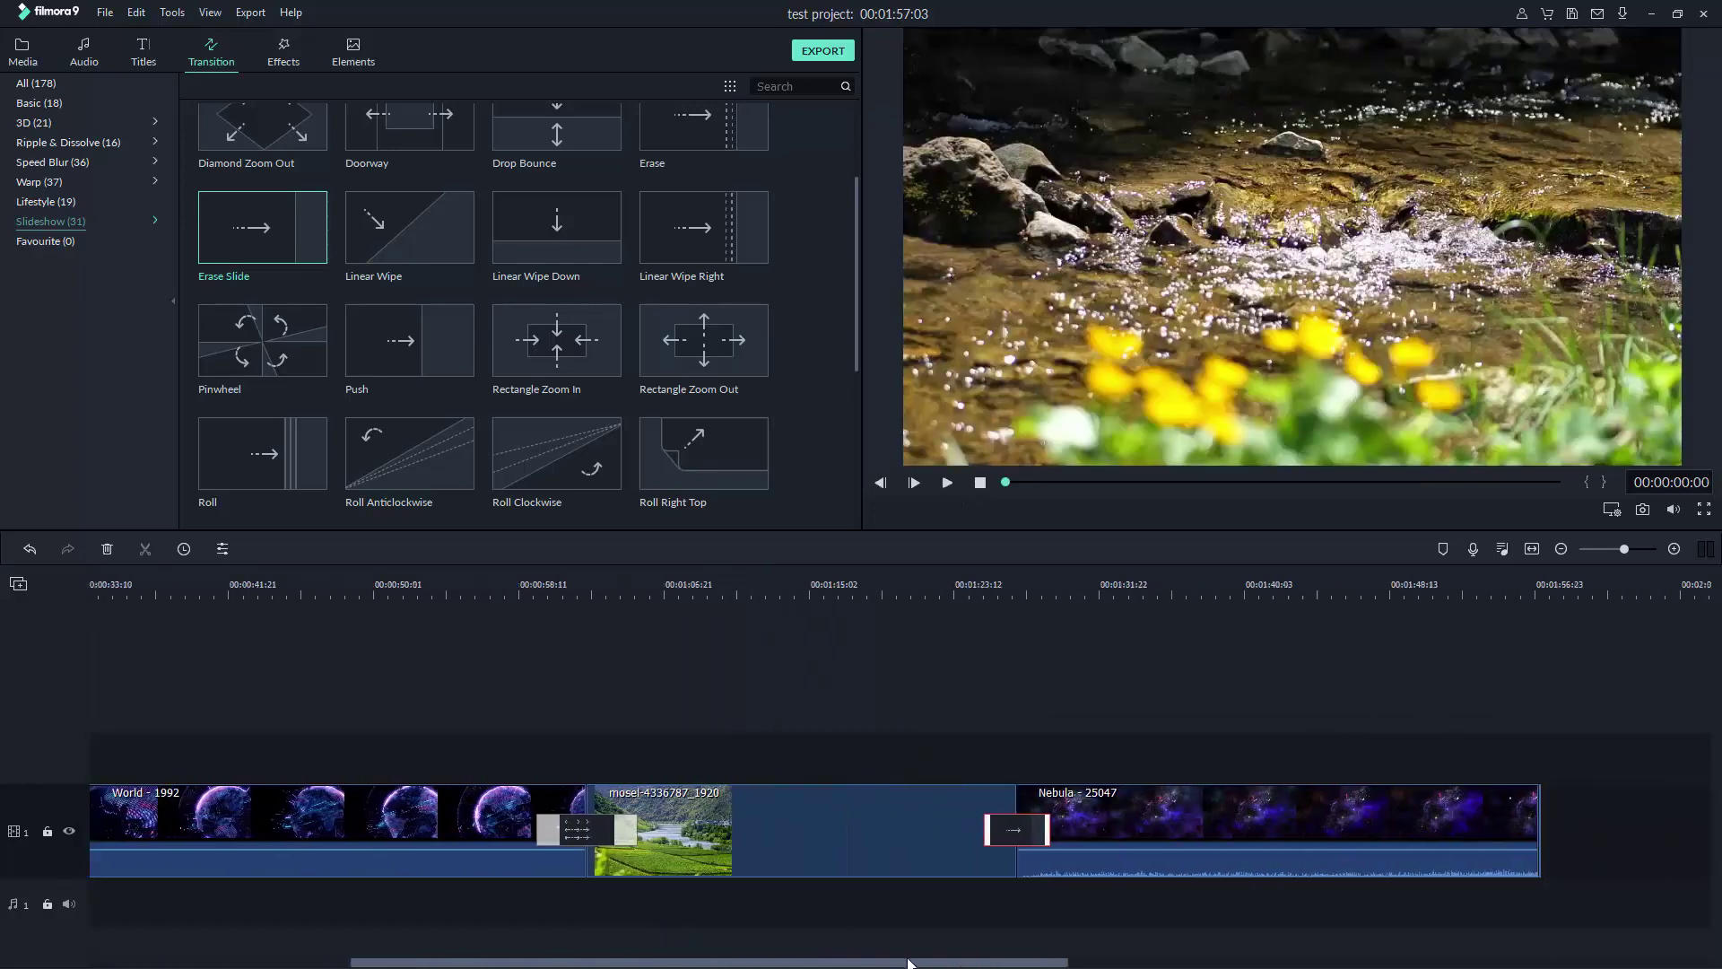
right_click(1023, 831)
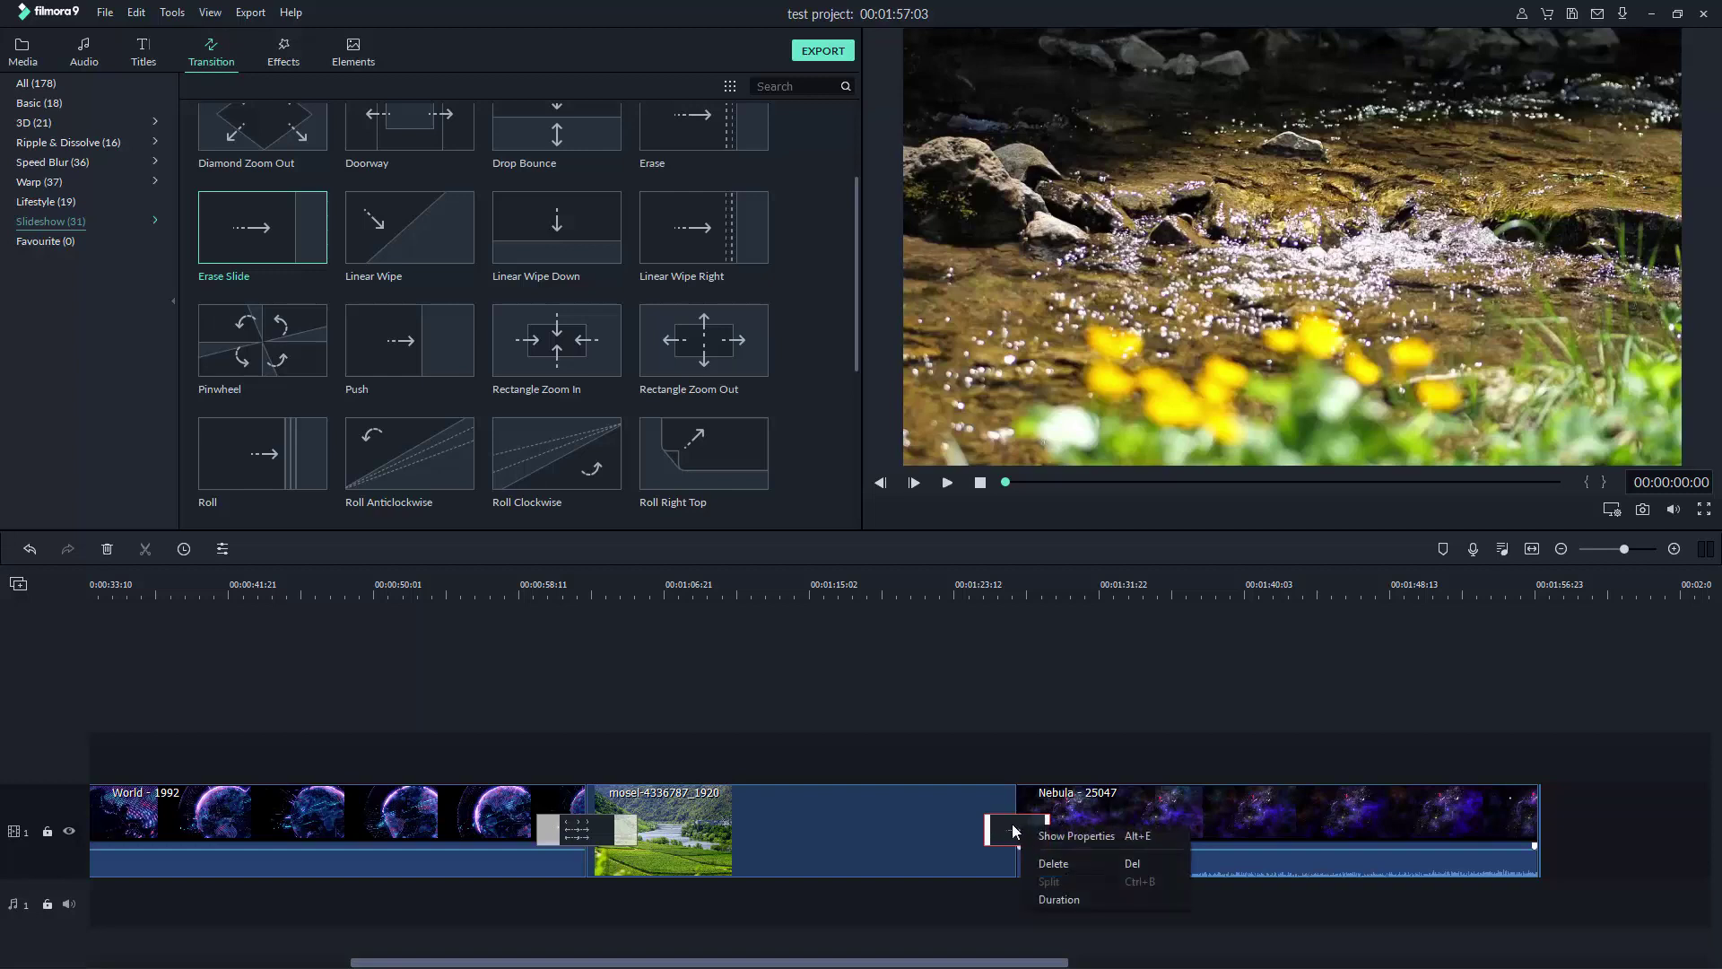
click(1116, 863)
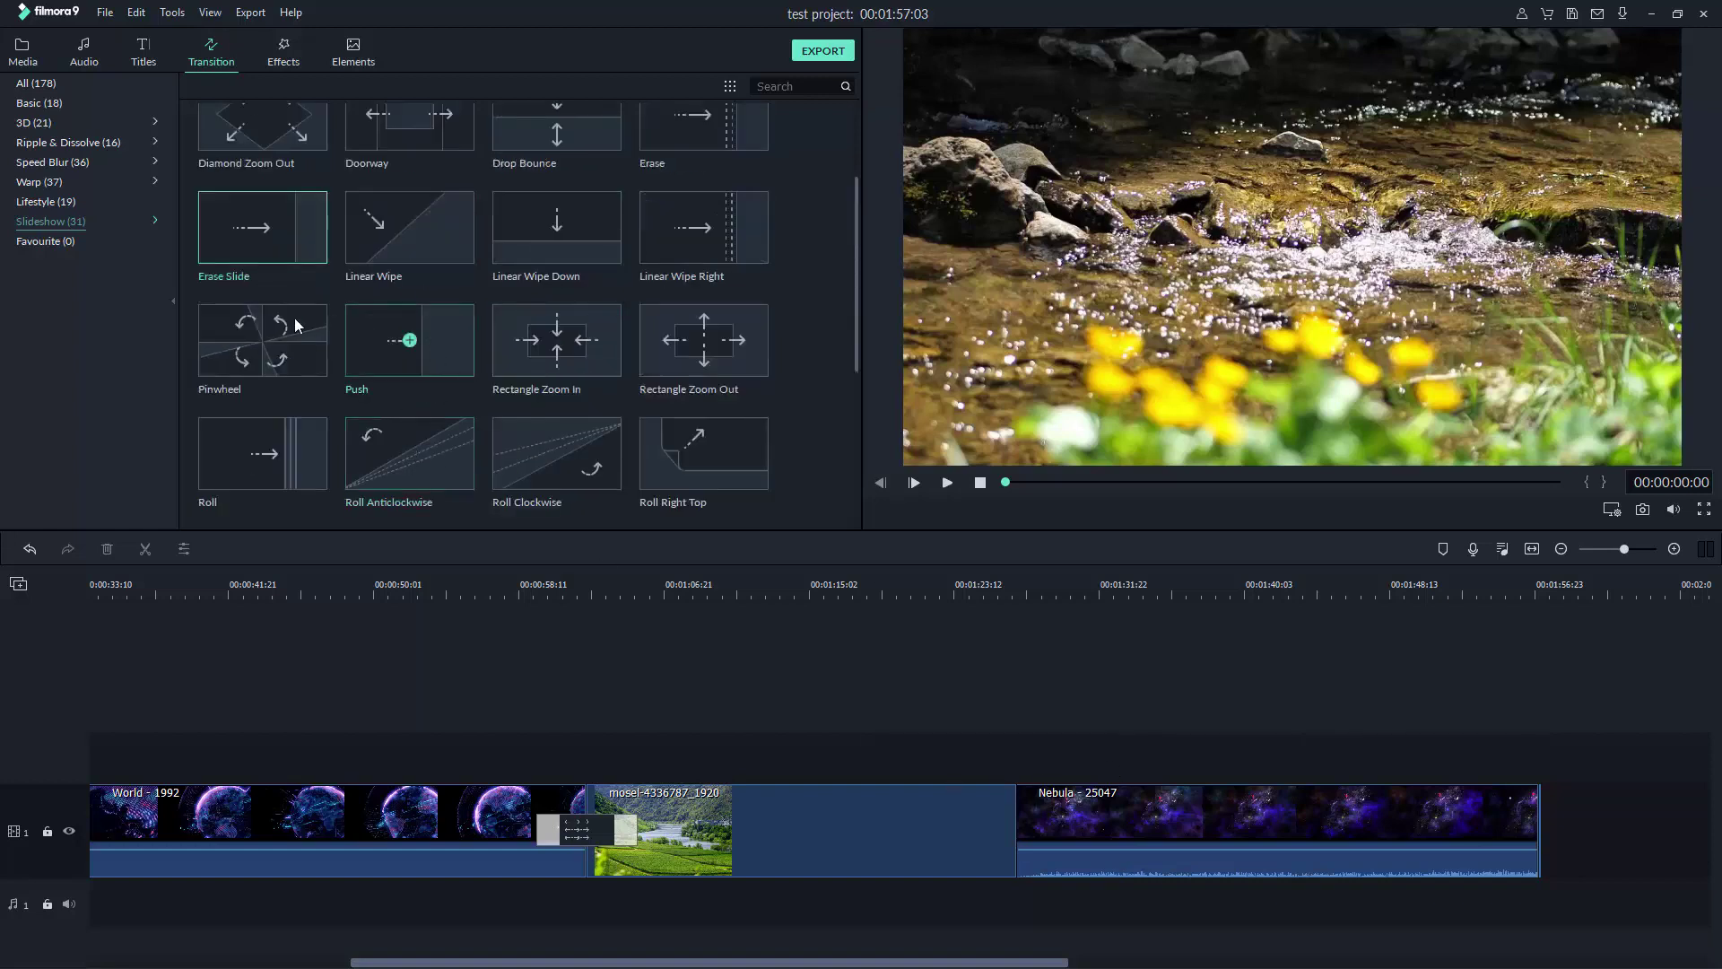
- Browse the Slideshow and Warp transitions and apply Whirl 4 at the cut between the mosel image and the Nebula clip
scroll(558, 185, up, 3)
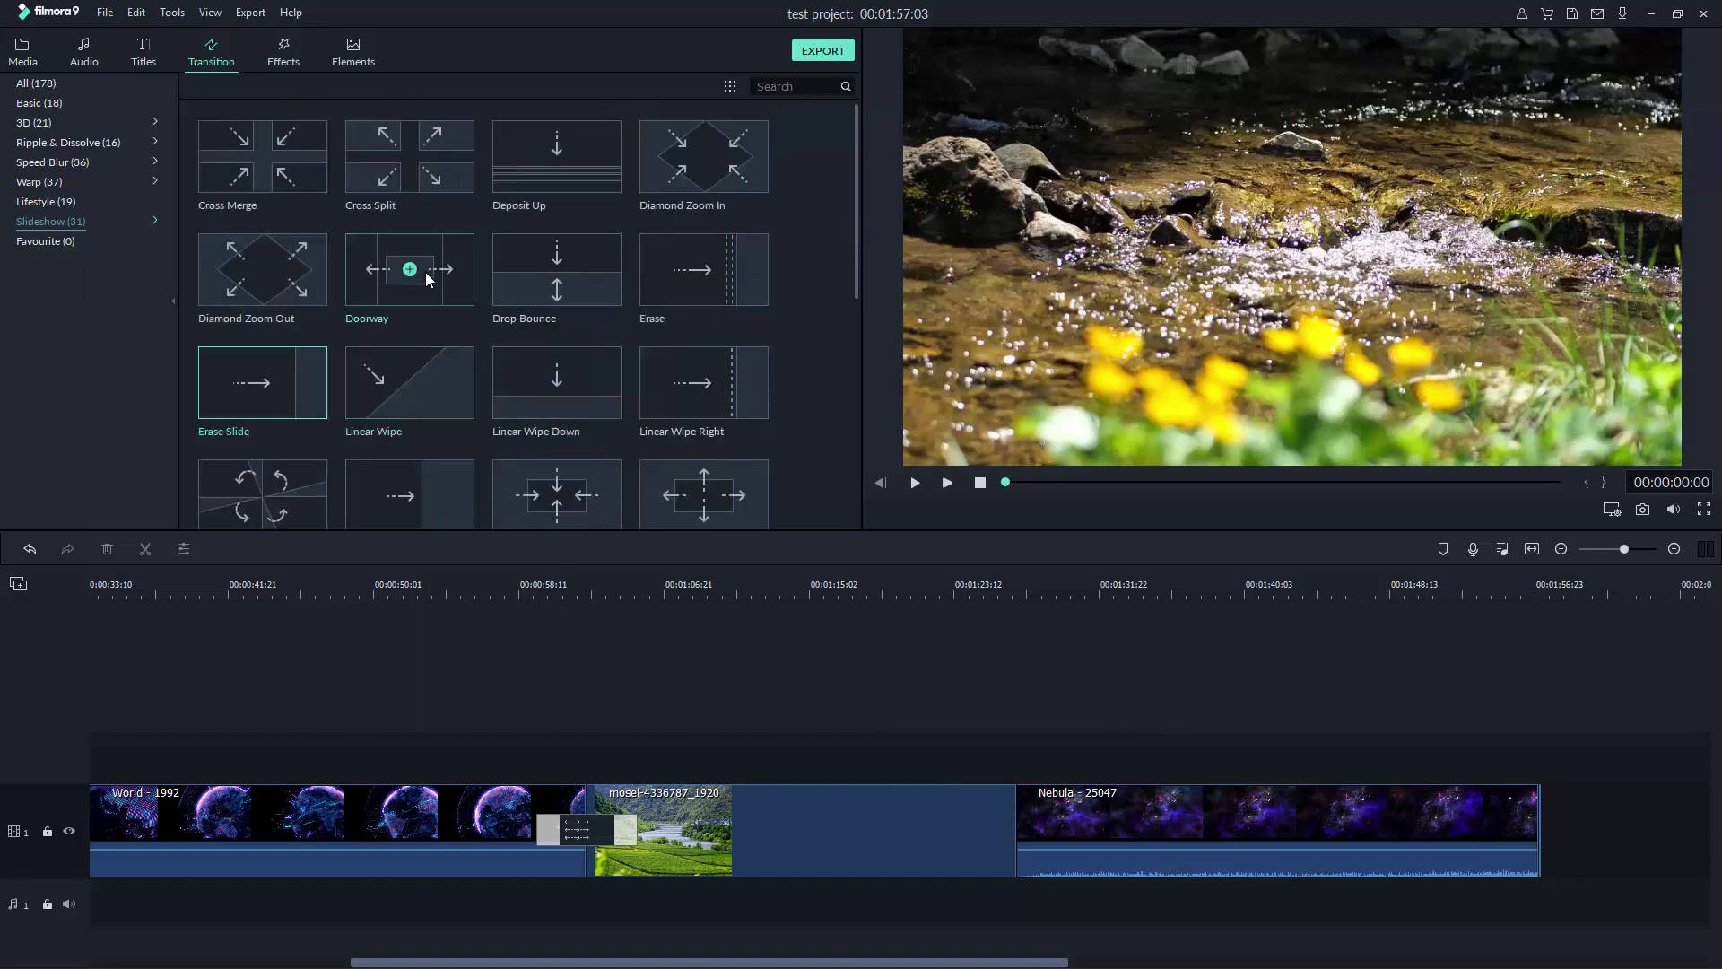
scroll(288, 419, down, 5)
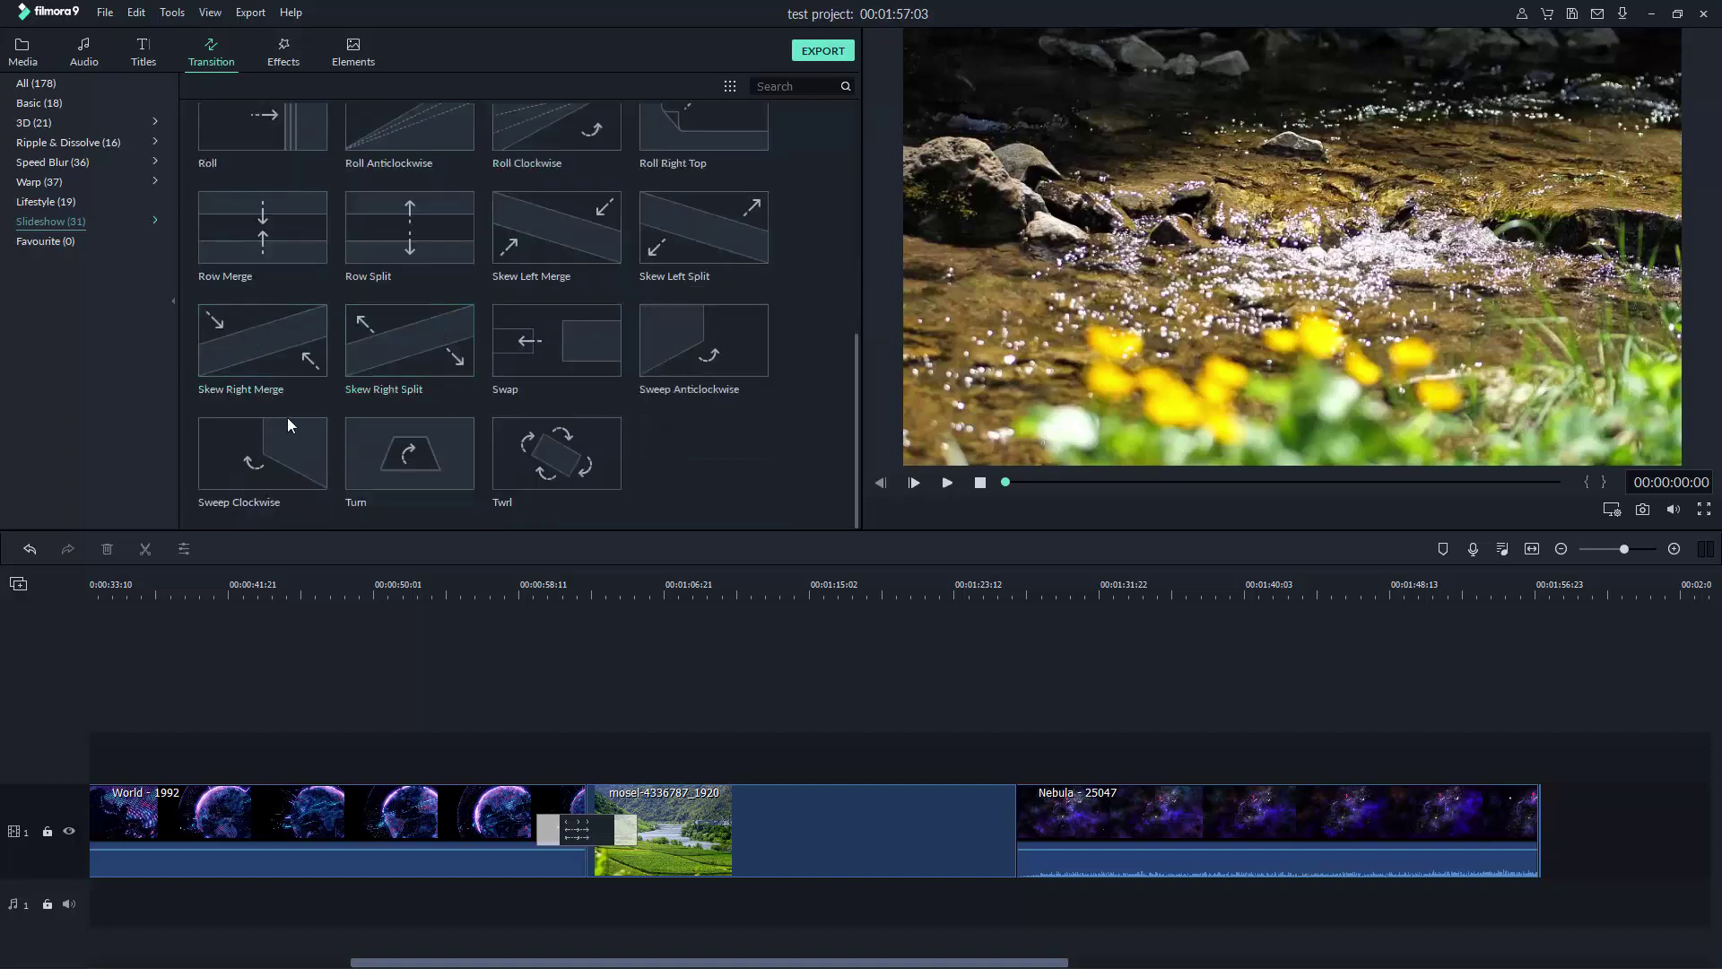
scroll(409, 231, up, 3)
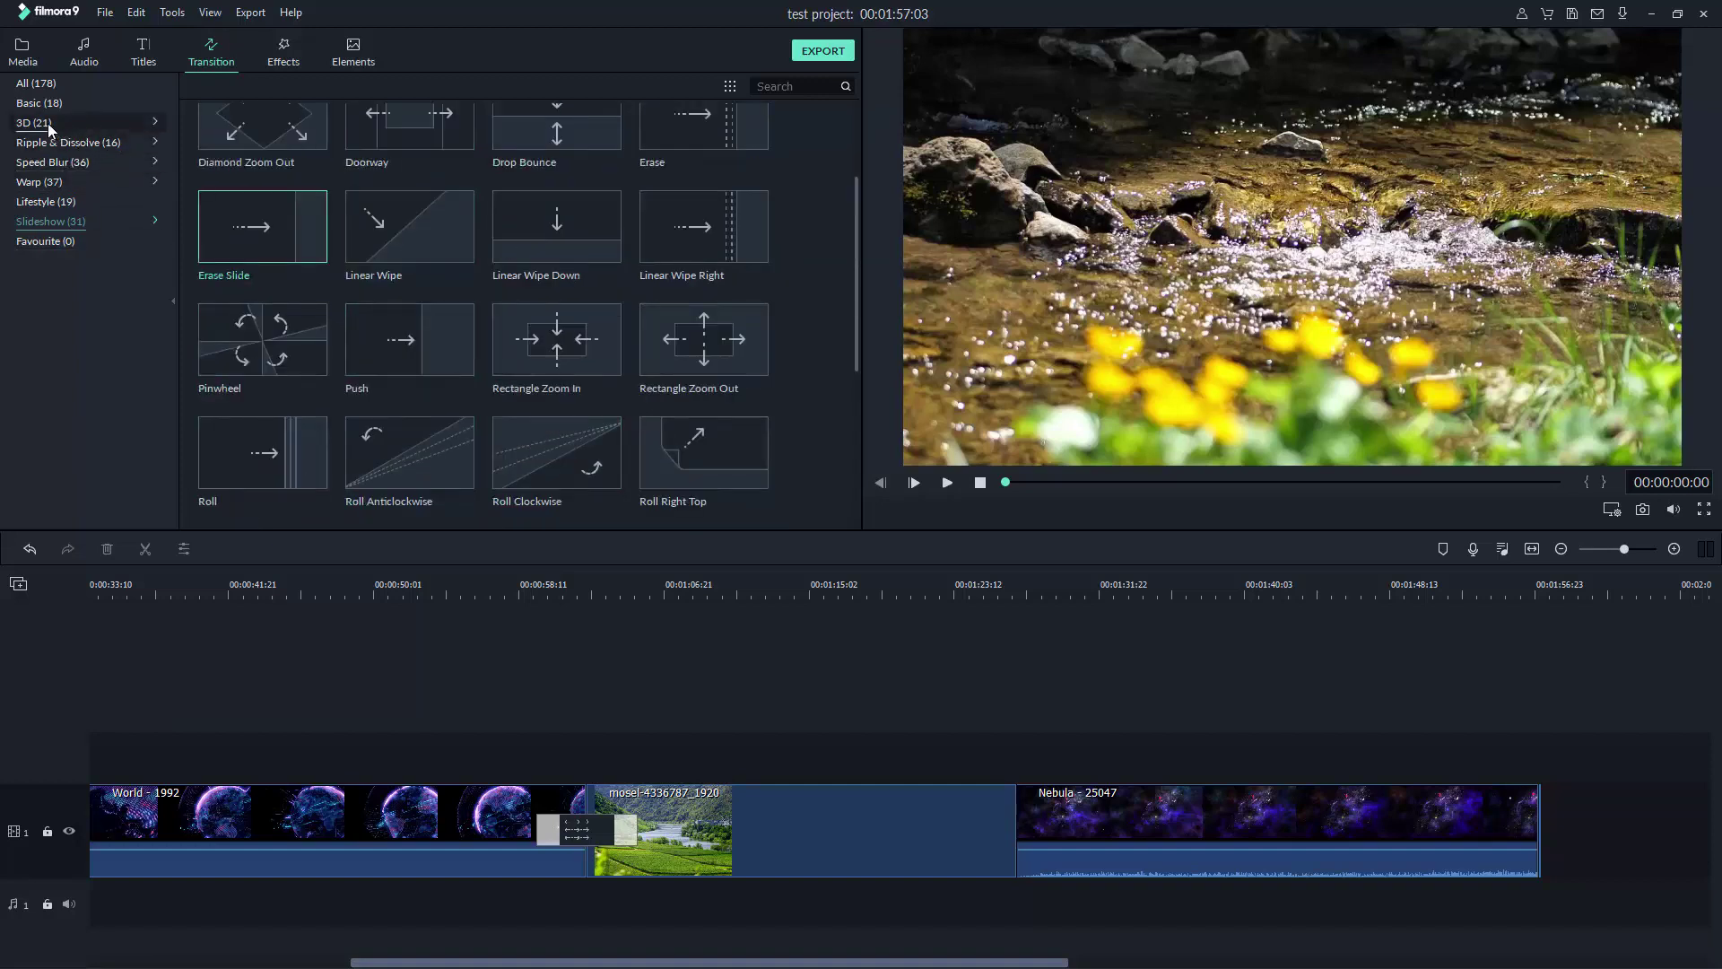
click(55, 184)
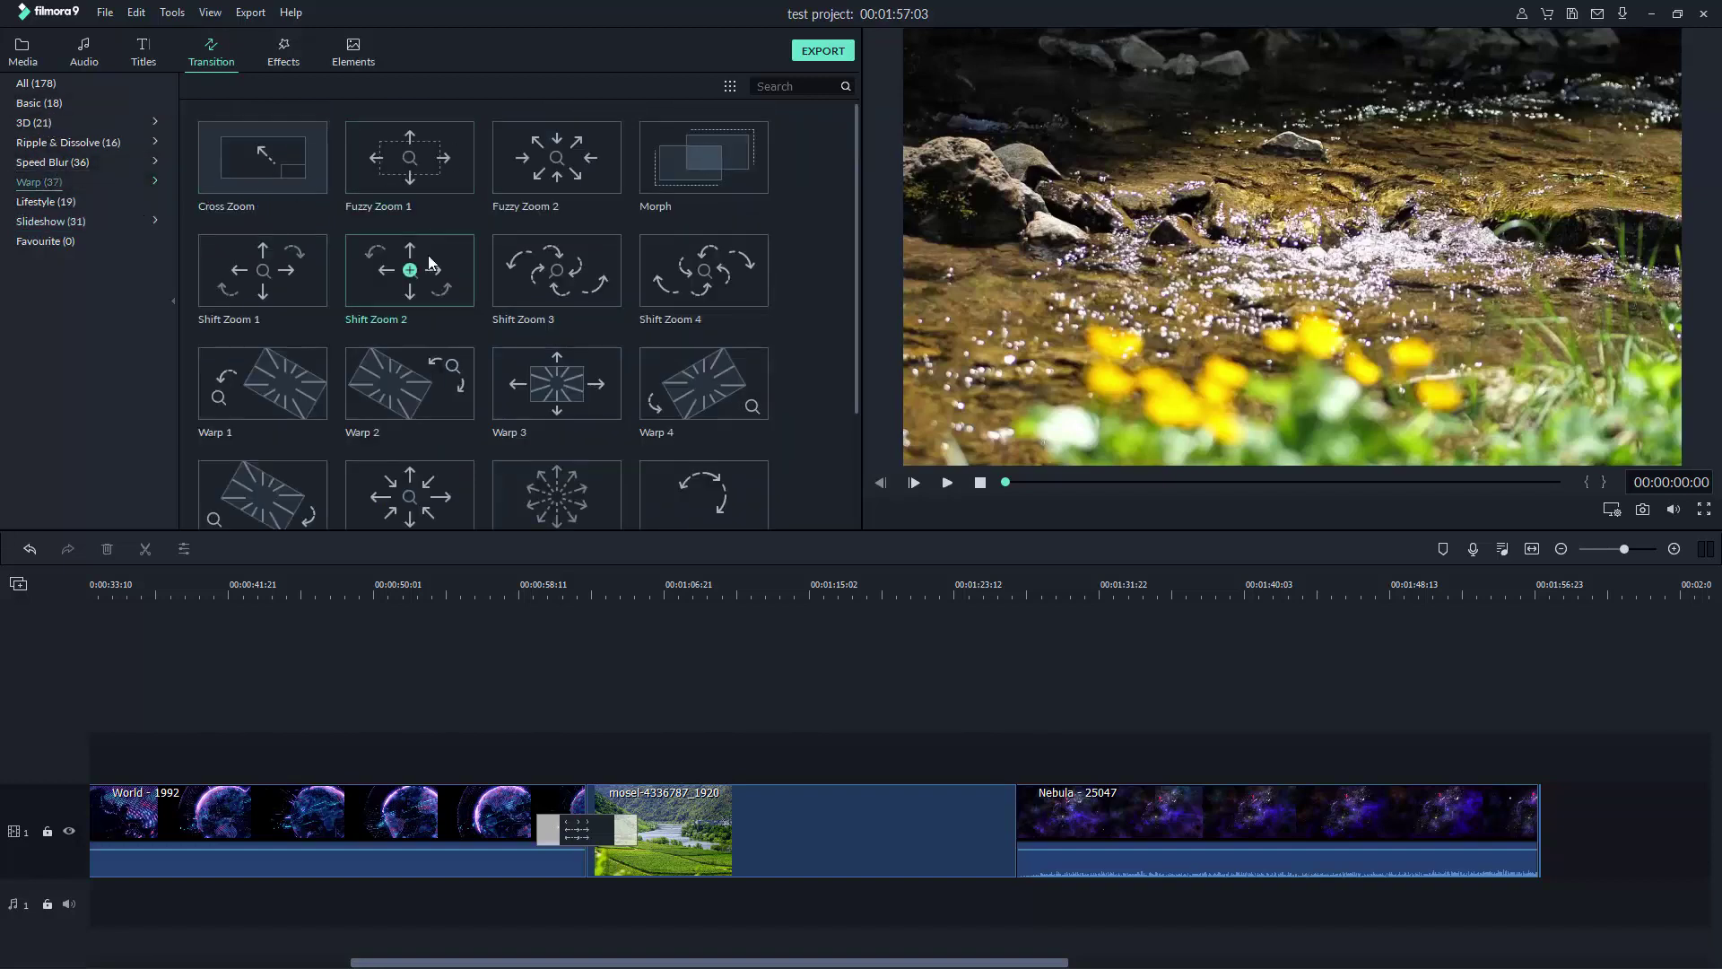
scroll(428, 261, down, 5)
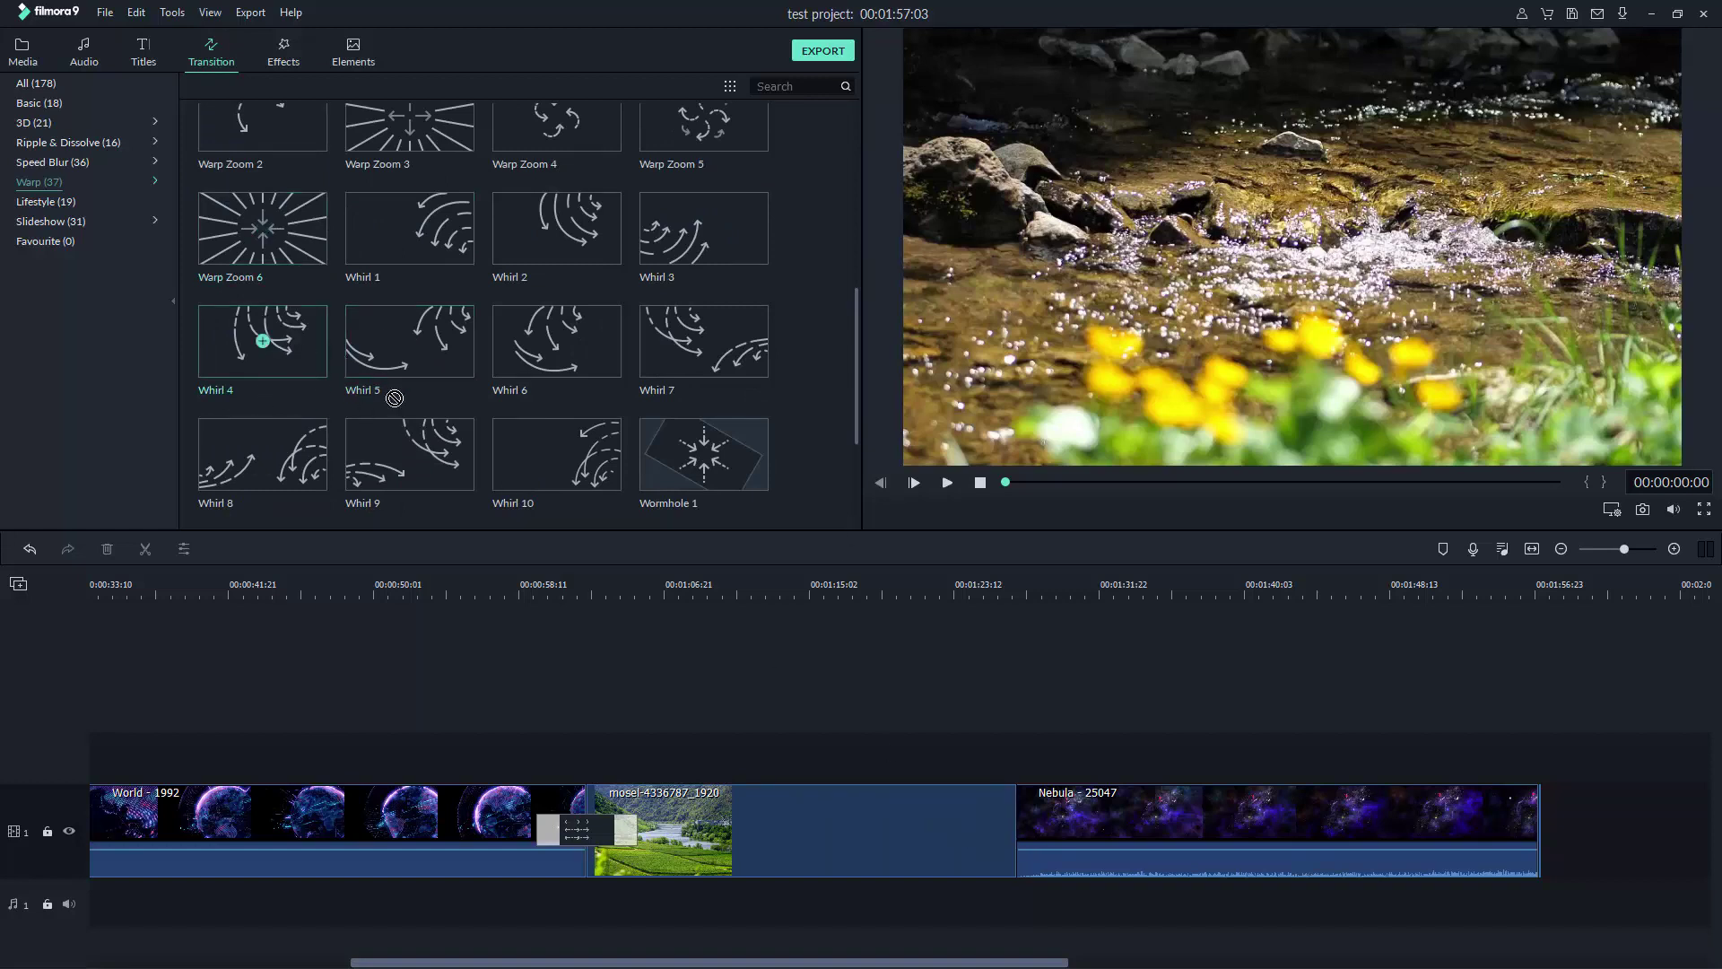
drag(264, 341, 1004, 820)
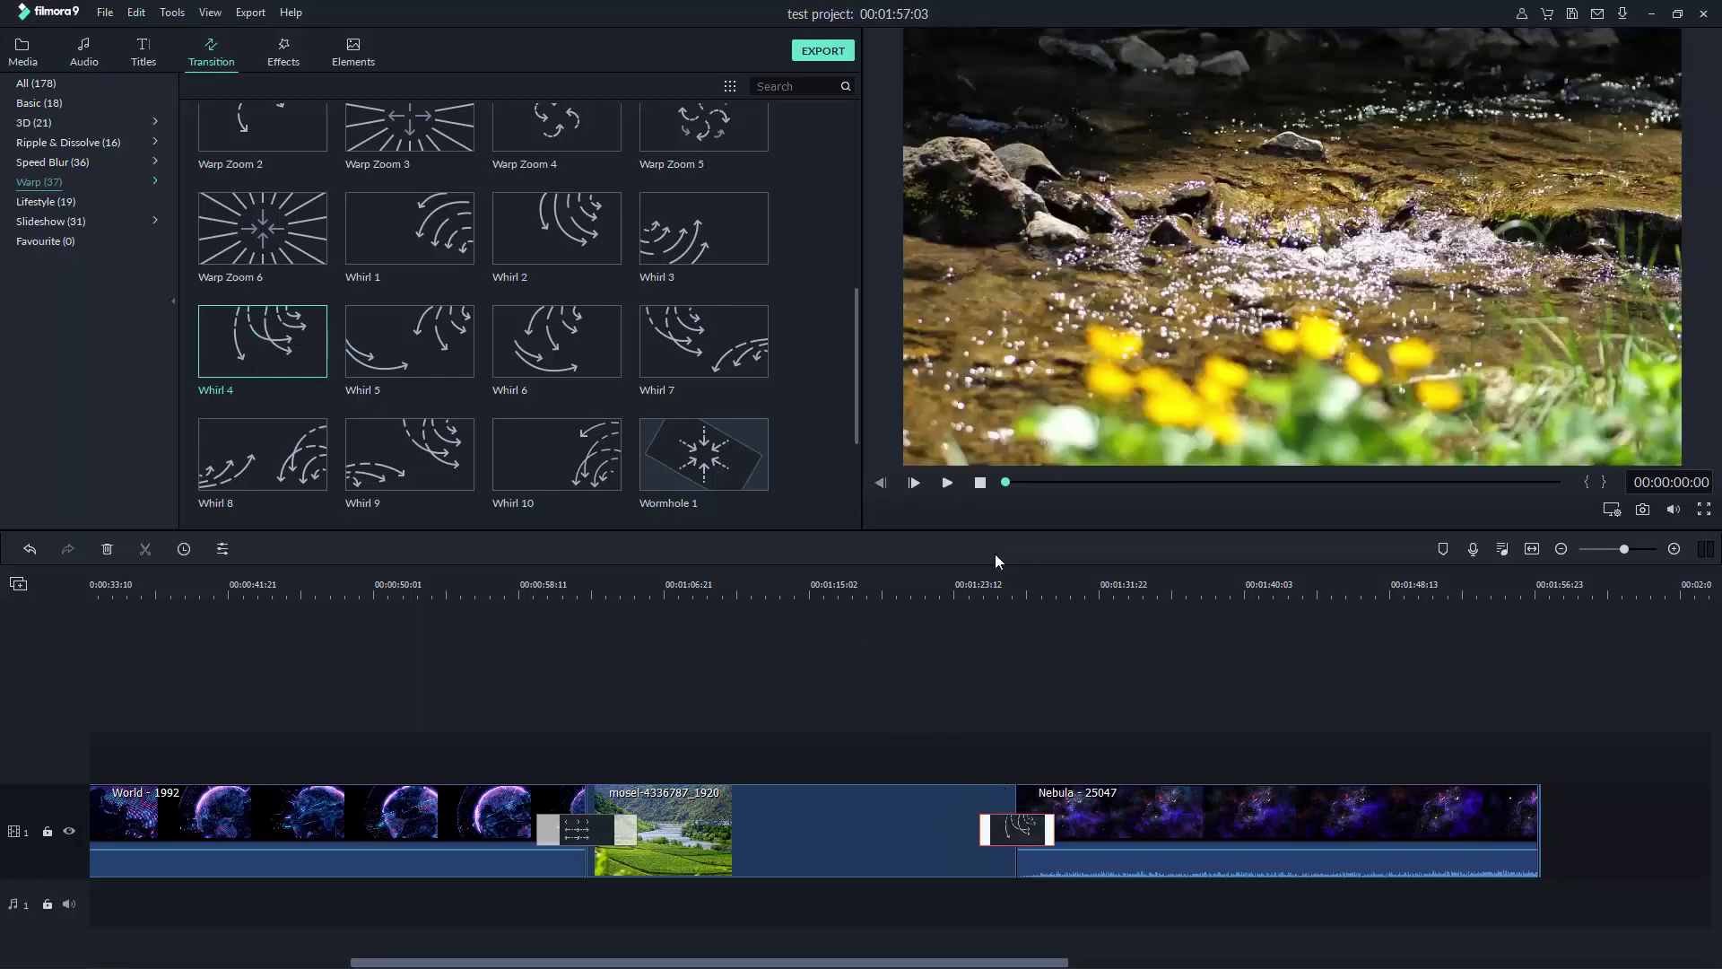
- Play the sequence from 00:01:24:05 to preview the Whirl 4 transition, and stop playback
click(968, 585)
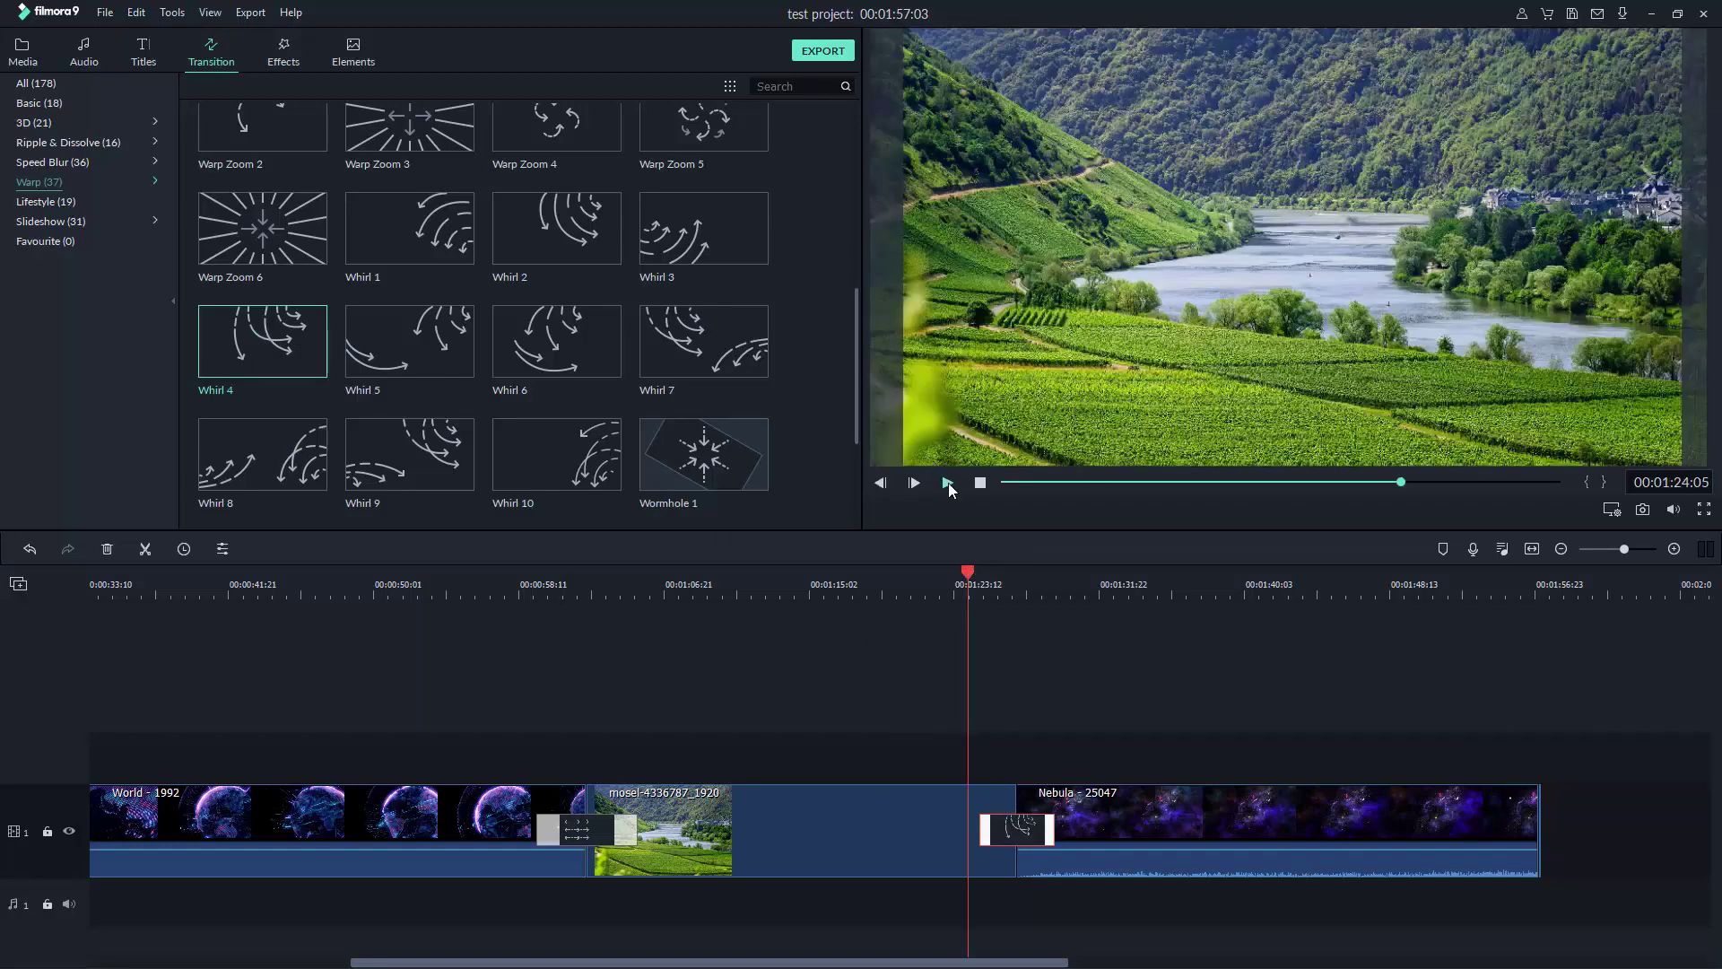
key(space)
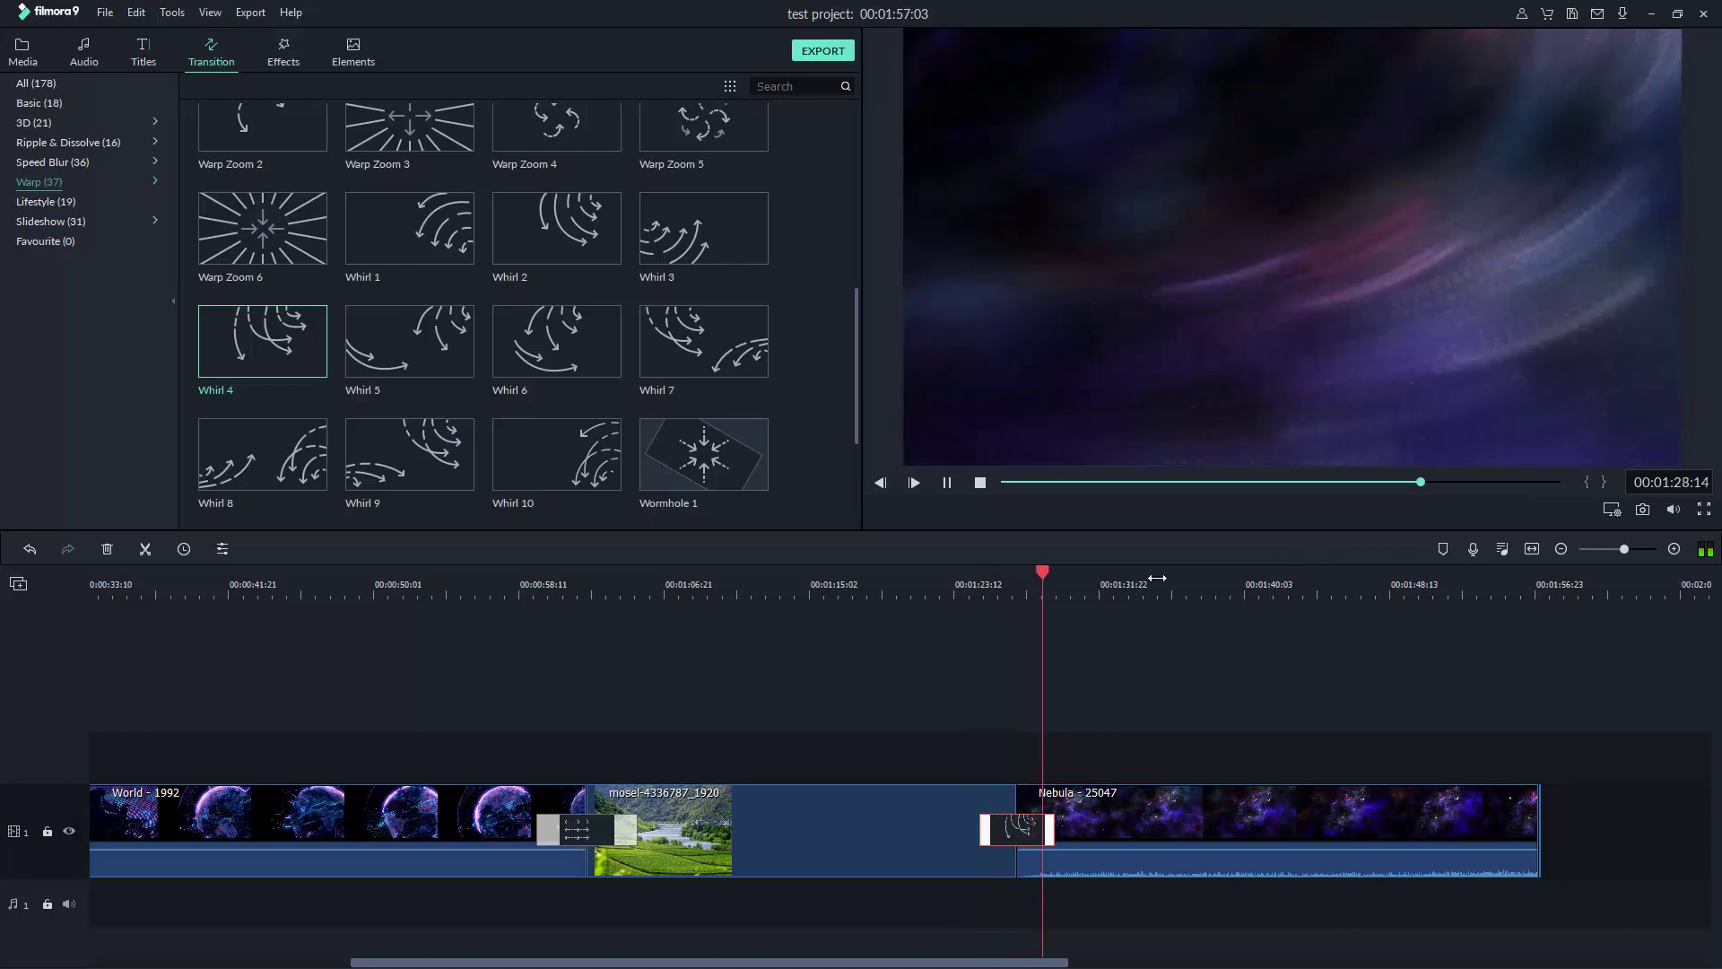
click(982, 484)
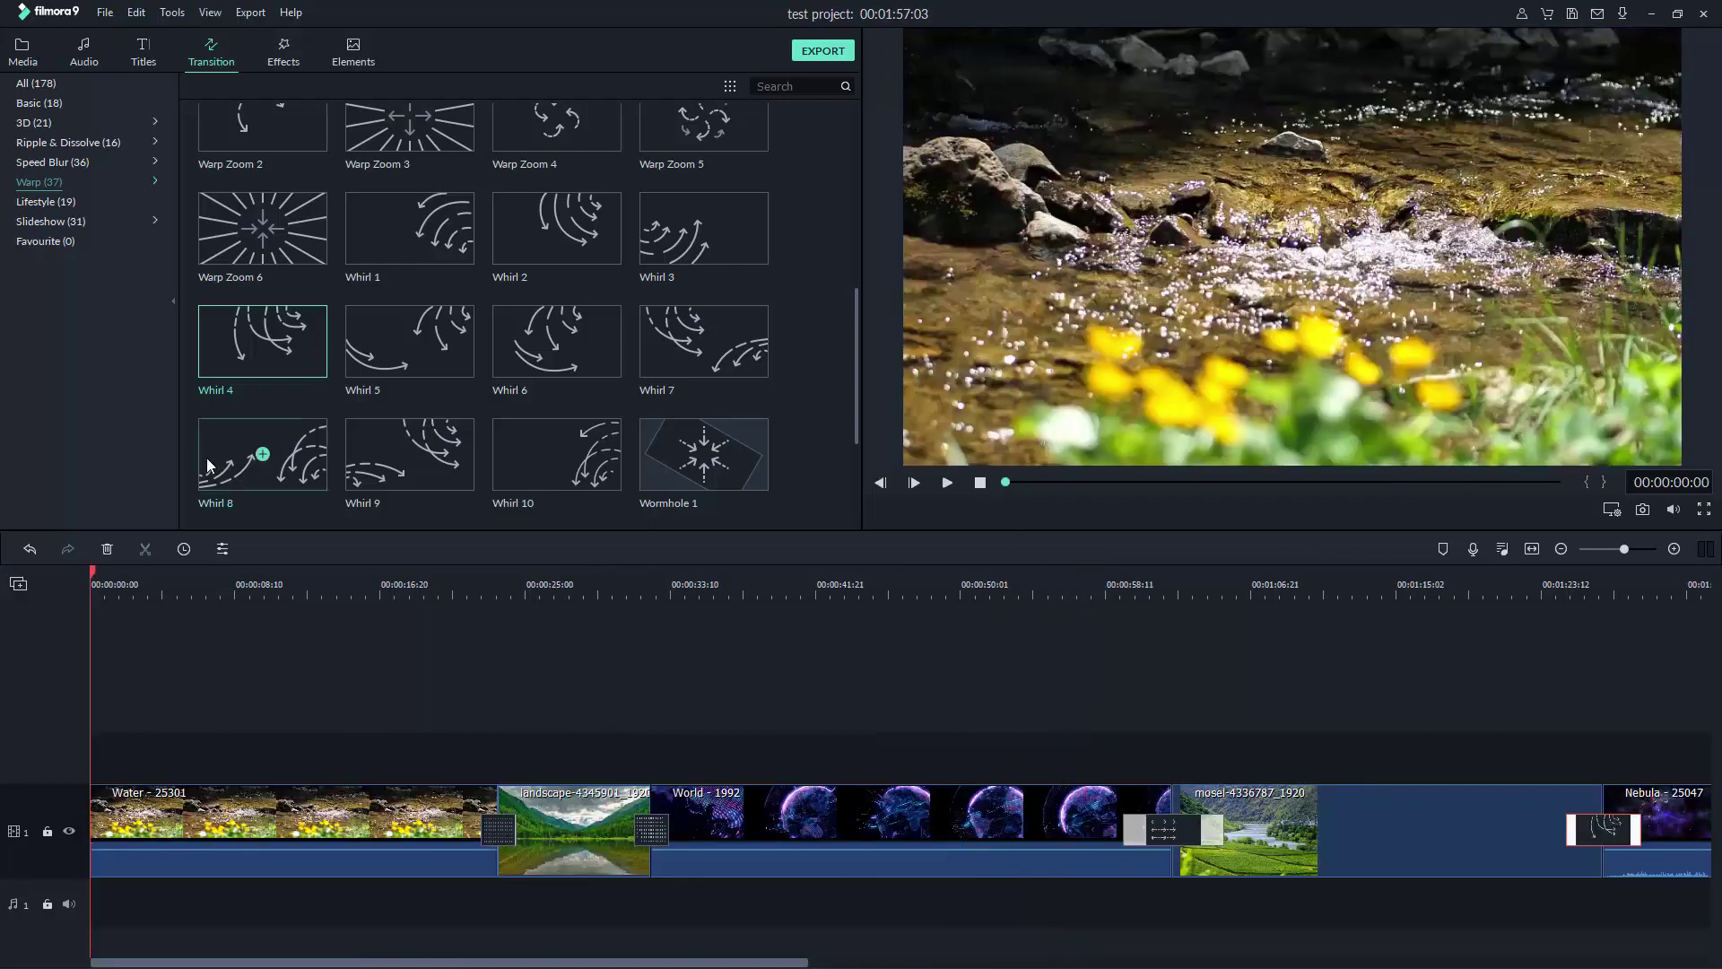
- Save the project
click(105, 15)
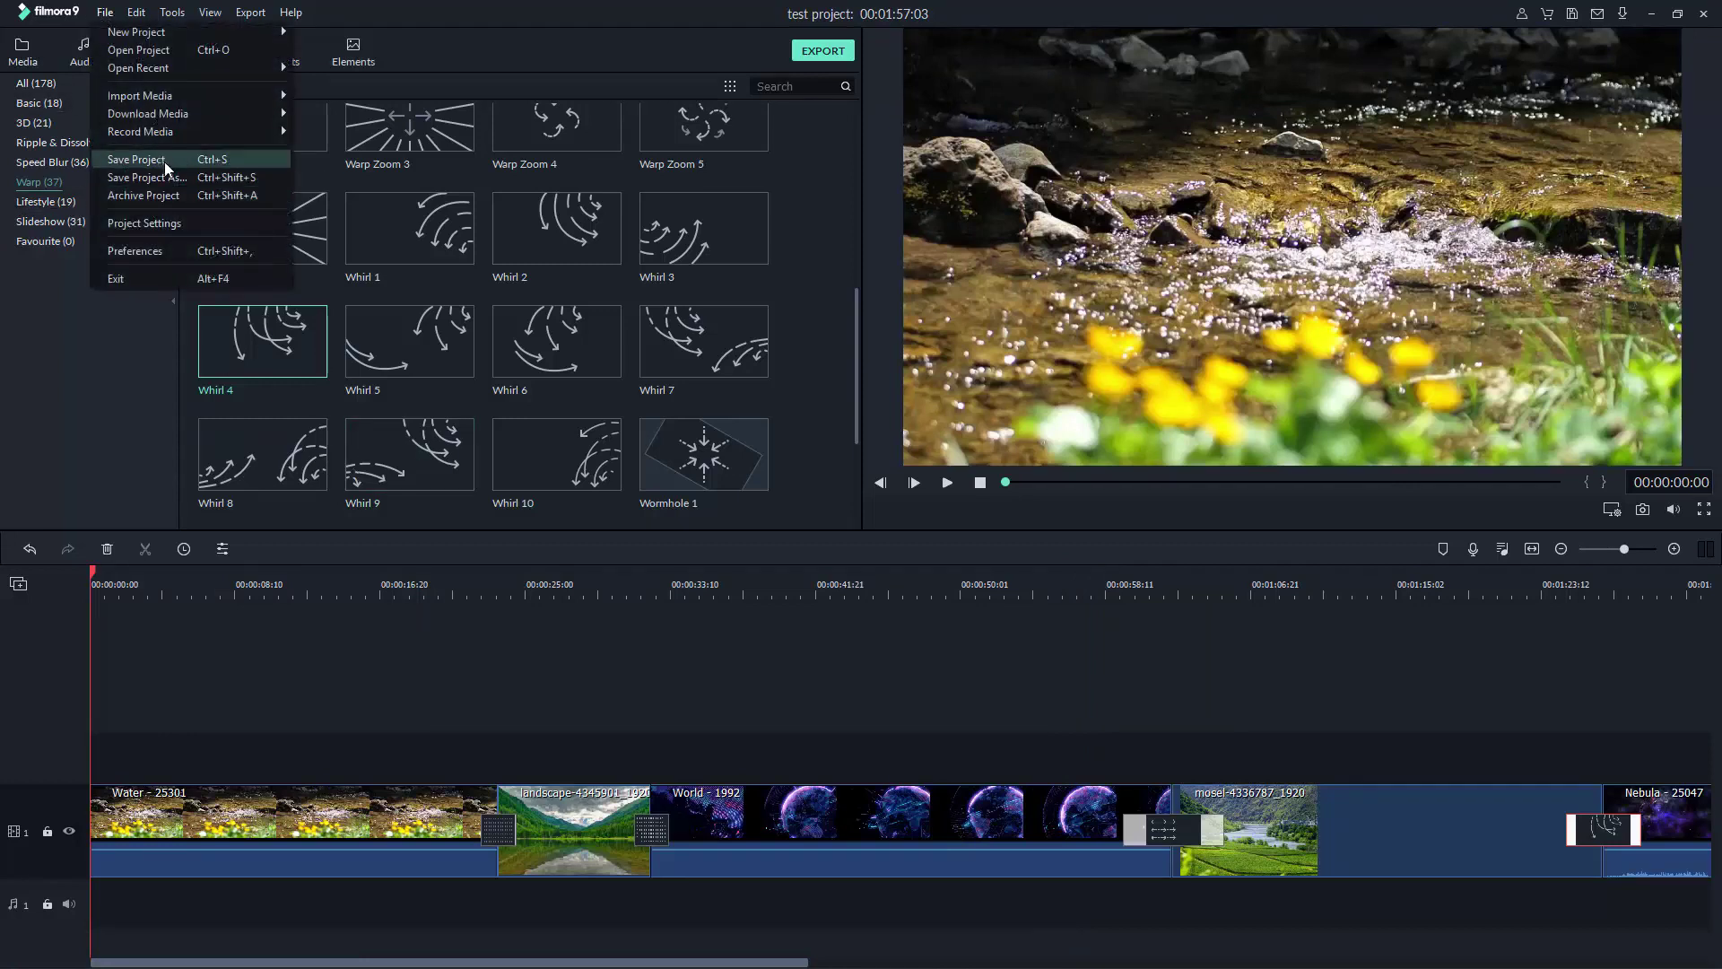
click(226, 169)
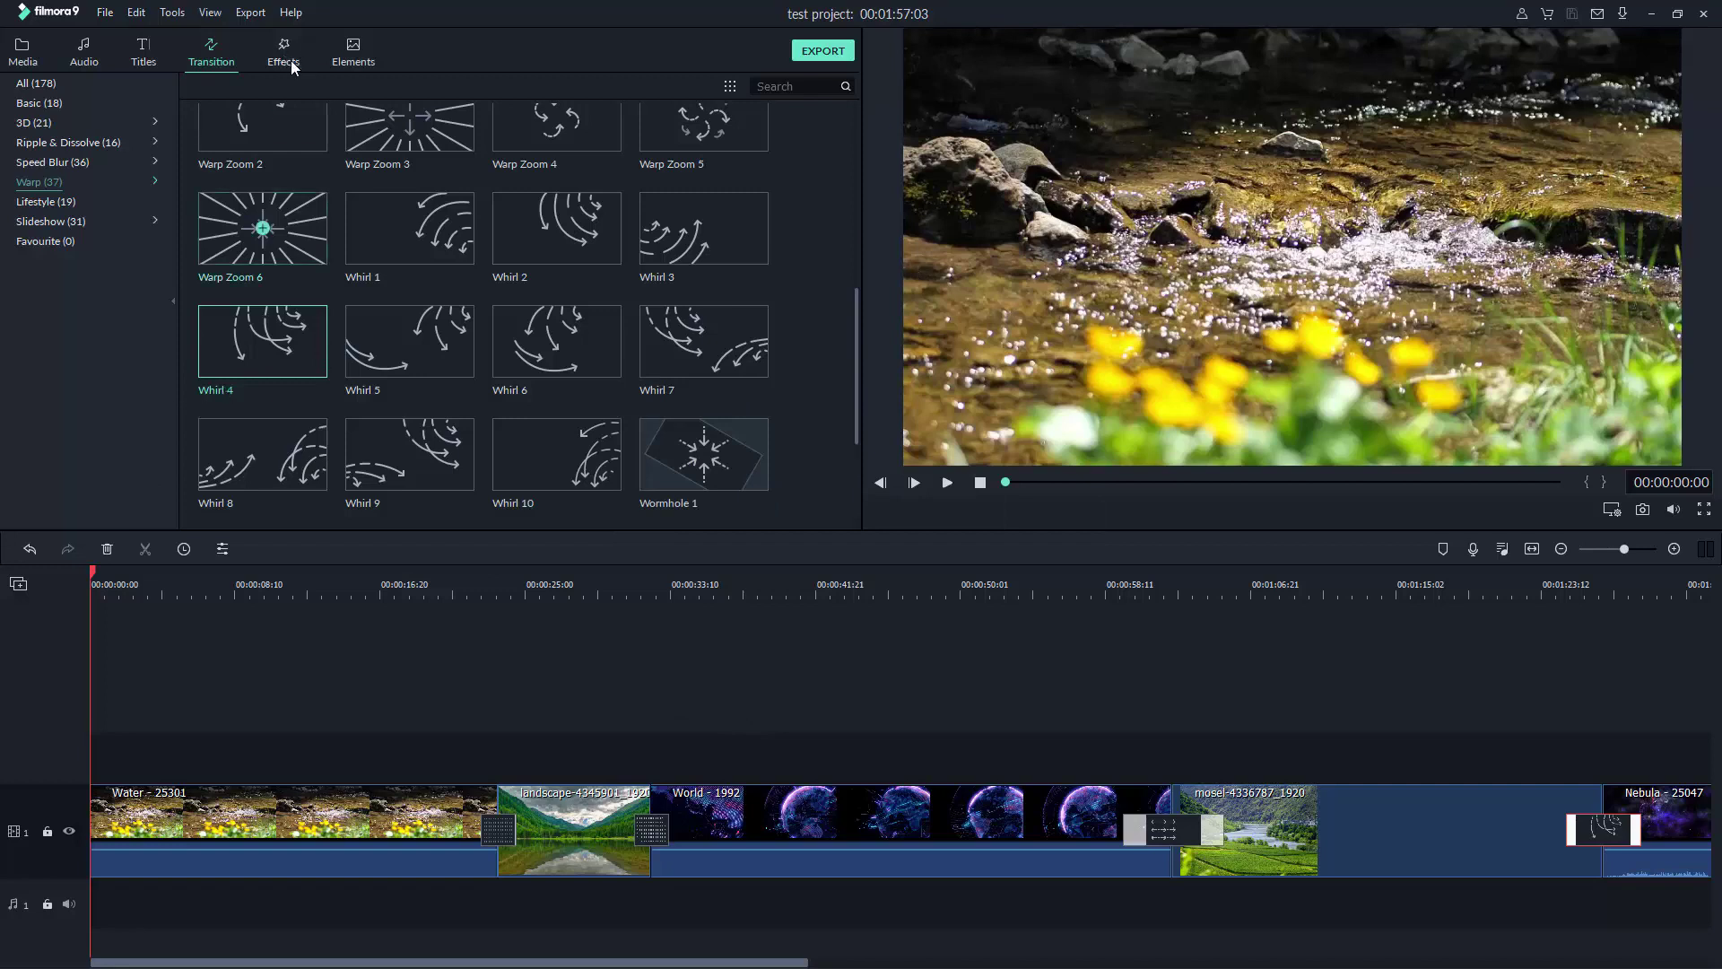
- Open the Pan & Zoom settings of Crop and Zoom for the landscape image on the timeline
click(508, 581)
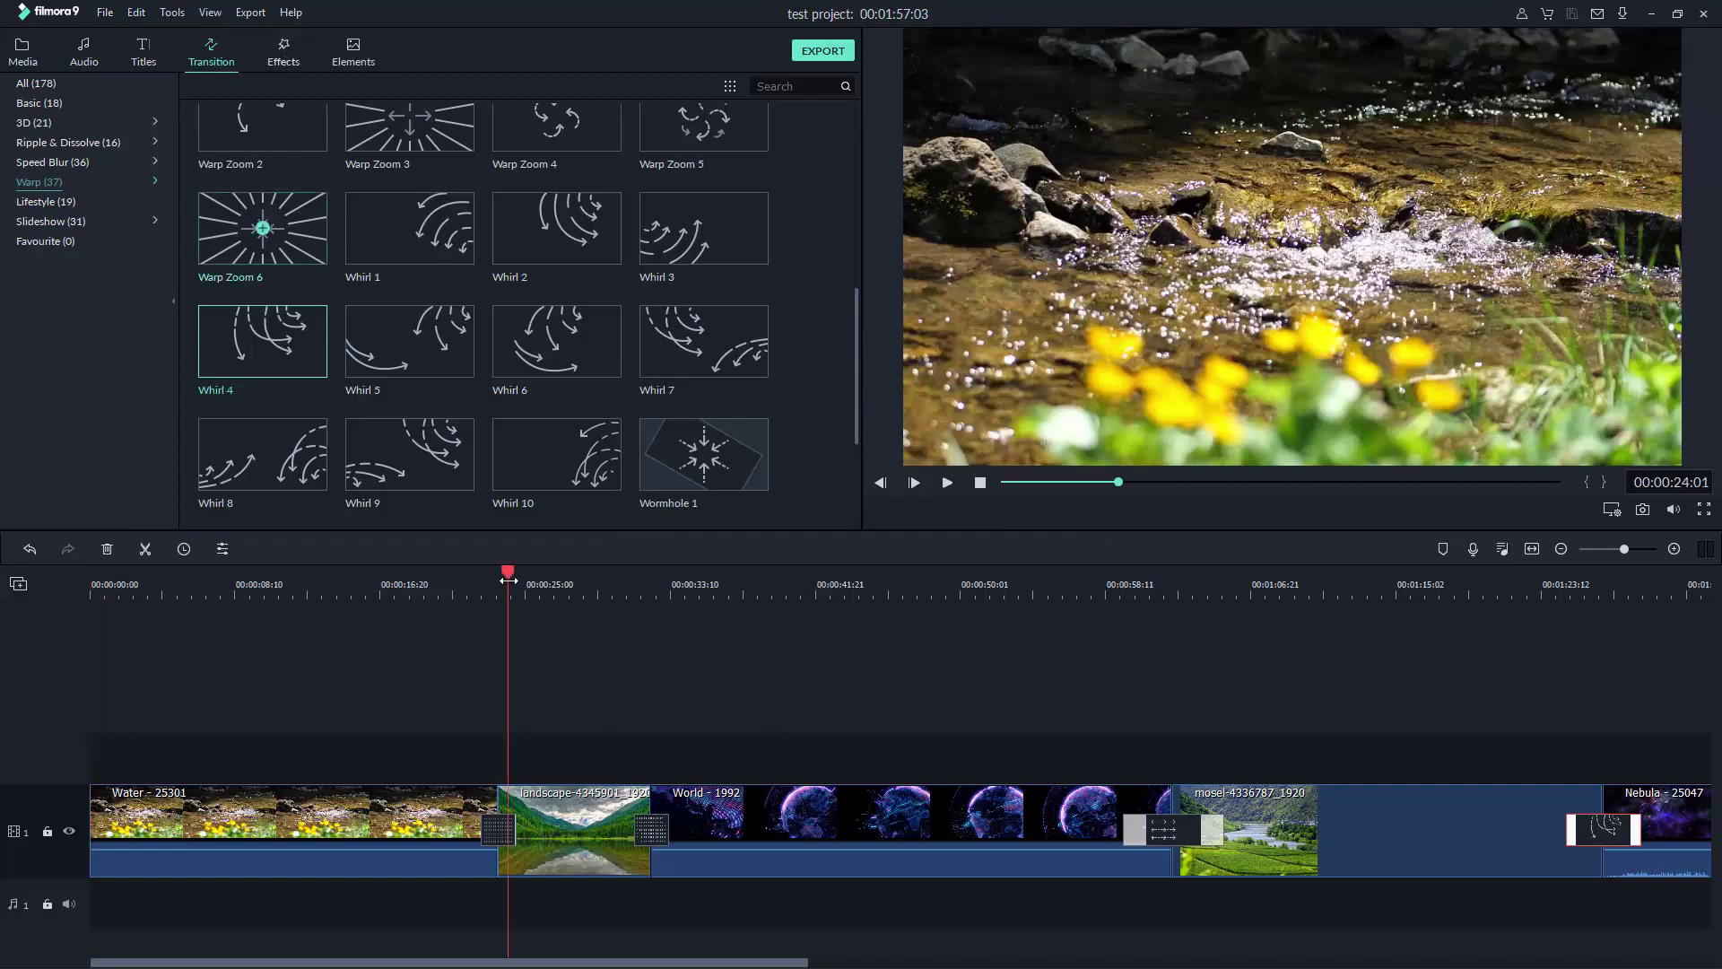
drag(508, 582, 626, 687)
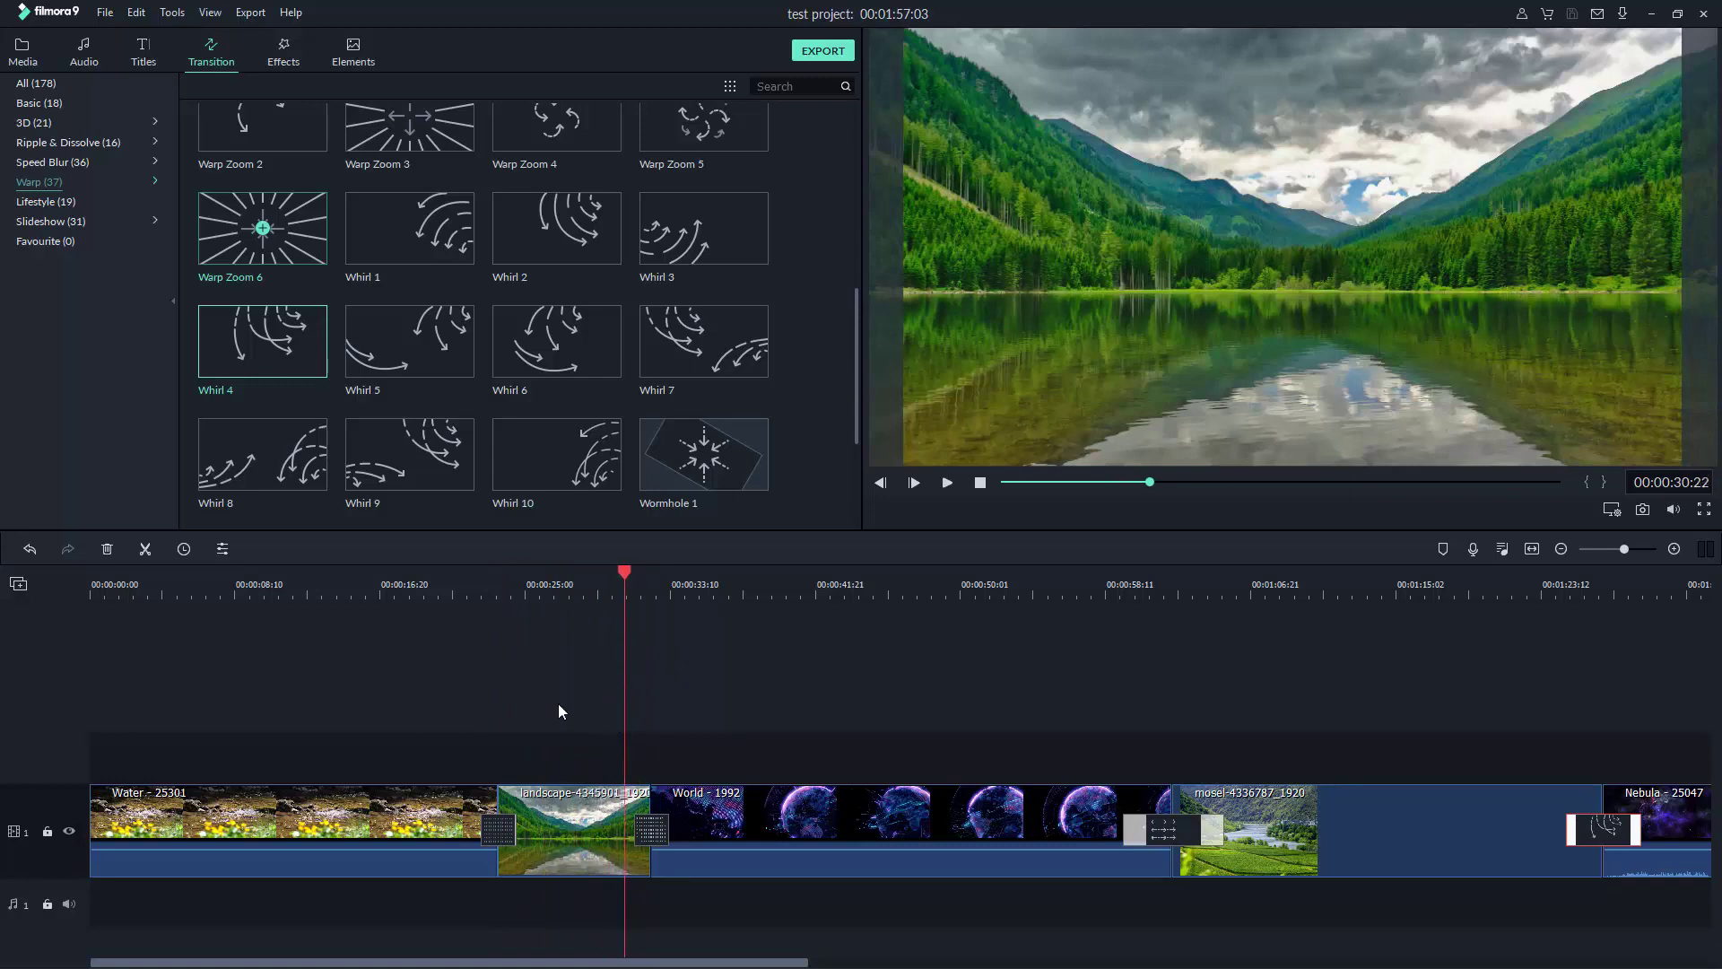
click(549, 809)
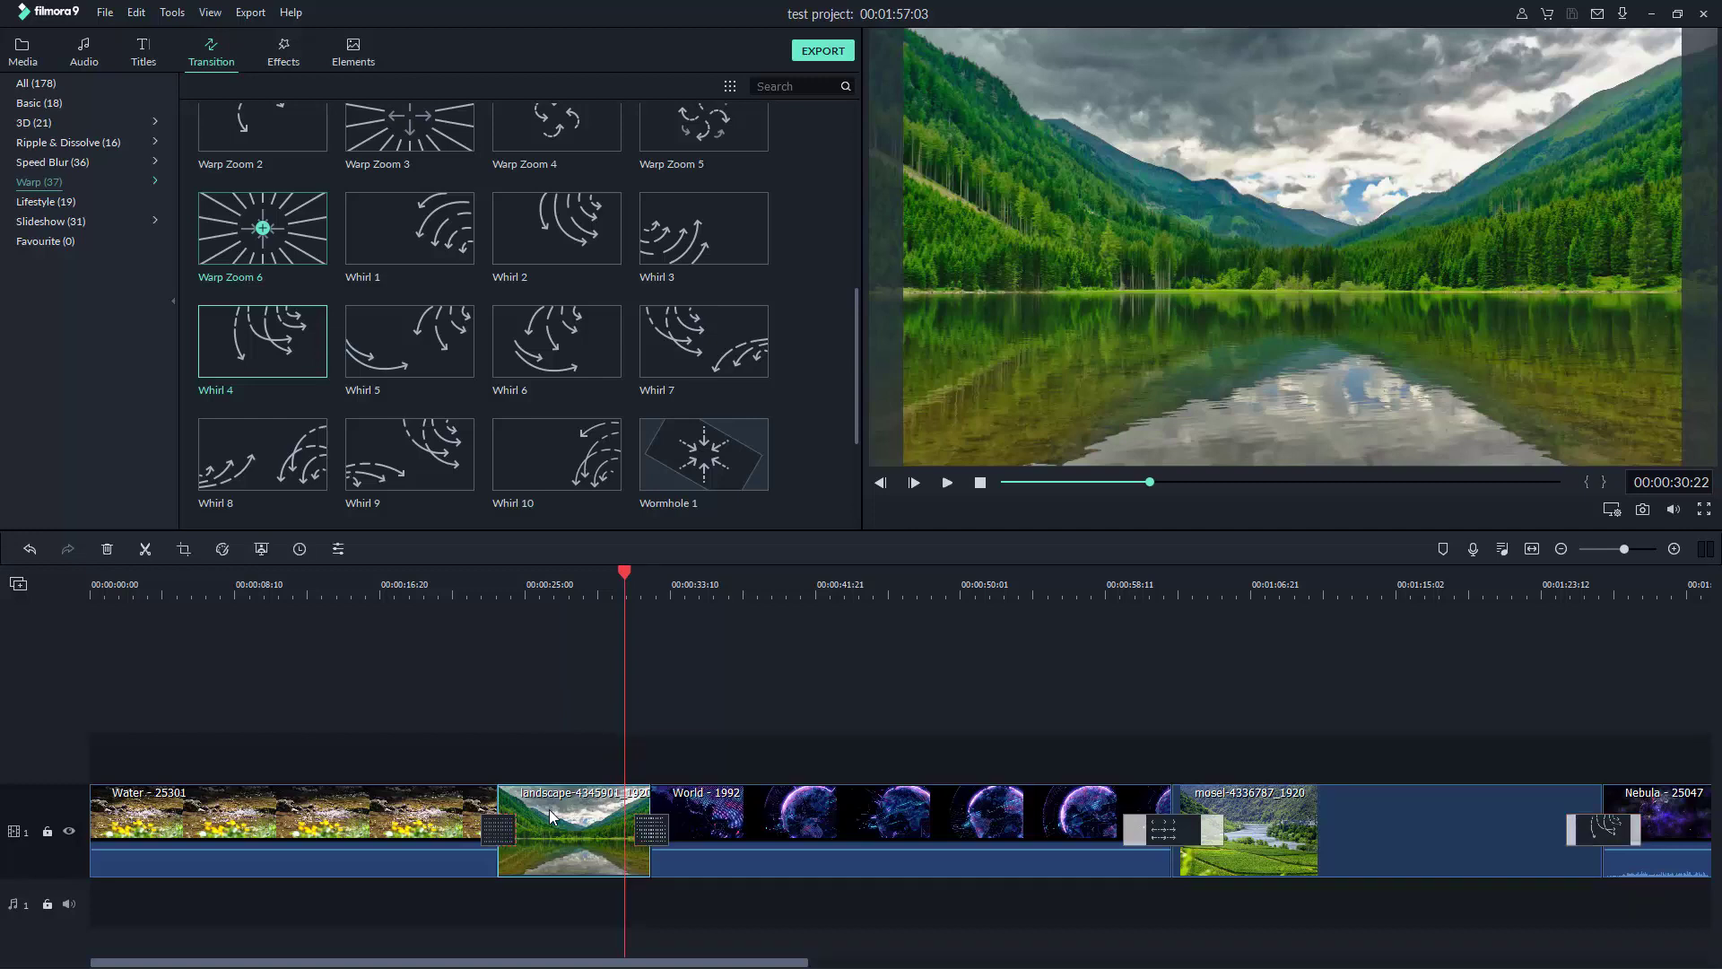
right_click(551, 809)
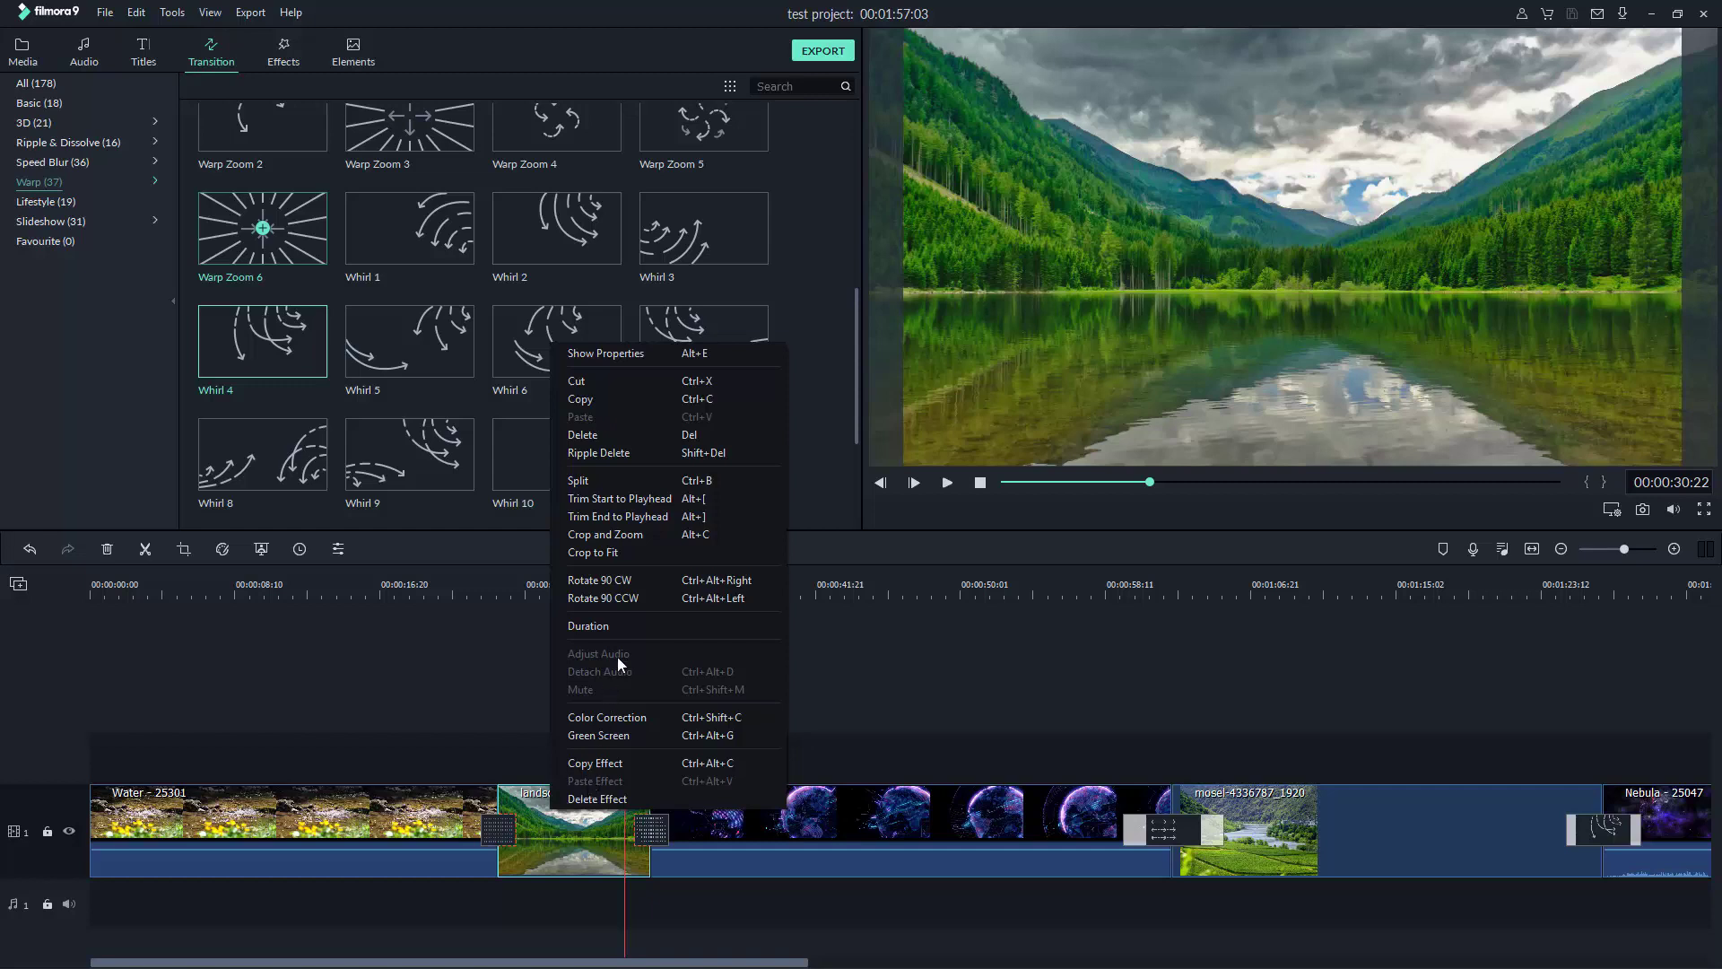
click(645, 535)
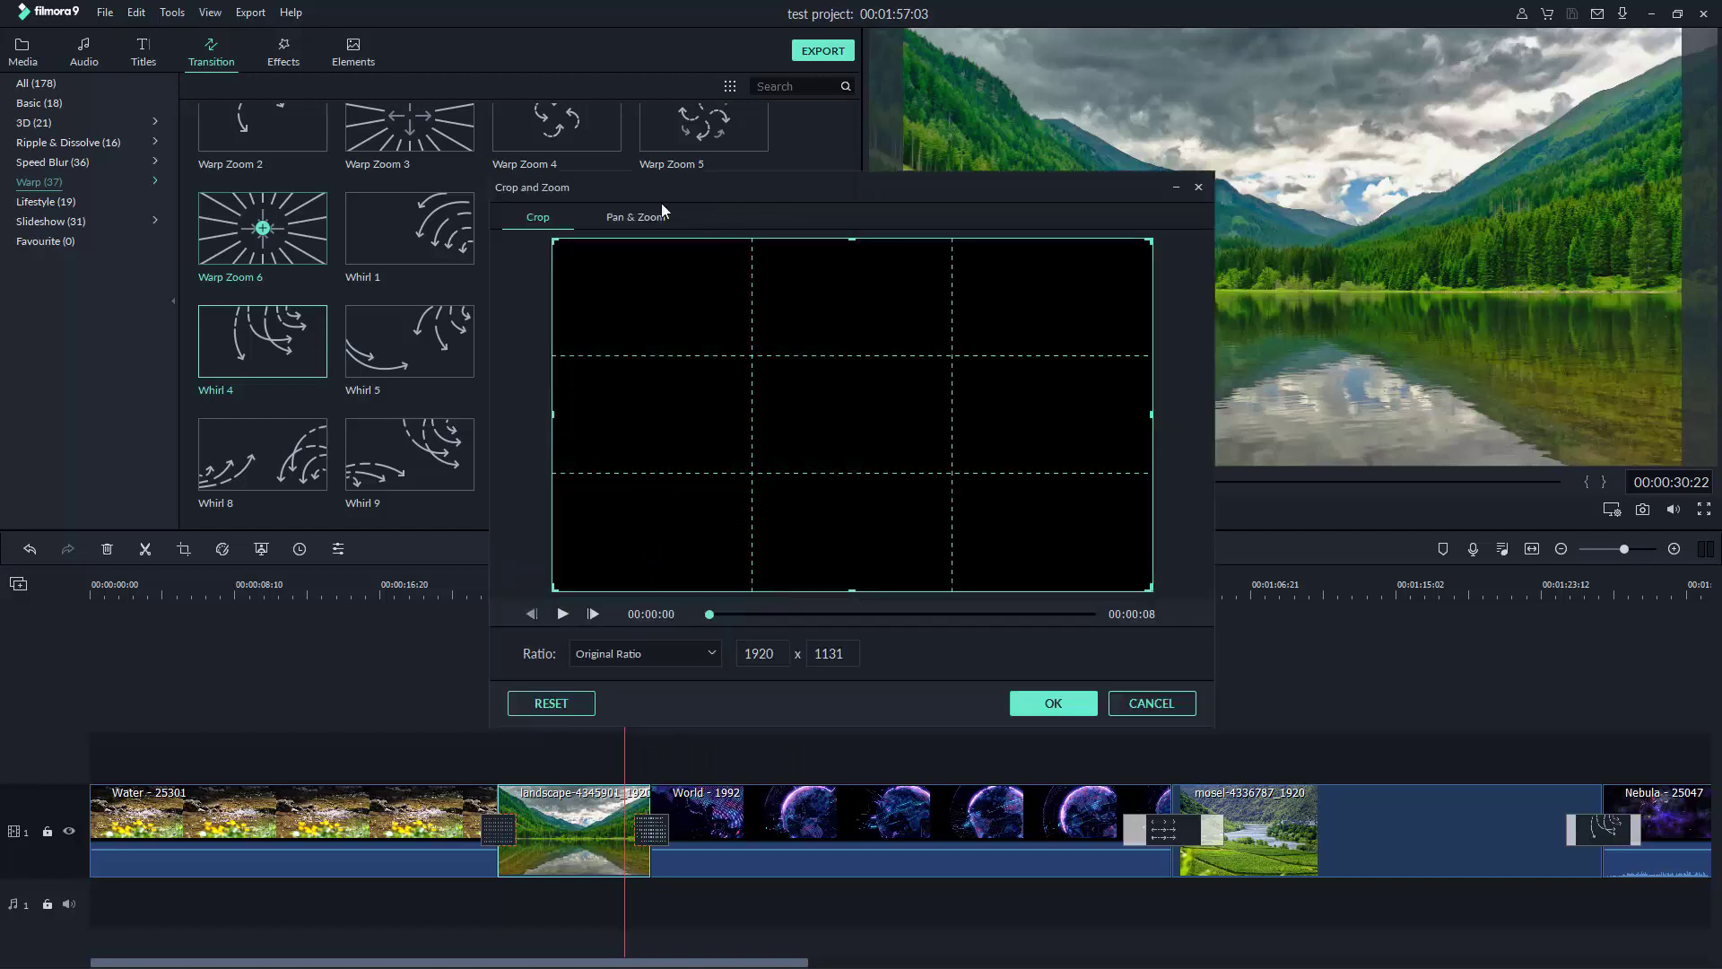
click(630, 221)
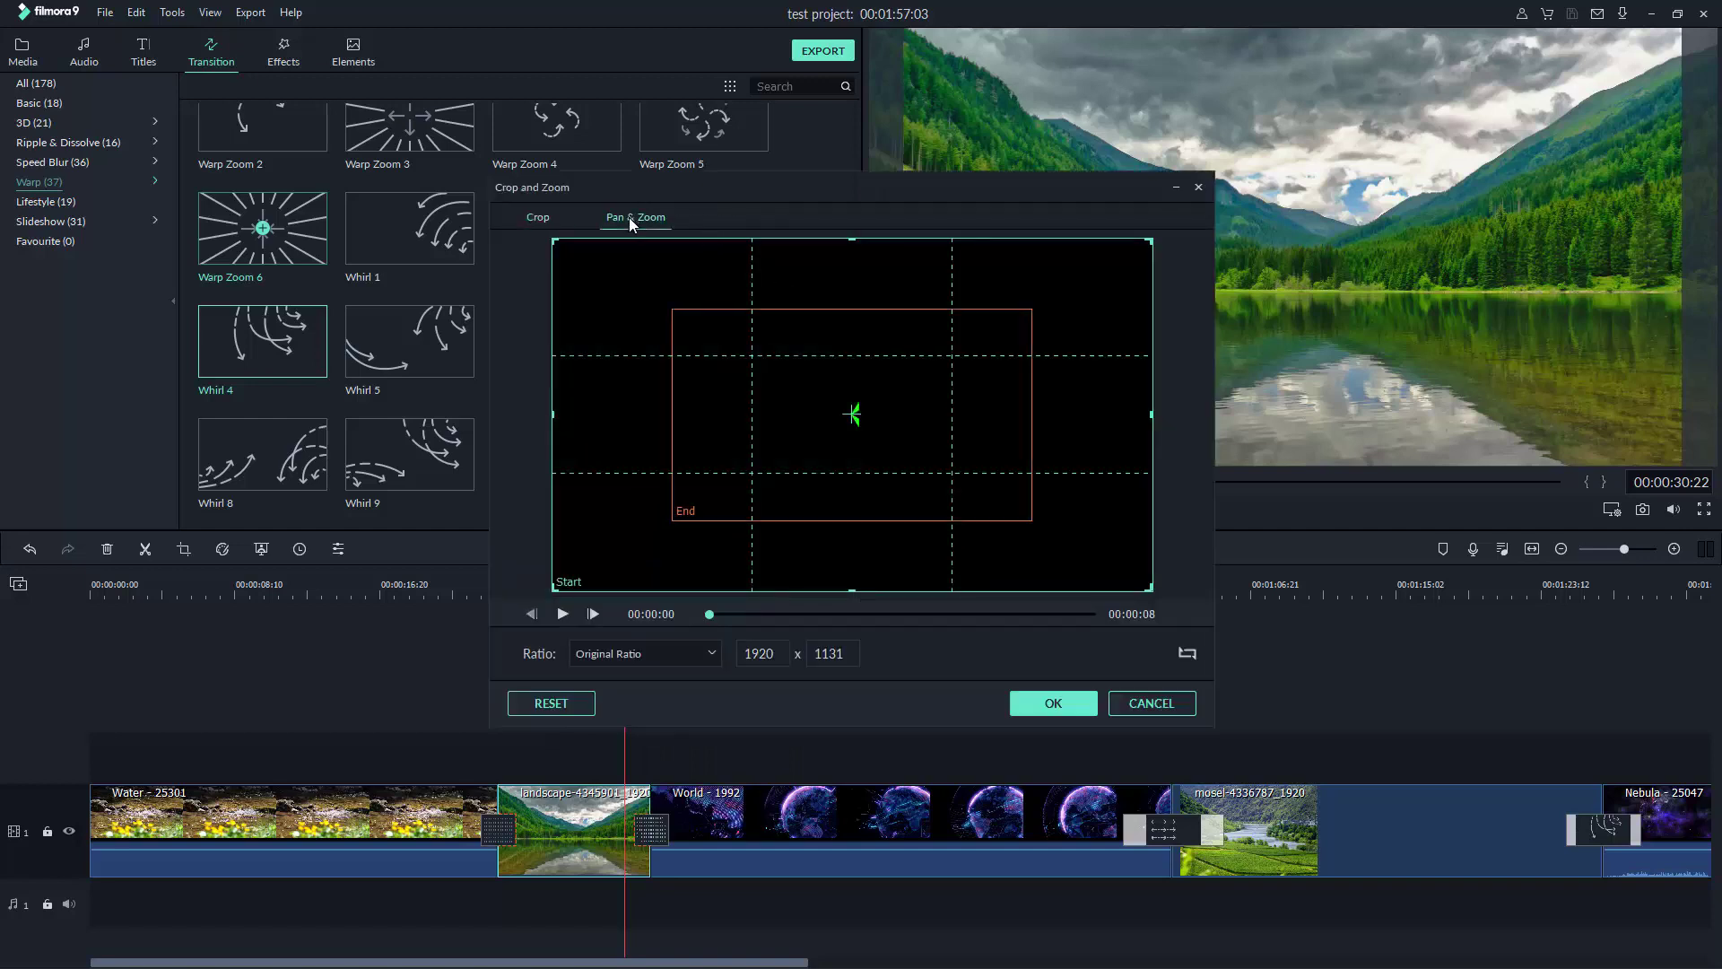
- Shrink the End frame of the landscape image's pan and zoom and move it to the picture's upper-right corner
click(694, 509)
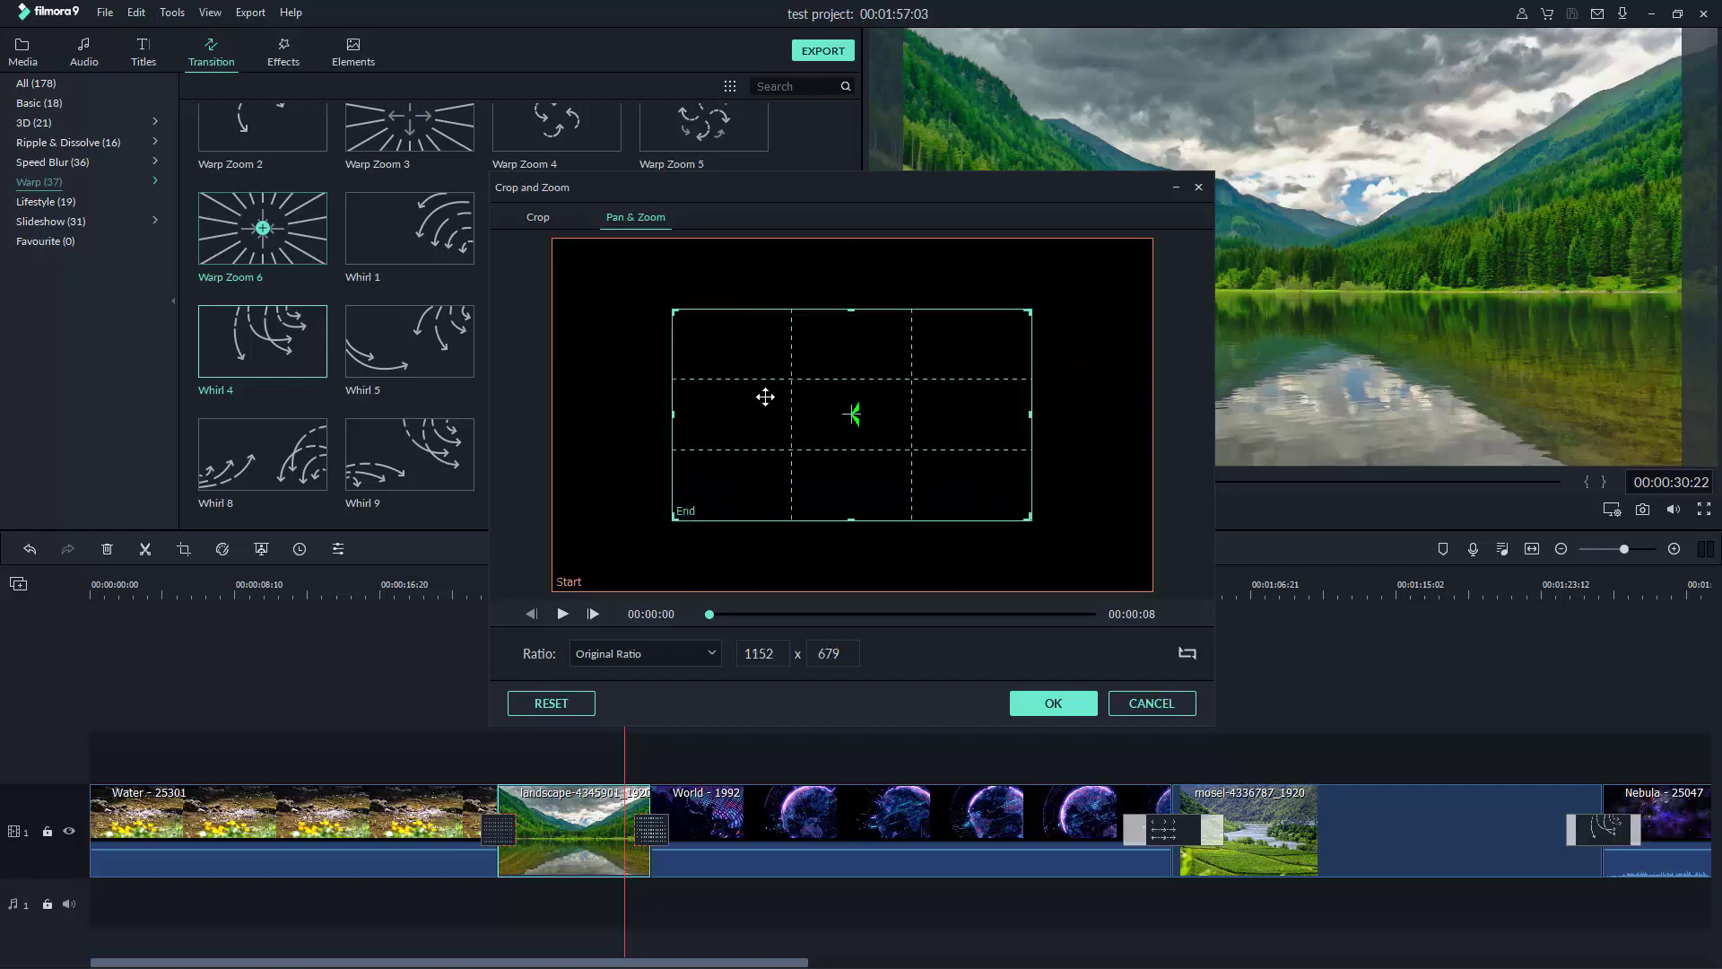
click(680, 508)
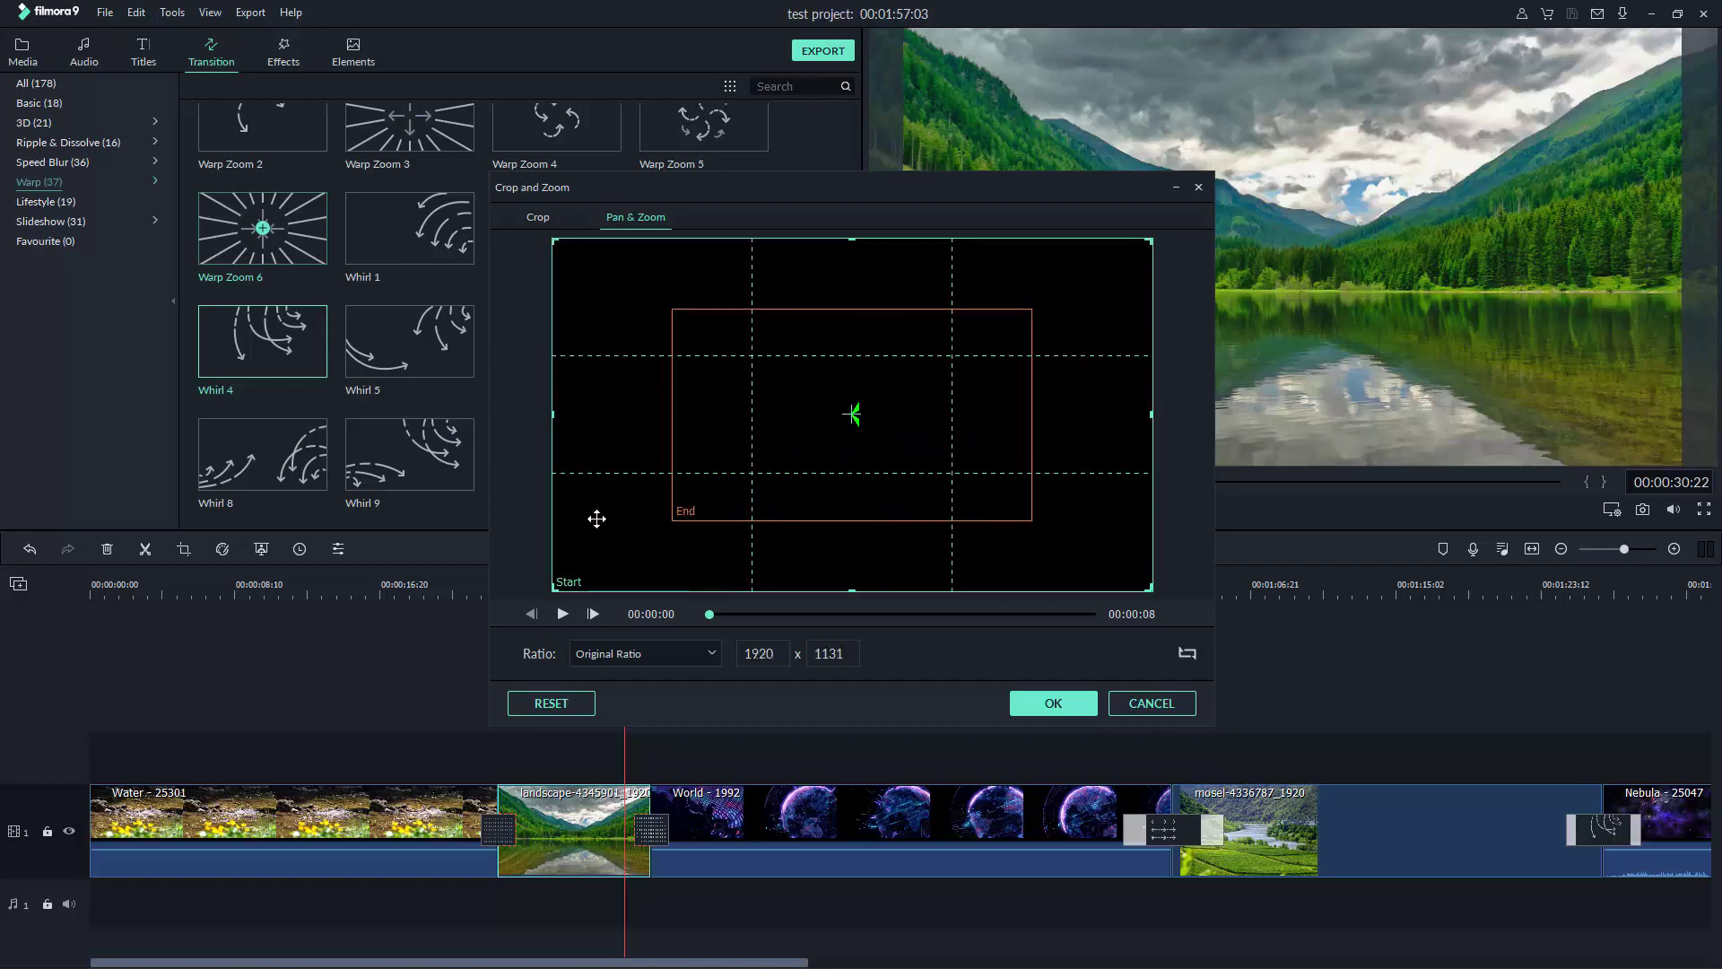
click(717, 502)
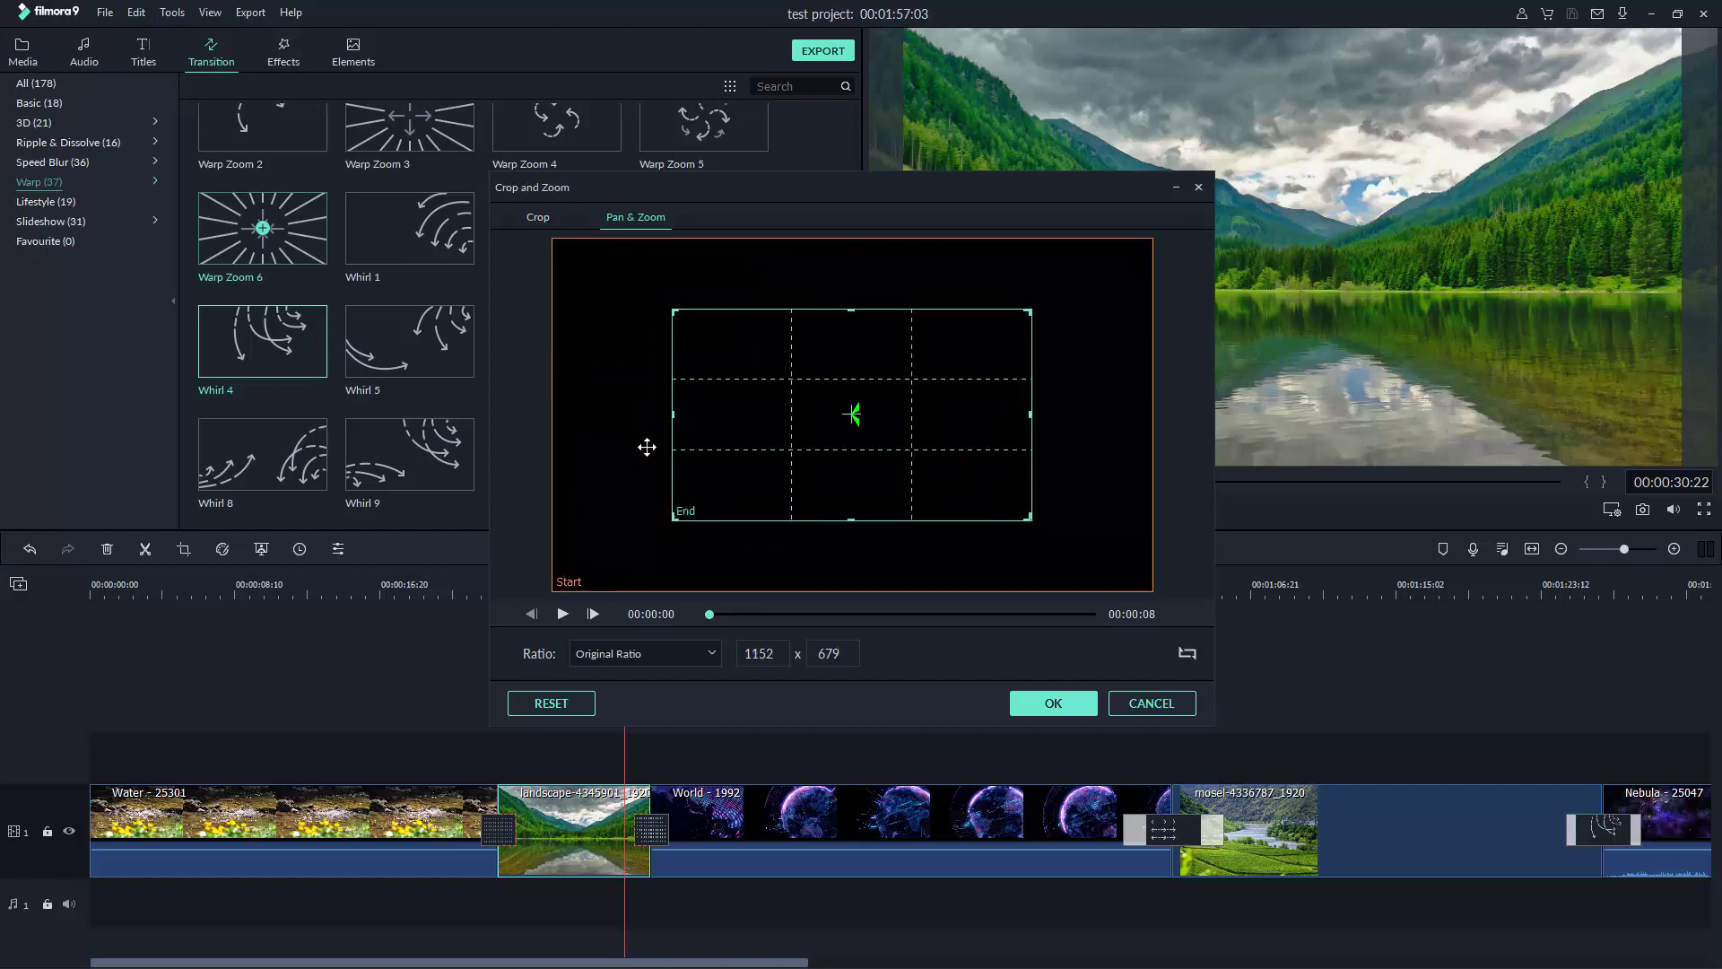
drag(676, 515, 850, 415)
drag(936, 368, 1049, 312)
- Shrink the Start frame to 778 x 458 at the middle of the picture's left edge, and apply the pan and zoom after previewing it
click(852, 410)
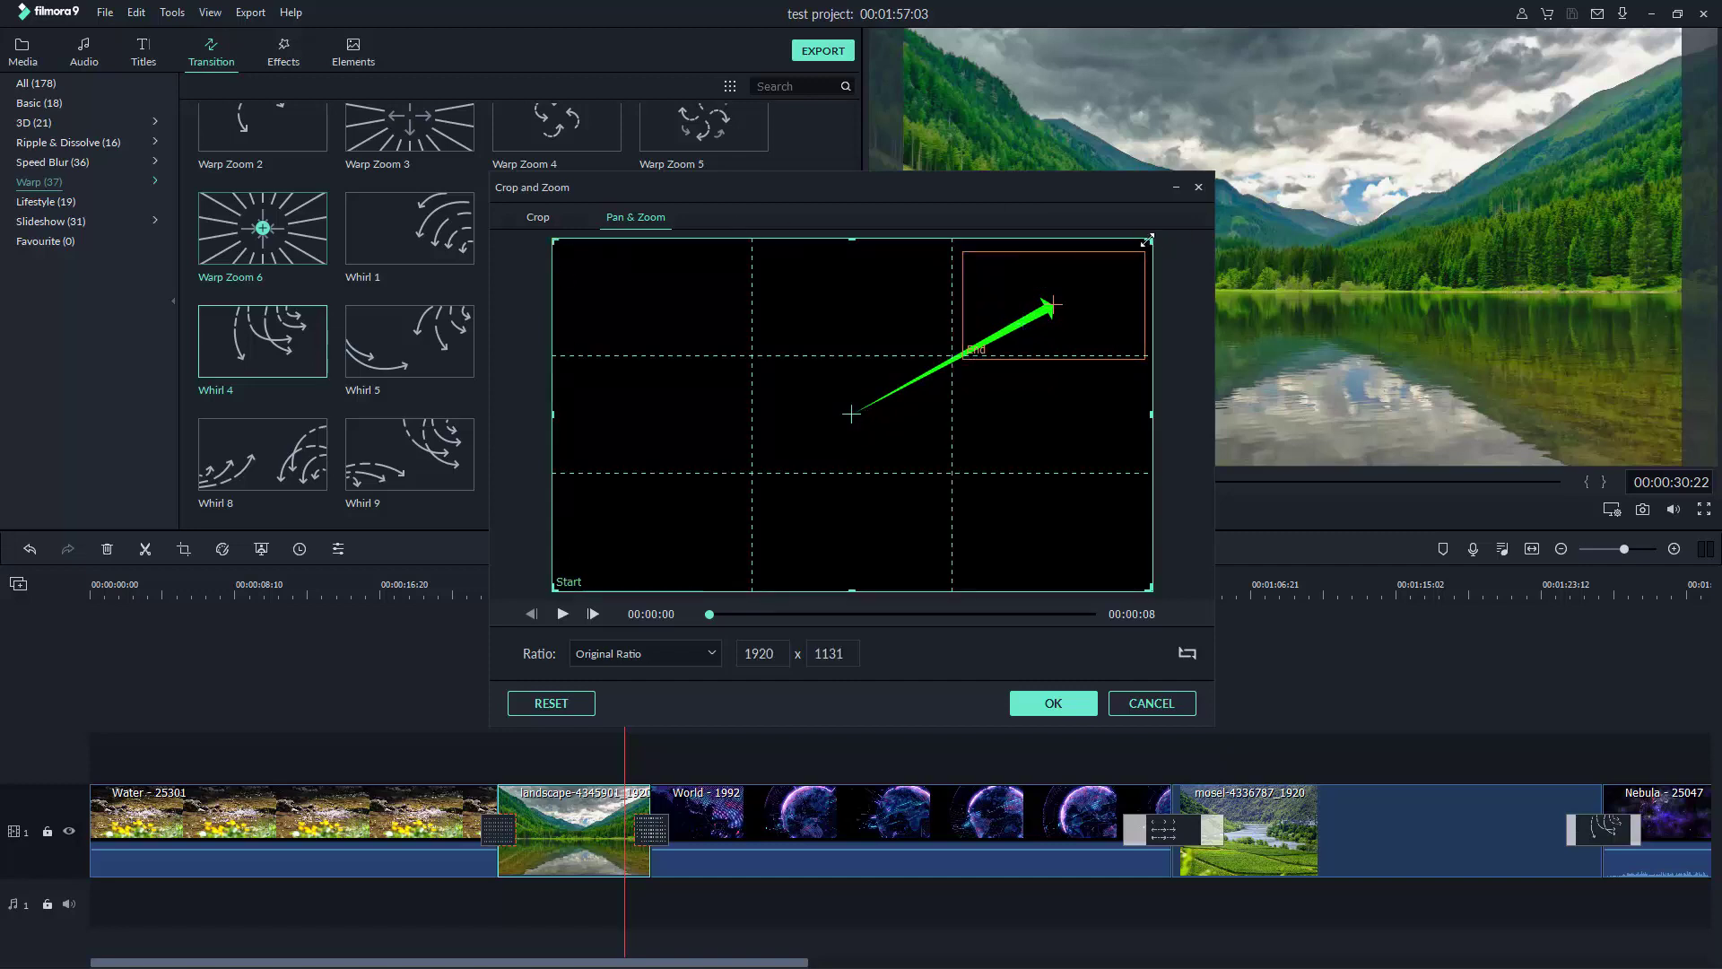
drag(1147, 241, 793, 462)
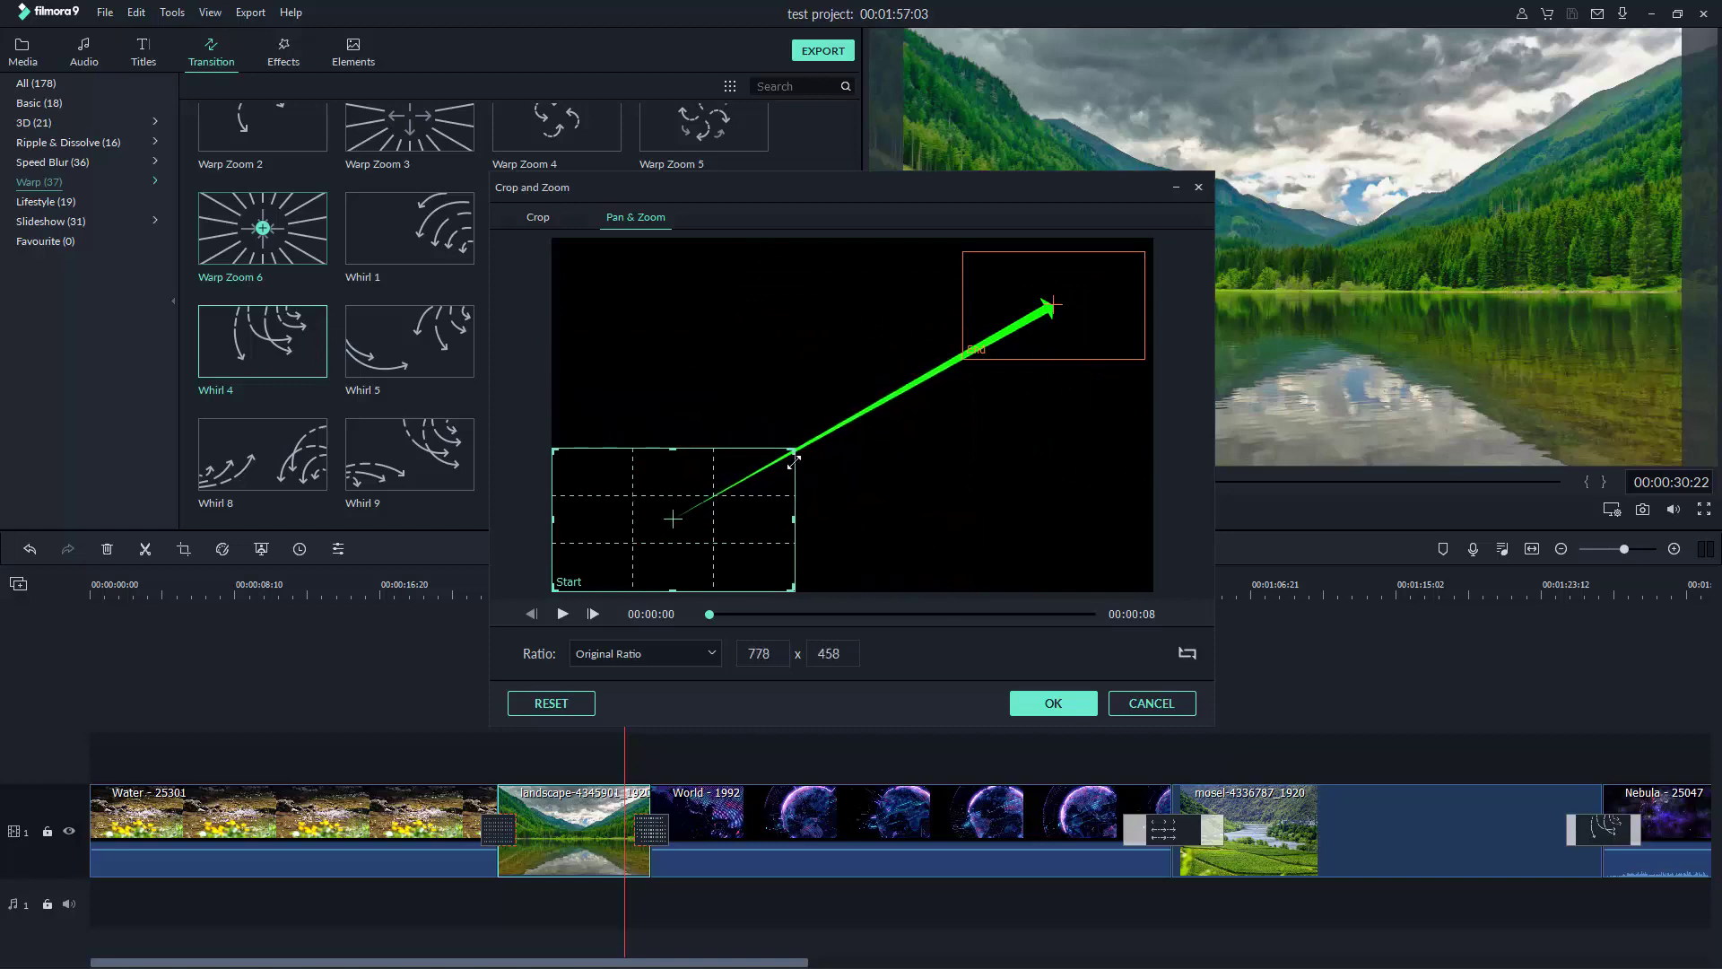
drag(673, 536, 660, 468)
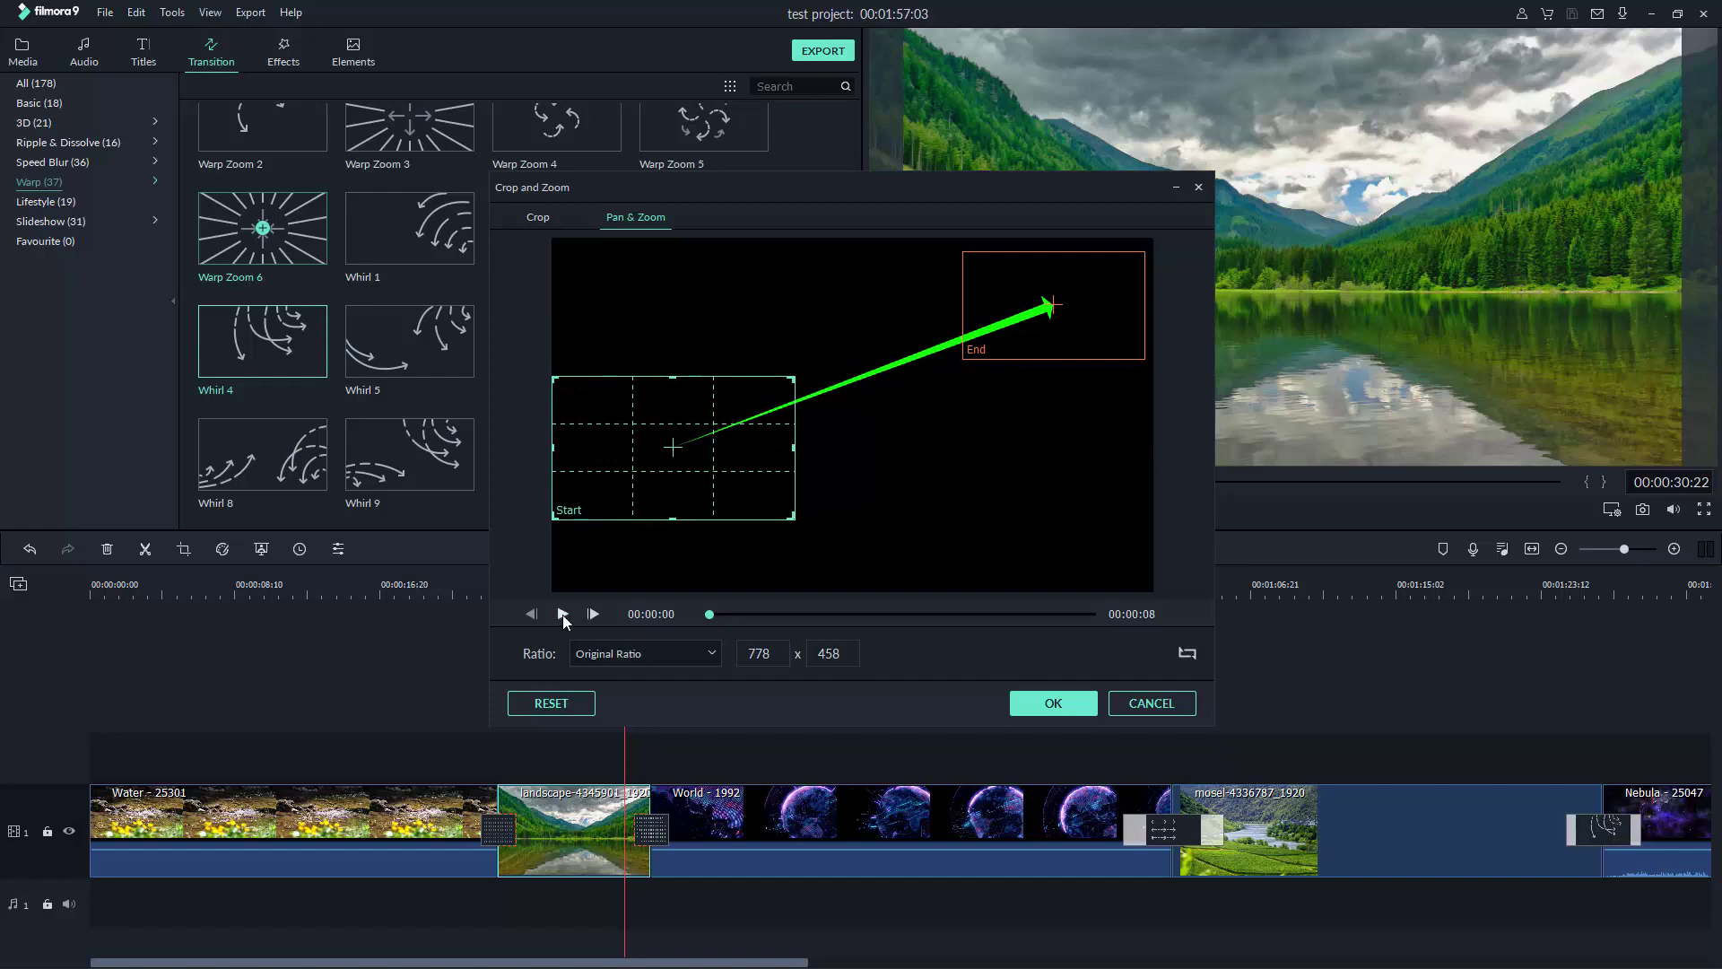
click(563, 614)
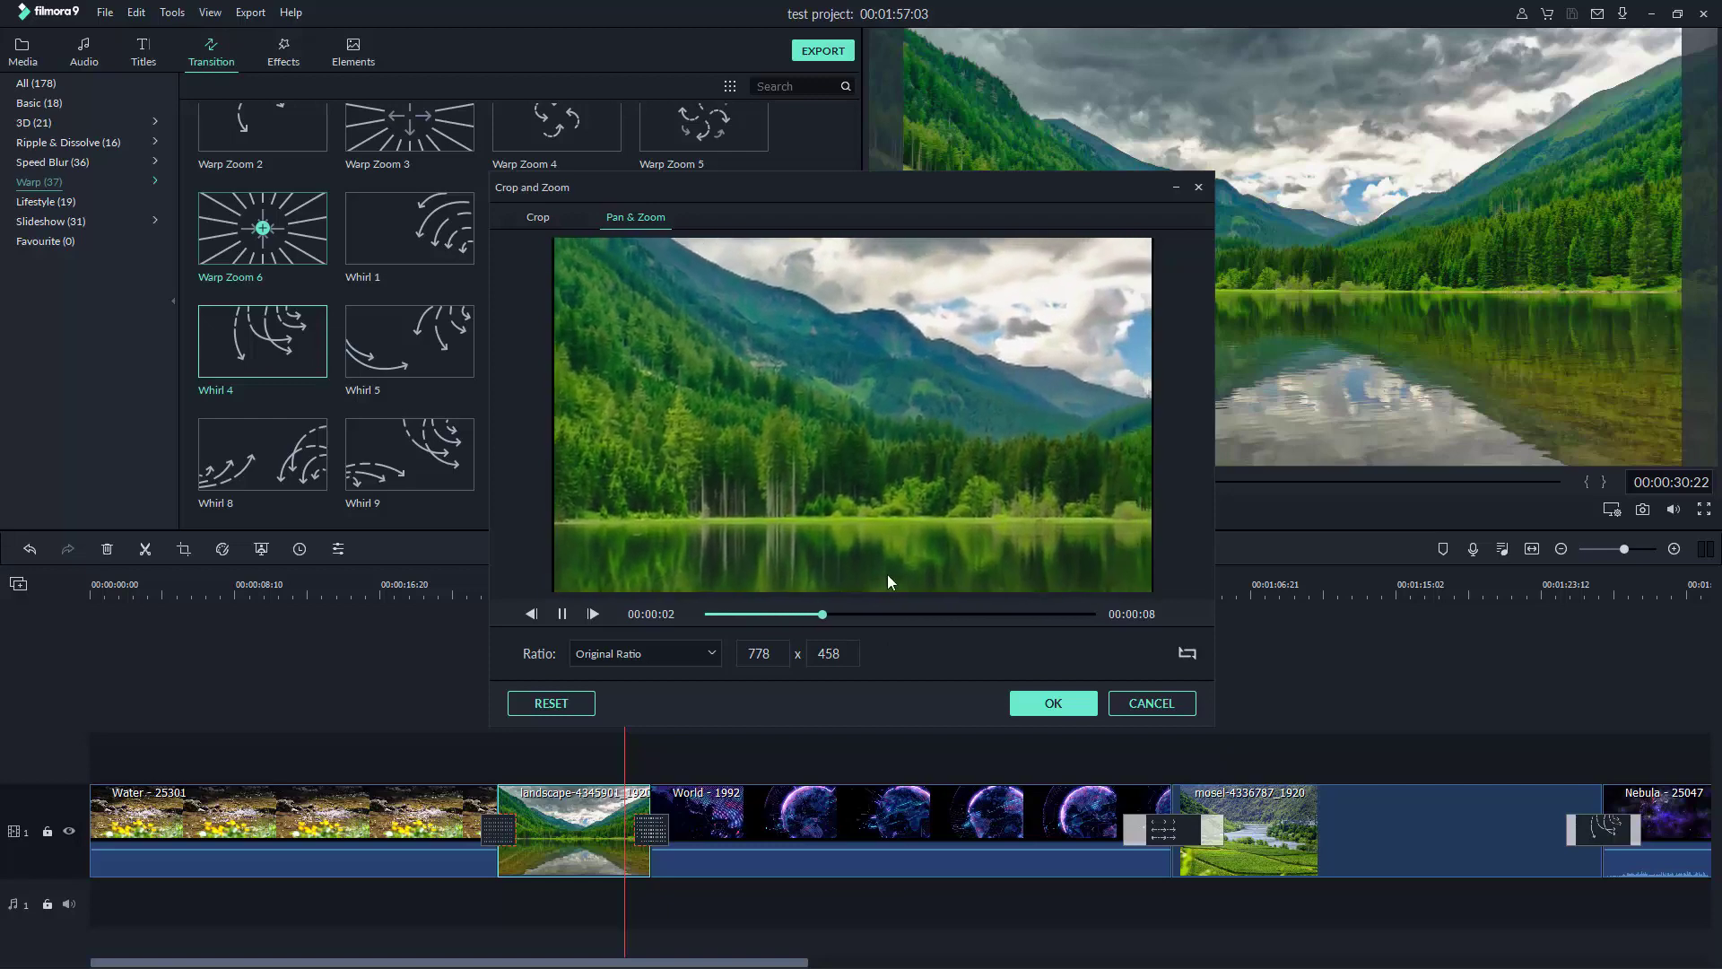
click(1053, 703)
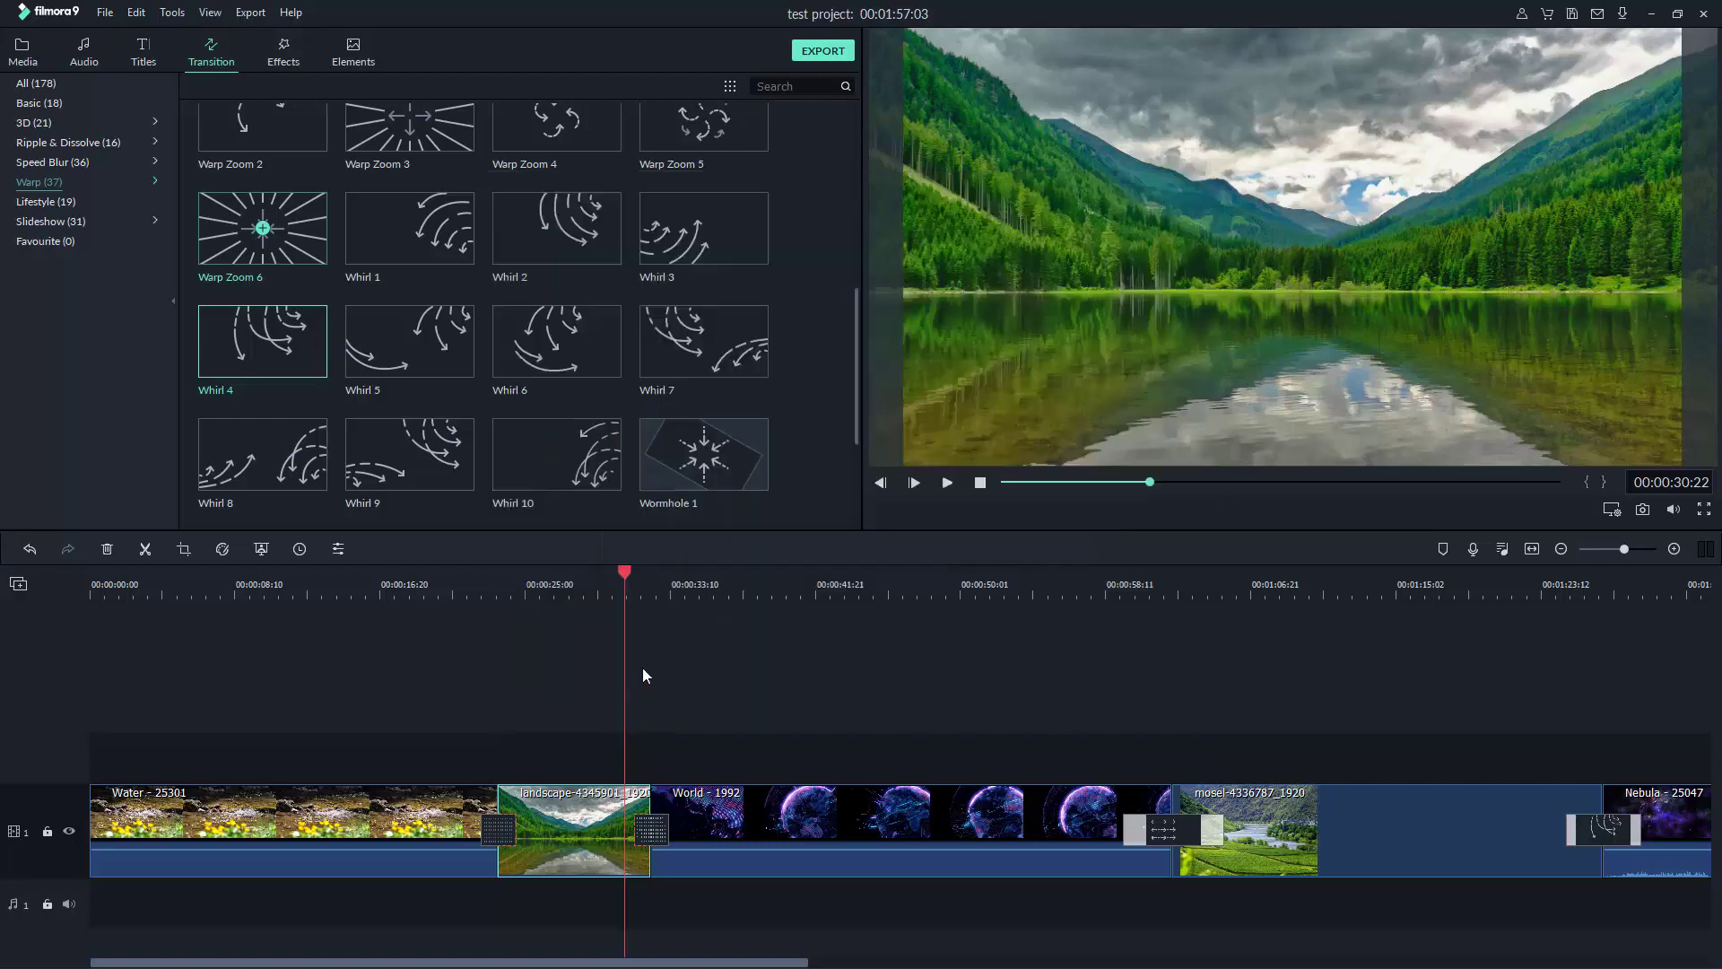
- Play the sequence from 00:00:22:27 to preview the pan and zoom on the landscape image
drag(628, 573, 488, 601)
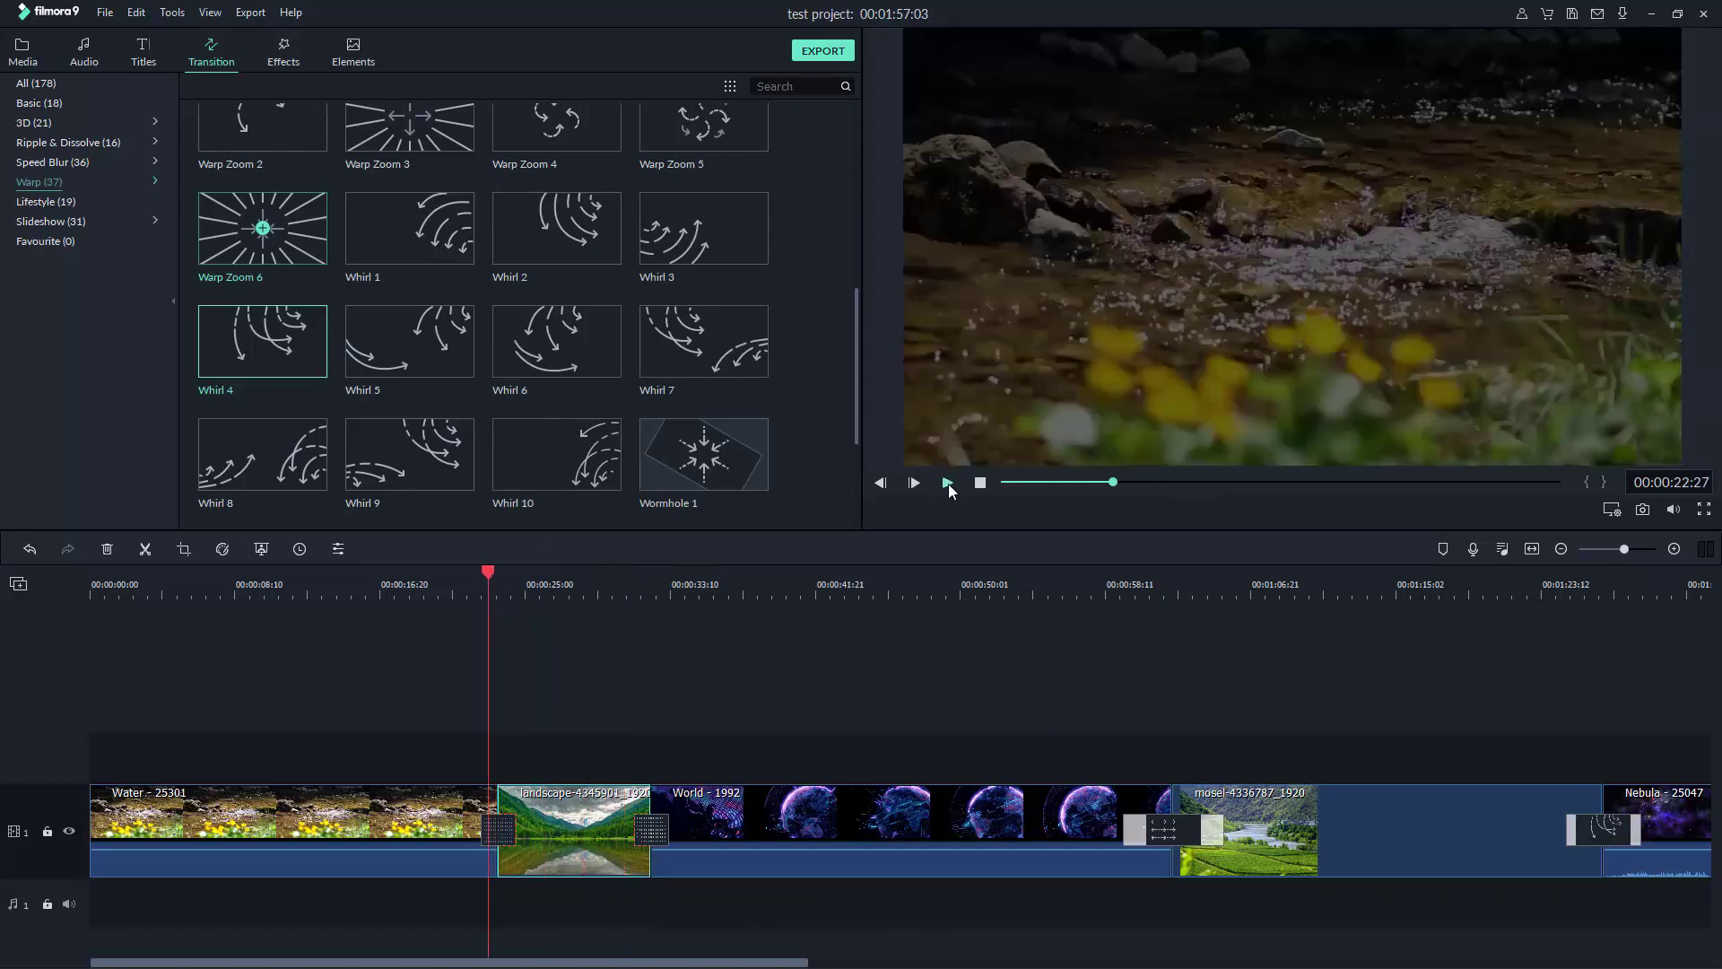
key(space)
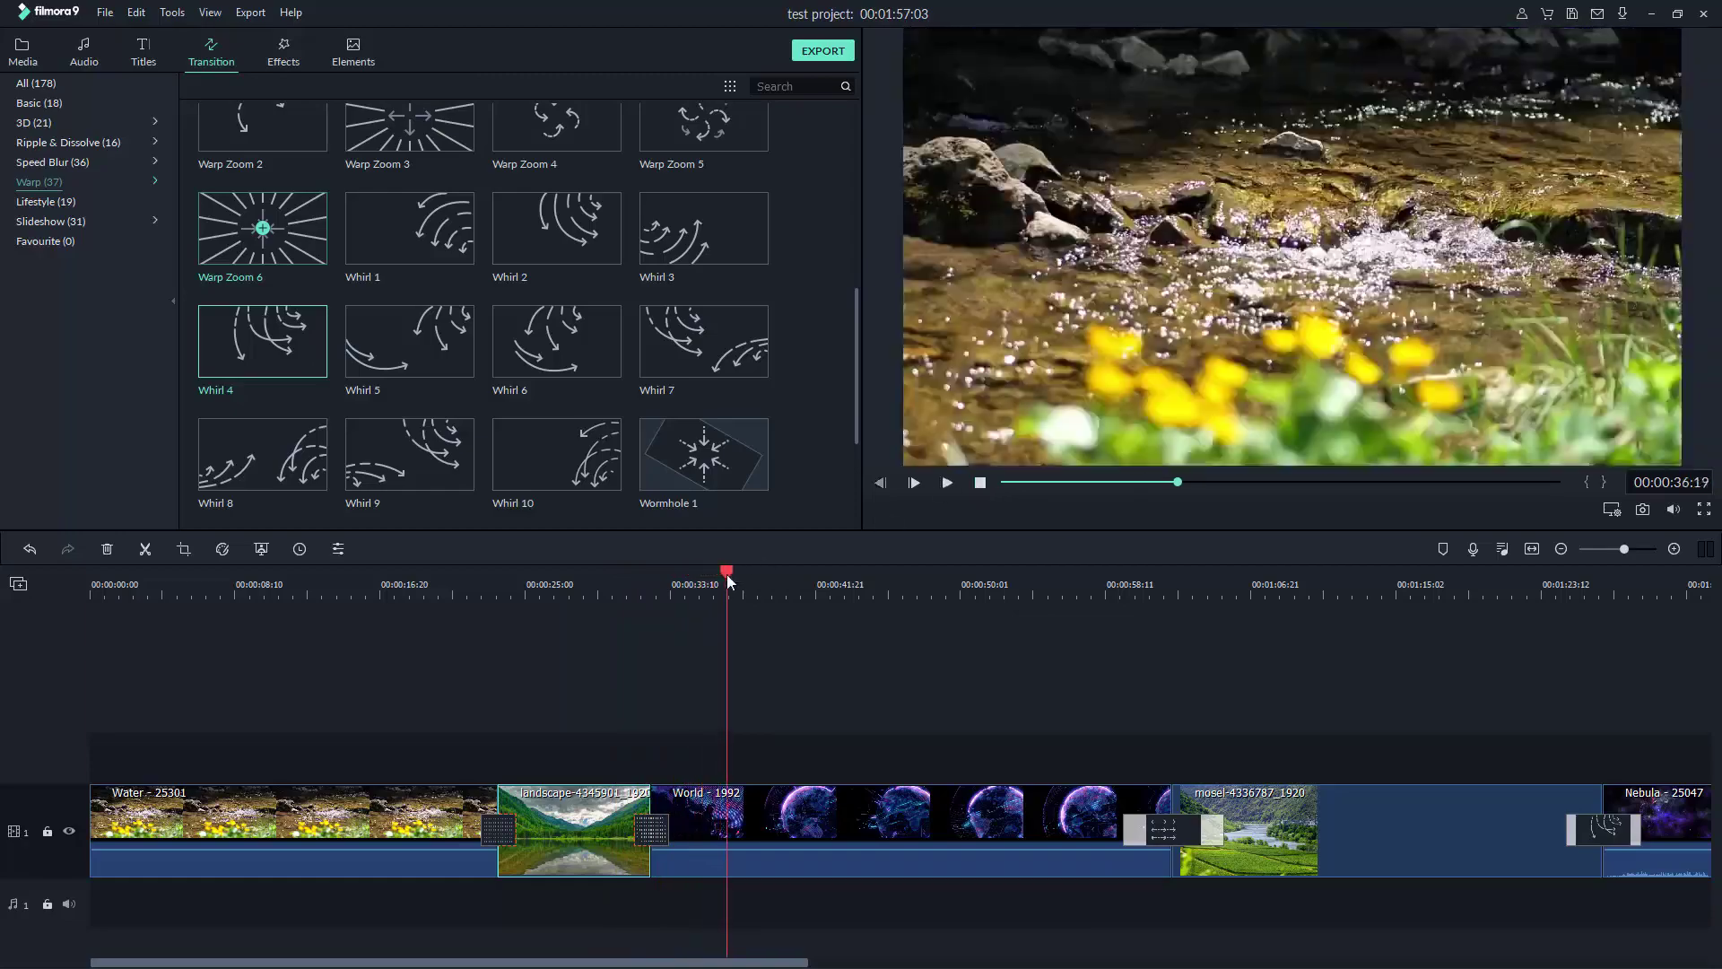
- Open the Pan & Zoom settings of Crop and Zoom for the mosel-4336787_1920 image on the timeline
drag(727, 569, 1301, 650)
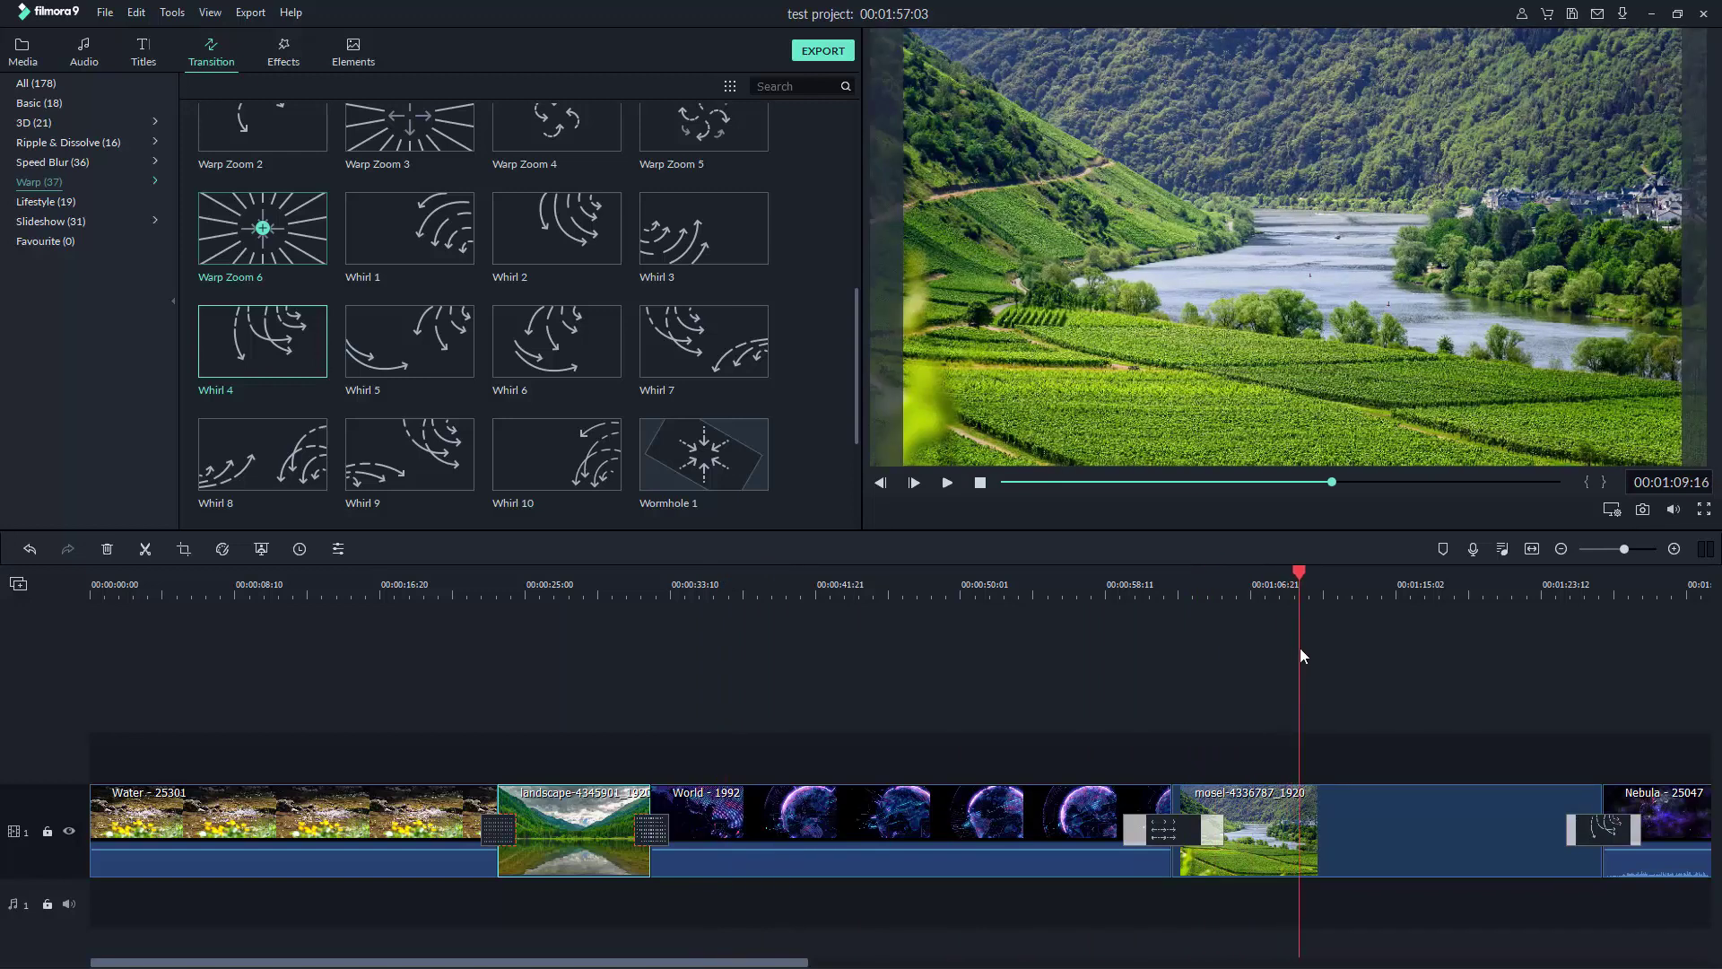
click(1263, 826)
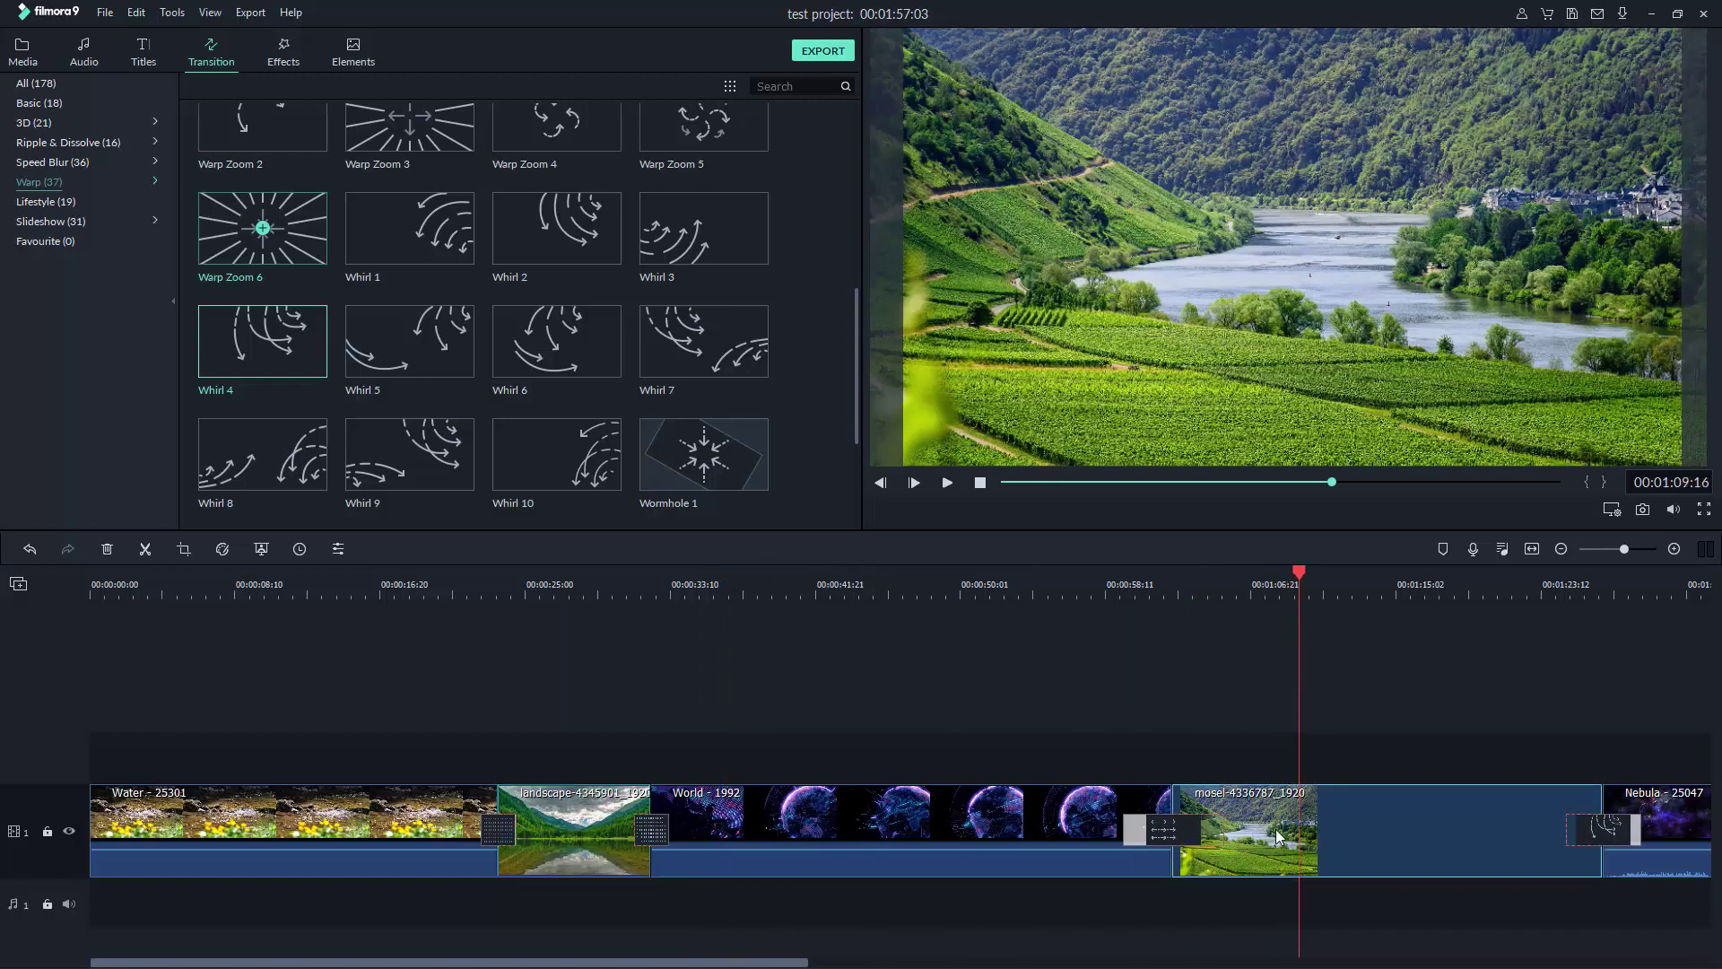
right_click(1254, 824)
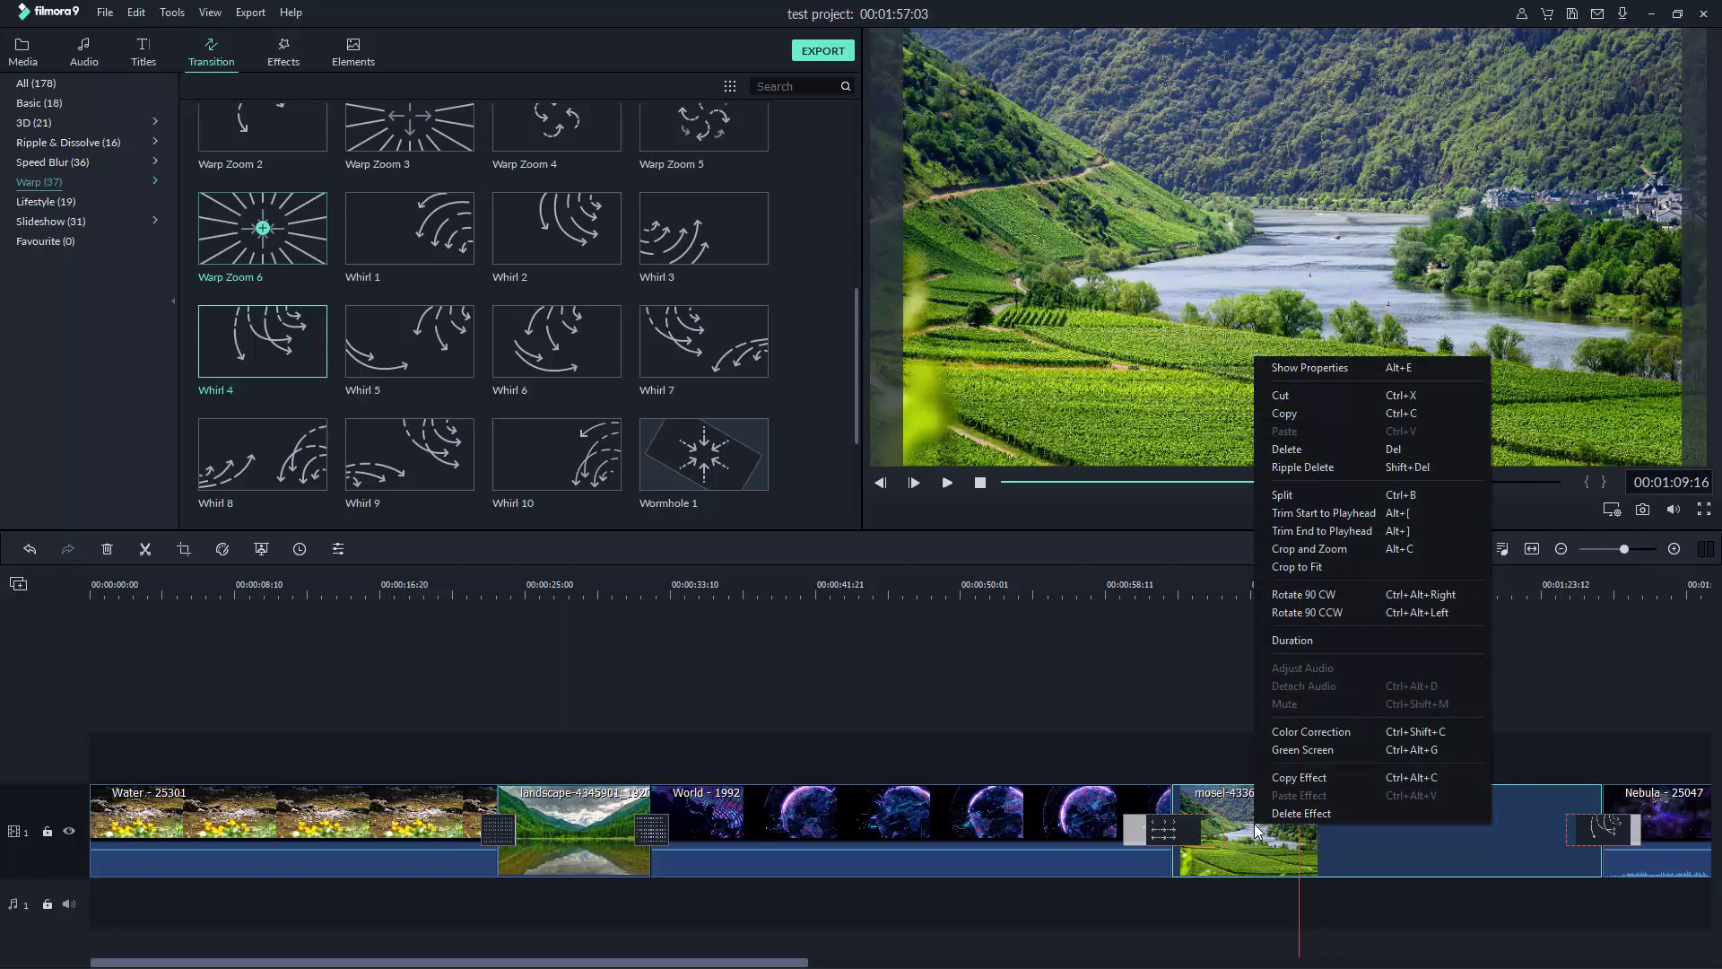
click(1342, 555)
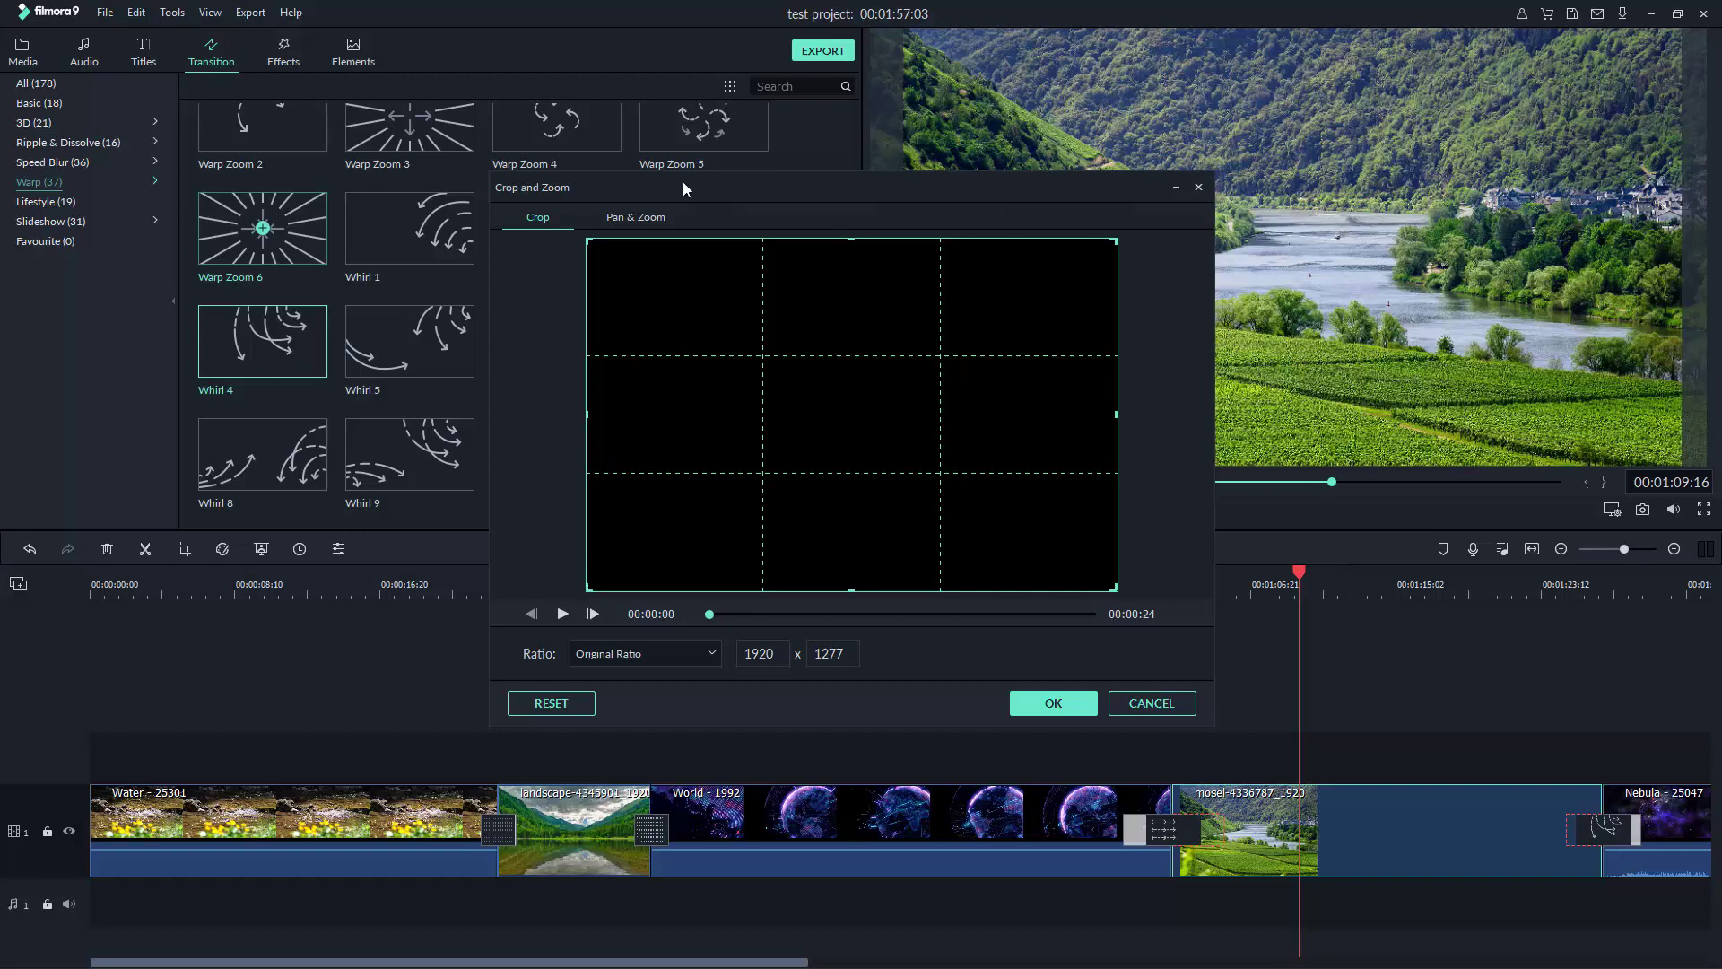
click(634, 221)
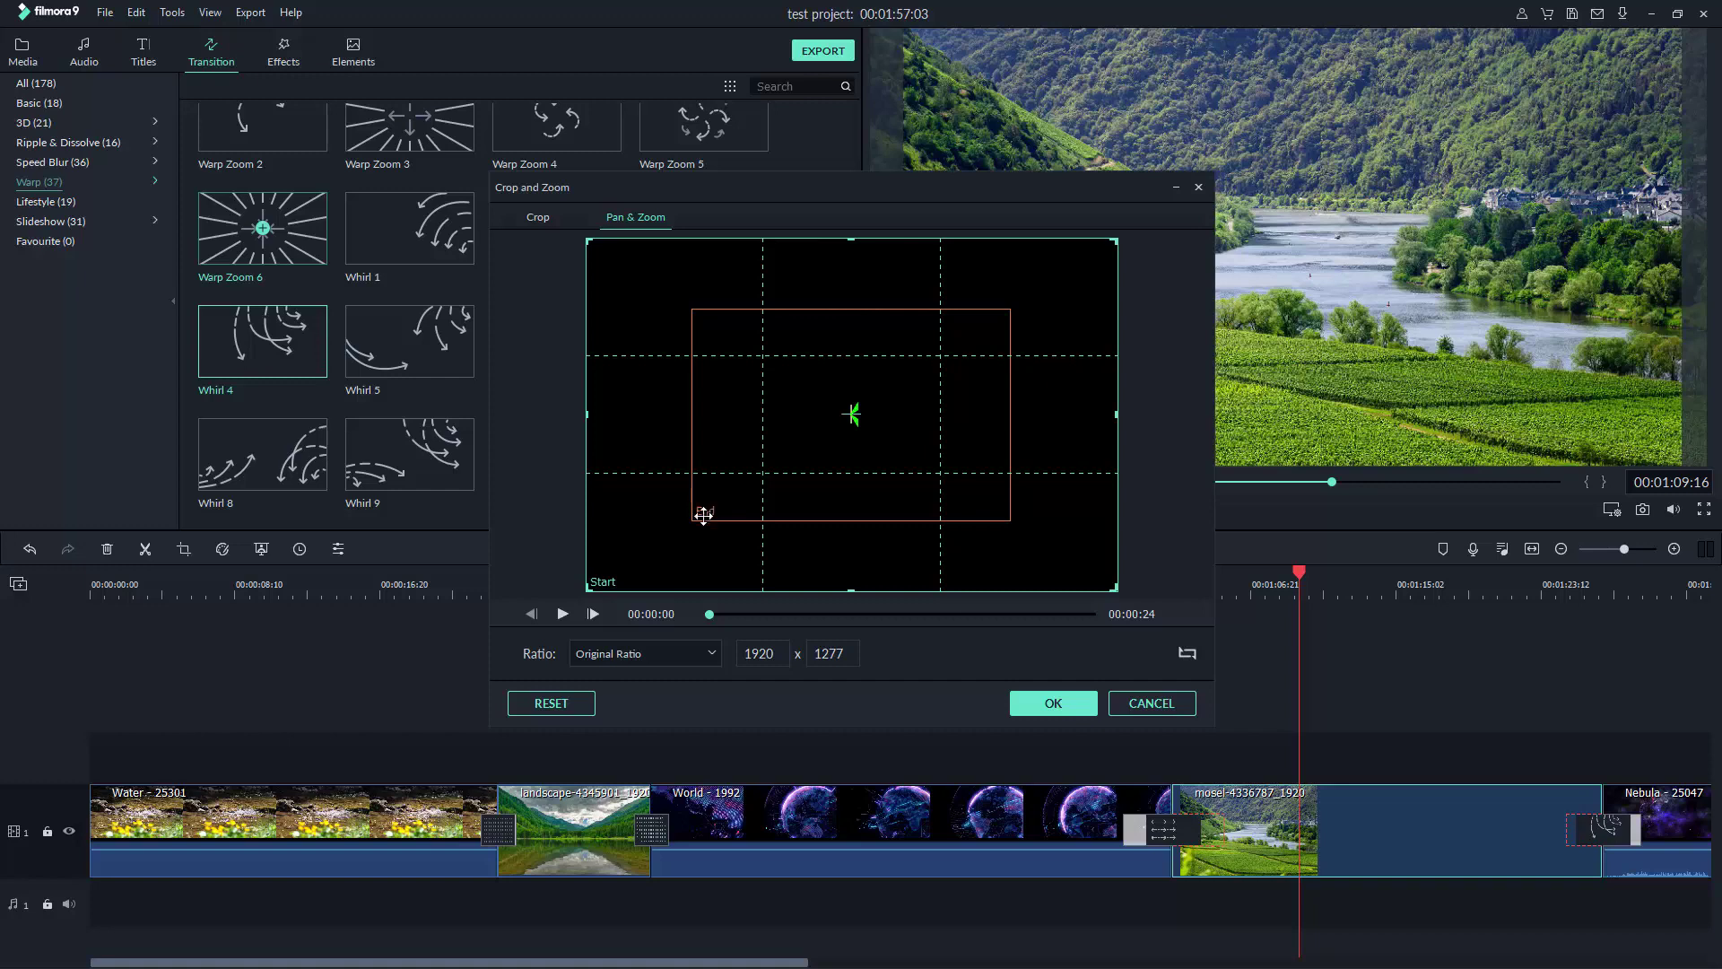
- Shrink the End frame of the mosel image's pan and zoom to 827 x 550 and place it against the picture's right edge, slightly above the middle
click(748, 466)
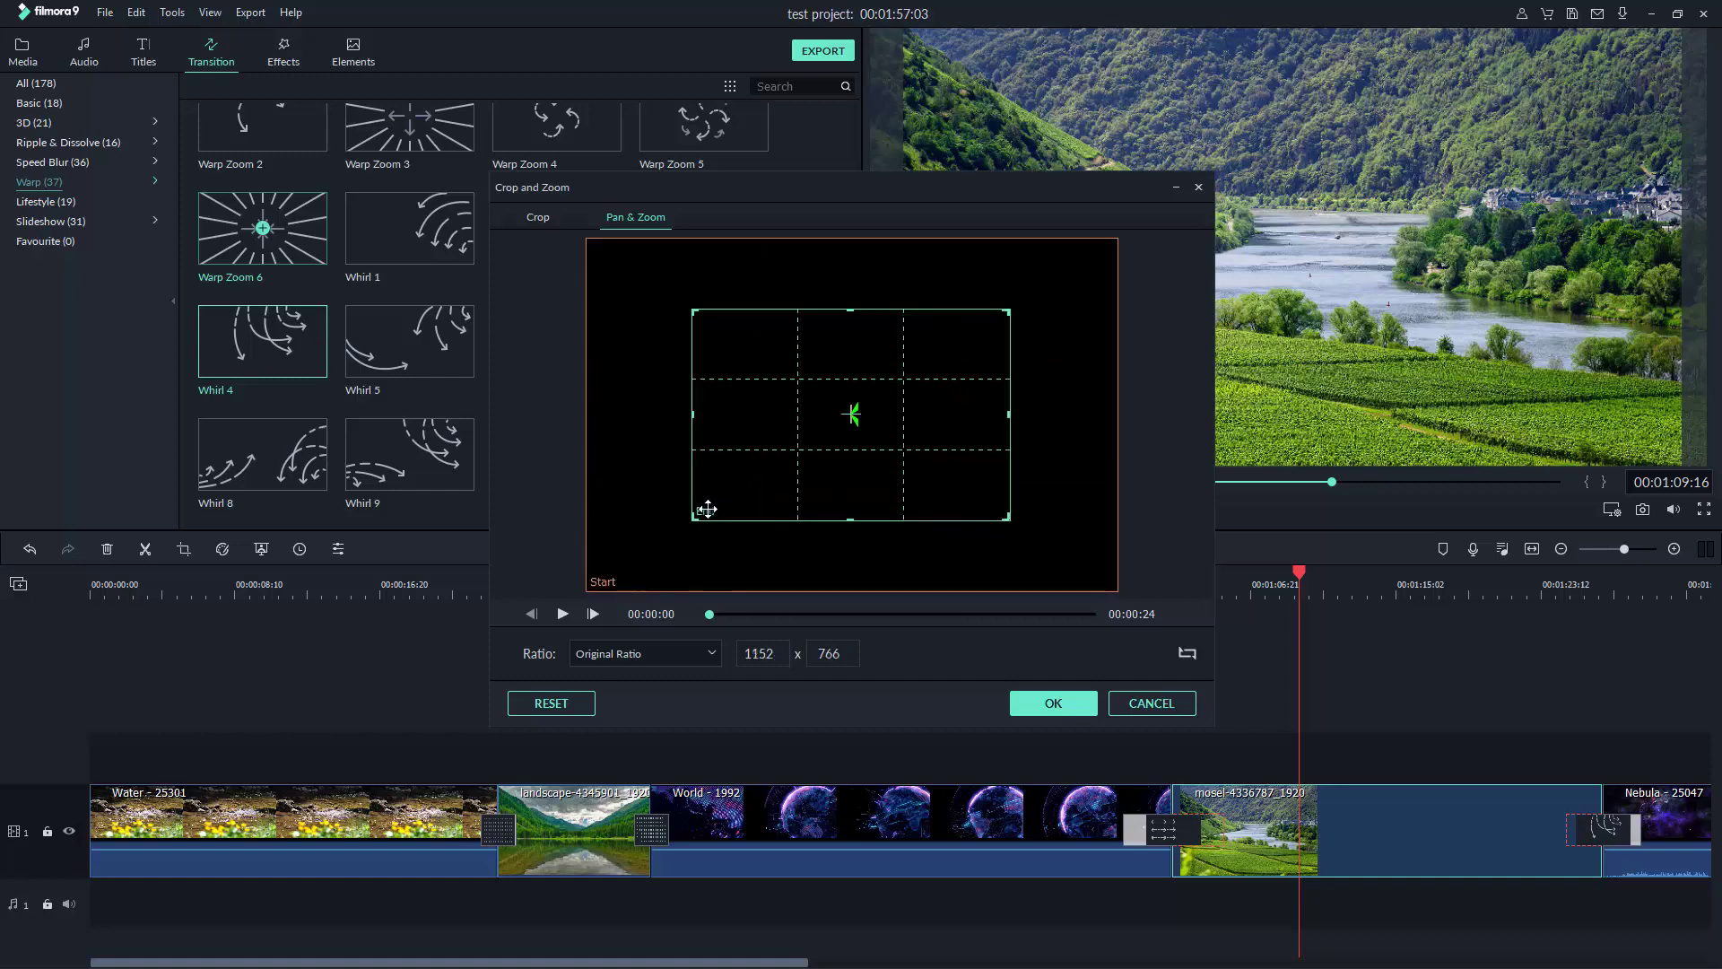
drag(696, 515, 783, 462)
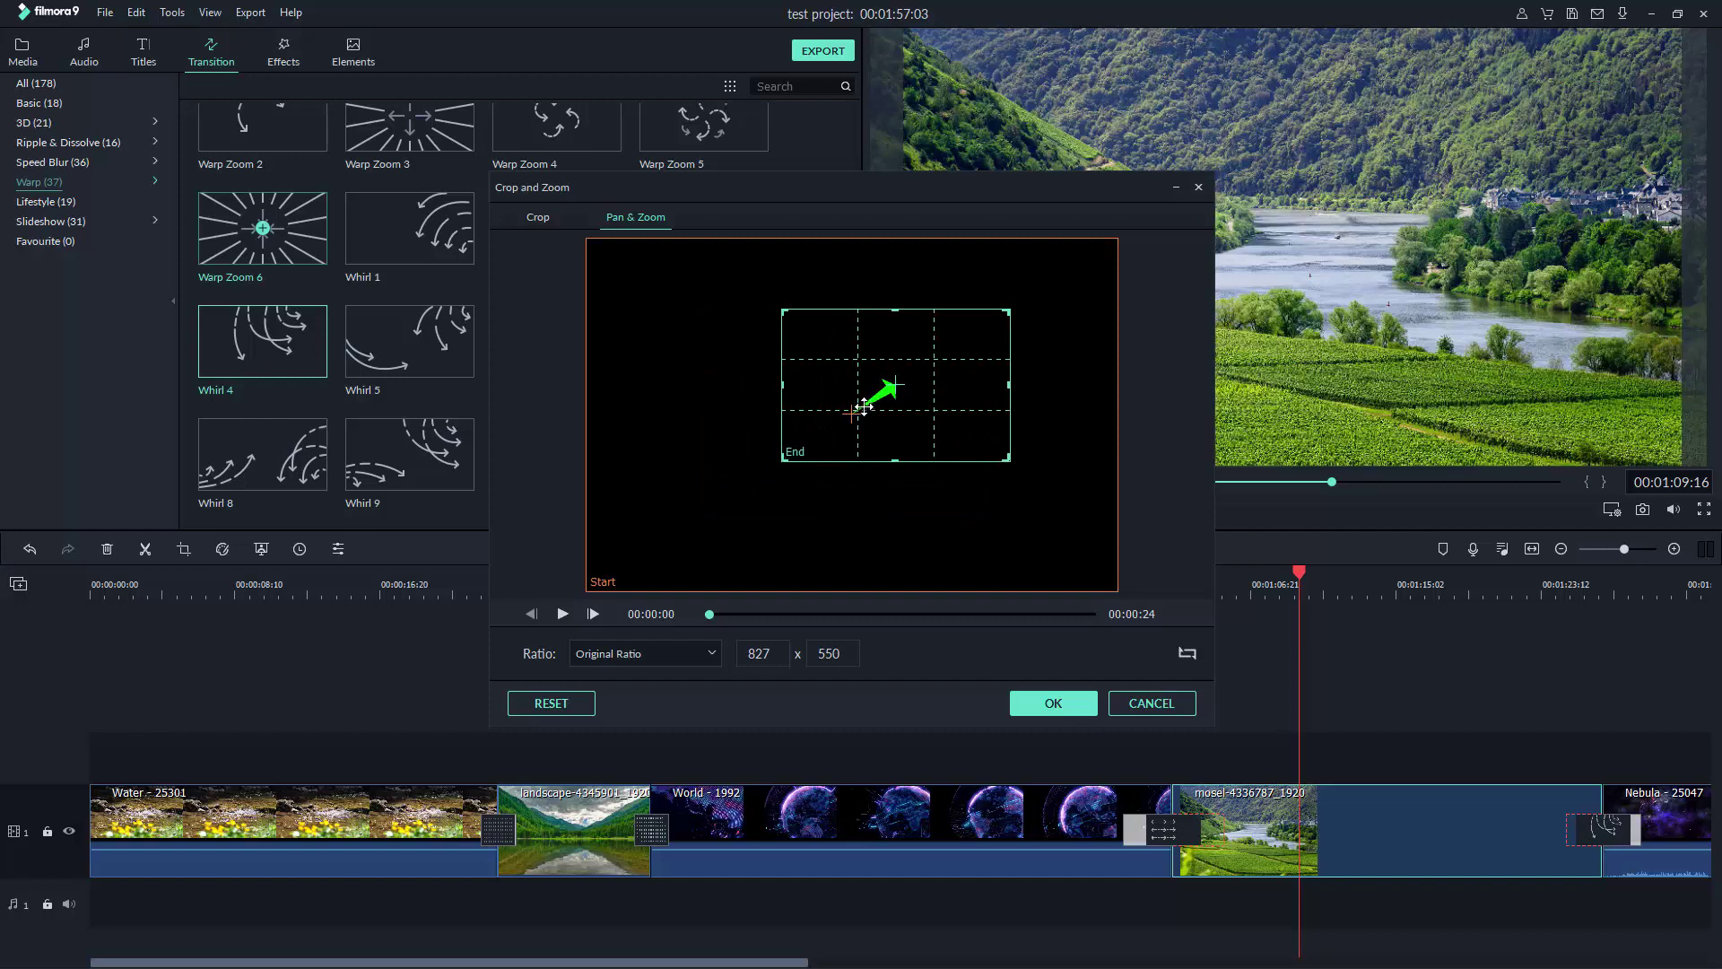
drag(874, 405, 987, 400)
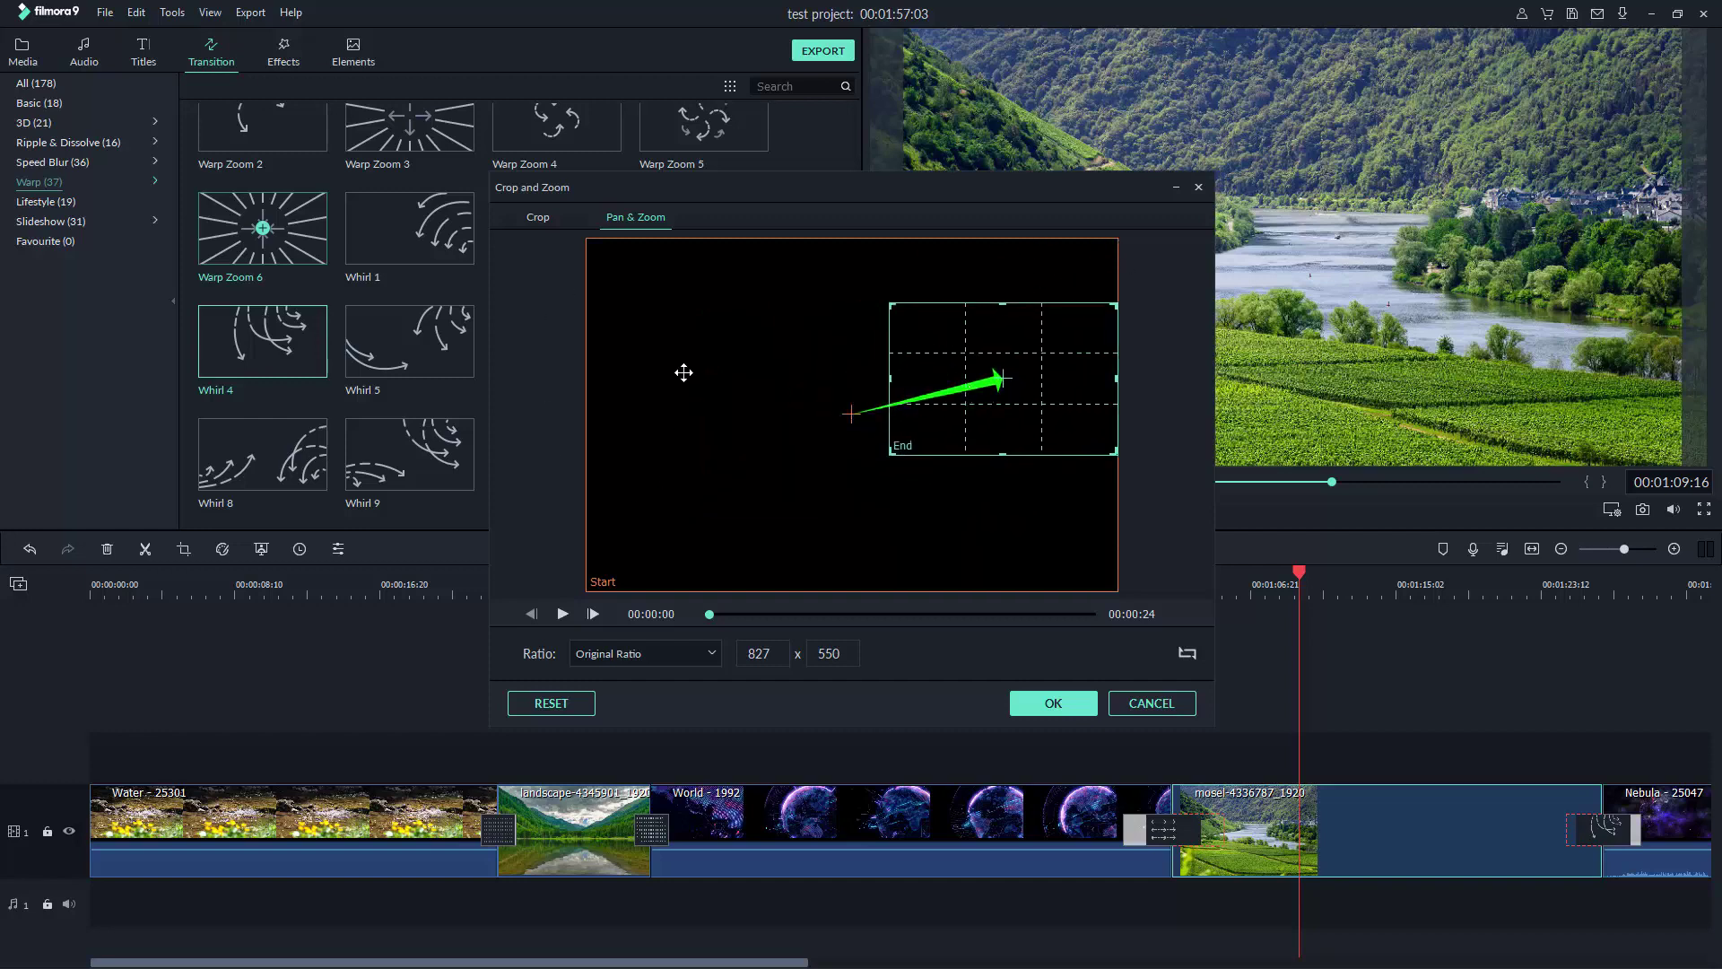
- Shrink the Start frame to 1351 x 899 in the picture's upper-left corner, and apply the pan and zoom after previewing it
click(615, 576)
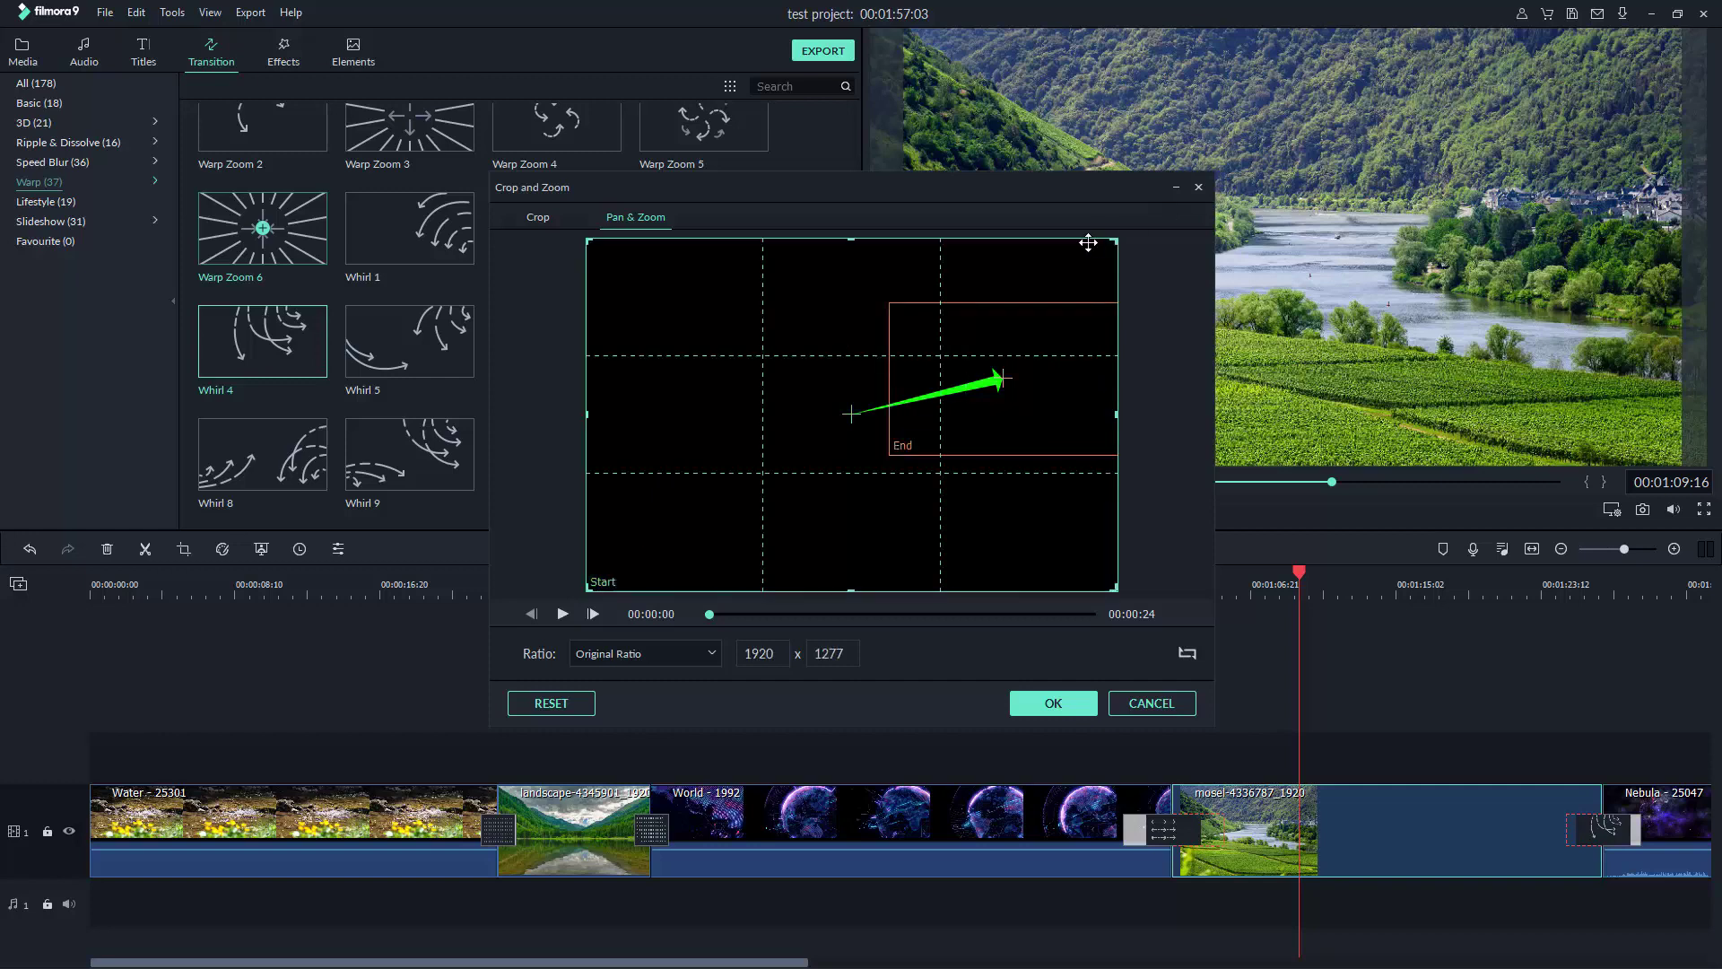
drag(1115, 242, 959, 355)
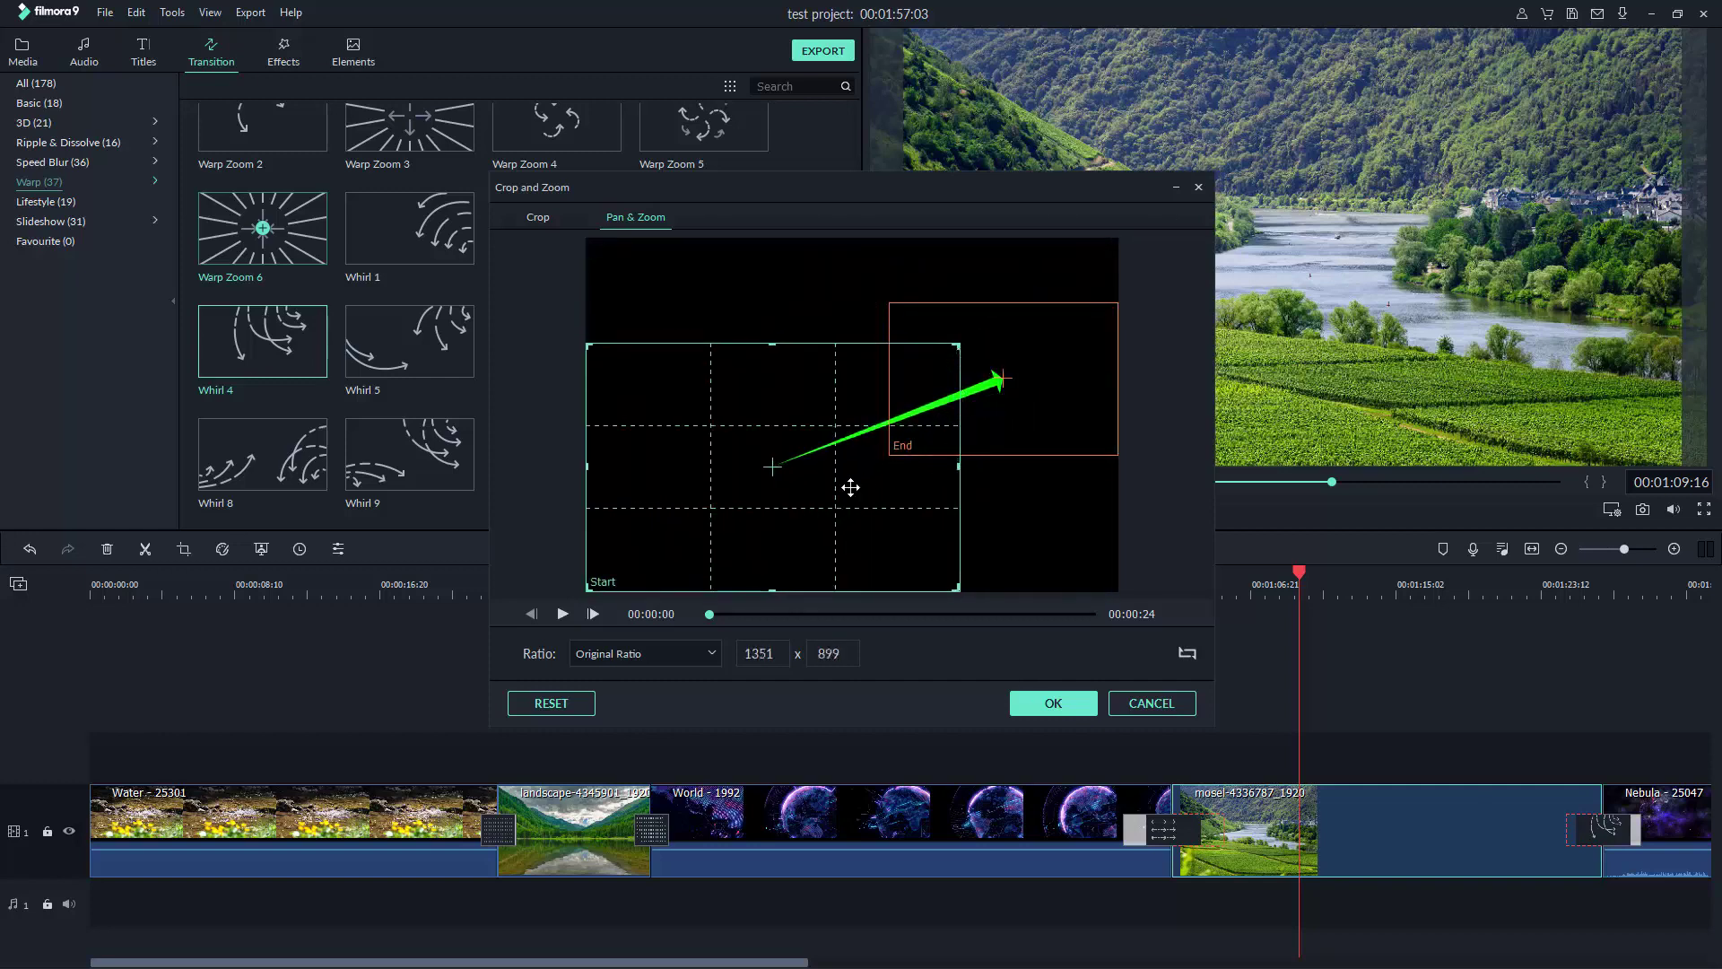
drag(850, 488, 820, 373)
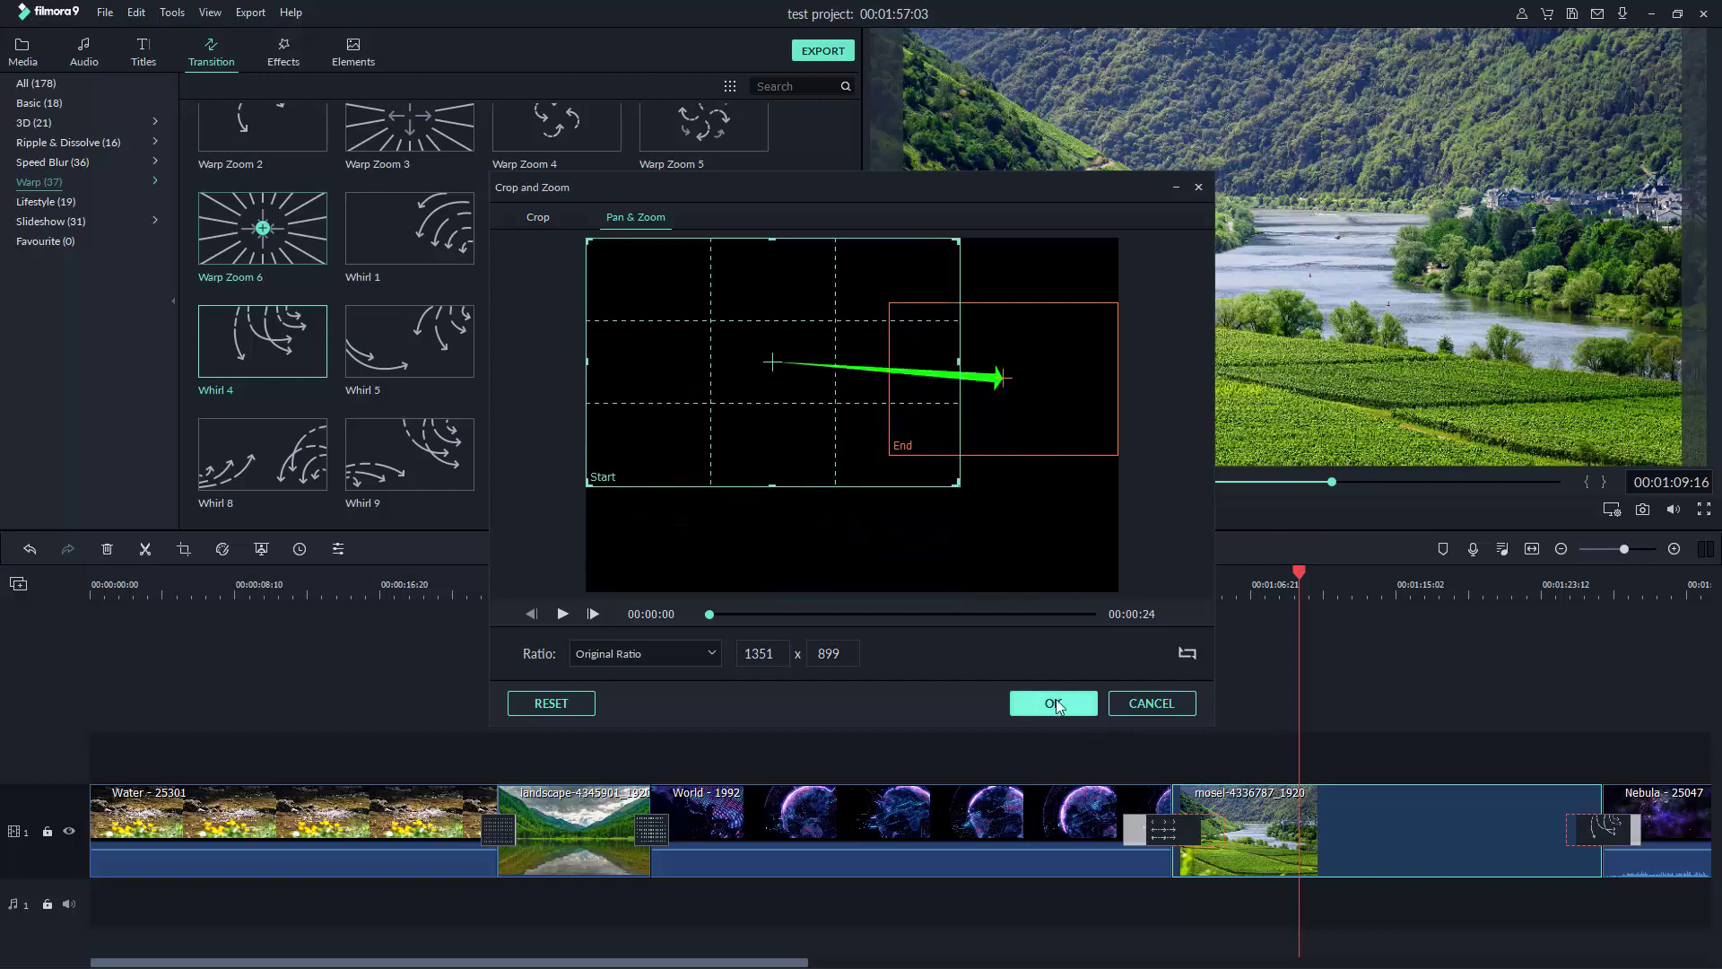
click(562, 614)
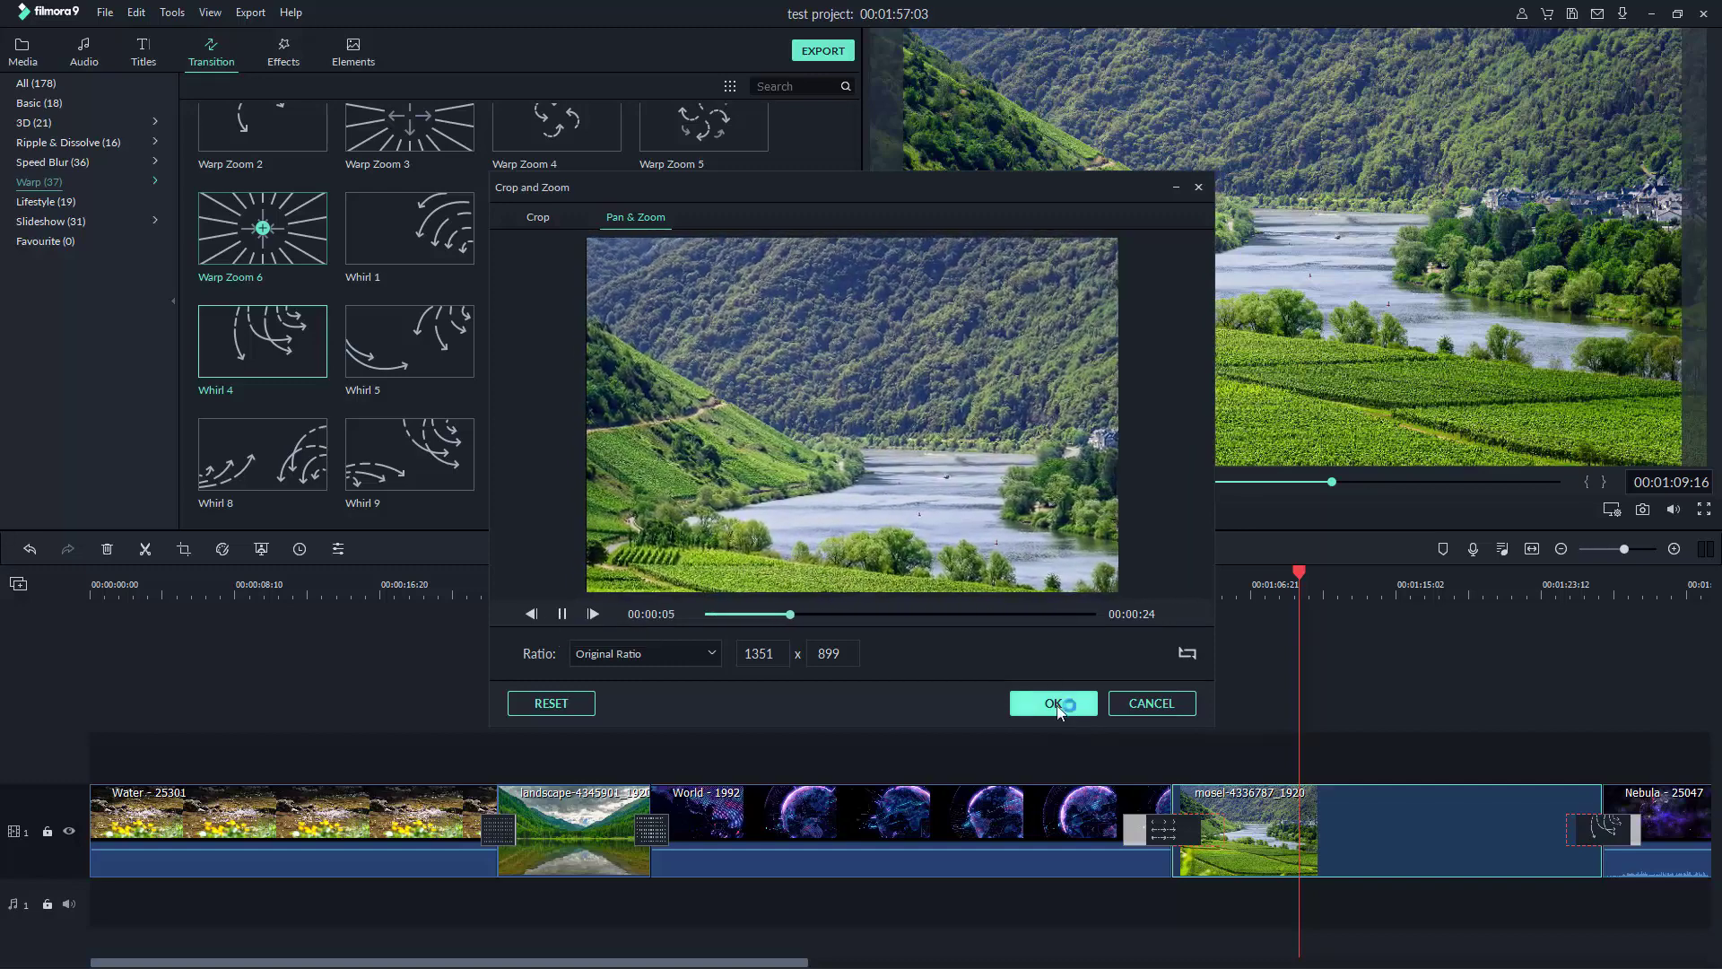
click(1053, 704)
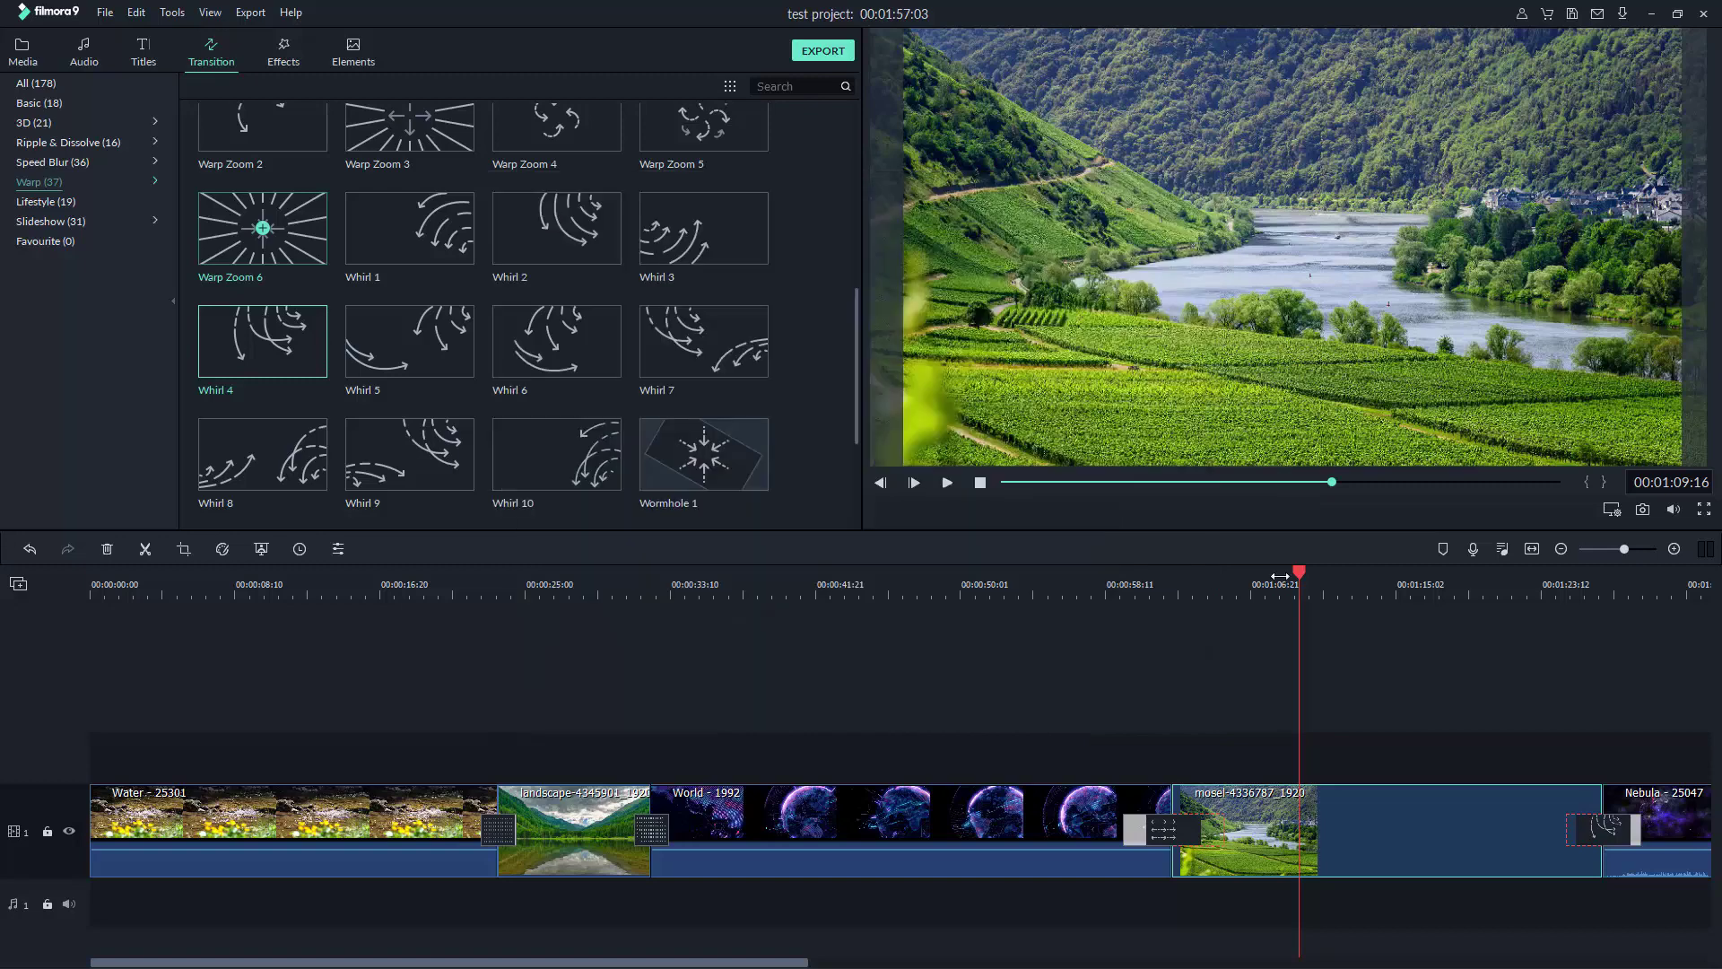
- Preview the mosel image's pan and zoom by playing the sequence from 00:00:59:19, and save the project
click(1127, 619)
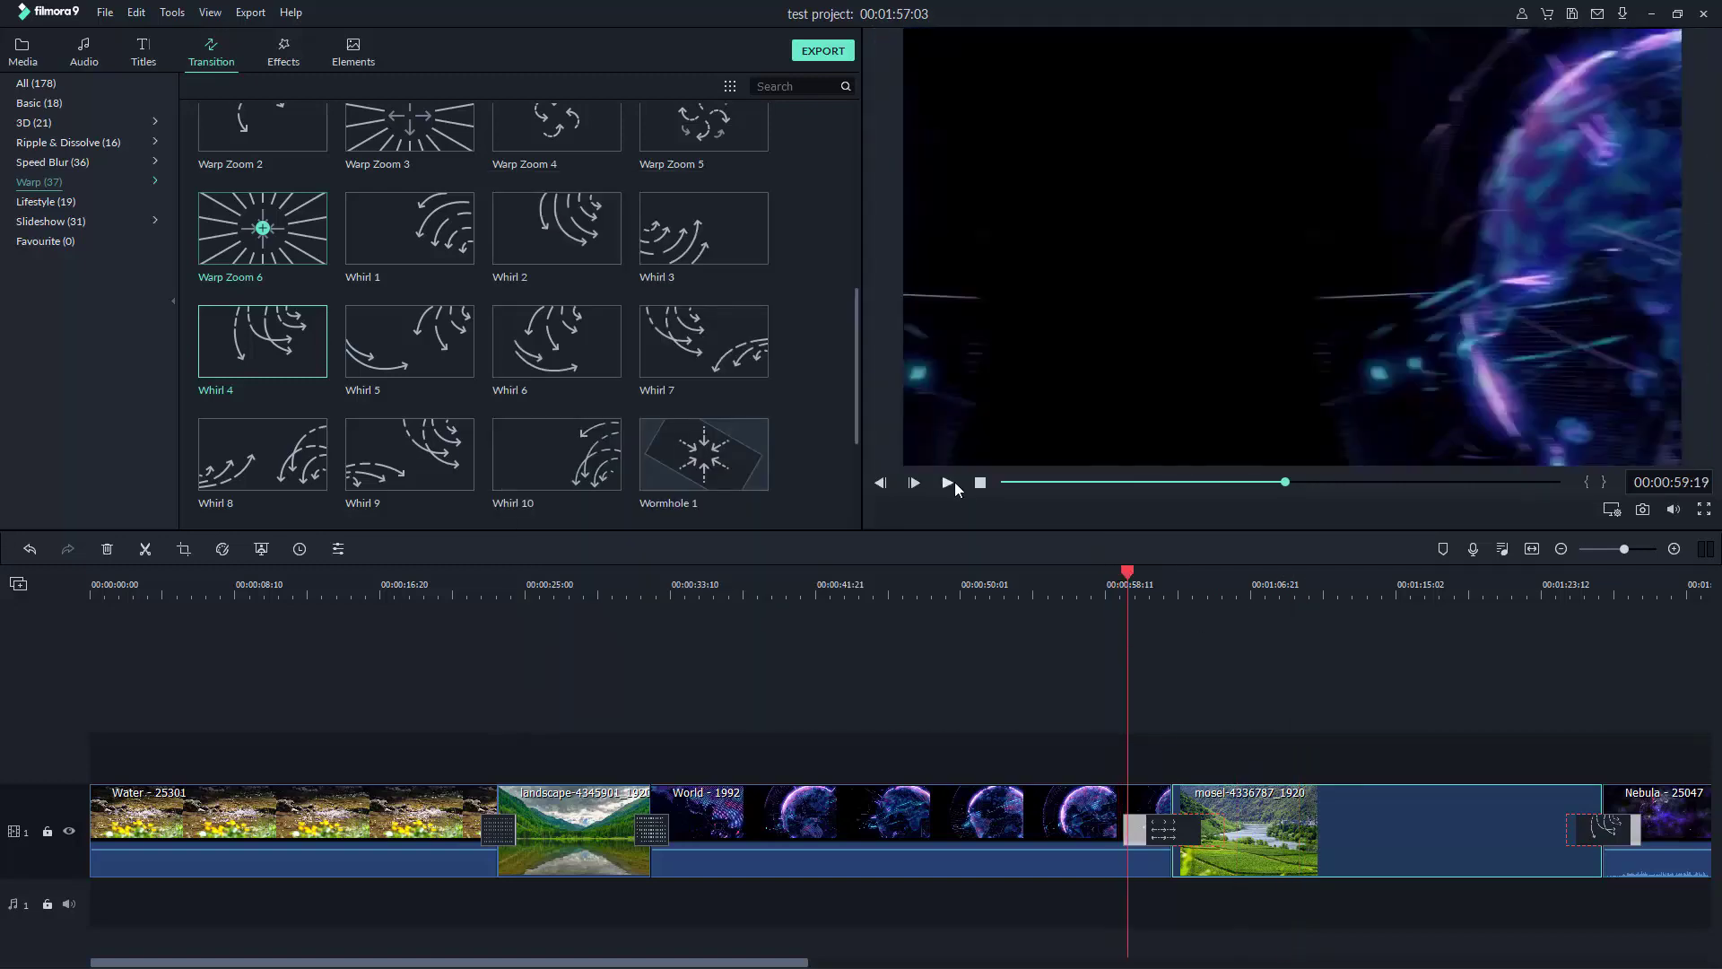
click(948, 483)
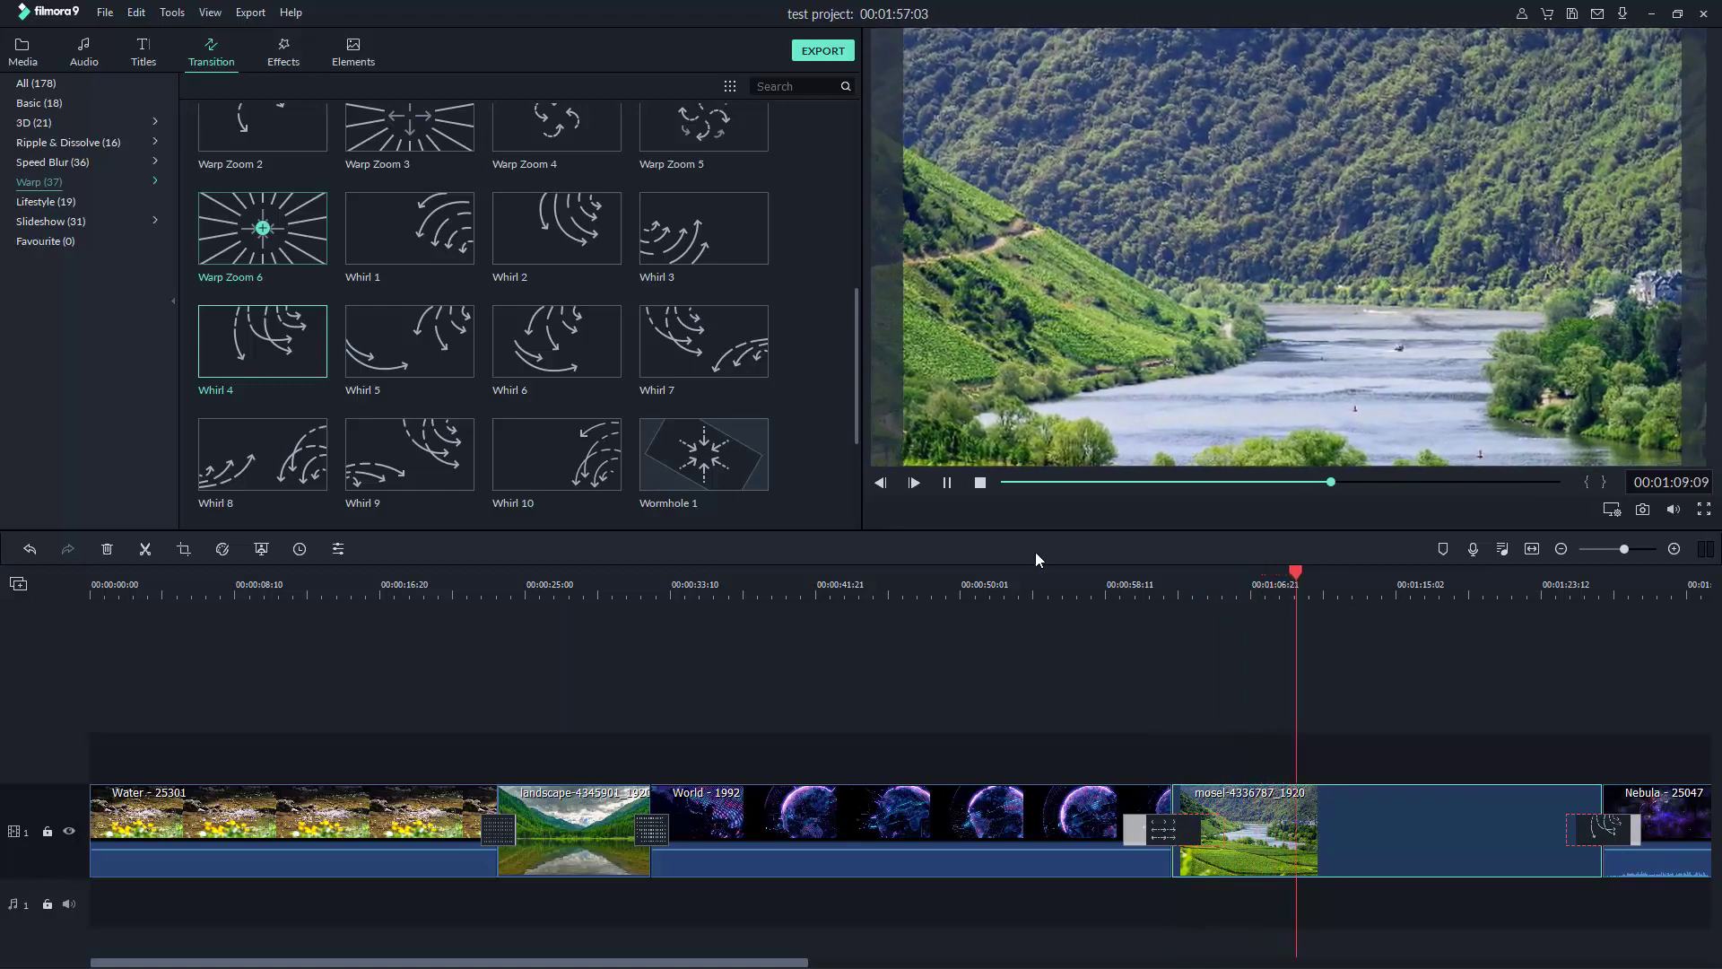
click(980, 483)
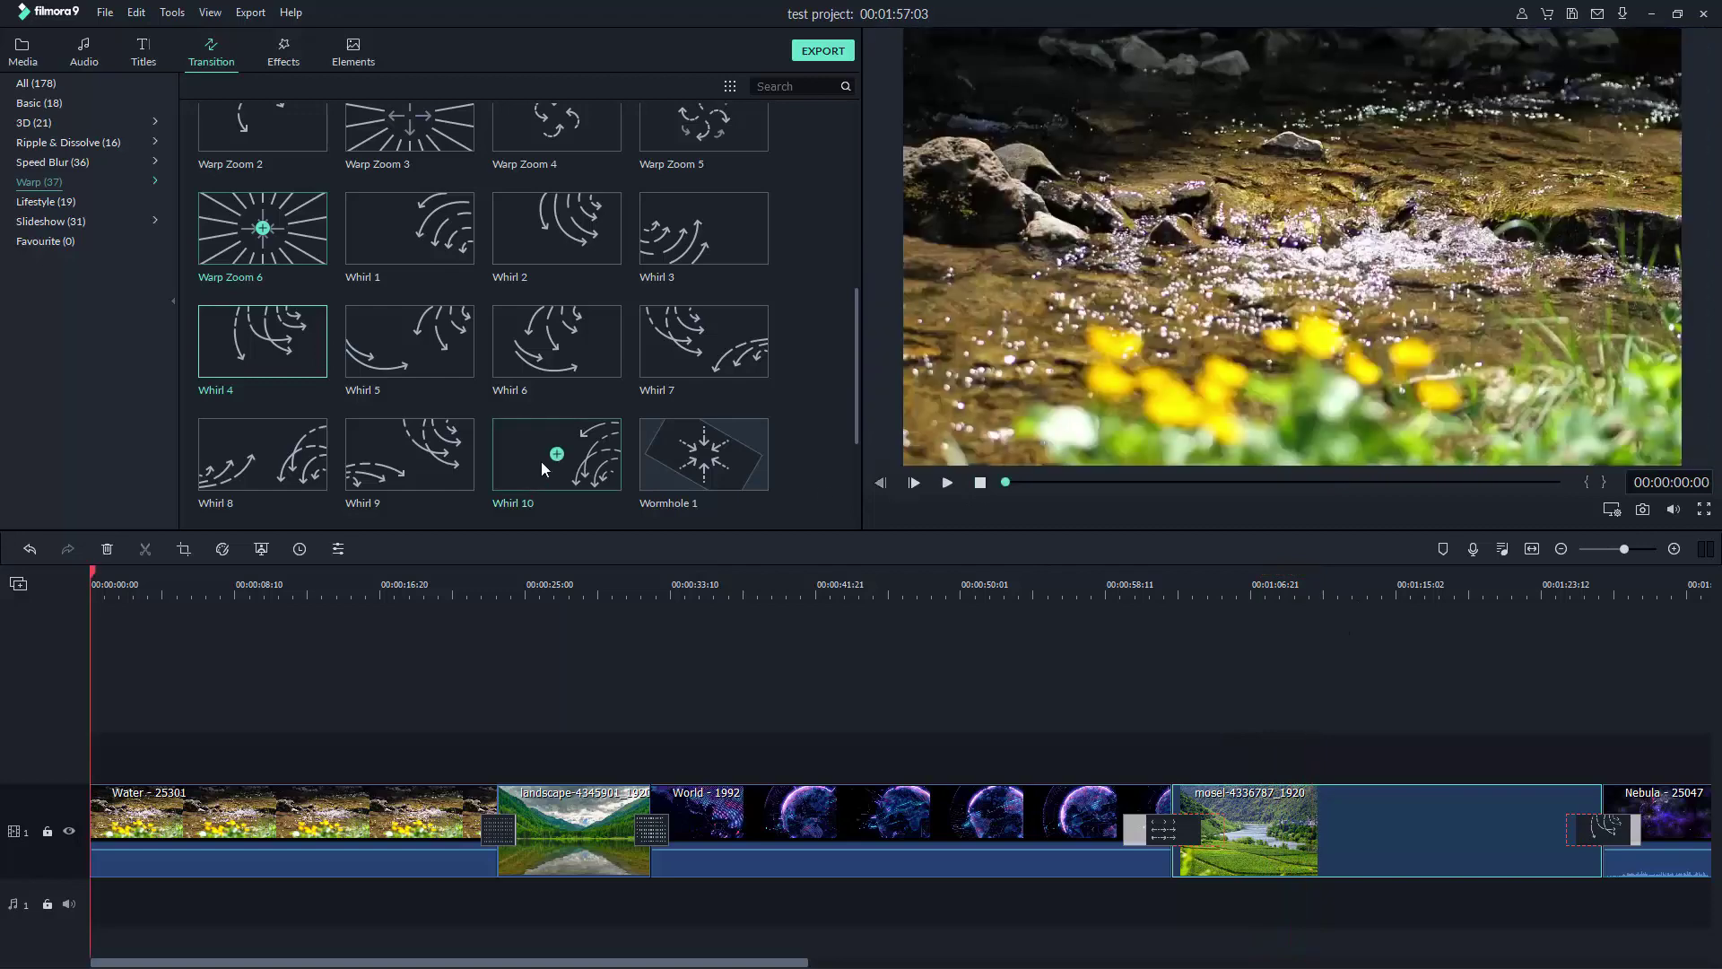
click(105, 12)
click(278, 144)
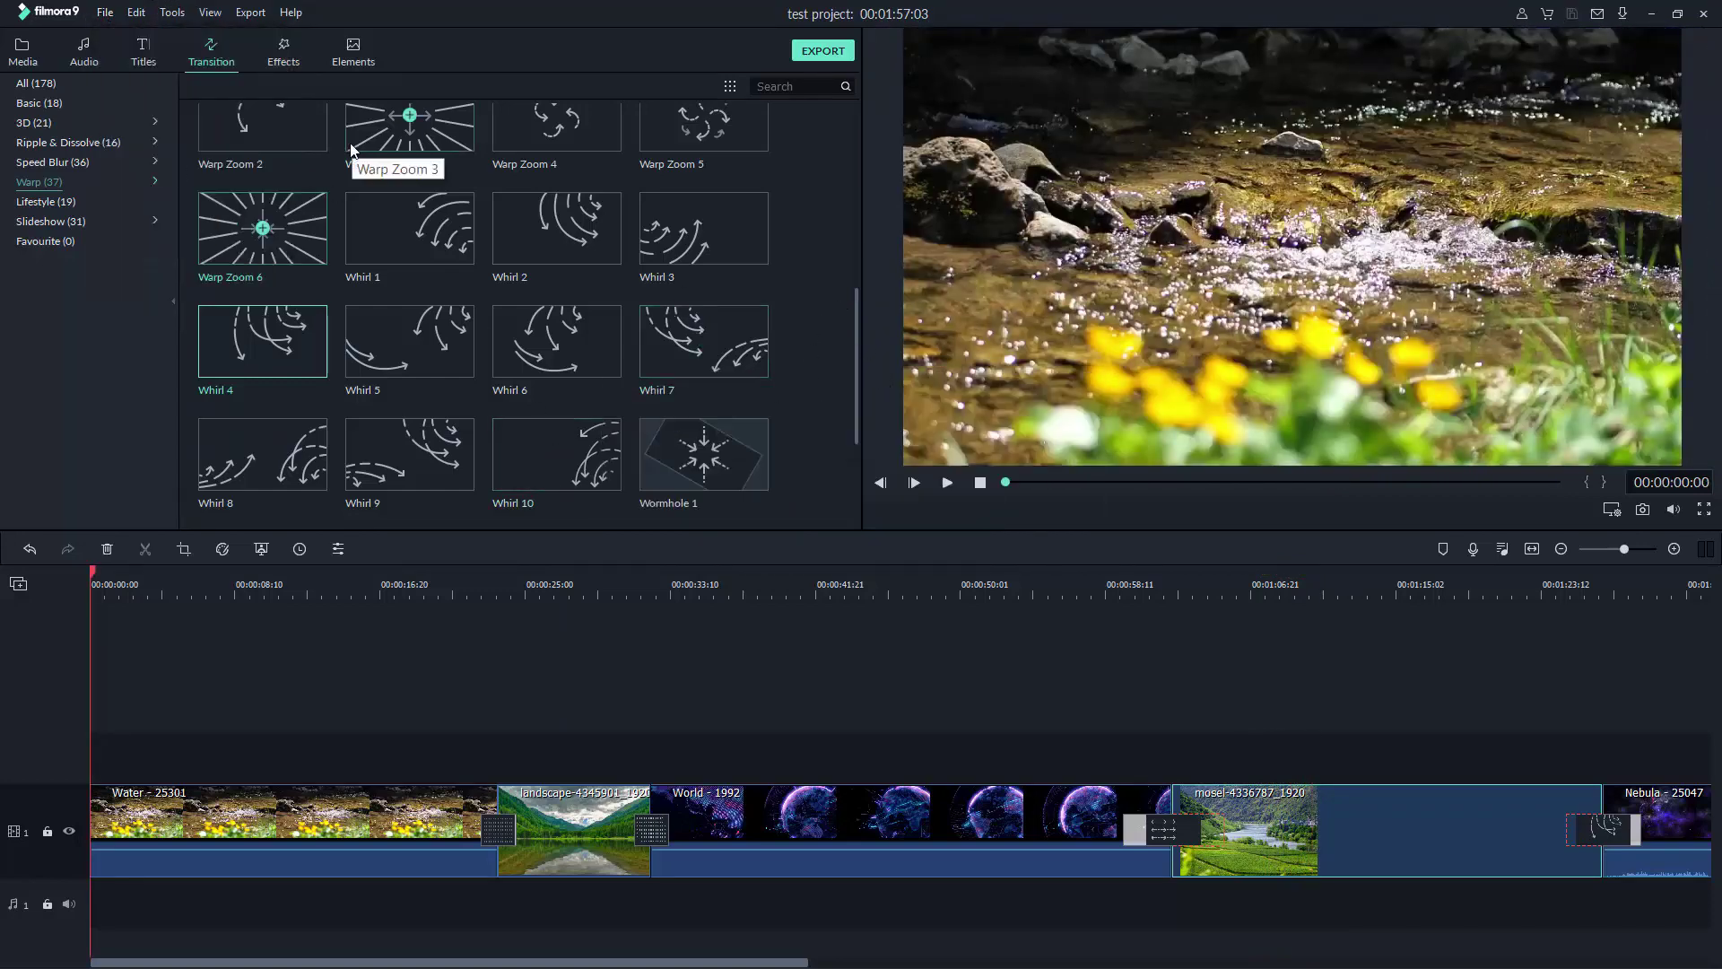
- Open the effects library, collapse its Filters and Overlays groups, and show the Overlays category
click(287, 63)
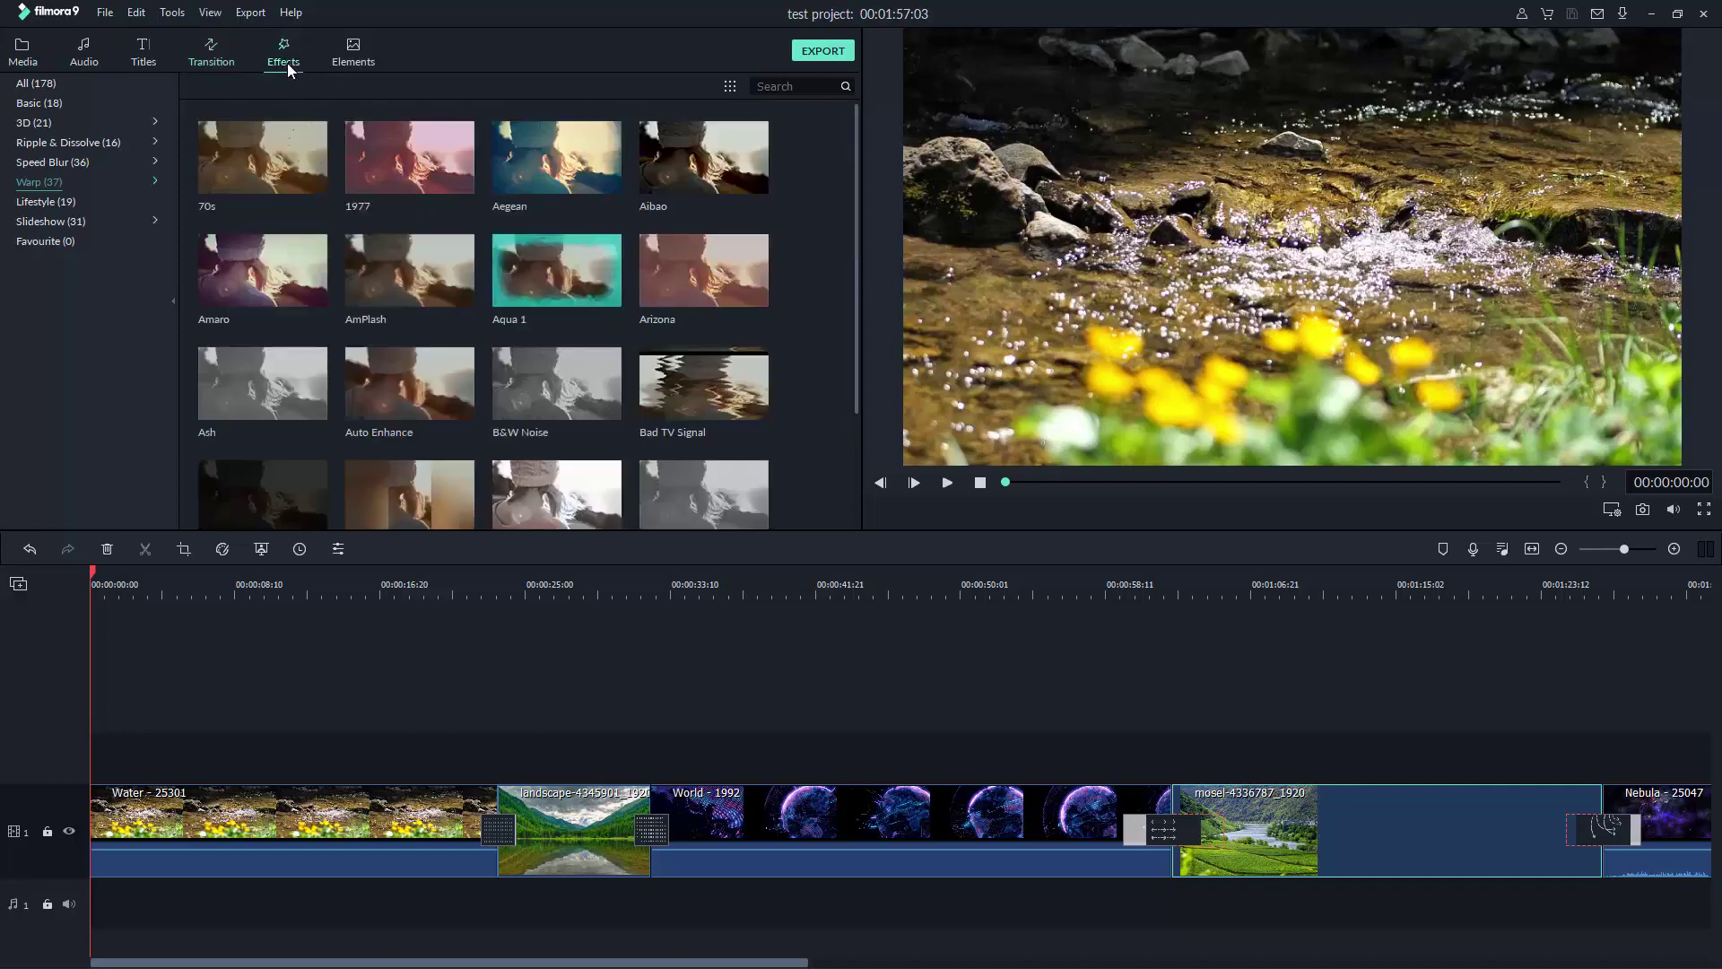
scroll(79, 153, down, 1)
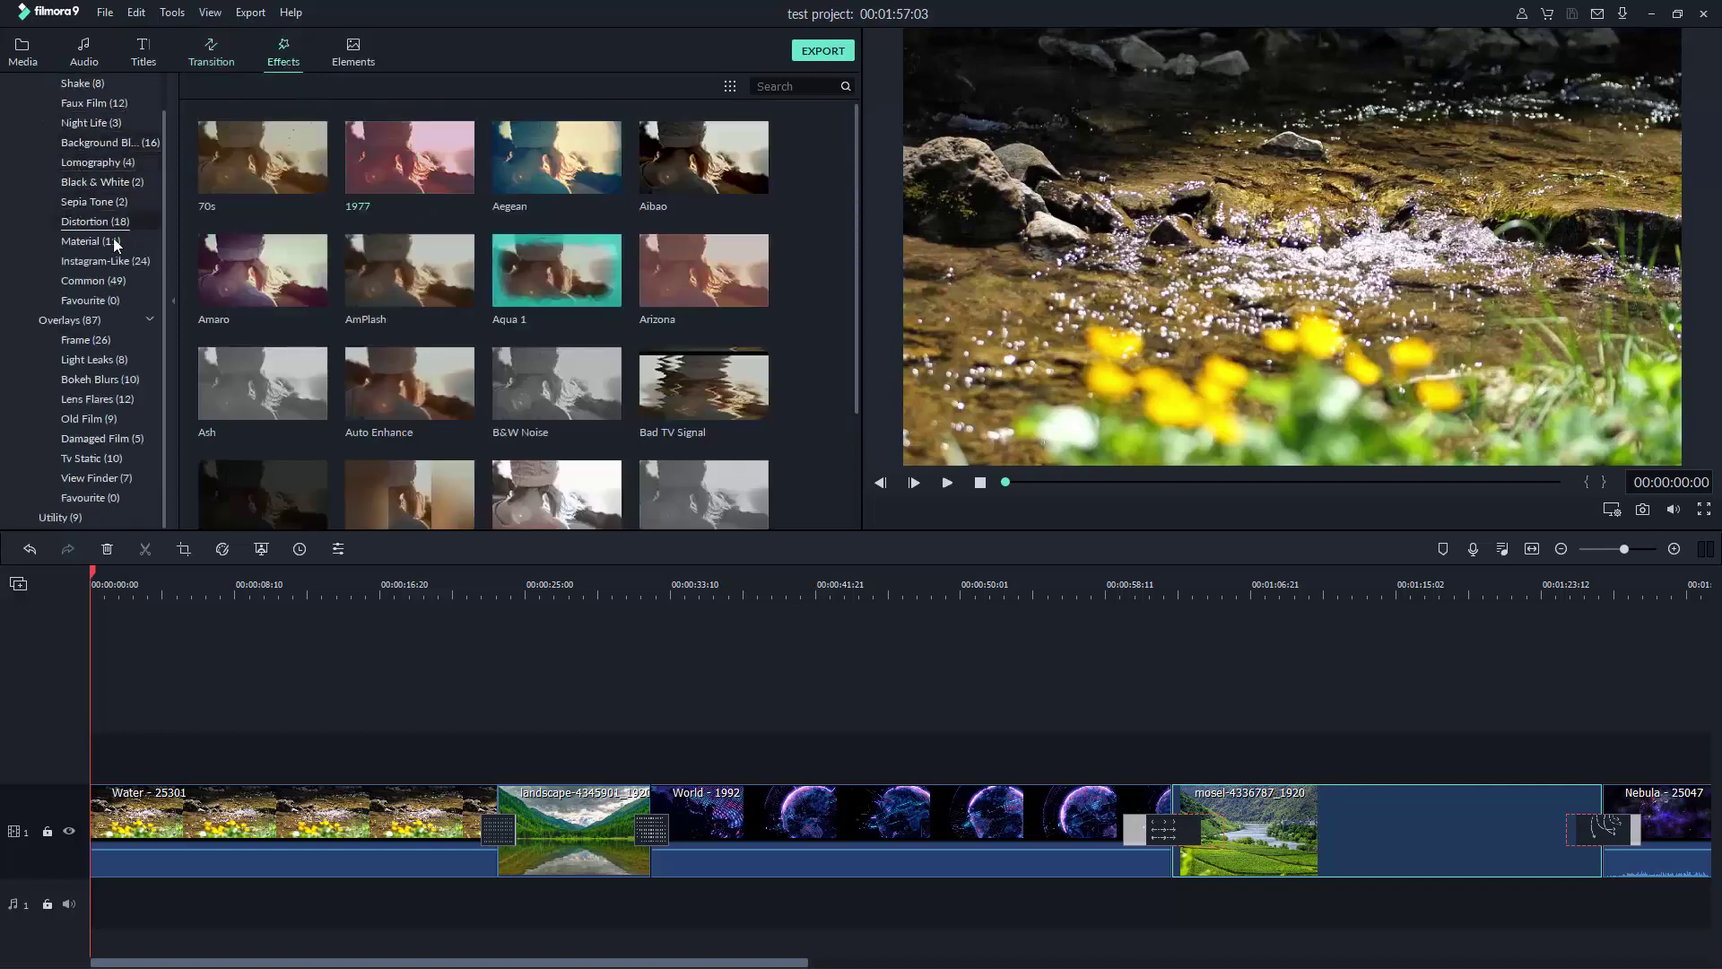
scroll(76, 251, up, 1)
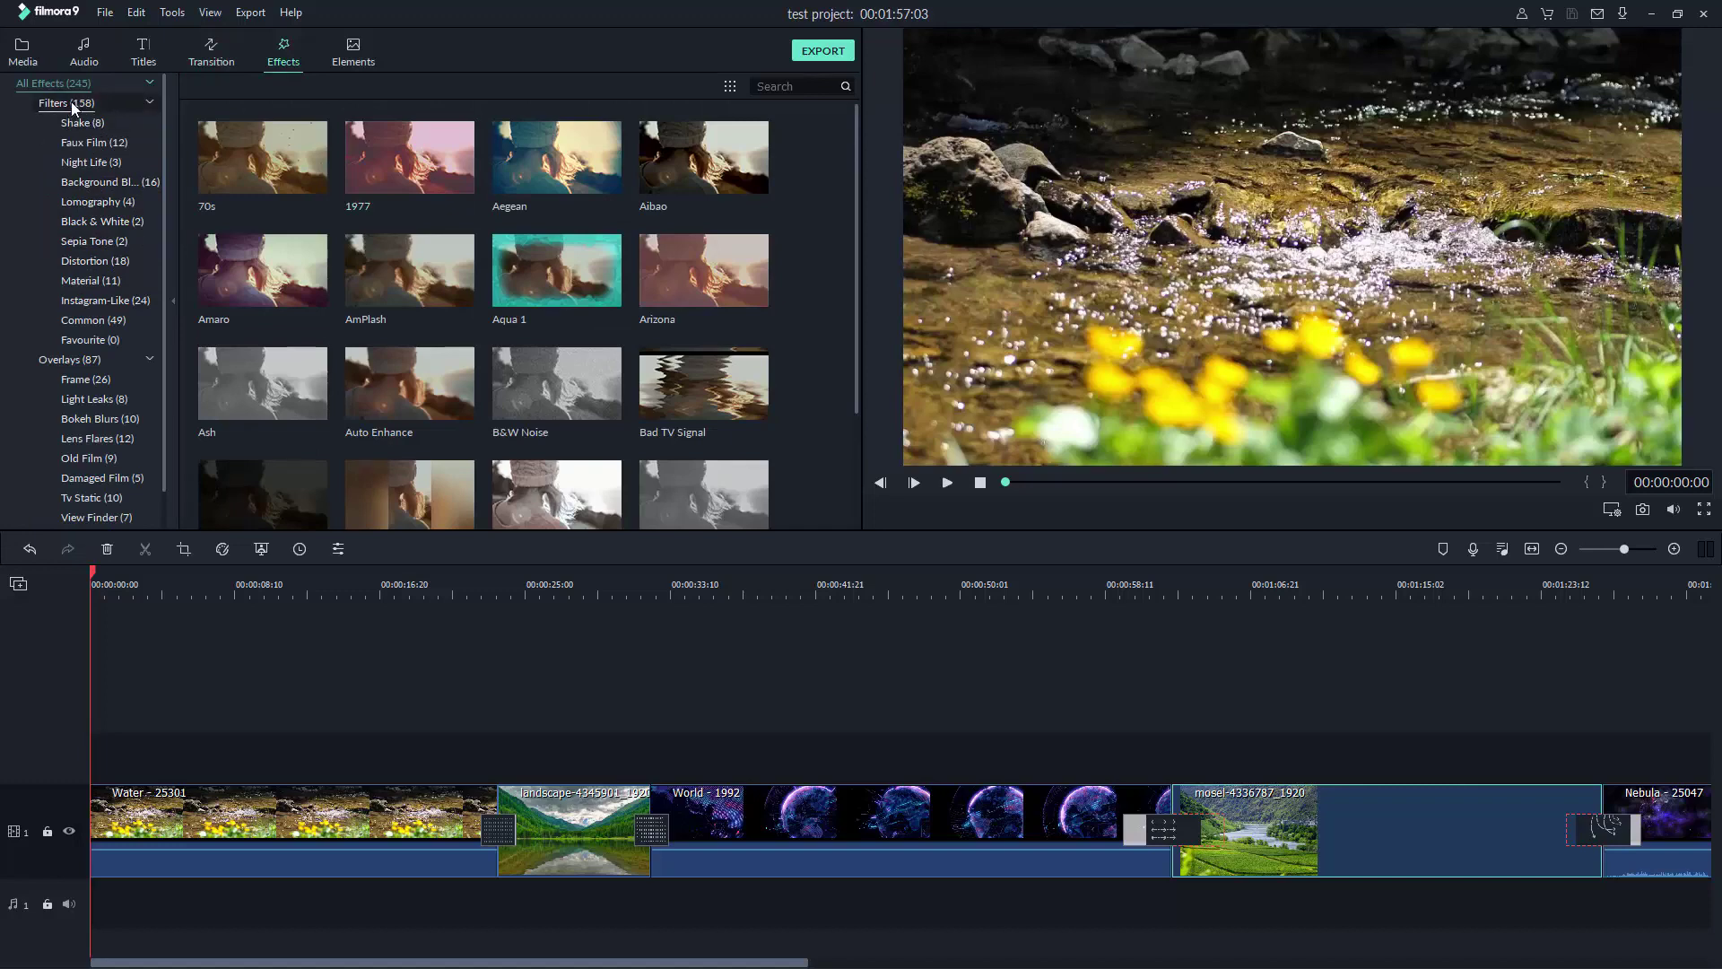
click(140, 99)
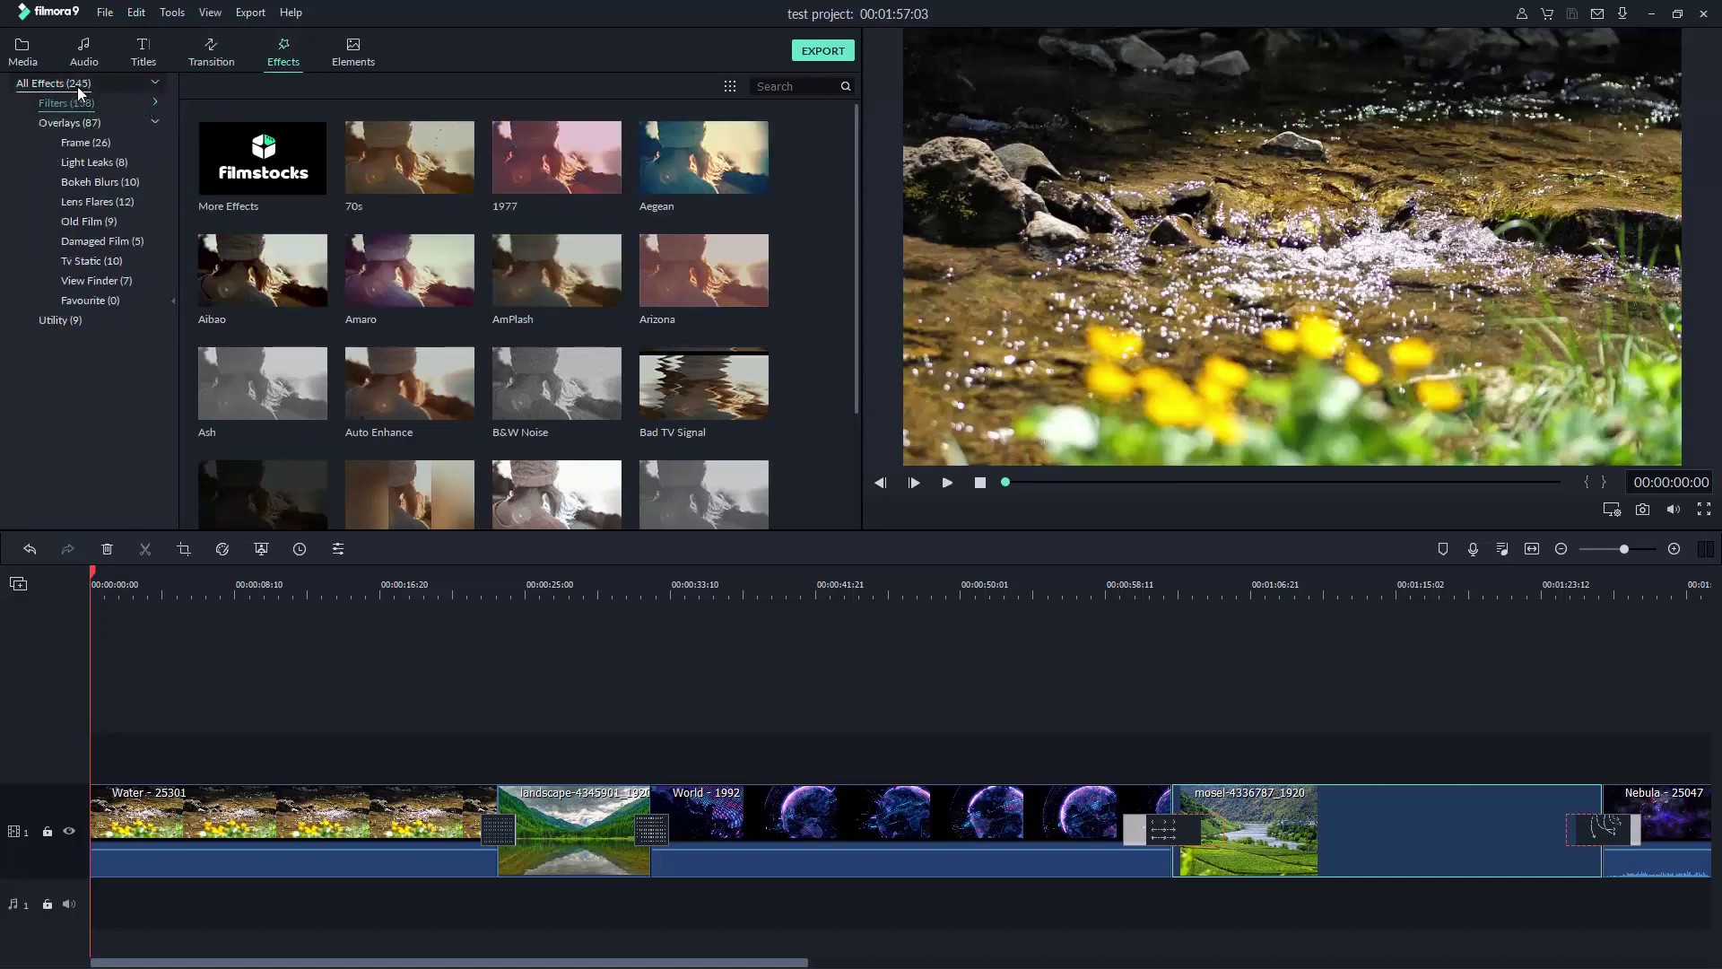
click(157, 121)
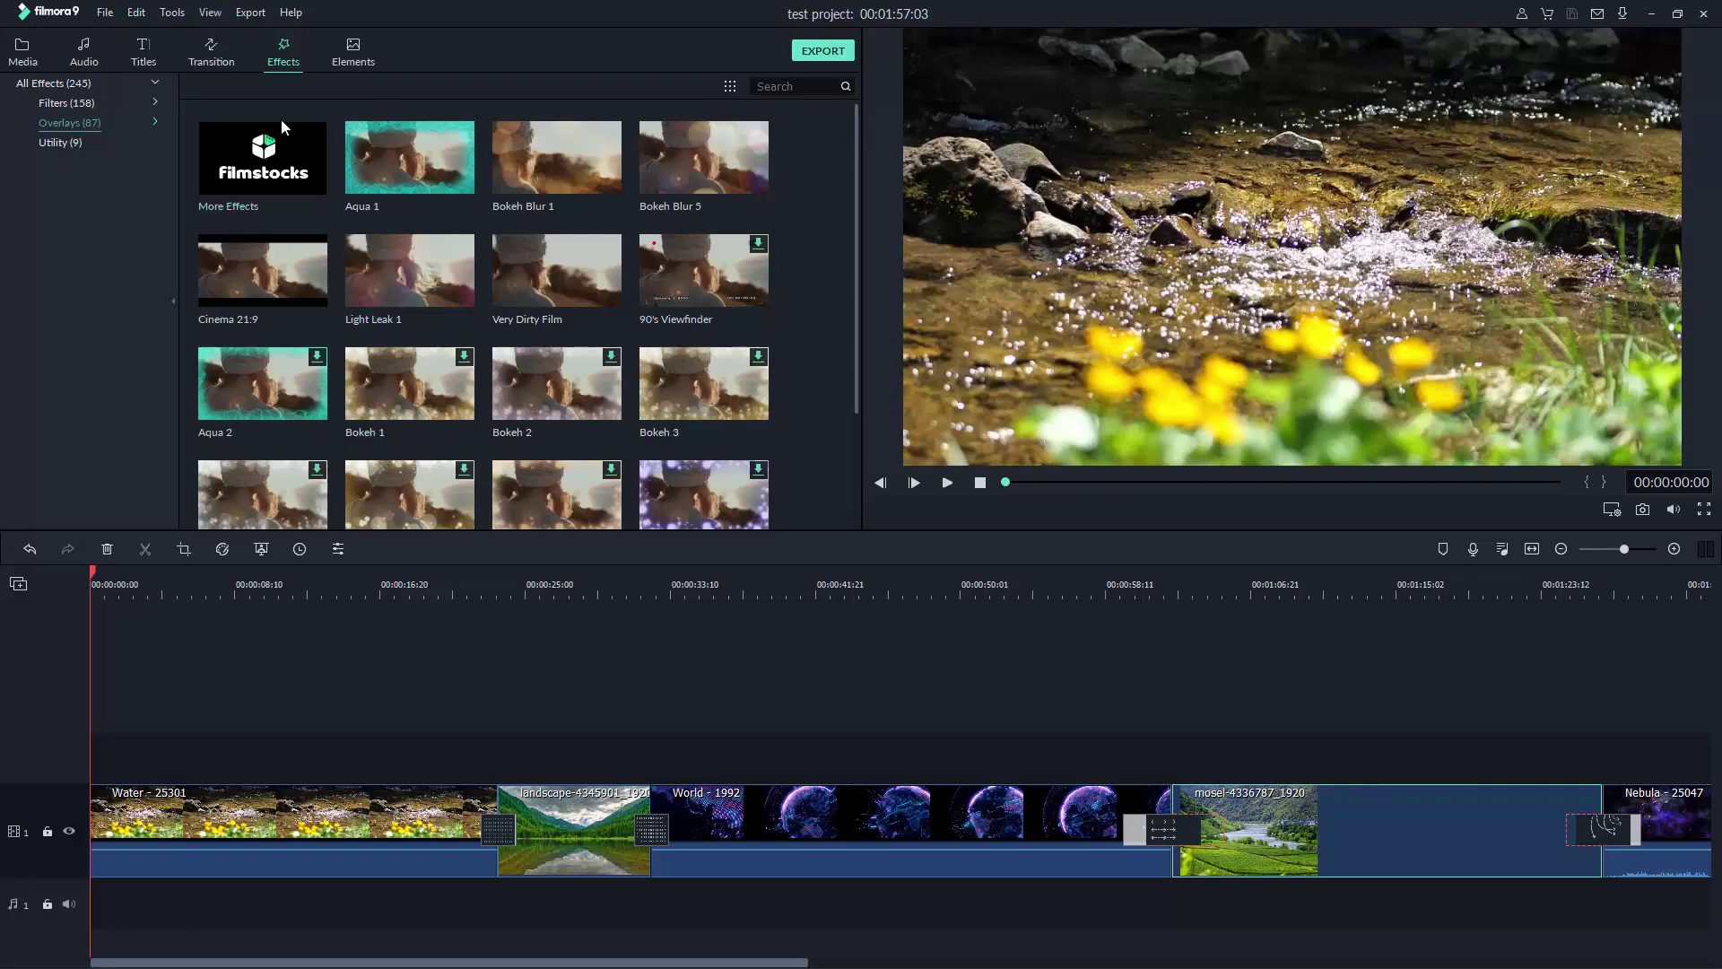
- Apply the Cinematic Flares 3 overlay to the Water - 25301 clip and preview it from the start of the timeline
scroll(503, 224, down, 2)
scroll(541, 244, up, 2)
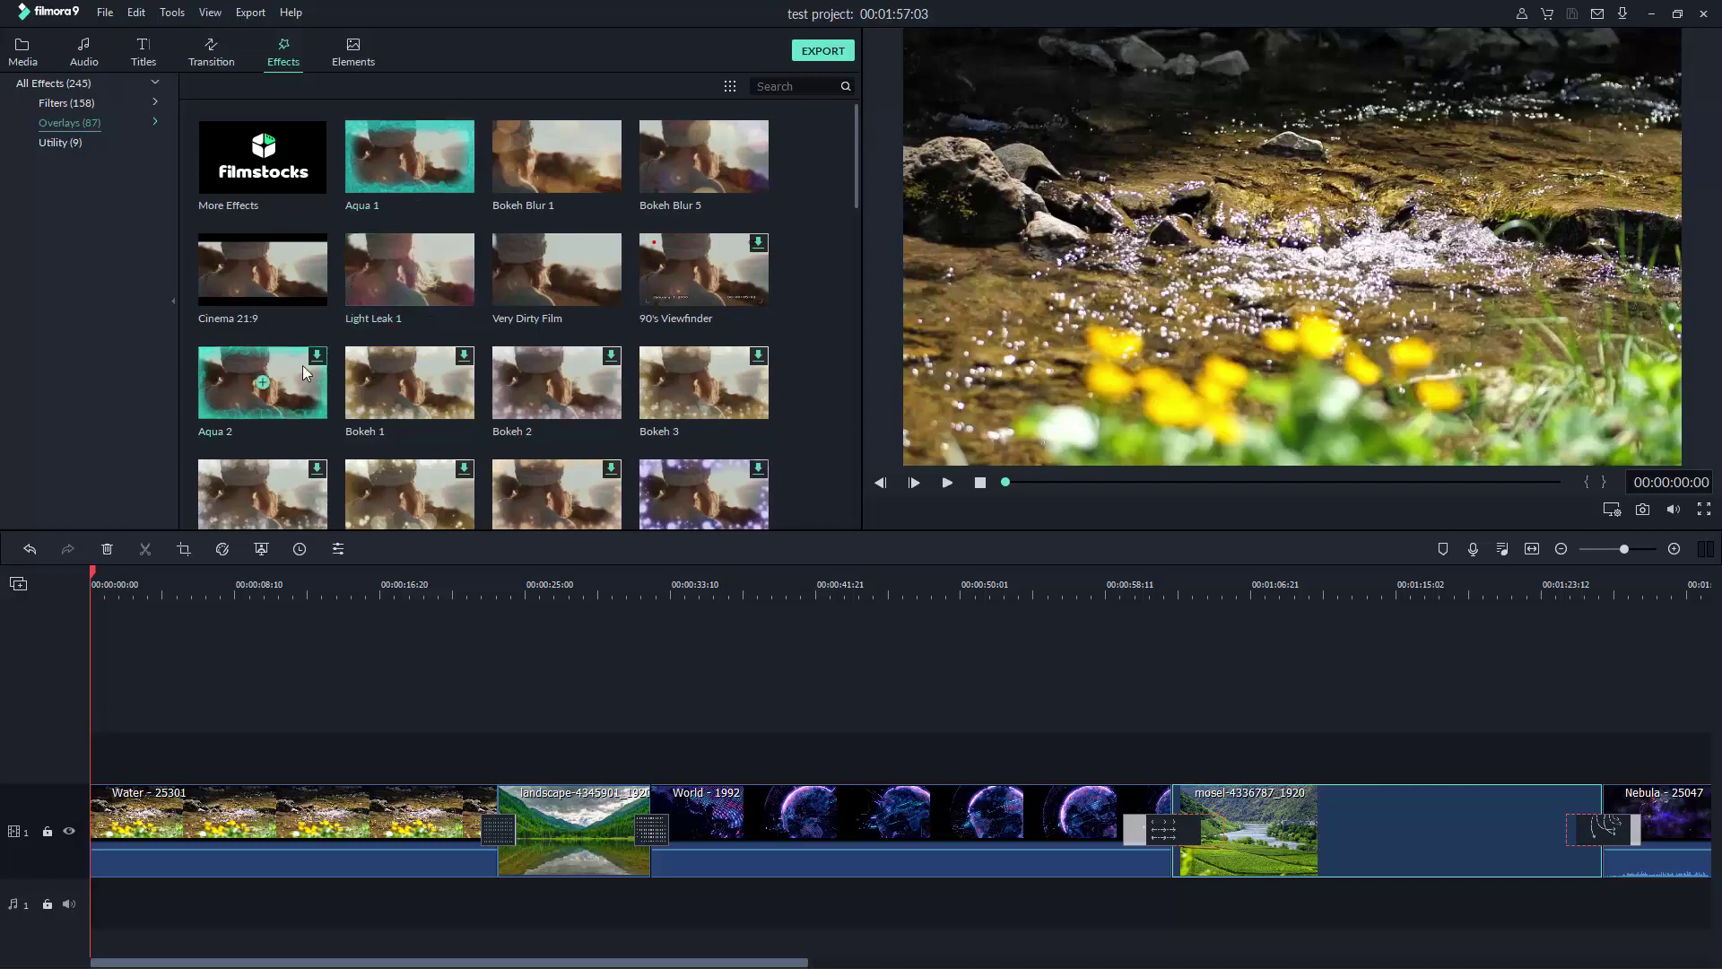
scroll(413, 291, down, 5)
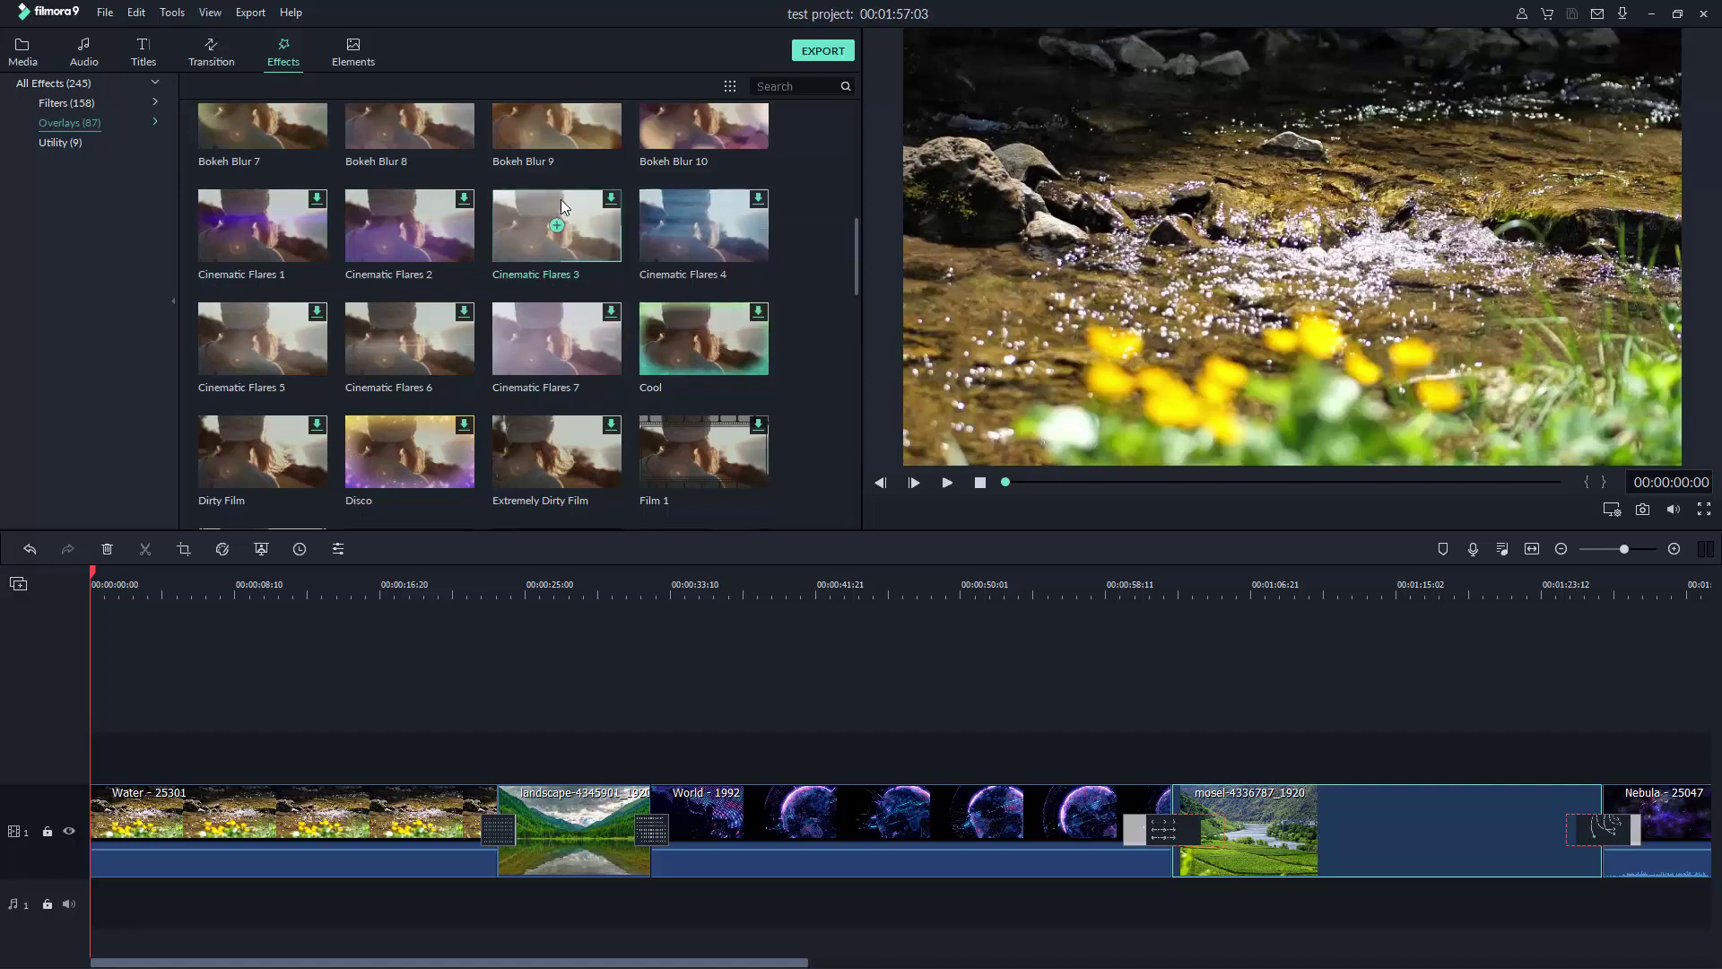
drag(562, 199, 204, 833)
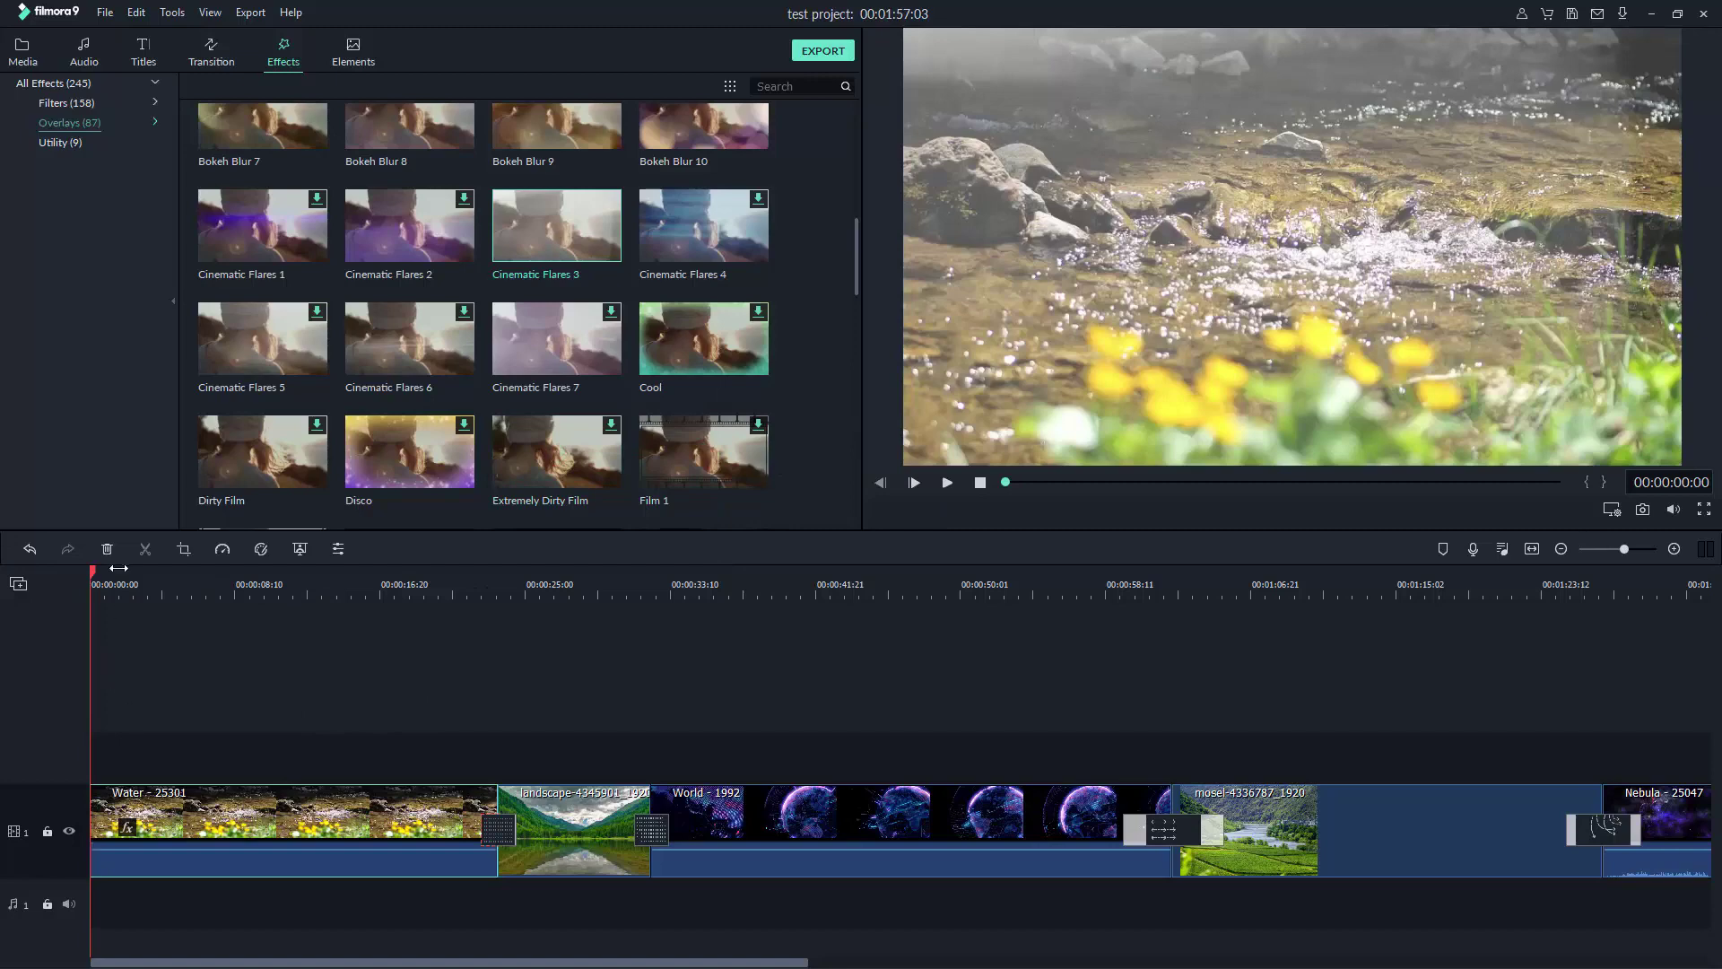
mouse_move(95, 575)
mouse_down()
mouse_move(227, 579)
mouse_move(105, 570)
mouse_move(319, 549)
mouse_move(94, 549)
mouse_move(413, 549)
mouse_move(30, 573)
mouse_move(149, 567)
mouse_move(91, 570)
mouse_up()
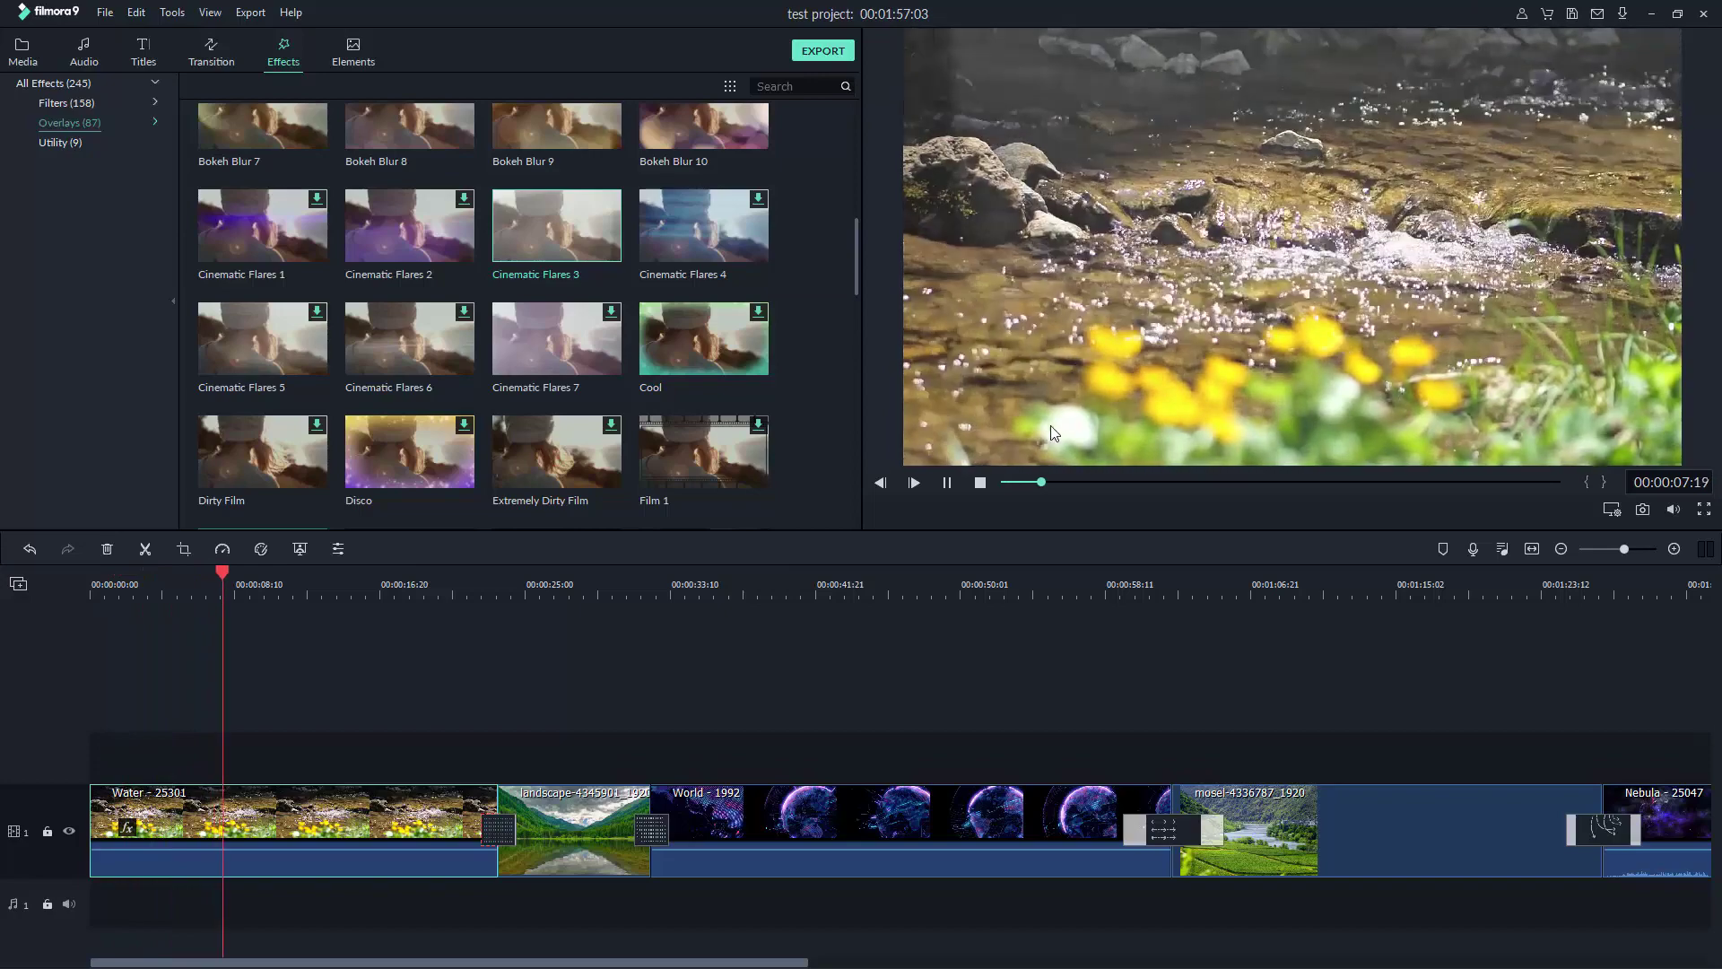
click(981, 483)
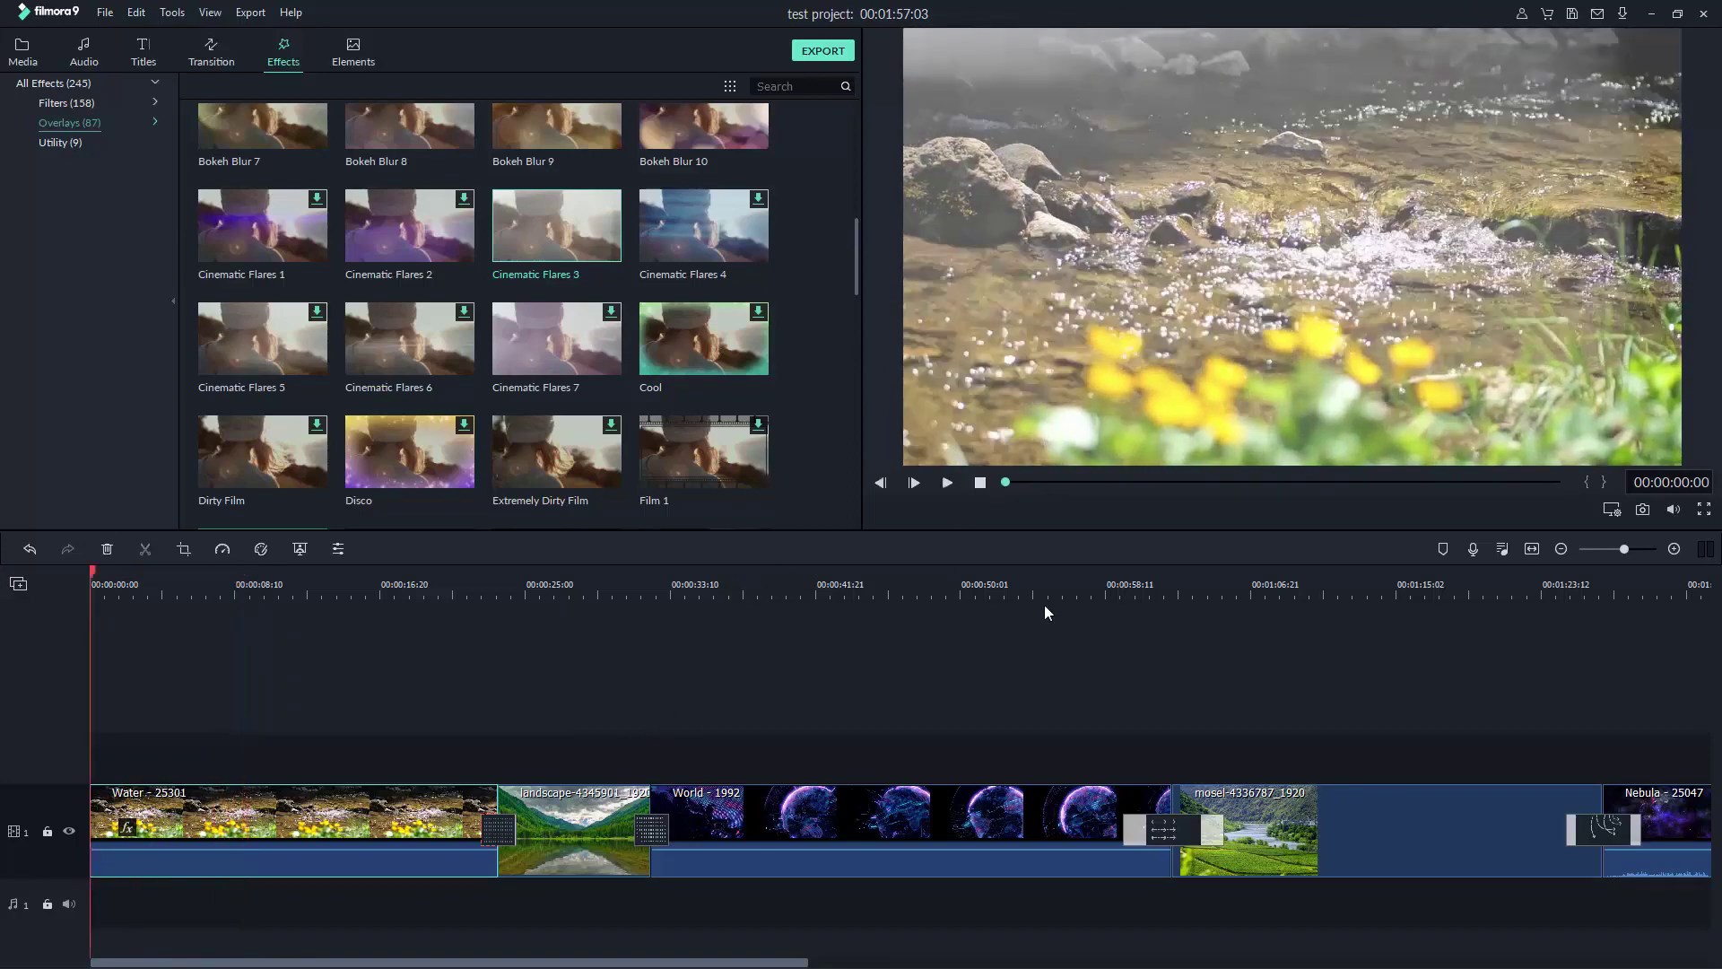
- Download the Light Leak 6 overlay and apply it to the landscape image, with the playhead at 00:00:26:09
click(525, 575)
drag(525, 579, 548, 438)
scroll(584, 273, down, 10)
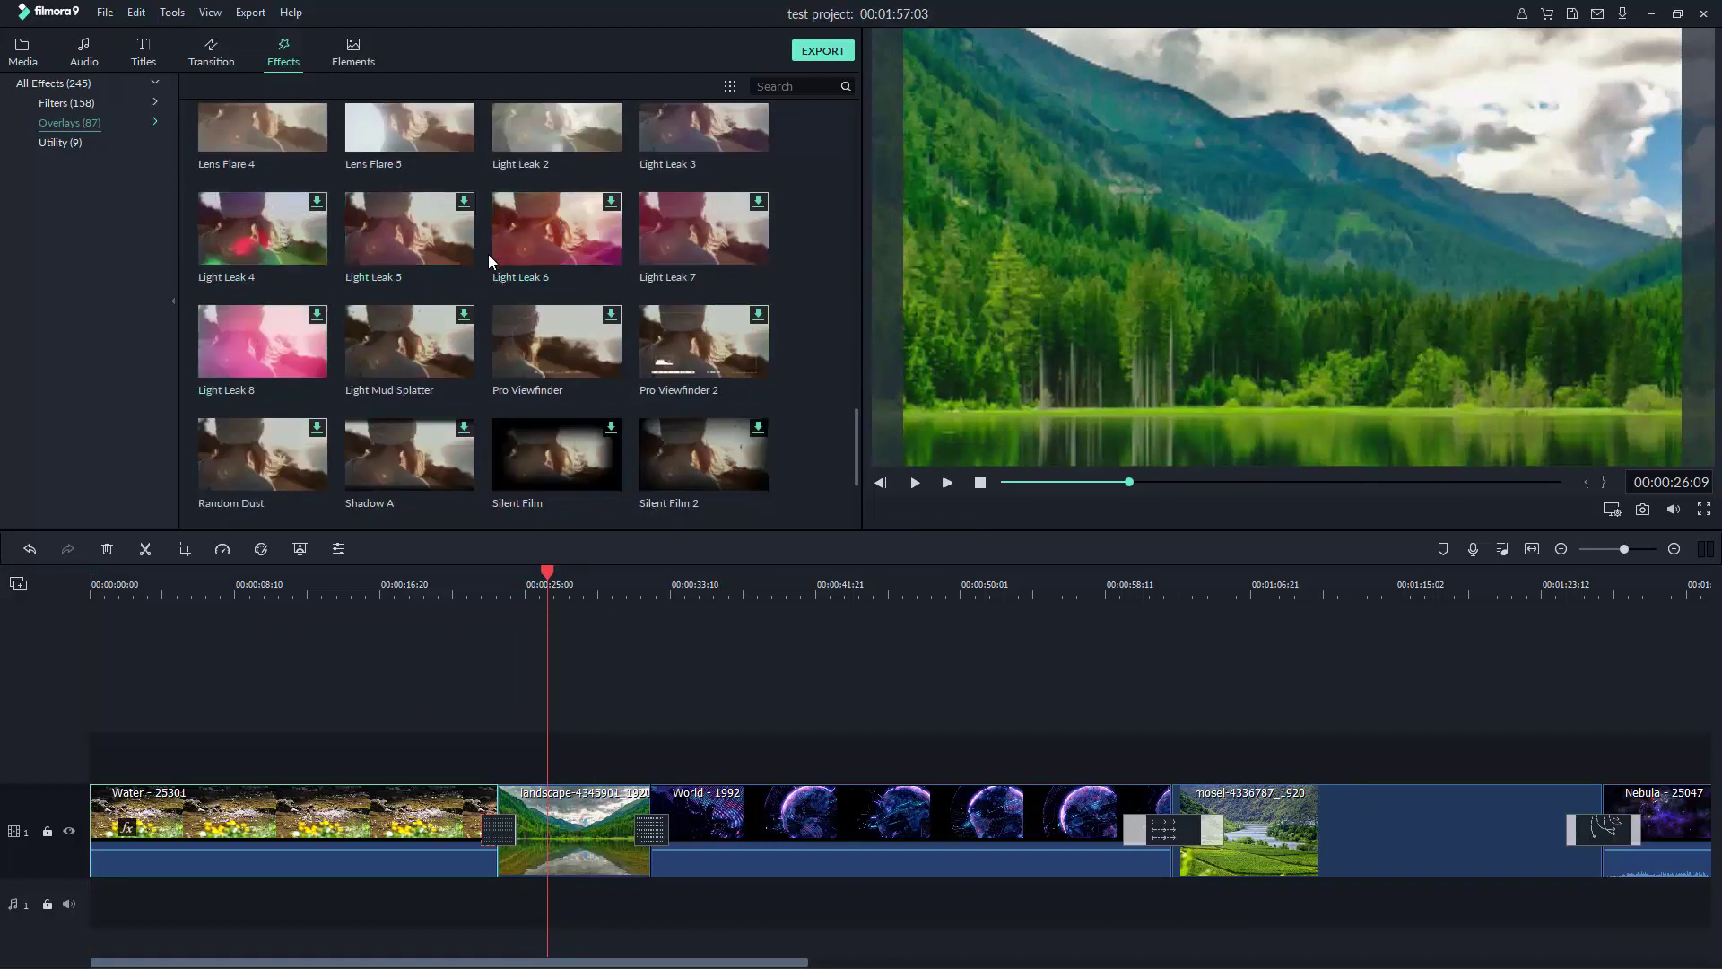
mouse_move(544, 208)
mouse_down()
mouse_move(587, 403)
mouse_move(590, 528)
mouse_move(556, 237)
mouse_up()
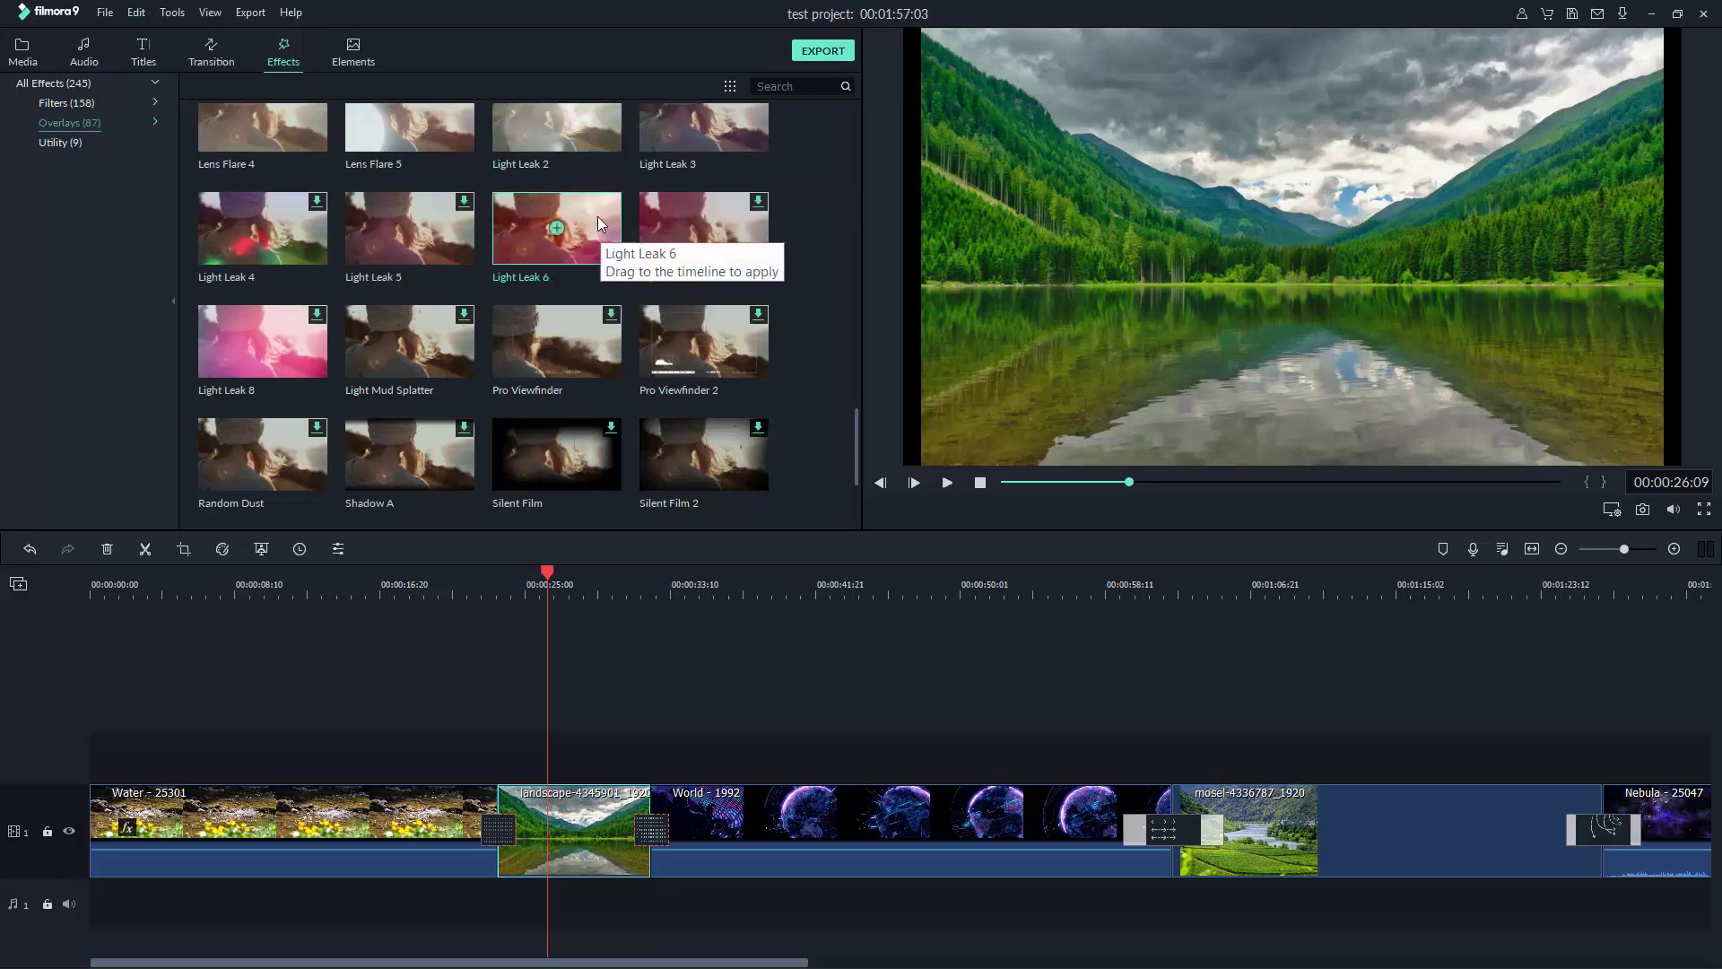
drag(585, 201, 568, 811)
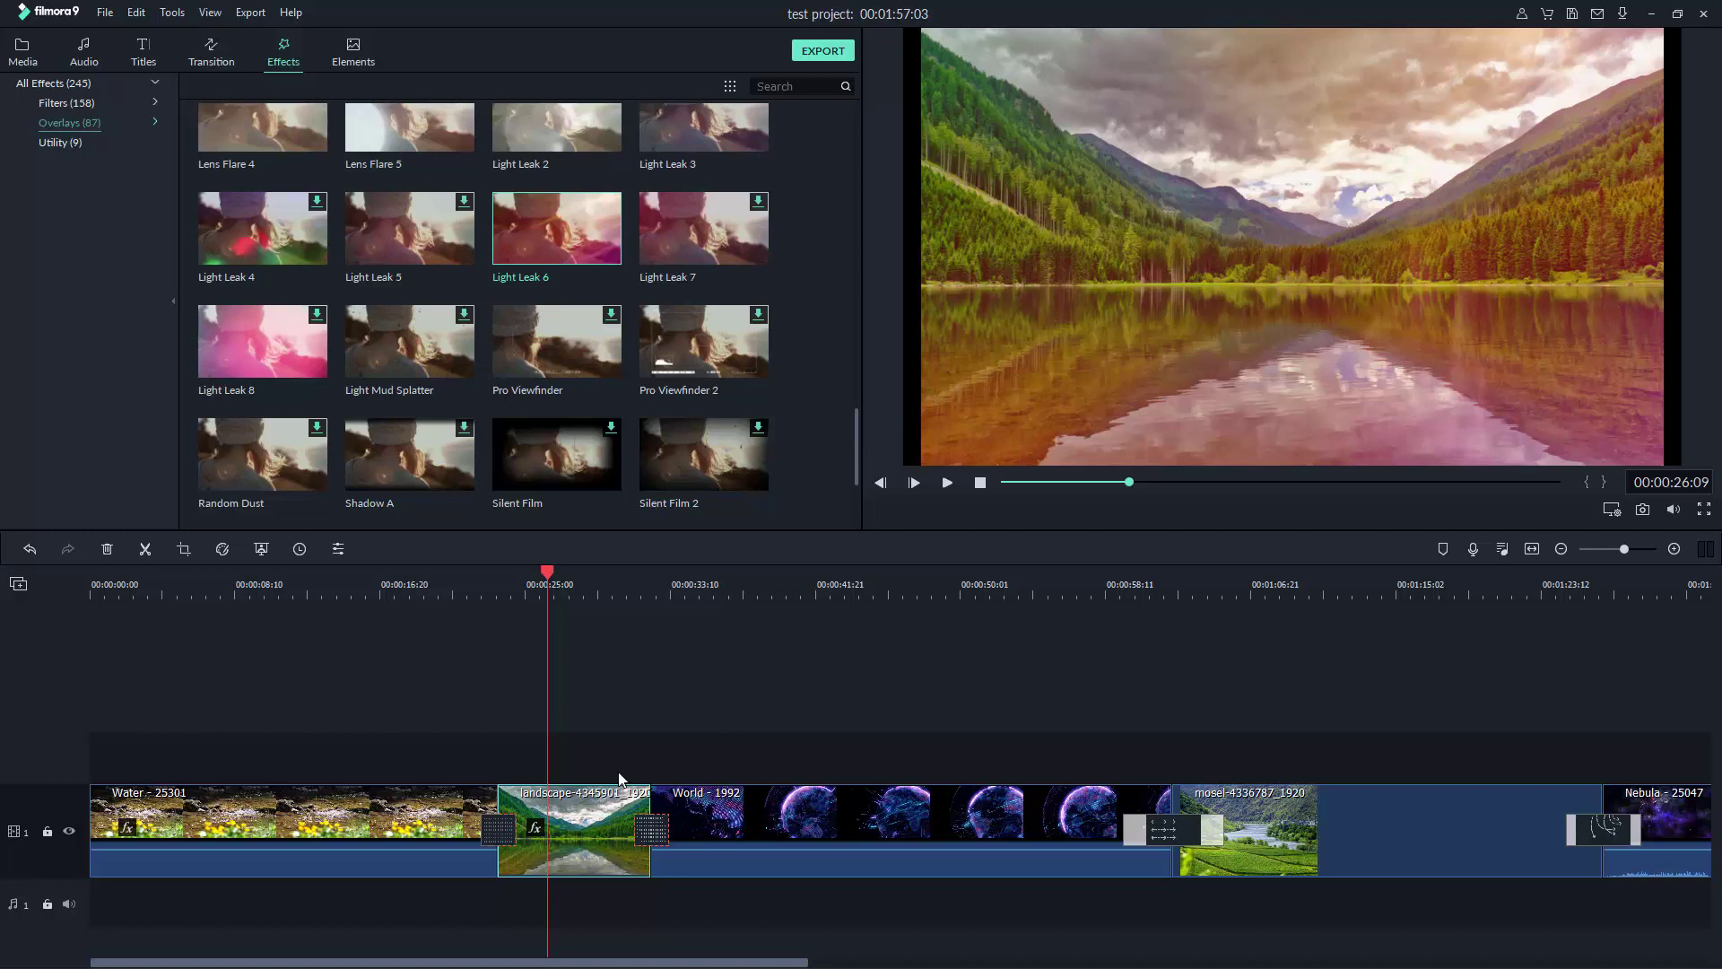
- Enlarge the landscape image in the preview so that it covers the black borders at its sides, and confirm the change
double_click(1074, 273)
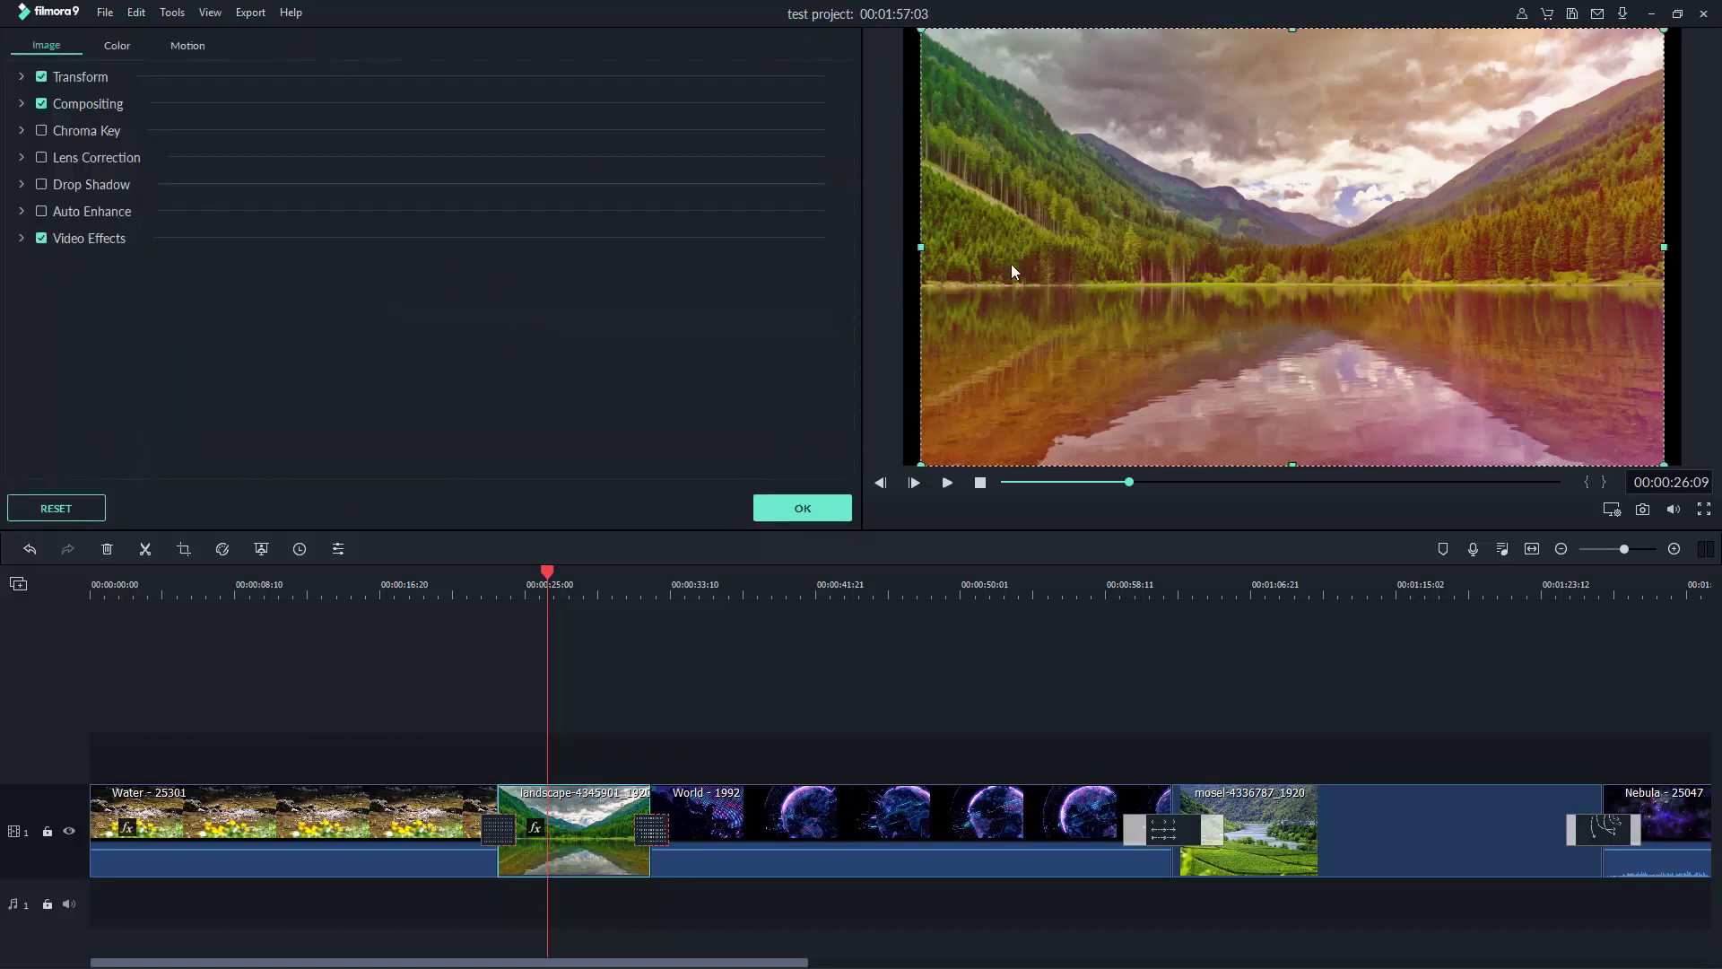
drag(916, 466, 887, 485)
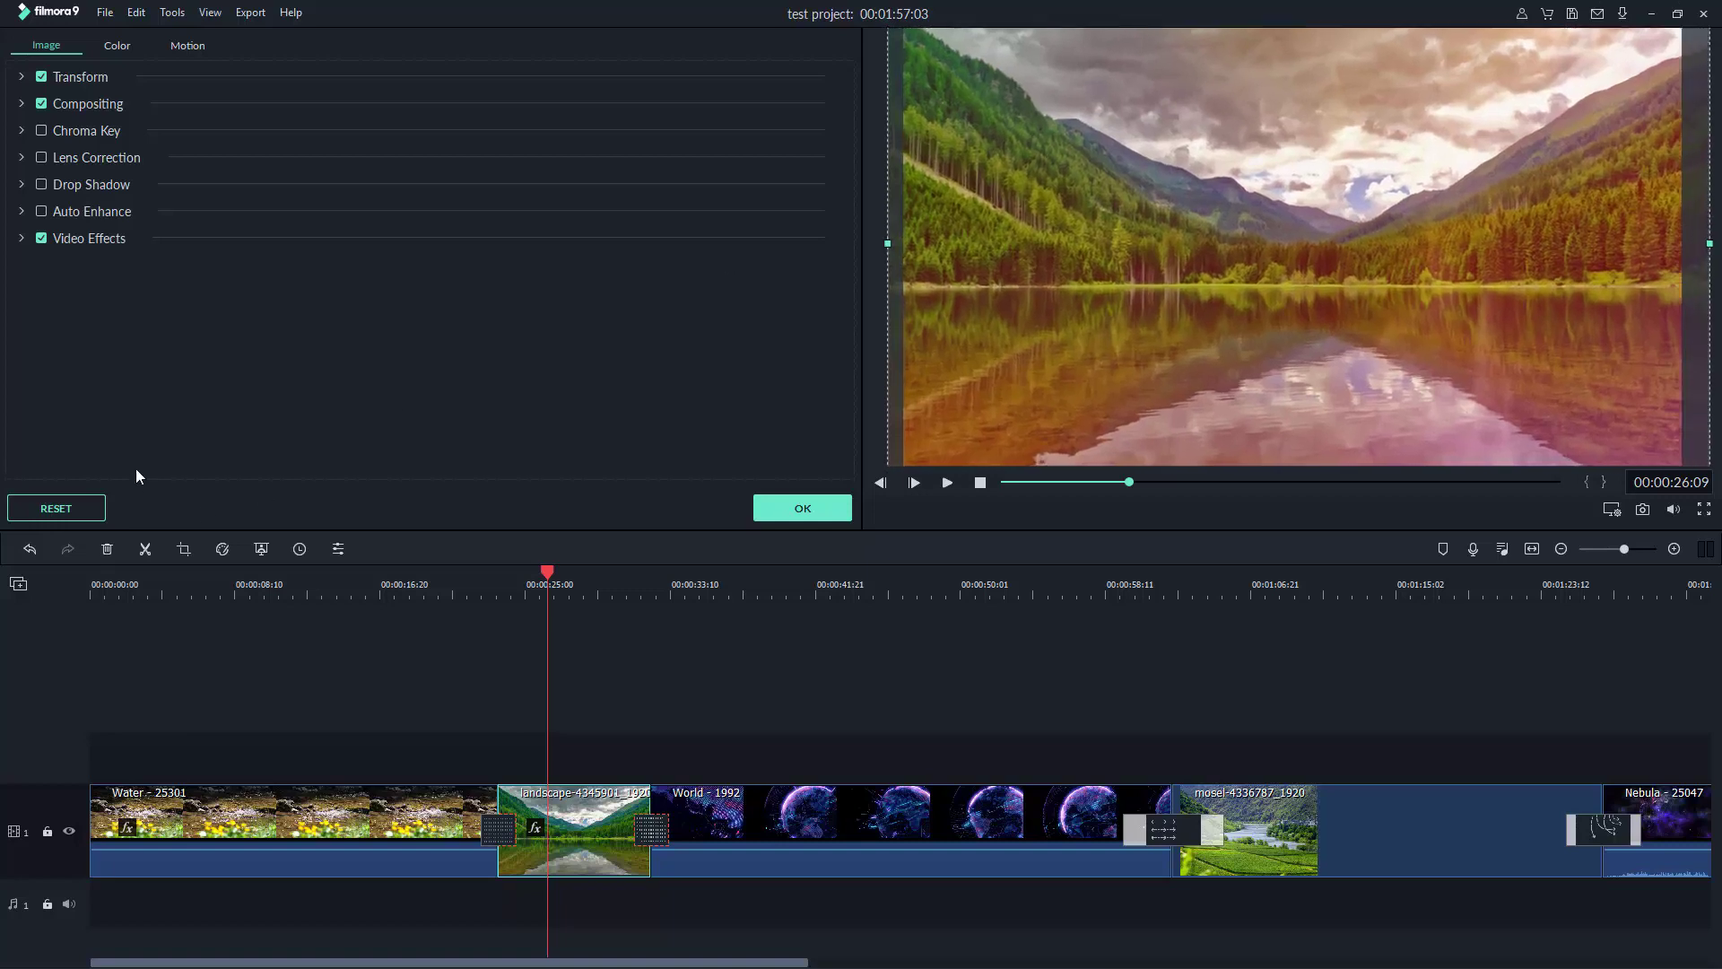
click(812, 508)
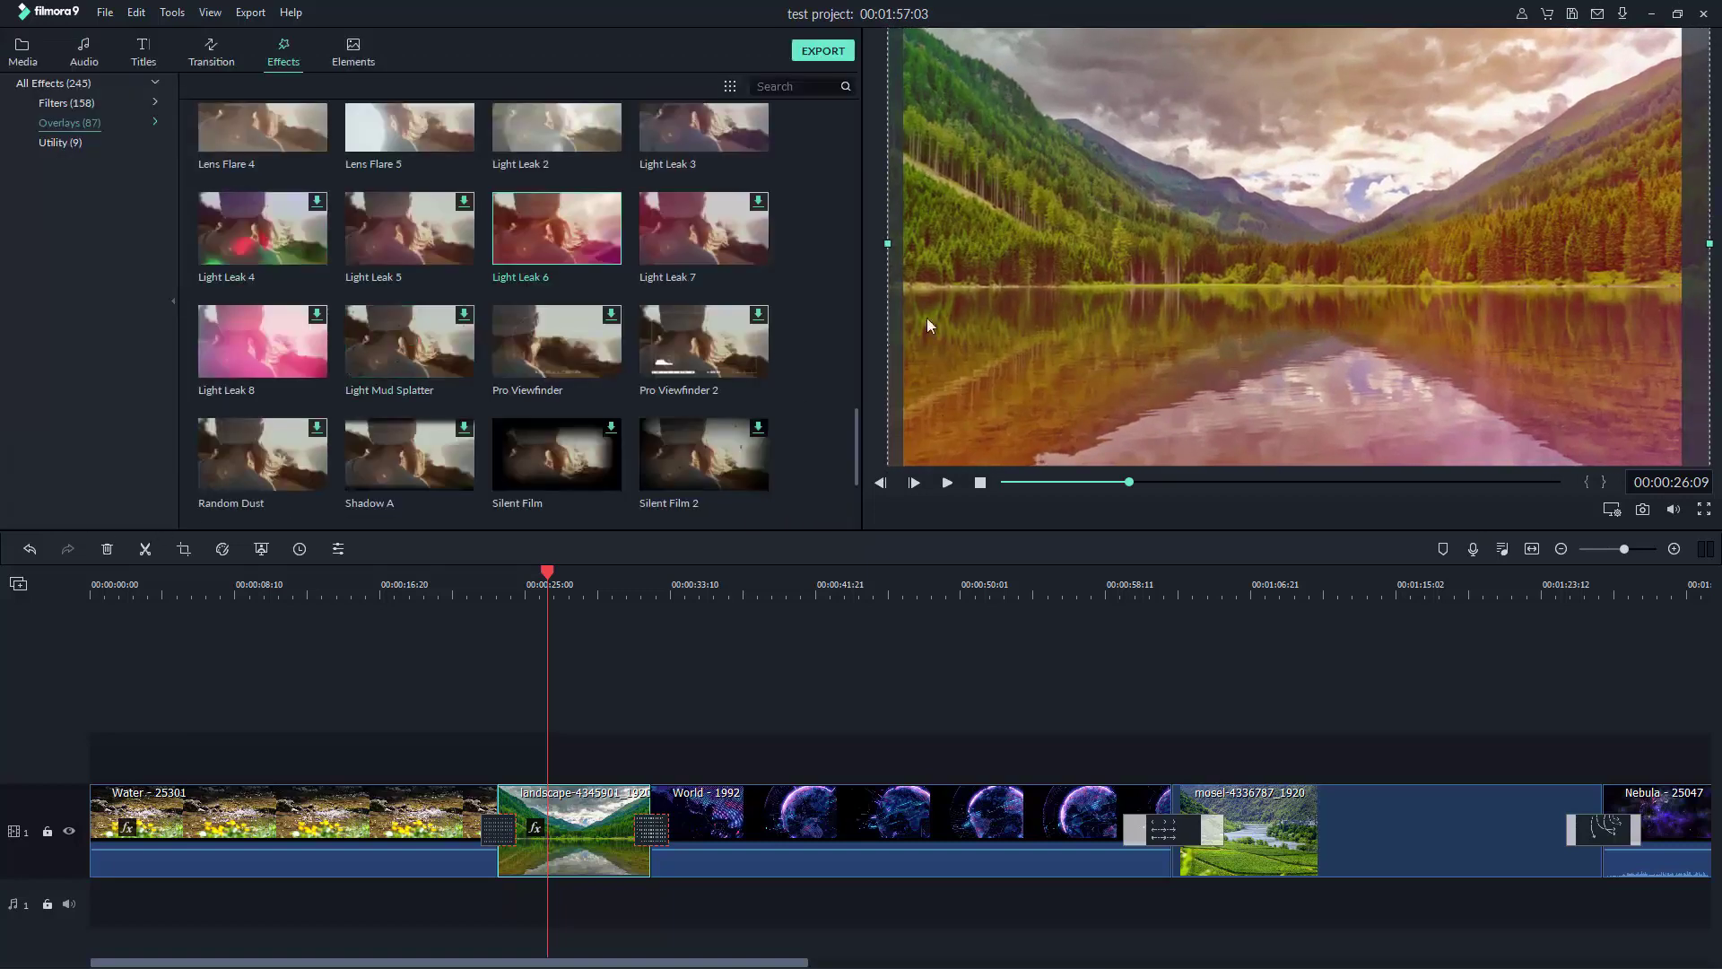
- Preview the Light Leak 6 overlay on the landscape image, and return the playhead to 00:00:26:04
click(543, 579)
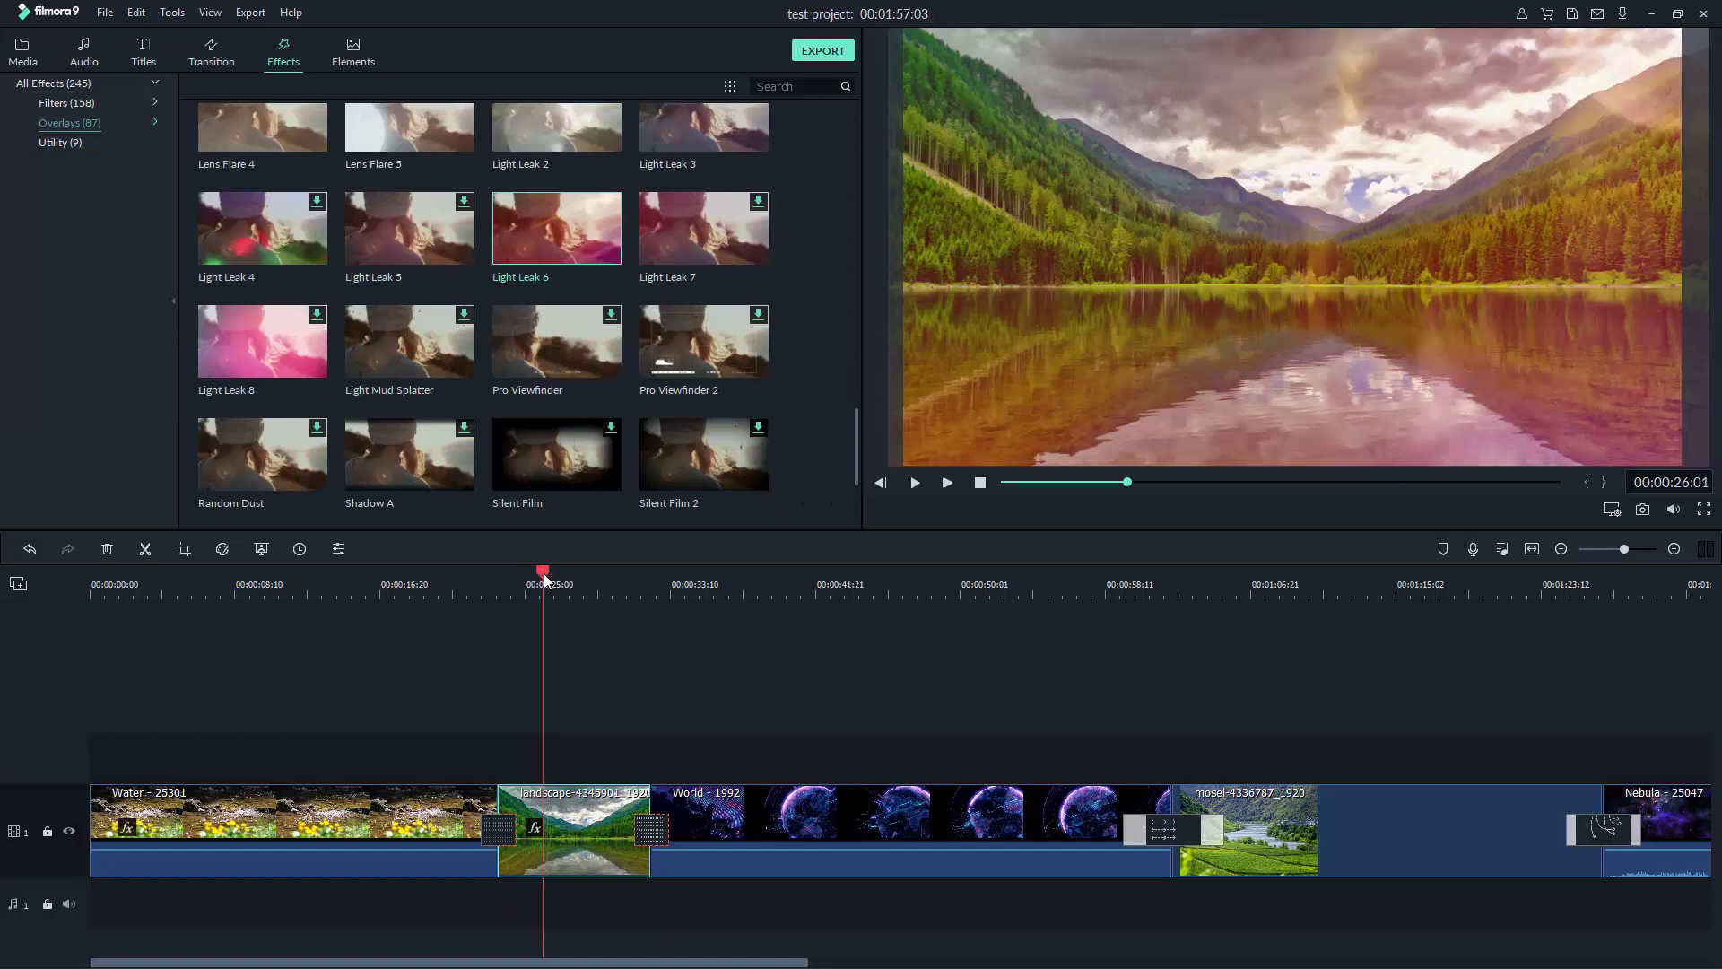
click(947, 484)
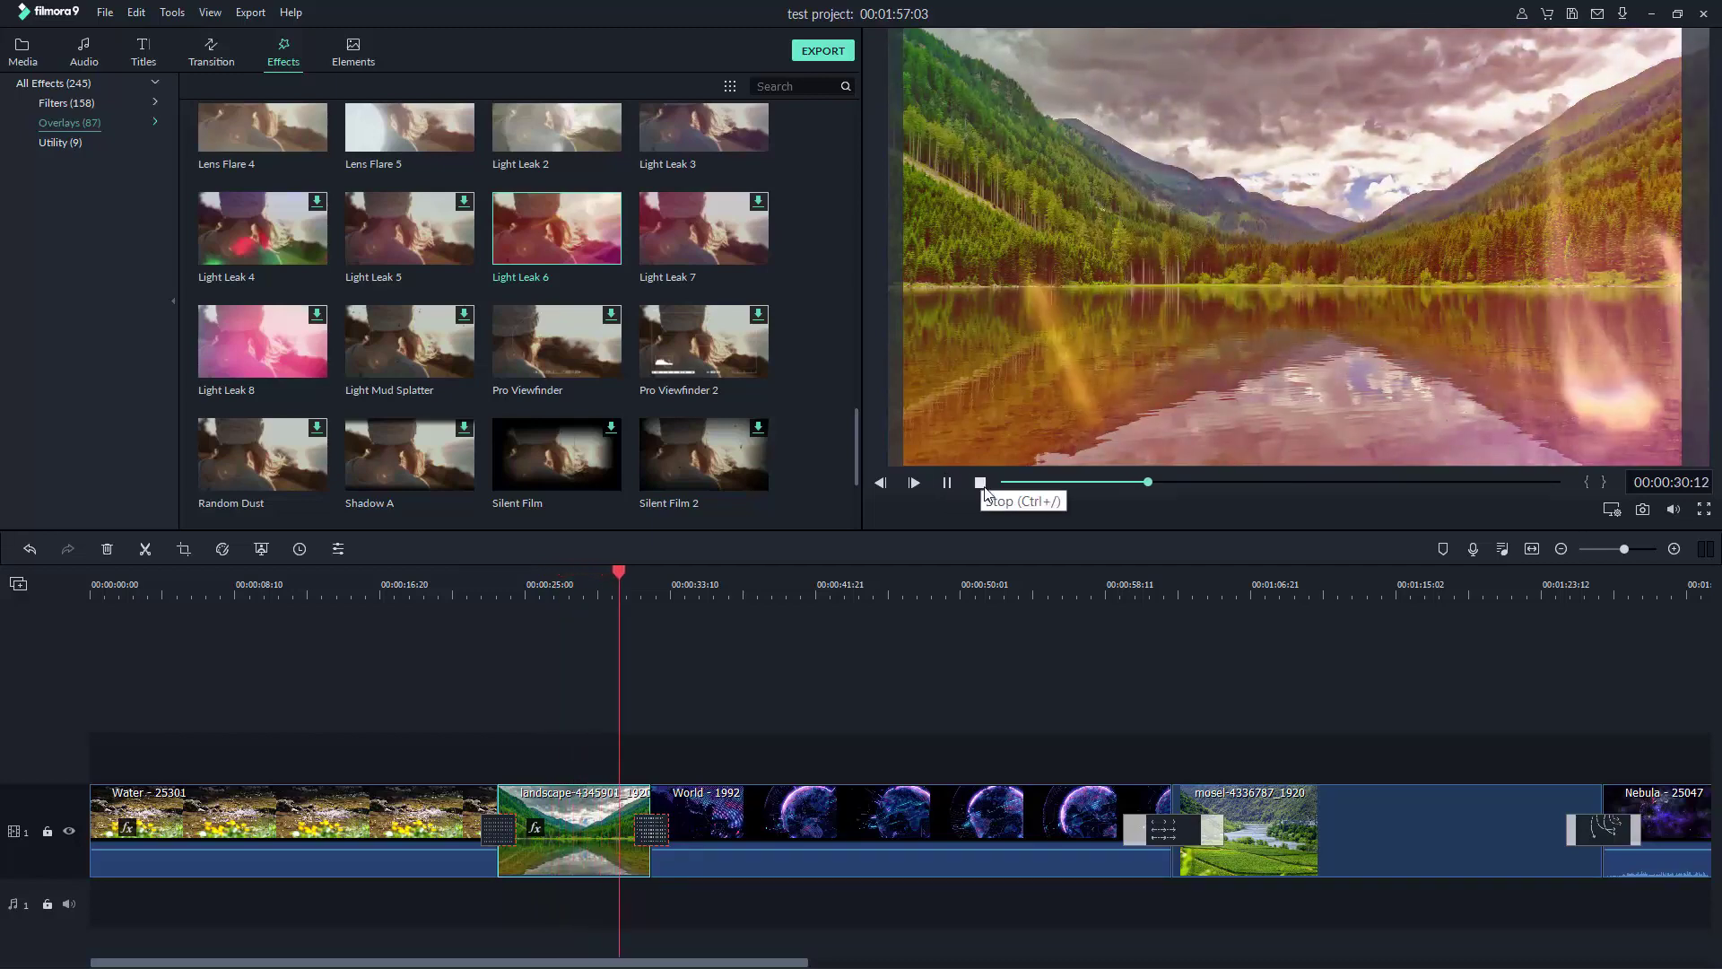
click(979, 482)
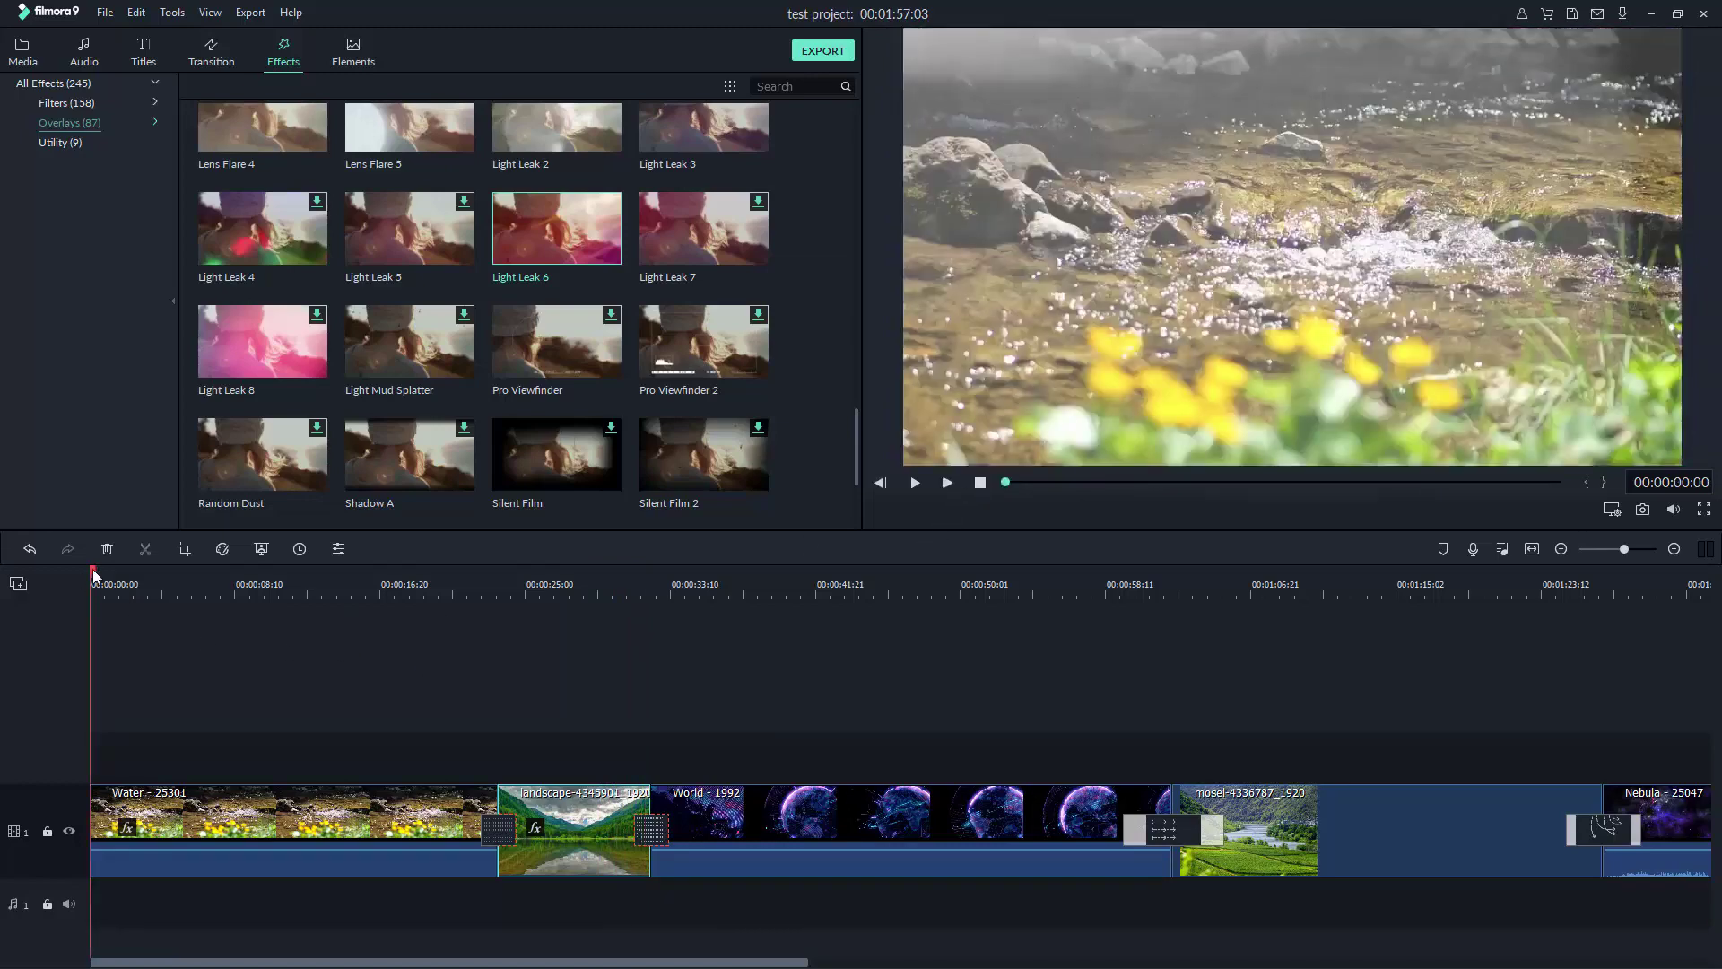
drag(94, 569, 545, 655)
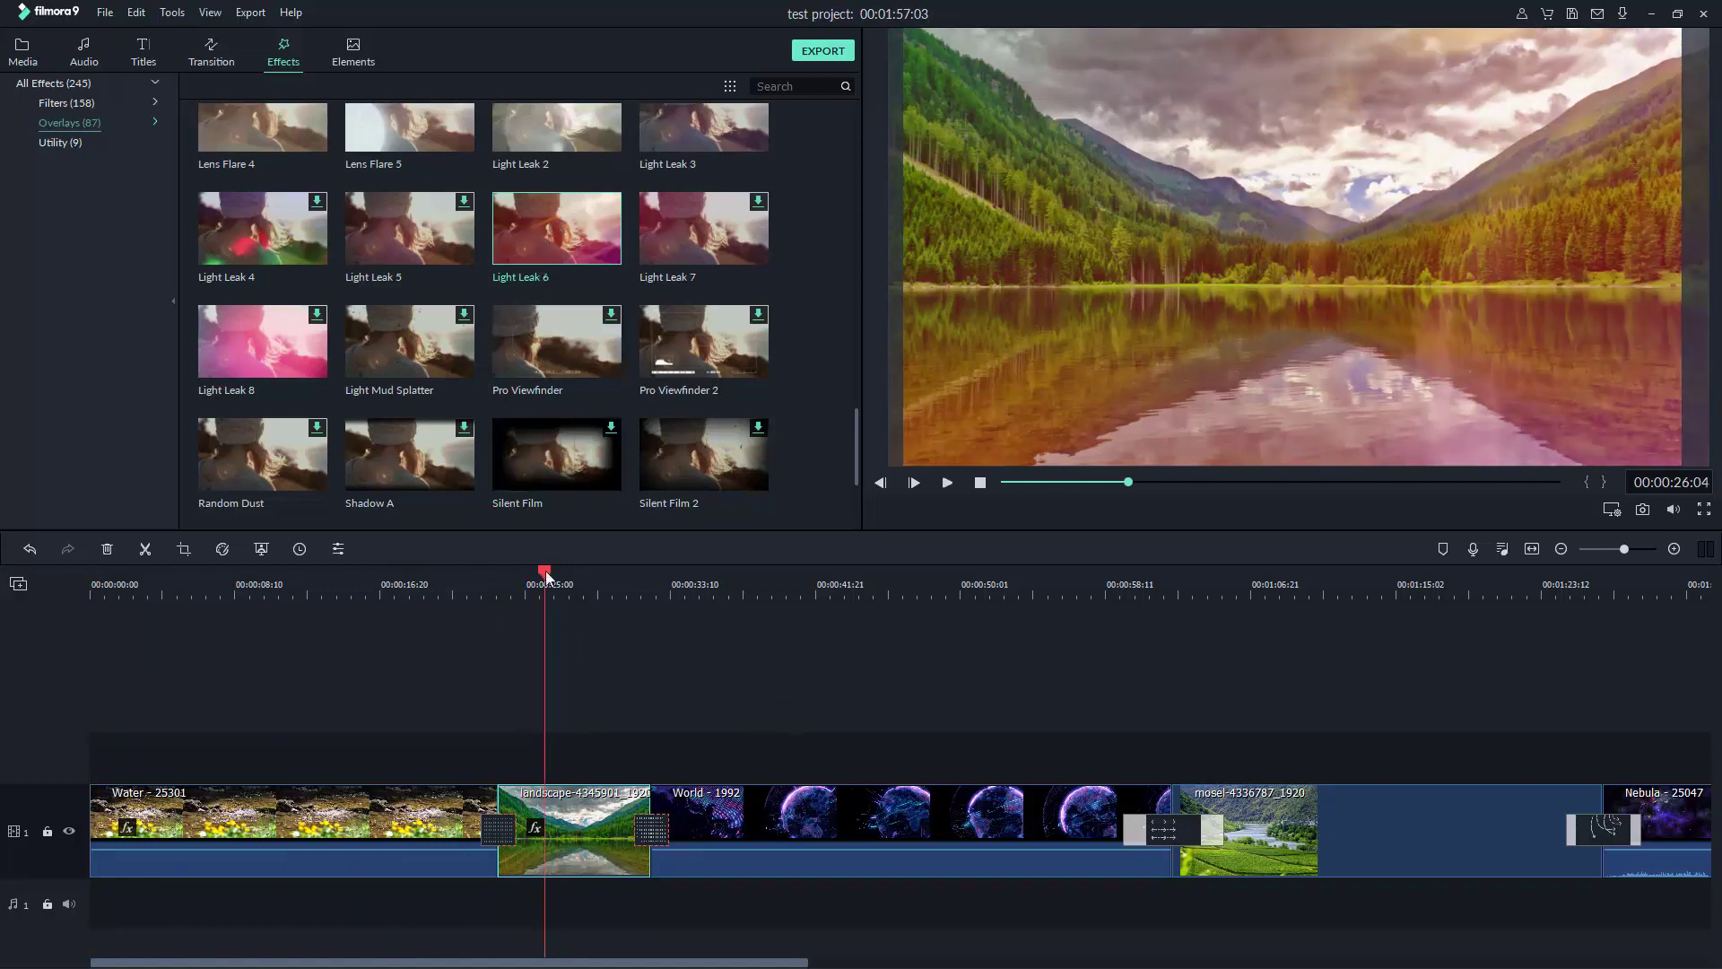
- Split the World - 1992 clip at 00:00:47:04
drag(544, 575, 745, 605)
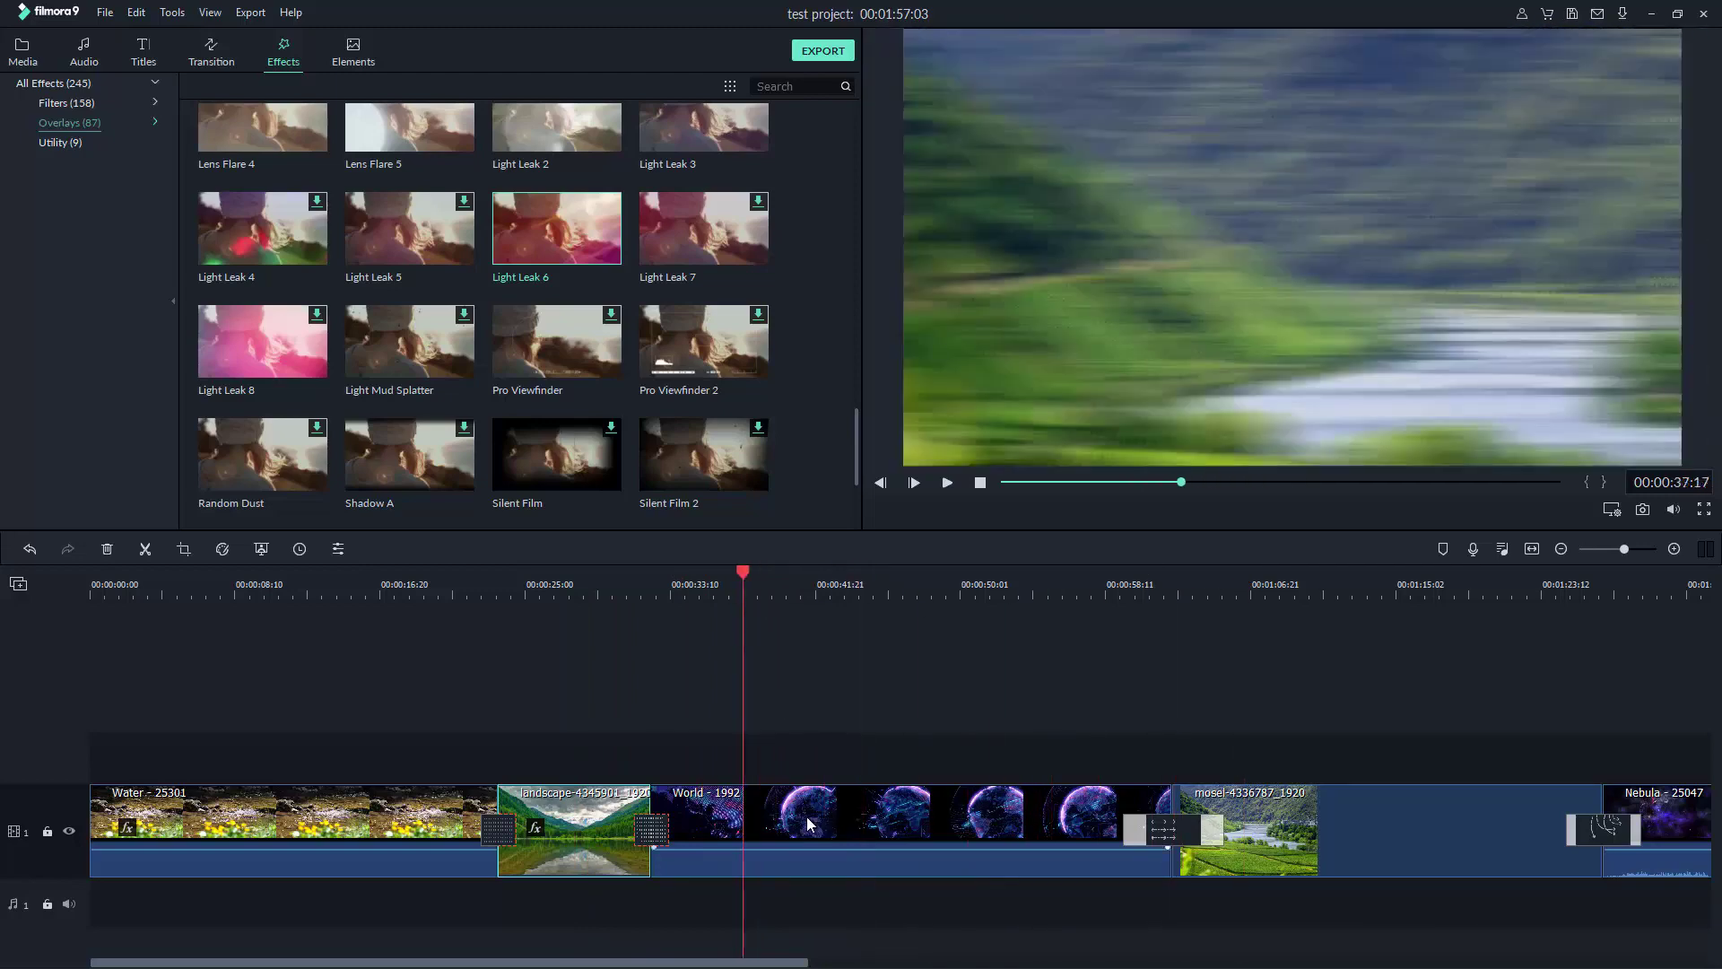
click(817, 808)
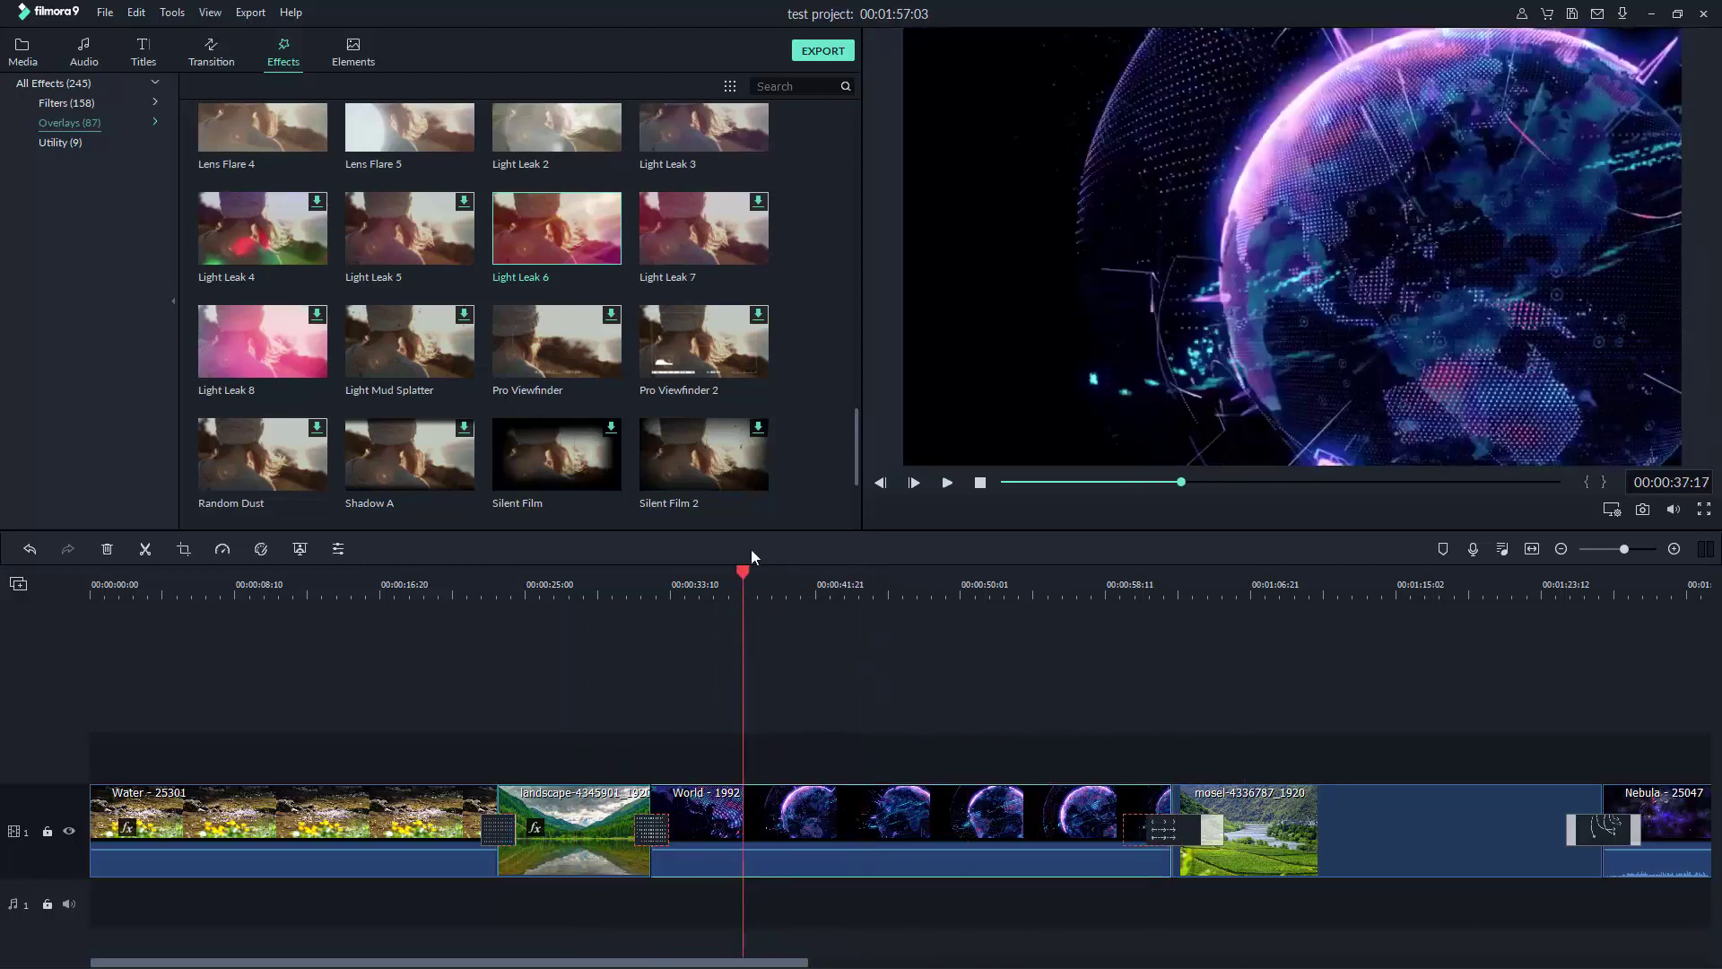
drag(741, 569, 813, 715)
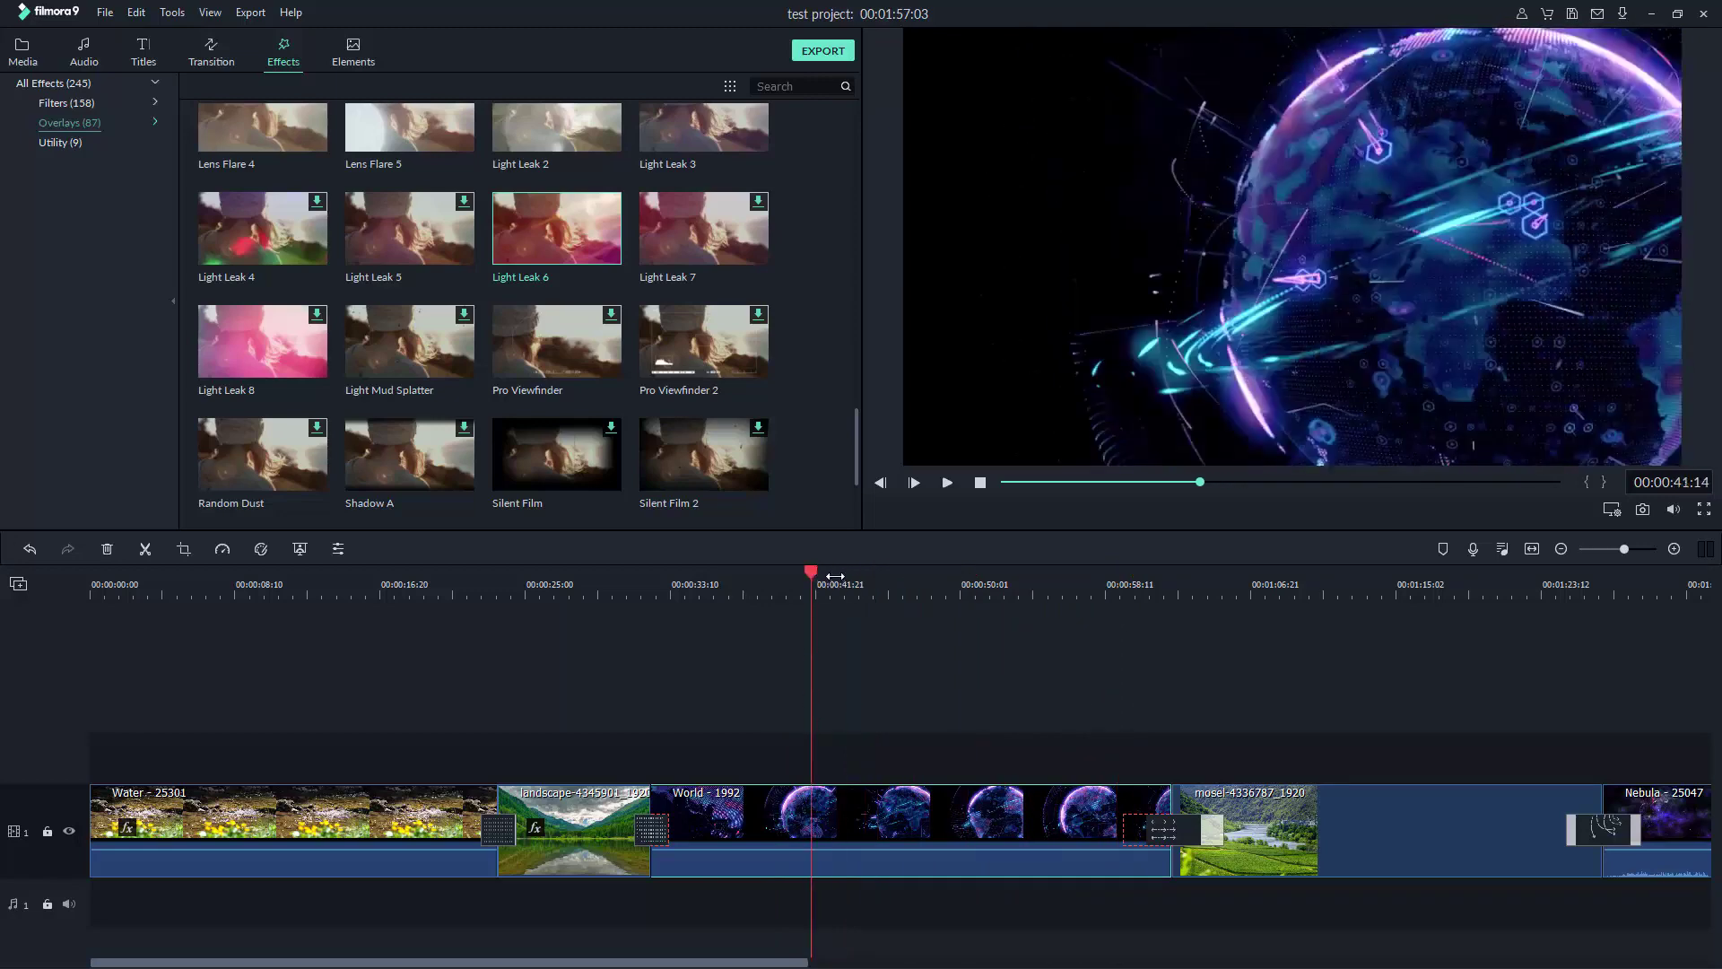
drag(815, 577, 911, 565)
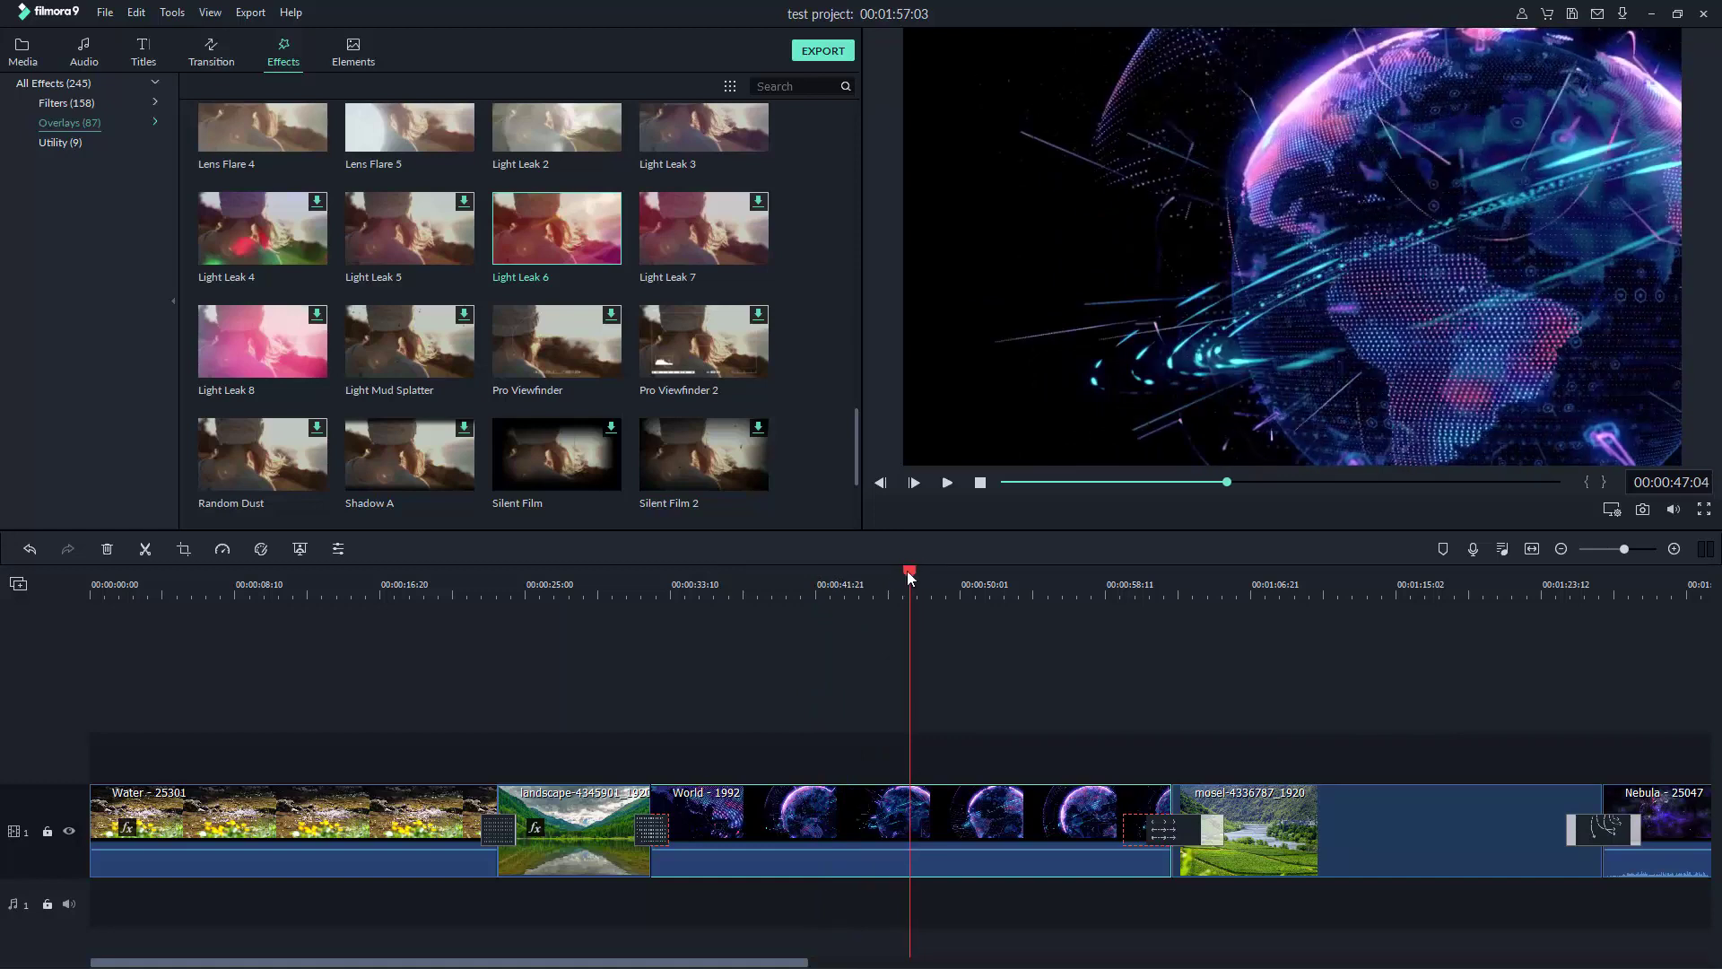
right_click(909, 822)
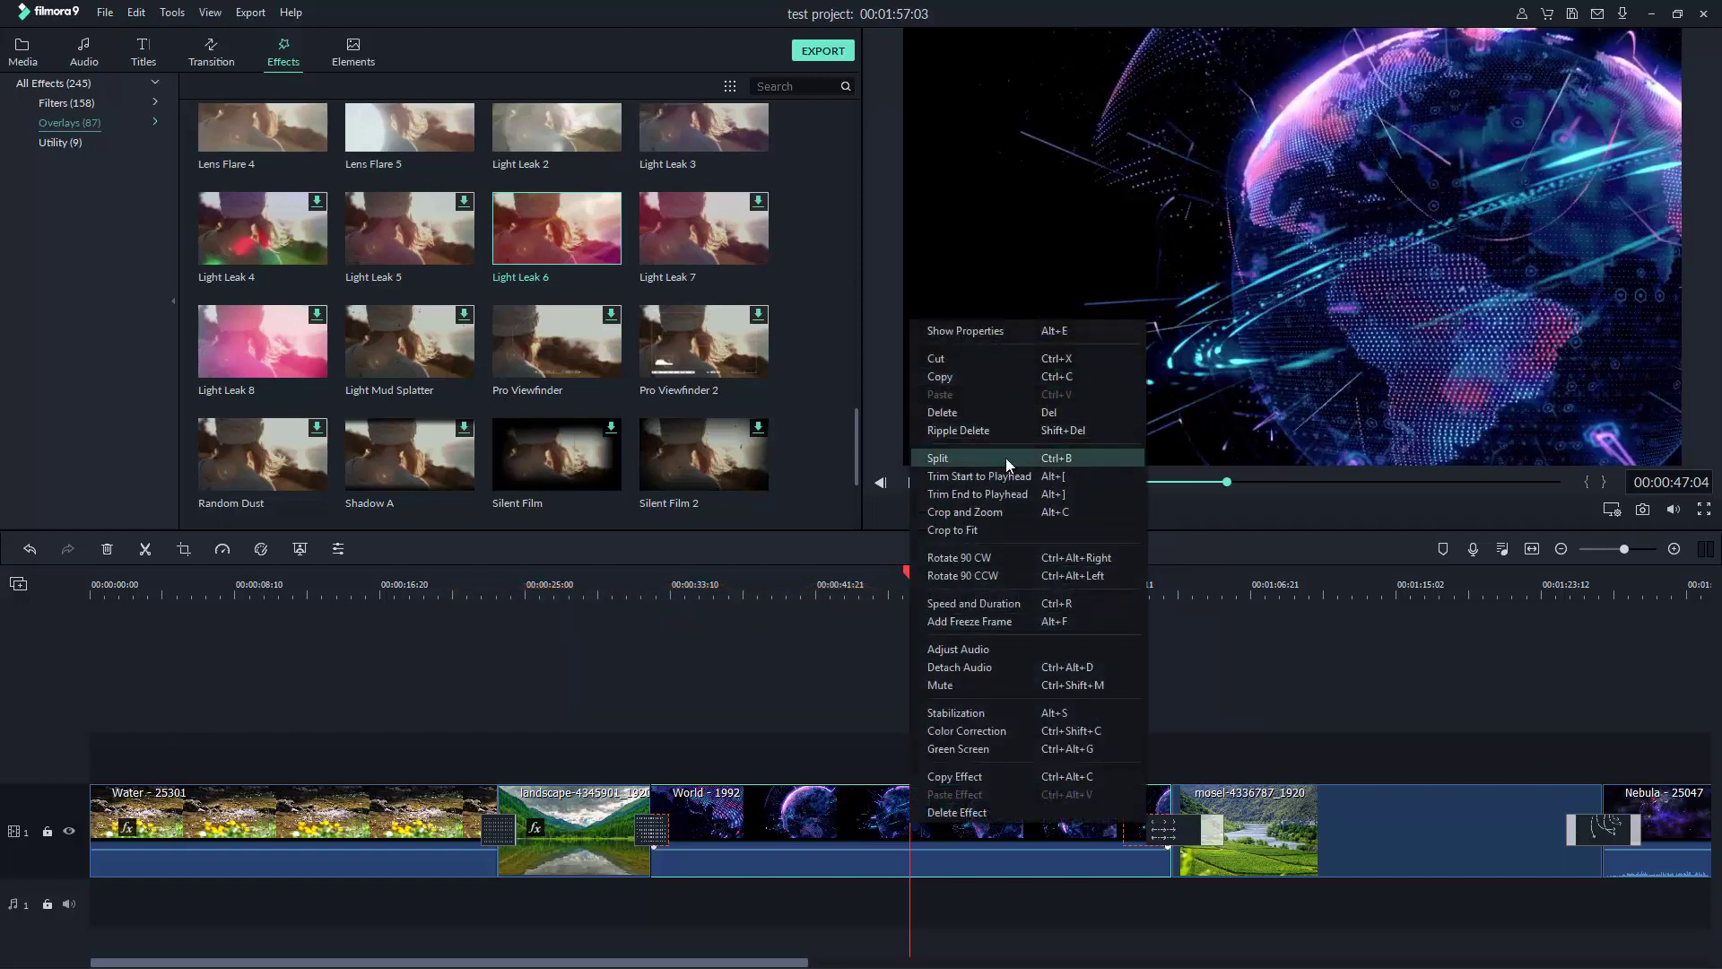
click(1063, 457)
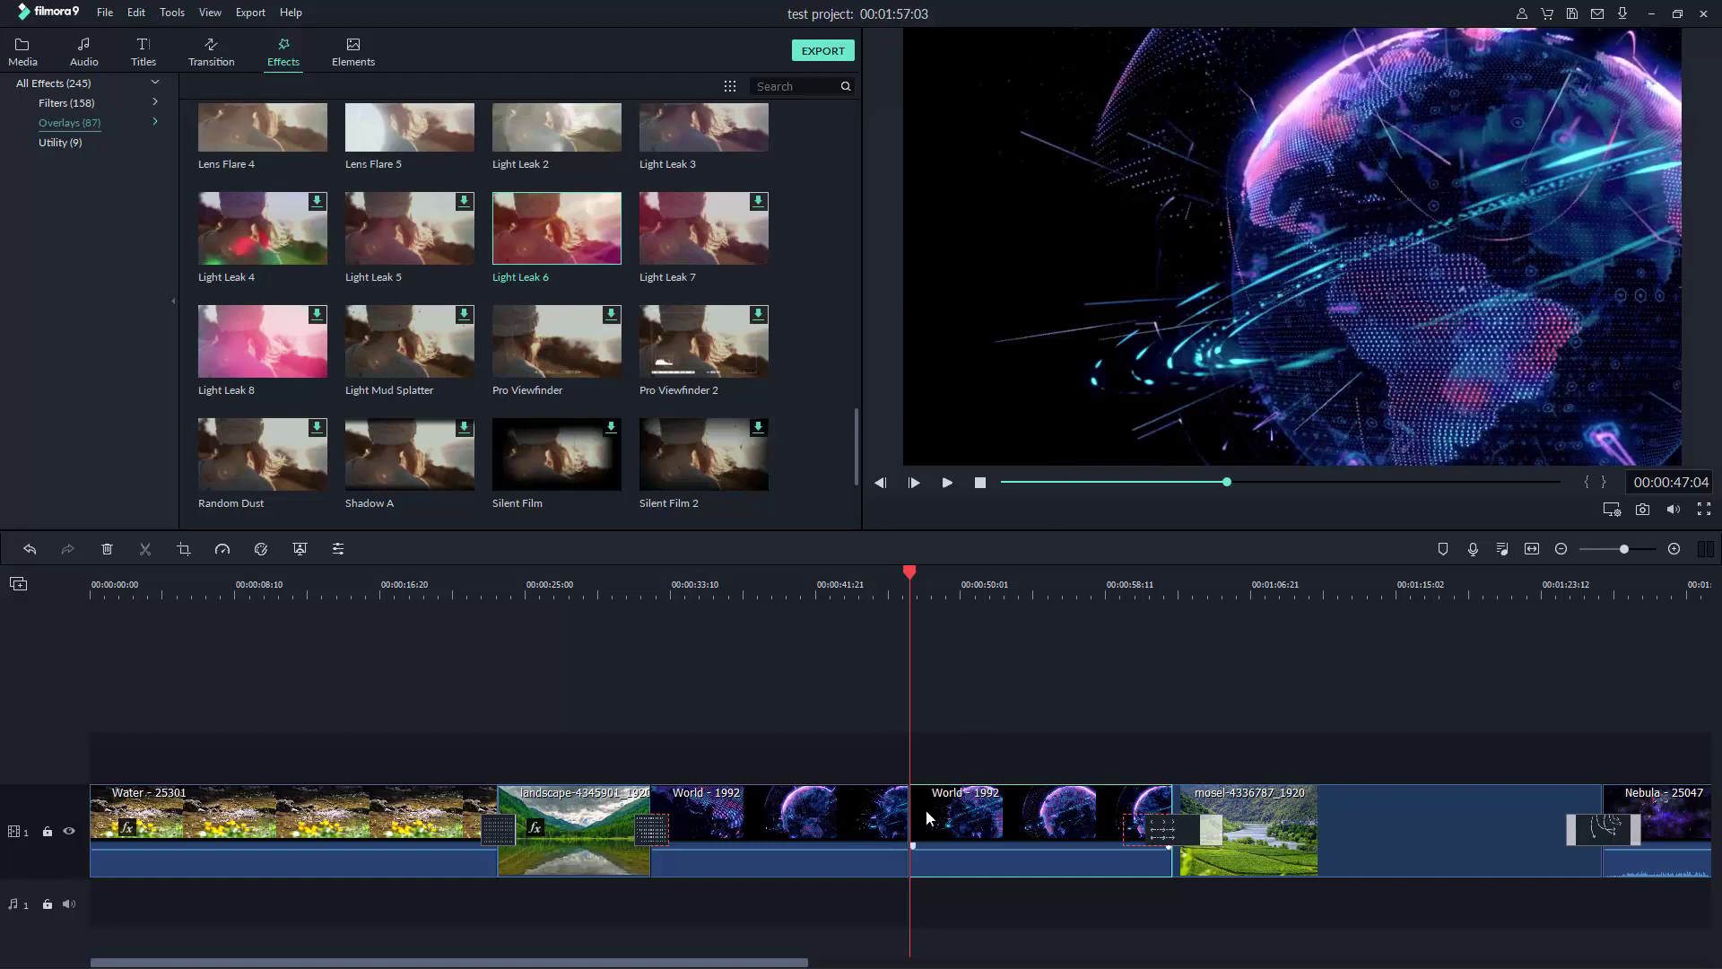
- Select each half of the split World - 1992 clip in turn to check that they are separate clips
click(915, 582)
drag(915, 570, 809, 607)
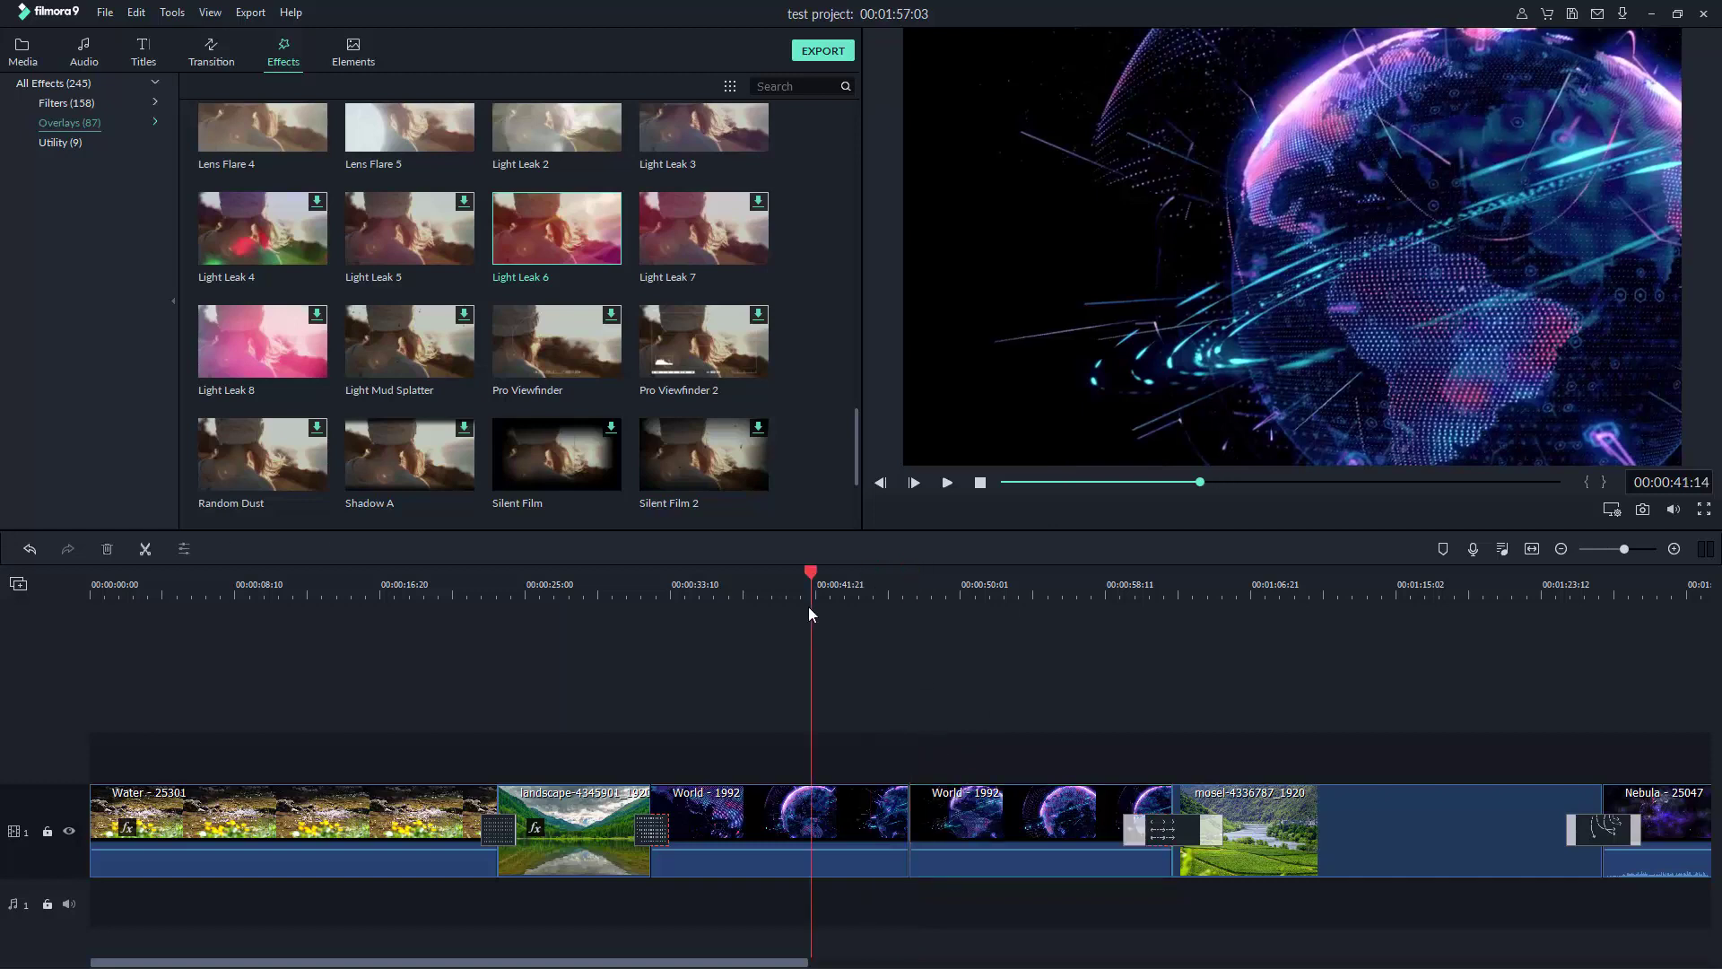
click(847, 814)
click(976, 799)
click(879, 809)
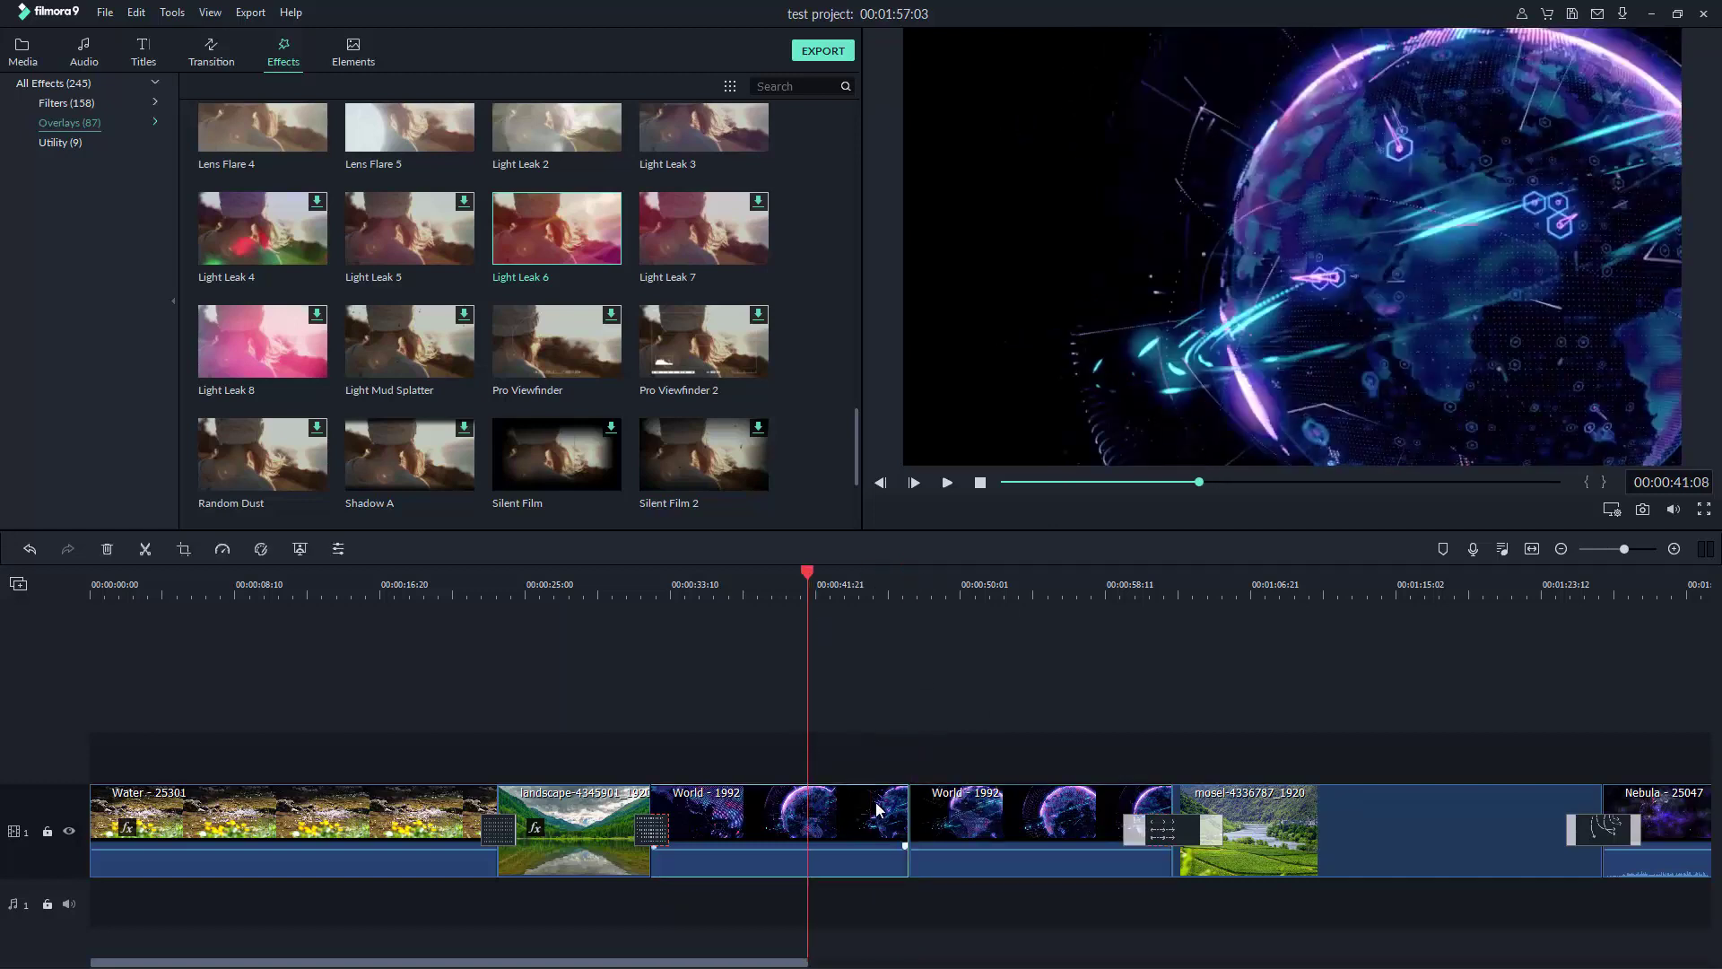
click(980, 812)
click(903, 741)
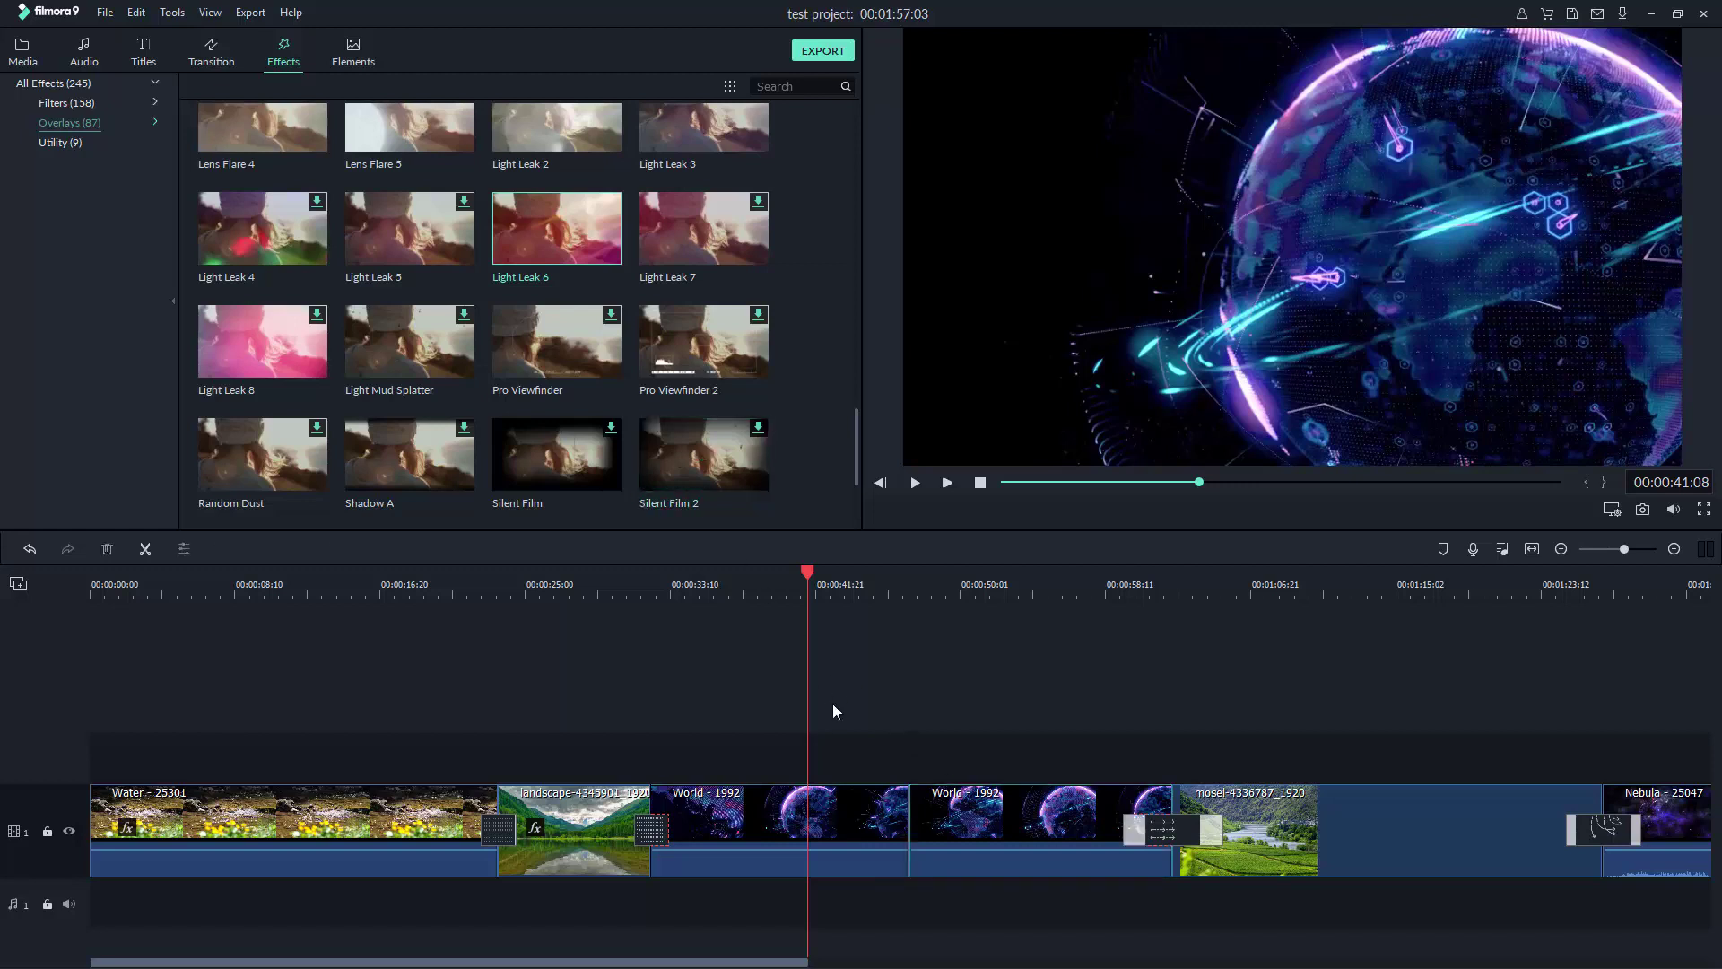
- Show the Filters category and apply the Glow filter to the first half of the World - 1992 clip
click(838, 798)
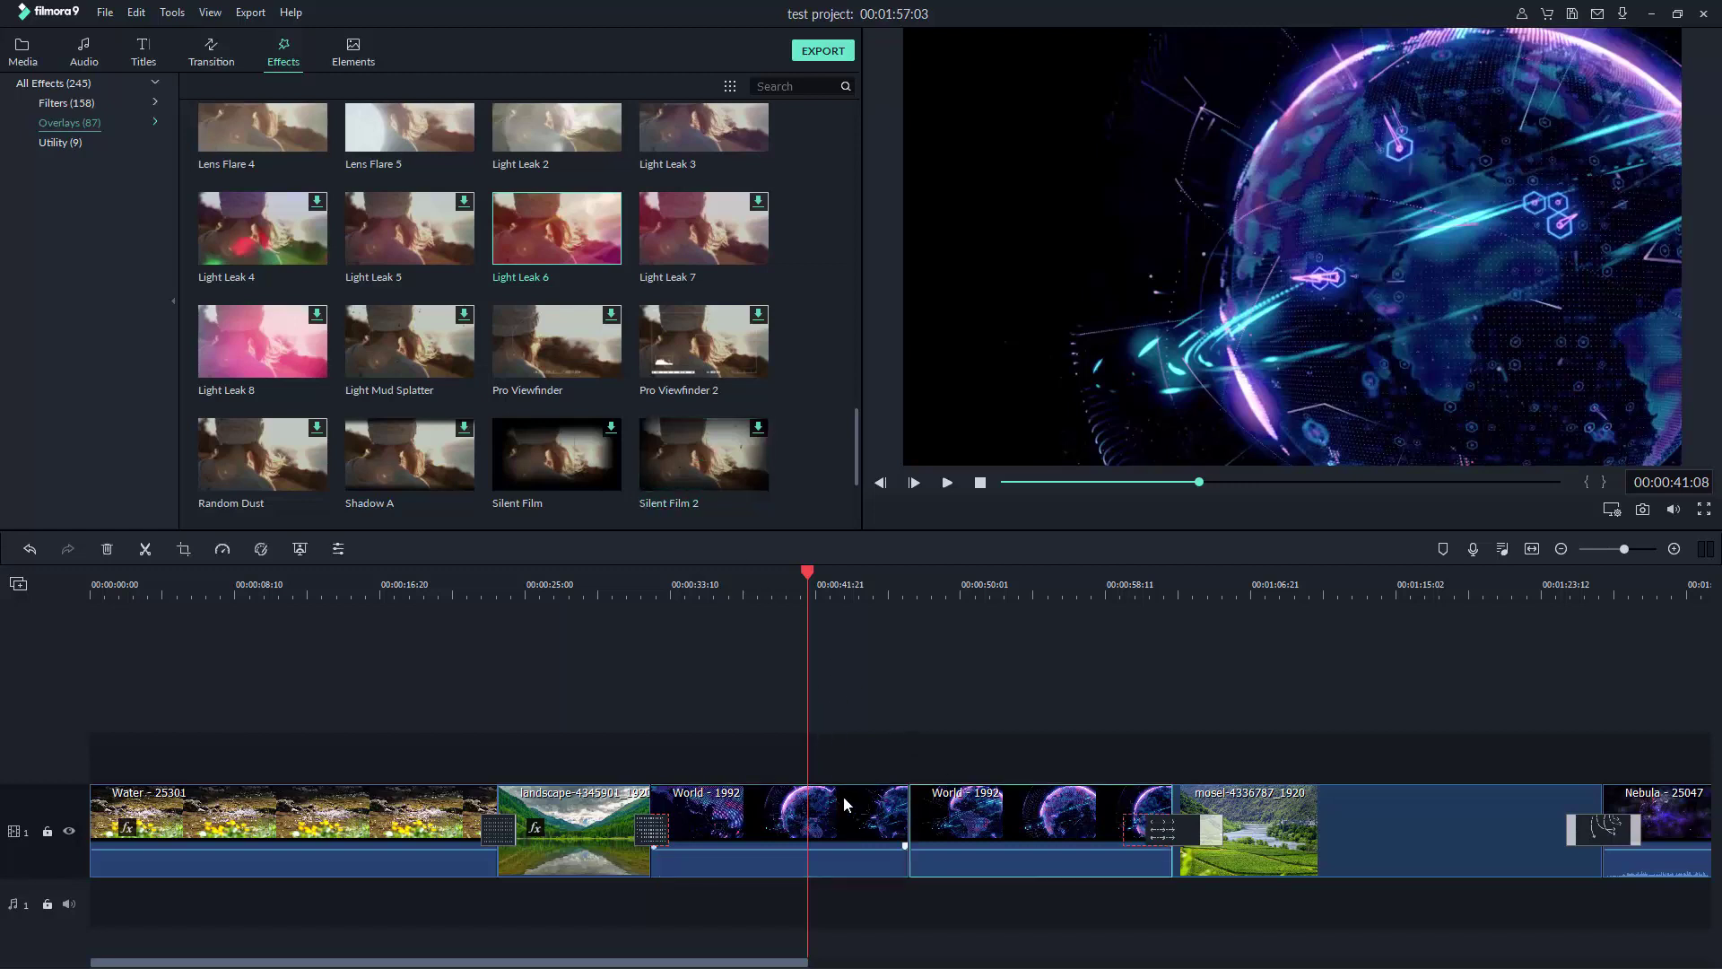
scroll(574, 320, down, 4)
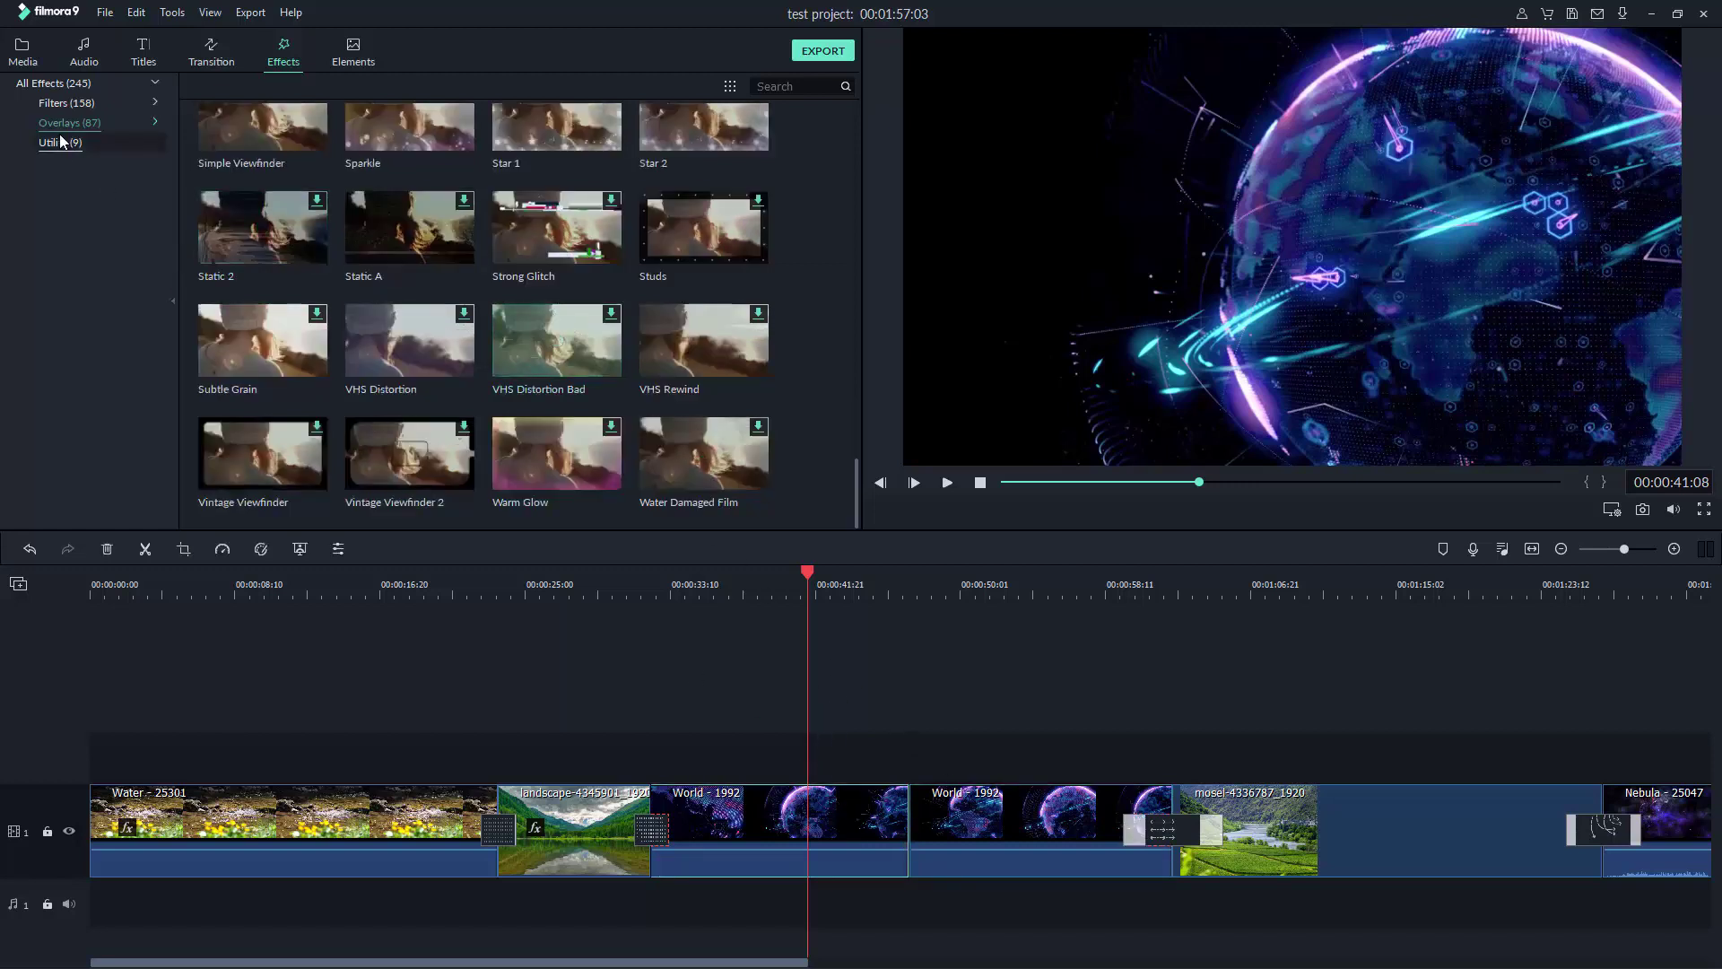
click(67, 102)
scroll(587, 284, up, 3)
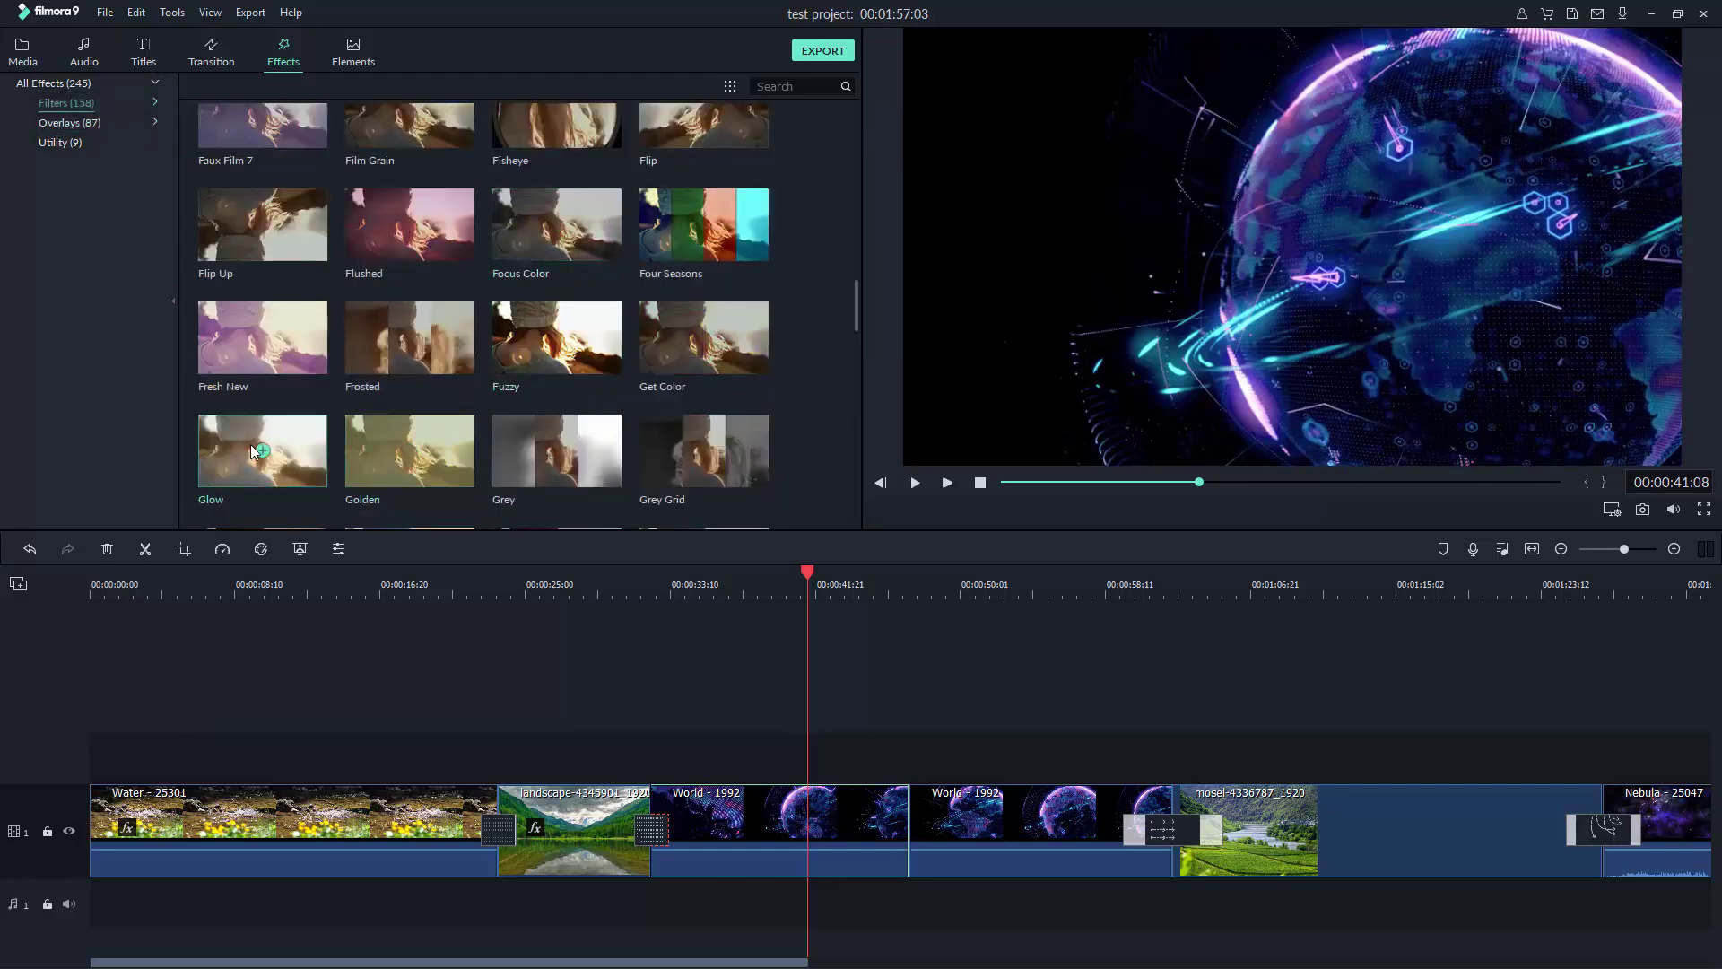
drag(260, 448, 753, 839)
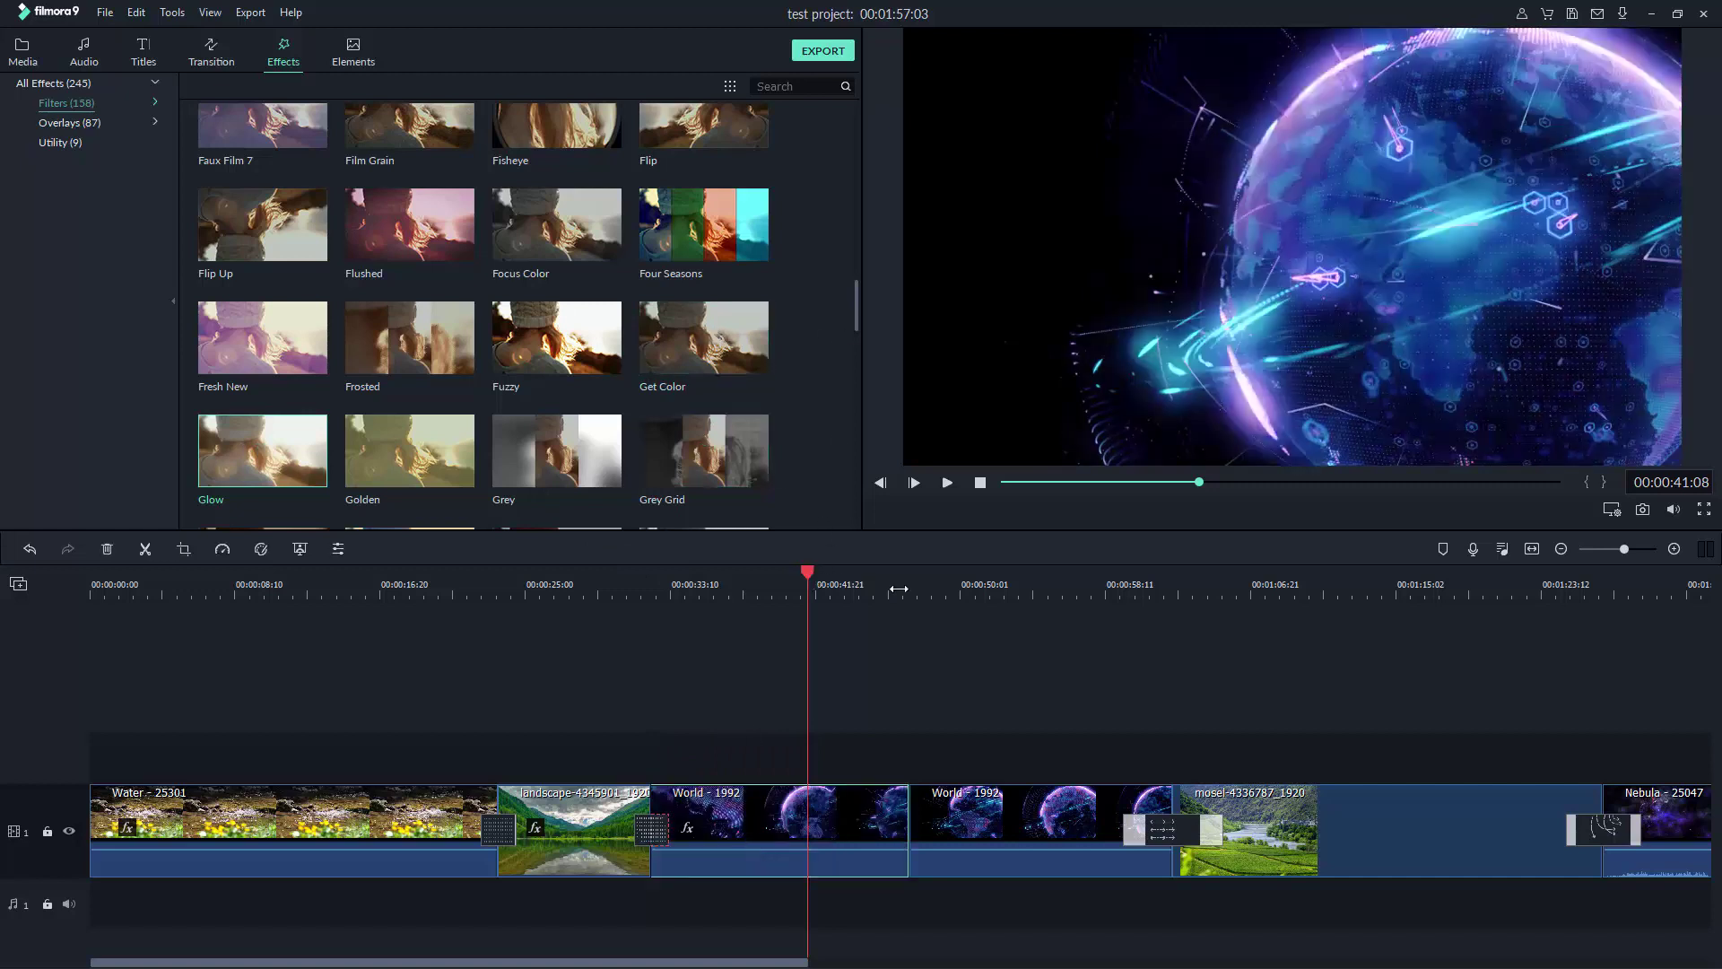
- Apply the Sage filter to the second half of the World - 1992 clip and check it in the preview
scroll(847, 574, up, 1)
drag(808, 576, 1003, 574)
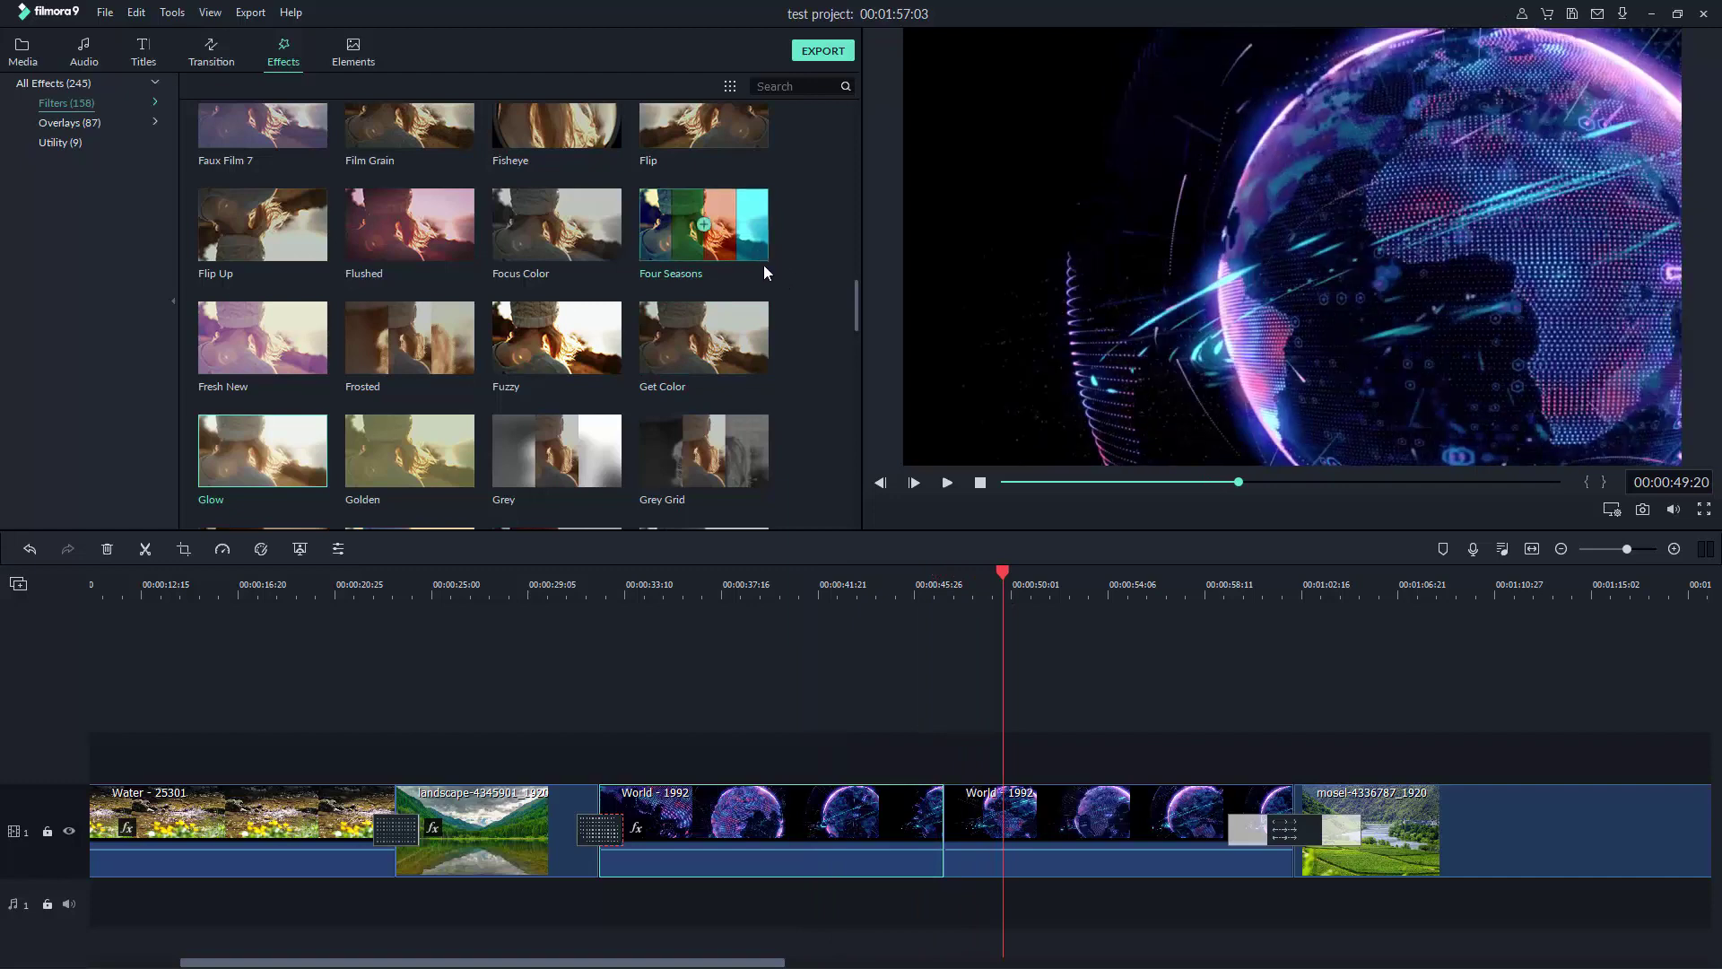
scroll(754, 300, down, 15)
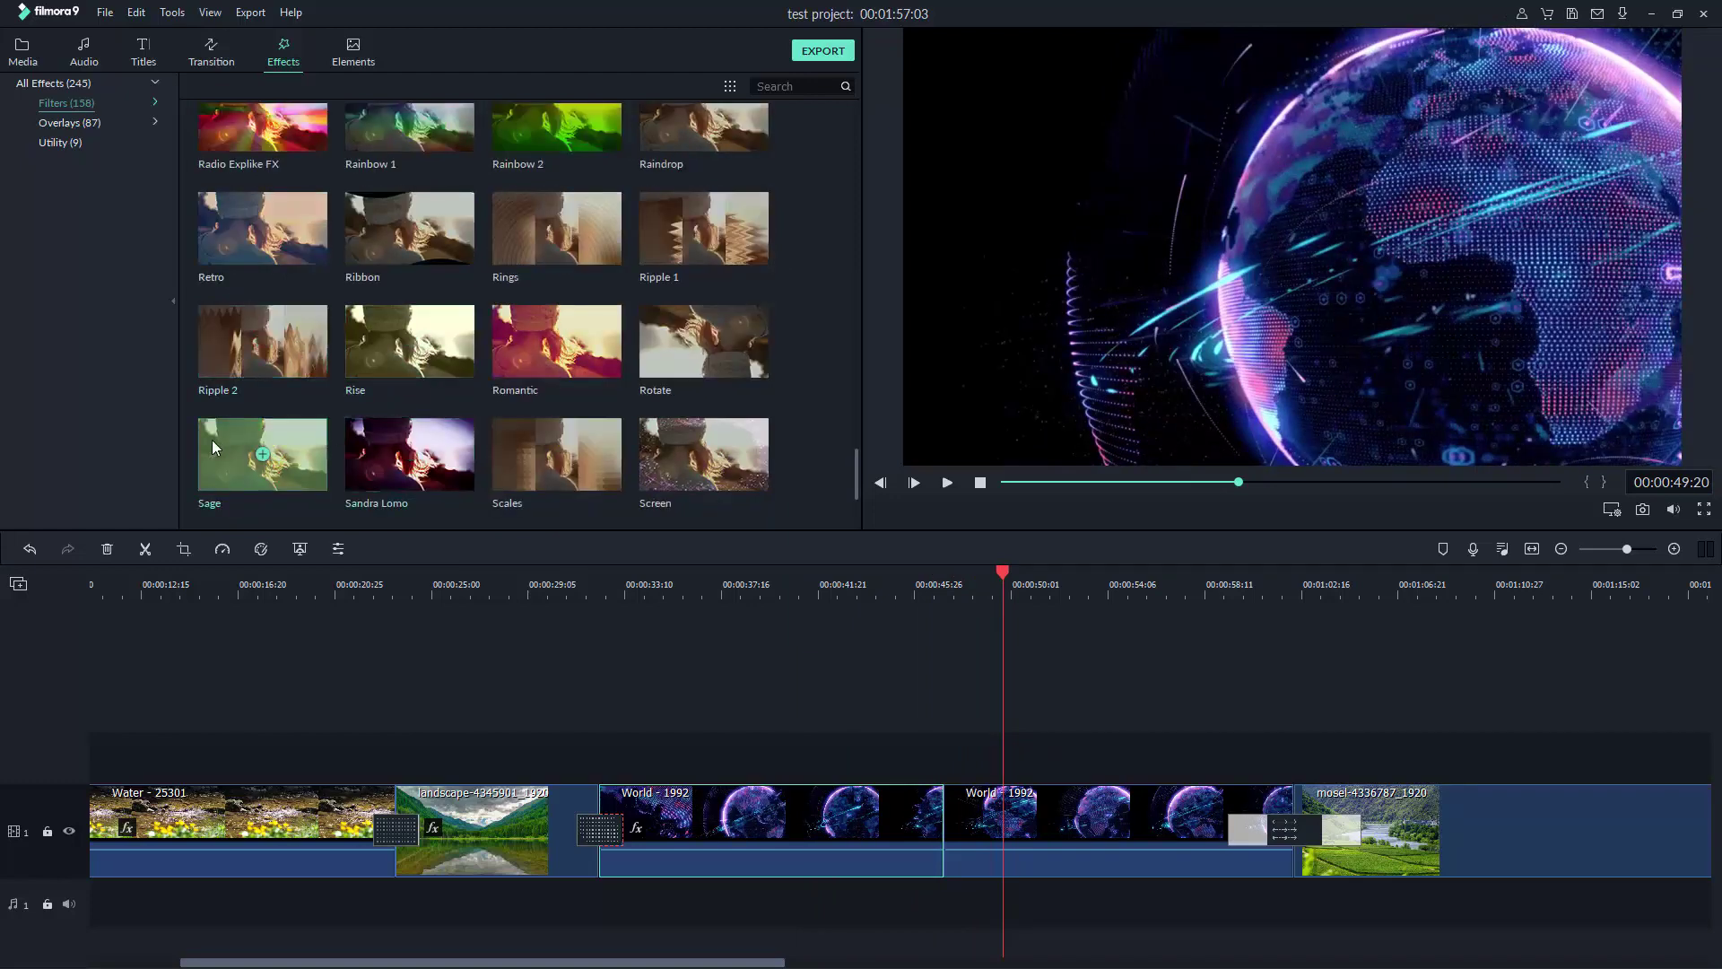
drag(212, 439, 1090, 838)
click(989, 578)
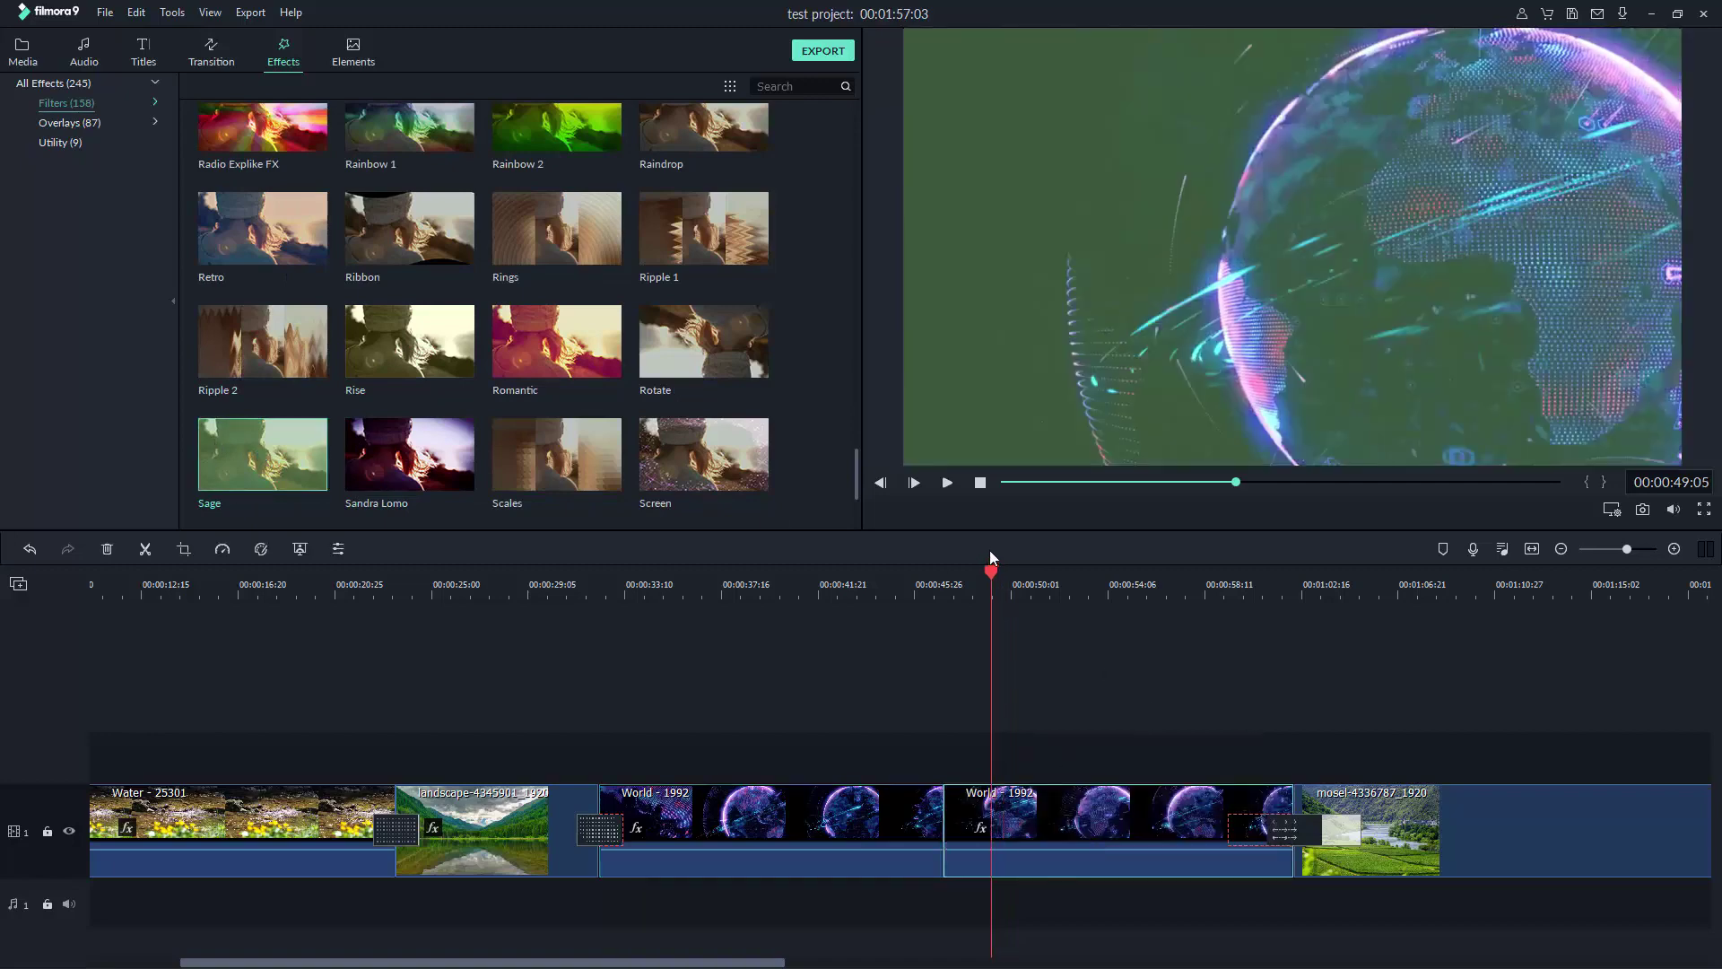
drag(1034, 585, 995, 574)
click(981, 482)
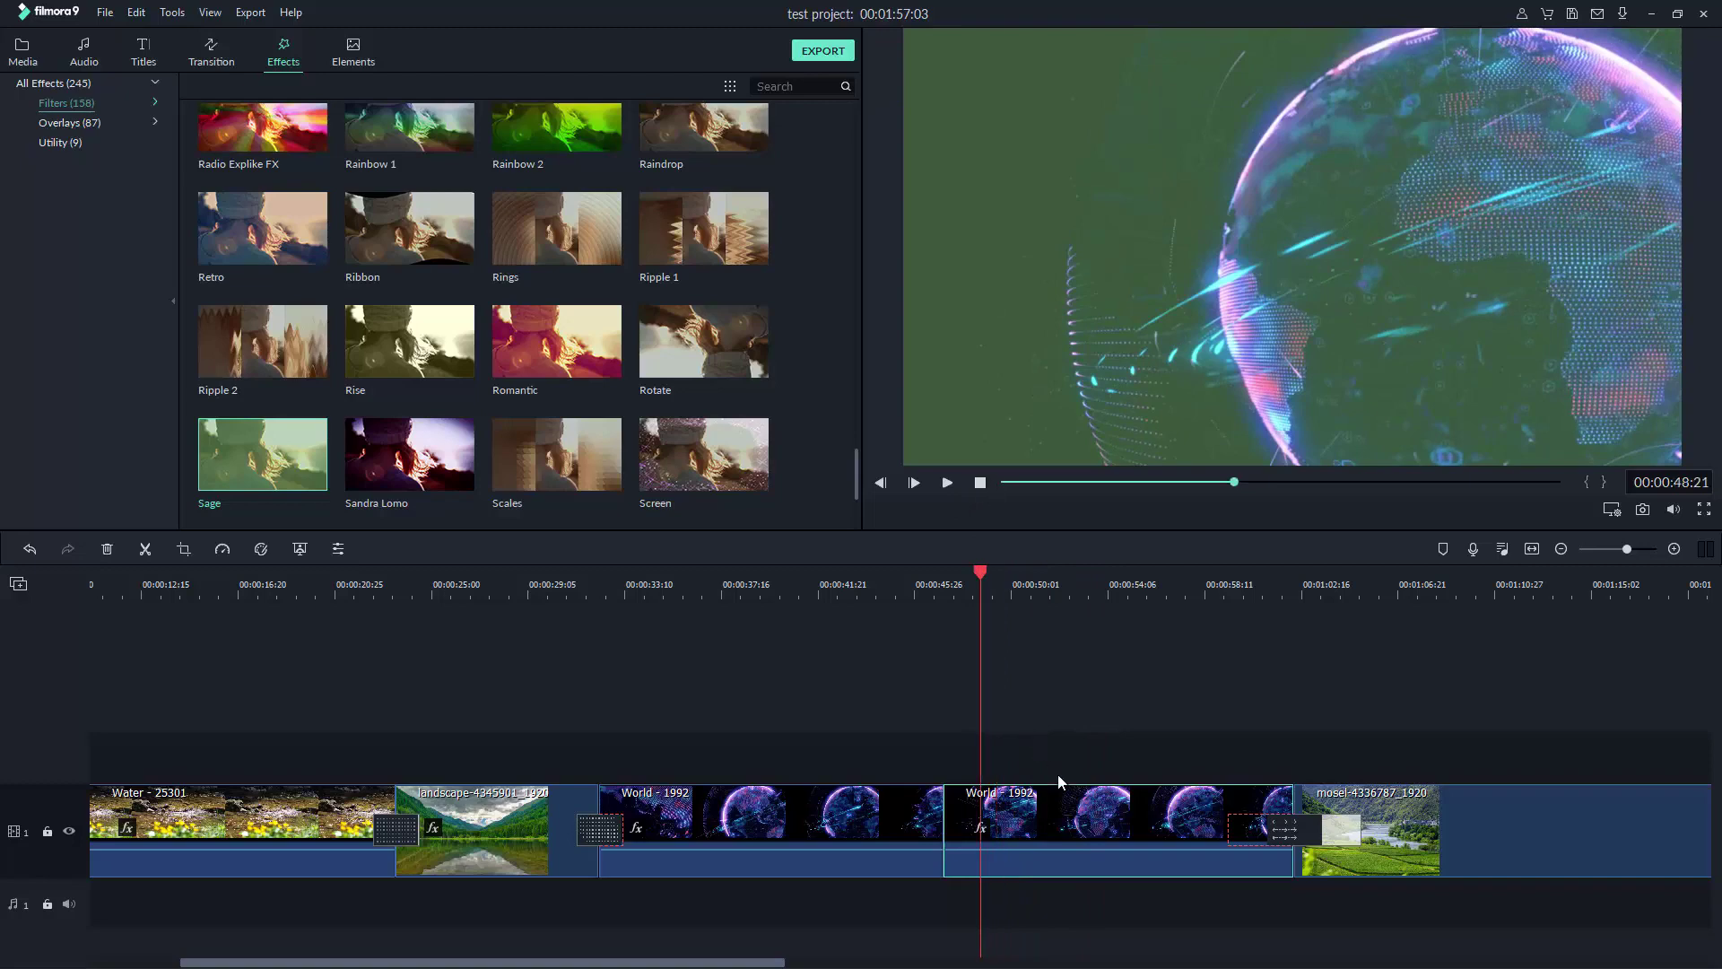
- Delete the effect from the second half of the World - 1992 clip and check the frames without it
right_click(1066, 810)
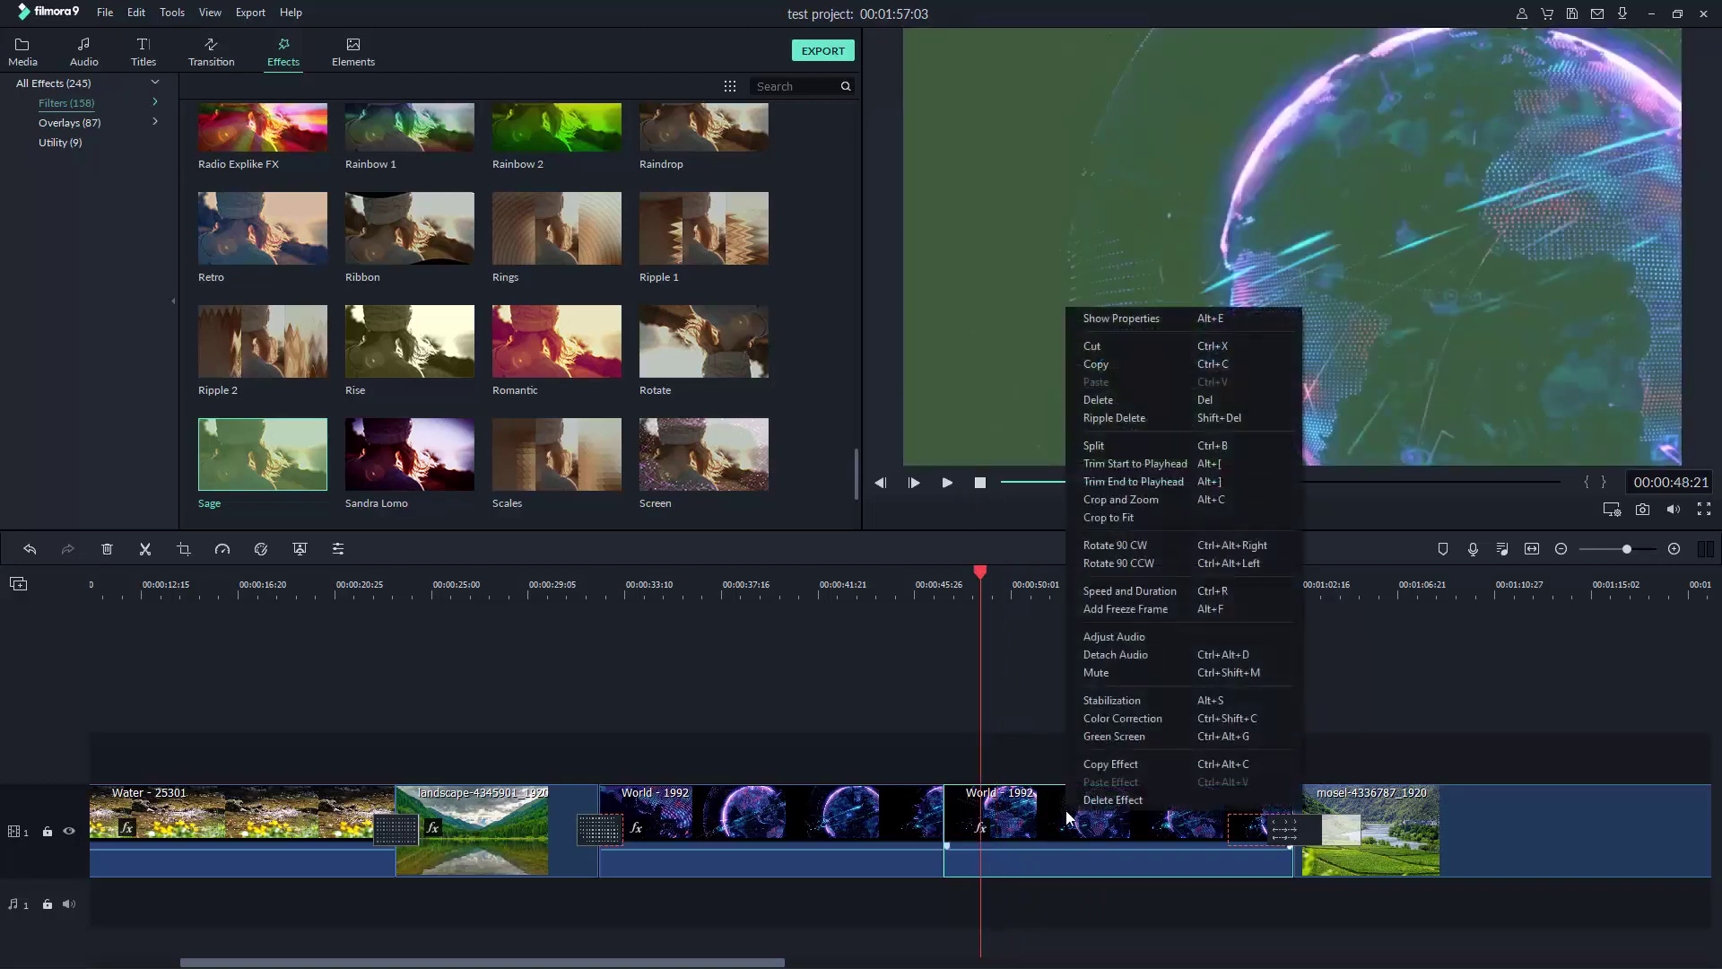
click(1133, 802)
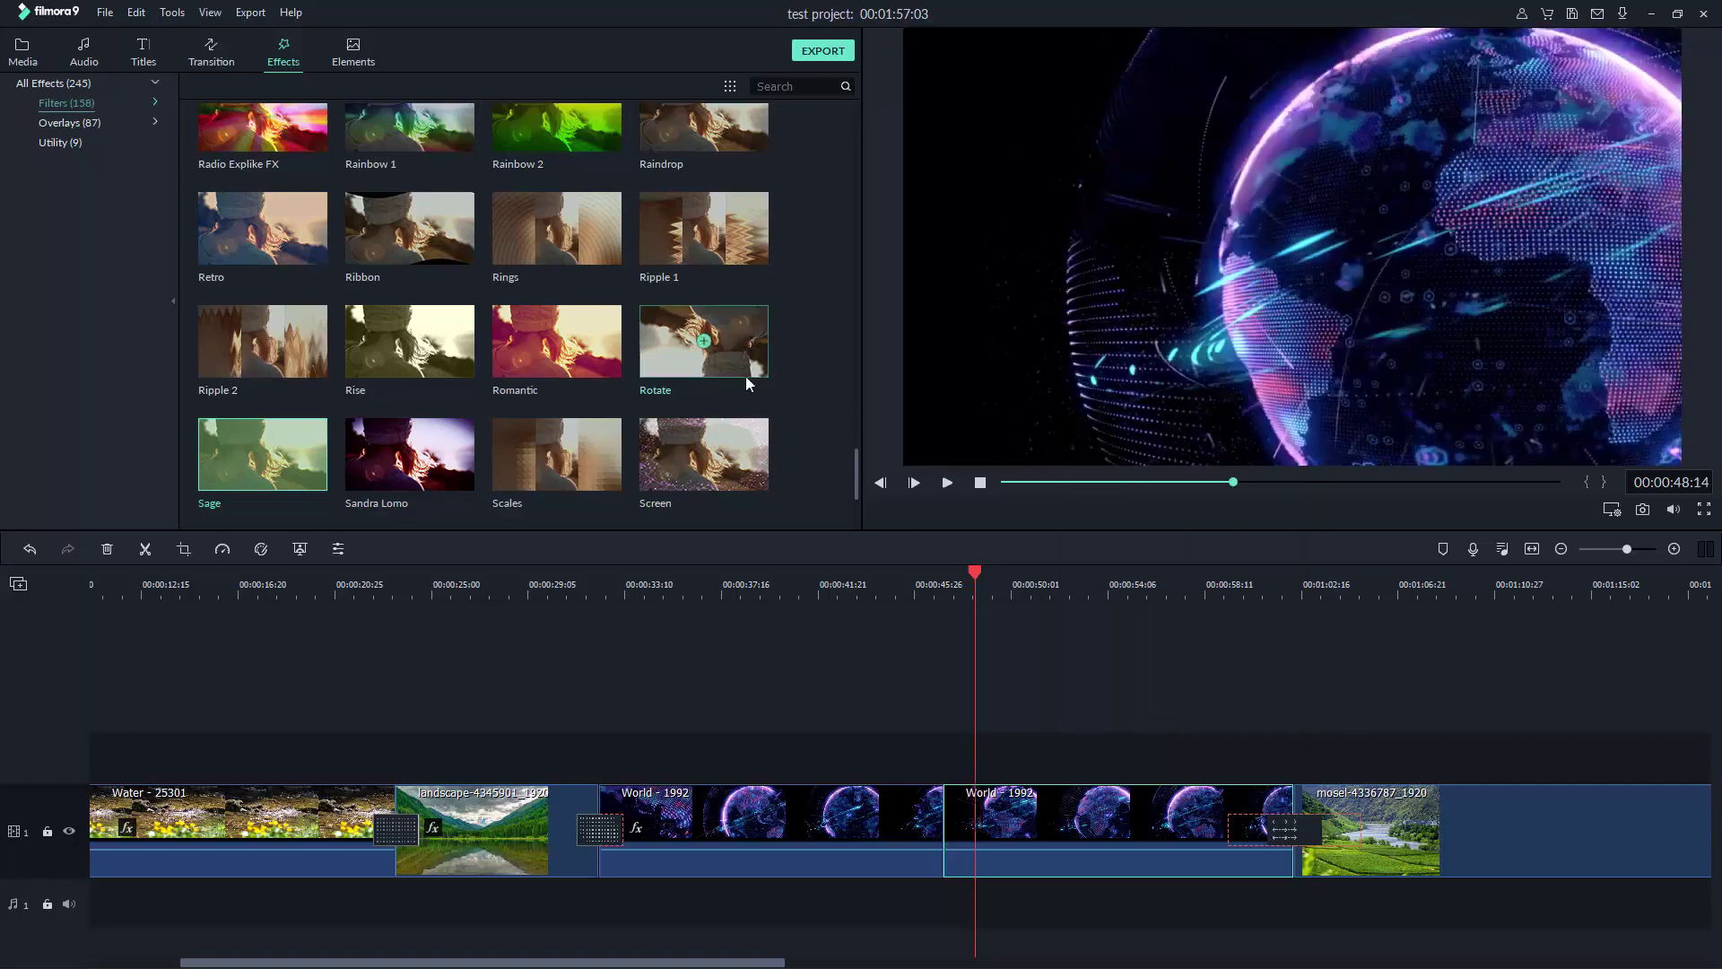
click(929, 588)
click(1137, 673)
click(1039, 671)
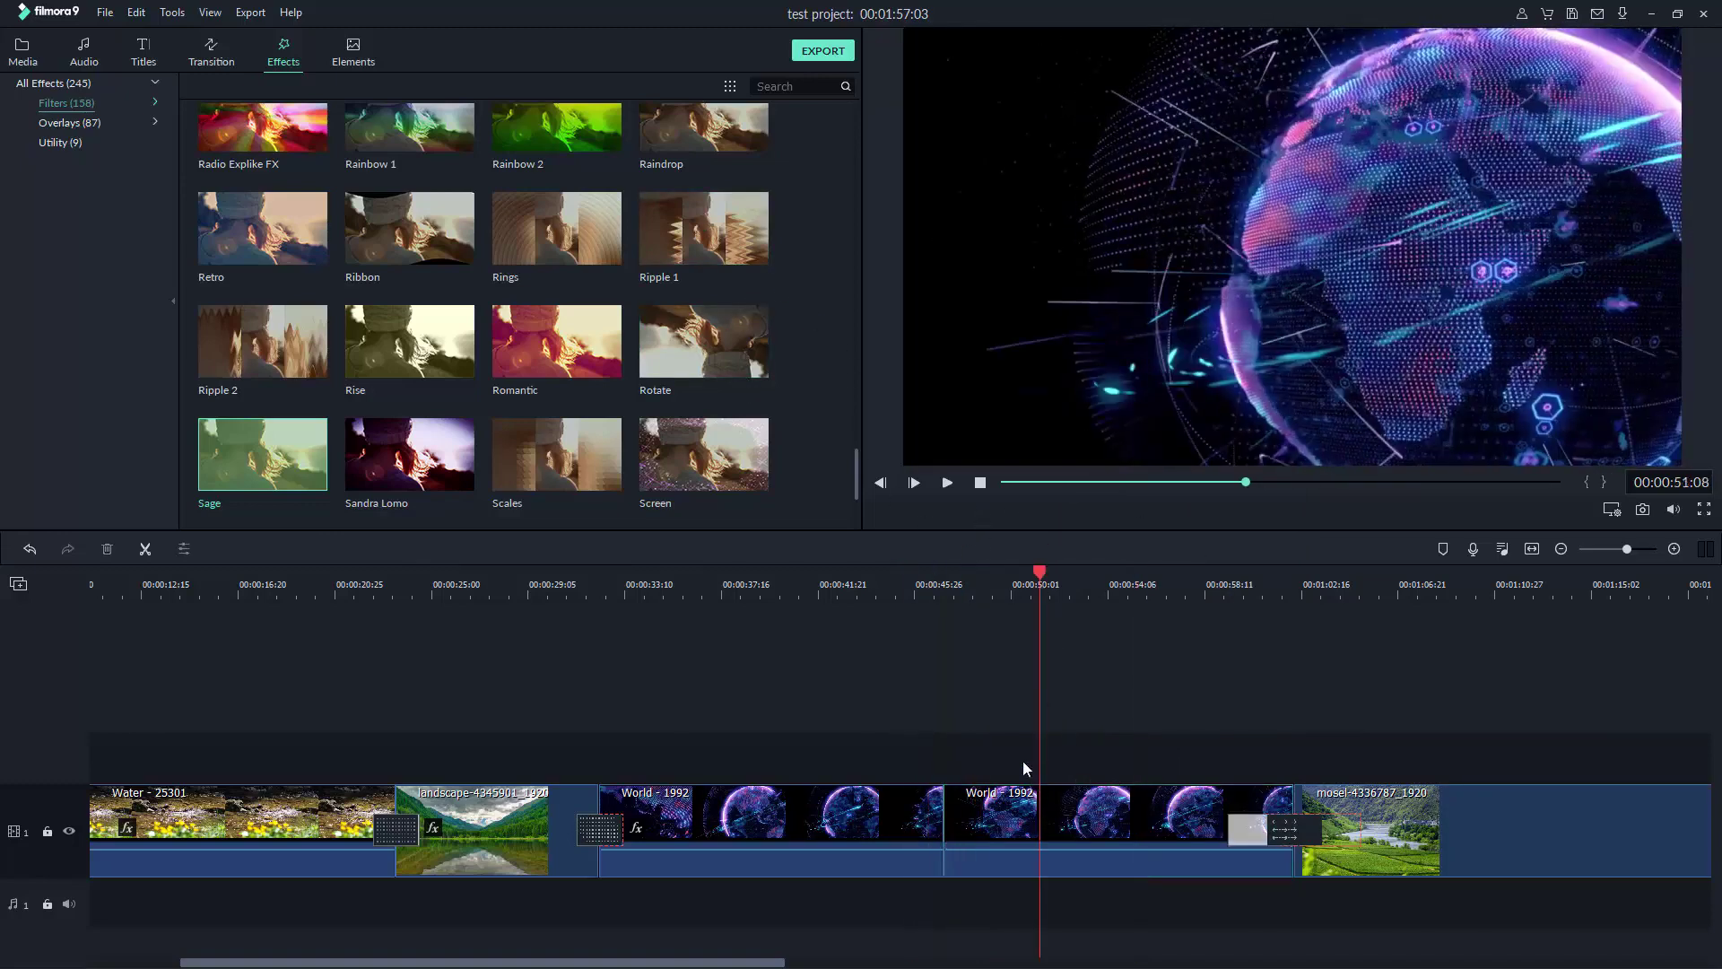
- Apply the Viola filter to the second half of the World - 1992 clip, with the playhead at 00:00:49:13
click(998, 659)
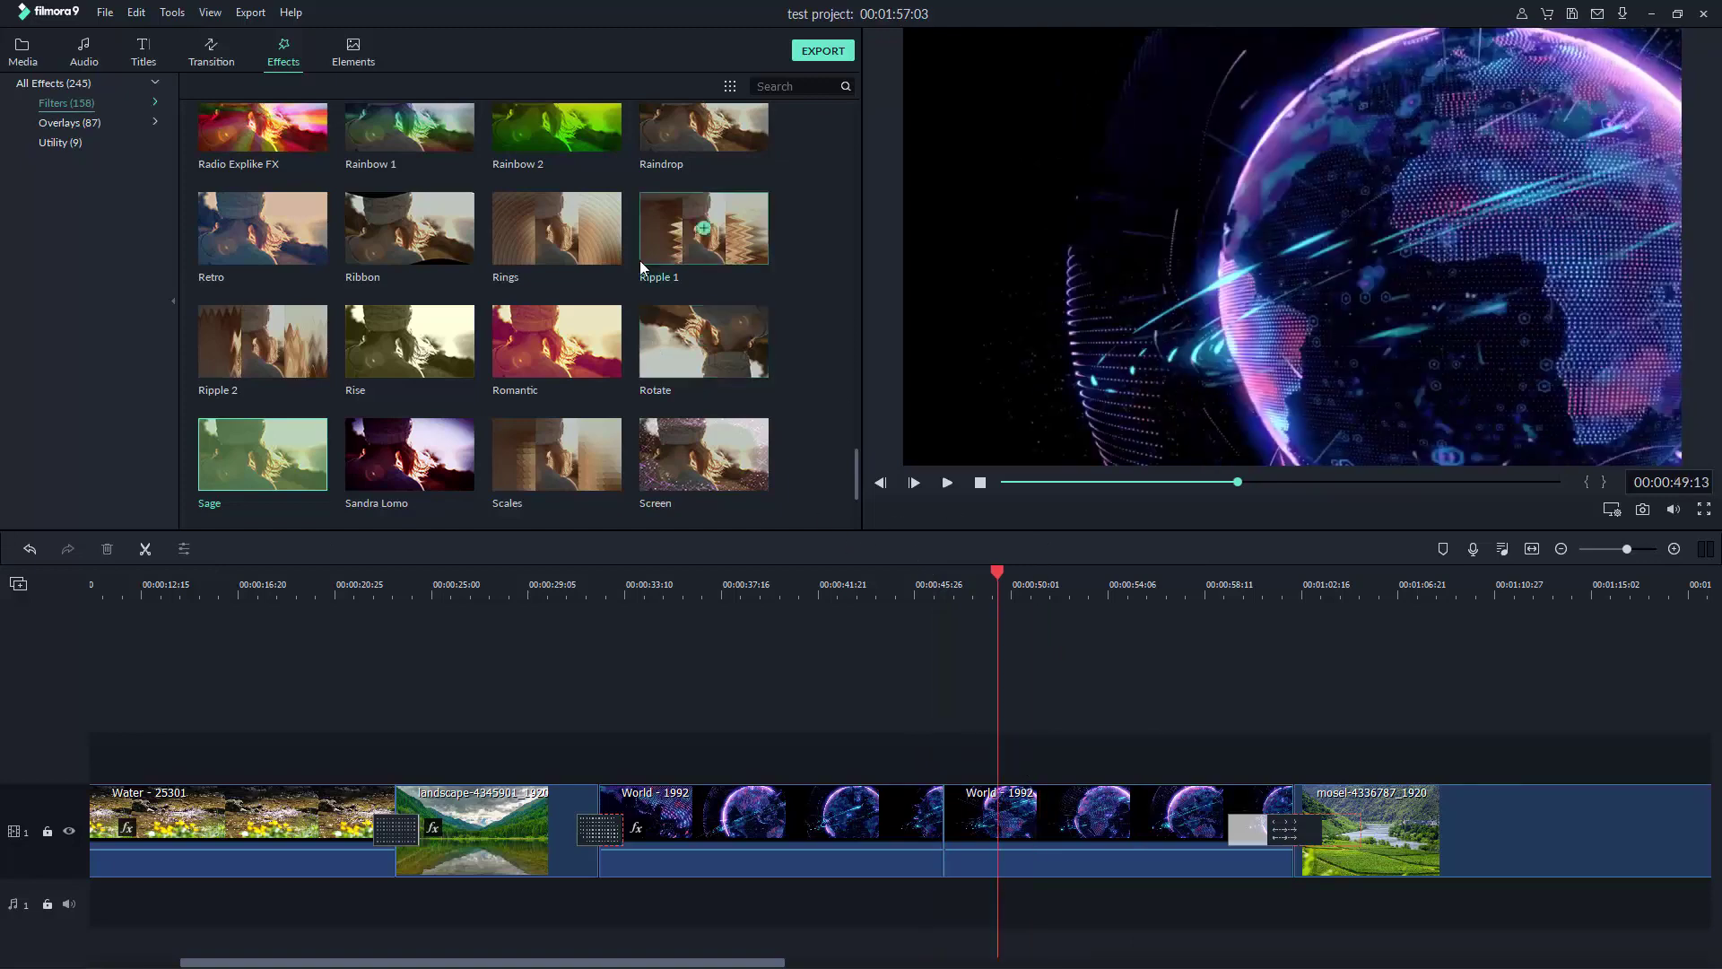
scroll(652, 230, down, 5)
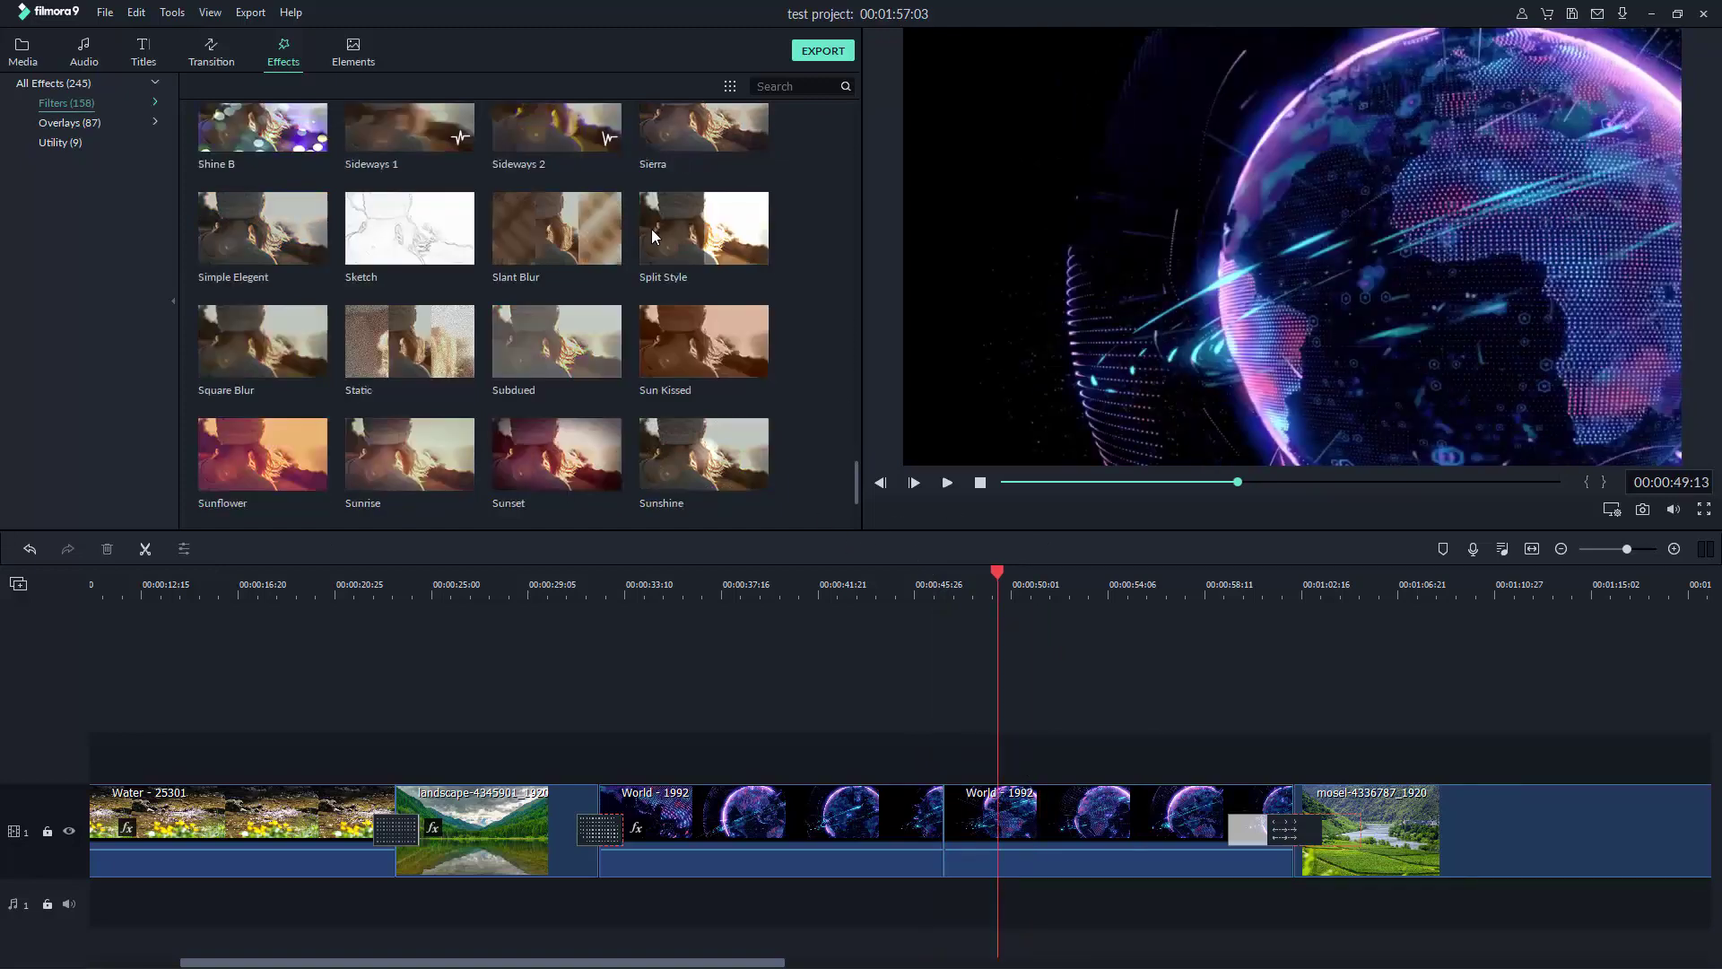
scroll(487, 407, down, 5)
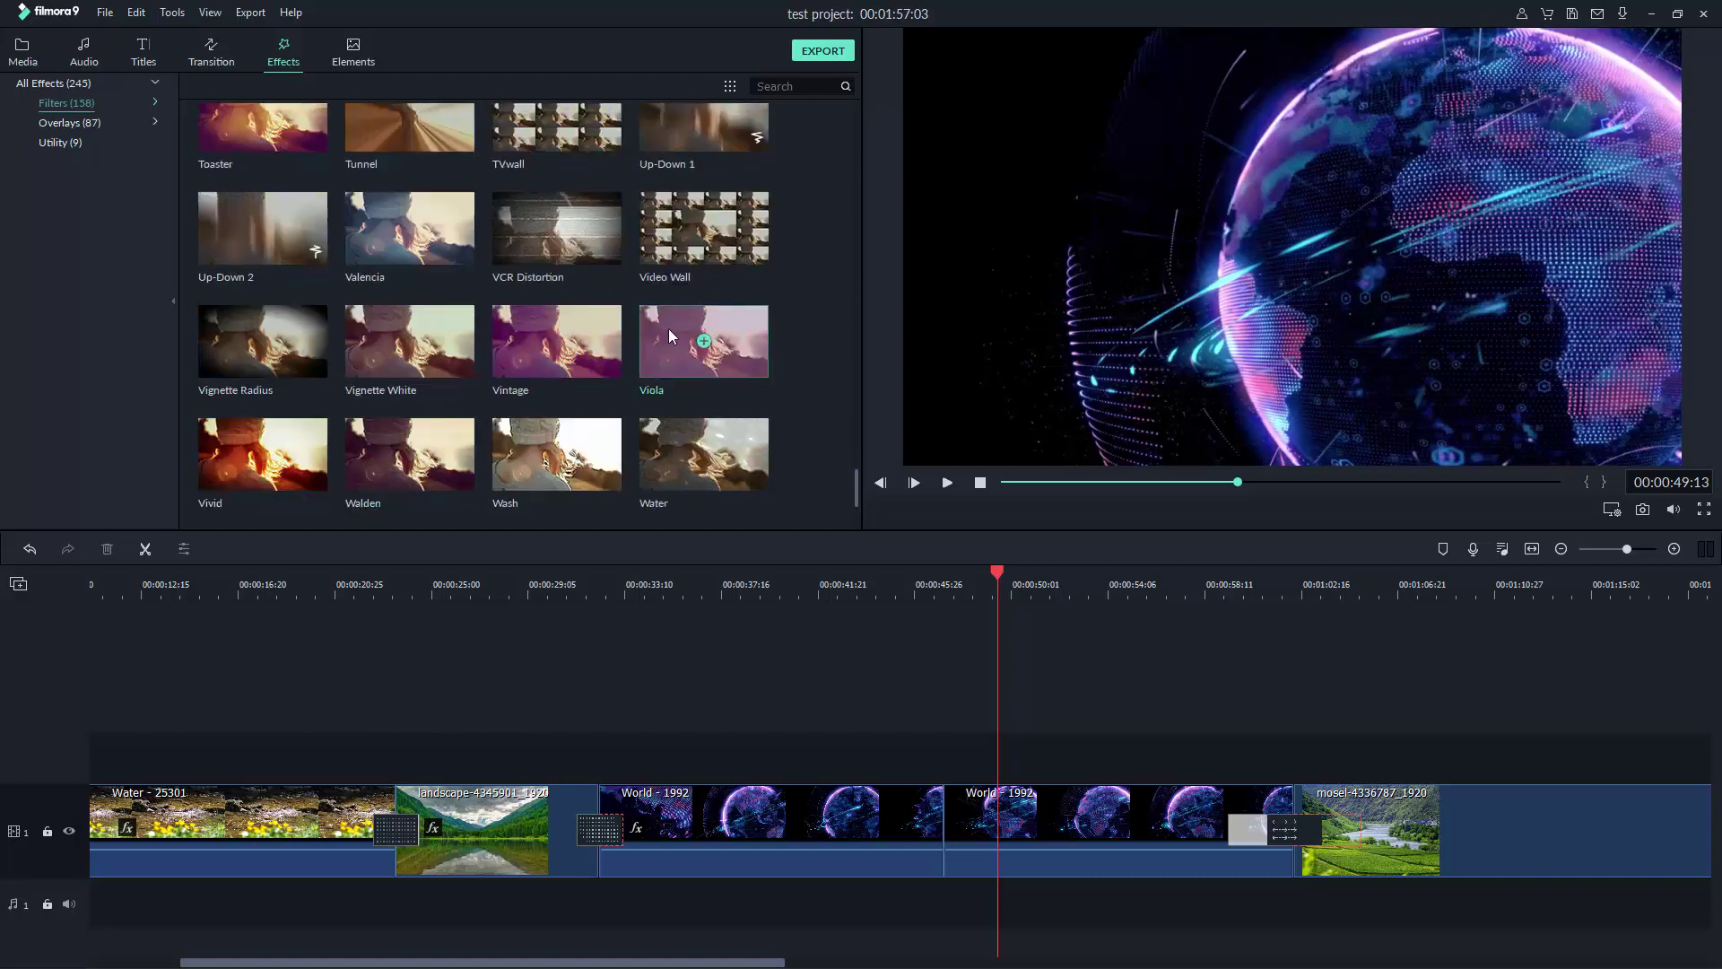
drag(669, 328, 1053, 811)
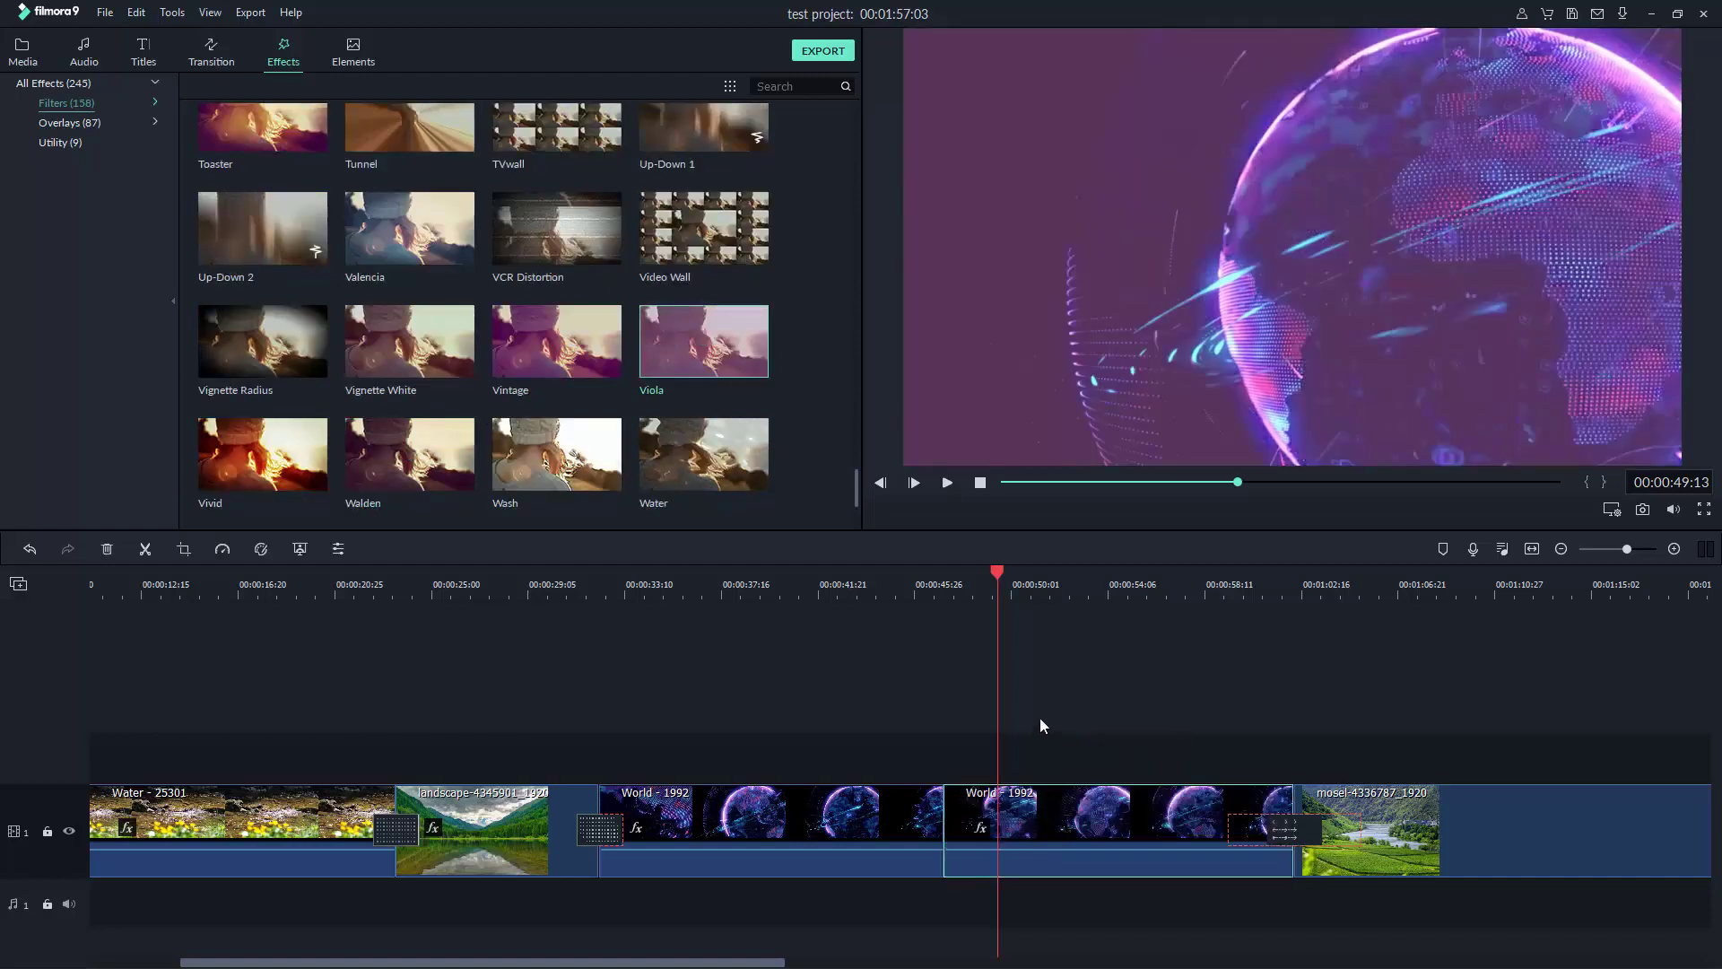
- Play back both halves of the World - 1992 clip to compare the Glow and Viola filters across the split
drag(998, 587, 687, 673)
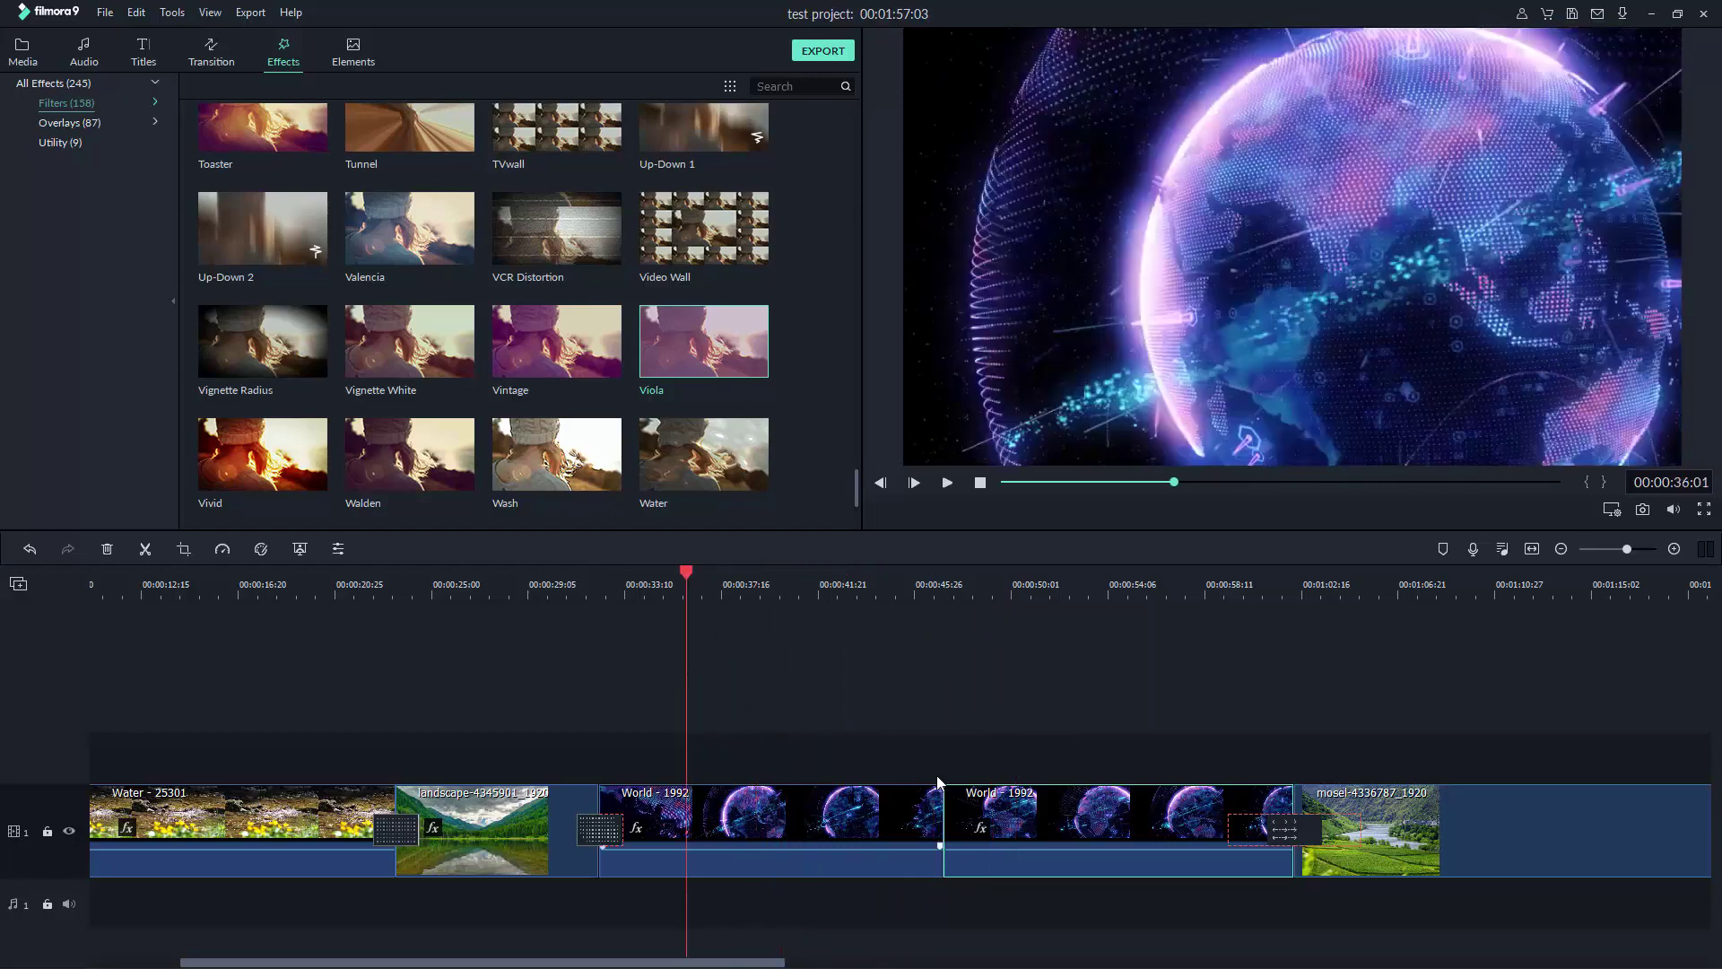
right_click(854, 813)
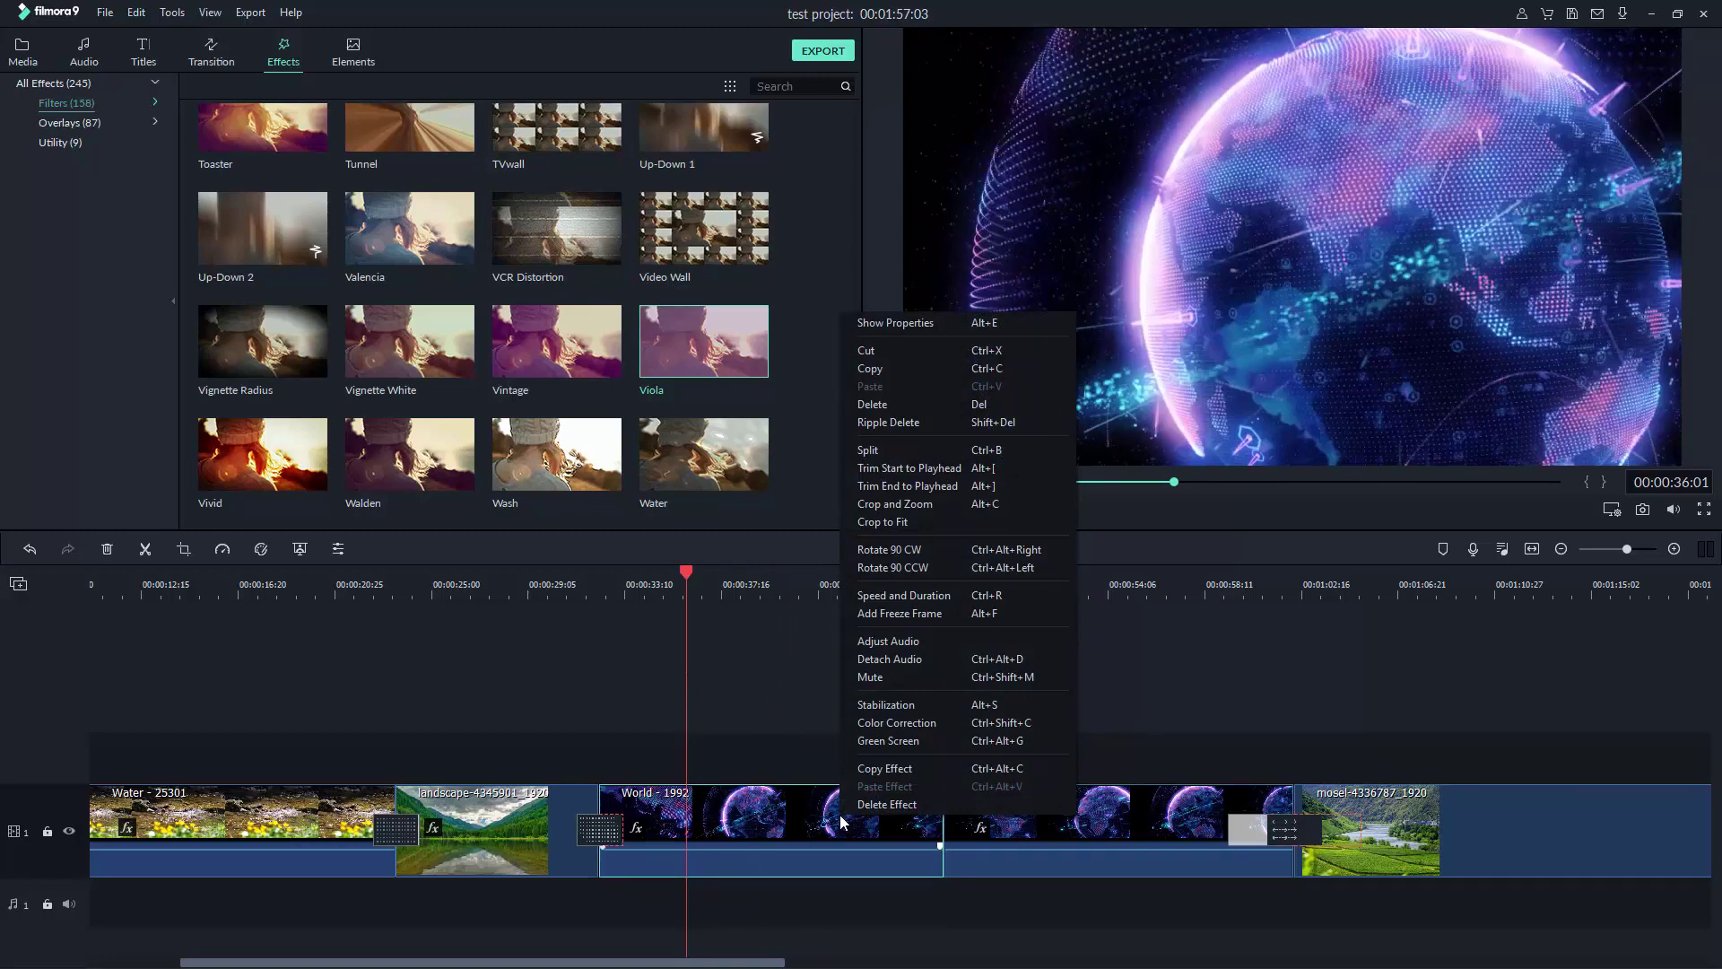
click(777, 734)
drag(625, 599, 591, 601)
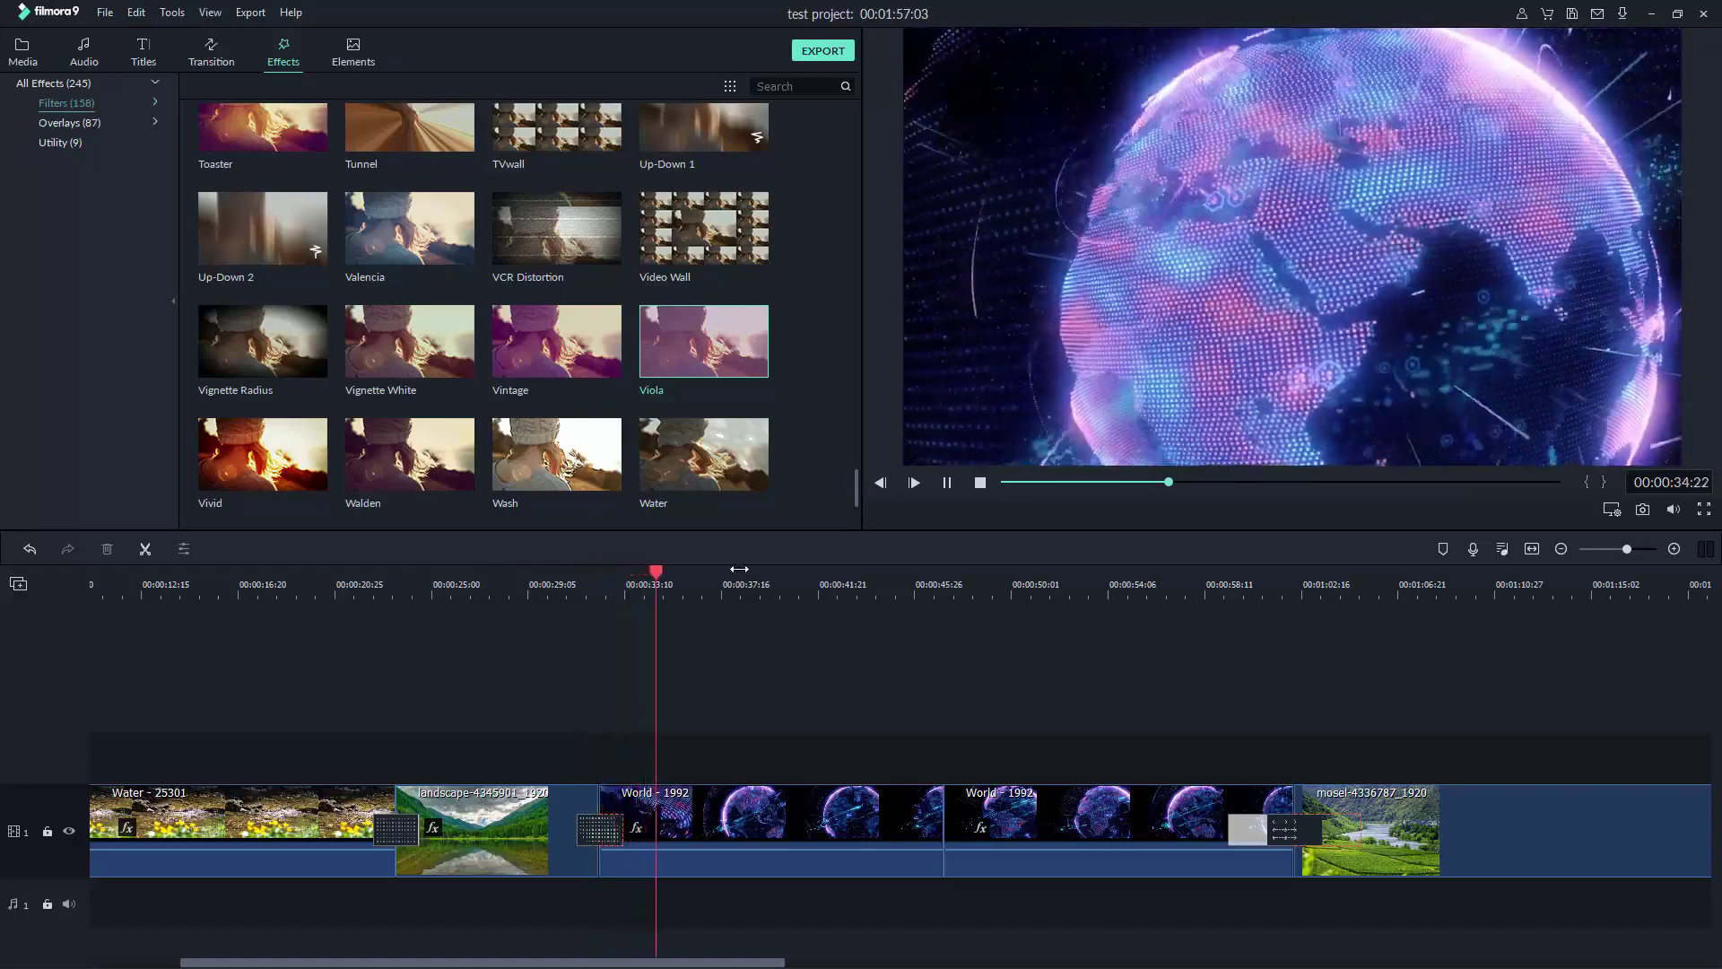
scroll(691, 579, up, 3)
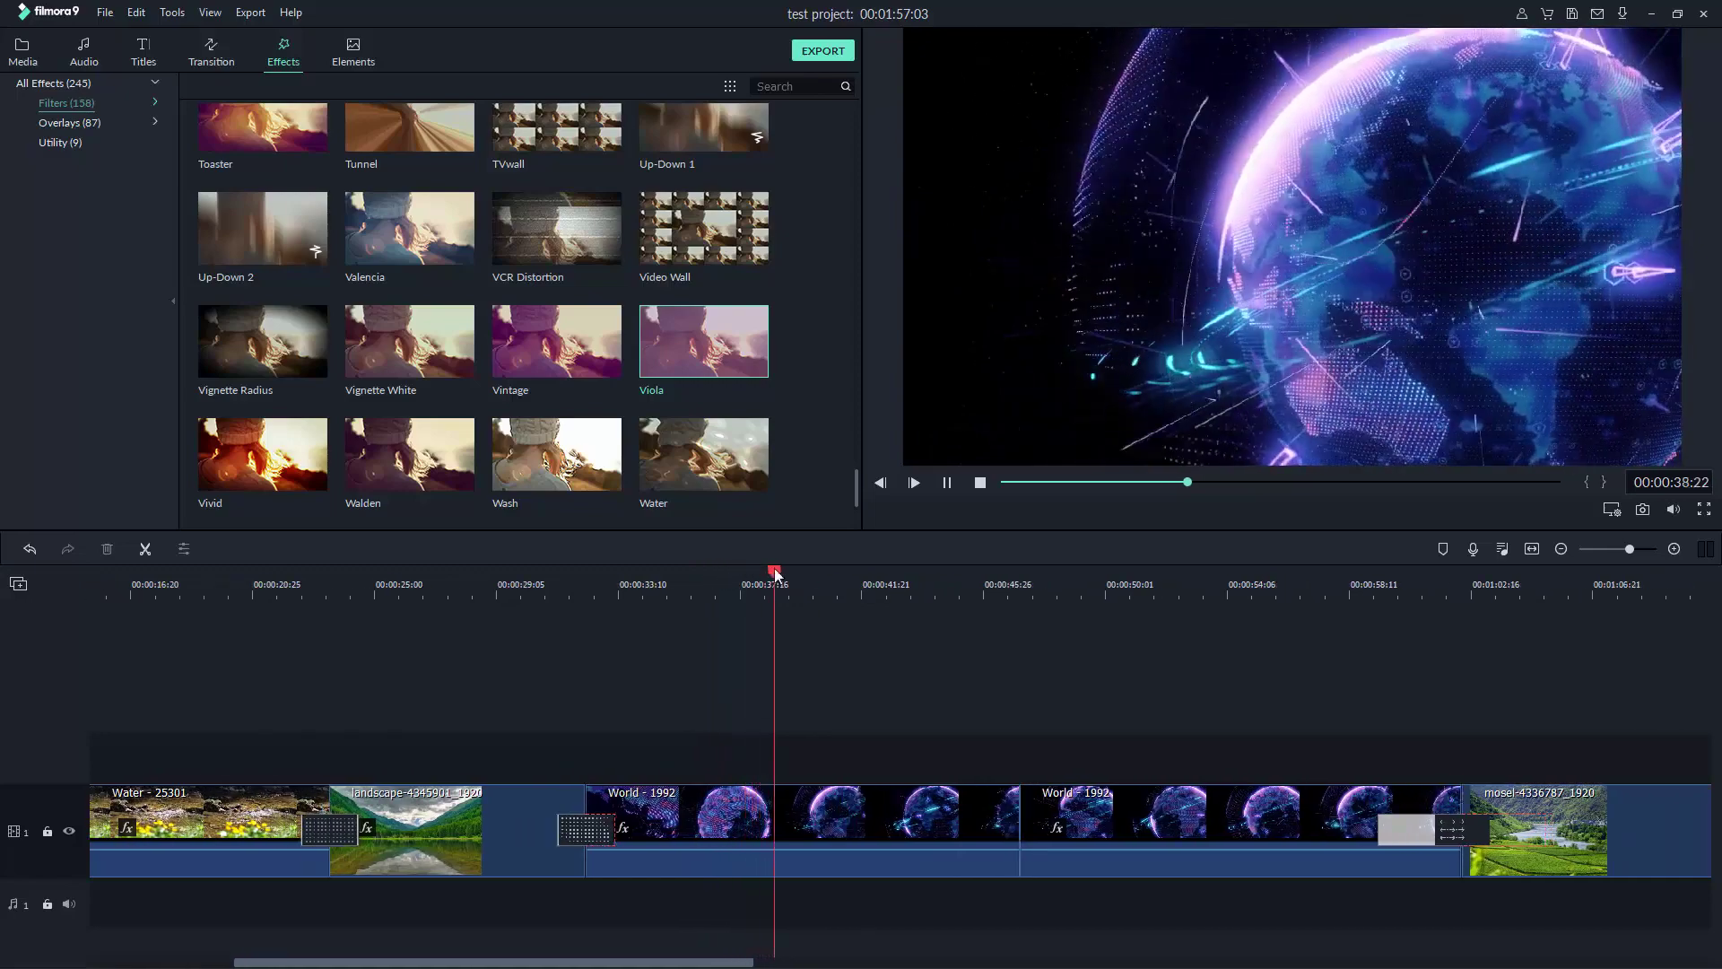
scroll(845, 574, up, 3)
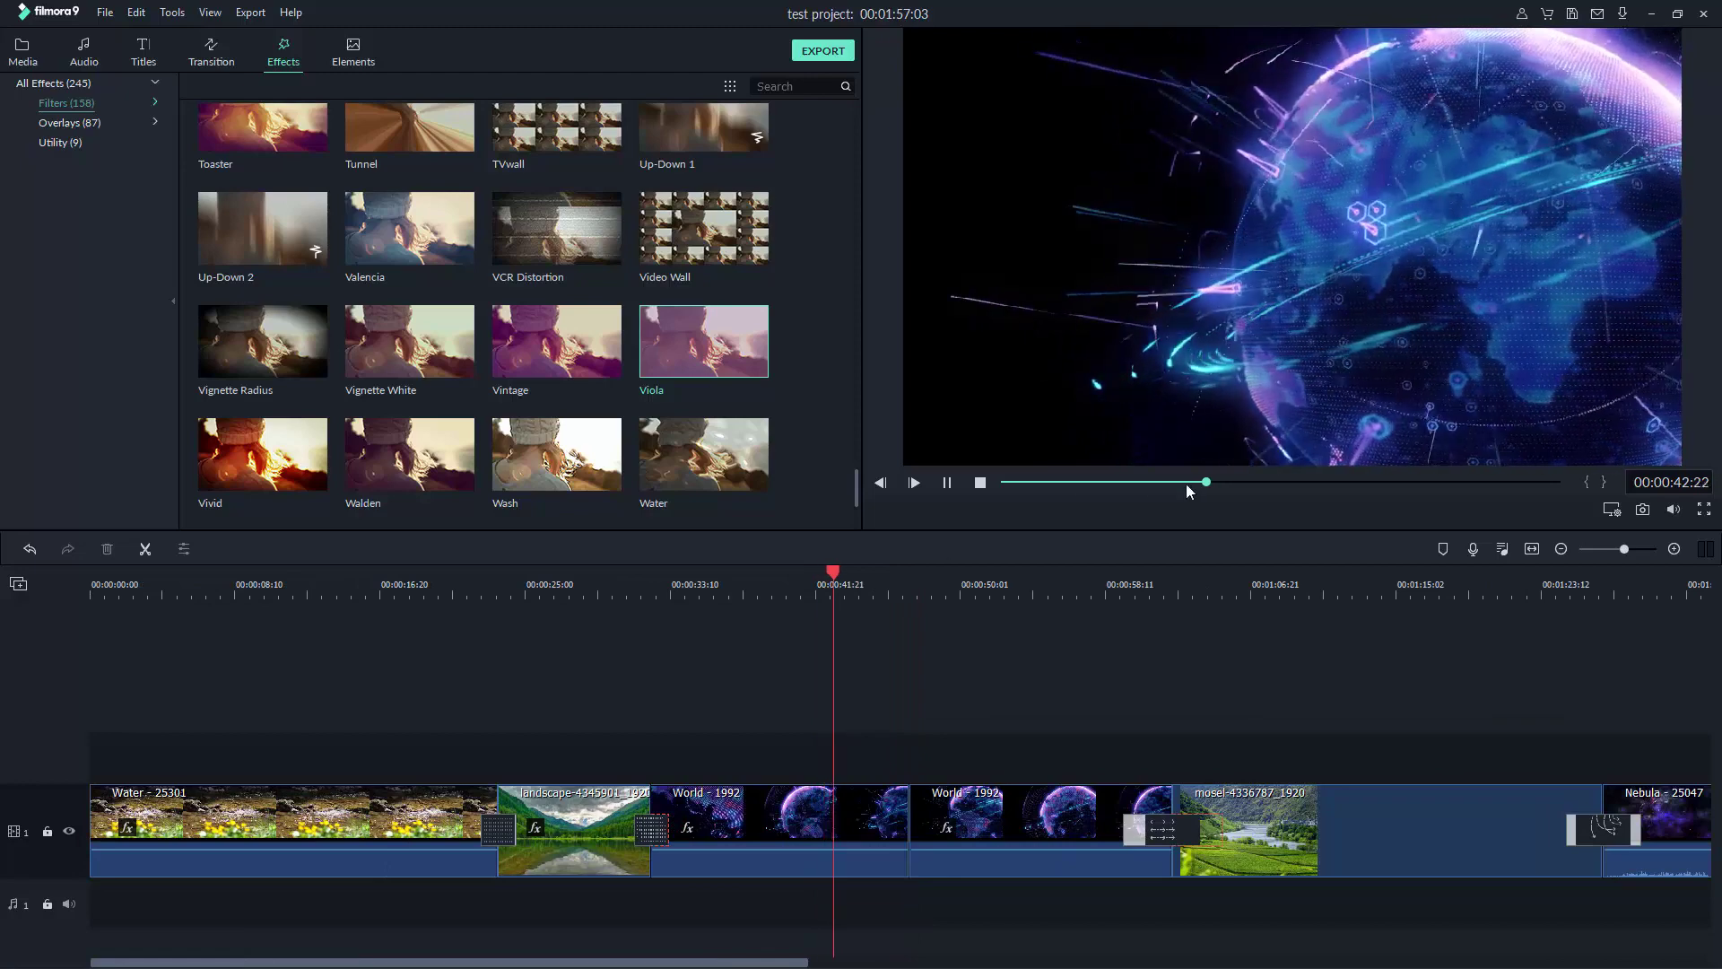
drag(1202, 483, 1220, 482)
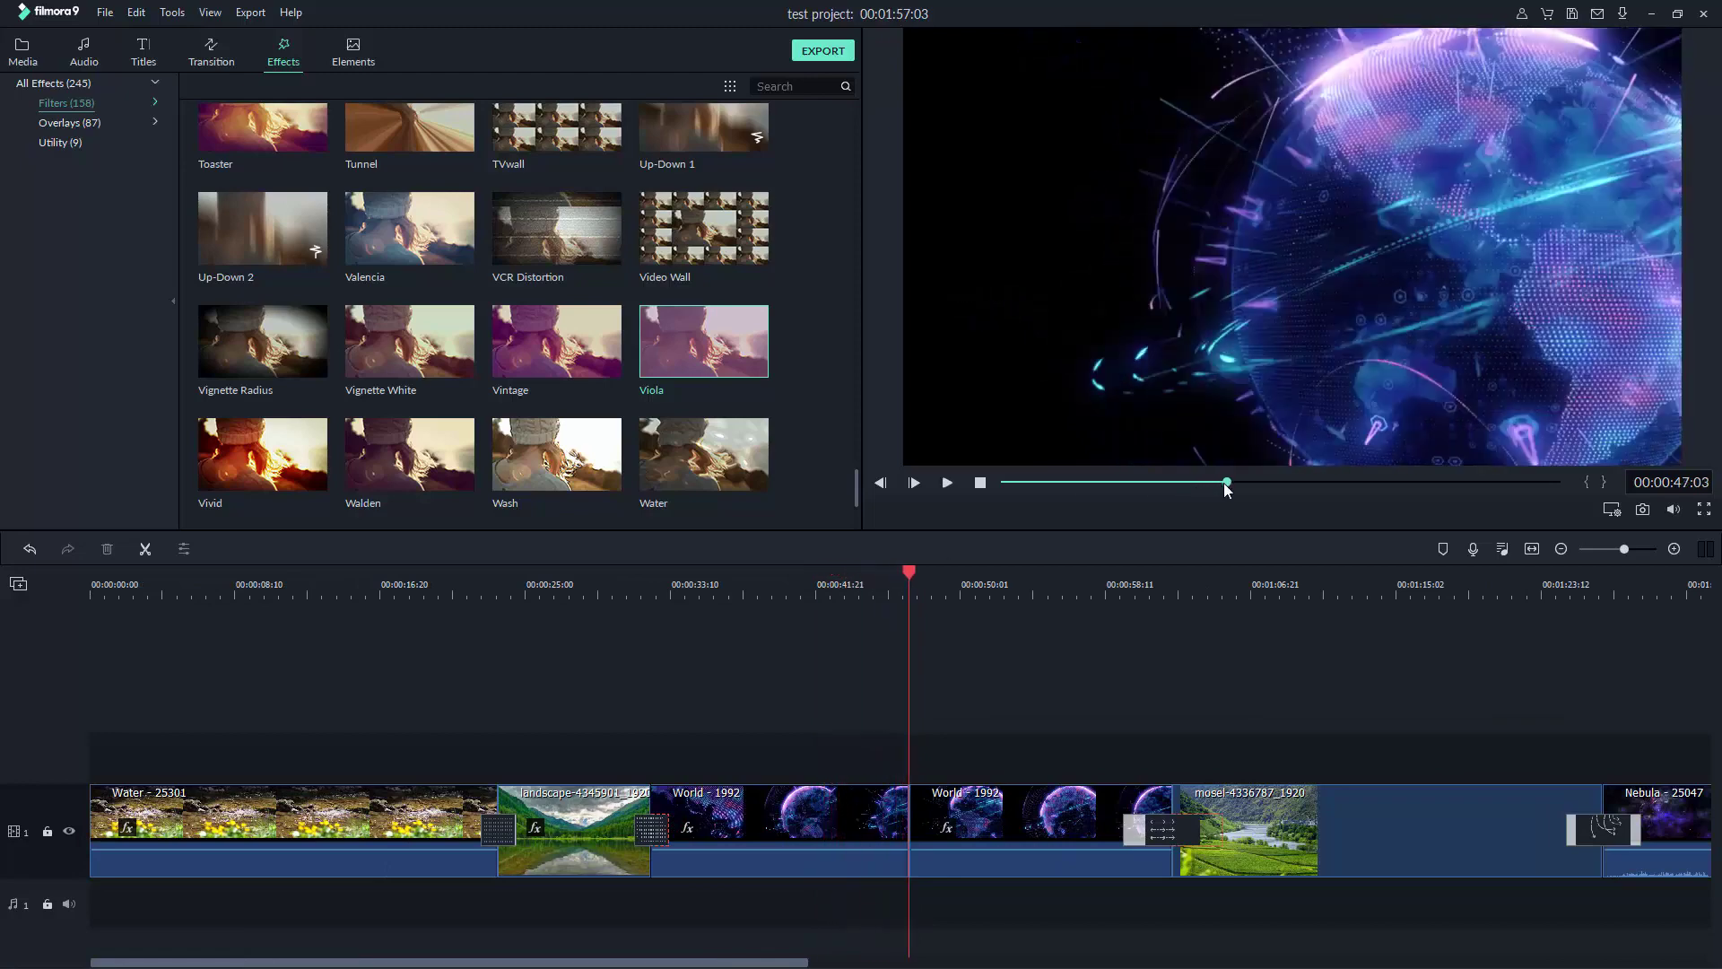
click(946, 483)
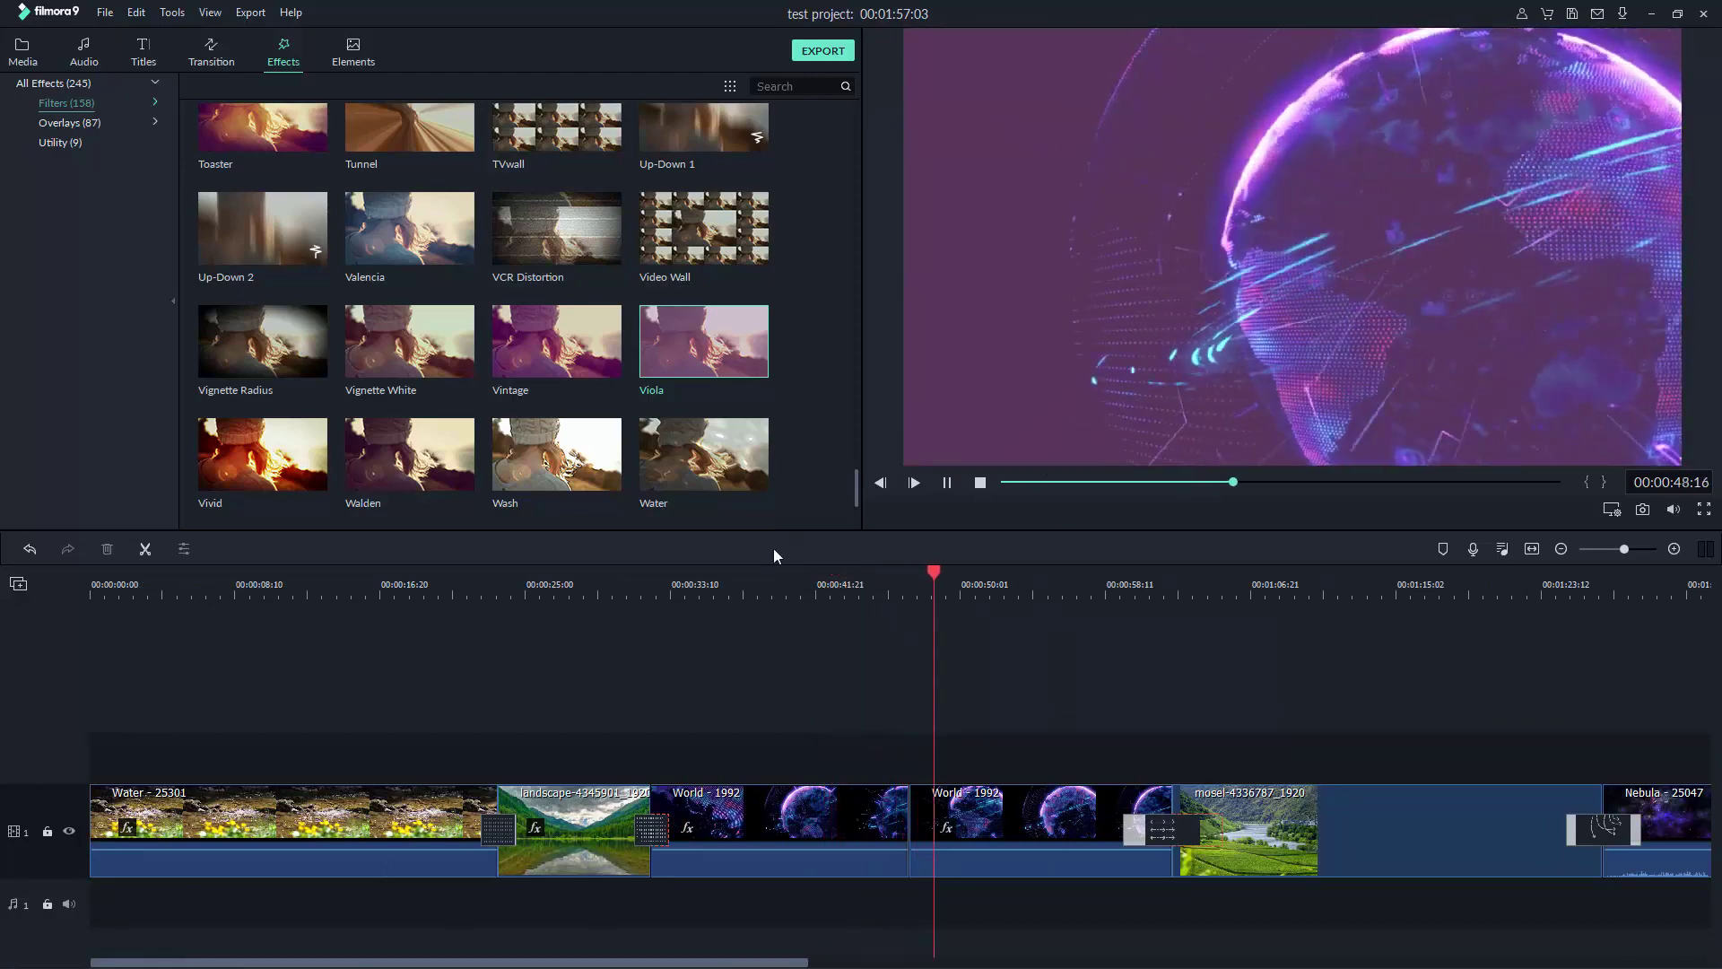
- Download the Opener 5 title and place it on the track above the Water - 25301 clip at the start of the project
click(982, 488)
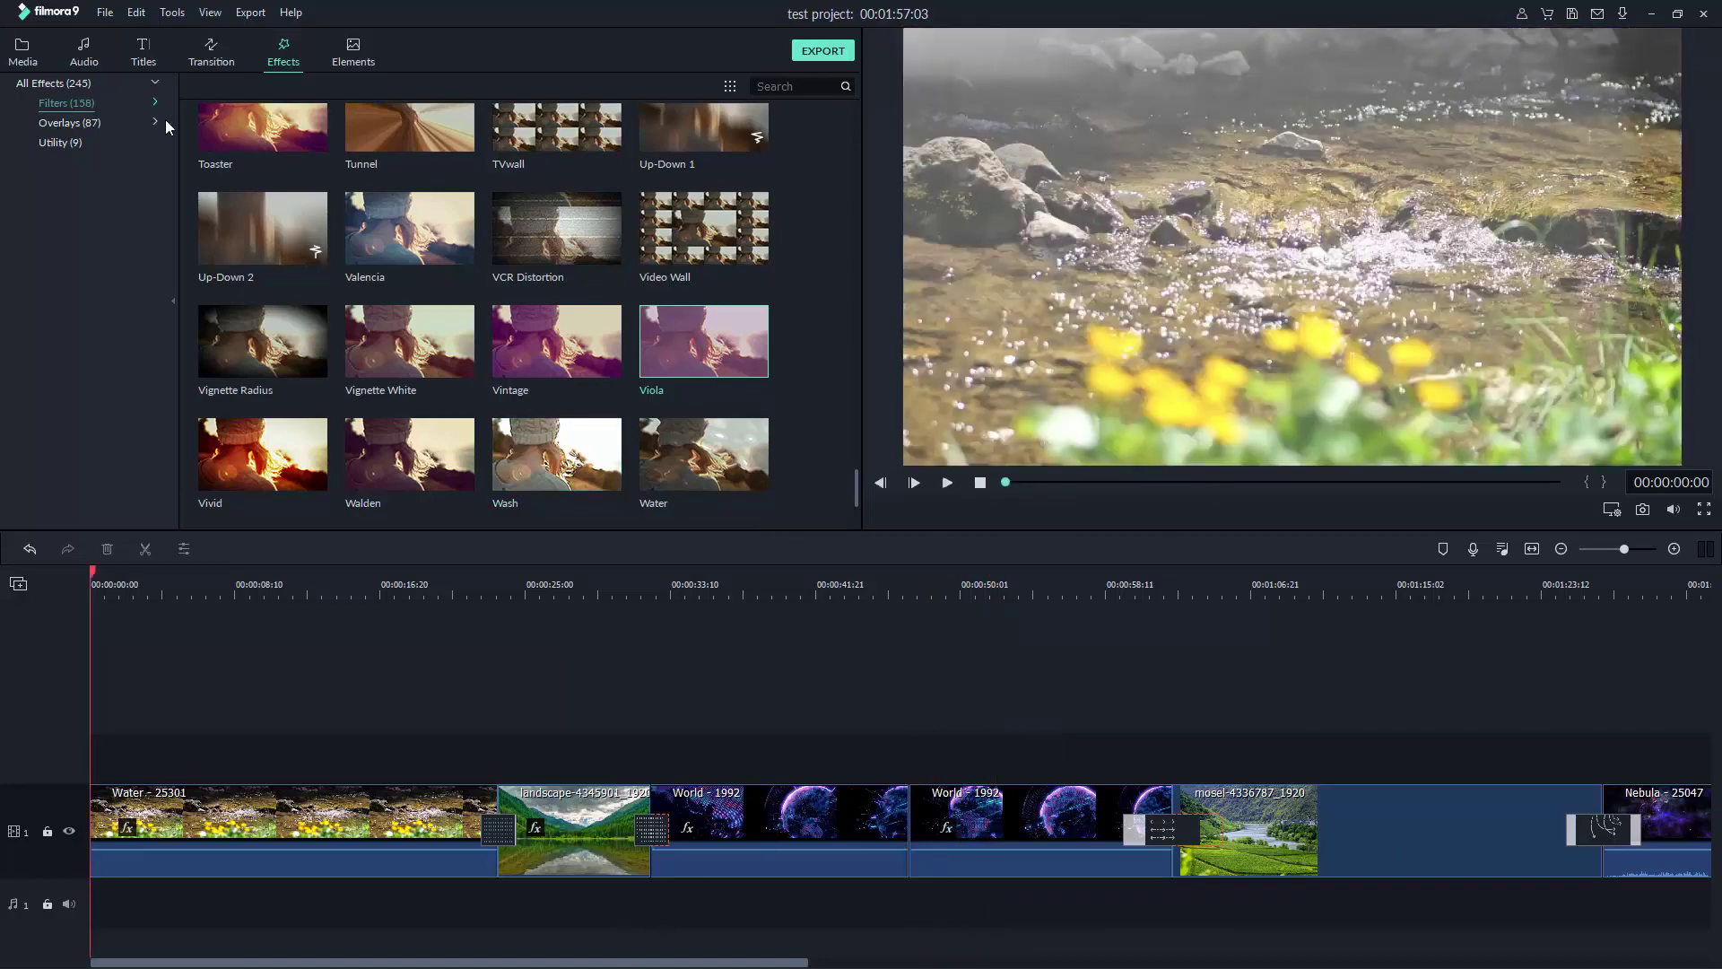
drag(784, 964, 516, 933)
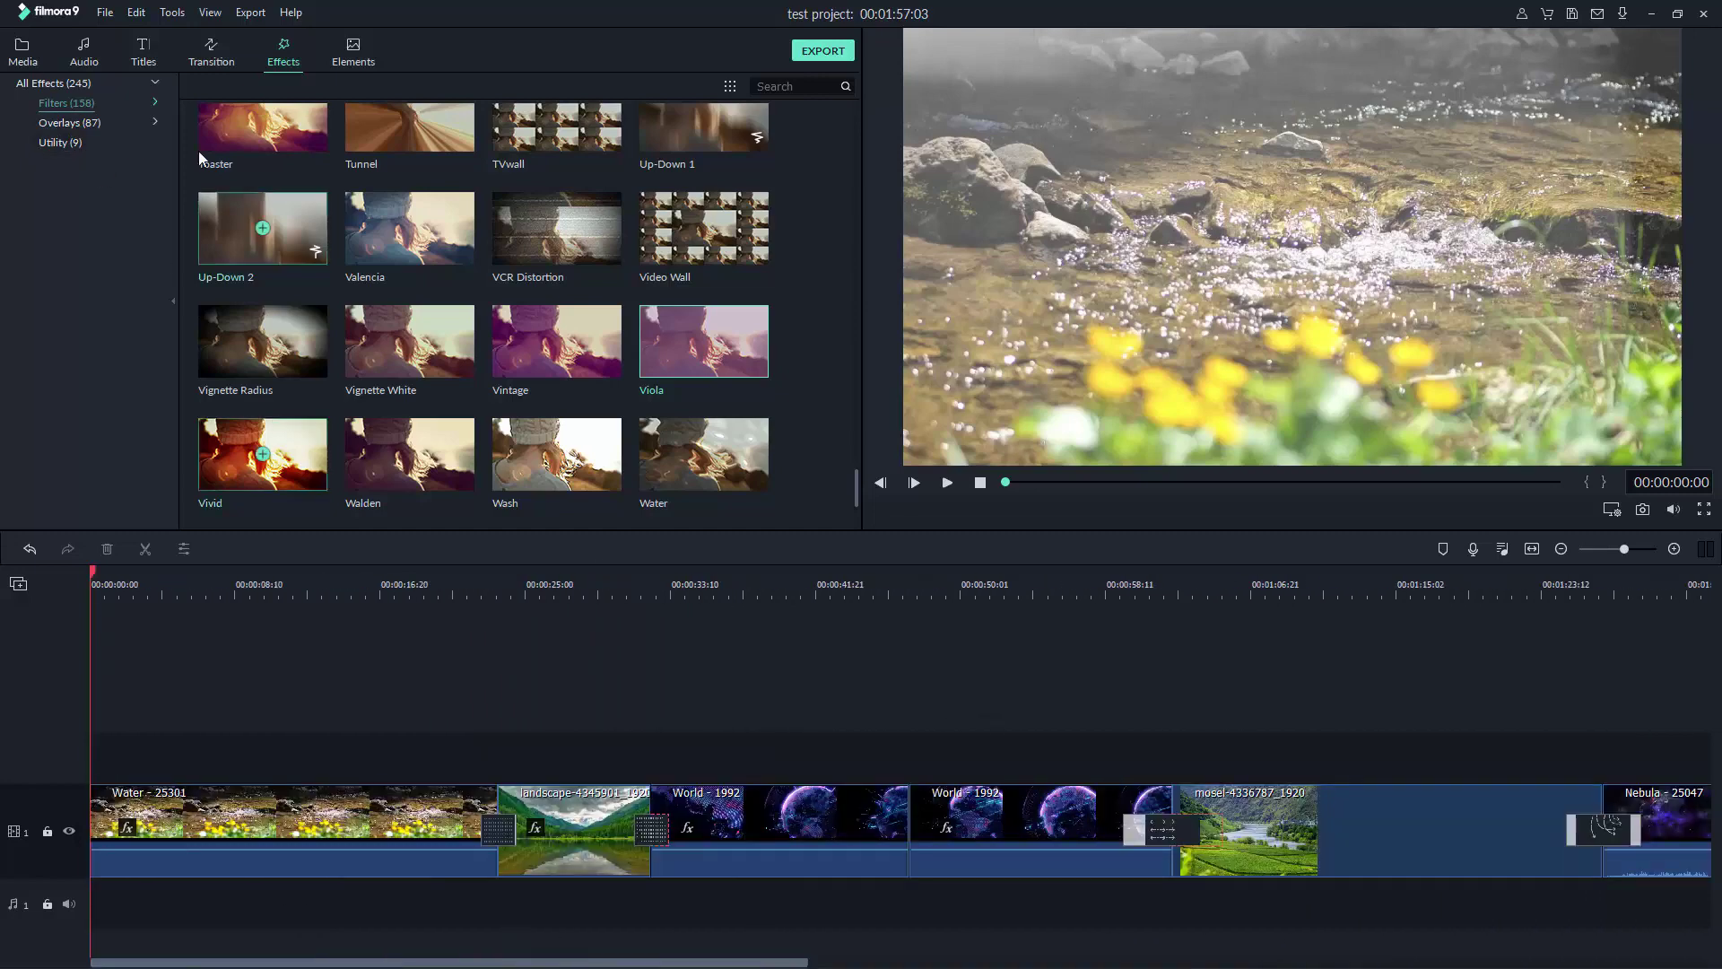
click(142, 61)
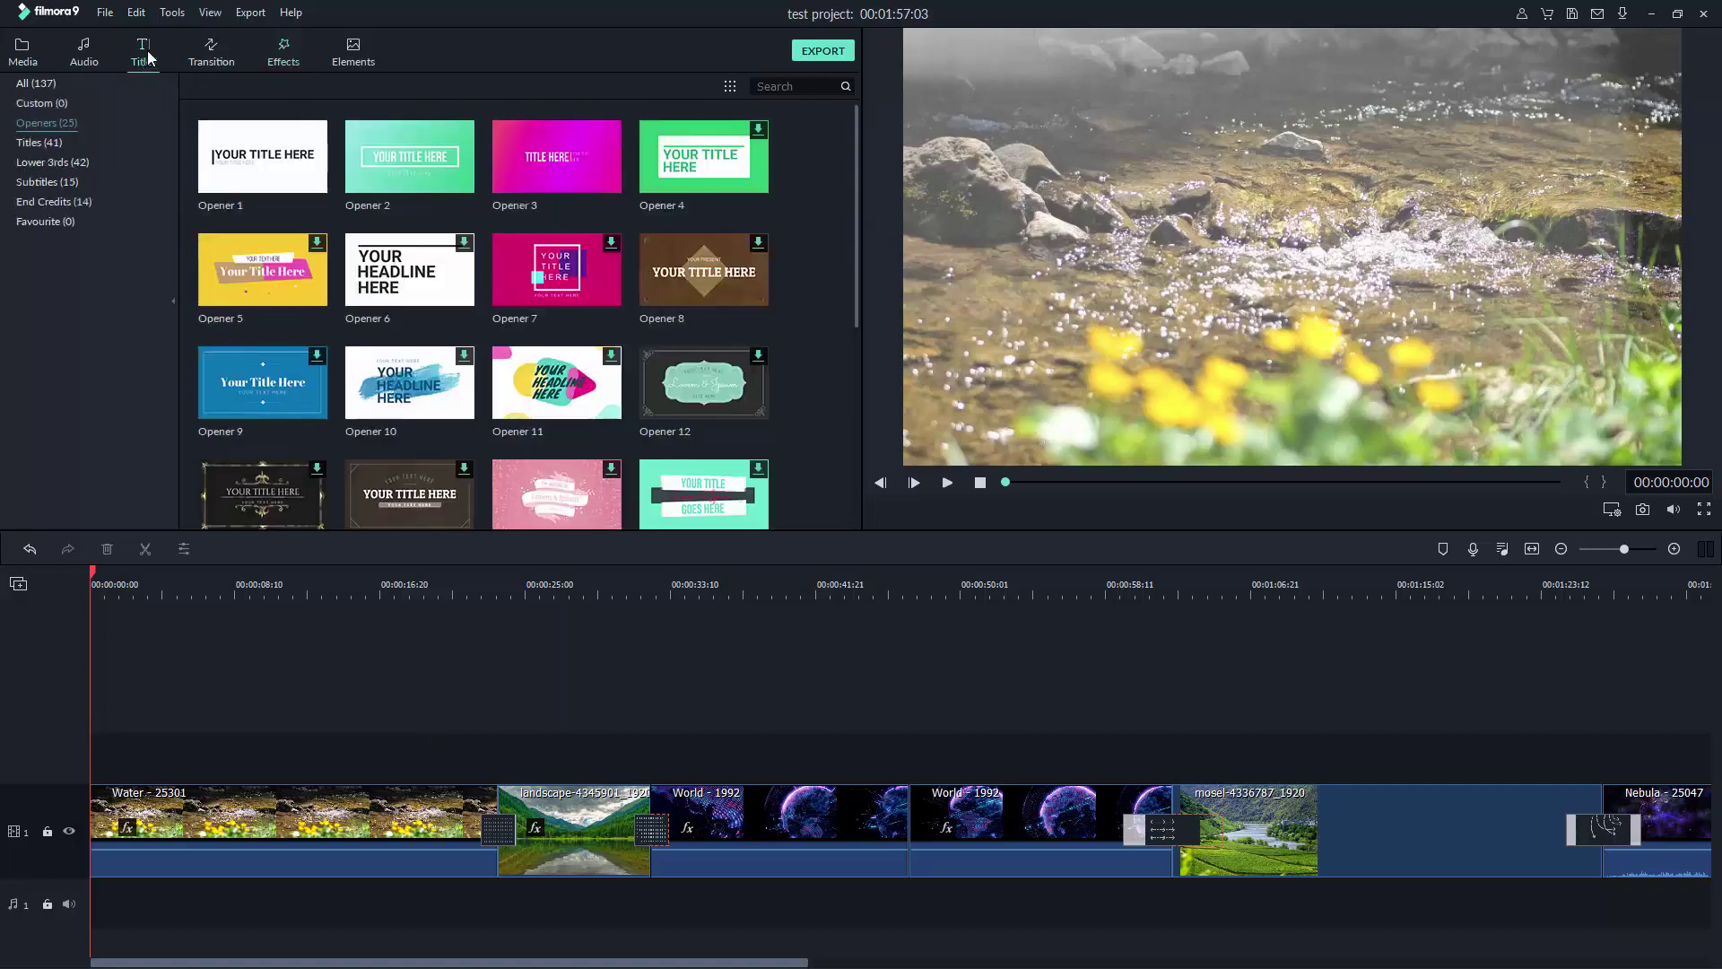
scroll(416, 186, down, 3)
scroll(466, 308, up, 3)
scroll(359, 269, down, 3)
scroll(292, 195, up, 3)
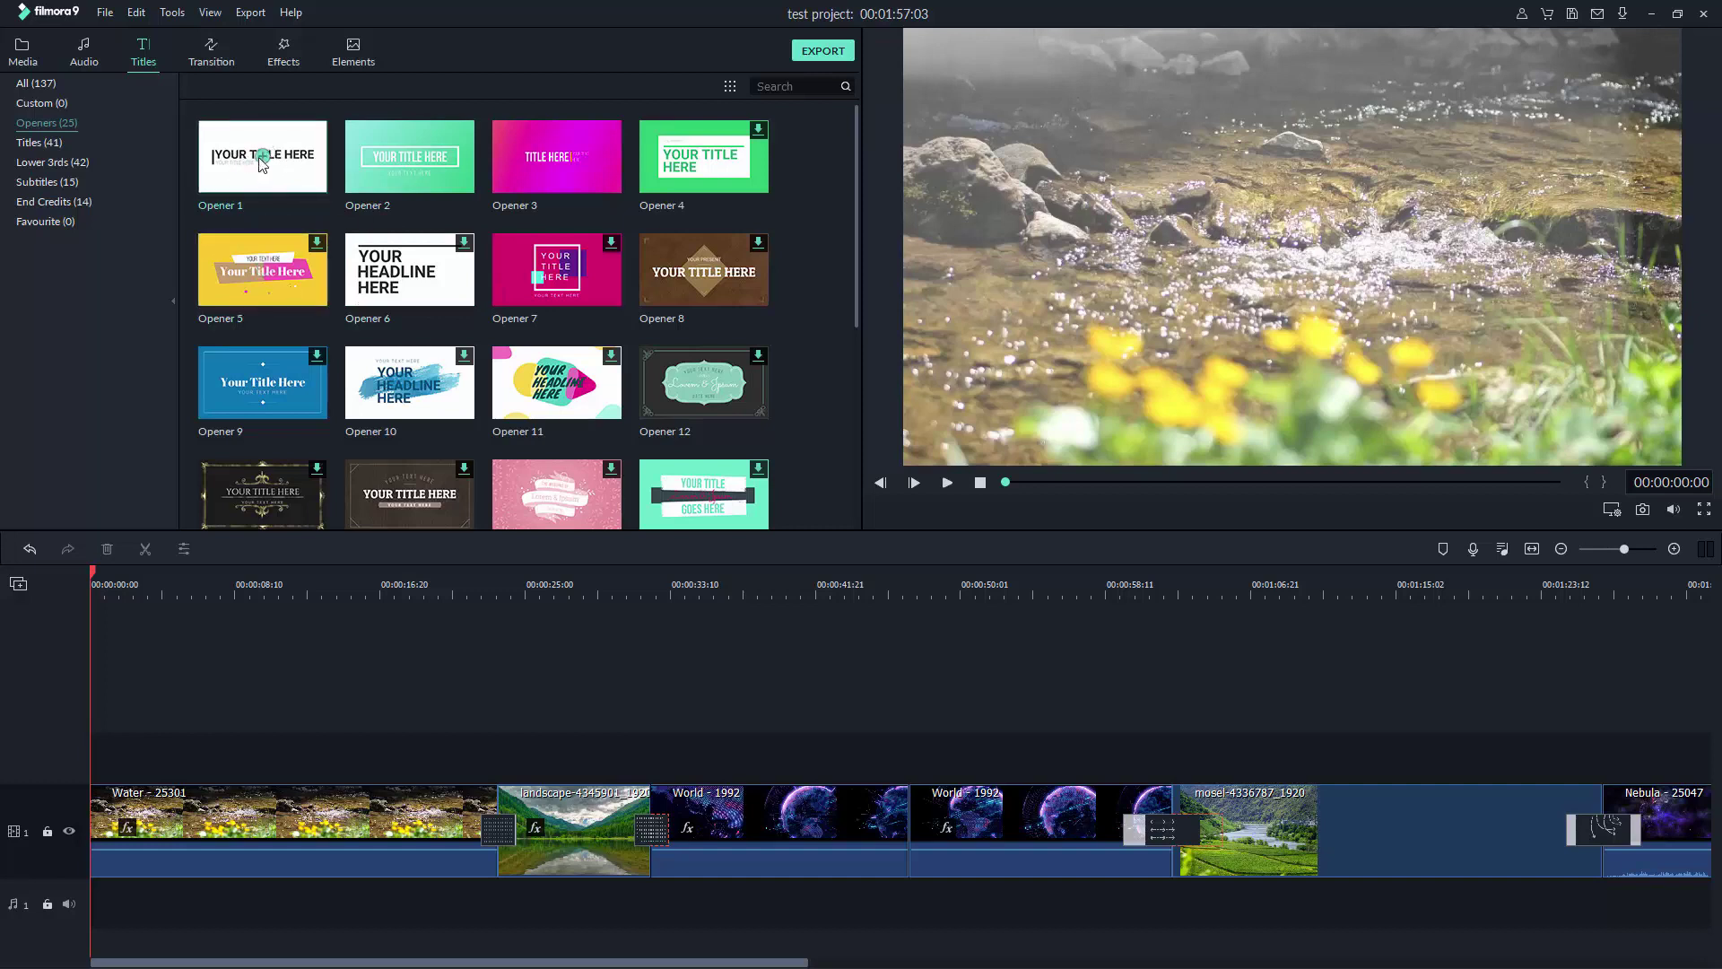
click(314, 250)
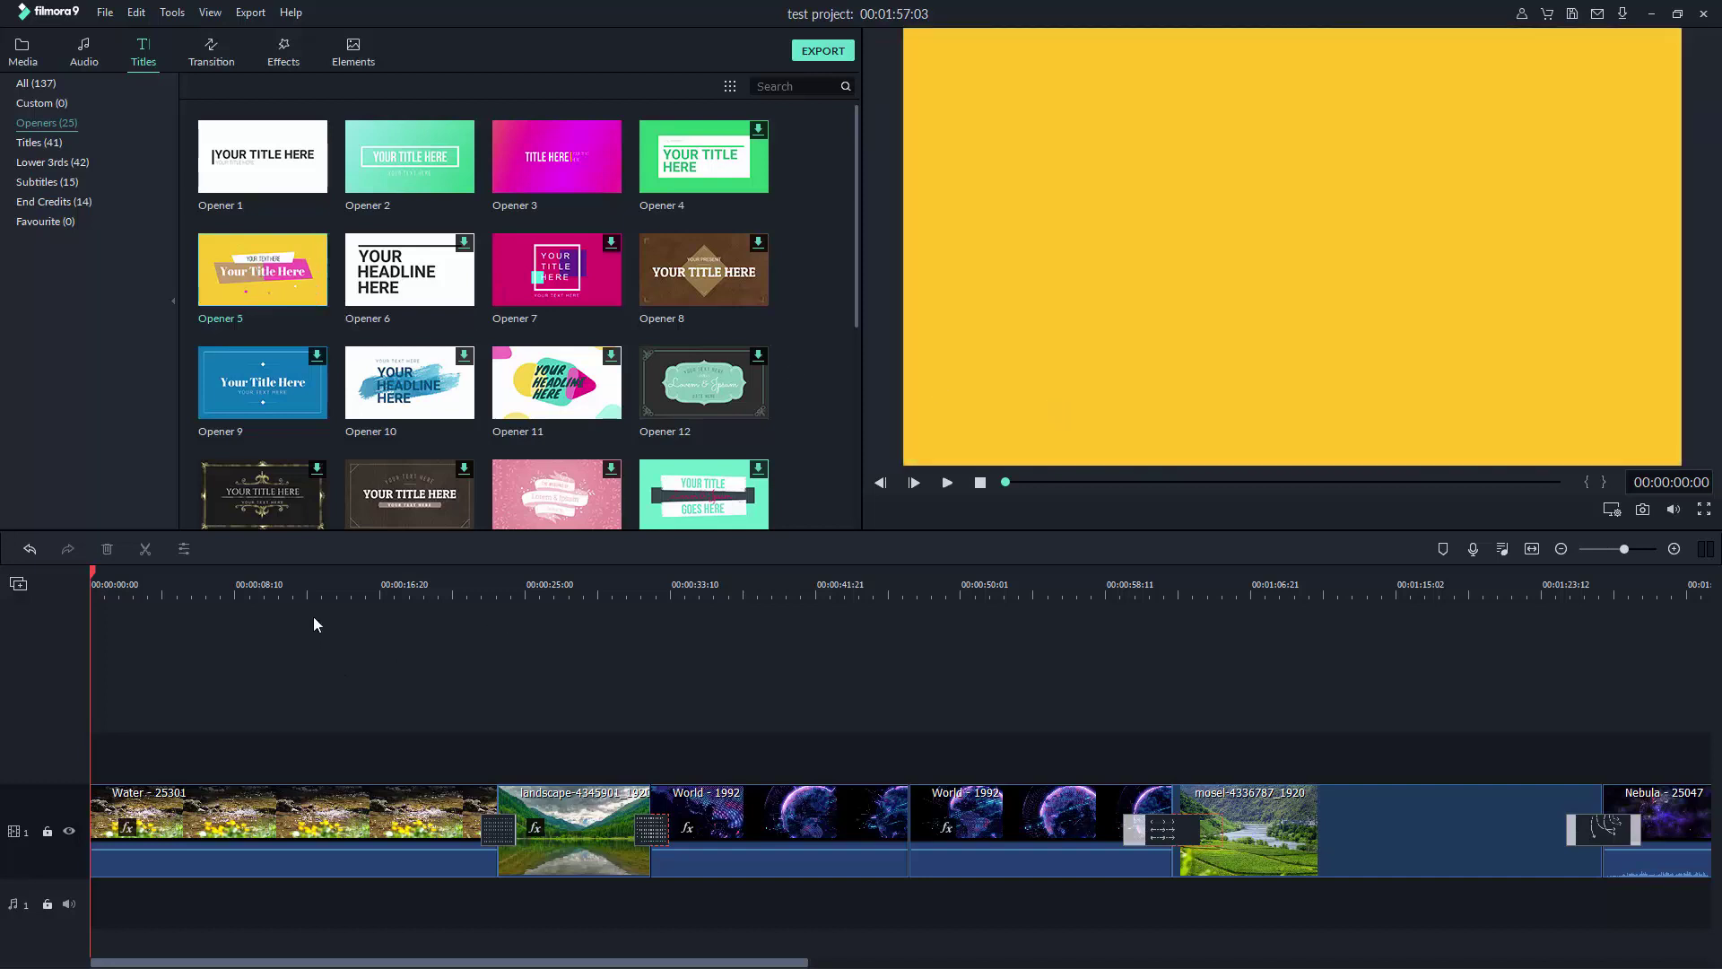
mouse_move(270, 273)
drag(276, 251, 88, 741)
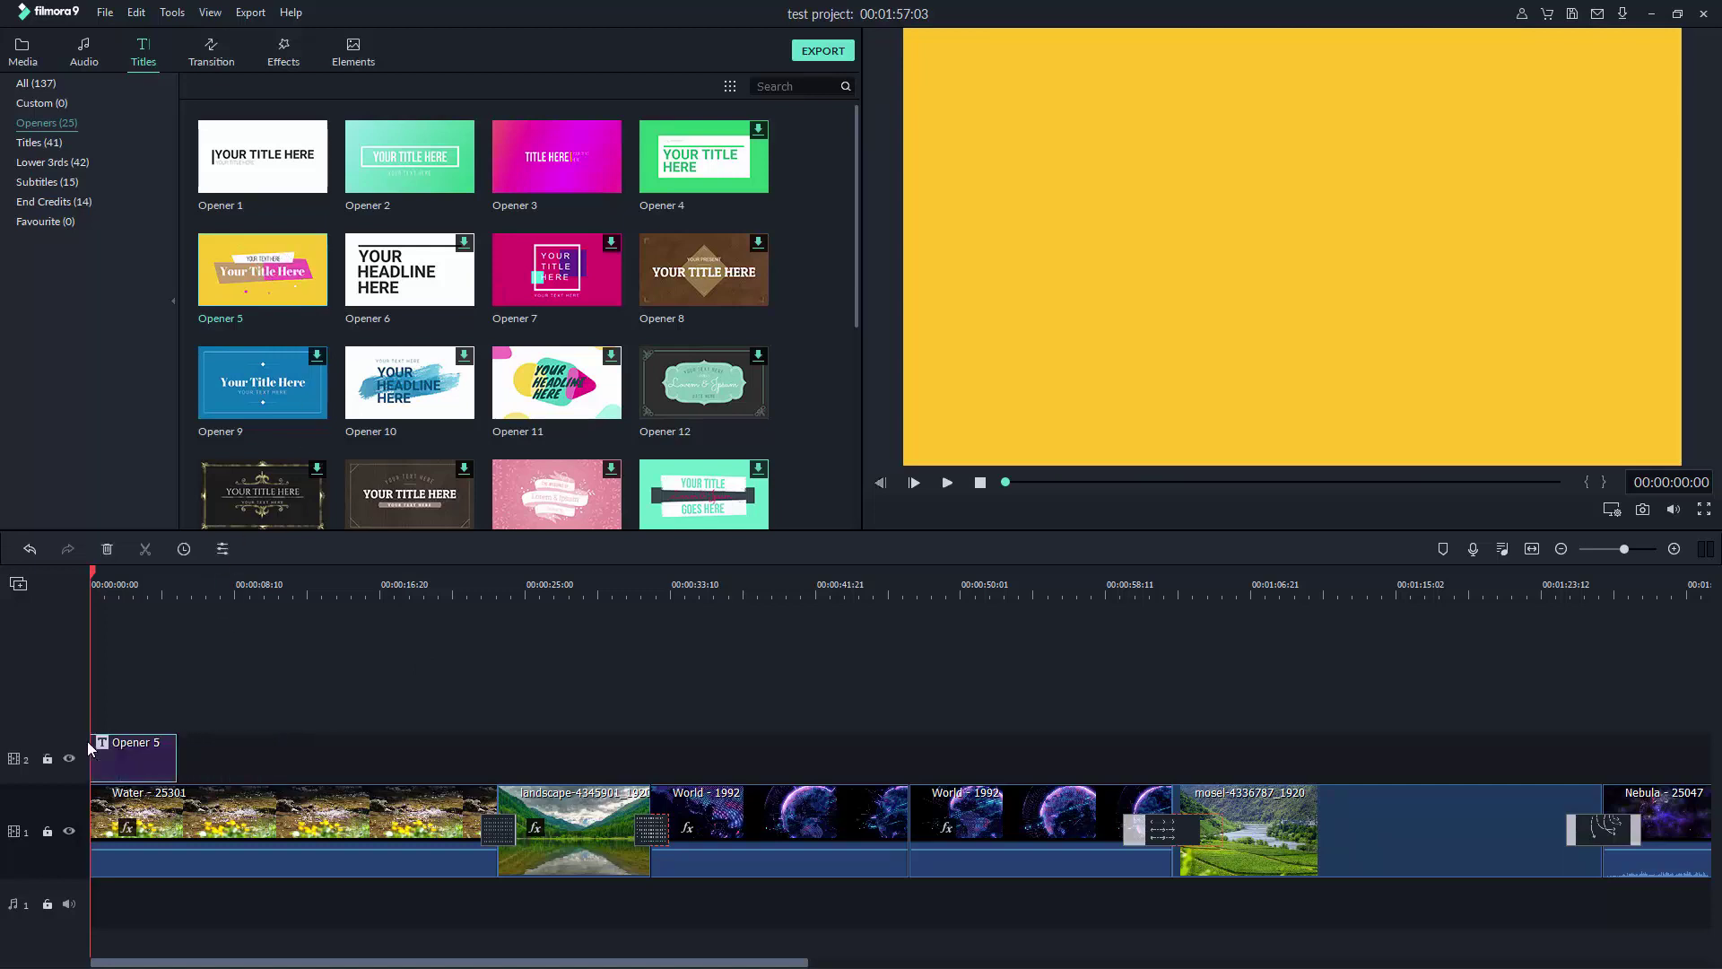
- Play back the Opener 5 title and park the playhead at 00:00:02:06, within the title
click(950, 483)
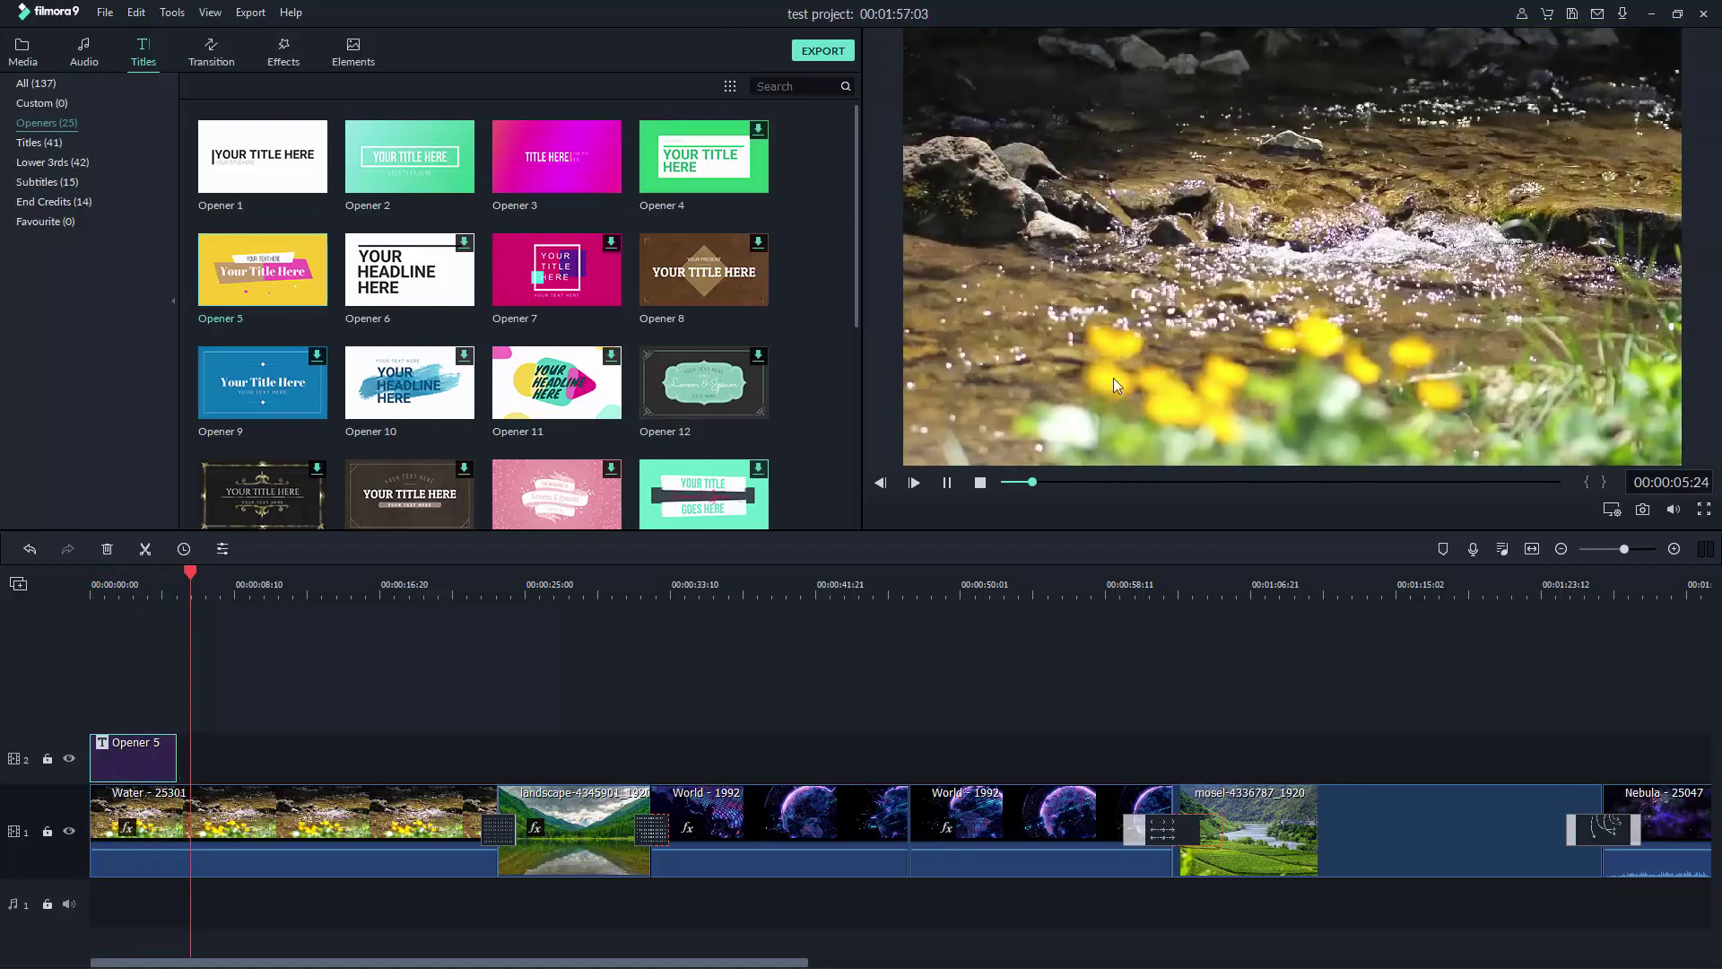
click(980, 482)
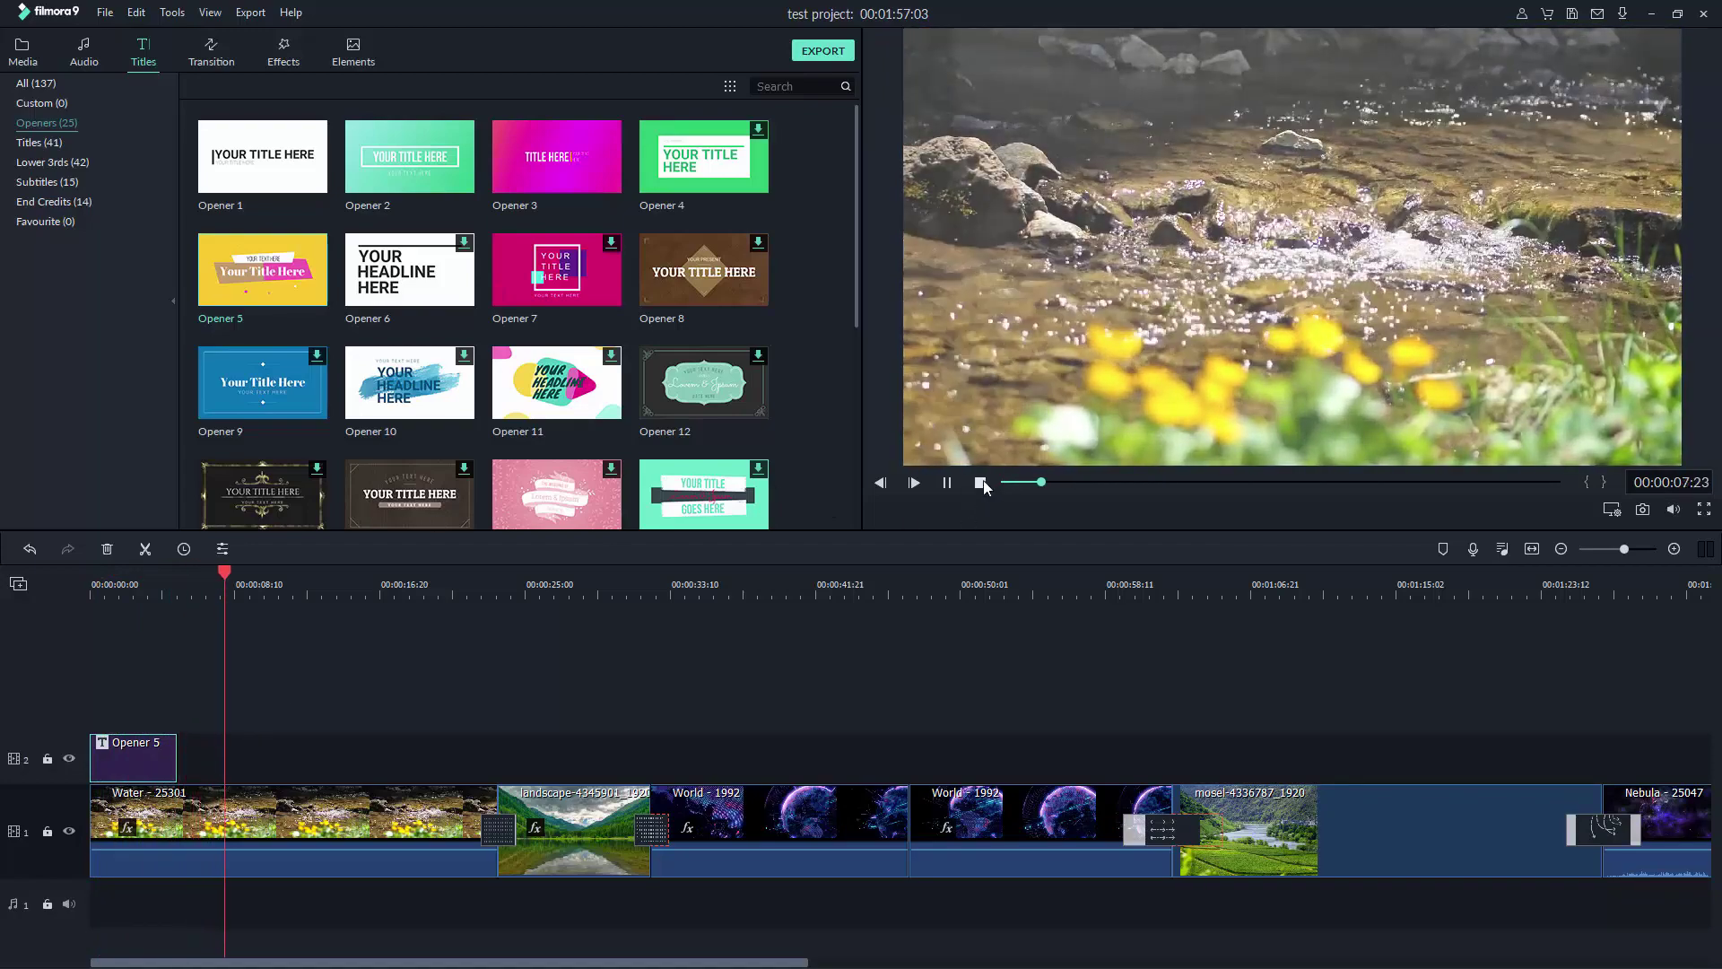
click(128, 597)
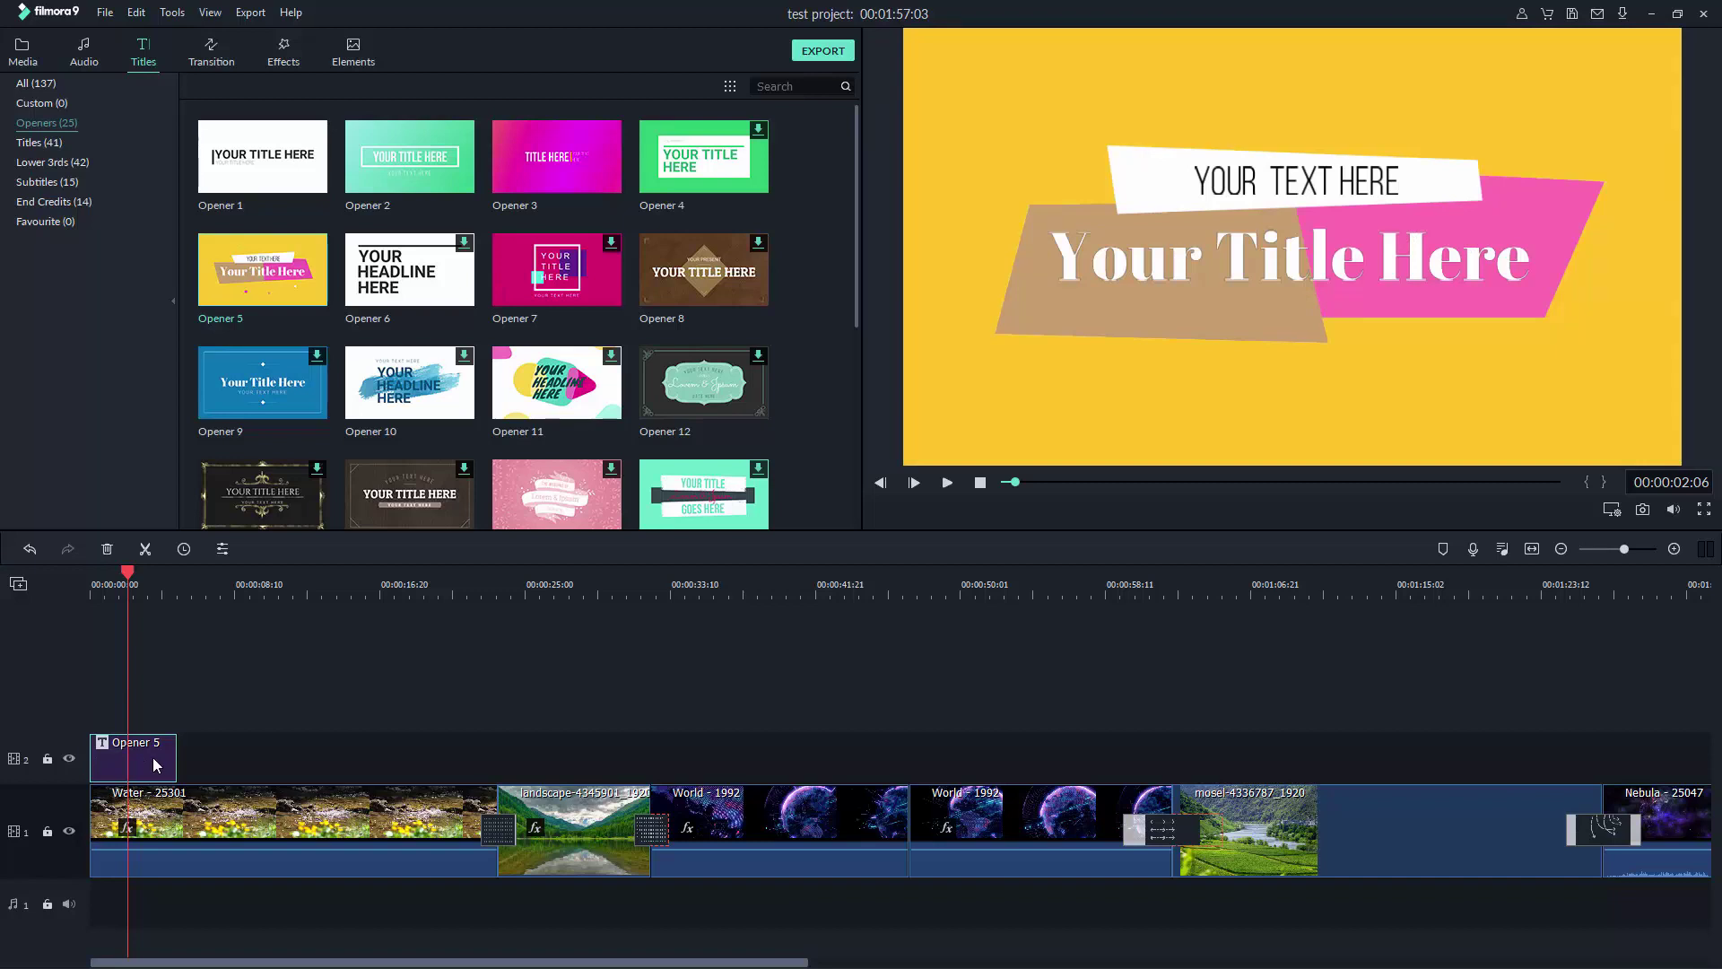
- Open the Opener 5 title for editing and replace the main line "Your Title Here" with "Different"
double_click(153, 758)
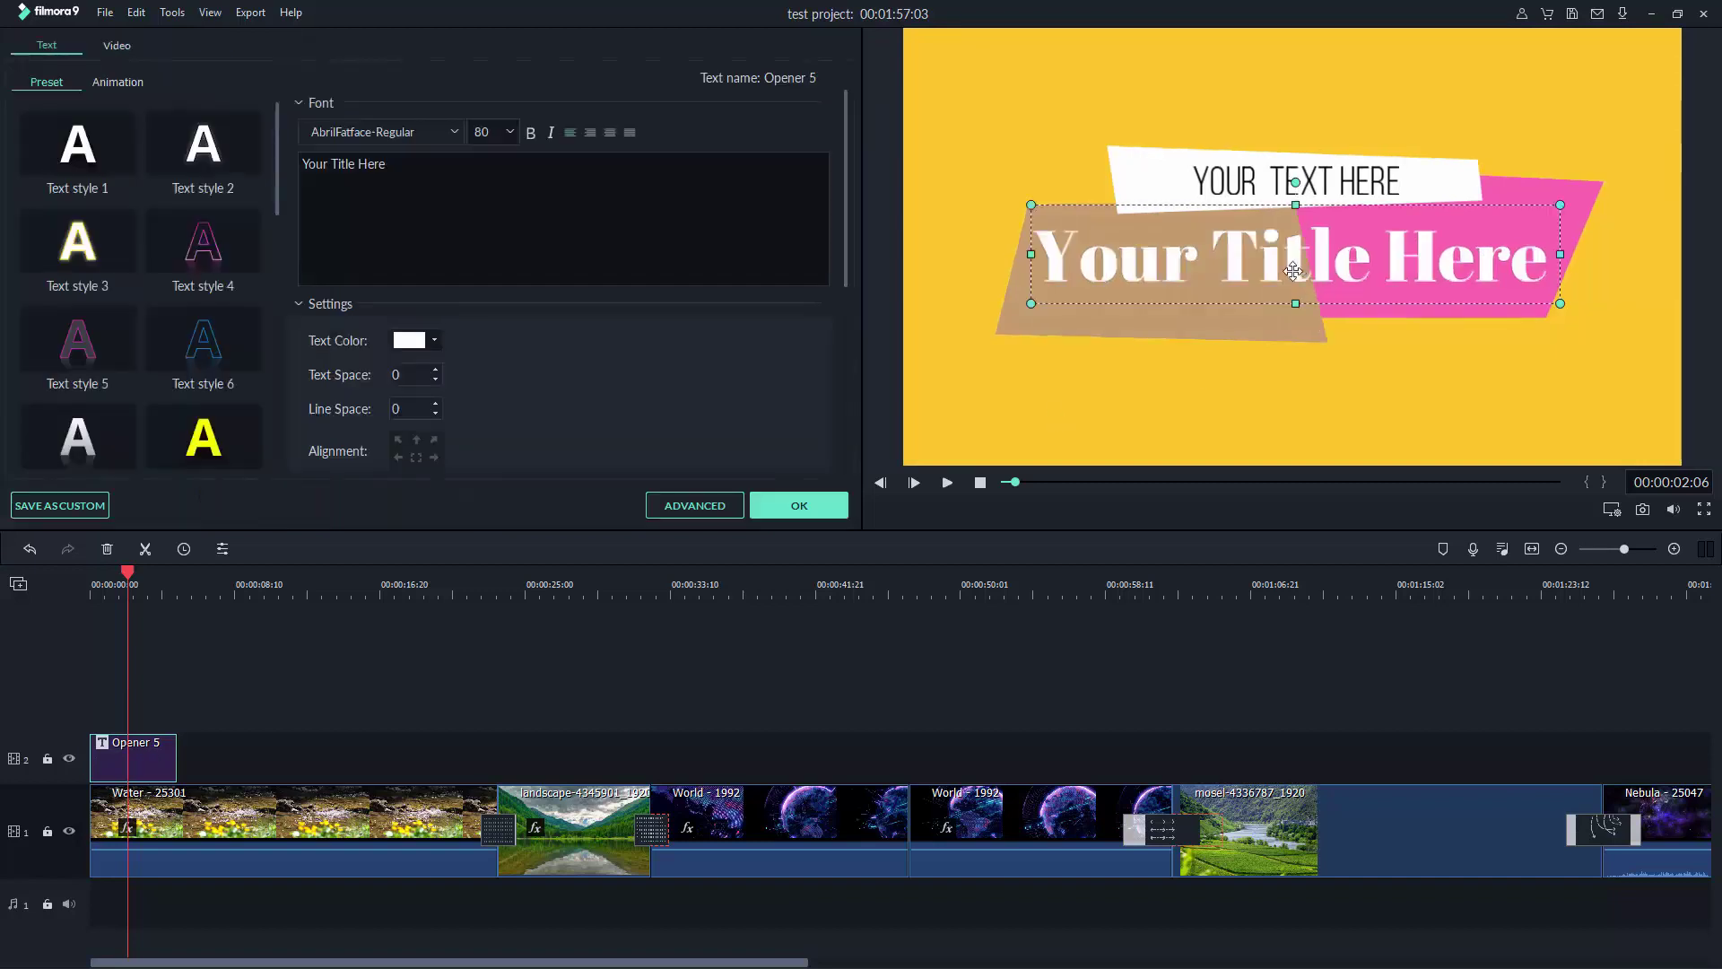
double_click(1130, 257)
drag(1060, 257, 1588, 270)
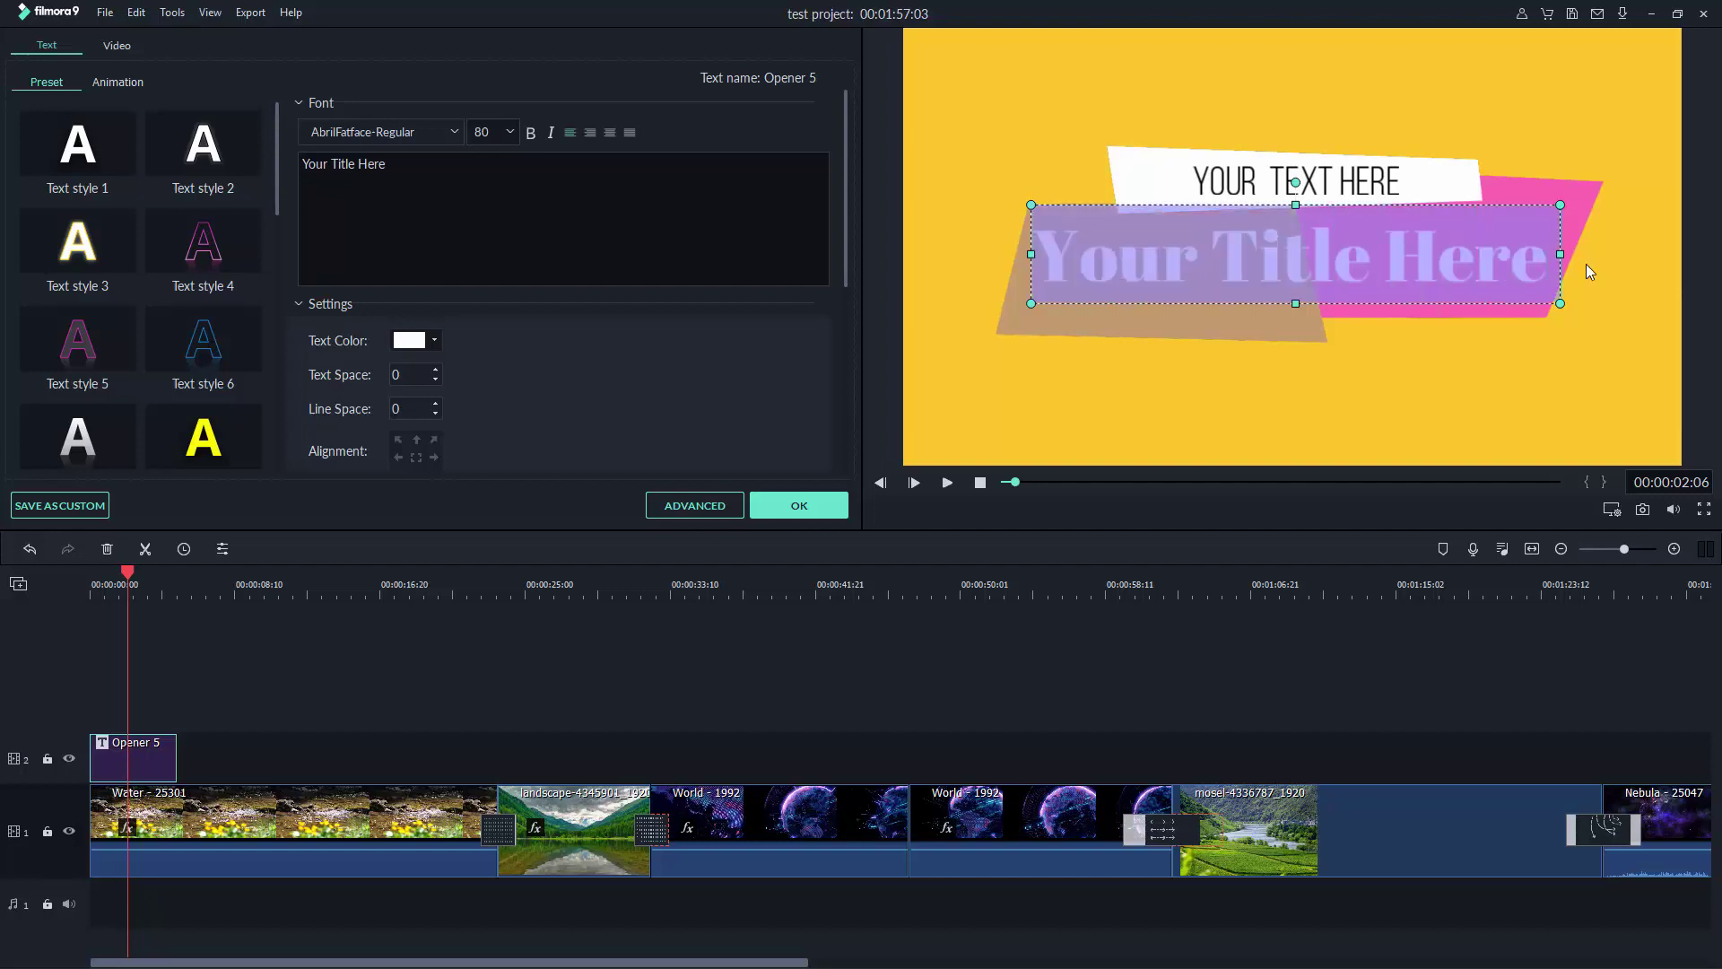
text(D)
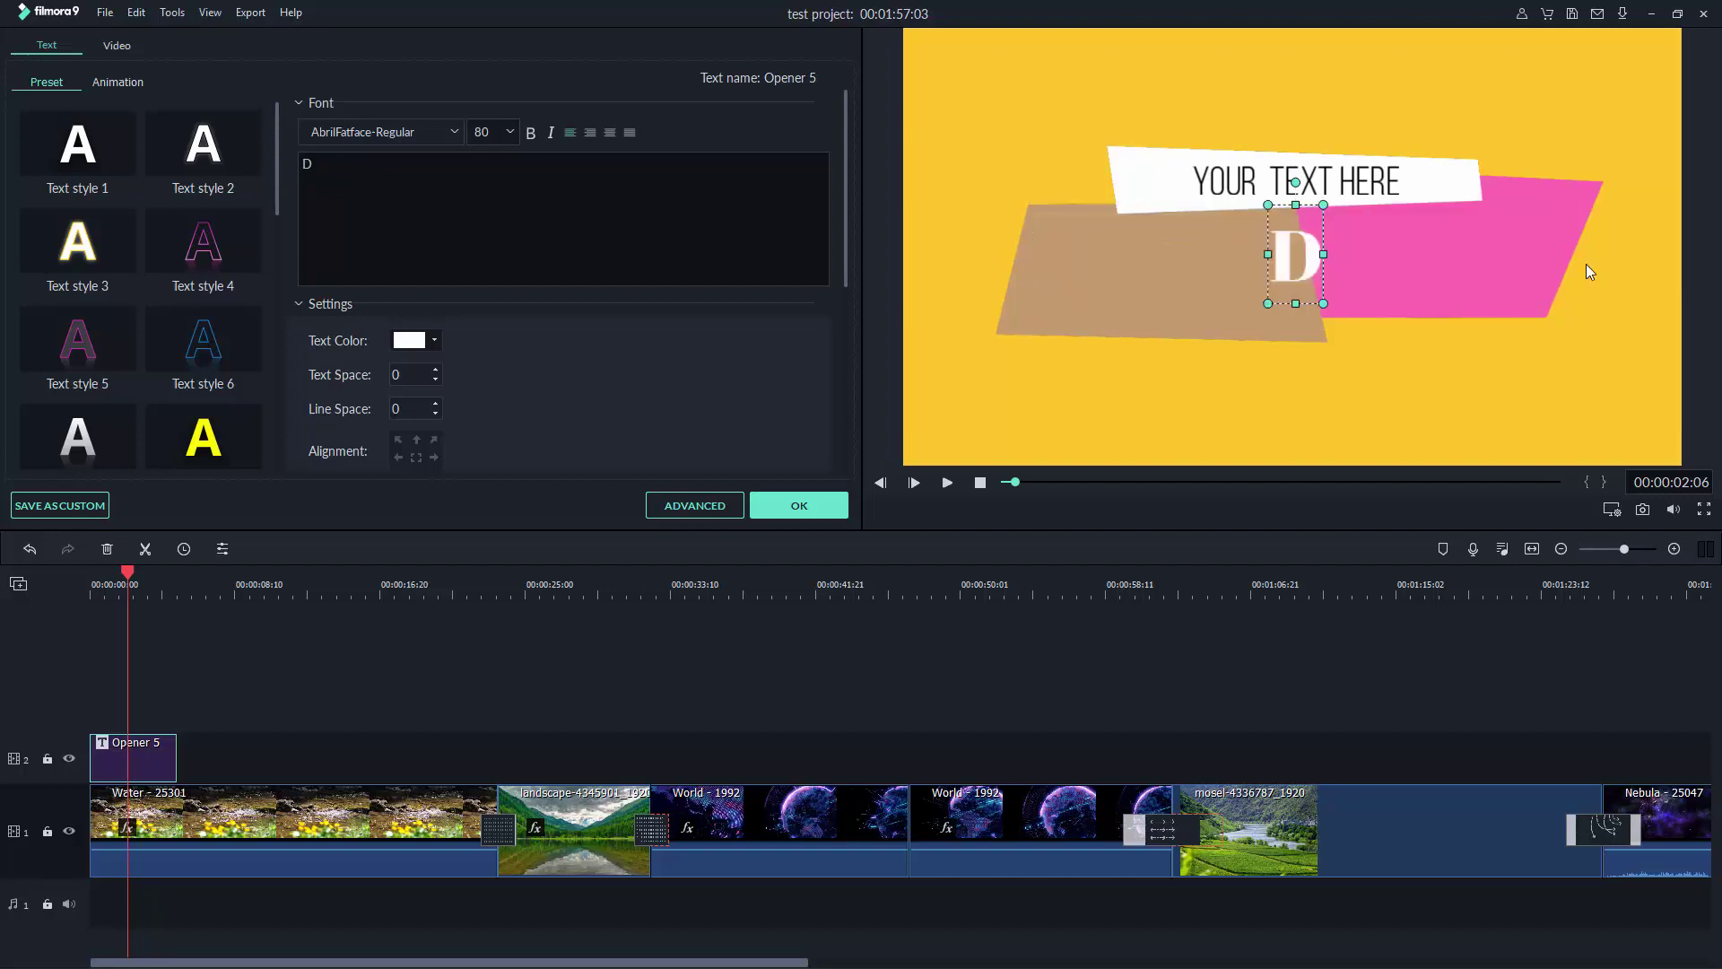
text(iffere)
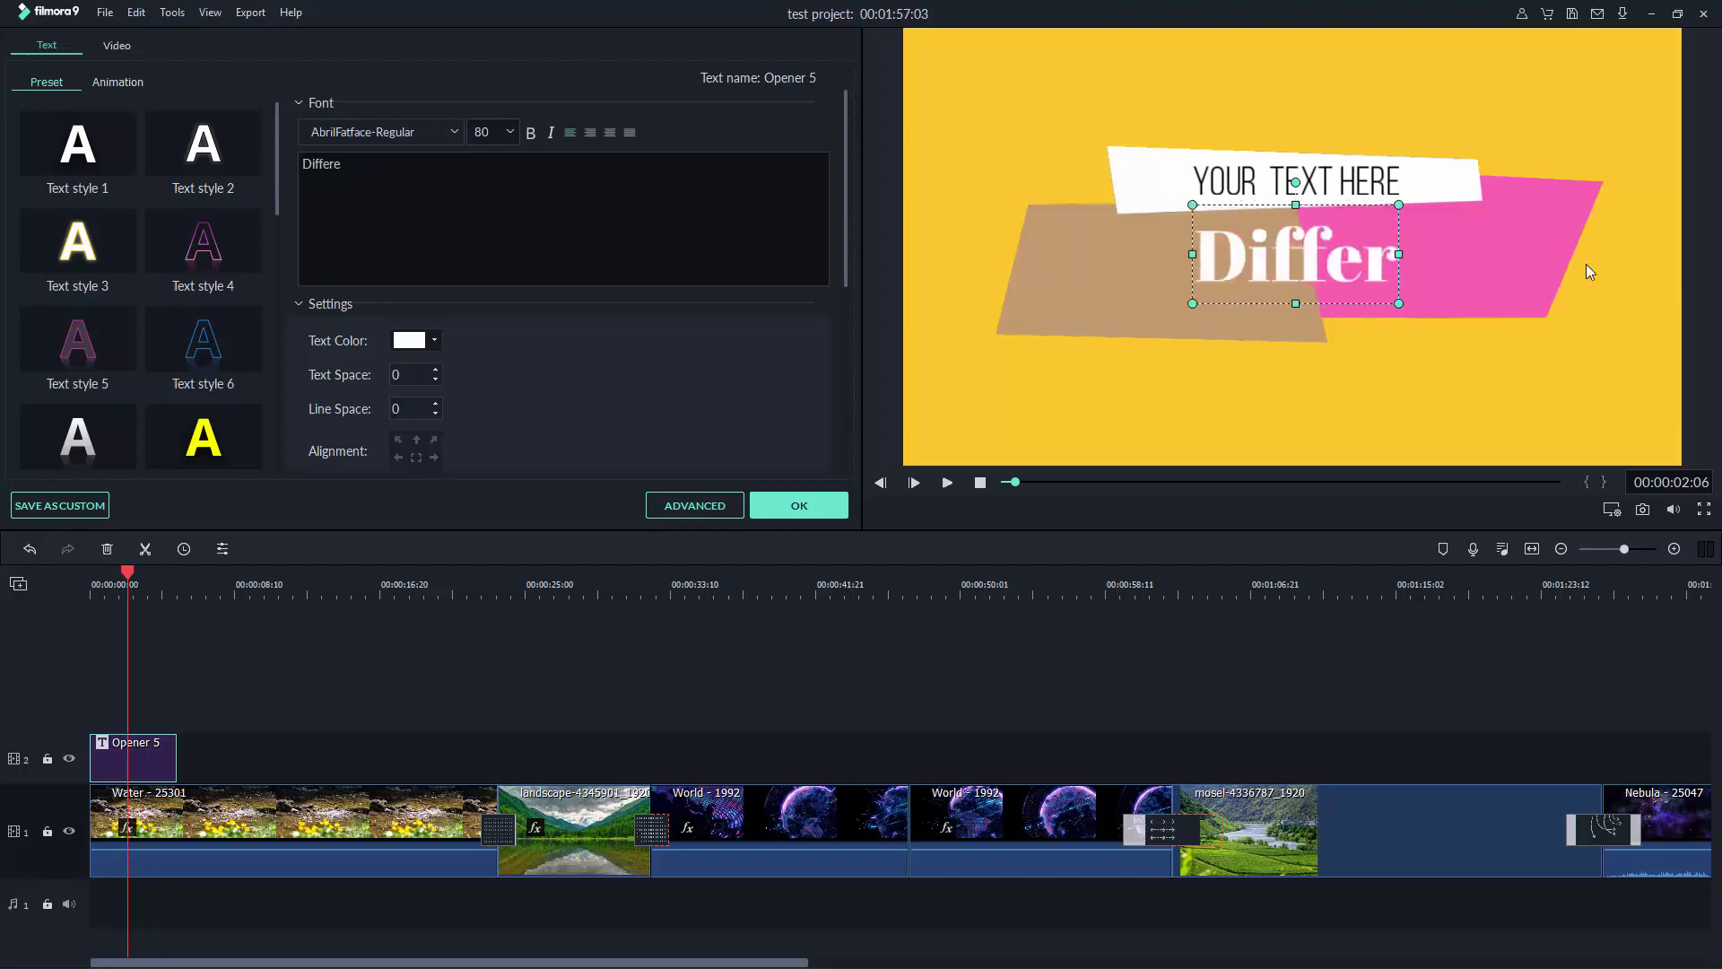
text(nt)
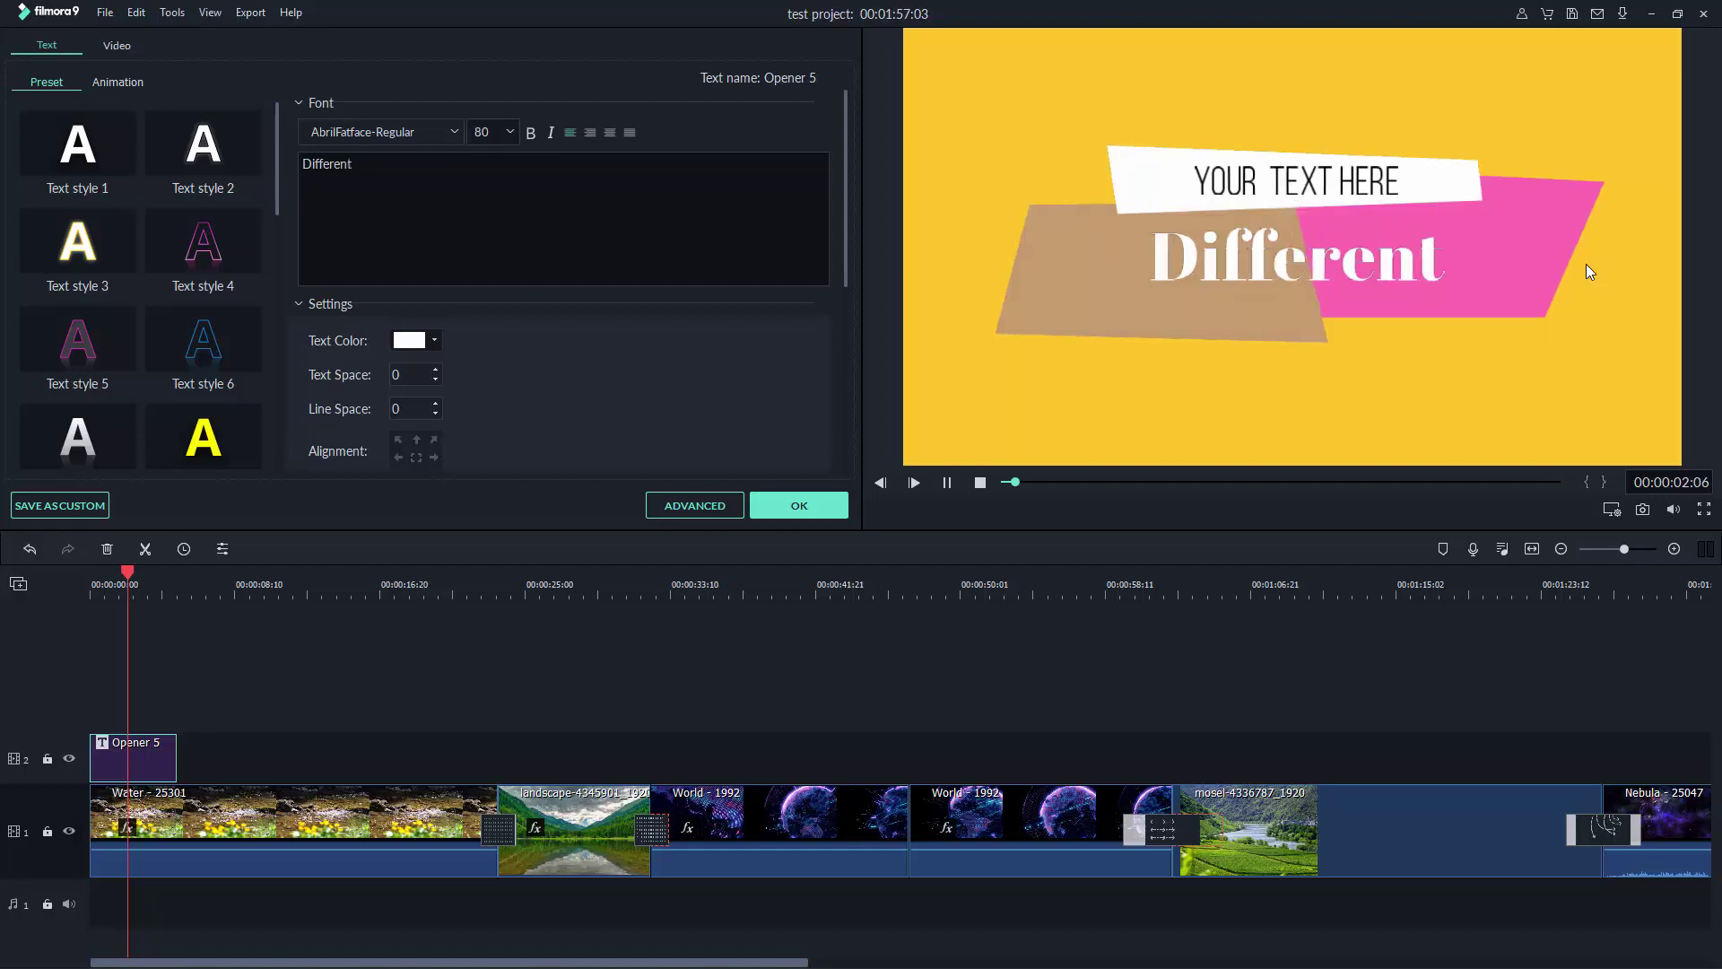
- Try to add a space and a second word after "Different" directly in the preview
text(T)
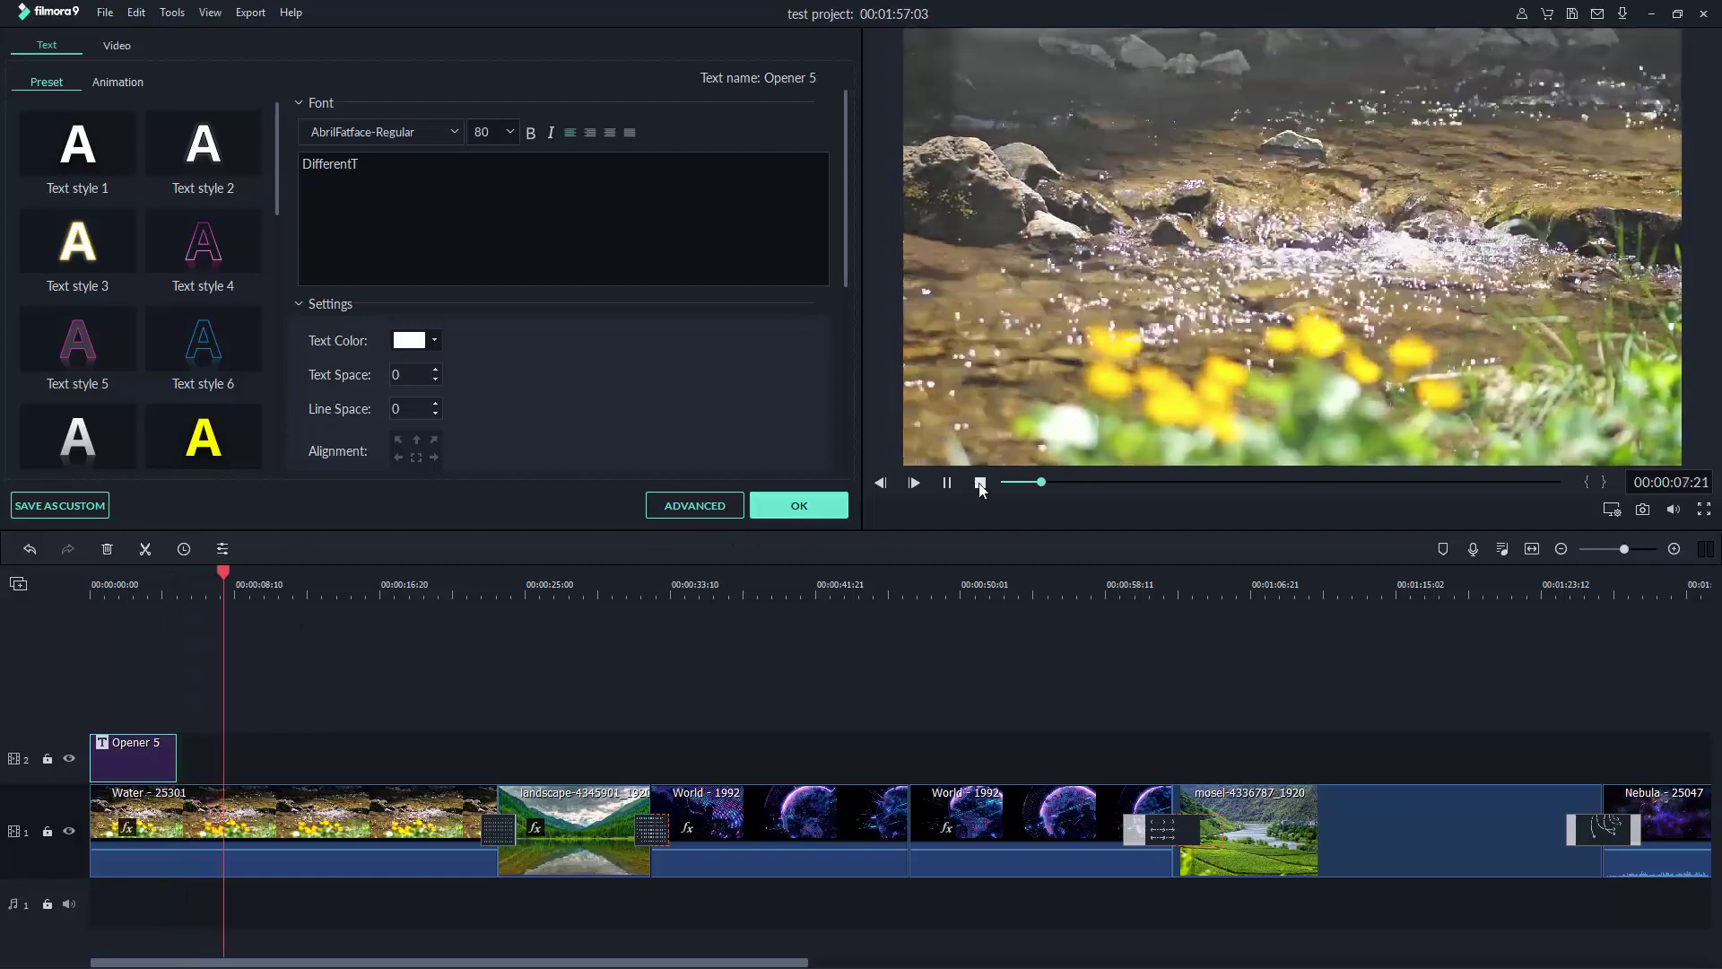
click(980, 484)
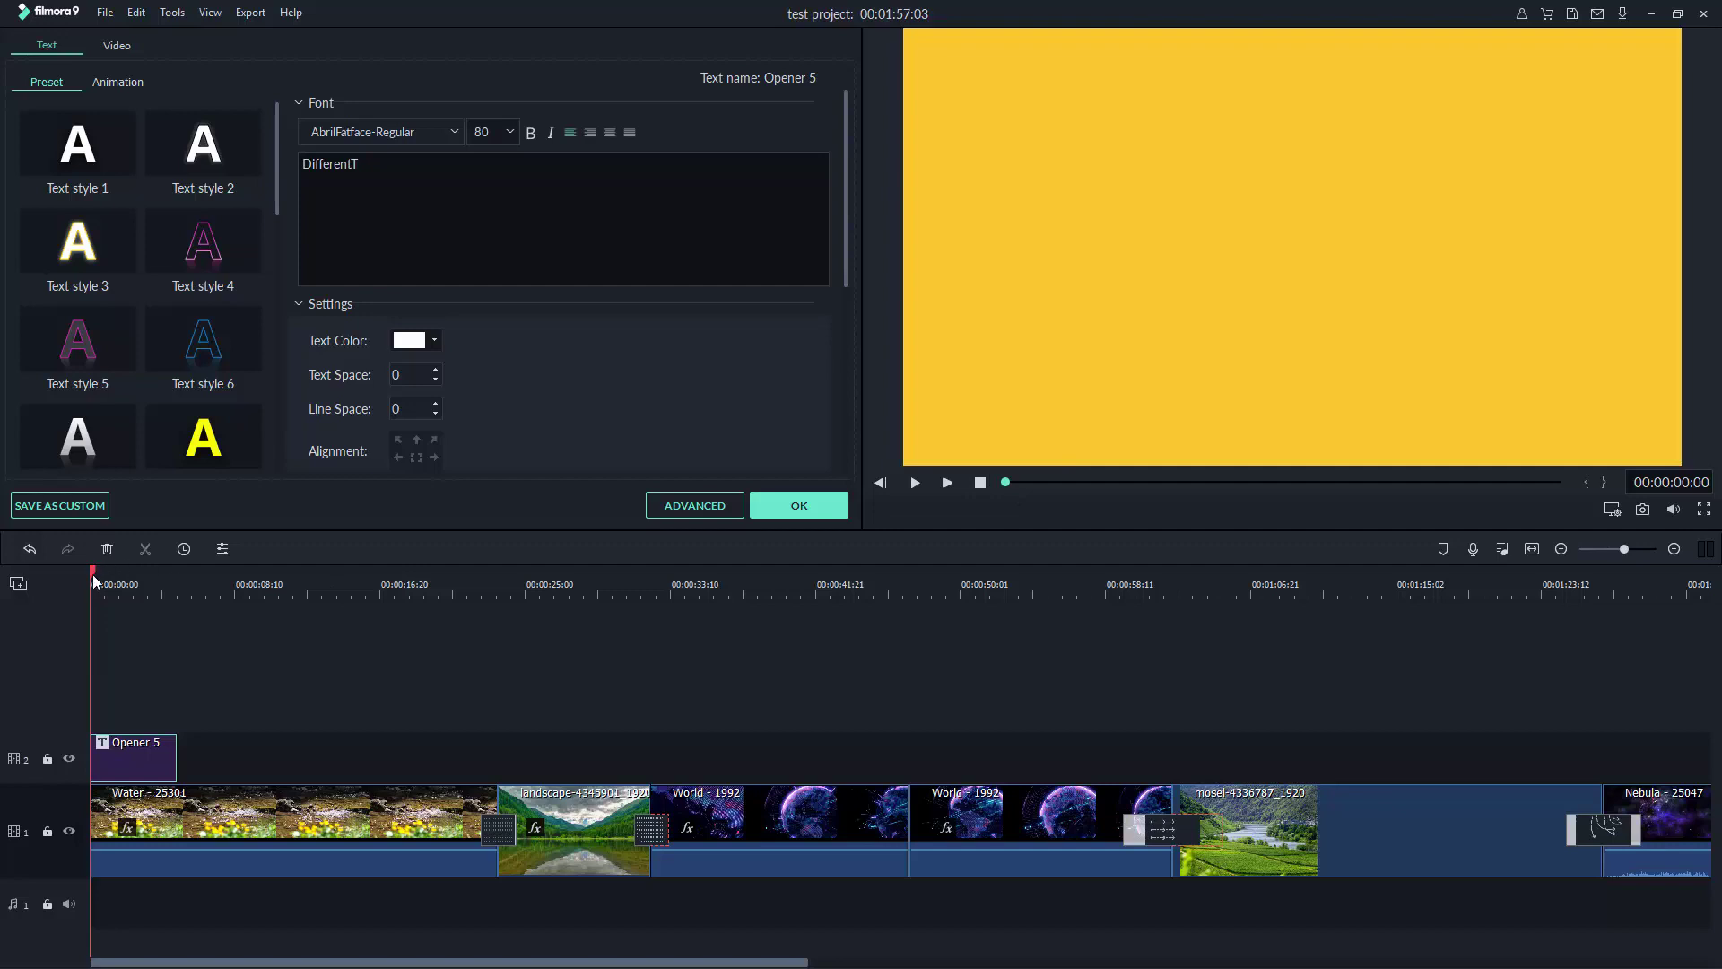
drag(95, 582, 117, 581)
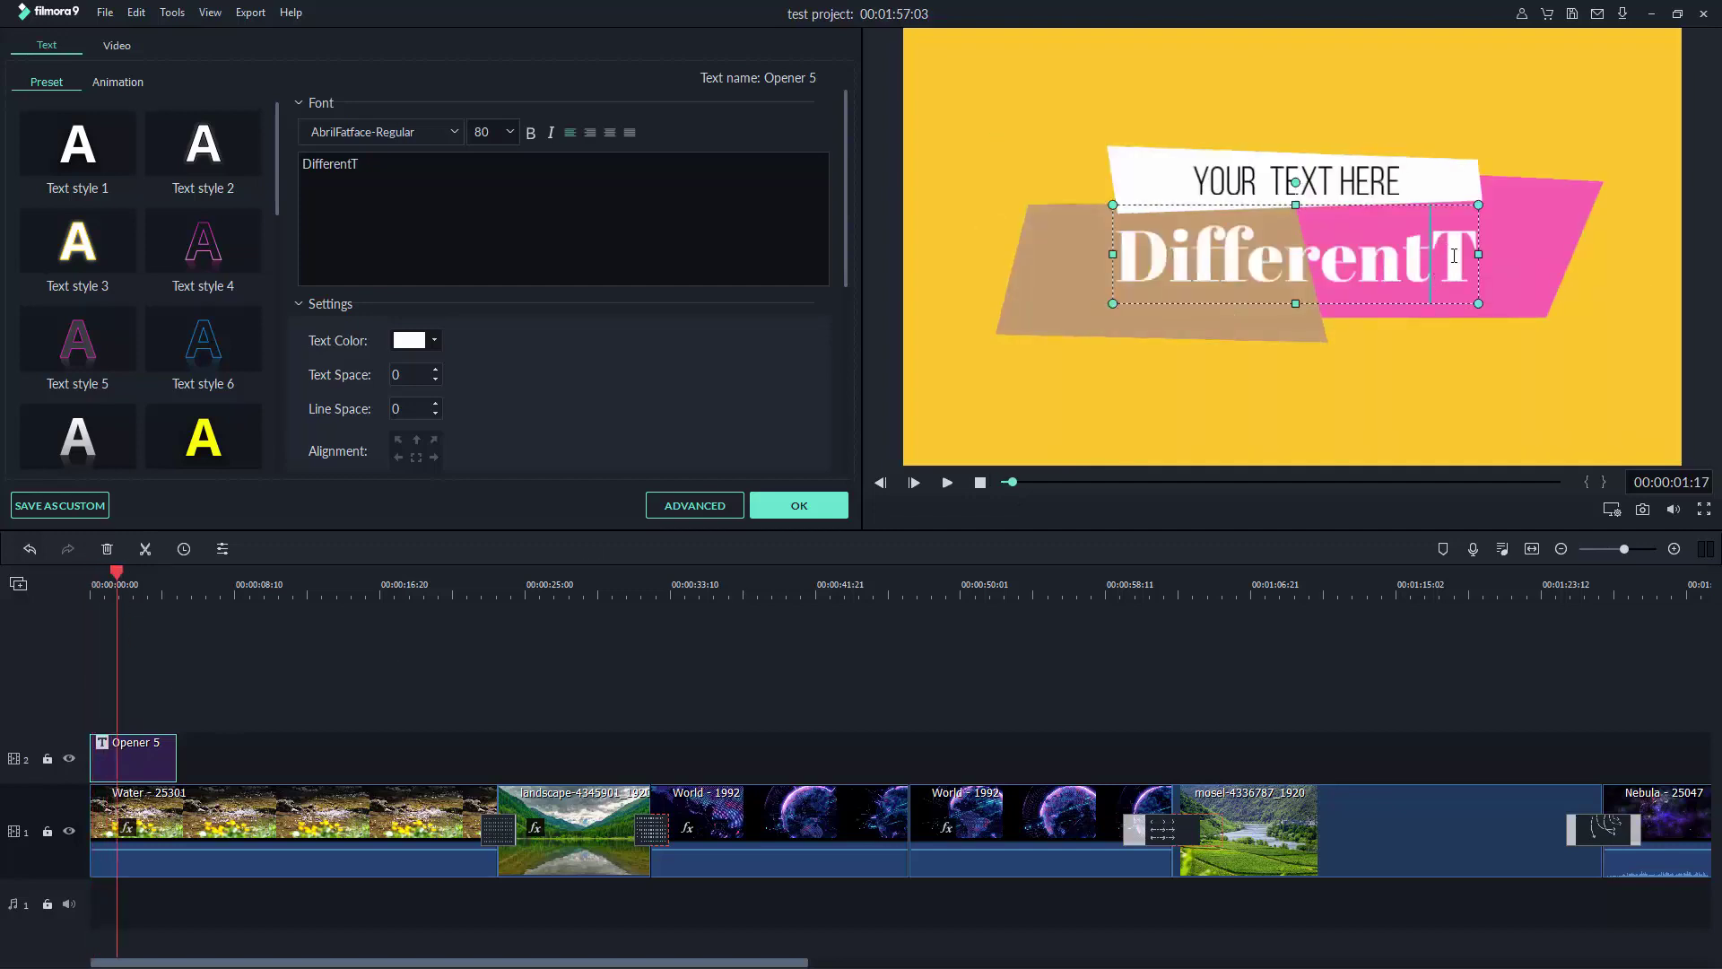
key(space)
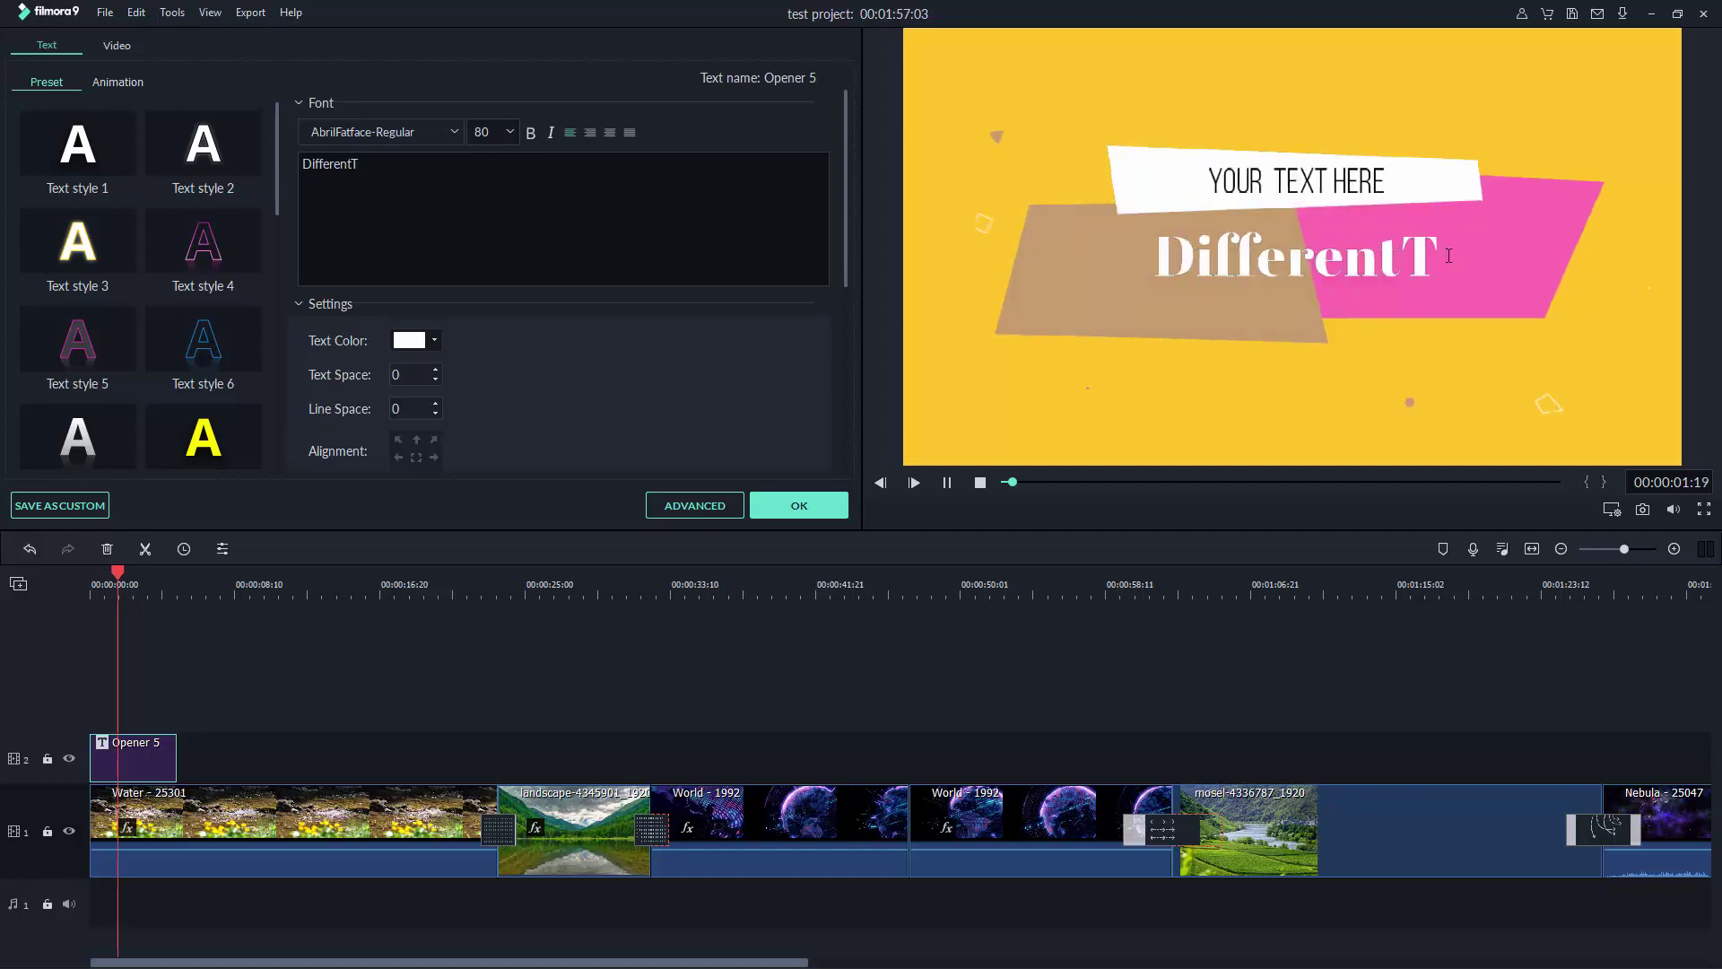
click(981, 482)
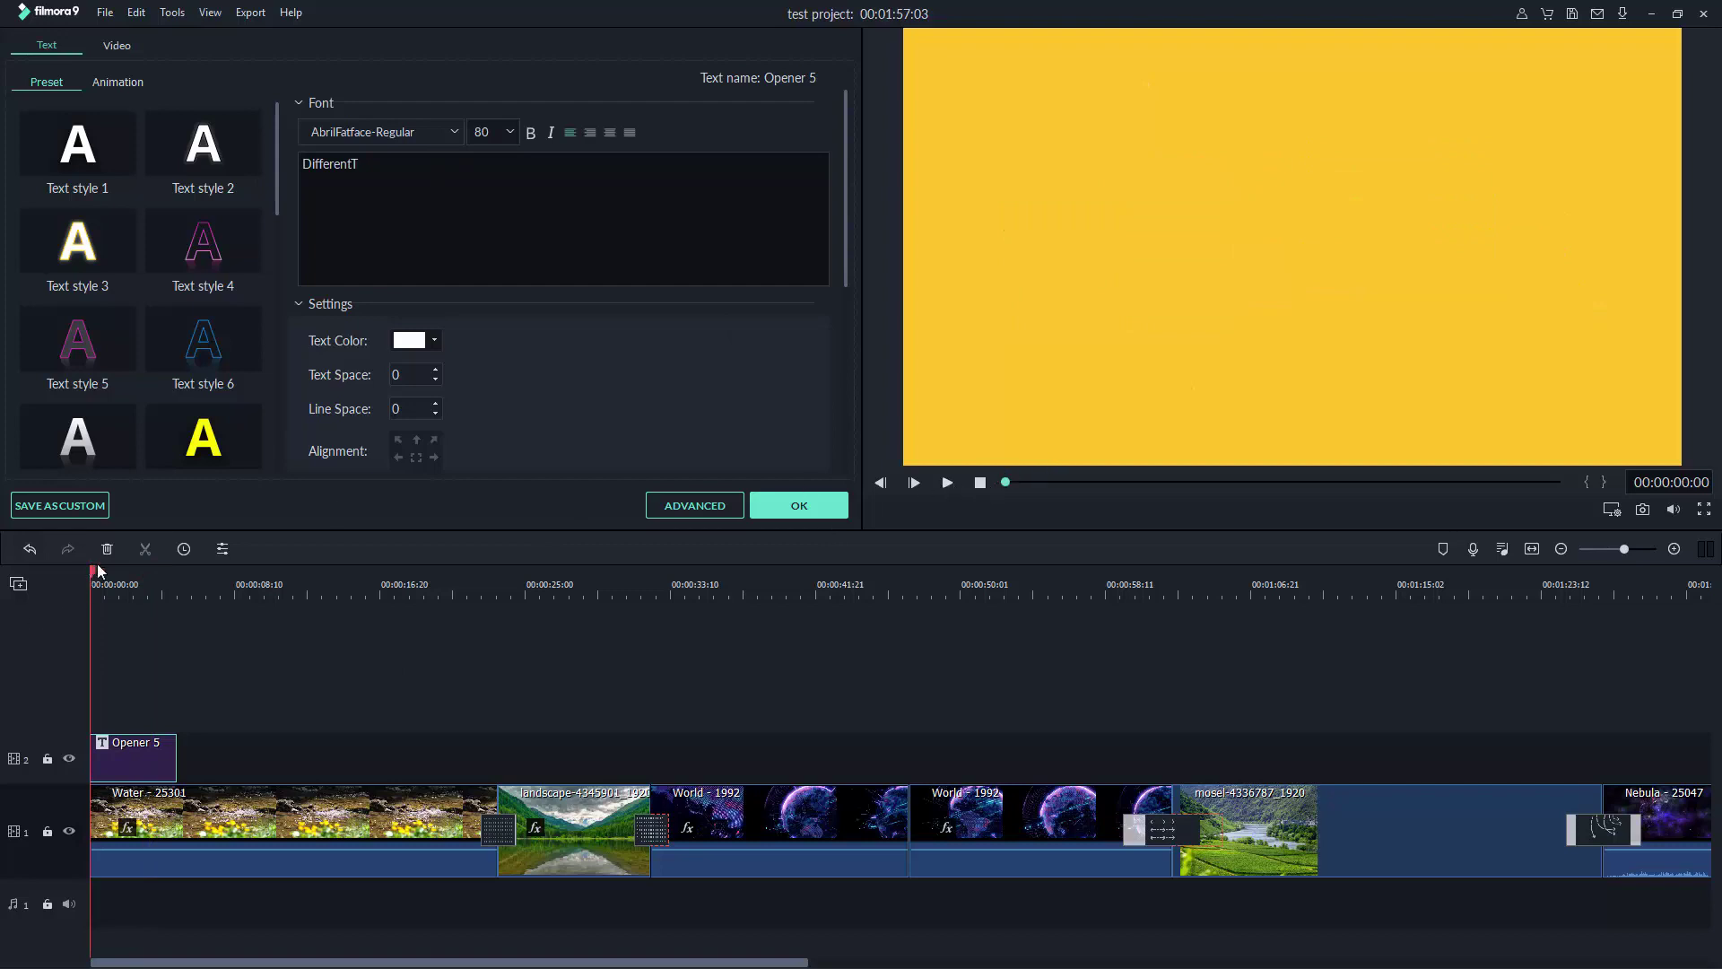
- With the playhead at 00:00:02:12, complete the main title line as "Different Text" in the text field
drag(94, 575, 131, 578)
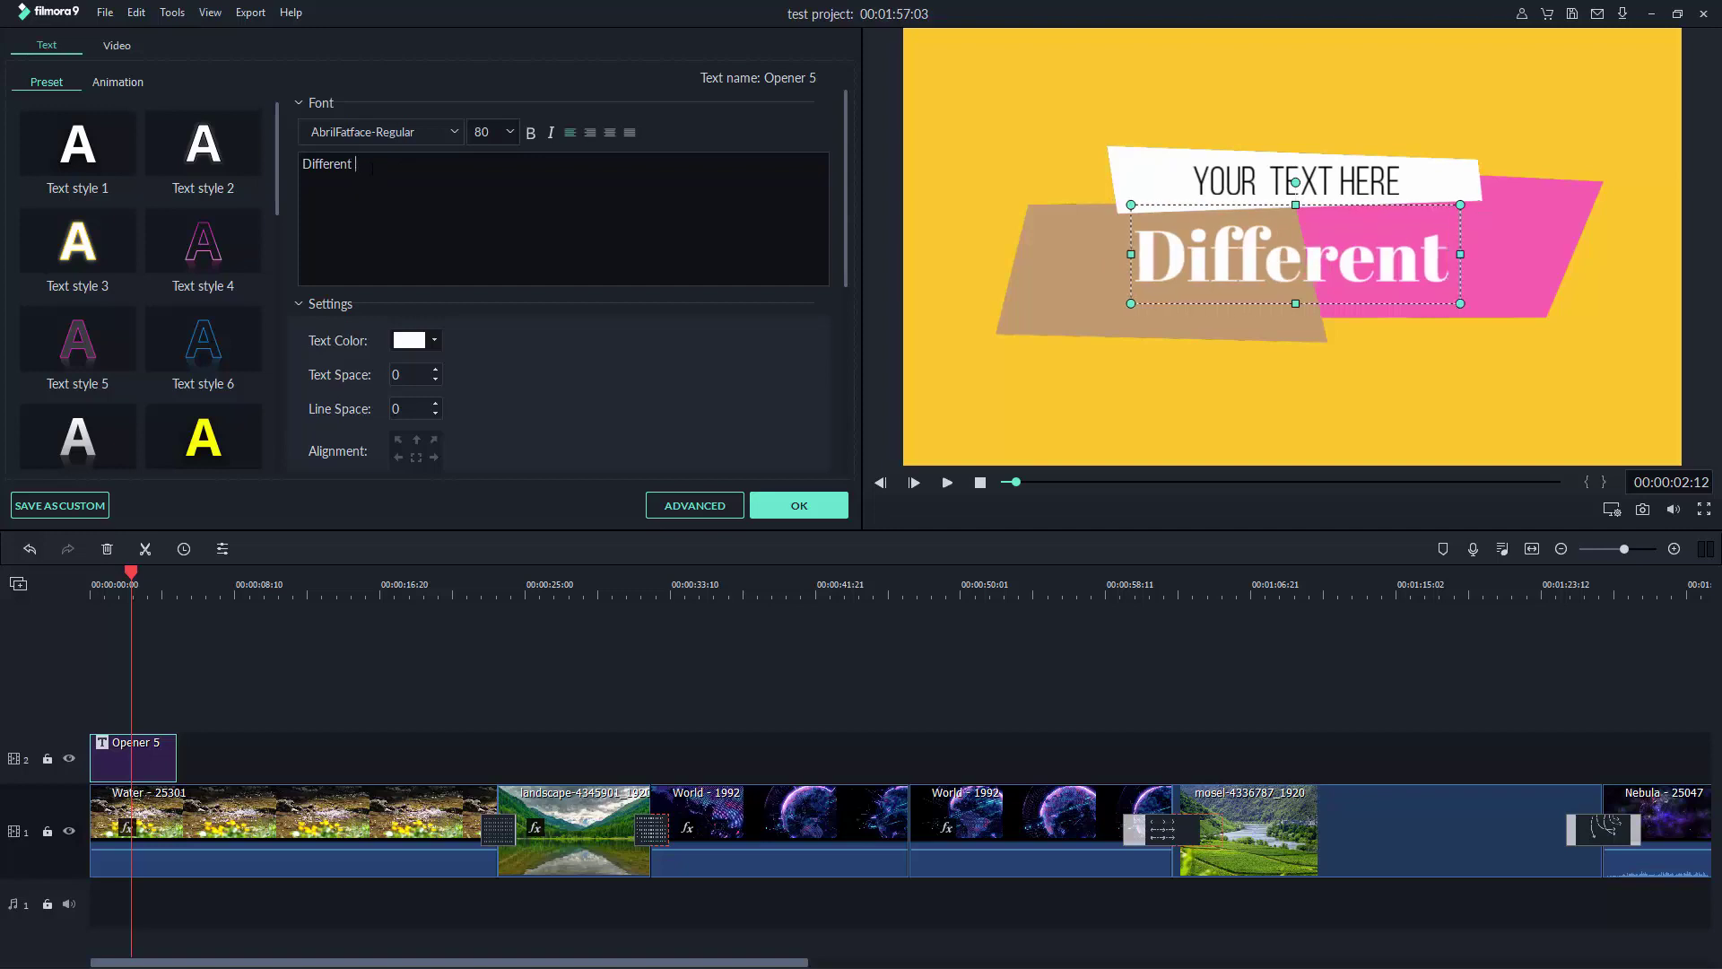
text(Te)
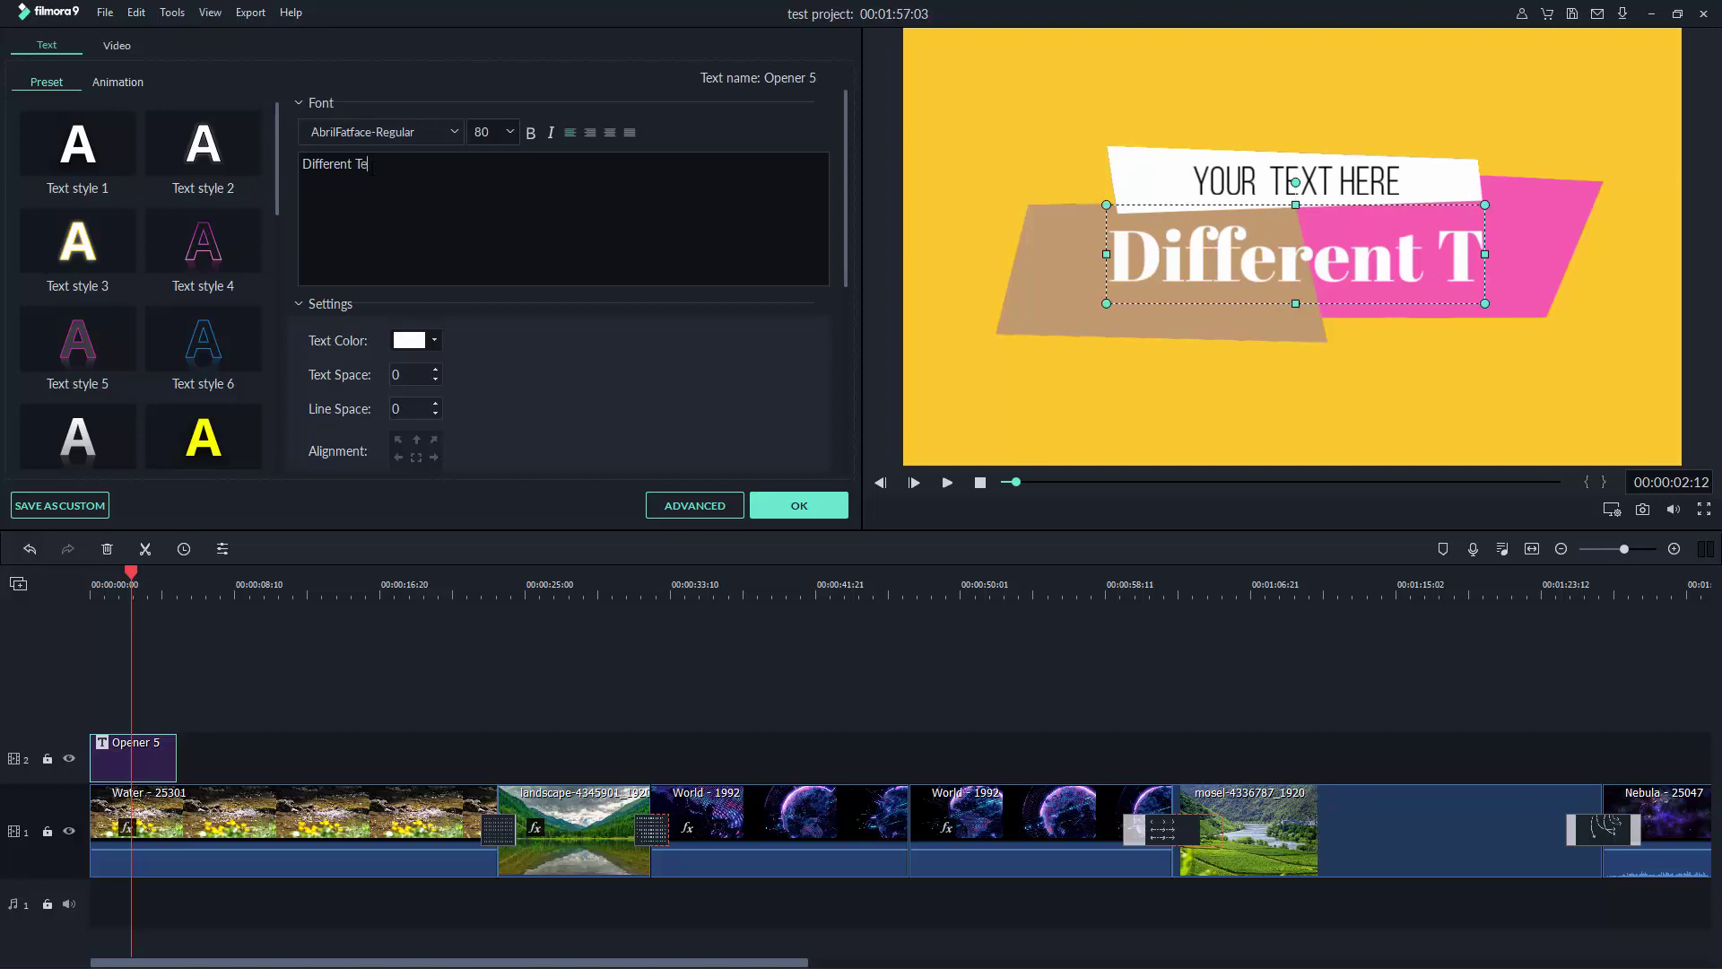
text(xt)
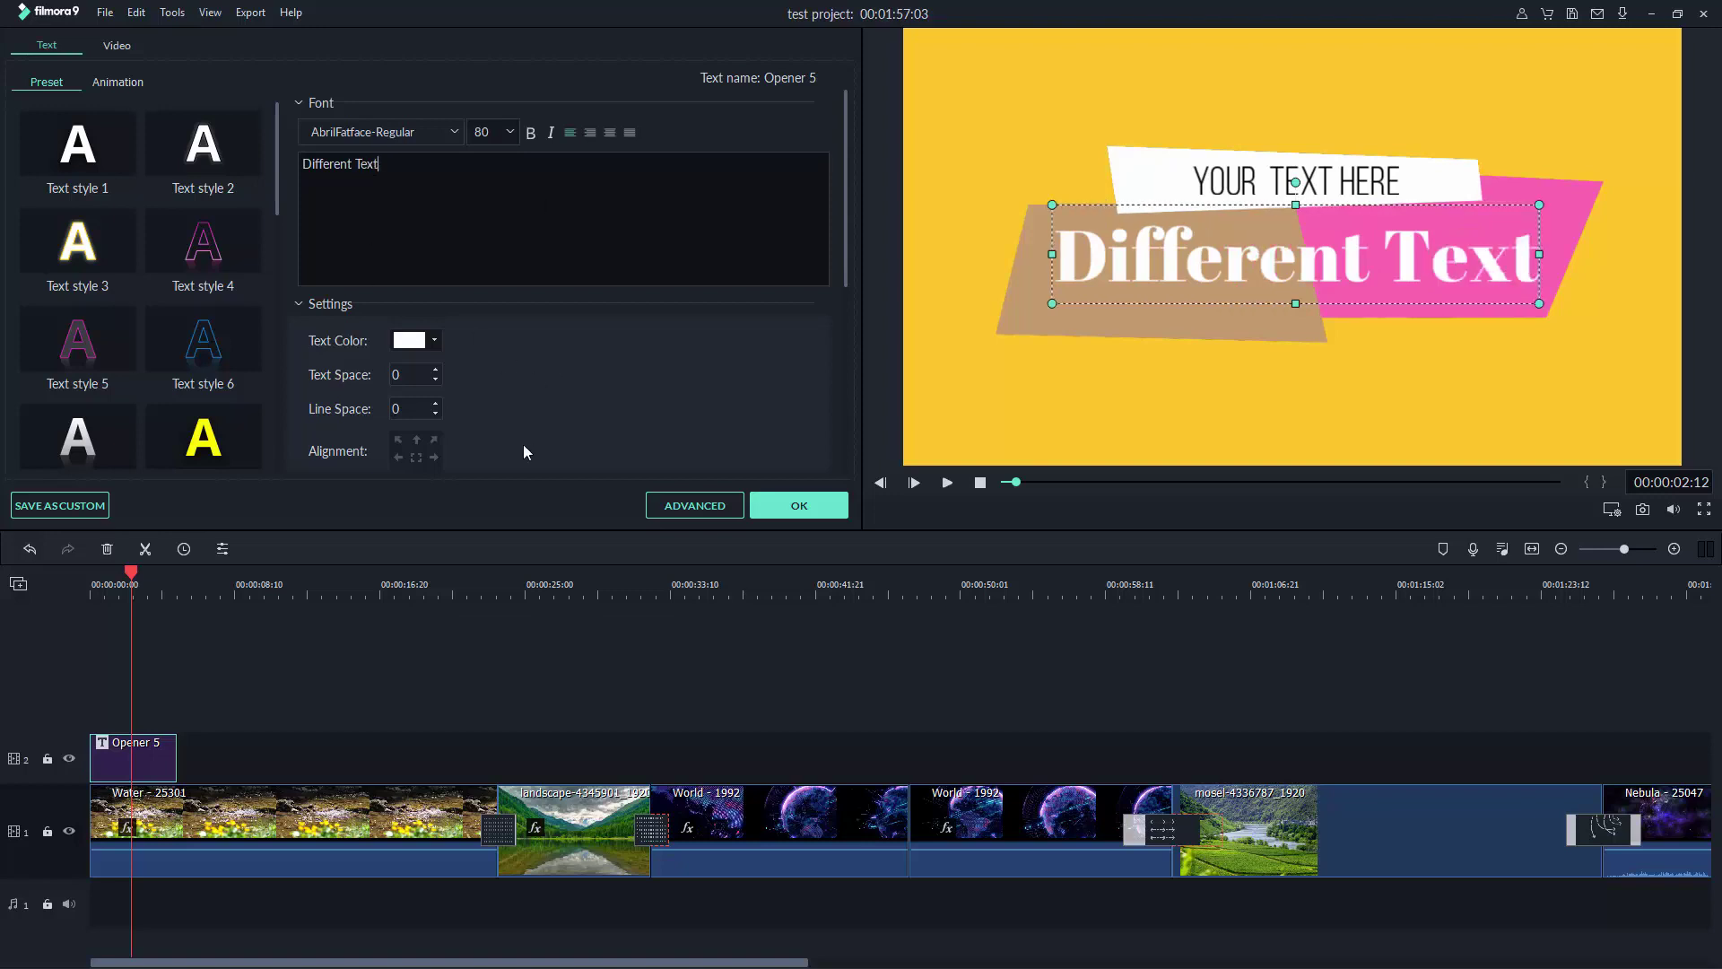
- Replace the smaller upper line "YOUR TEXT HERE" with "ANOTHER TEXT"
click(1278, 179)
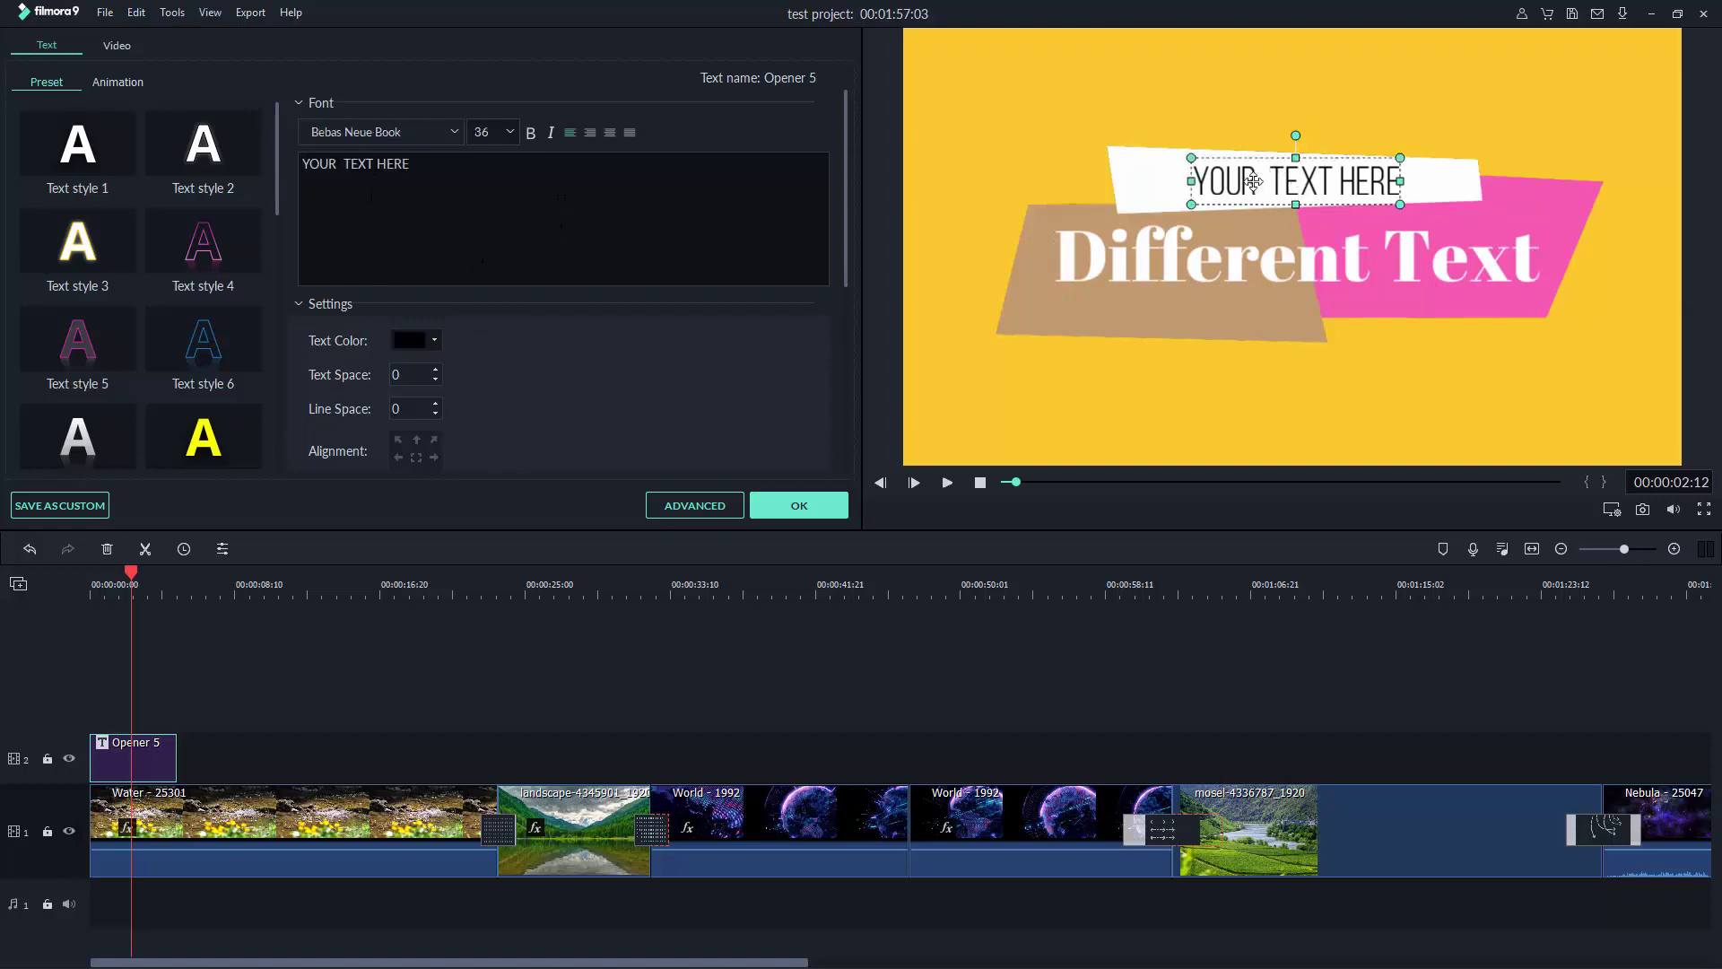
double_click(1255, 182)
key(ctrl+a)
text(A)
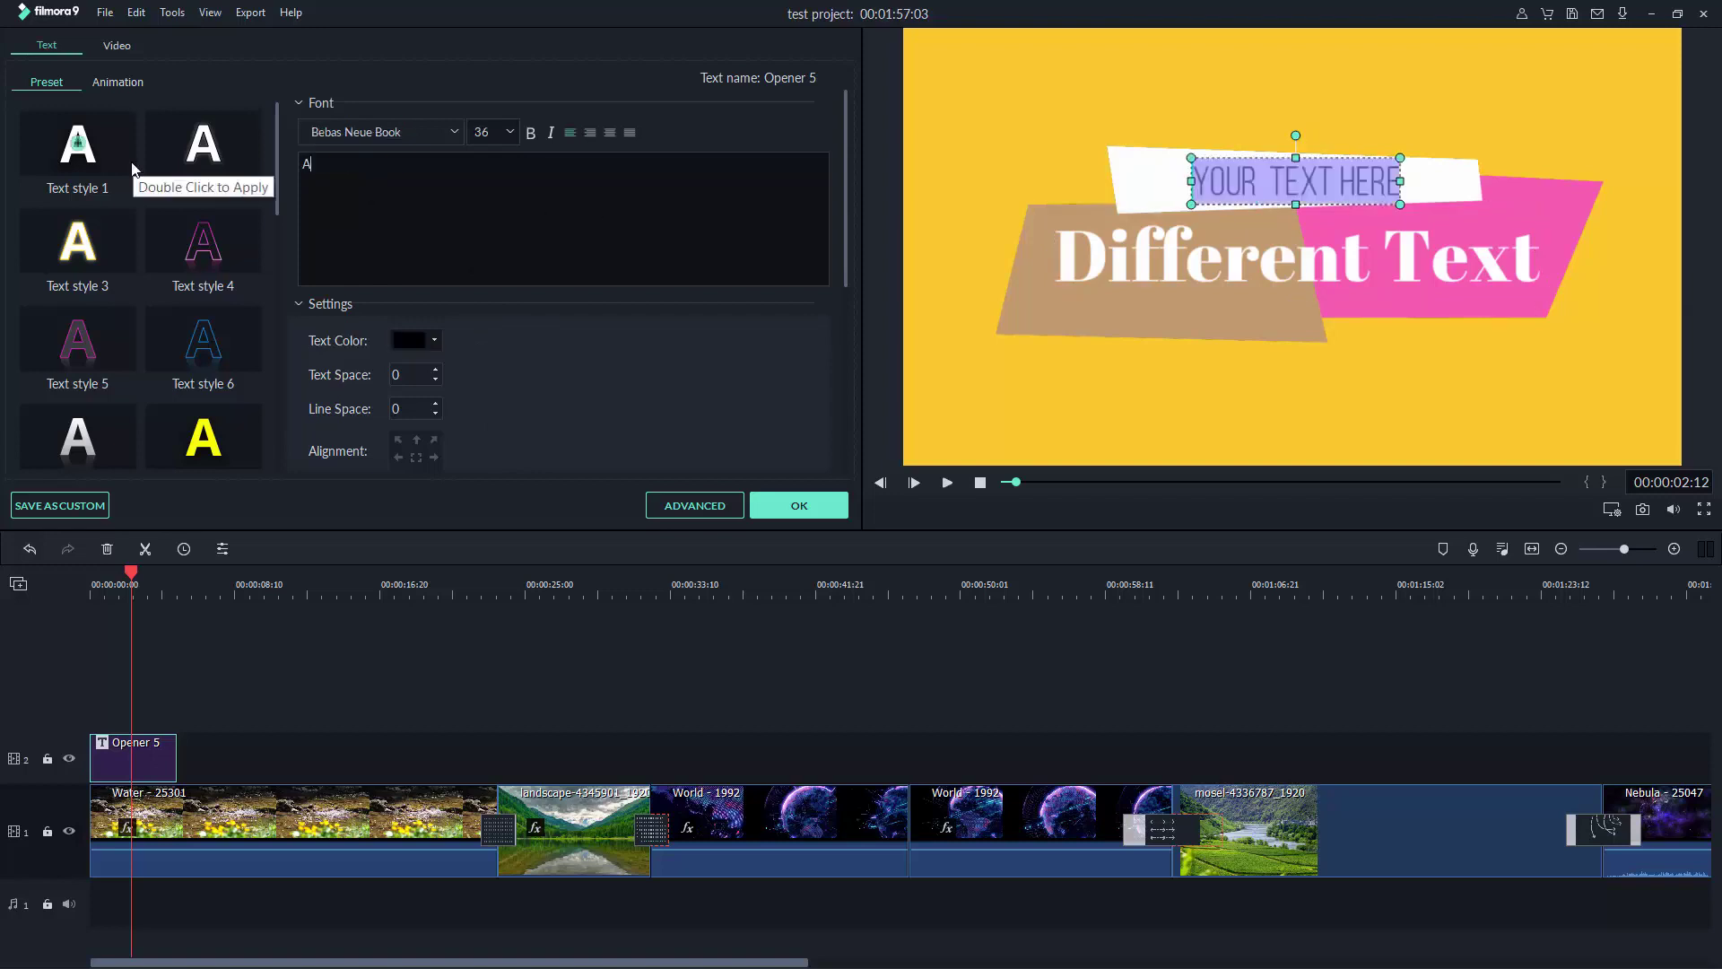
text(NOTH)
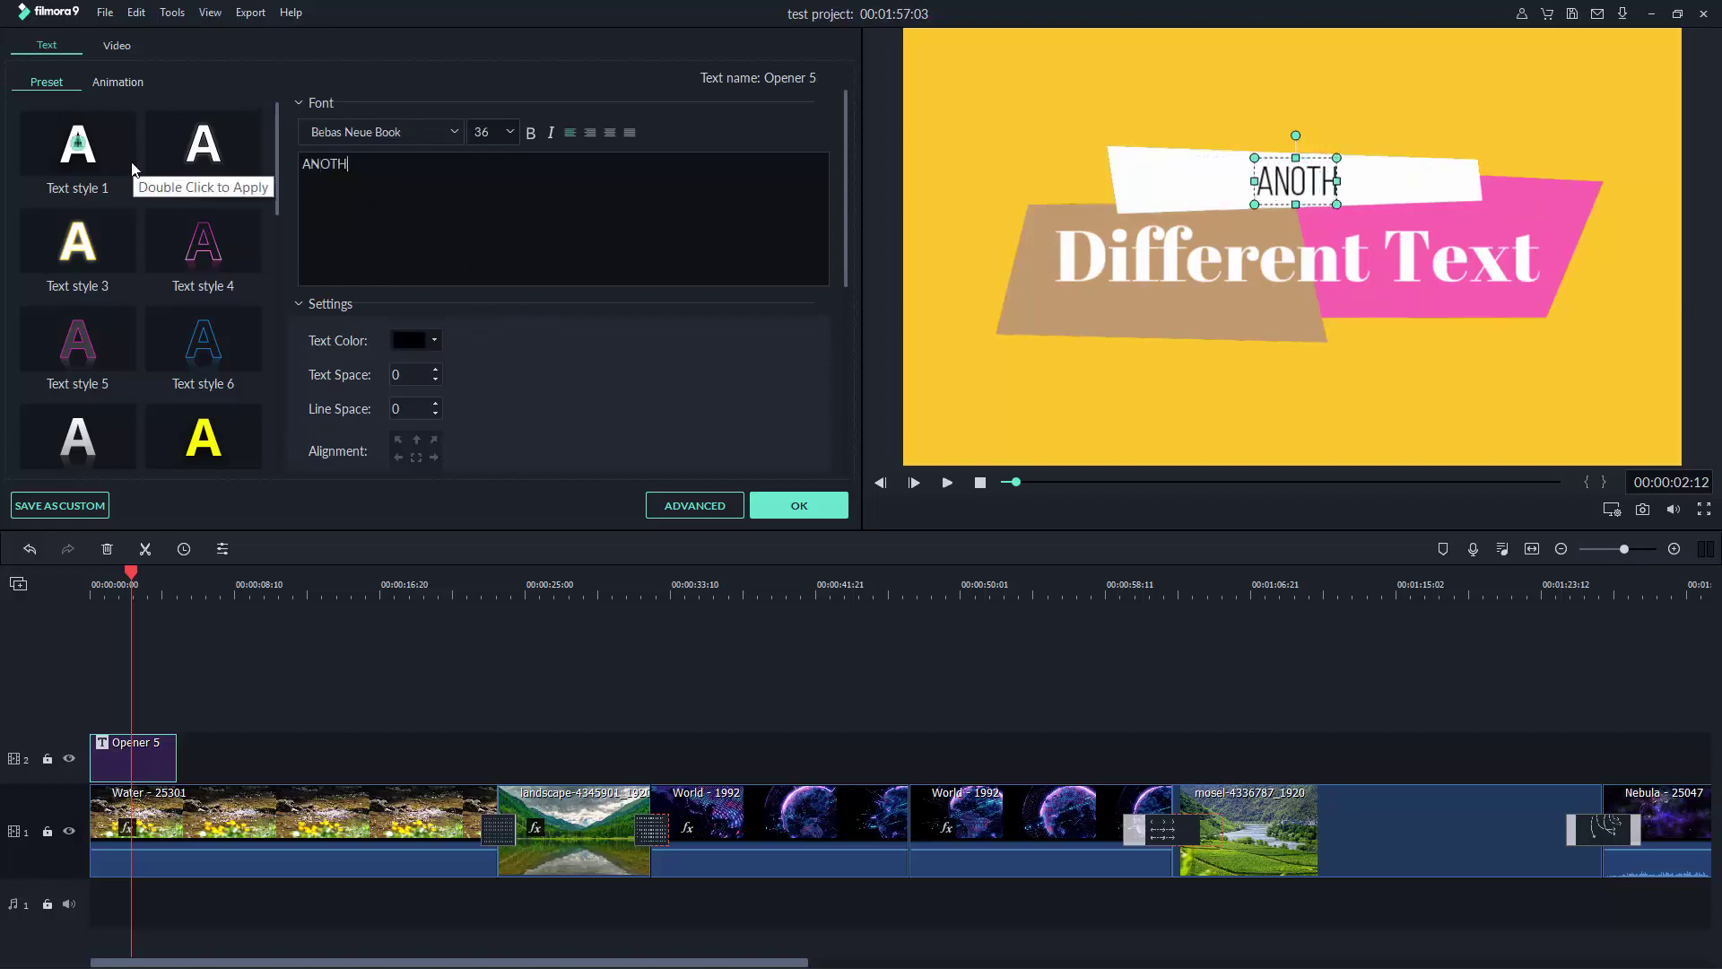
text(ER TEXT)
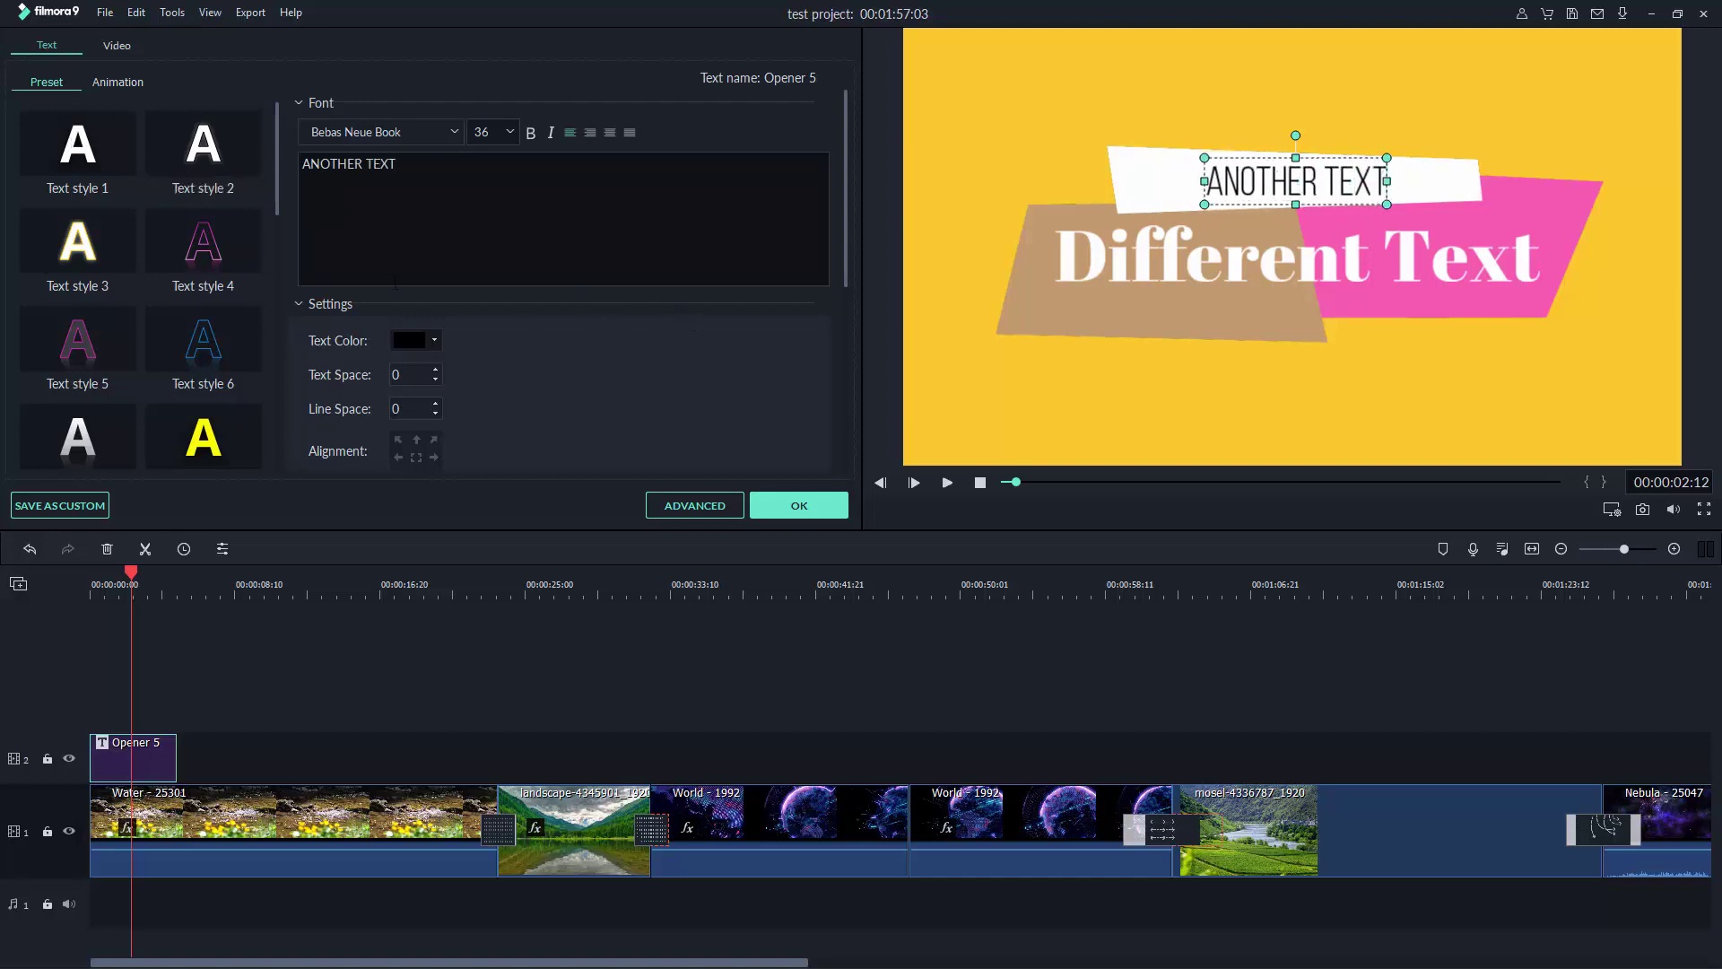
- Make the entire "ANOTHER TEXT" line bold and italic
drag(446, 166, 303, 163)
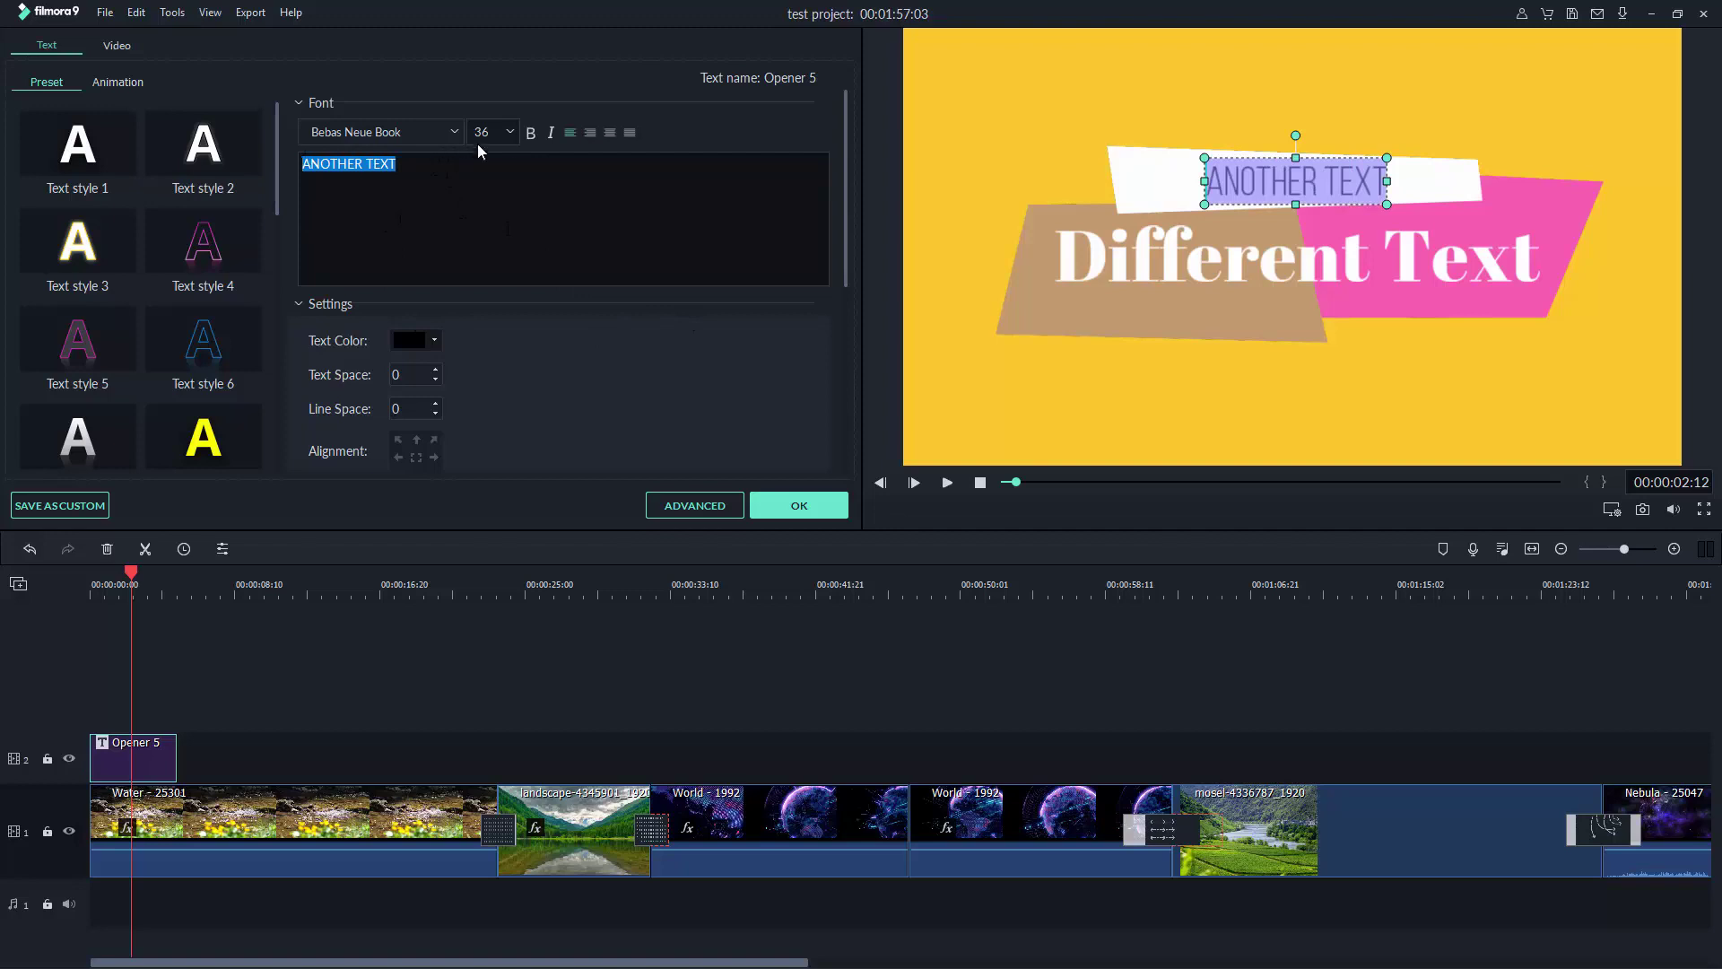
click(533, 137)
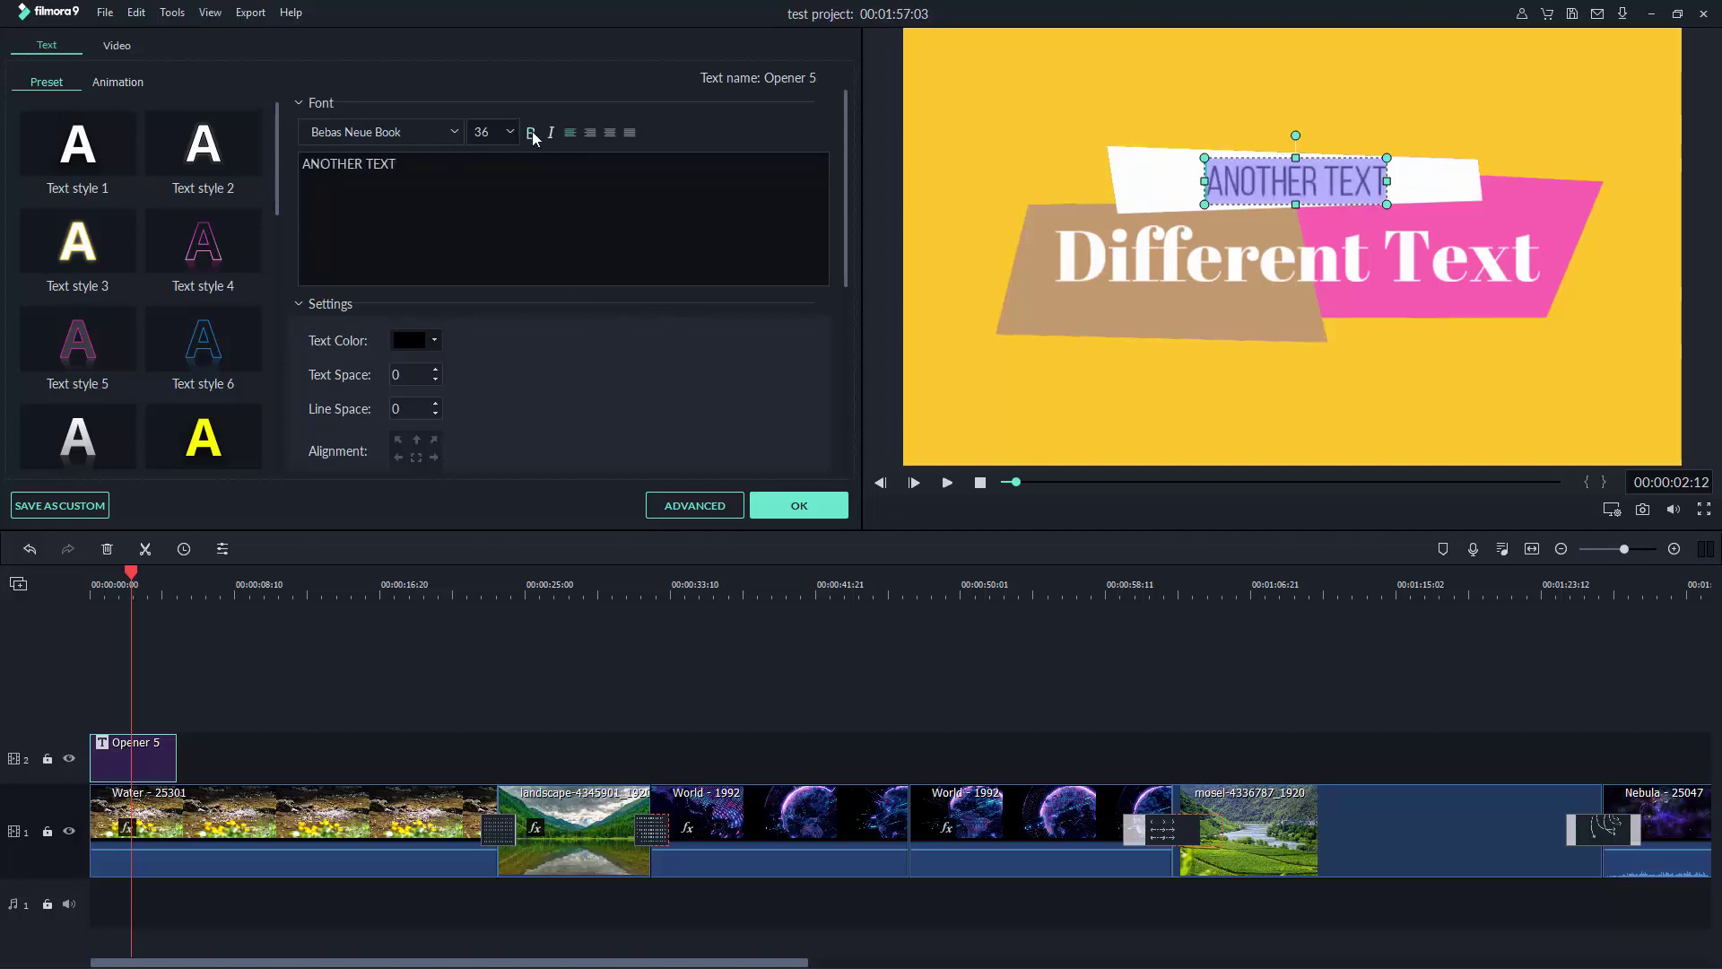
click(551, 134)
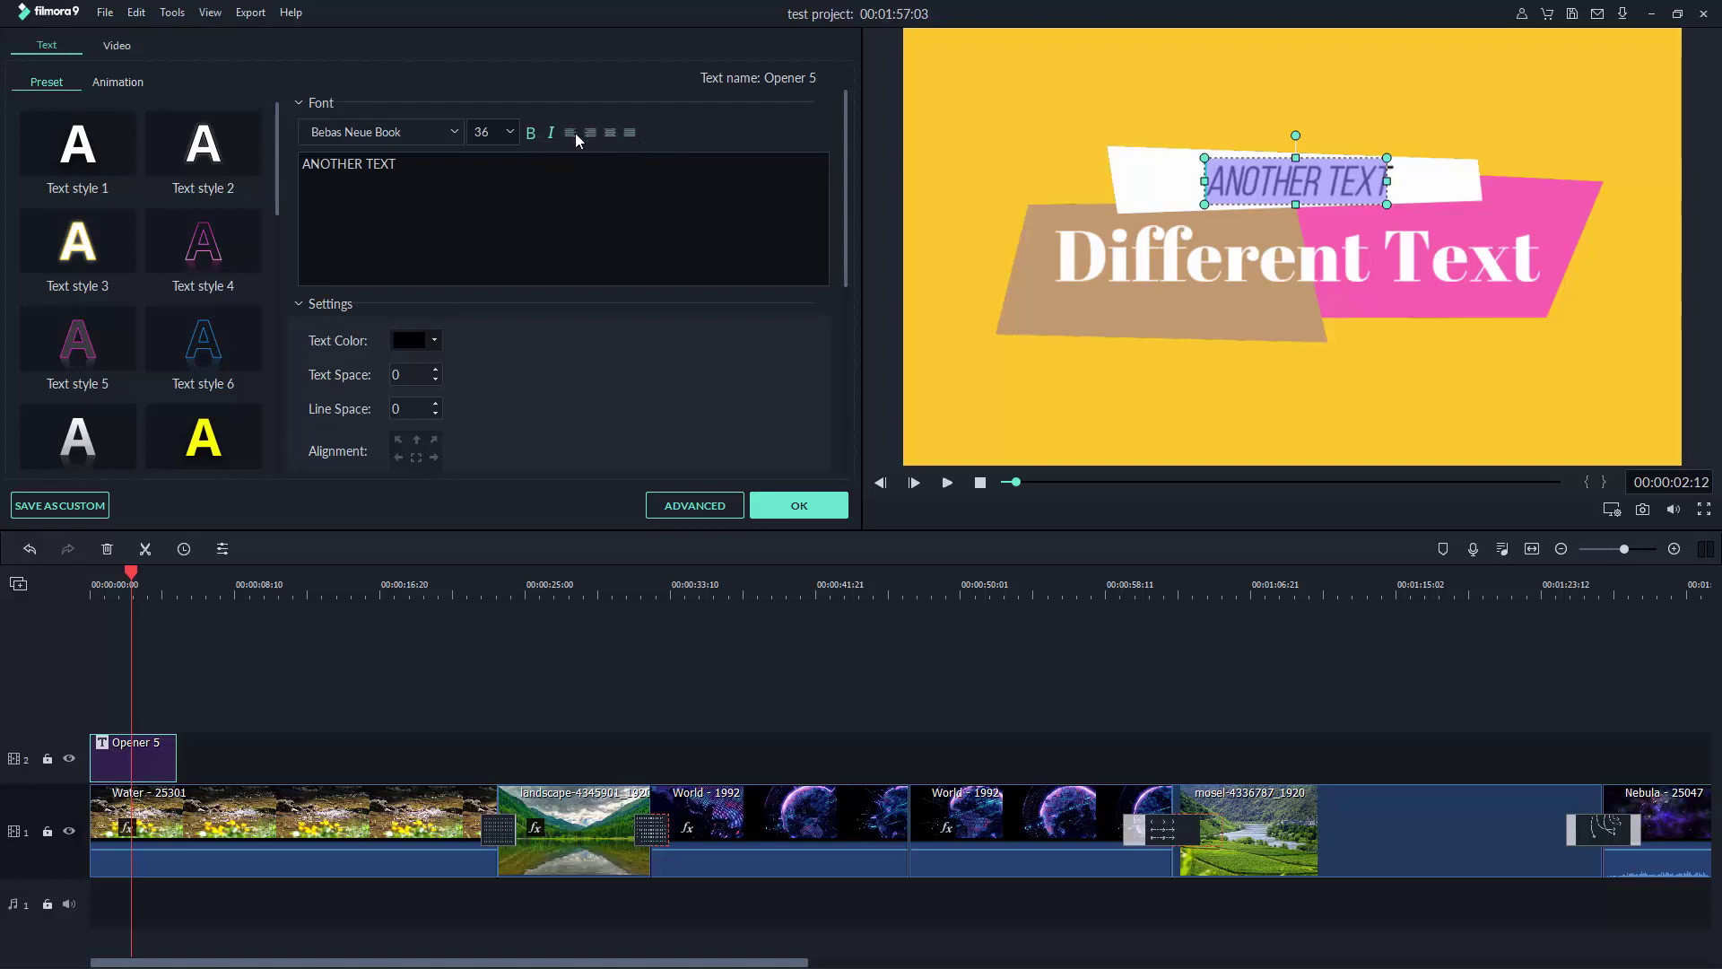
- Widen the "ANOTHER TEXT" box across its white banner and set its alignment to justified after comparing the other alignments
click(572, 133)
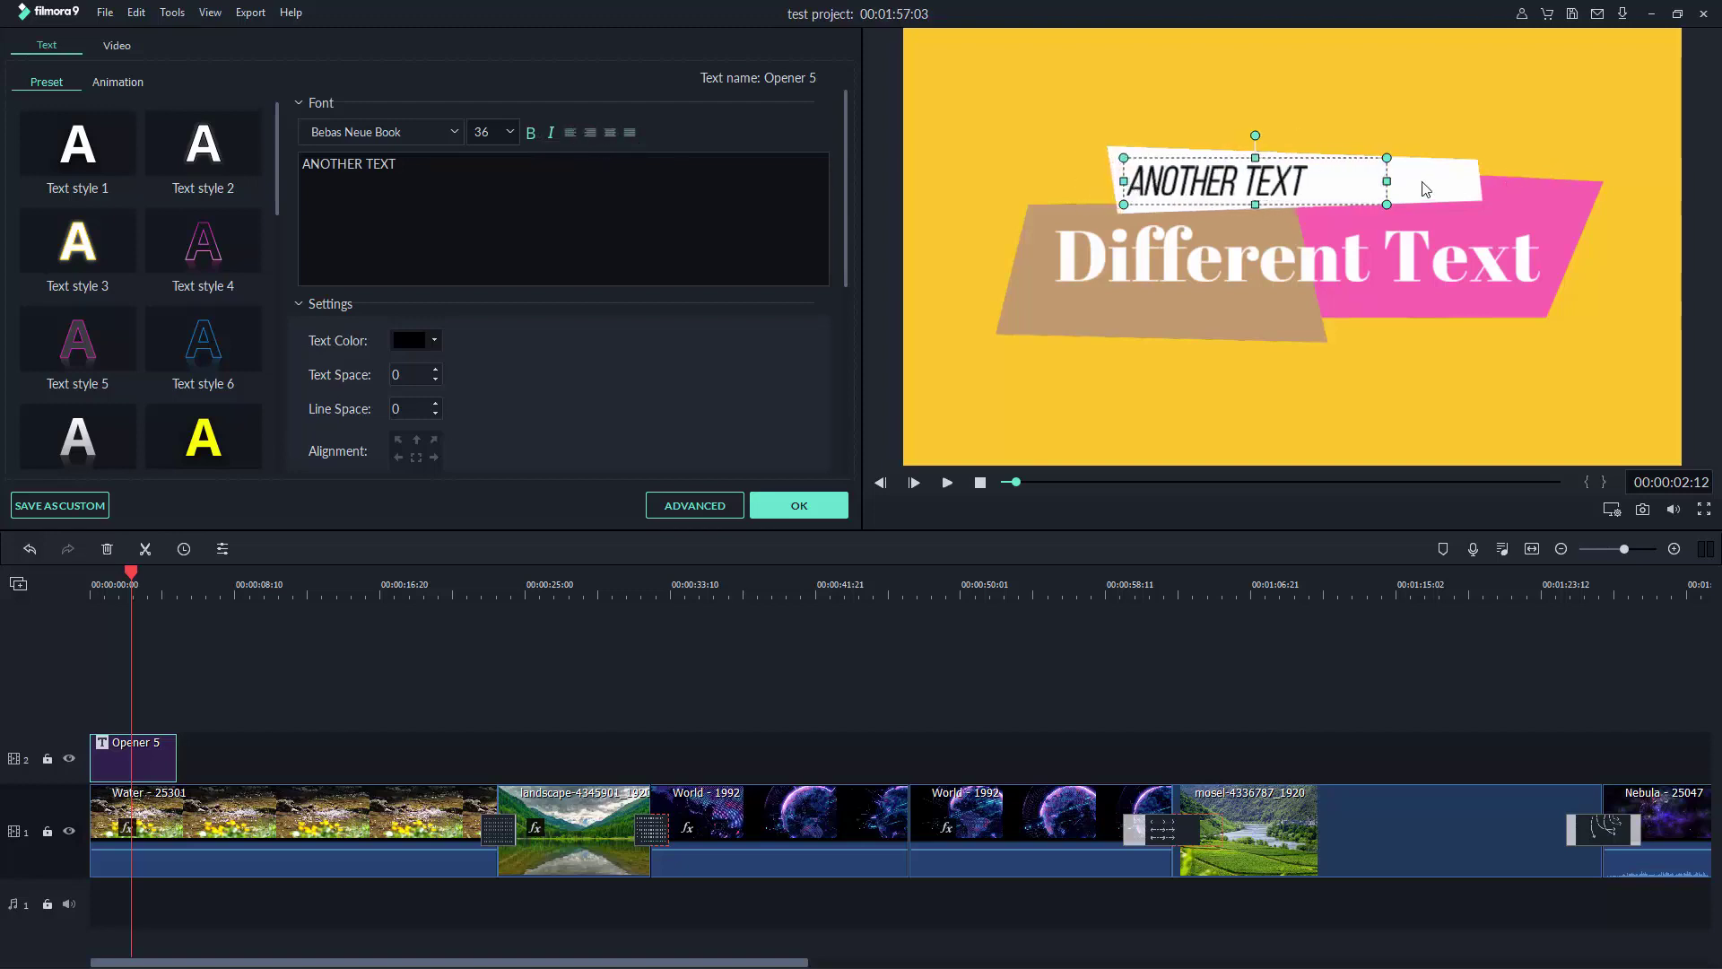
drag(1388, 182, 1470, 181)
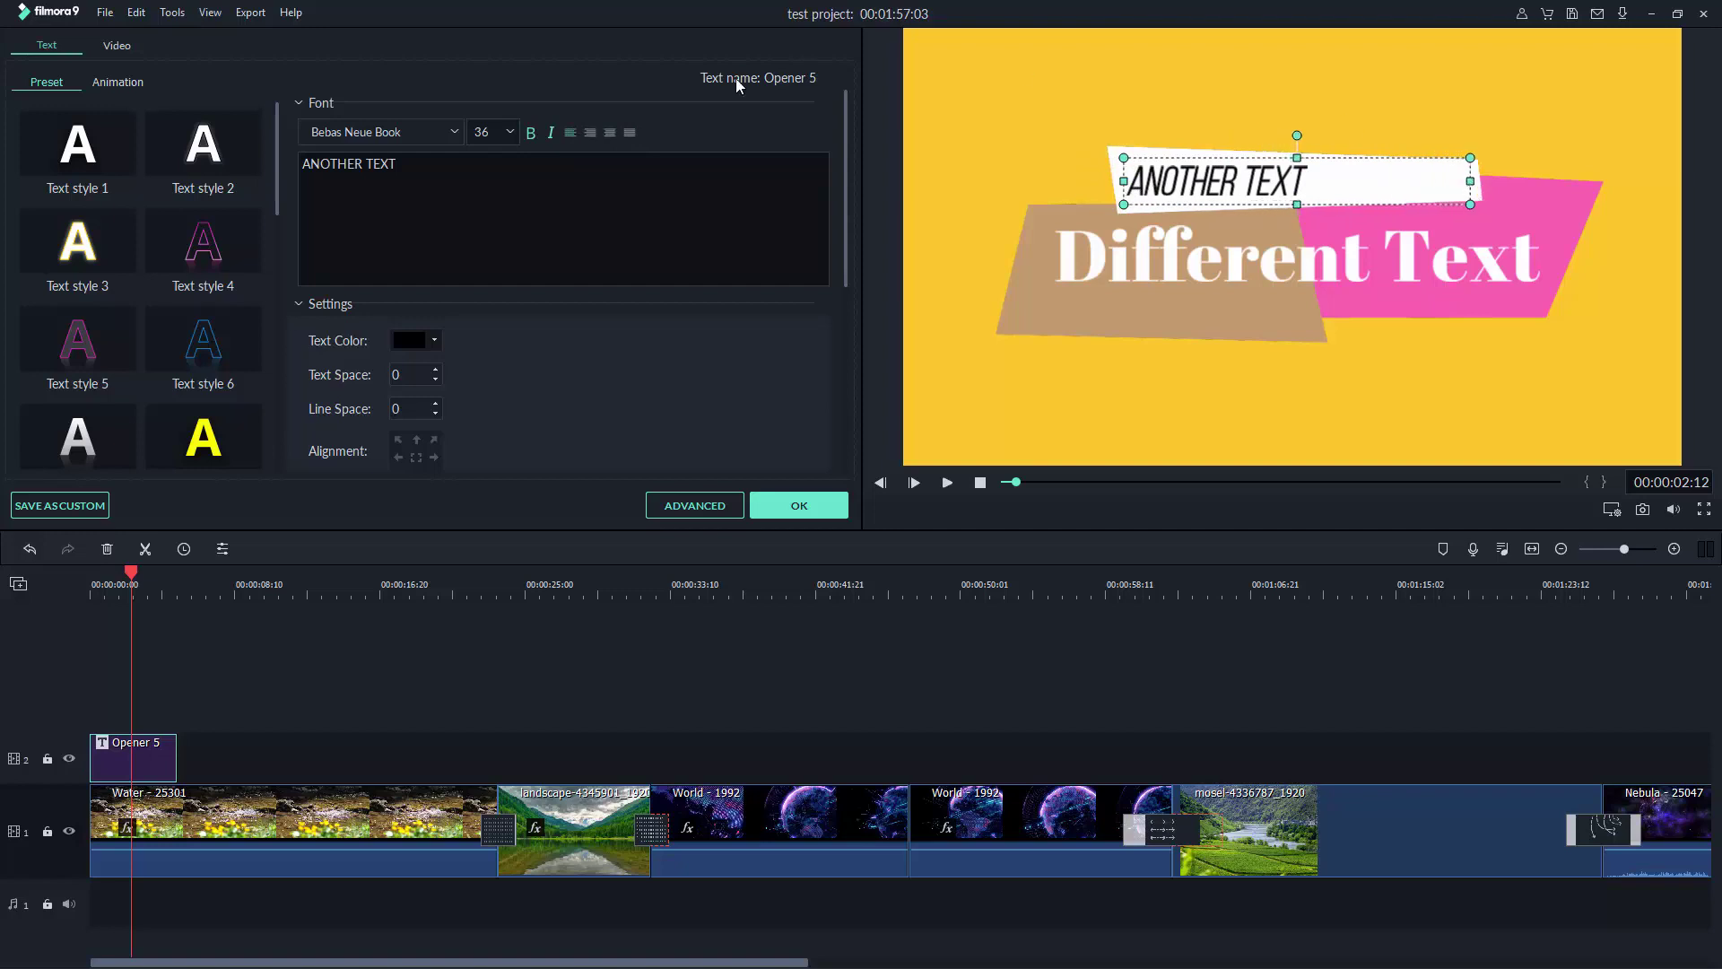
click(612, 132)
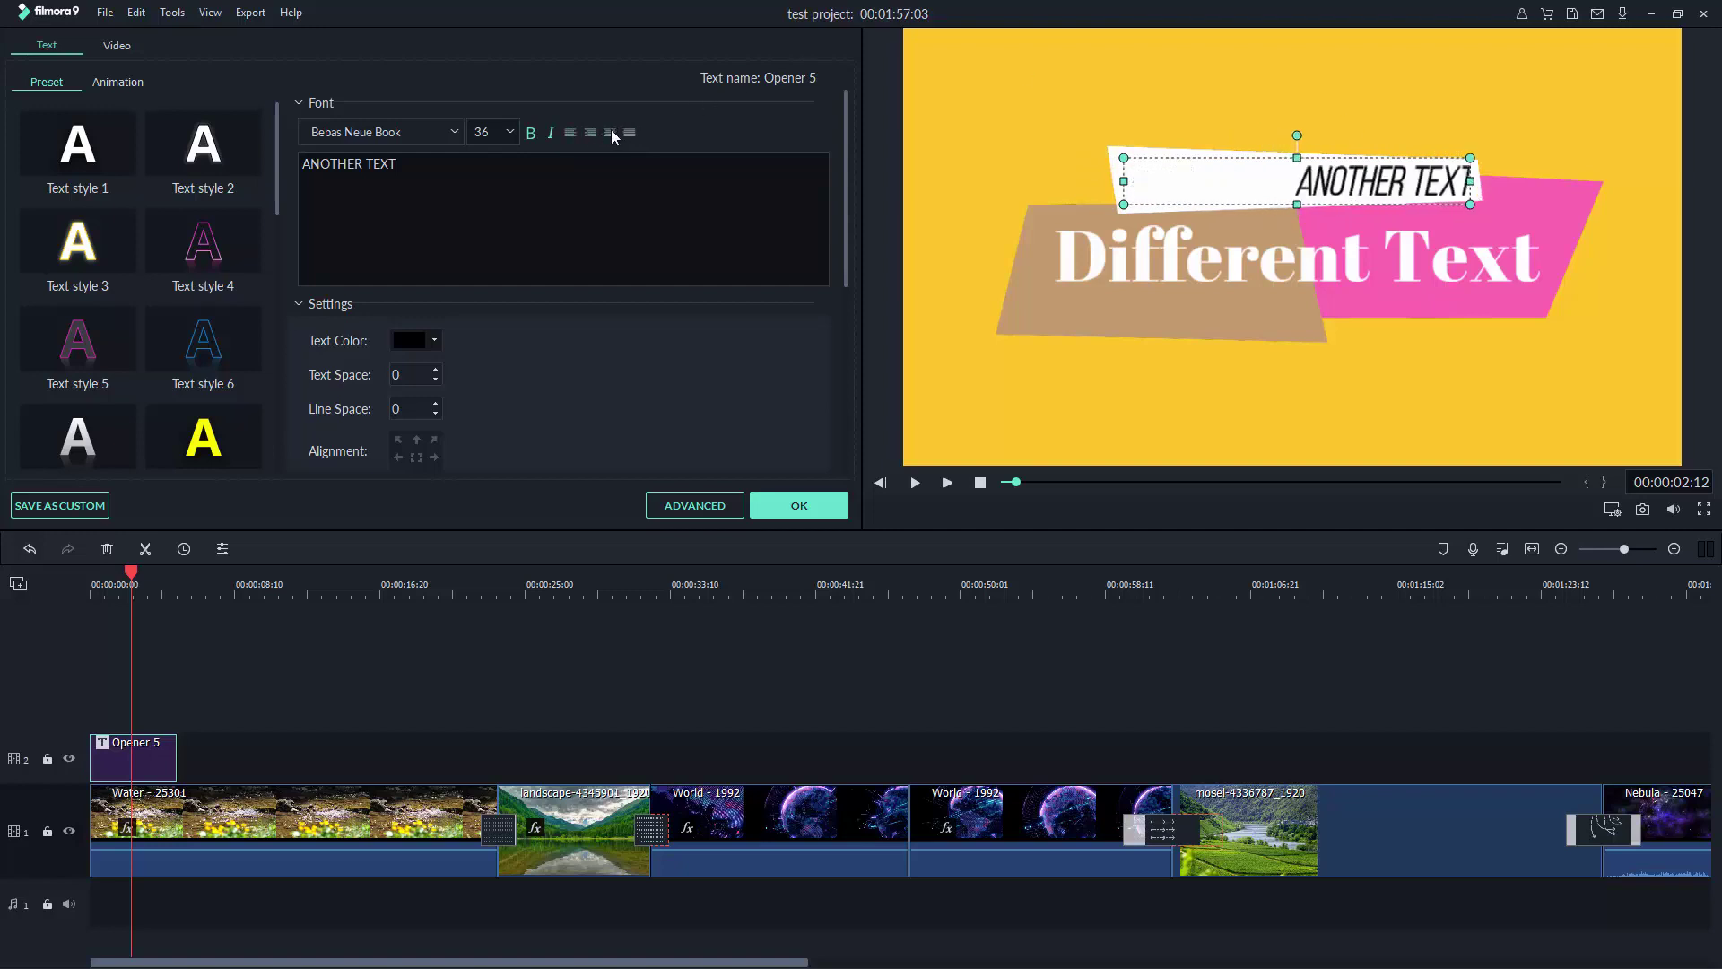
click(610, 133)
click(629, 133)
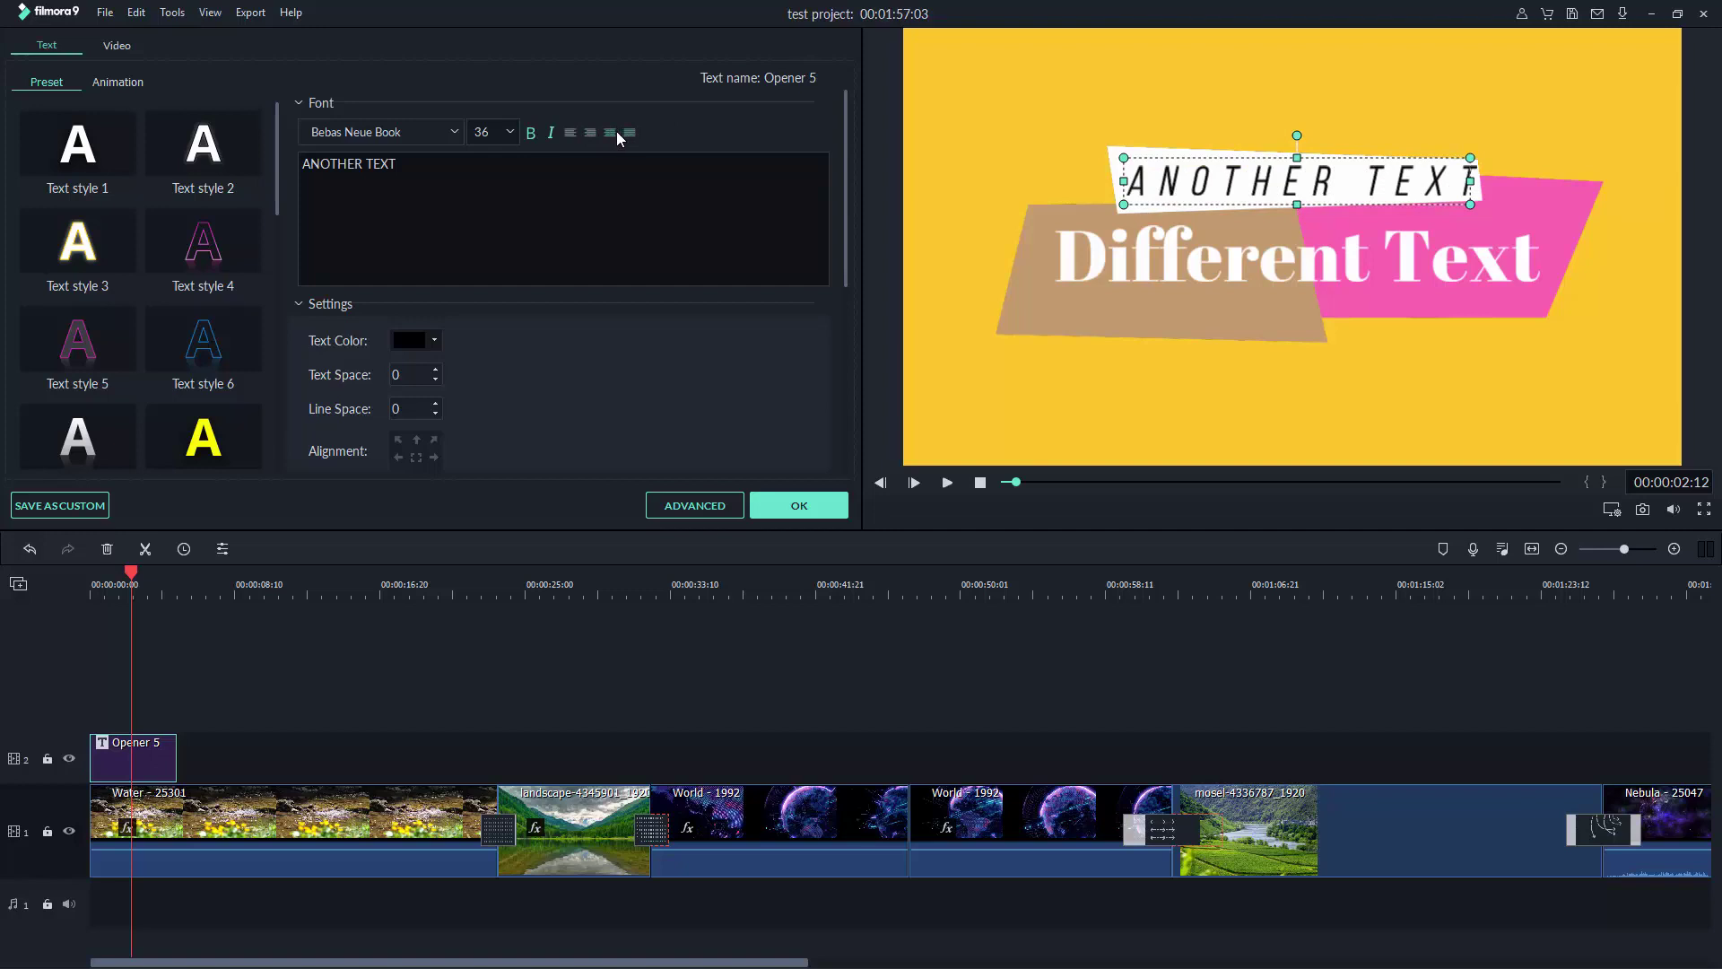
click(591, 132)
click(572, 133)
click(610, 132)
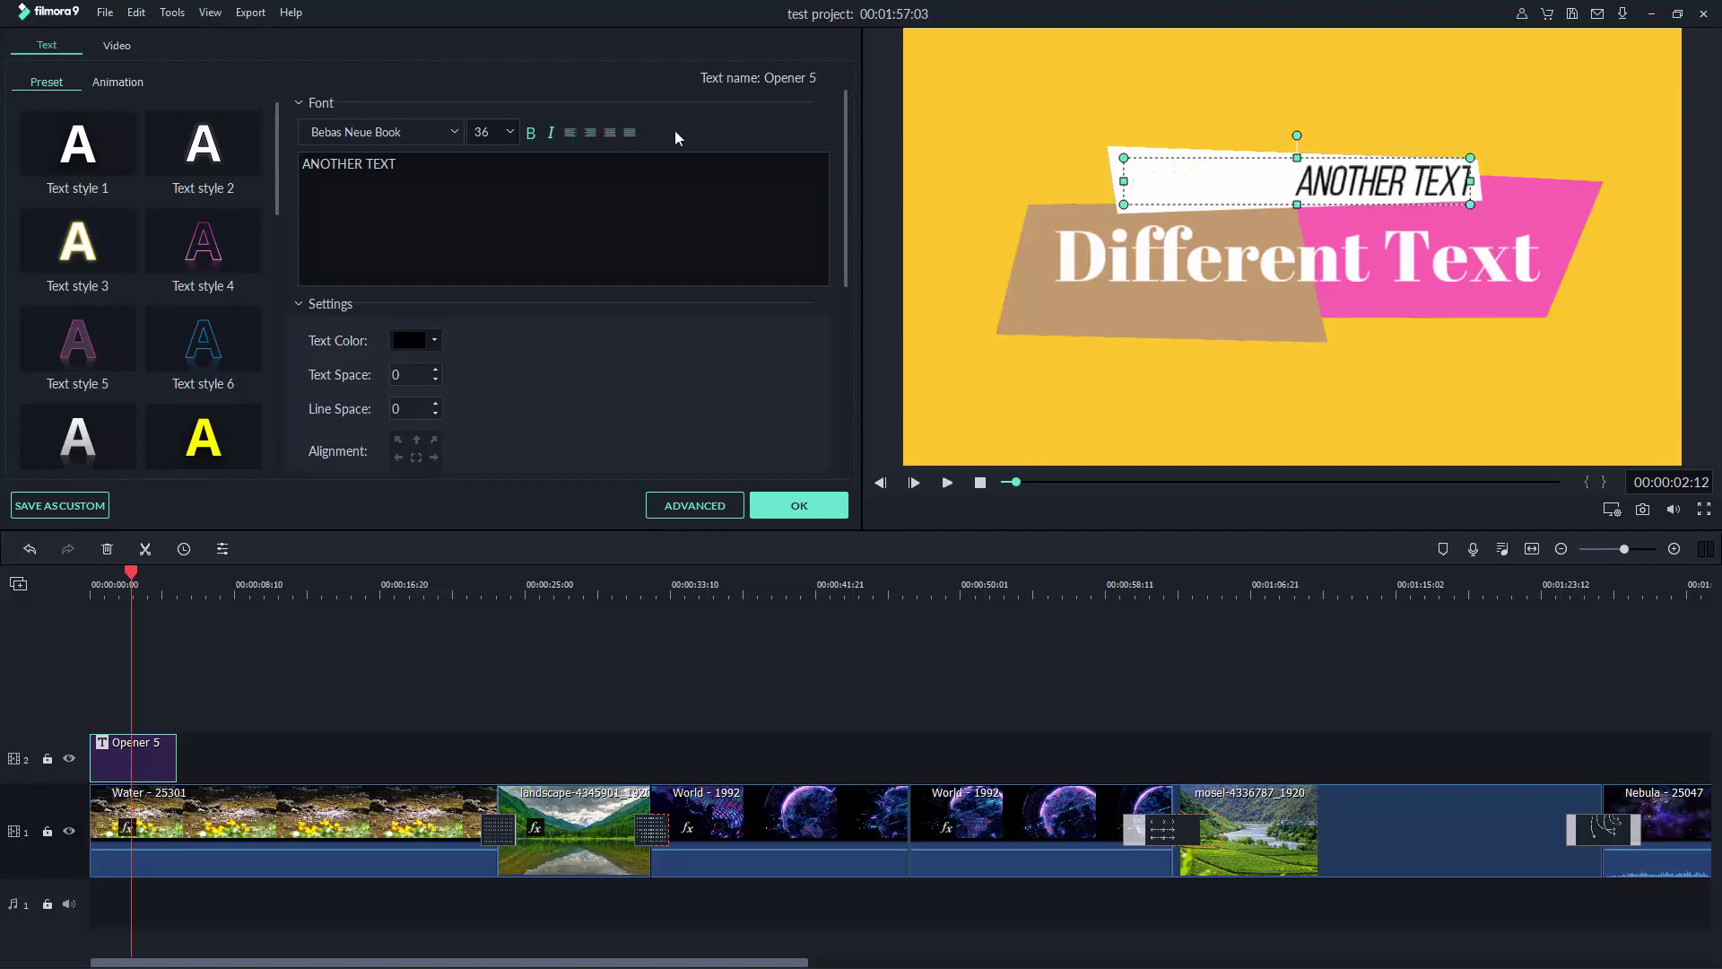
click(629, 132)
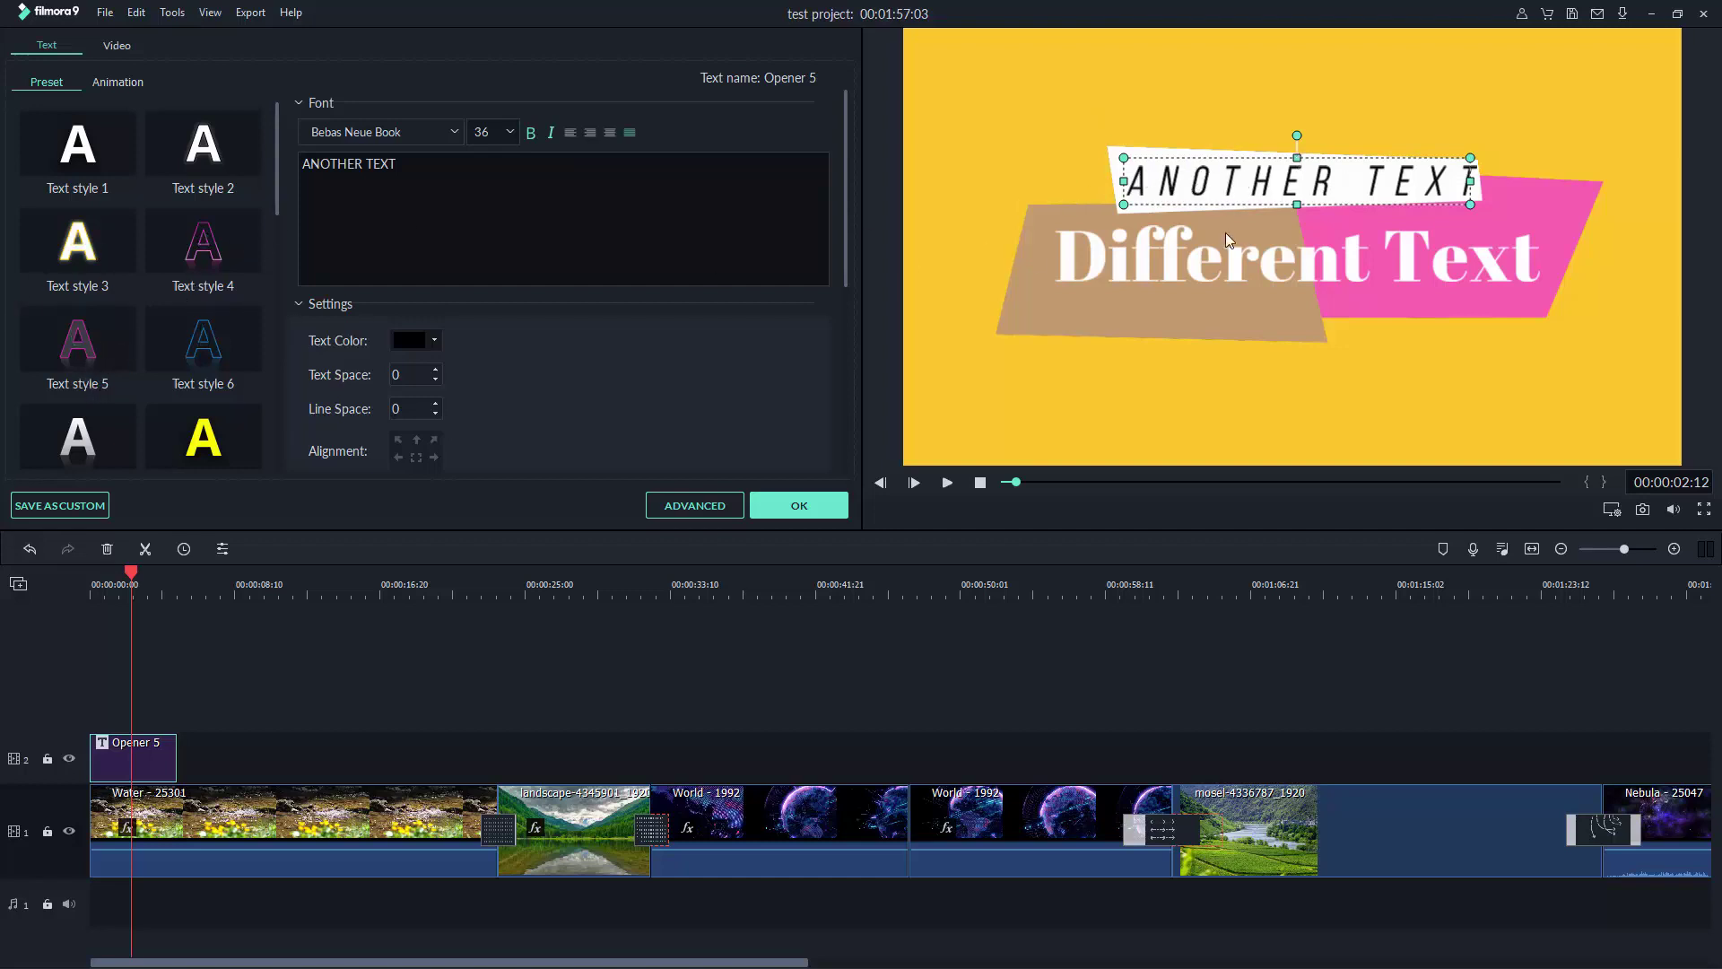
- Apply the Text style 18 preset to the "Different Text" line and confirm the opener's changes
click(1160, 265)
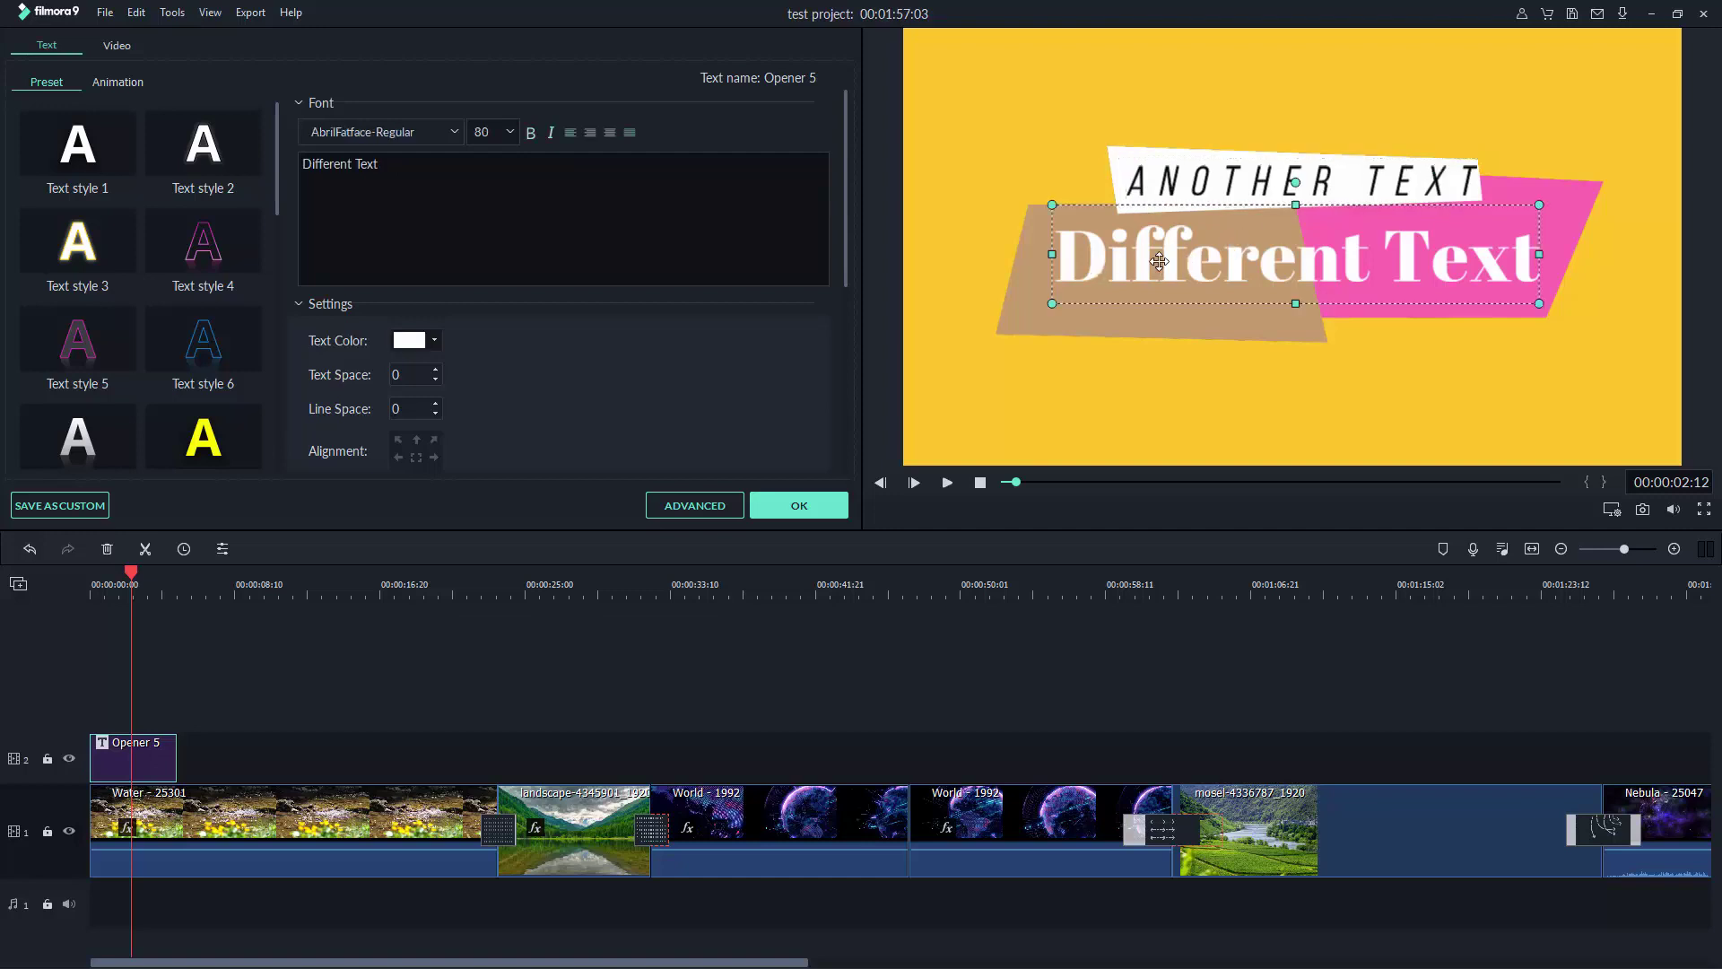
scroll(78, 320, down, 8)
scroll(78, 320, up, 4)
scroll(138, 269, down, 4)
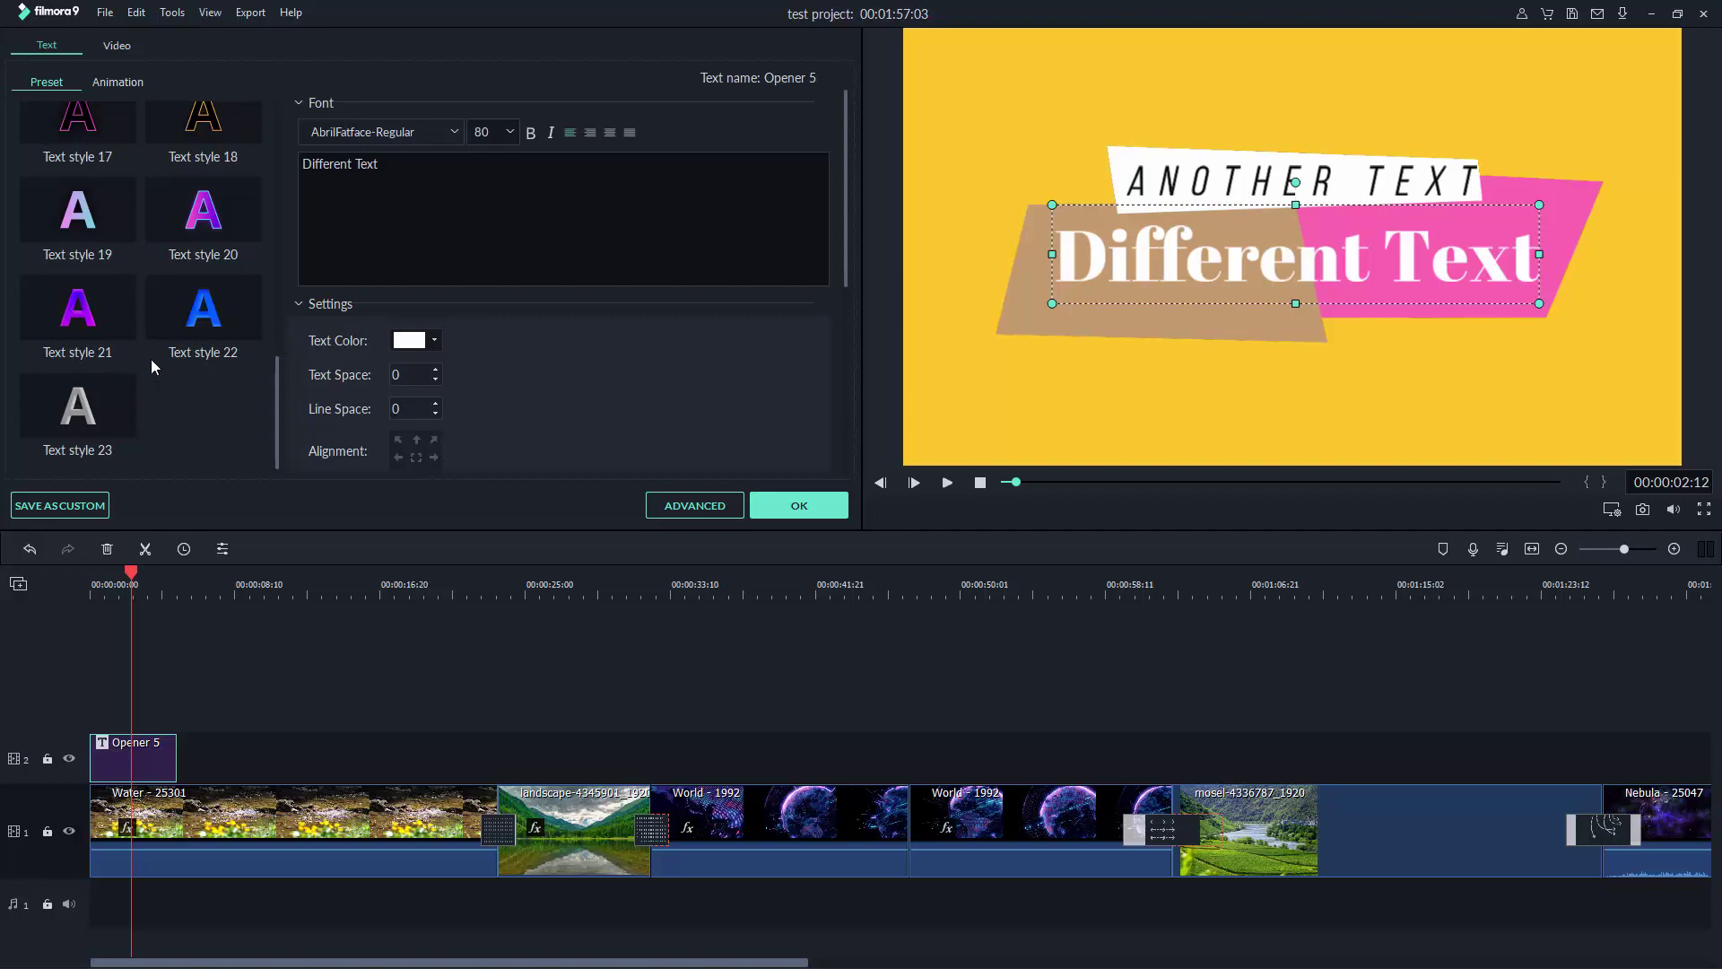
click(190, 126)
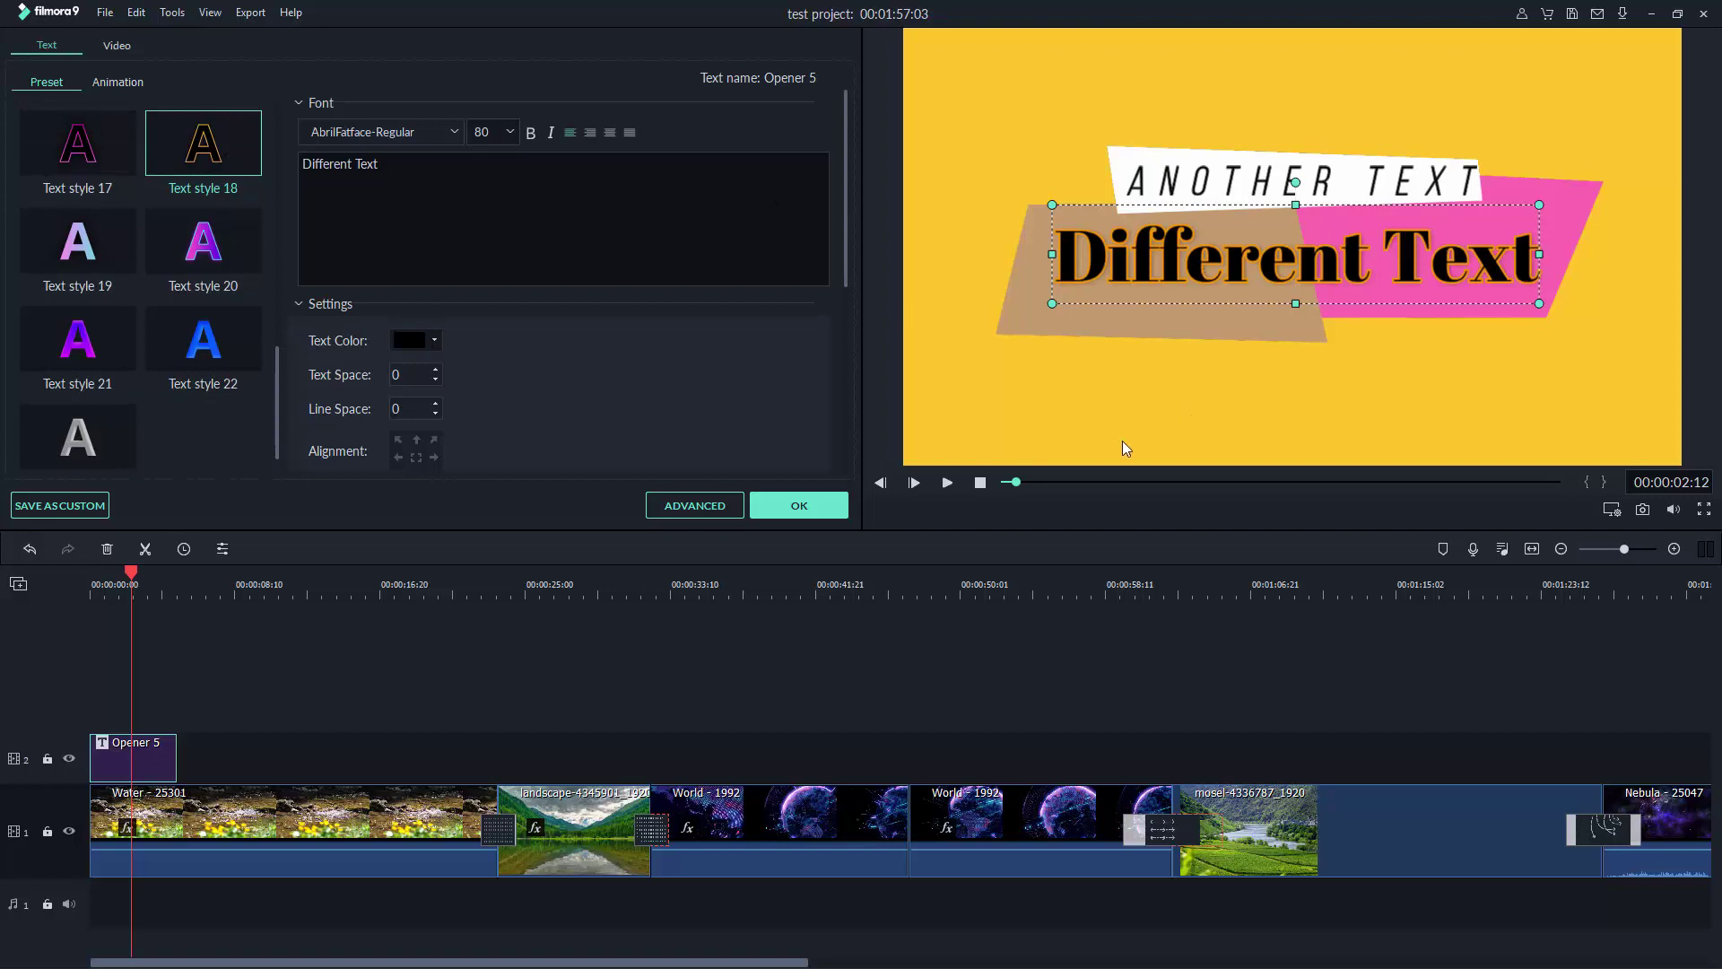
click(786, 510)
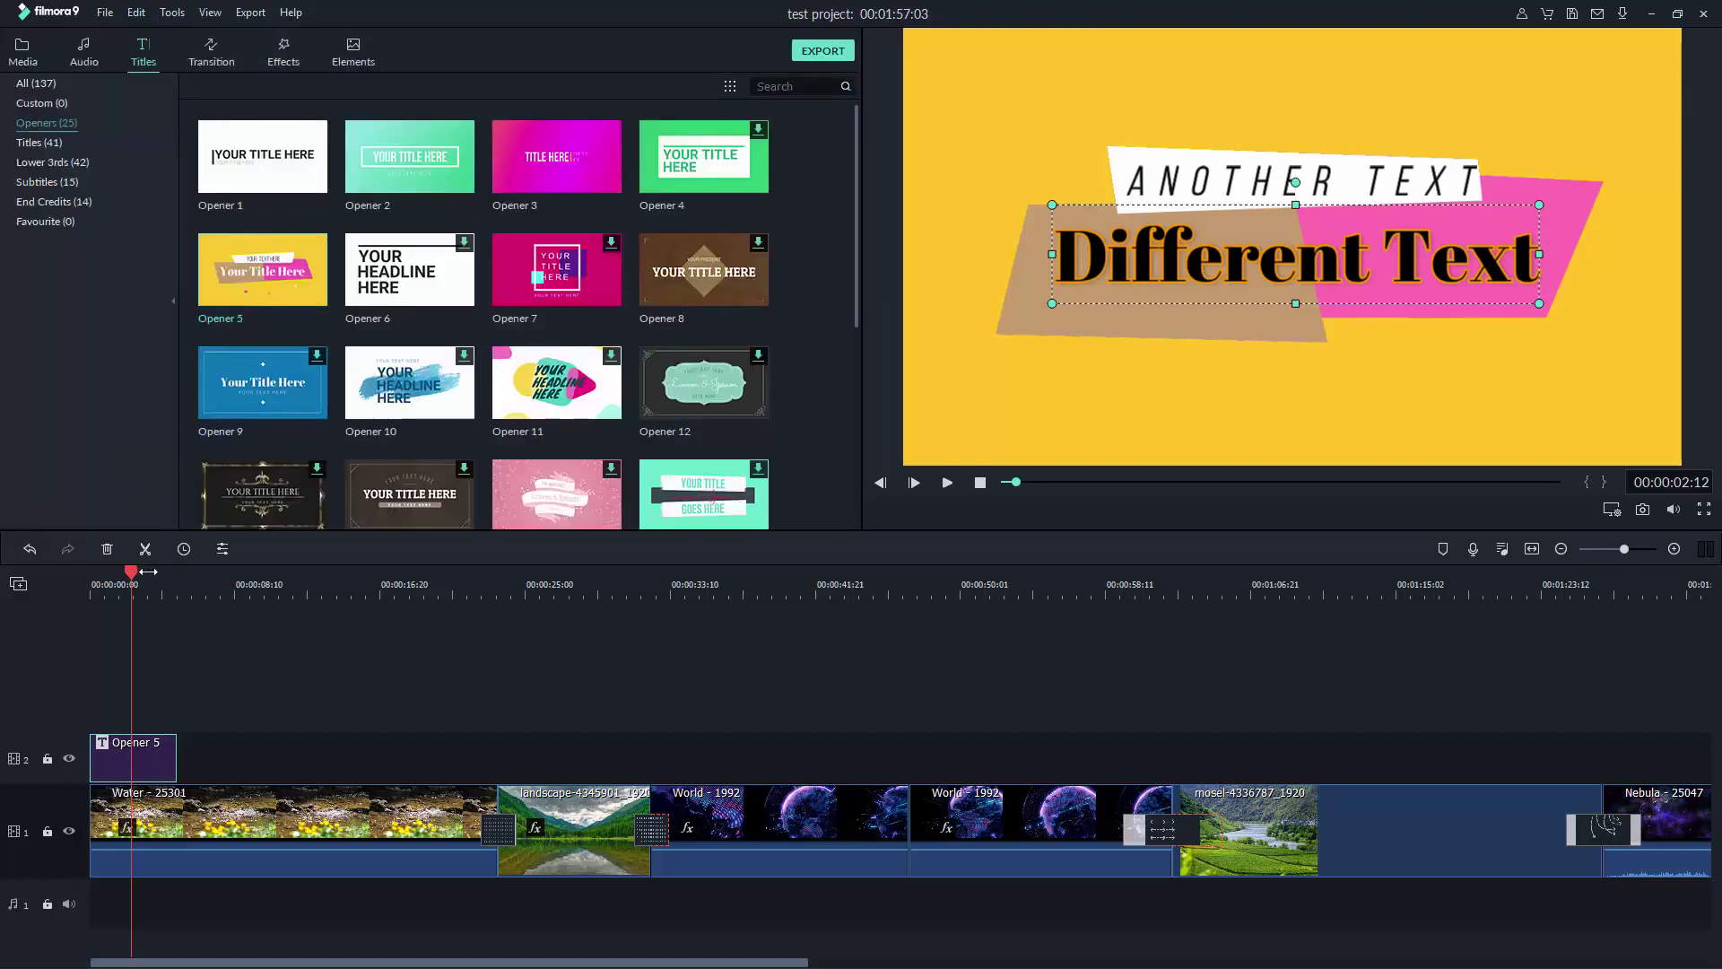
- Play the project from the beginning through the end of the opener to review the edited title
scroll(148, 572, up, 2)
drag(135, 572, 91, 571)
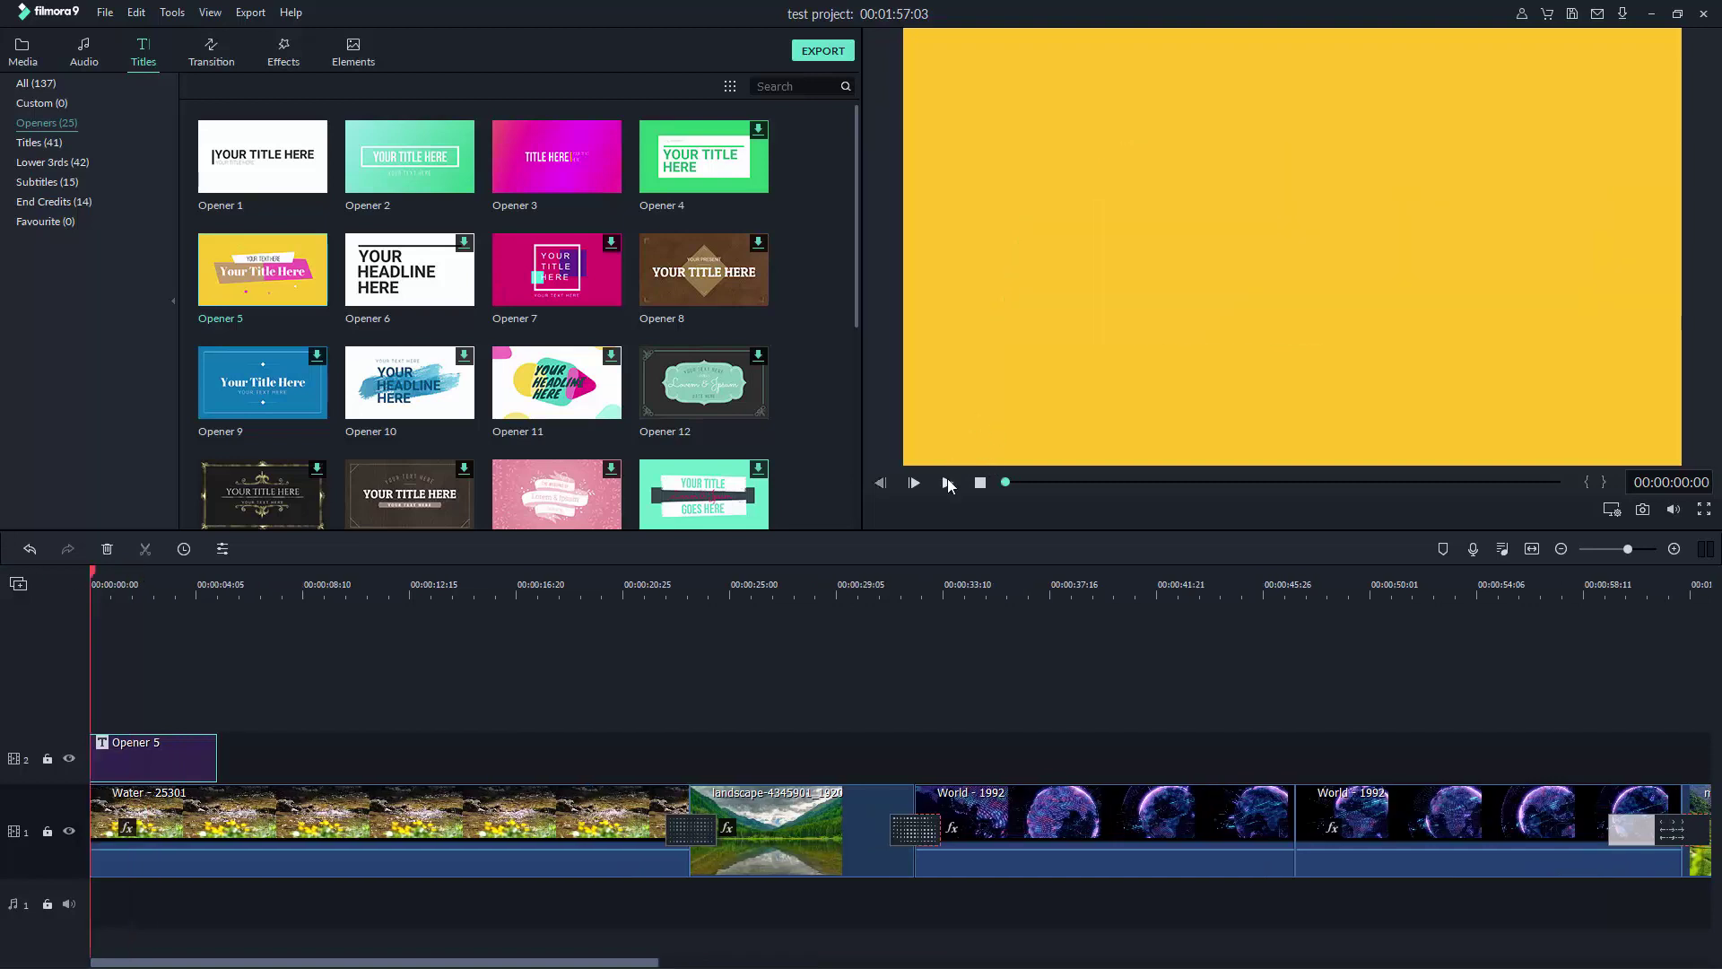
key(space)
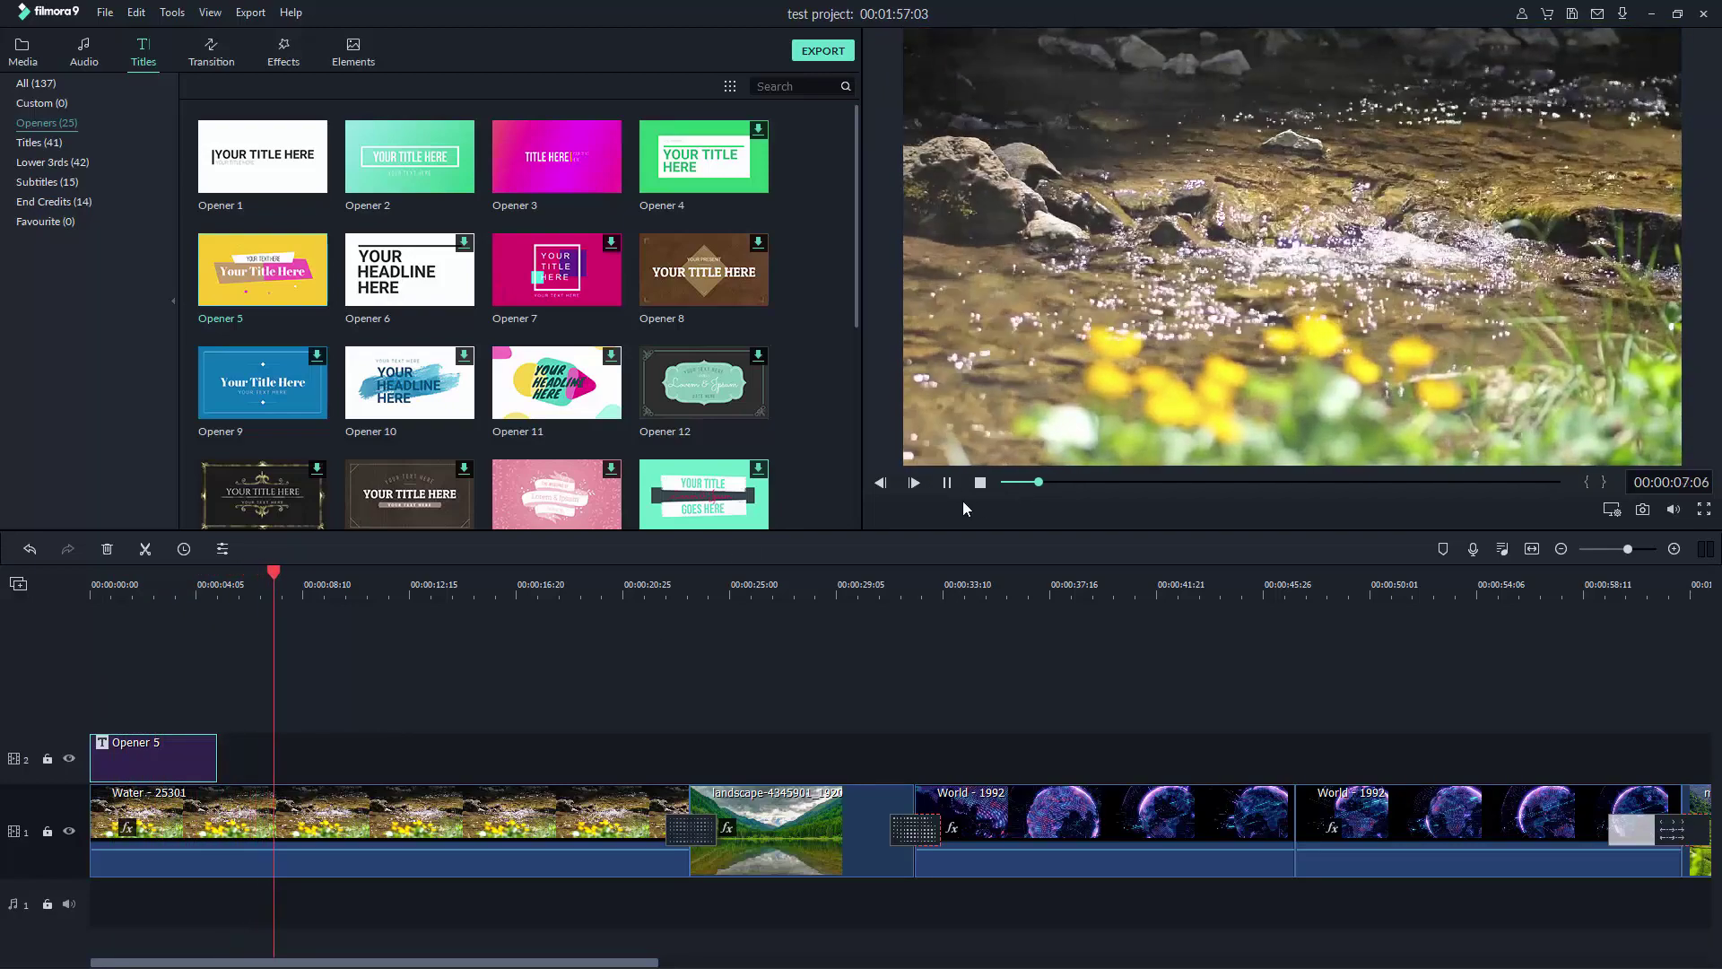
click(980, 484)
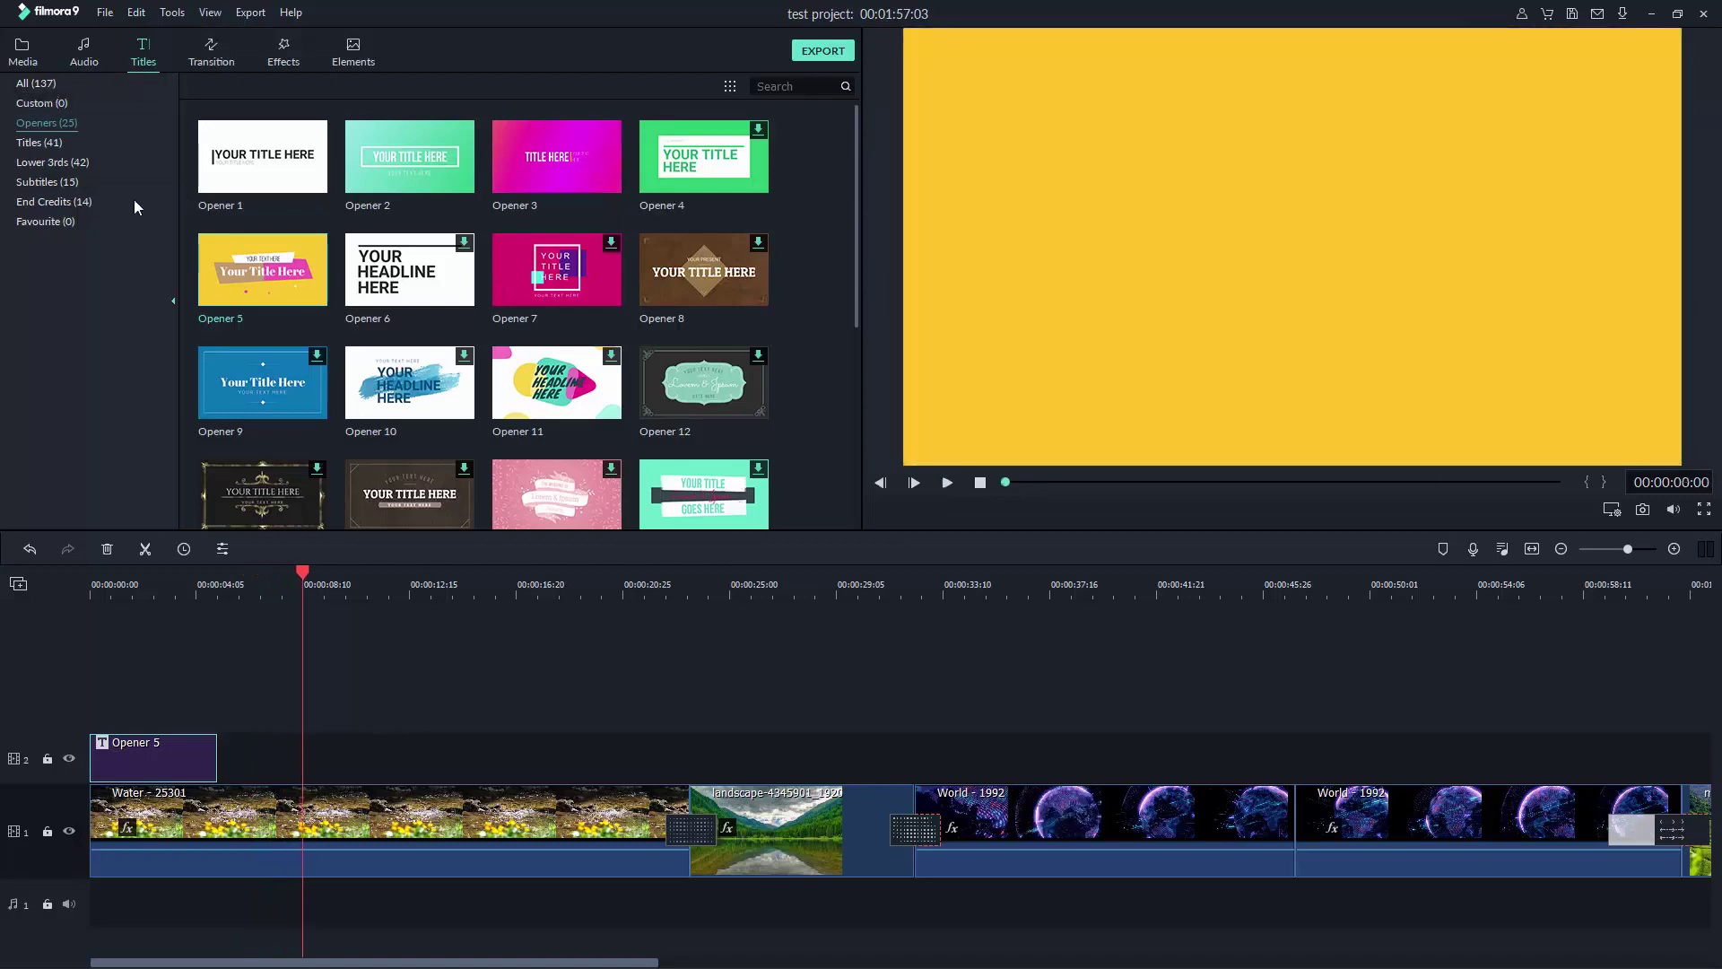
- Download Title 21 from the Titles category and place it on track 2 at about 7 seconds, above the Water clip
click(41, 144)
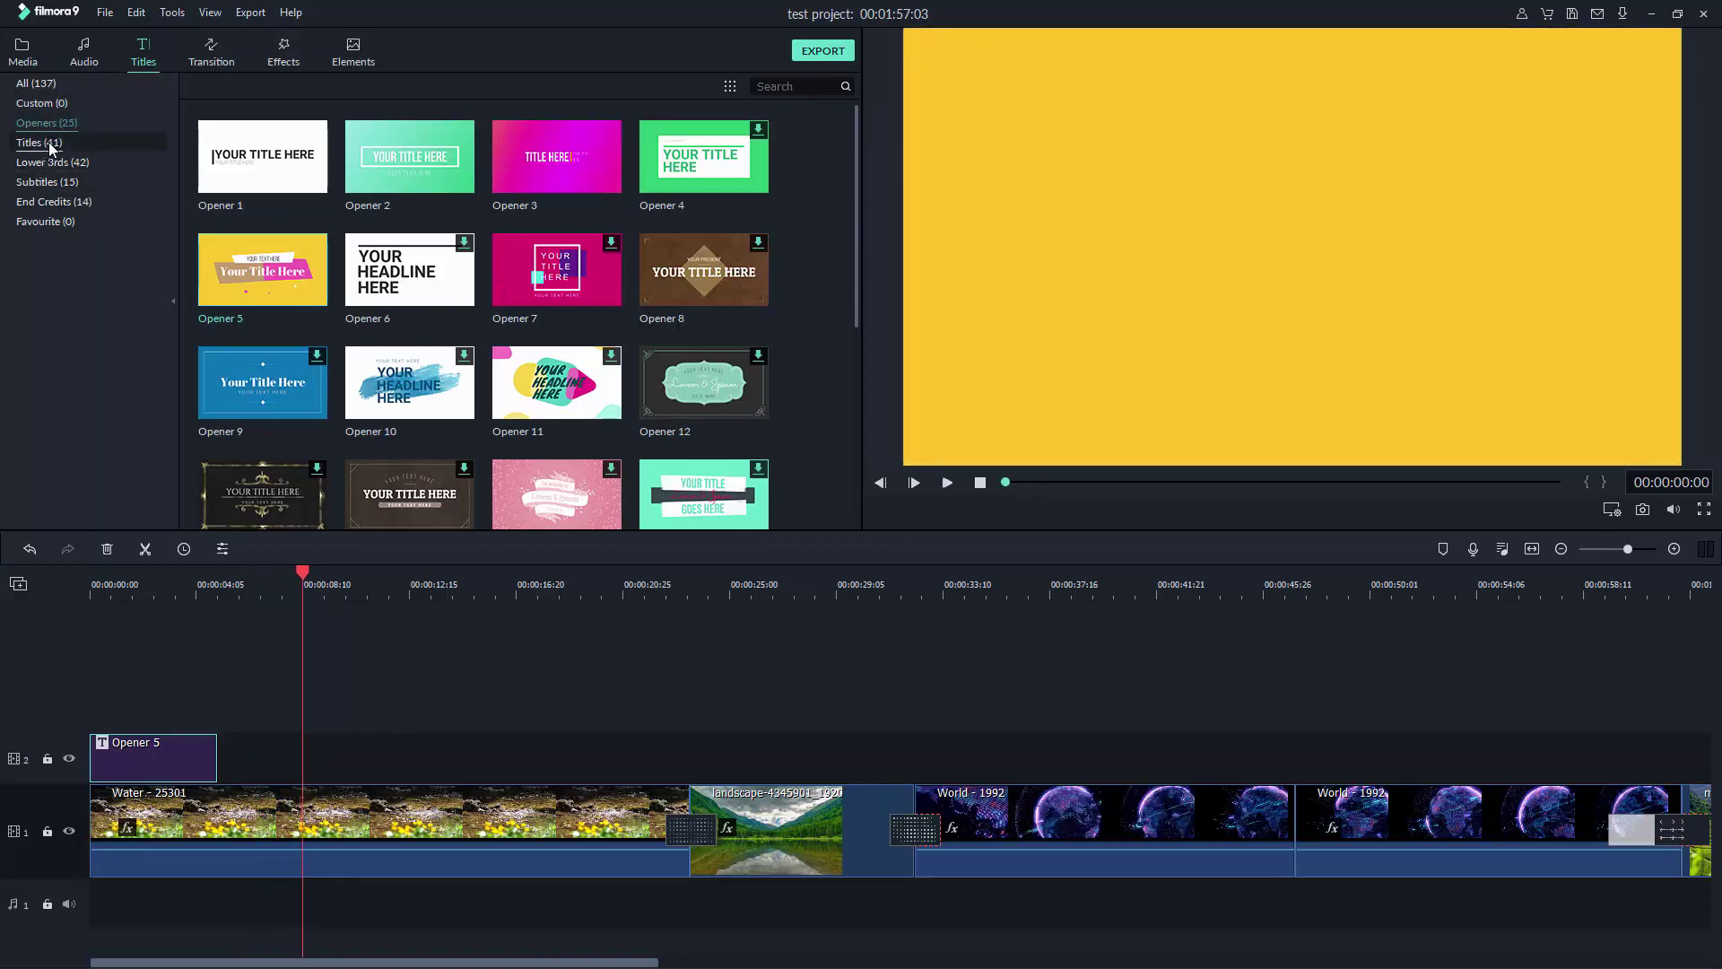
scroll(390, 266, down, 5)
scroll(391, 265, down, 3)
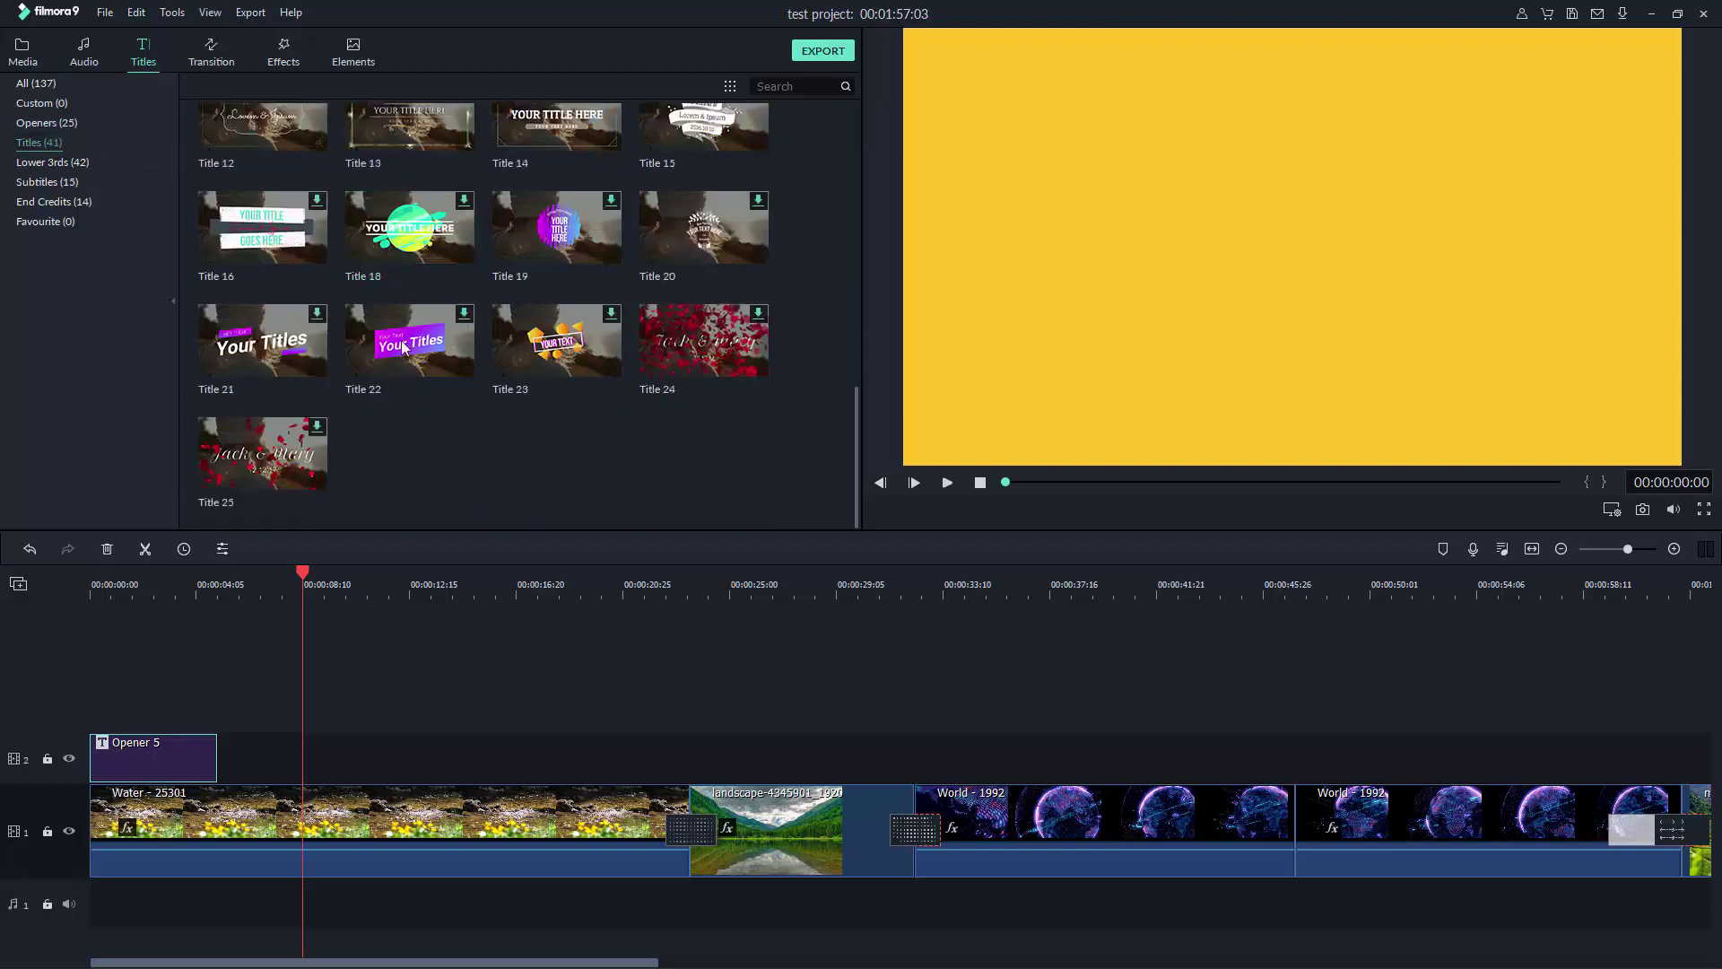
scroll(341, 376, up, 8)
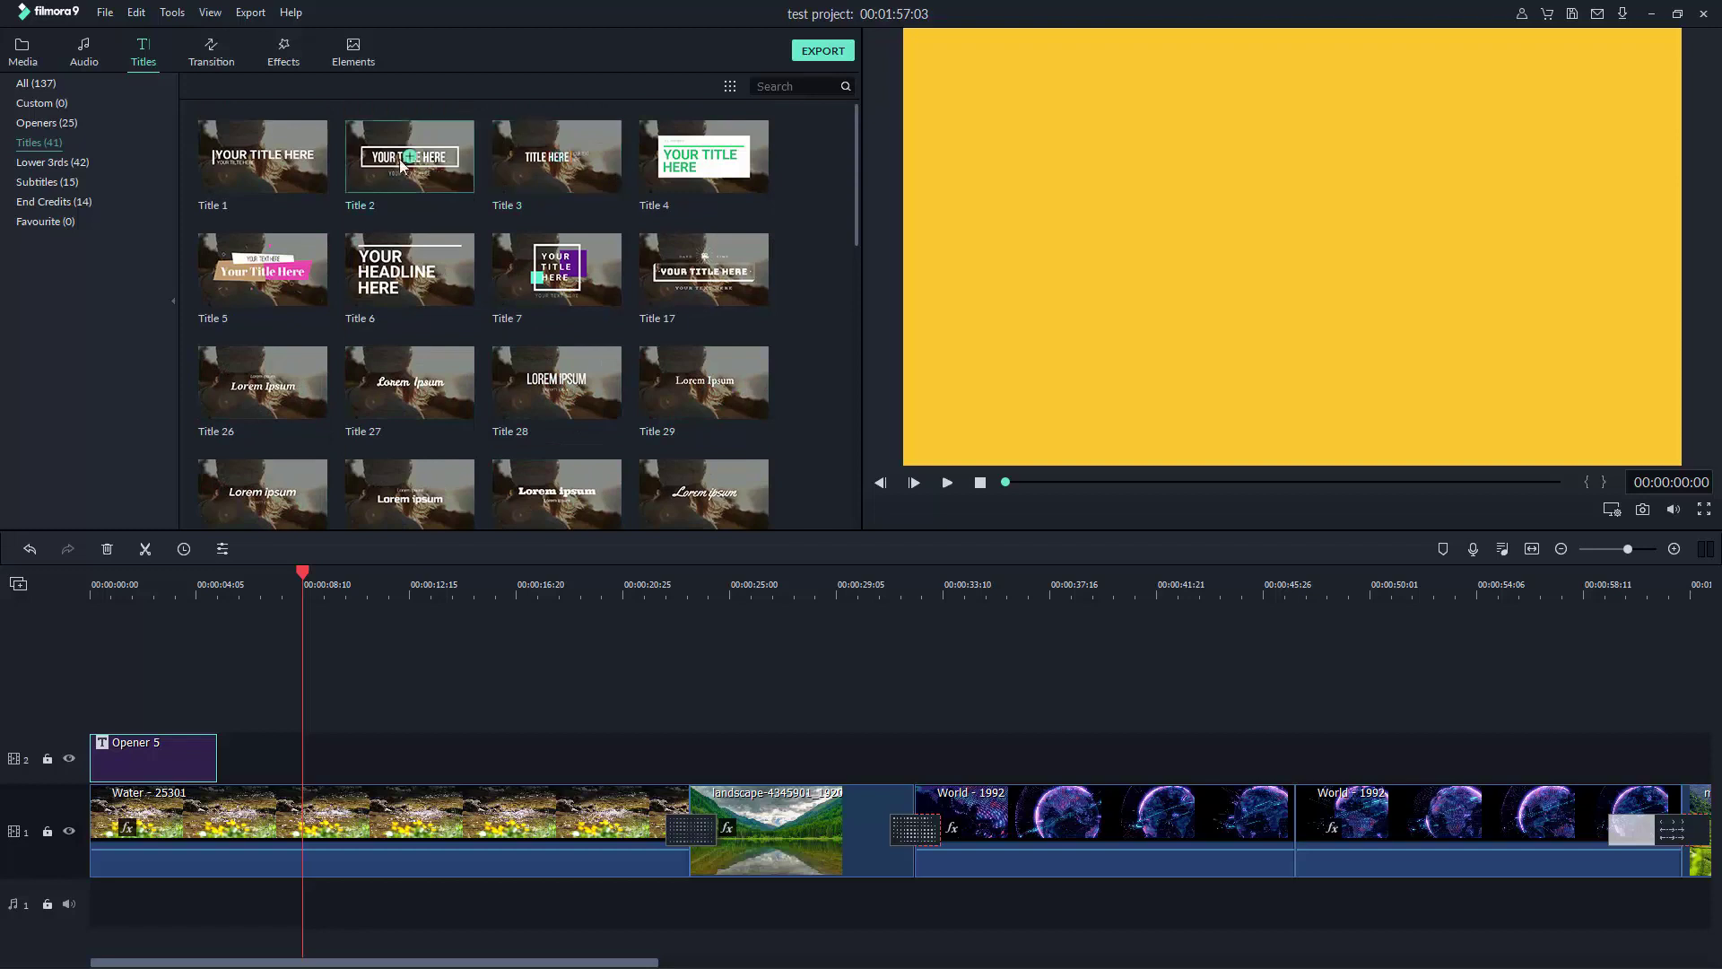
scroll(556, 224, down, 6)
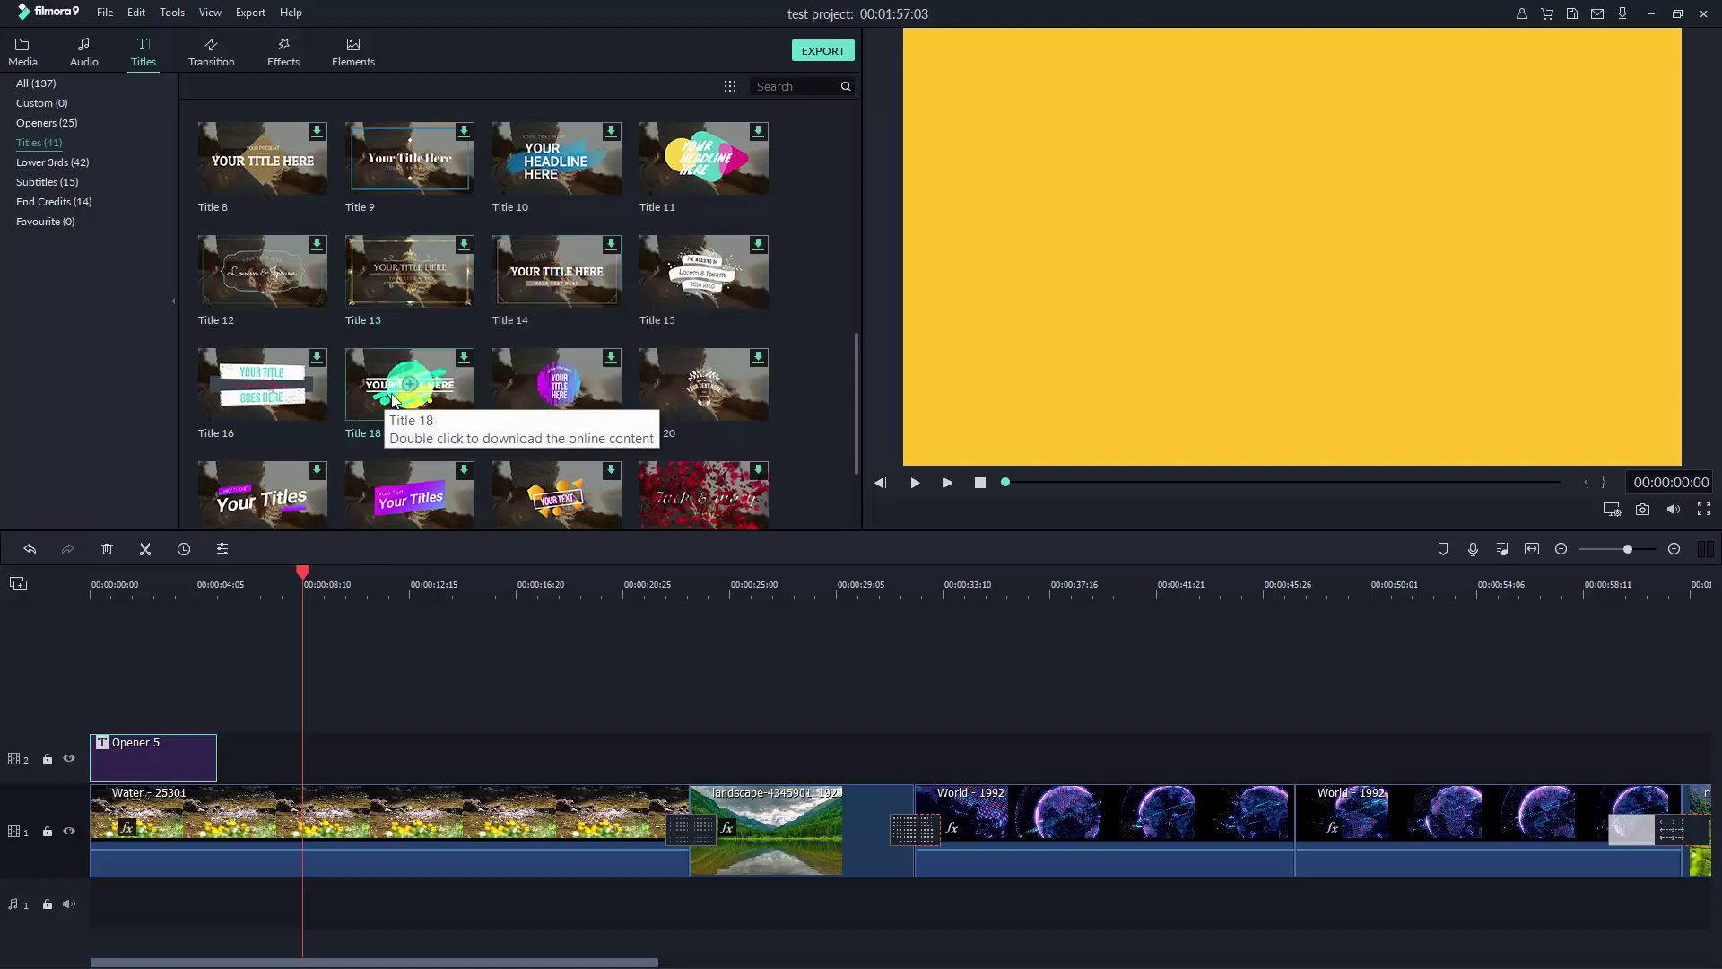
scroll(386, 404, down, 3)
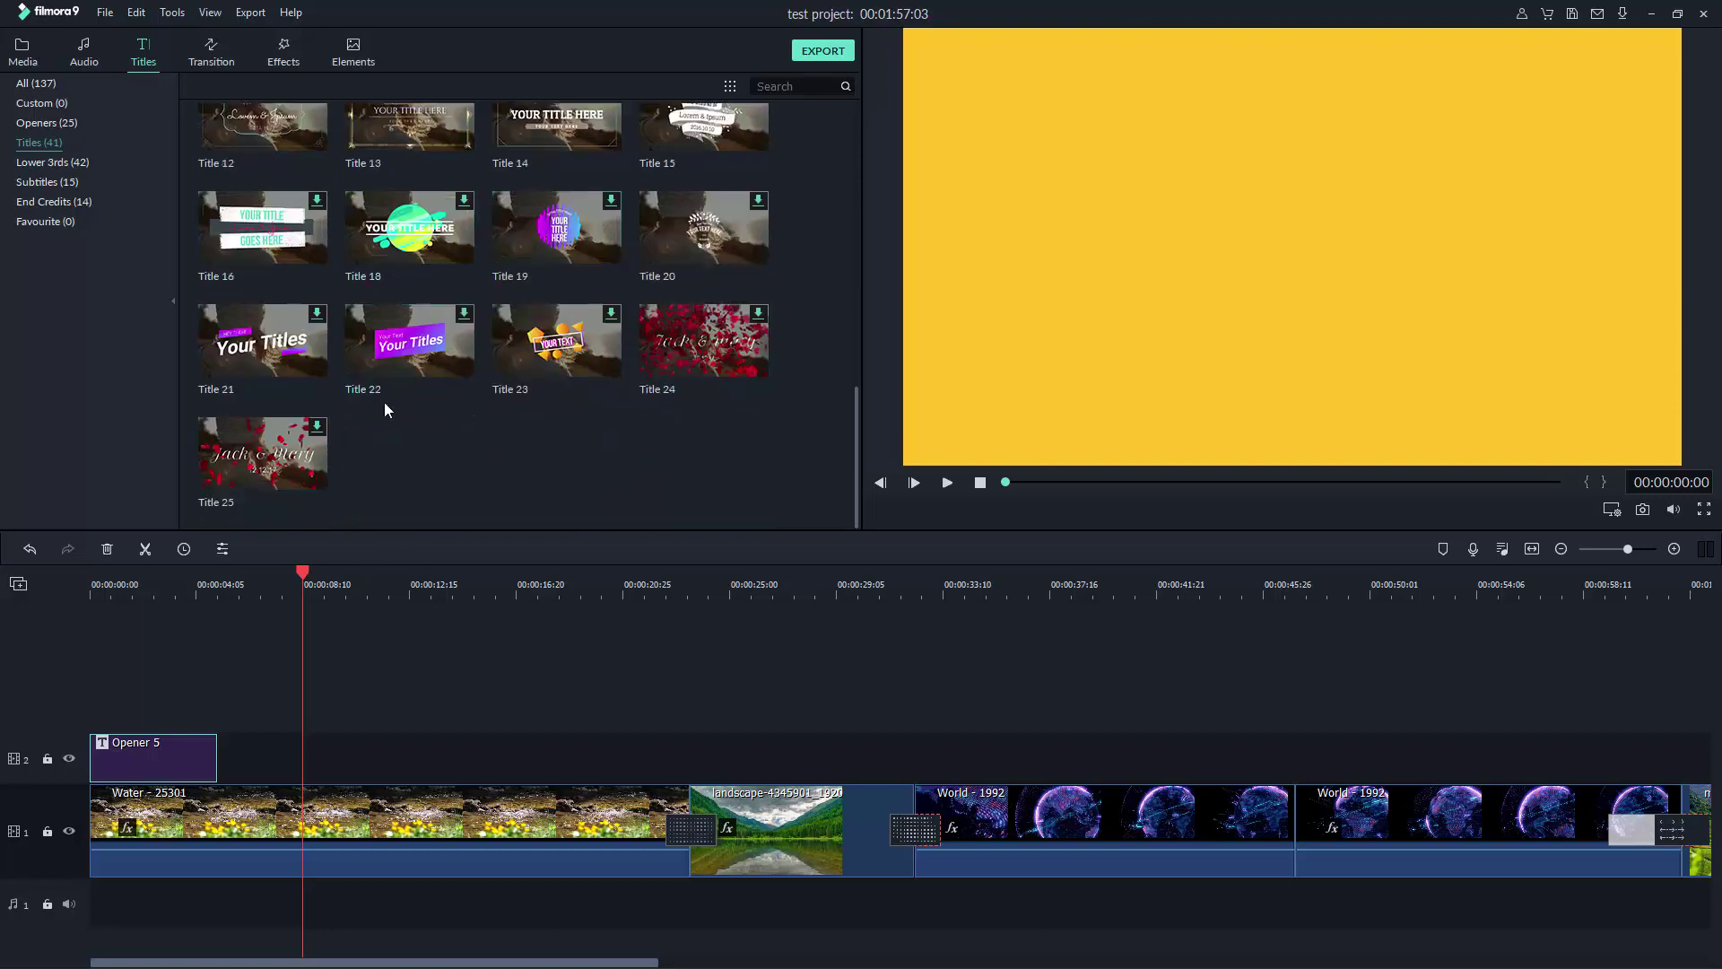
click(318, 314)
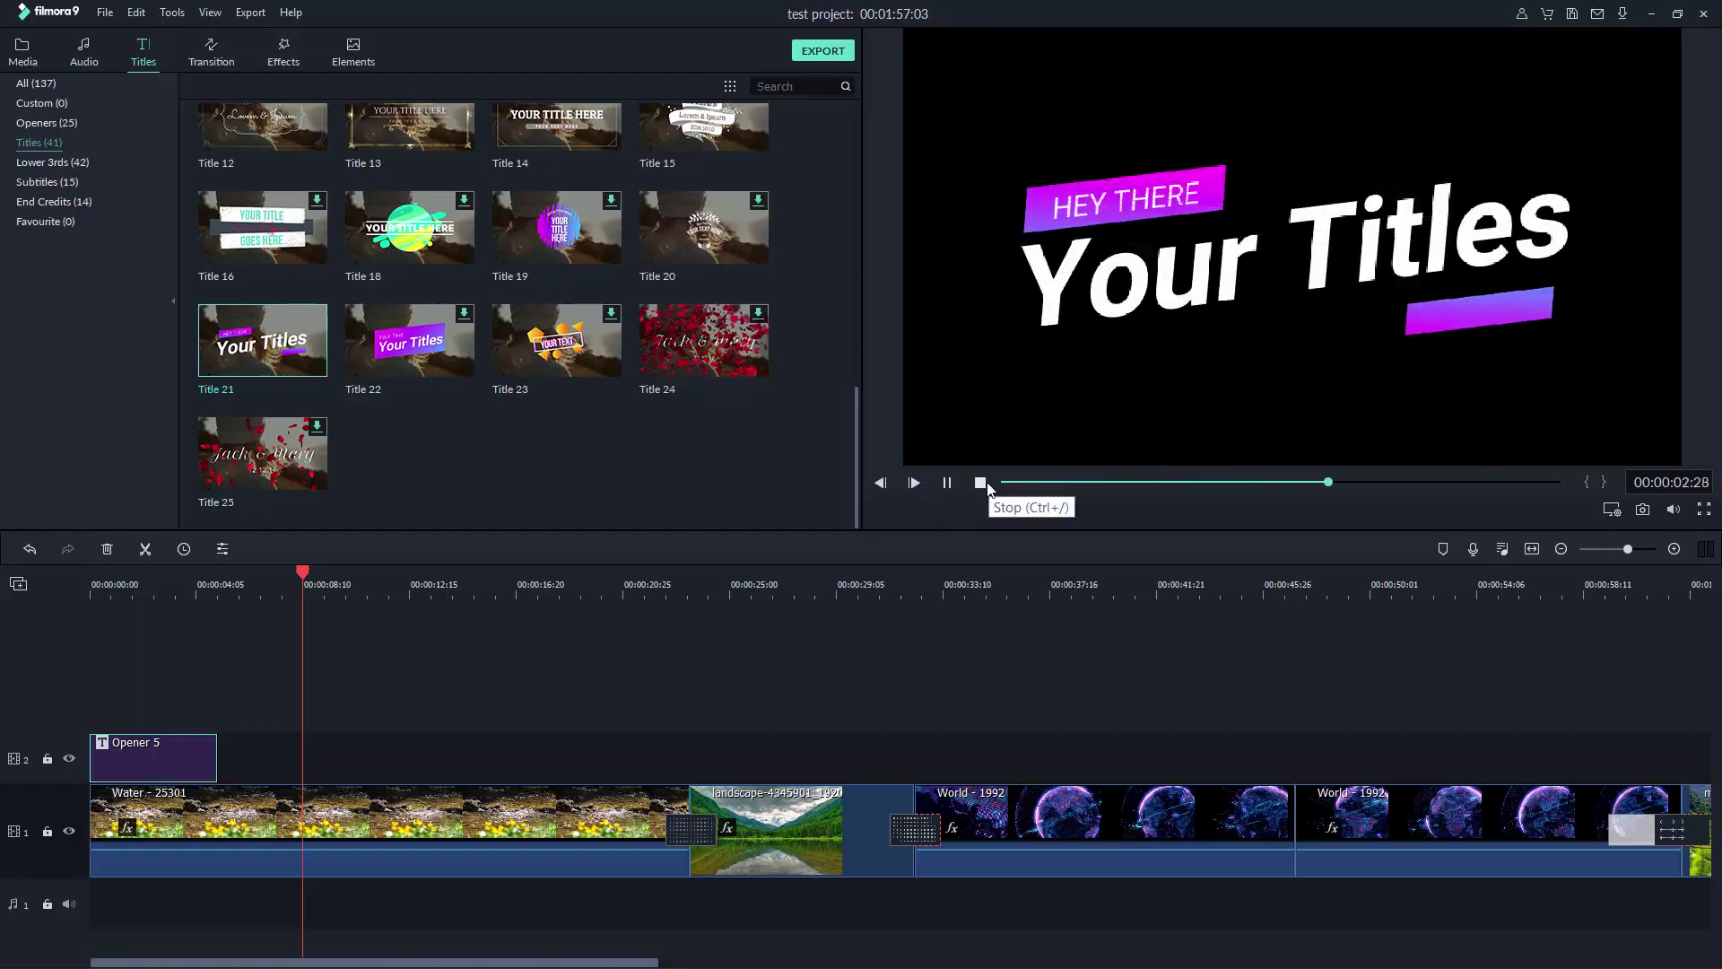
click(234, 314)
drag(234, 314, 280, 748)
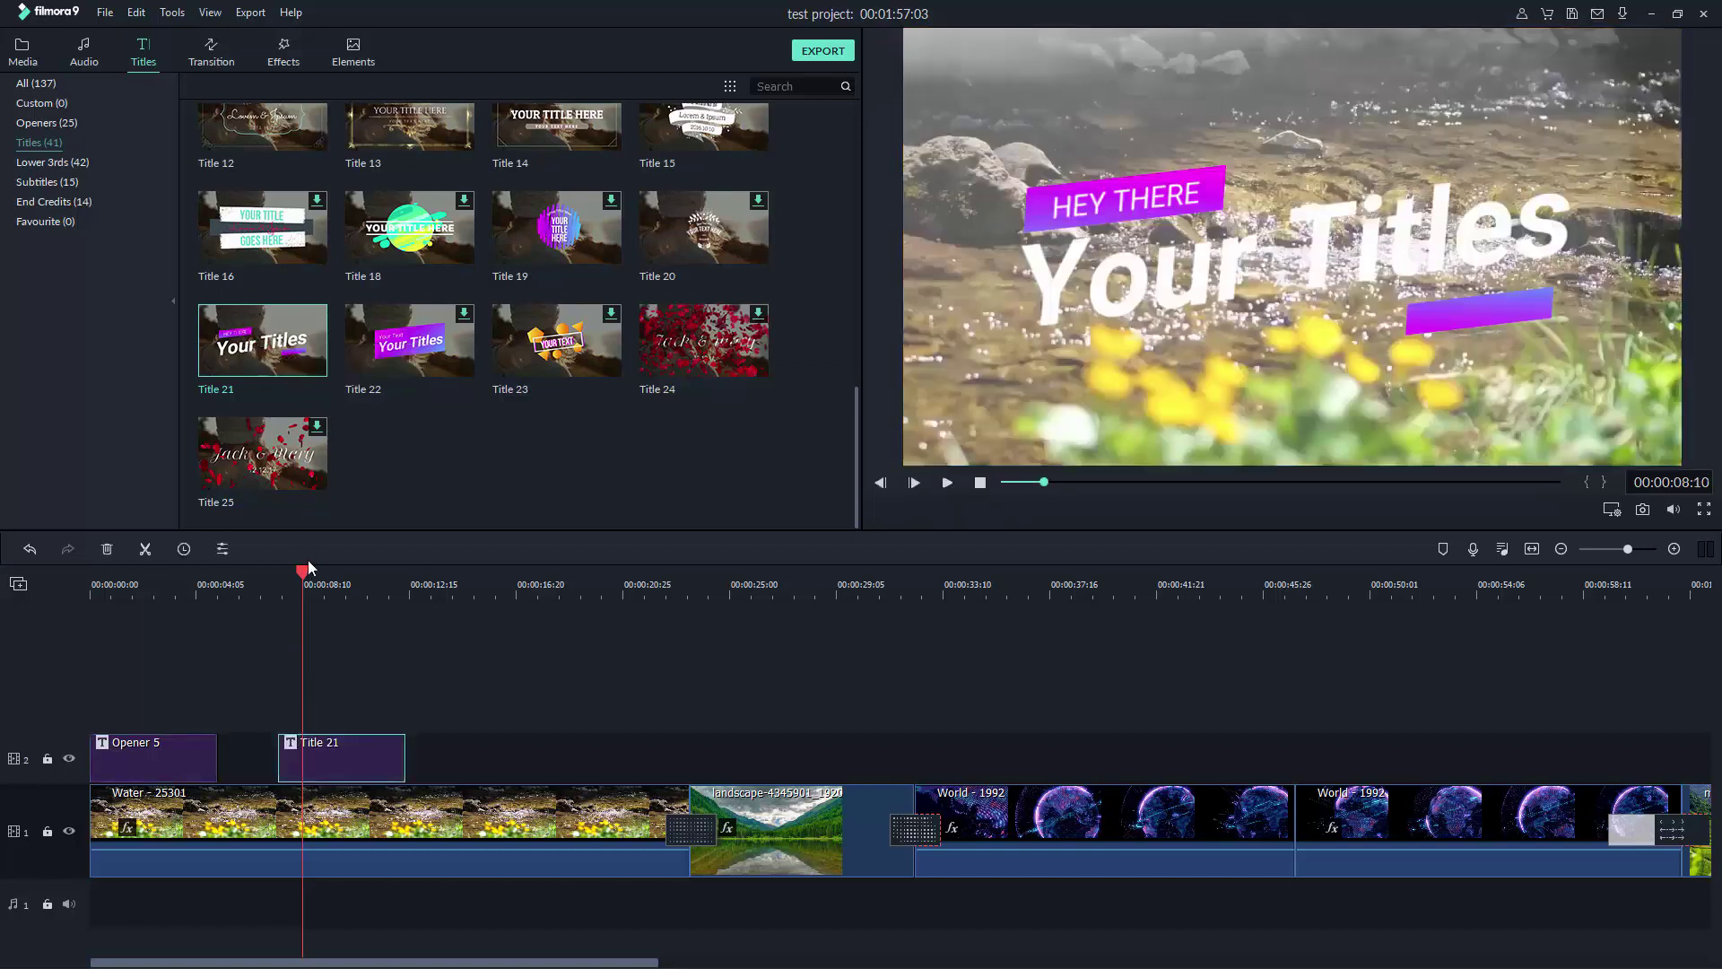
- Preview Title 21 over the Water clip by playing the timeline from 00:00:05:28
drag(301, 568, 241, 583)
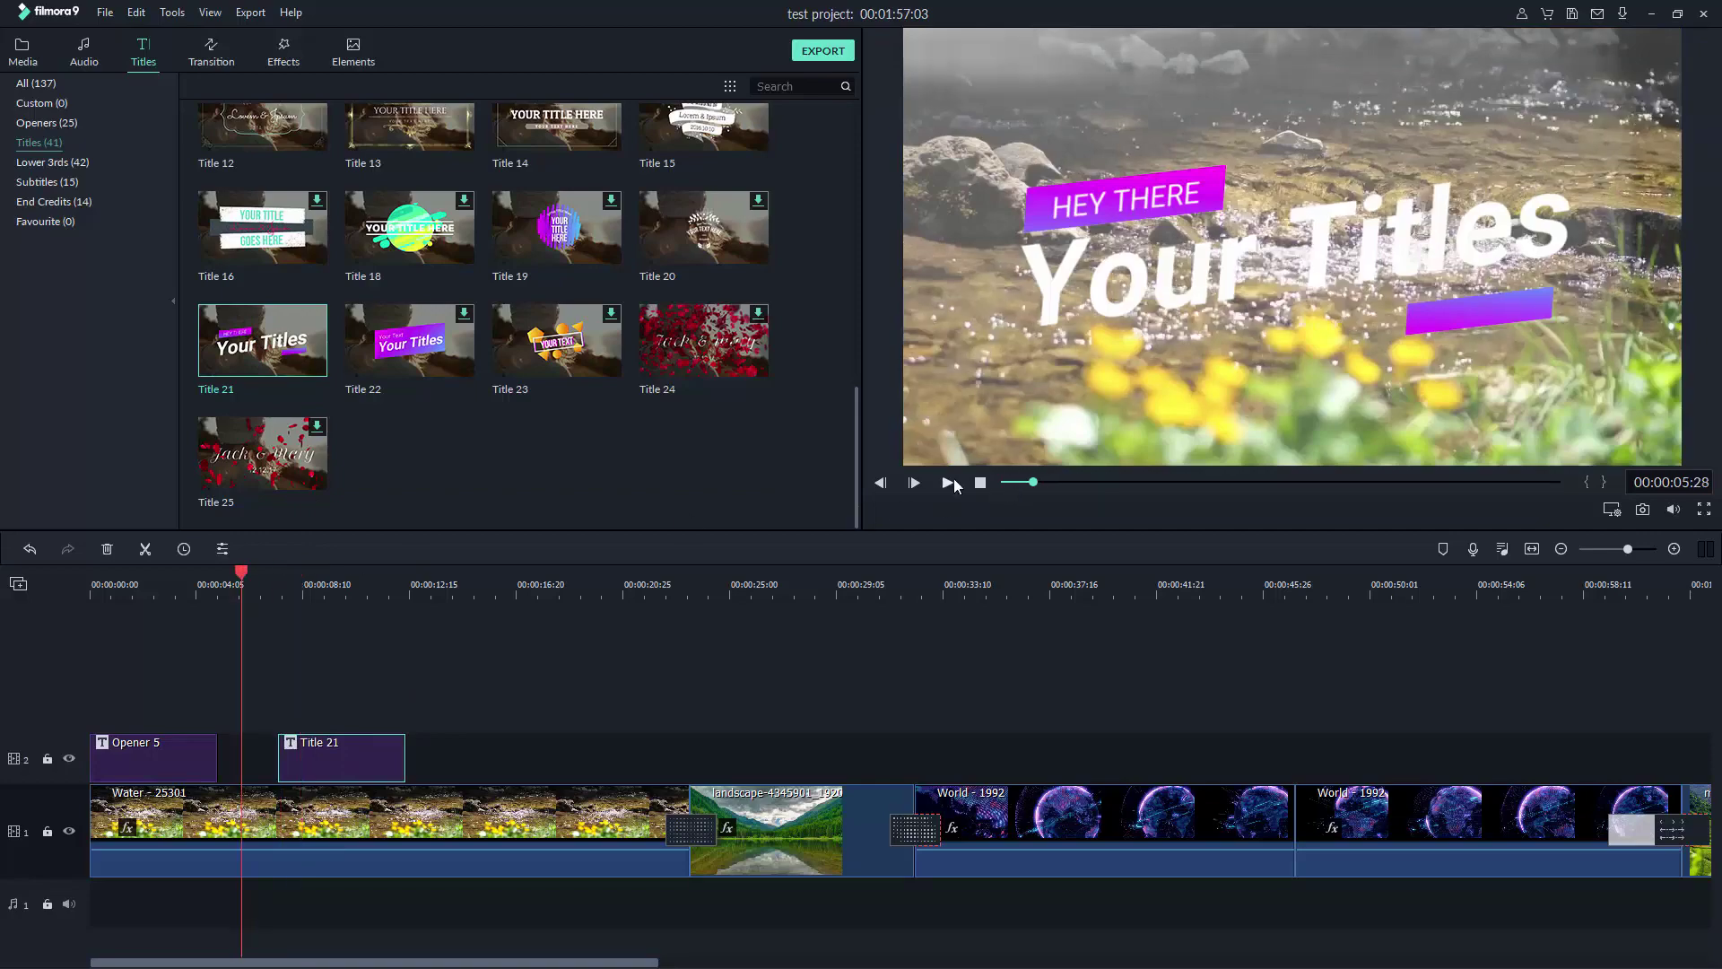
key(space)
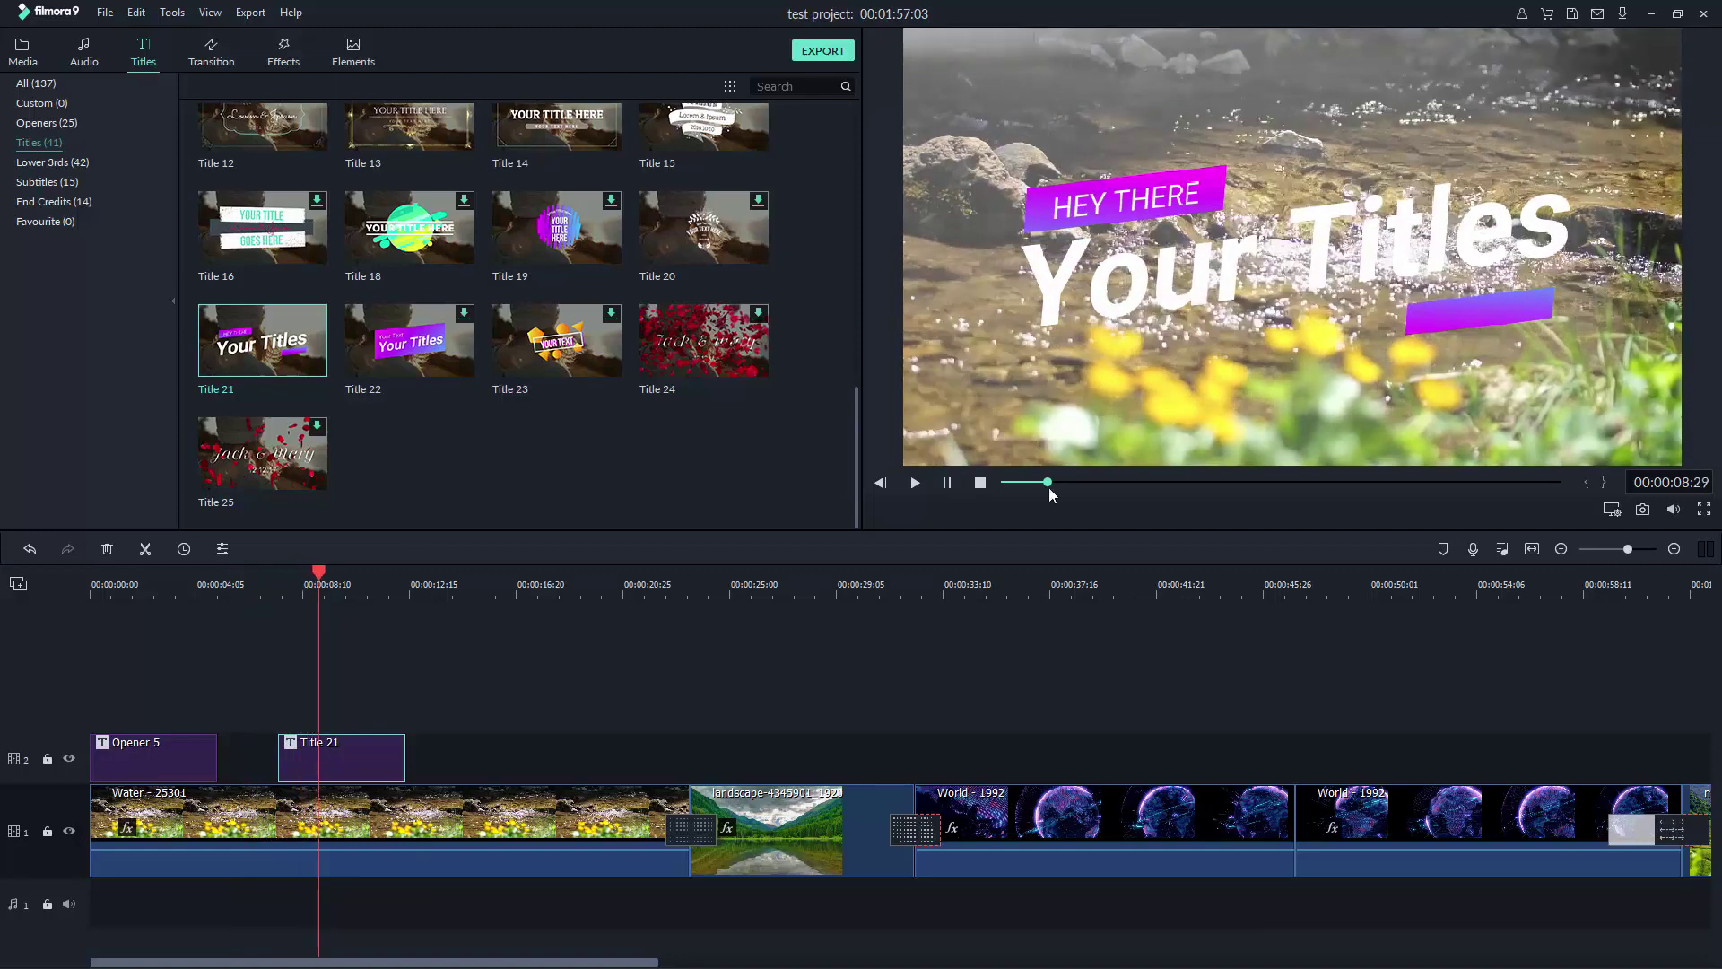
click(980, 485)
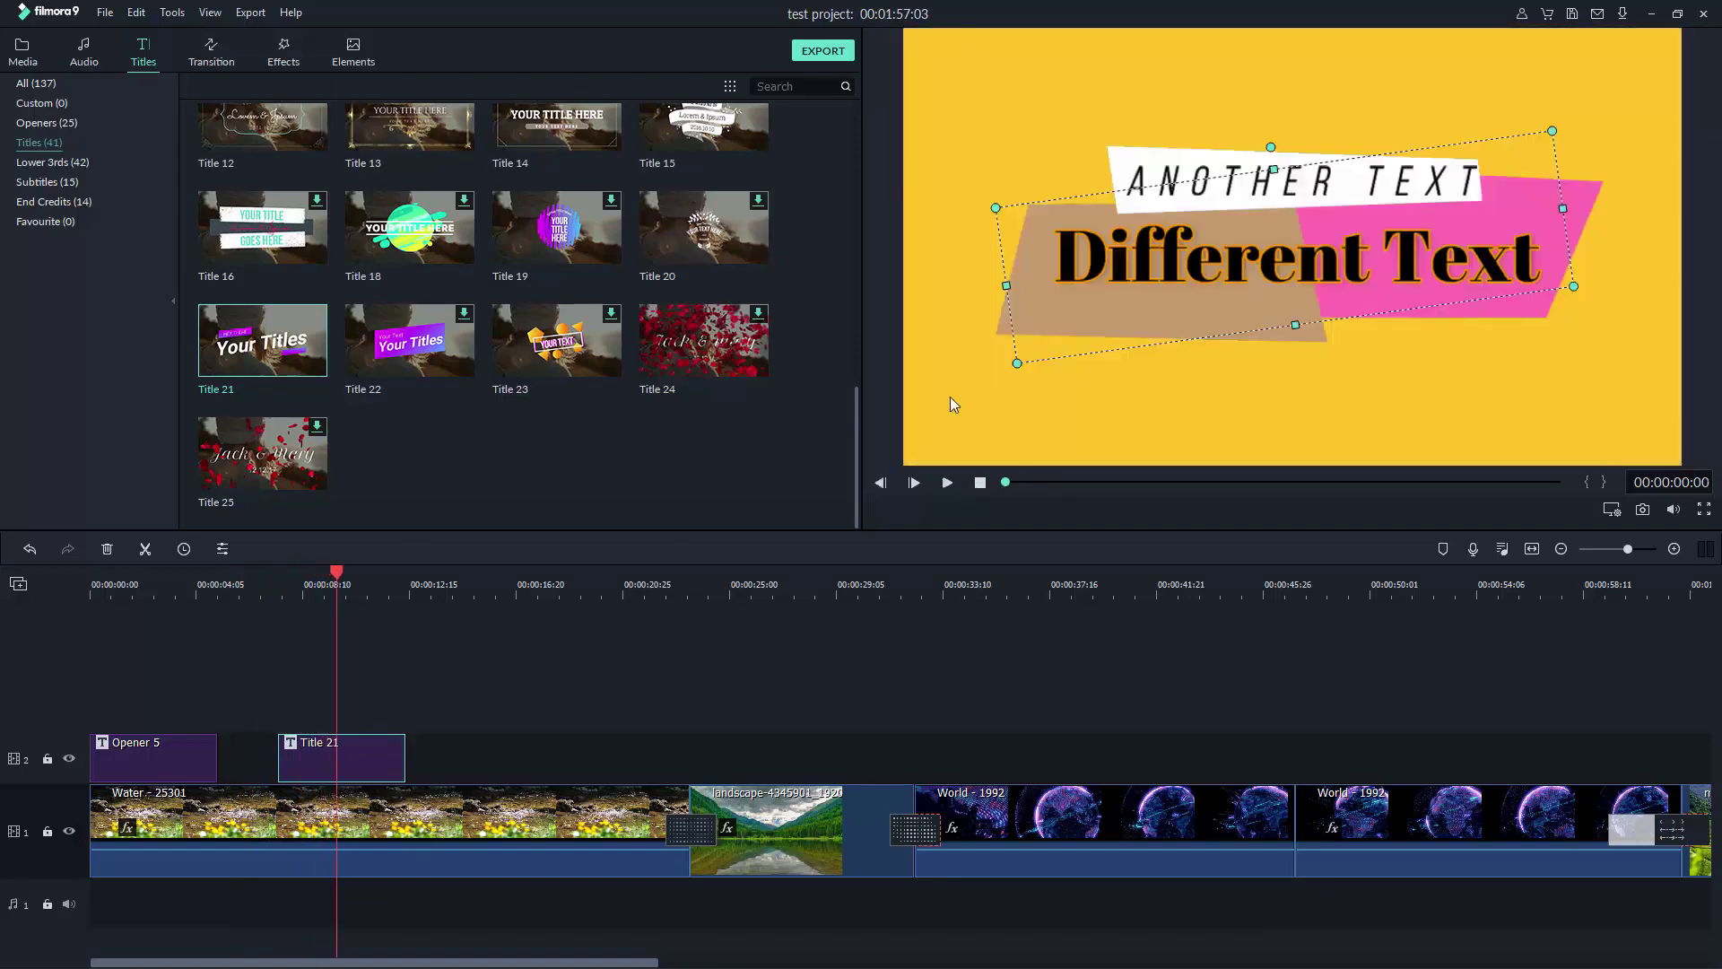
- Change Title 21's main line "Your Titles" to "My Titles" and confirm, with the playhead moved to 00:00:13:15
double_click(368, 746)
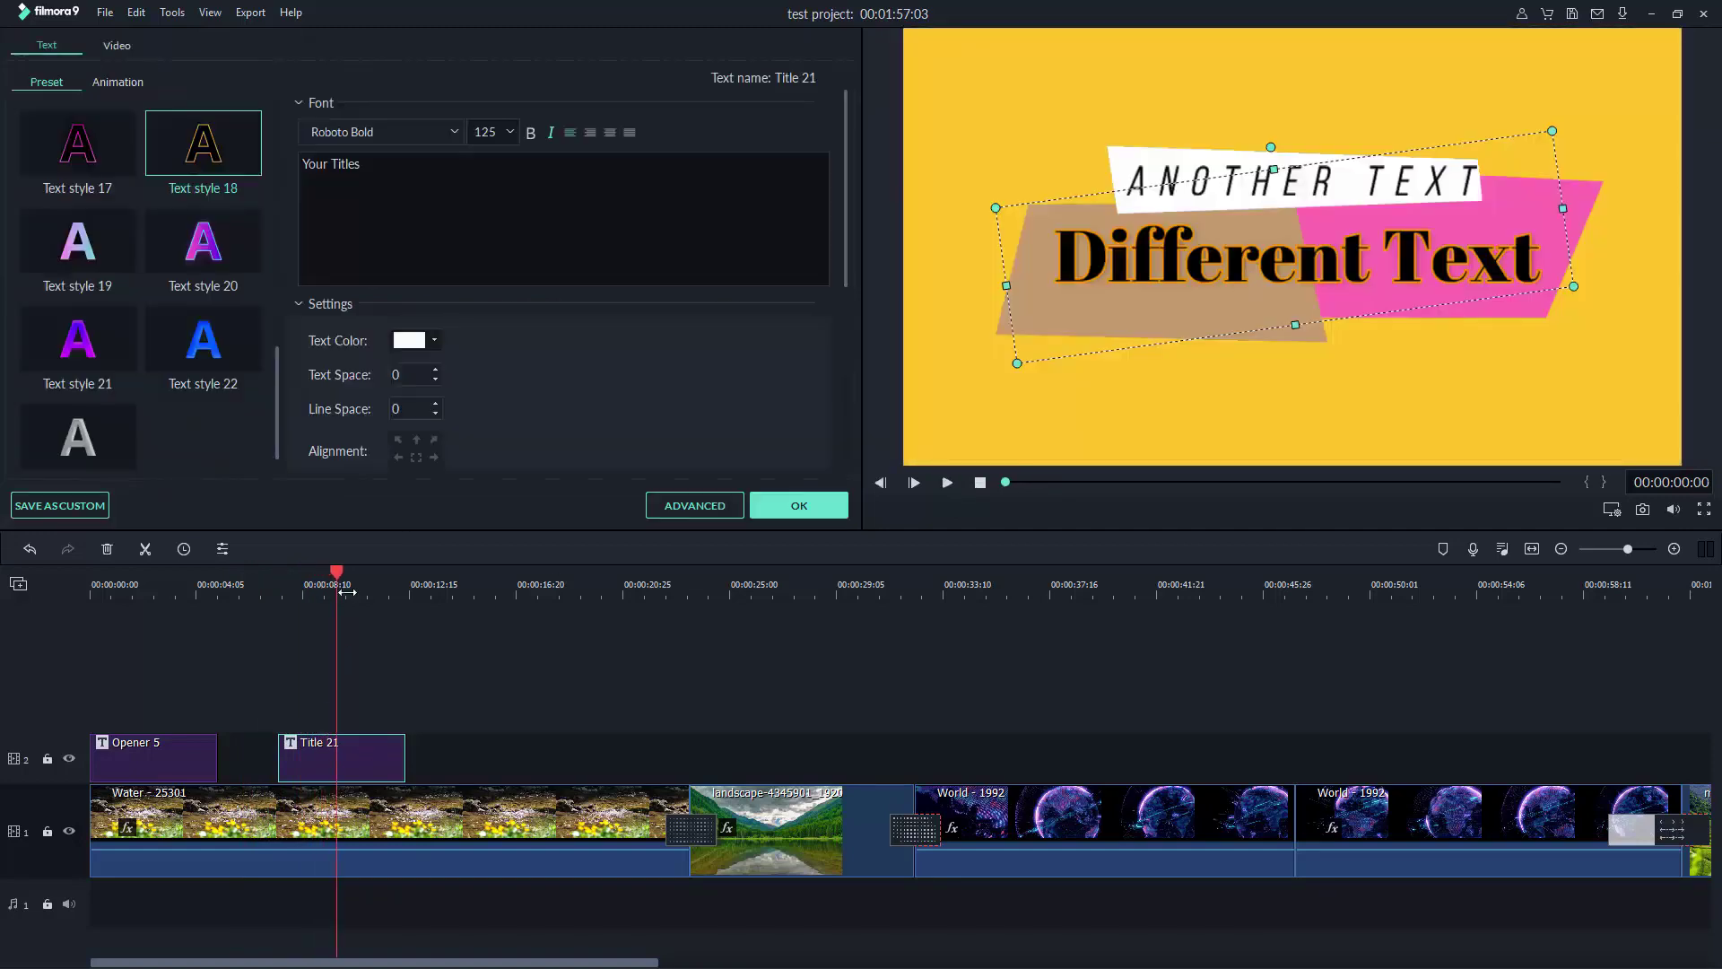
drag(339, 581, 291, 582)
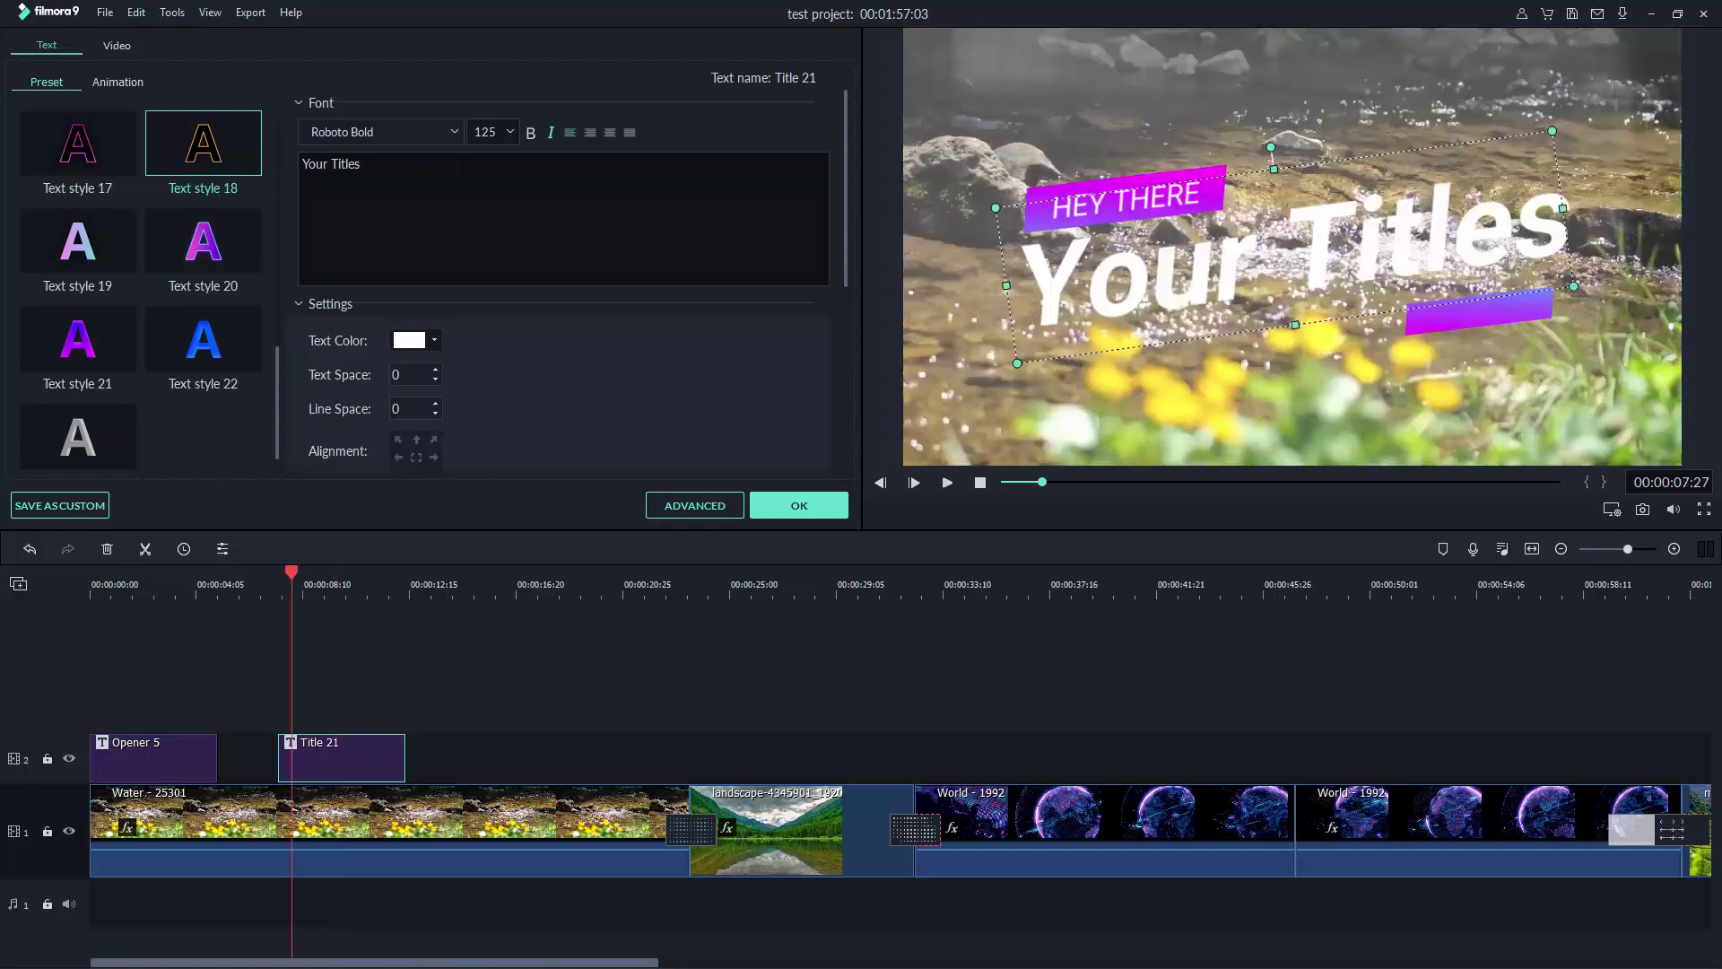
double_click(1283, 242)
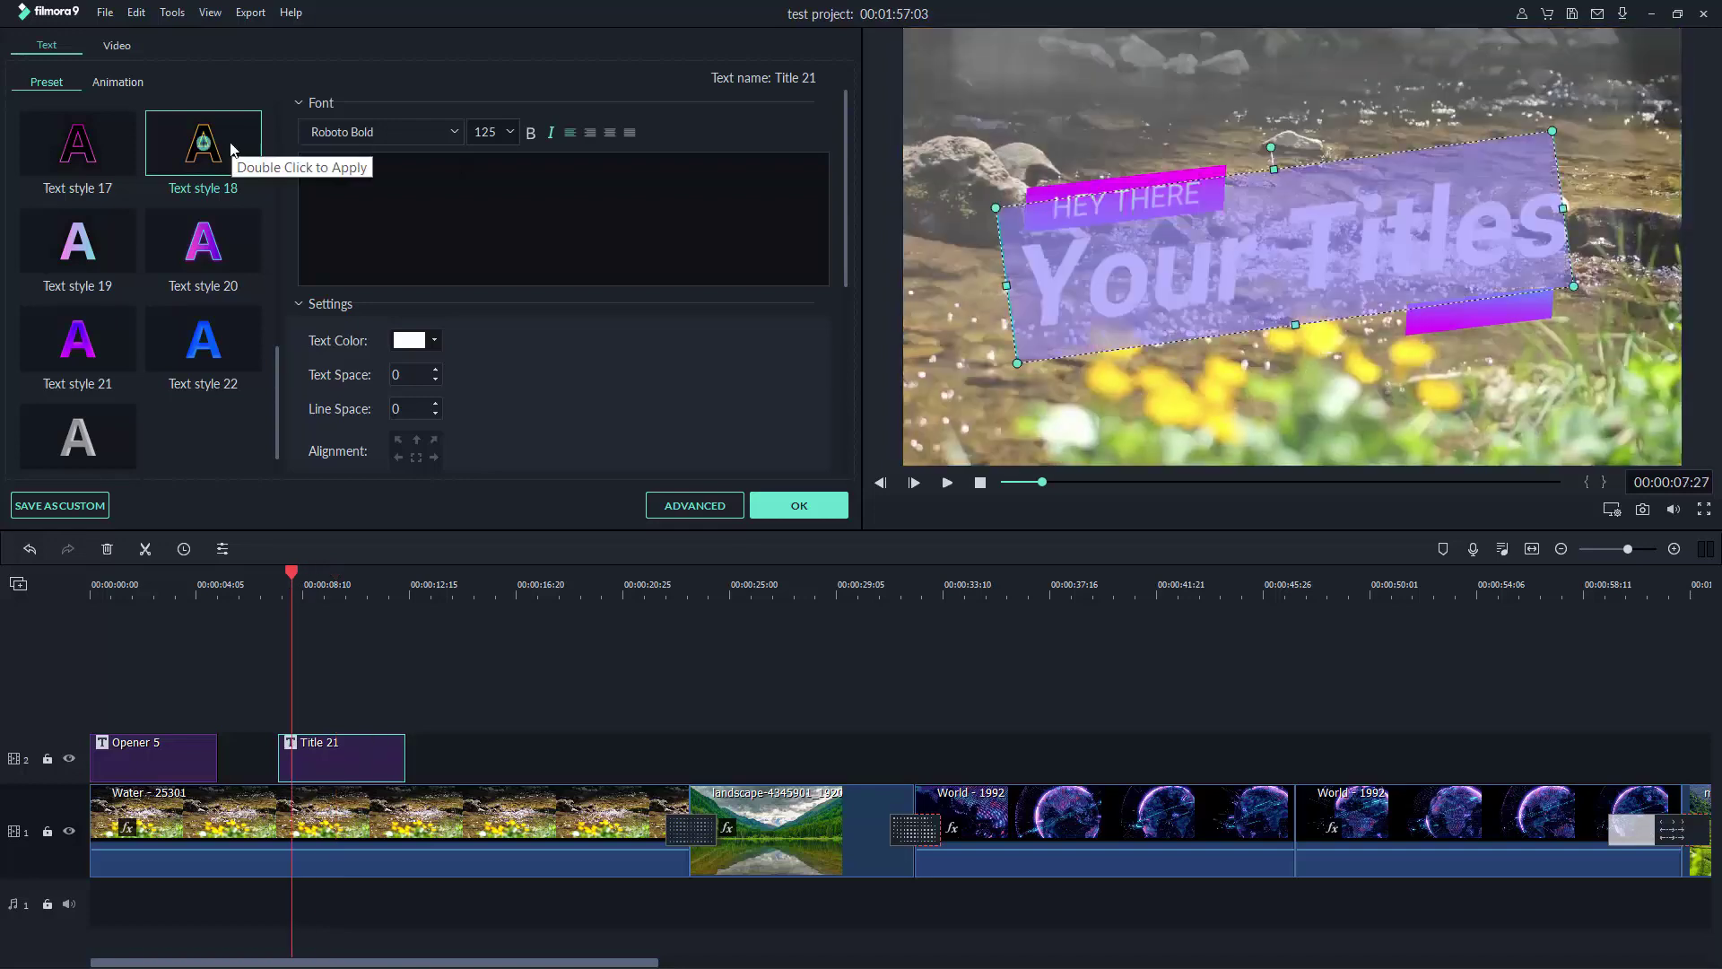
text(m)
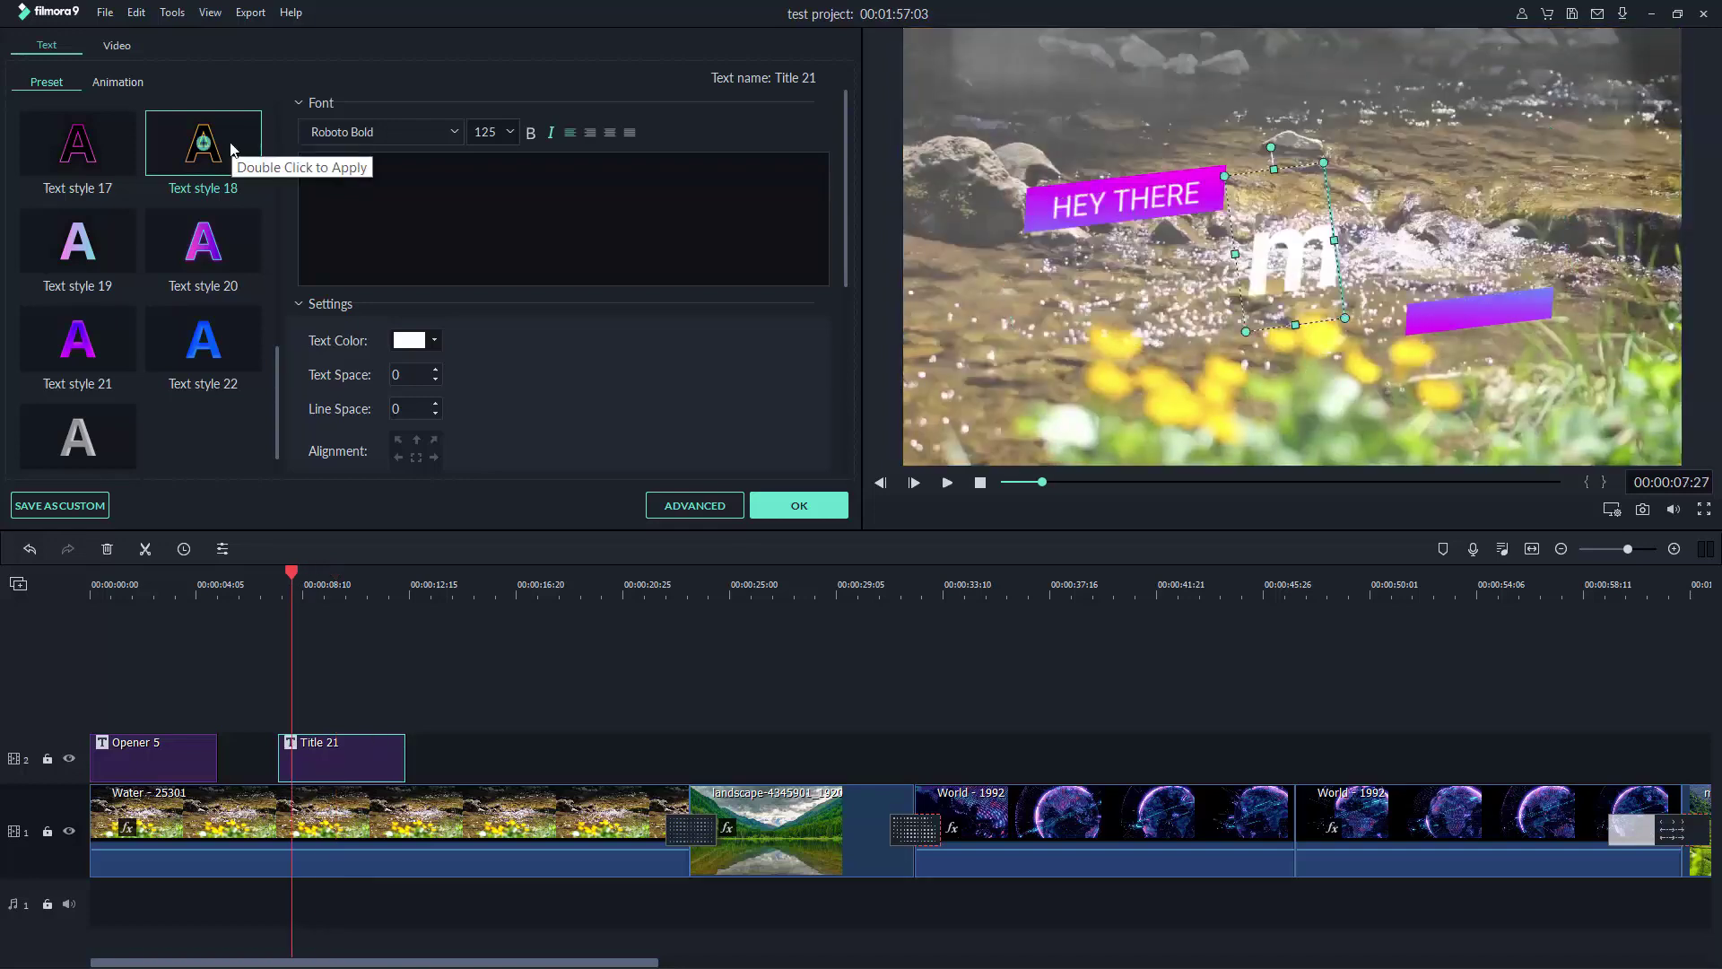
text(Y)
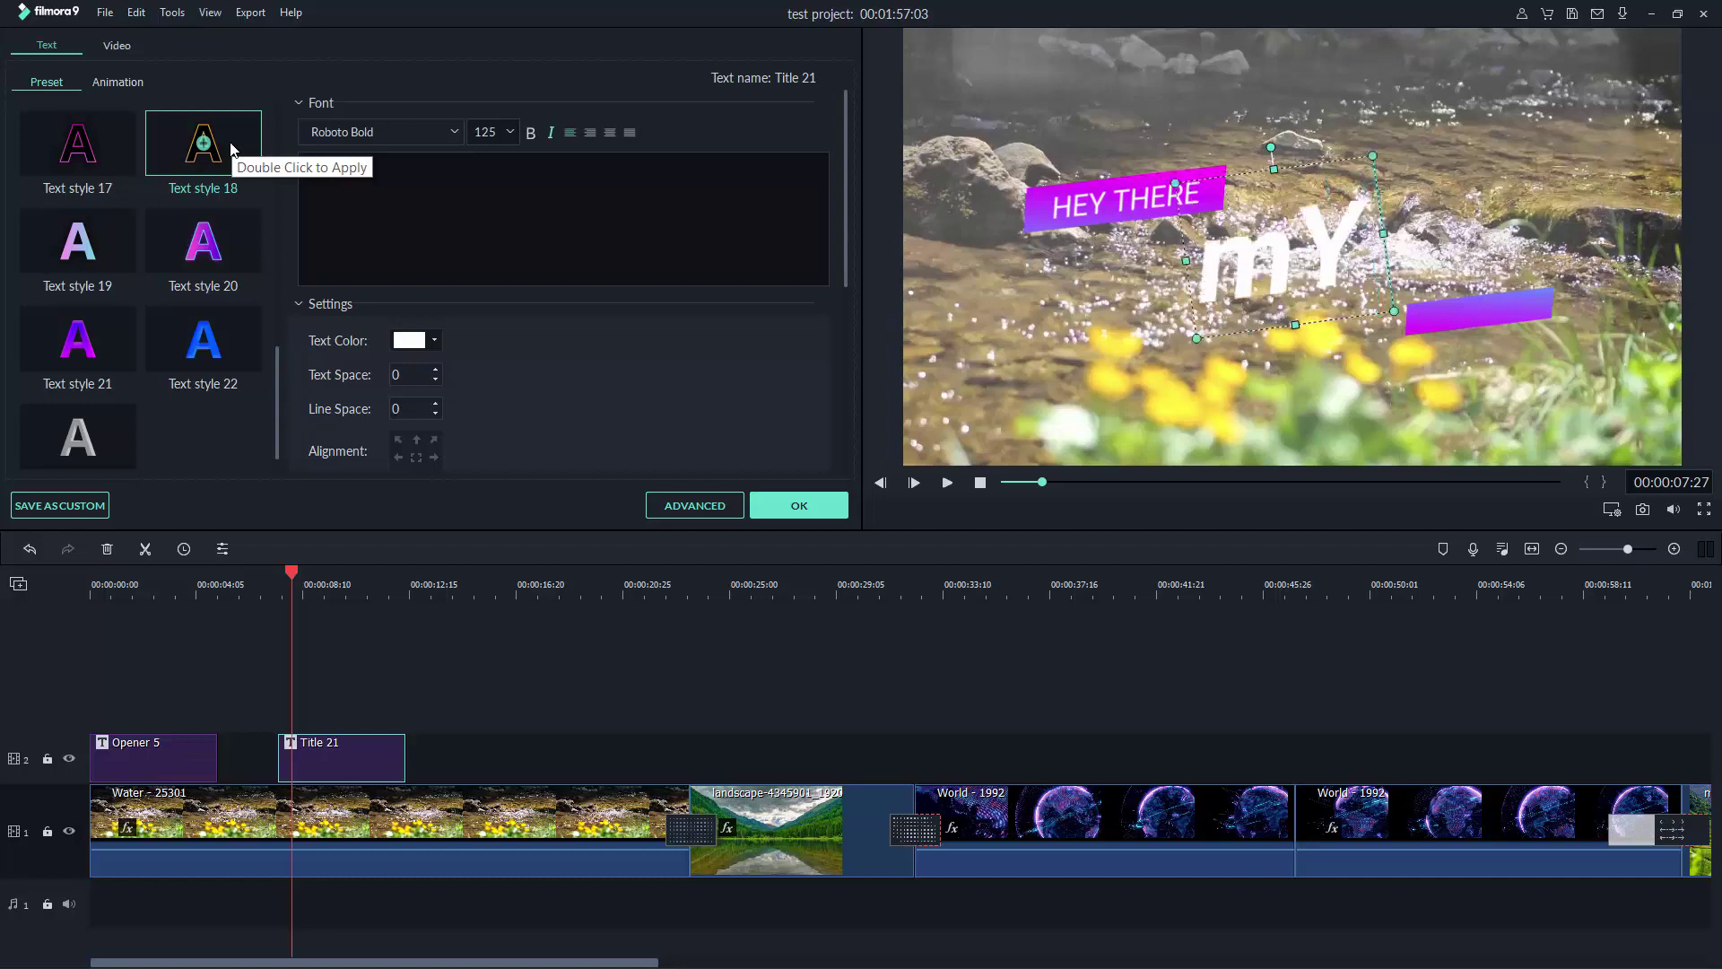
key(BackSpace)
key(BackSpace)
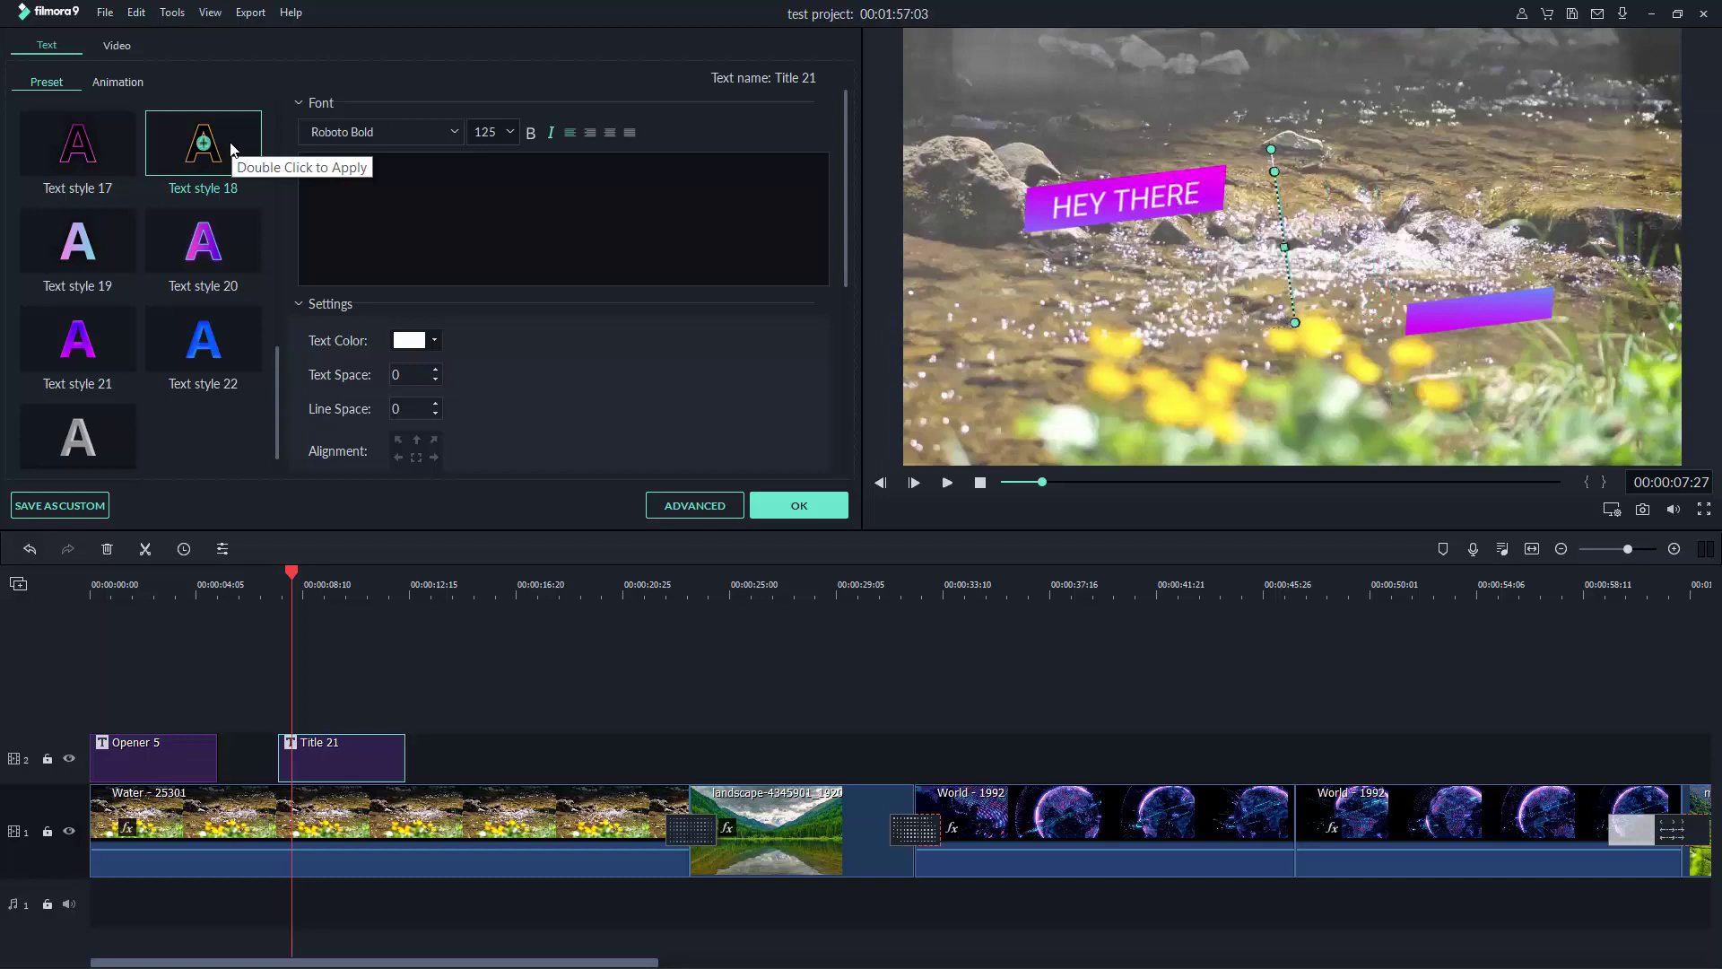
text(My)
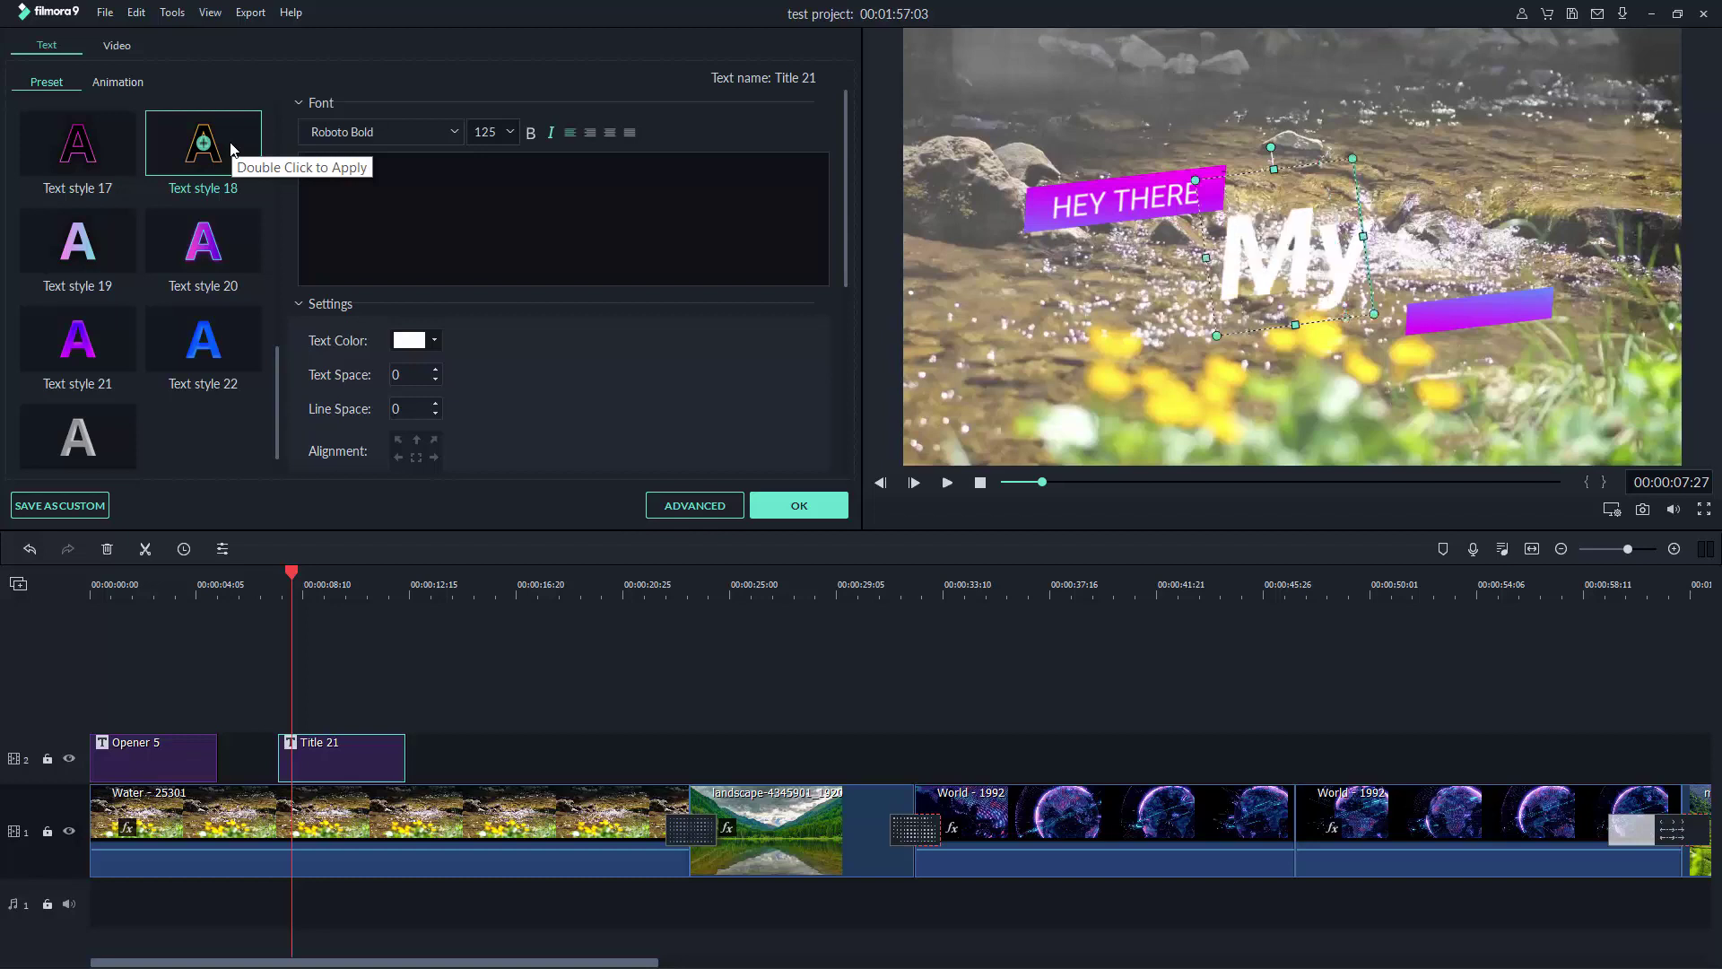
text( Titles)
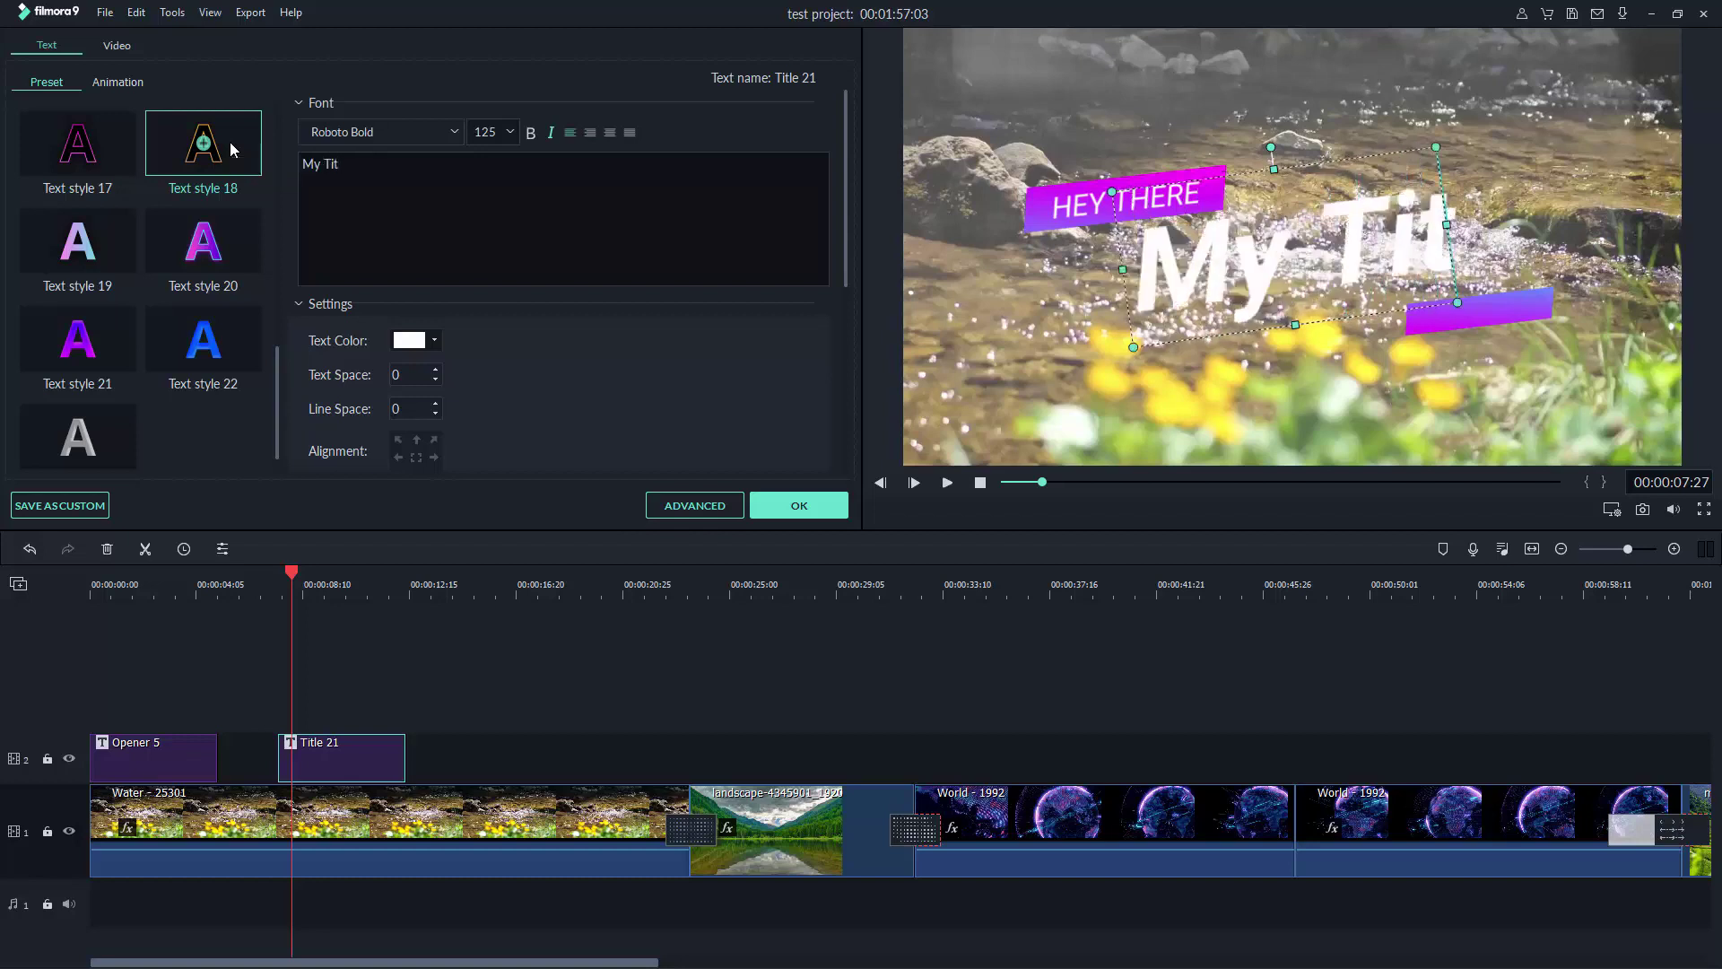
click(296, 578)
drag(296, 579, 436, 588)
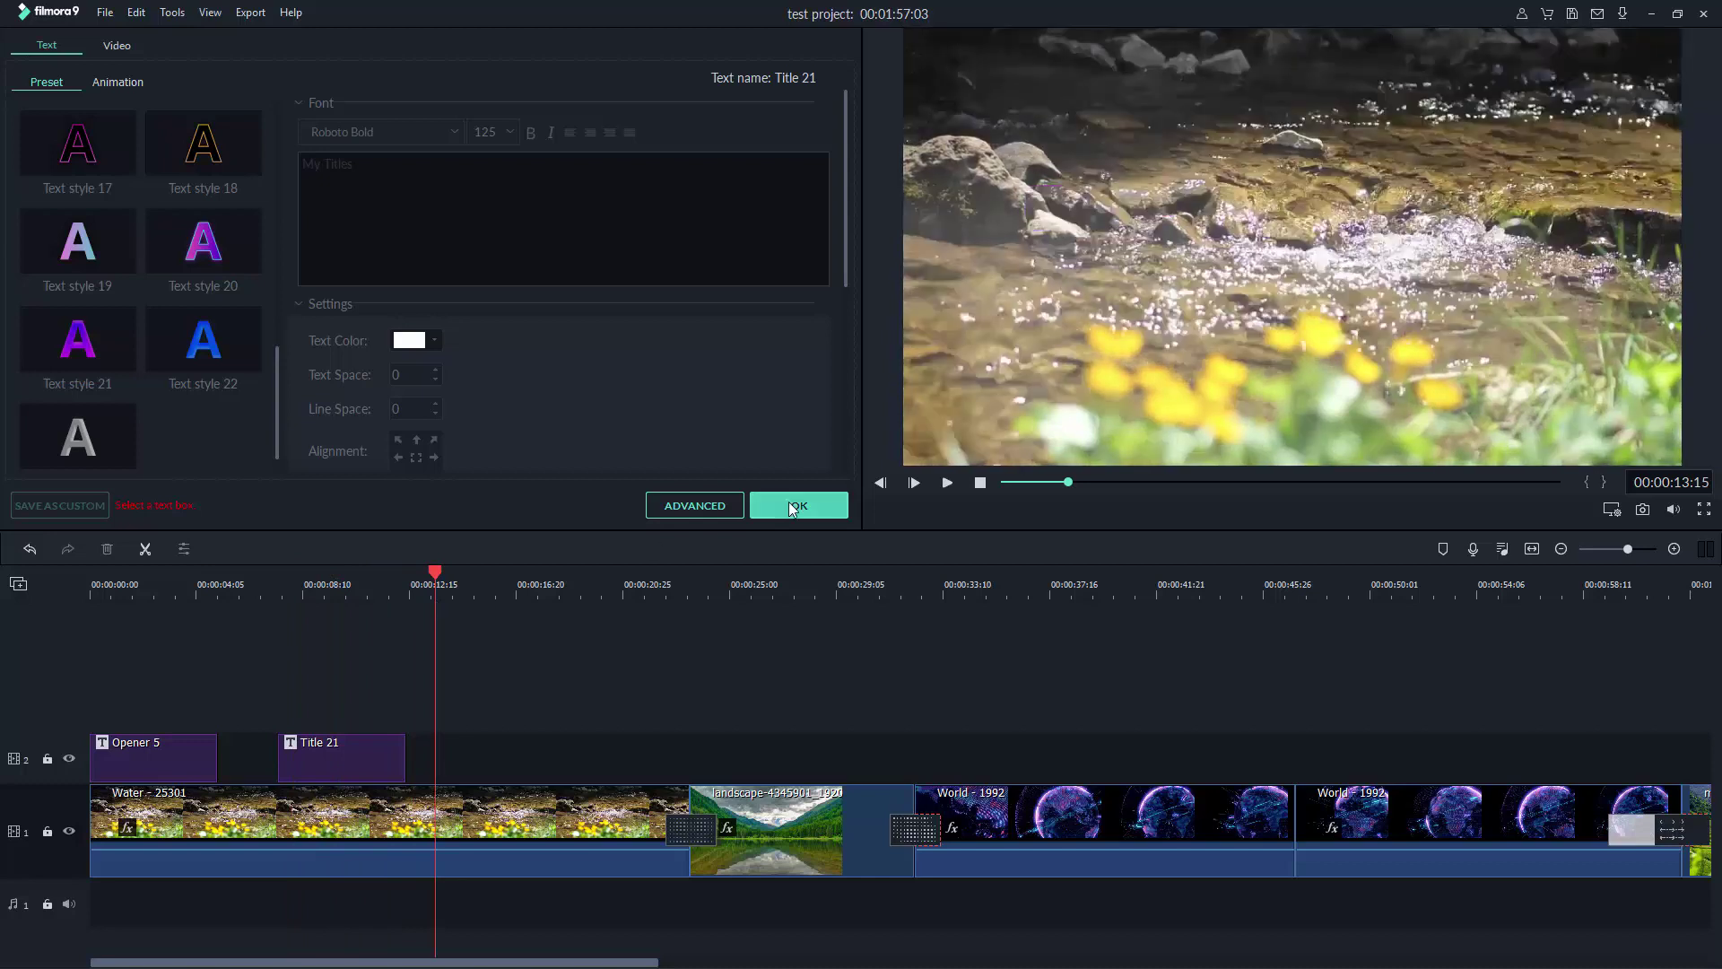
click(789, 504)
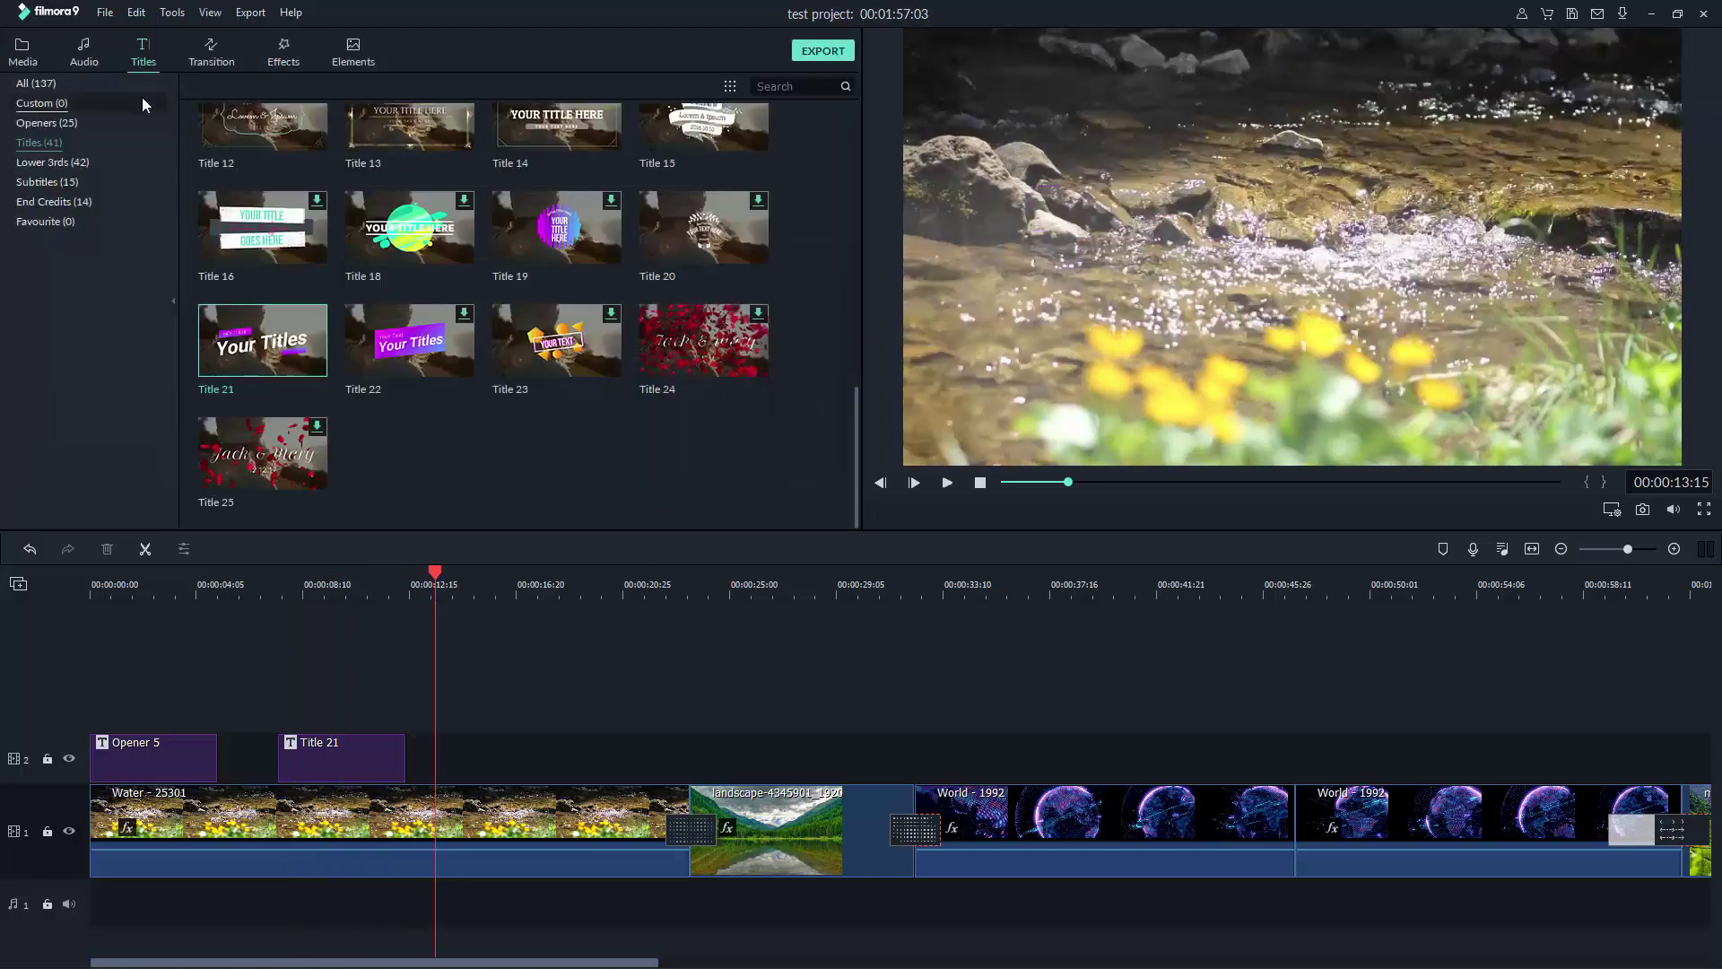
- Browse the graphic elements library from hearts and badges to web icons, with the playhead at 00:00:25:21 over the landscape clip
click(368, 56)
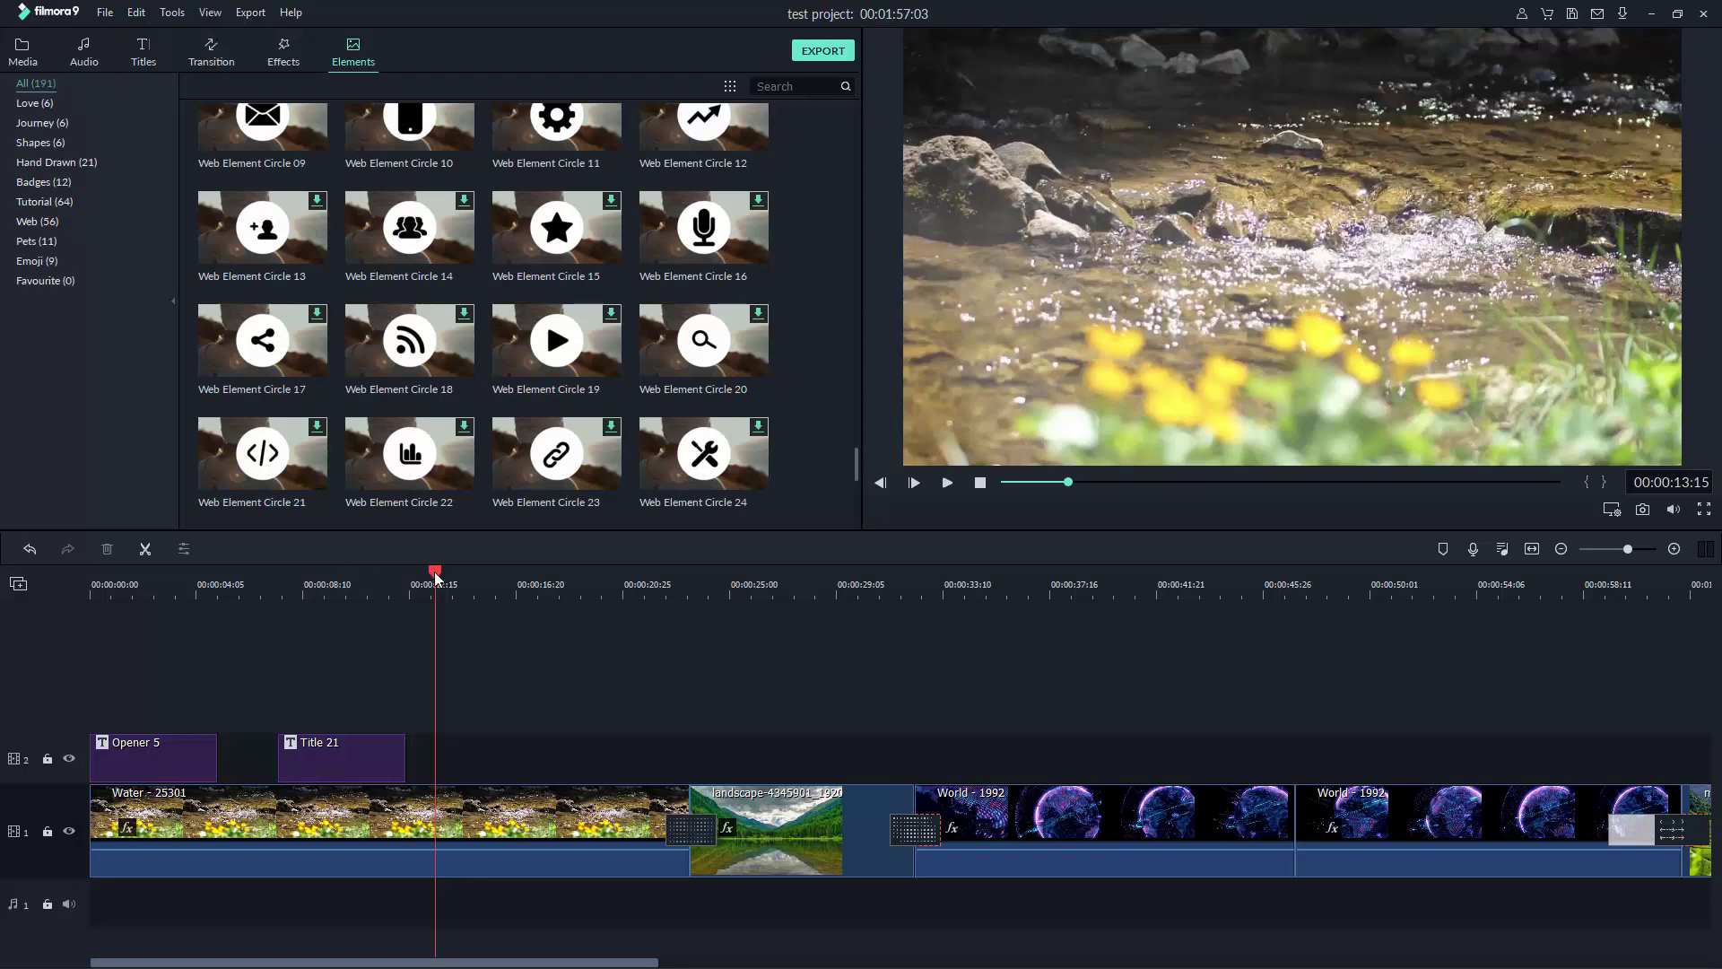
drag(437, 577, 748, 561)
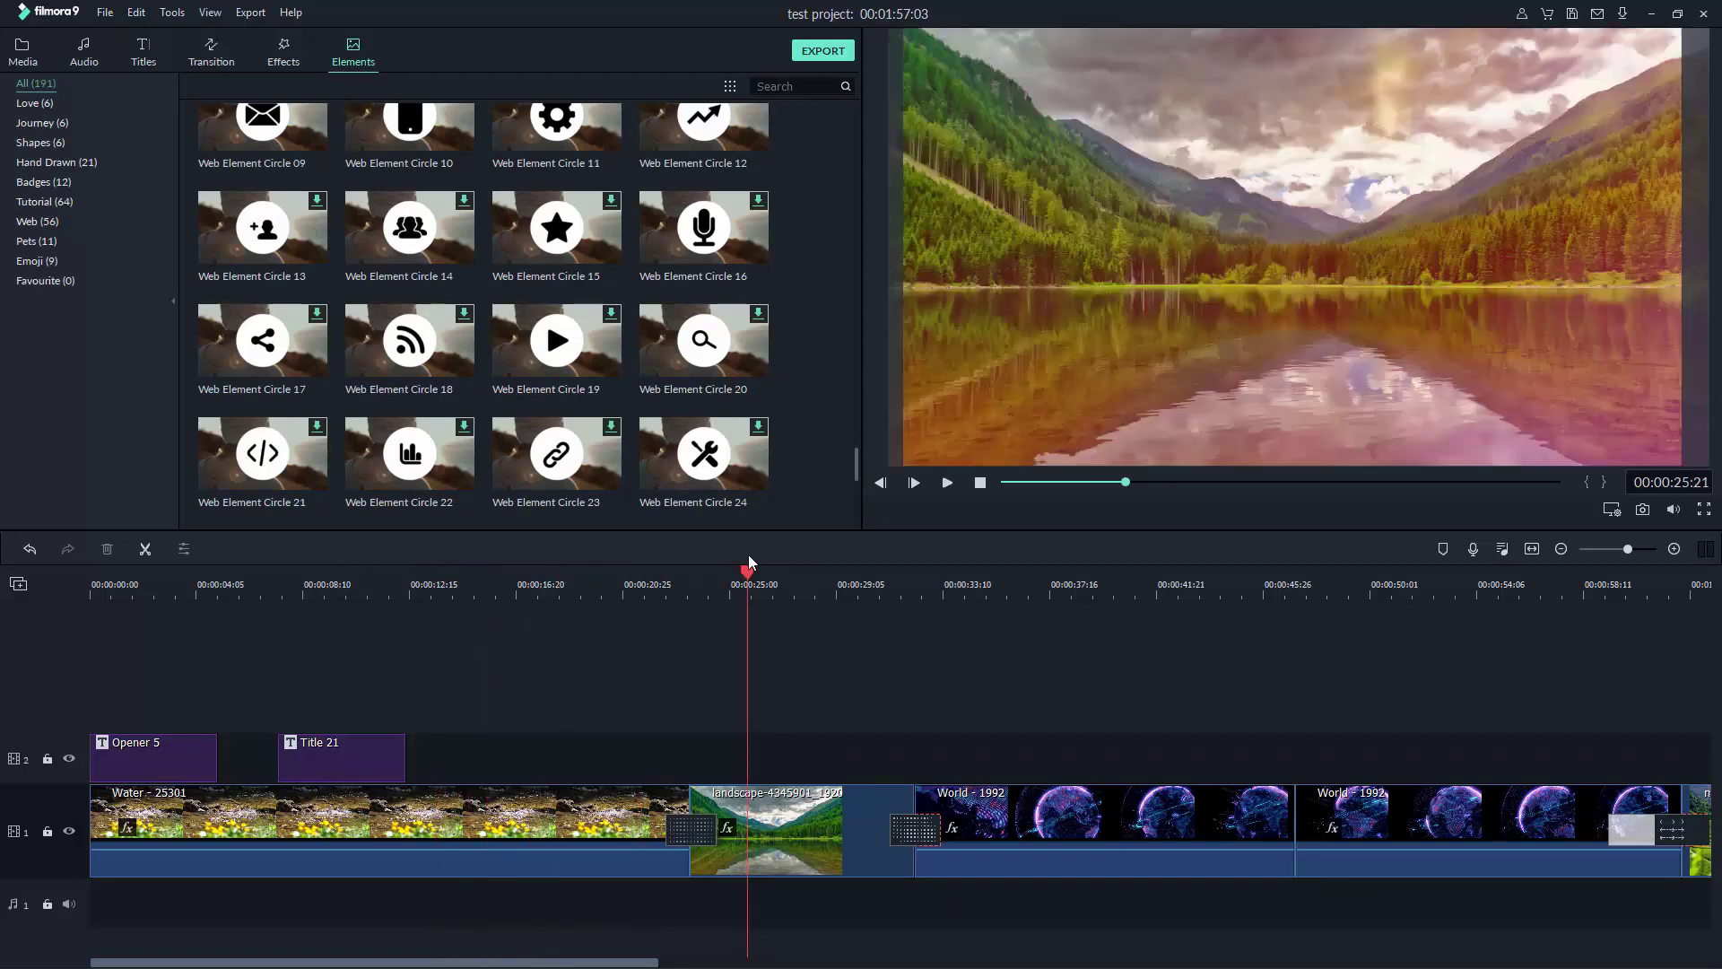
scroll(375, 277, up, 3)
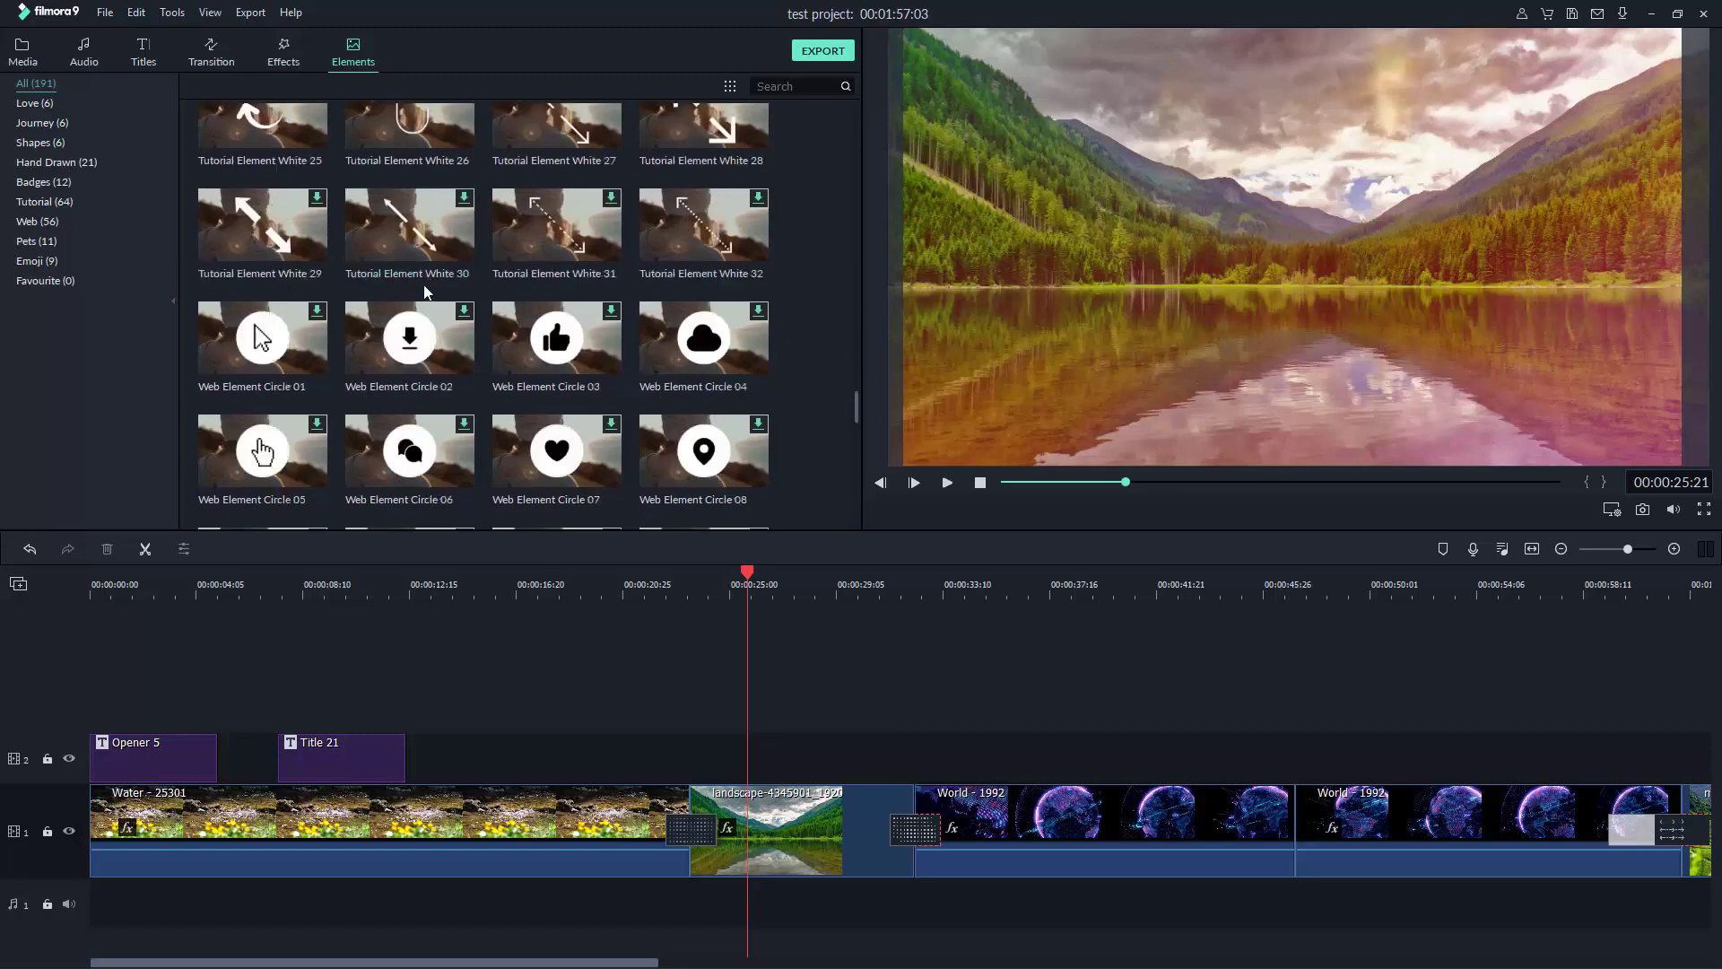
scroll(426, 293, up, 6)
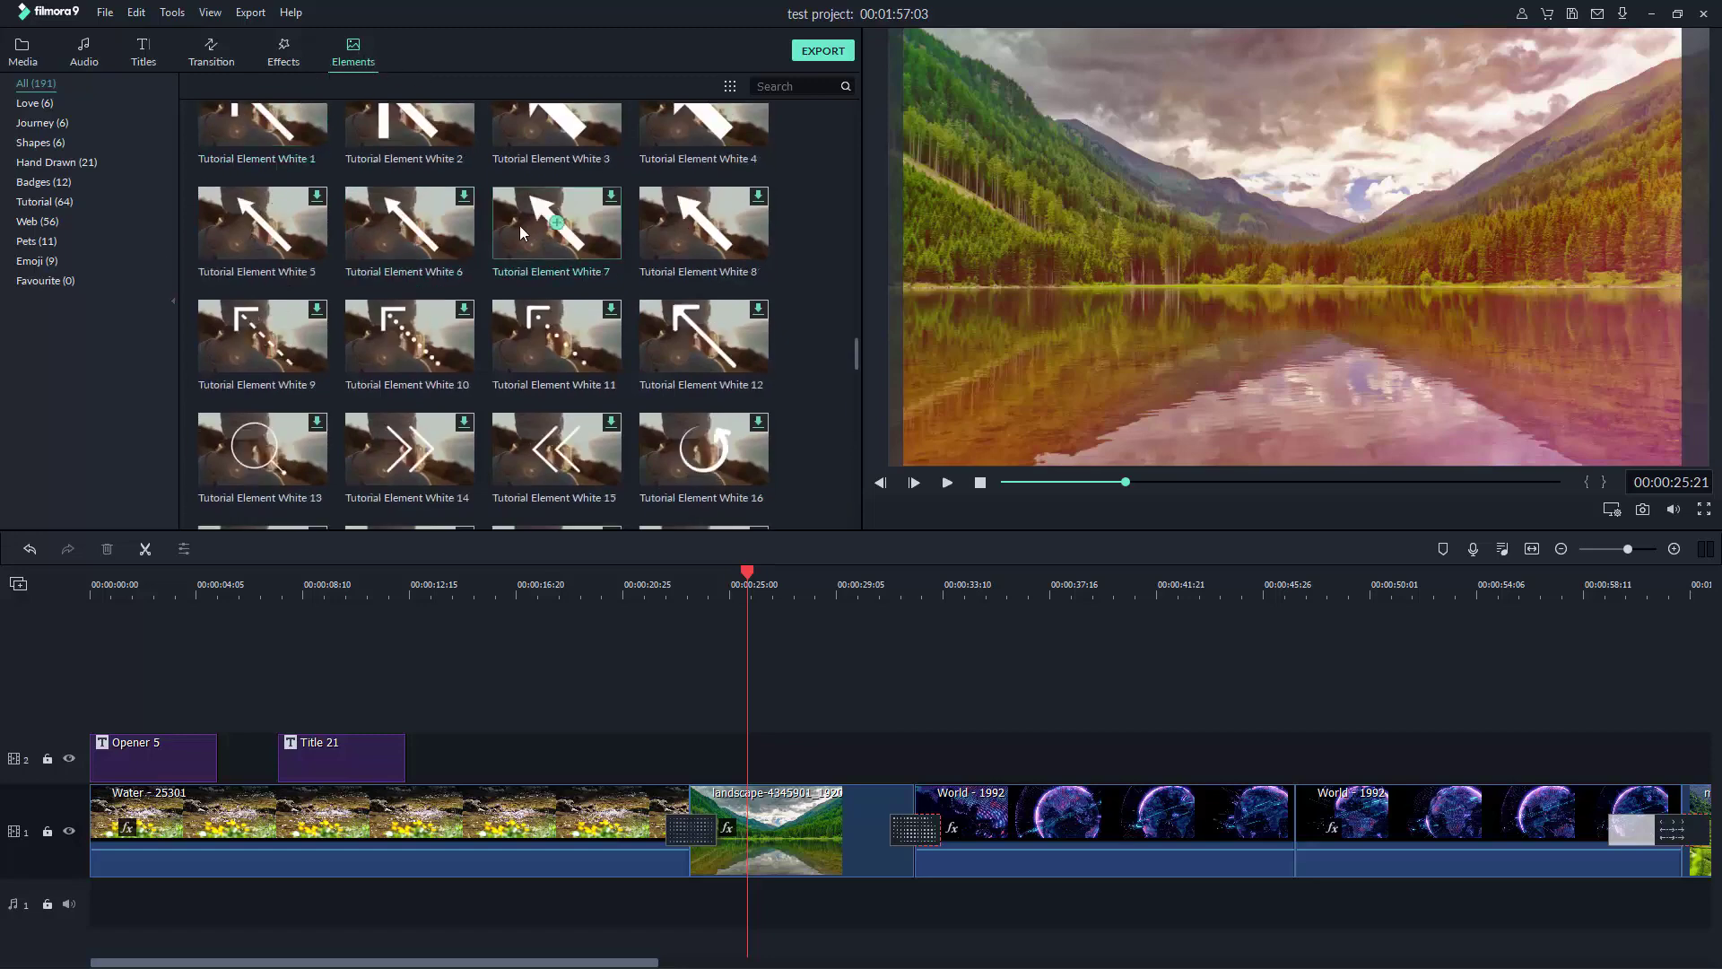
scroll(490, 256, up, 8)
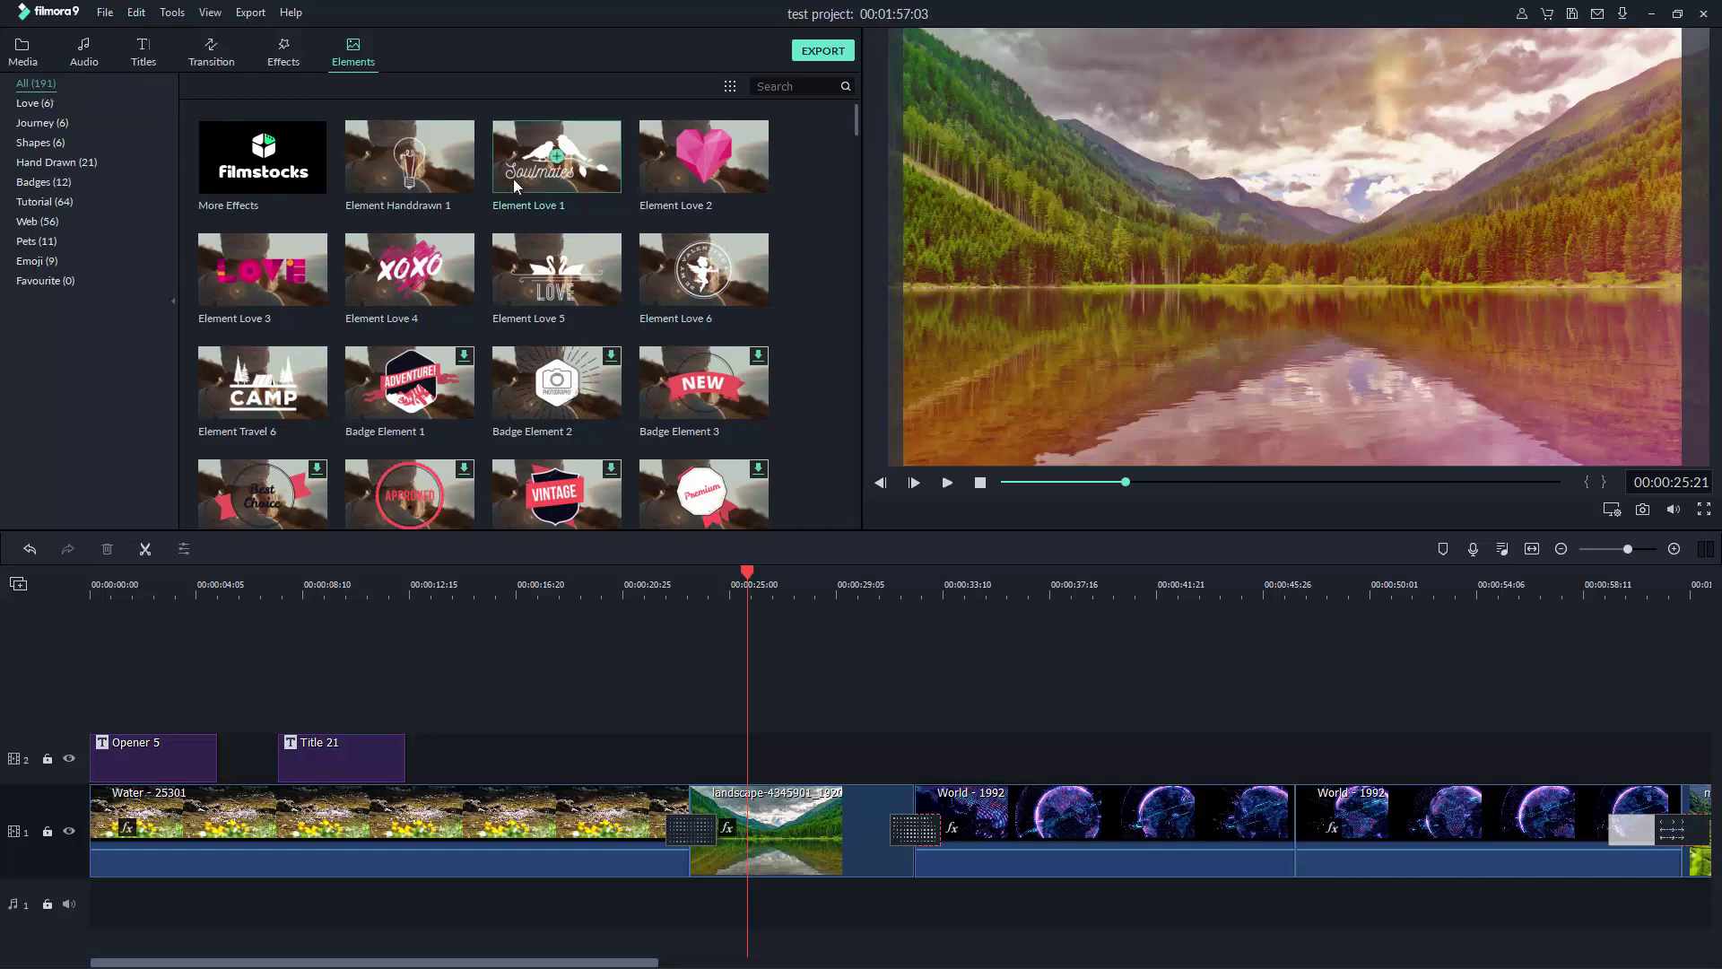
scroll(458, 275, down, 10)
scroll(488, 272, down, 10)
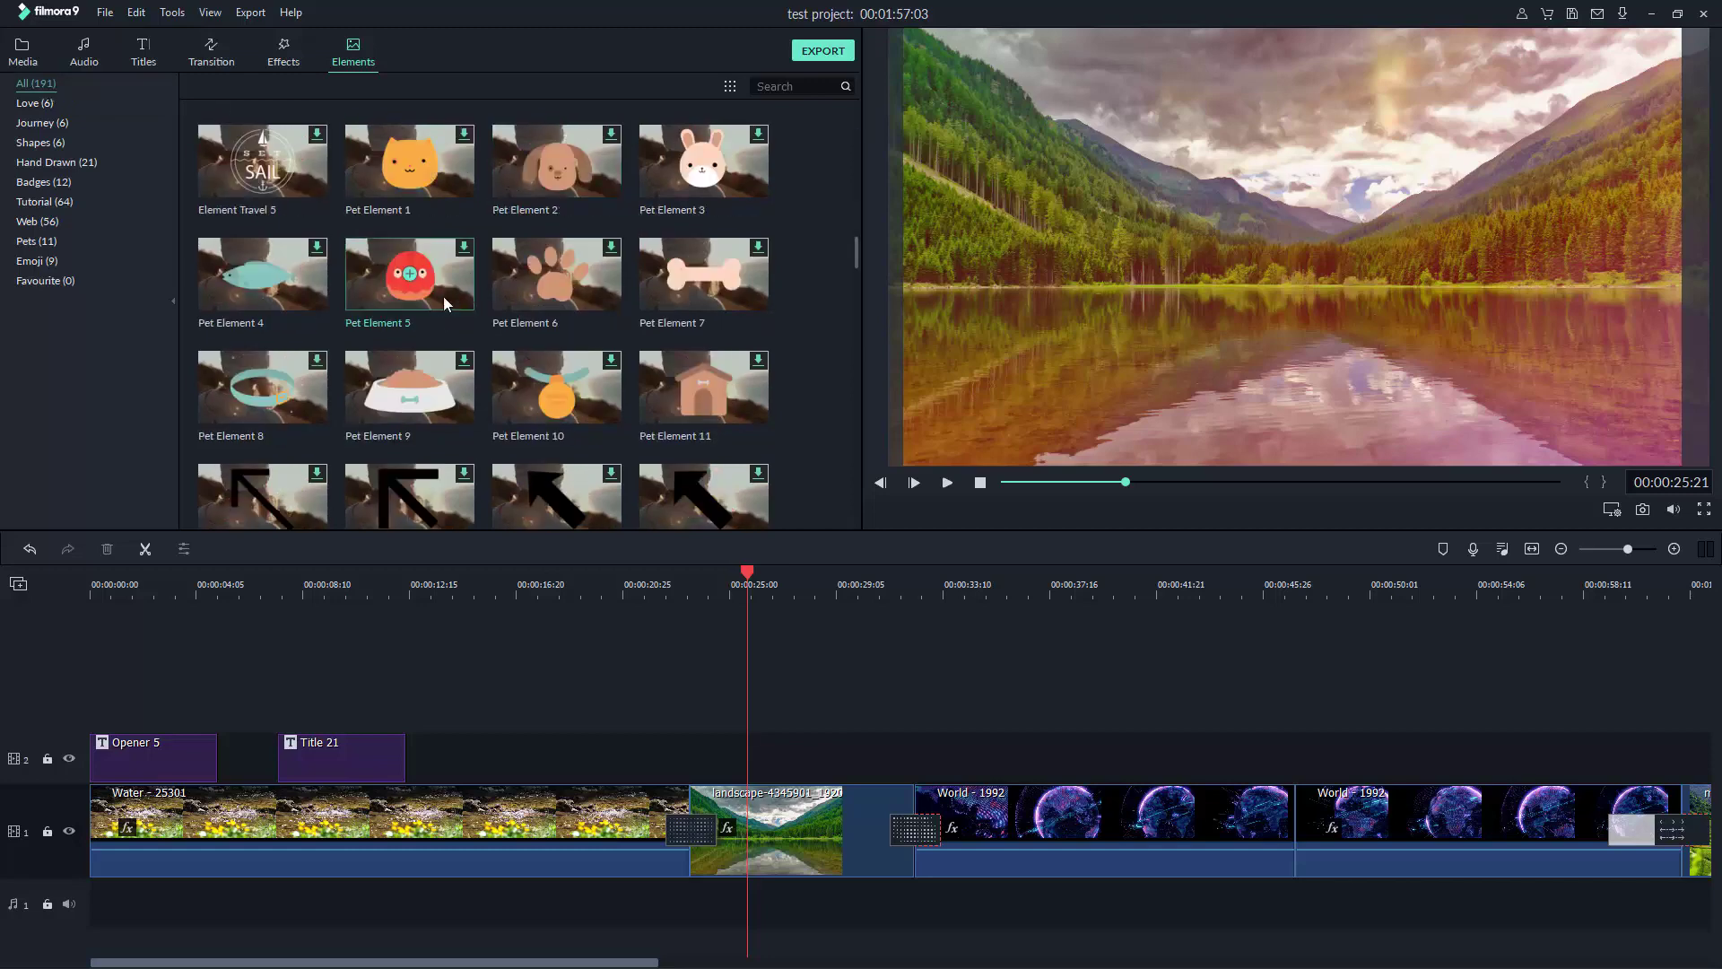
scroll(488, 323, down, 10)
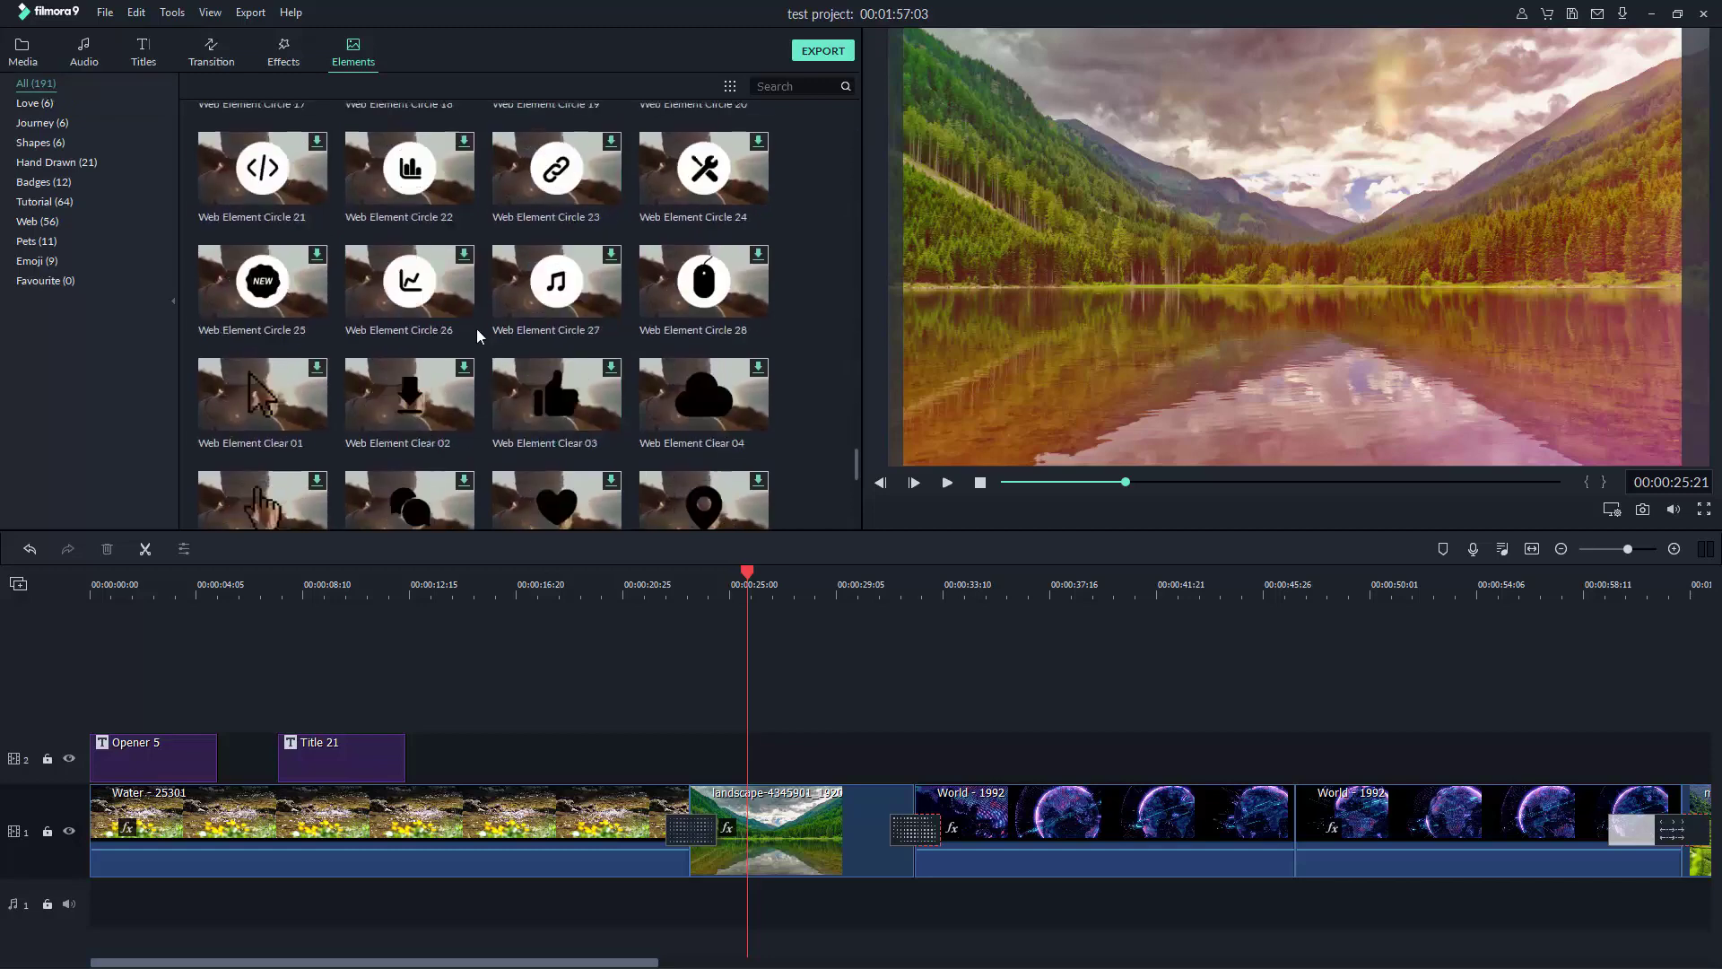
scroll(465, 381, up, 20)
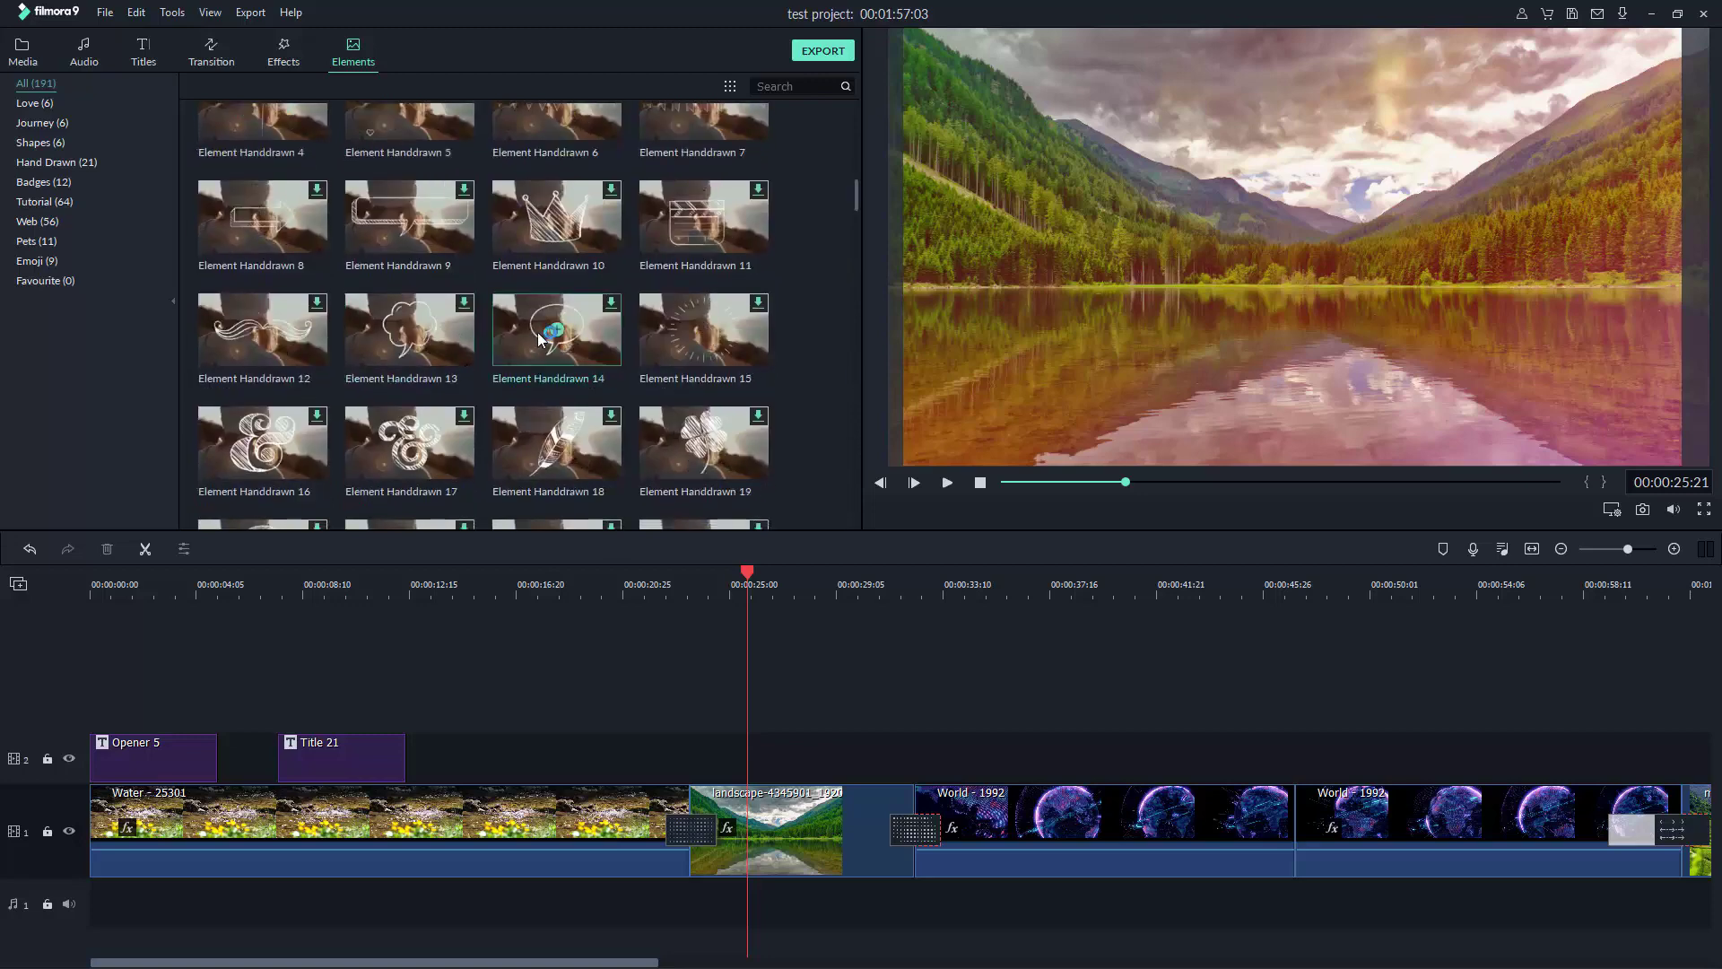
scroll(611, 246, down, 3)
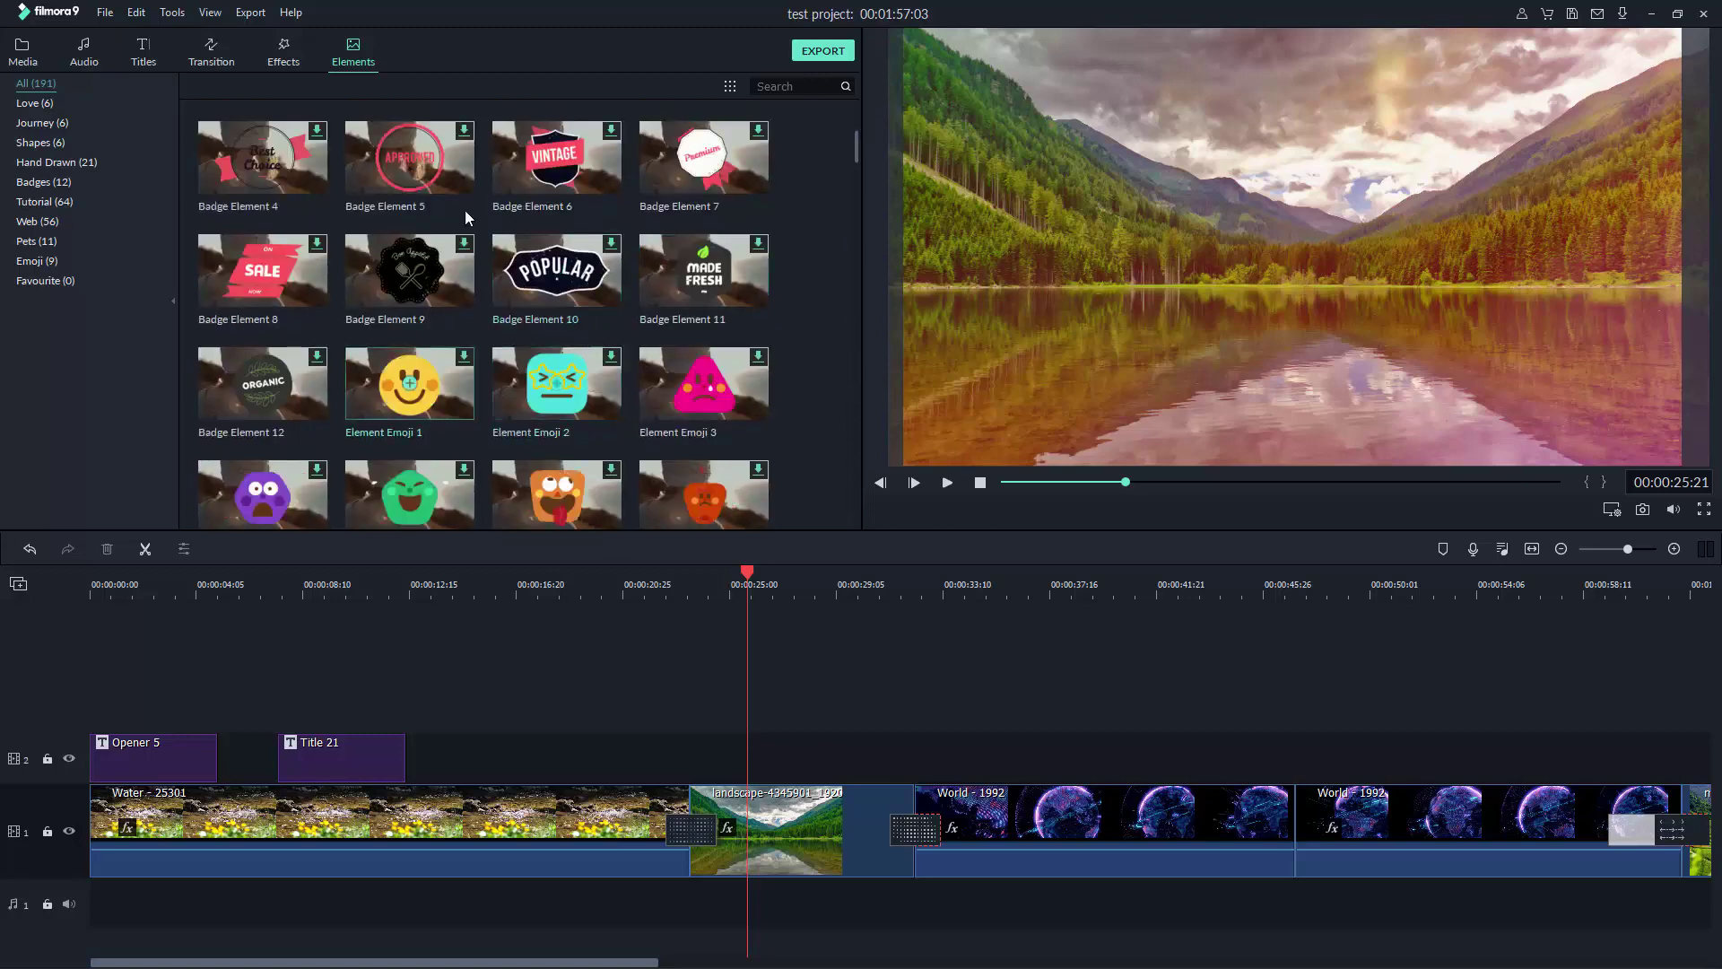
- Download and preview Badge Element 10, and place it on track 2 at about 24 seconds, above the landscape clip
click(610, 245)
click(559, 259)
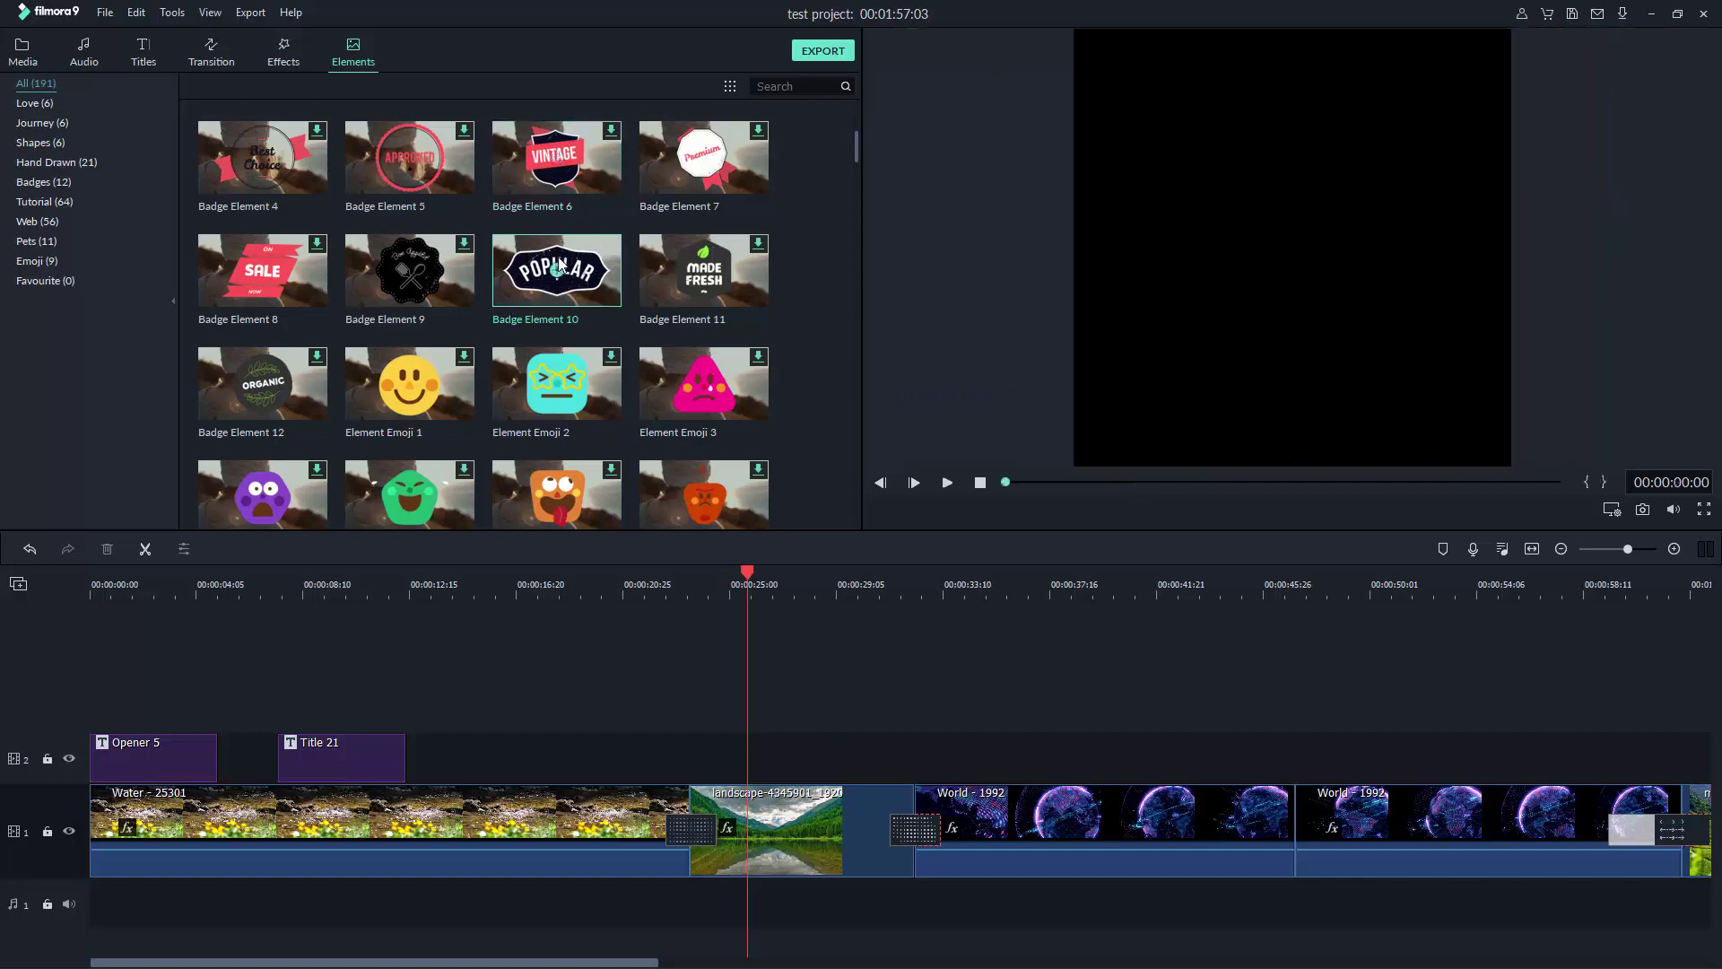
click(947, 485)
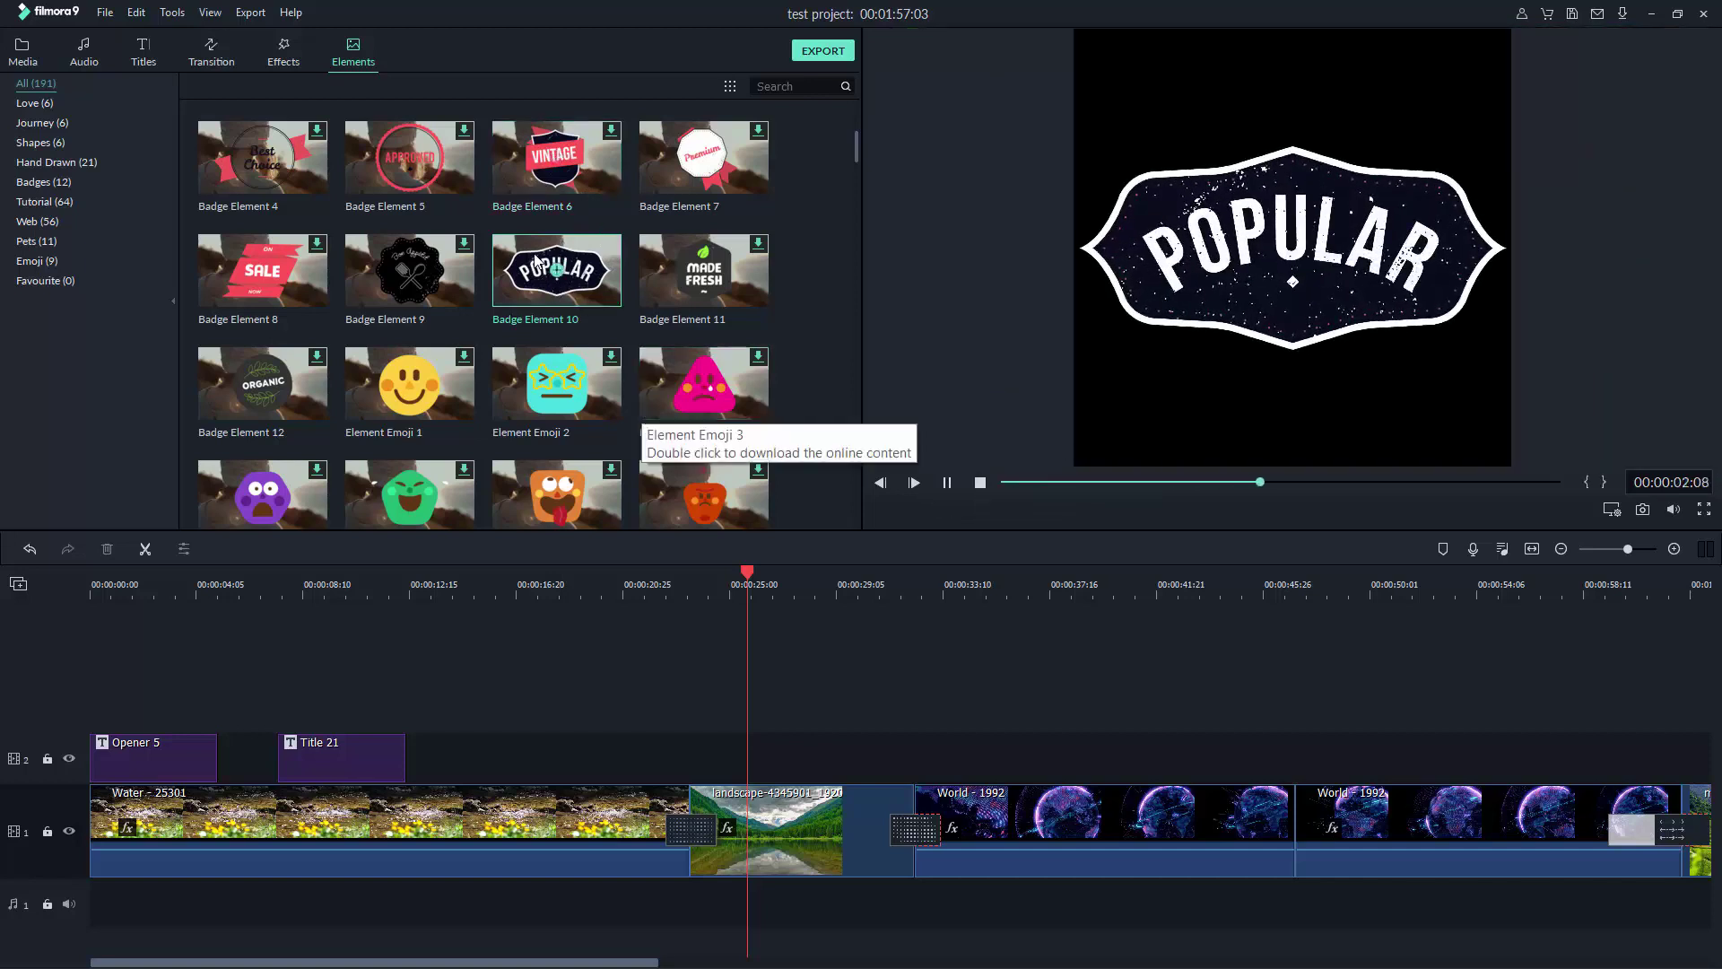
drag(541, 272, 702, 746)
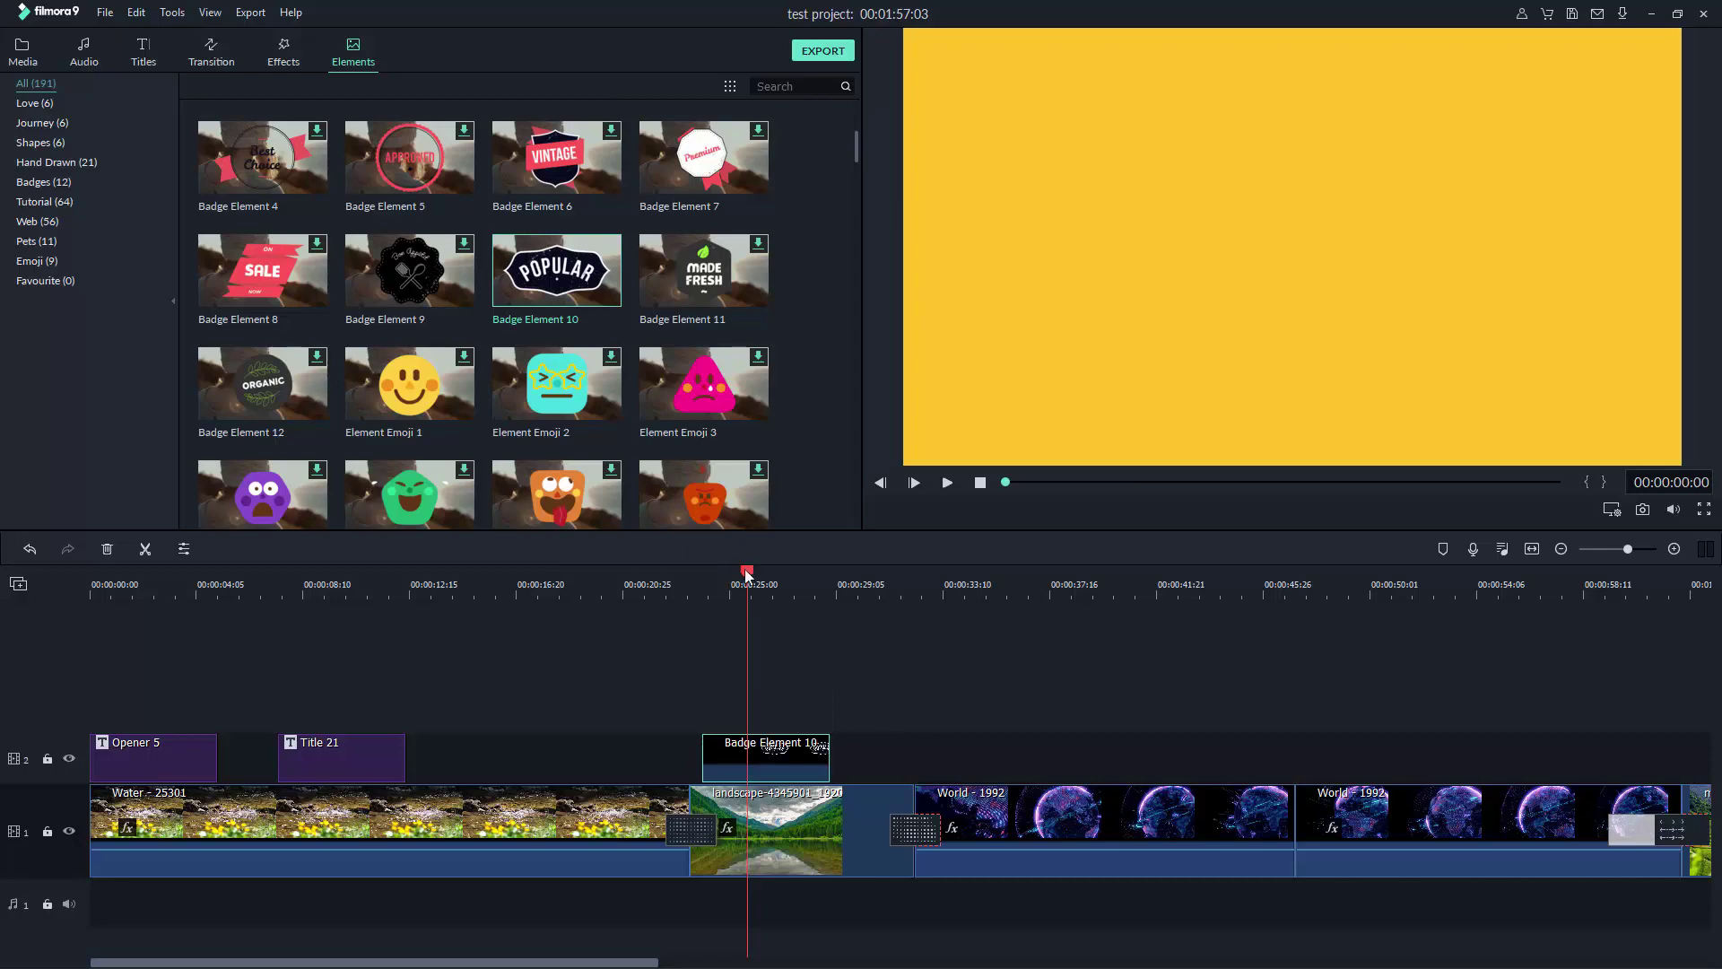
- Play the timeline from just before Badge Element 10 to review it over the landscape clip, and save the project
drag(745, 569, 674, 585)
click(949, 481)
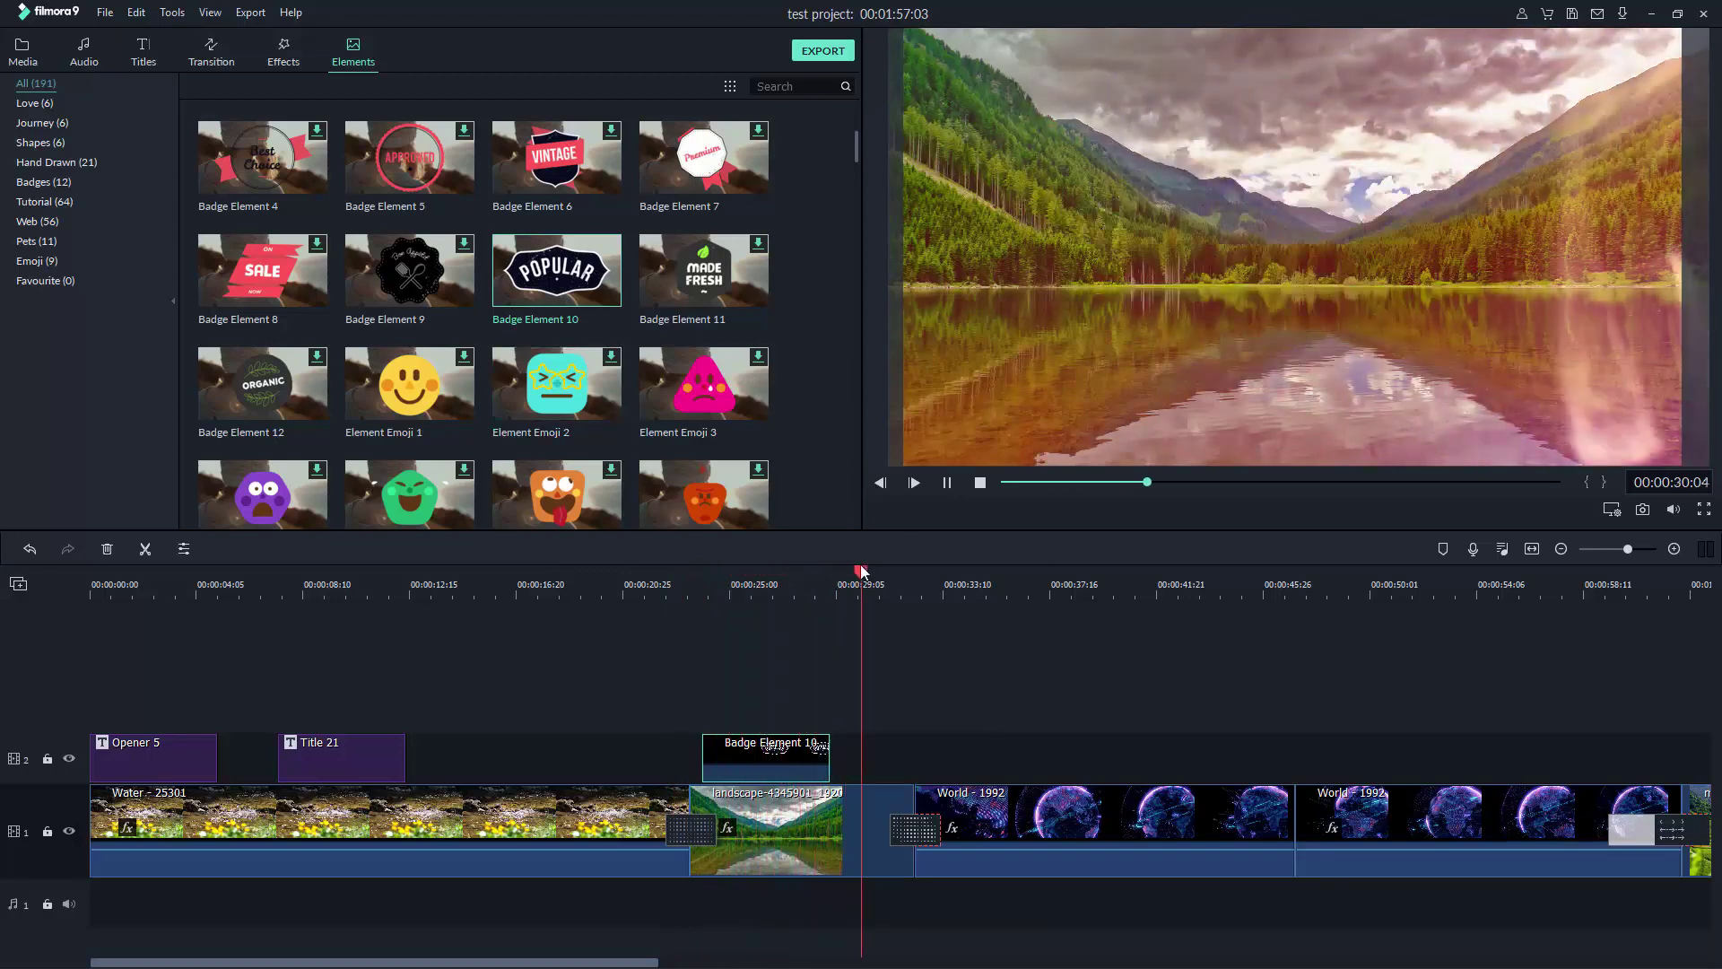
click(822, 581)
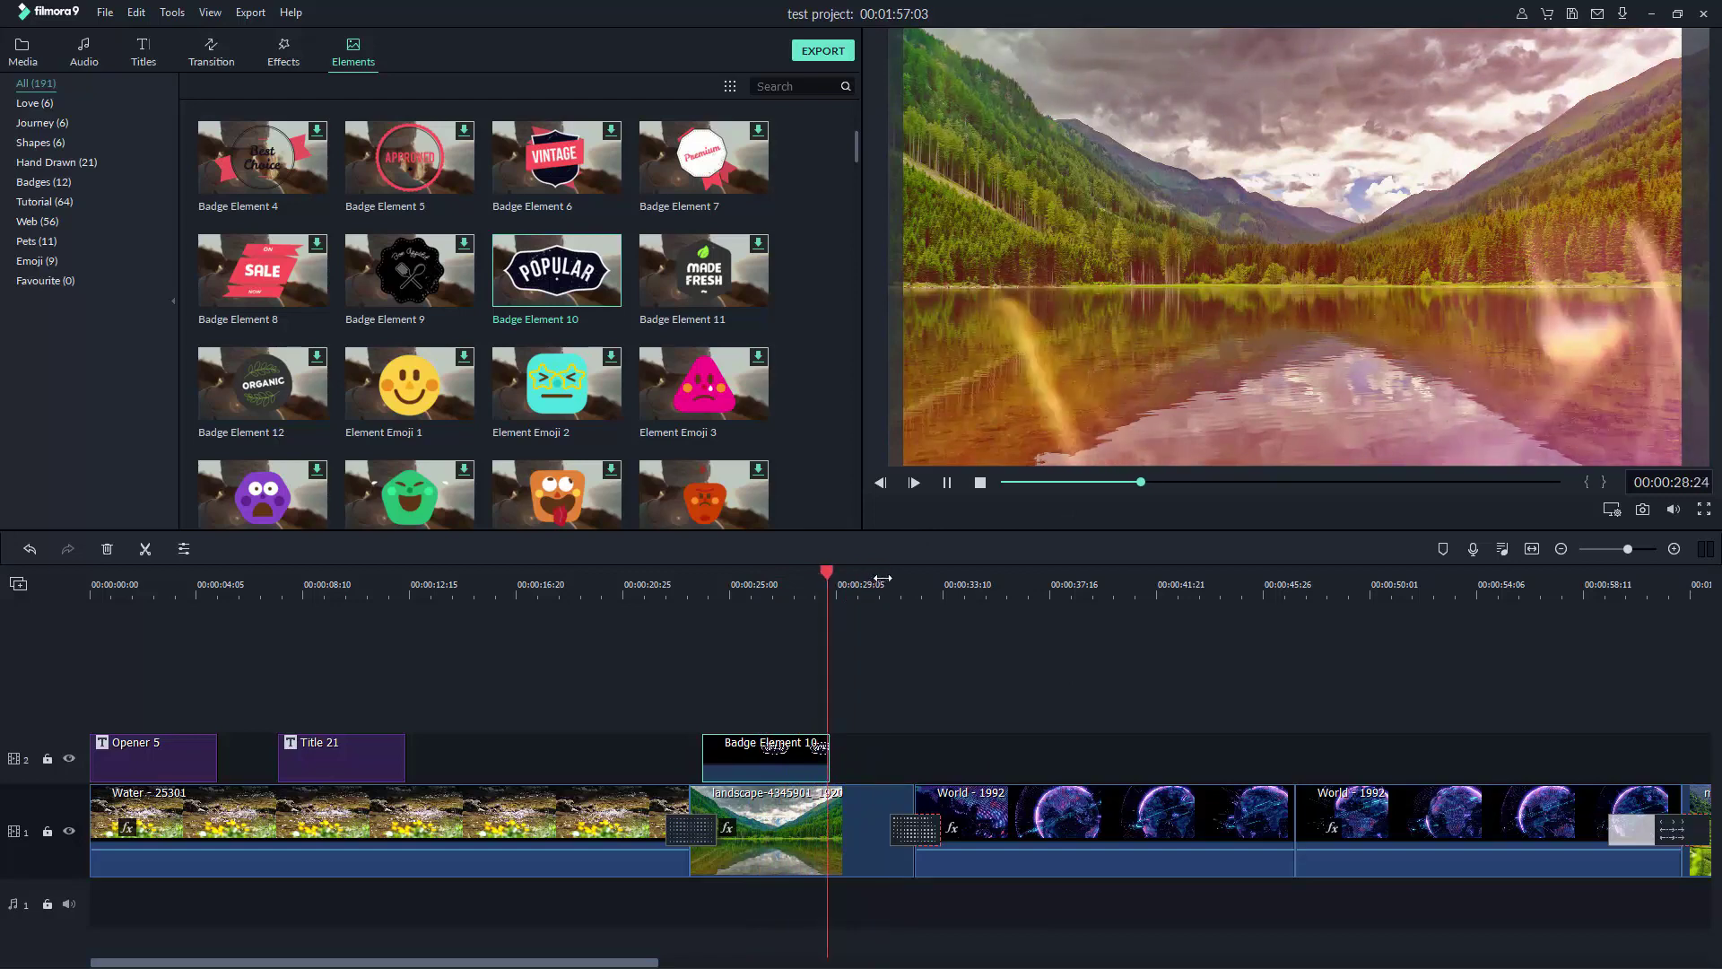
click(751, 587)
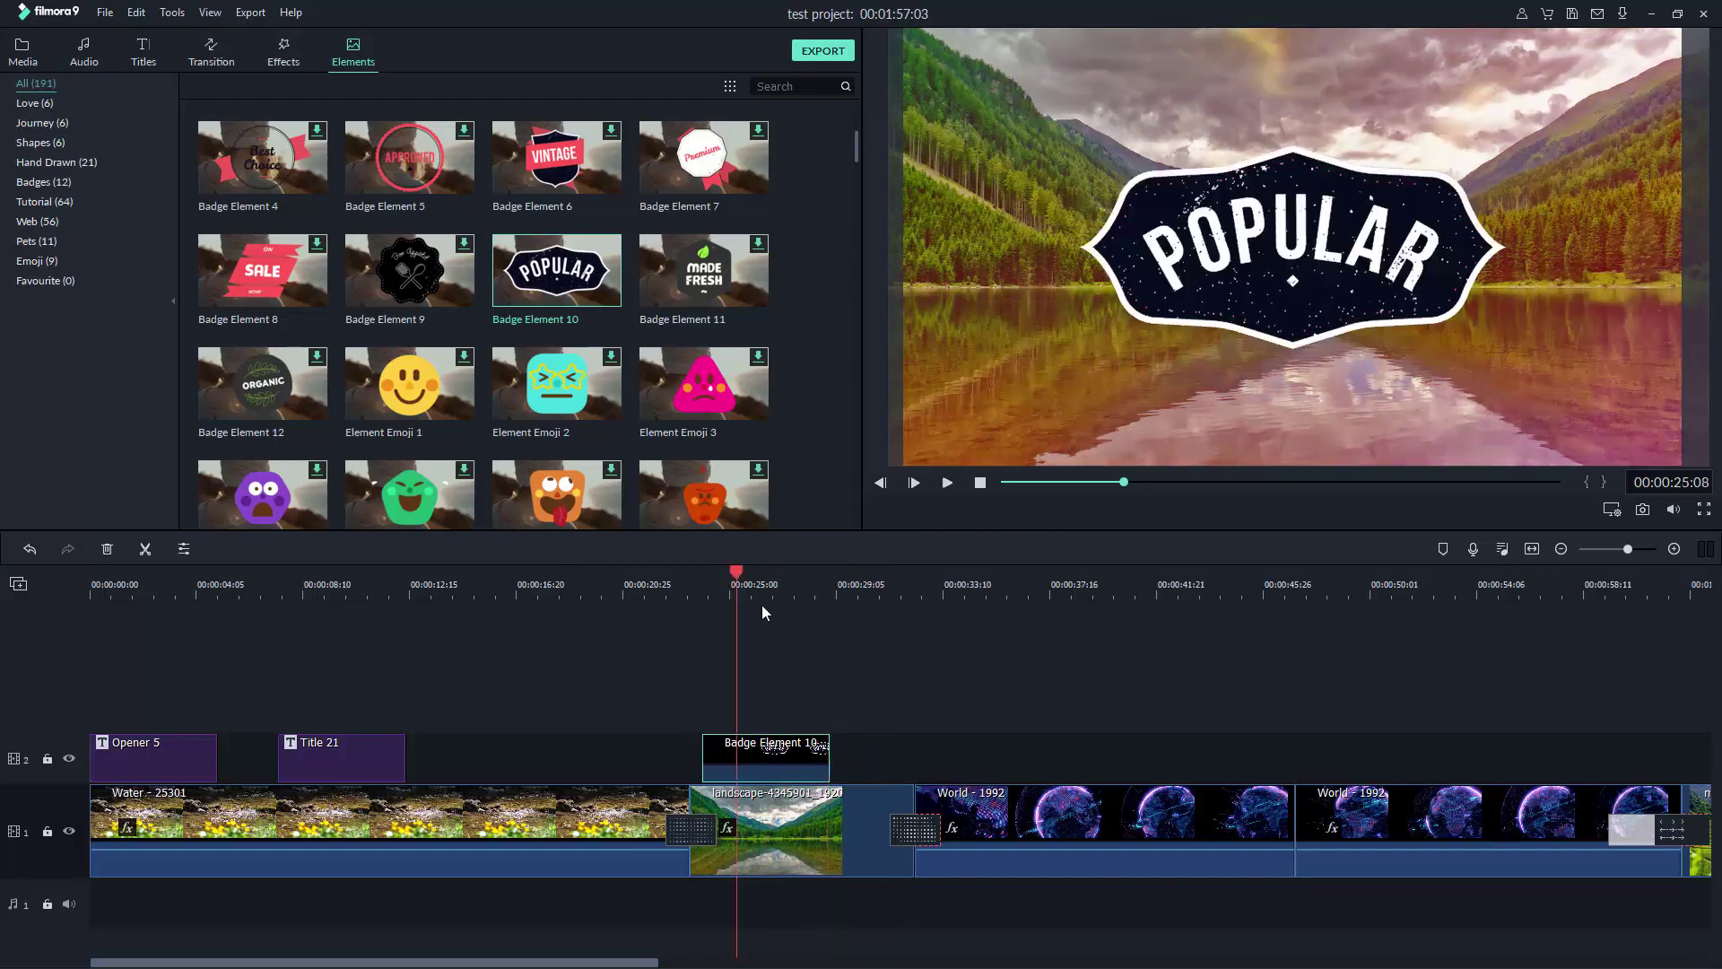
click(981, 483)
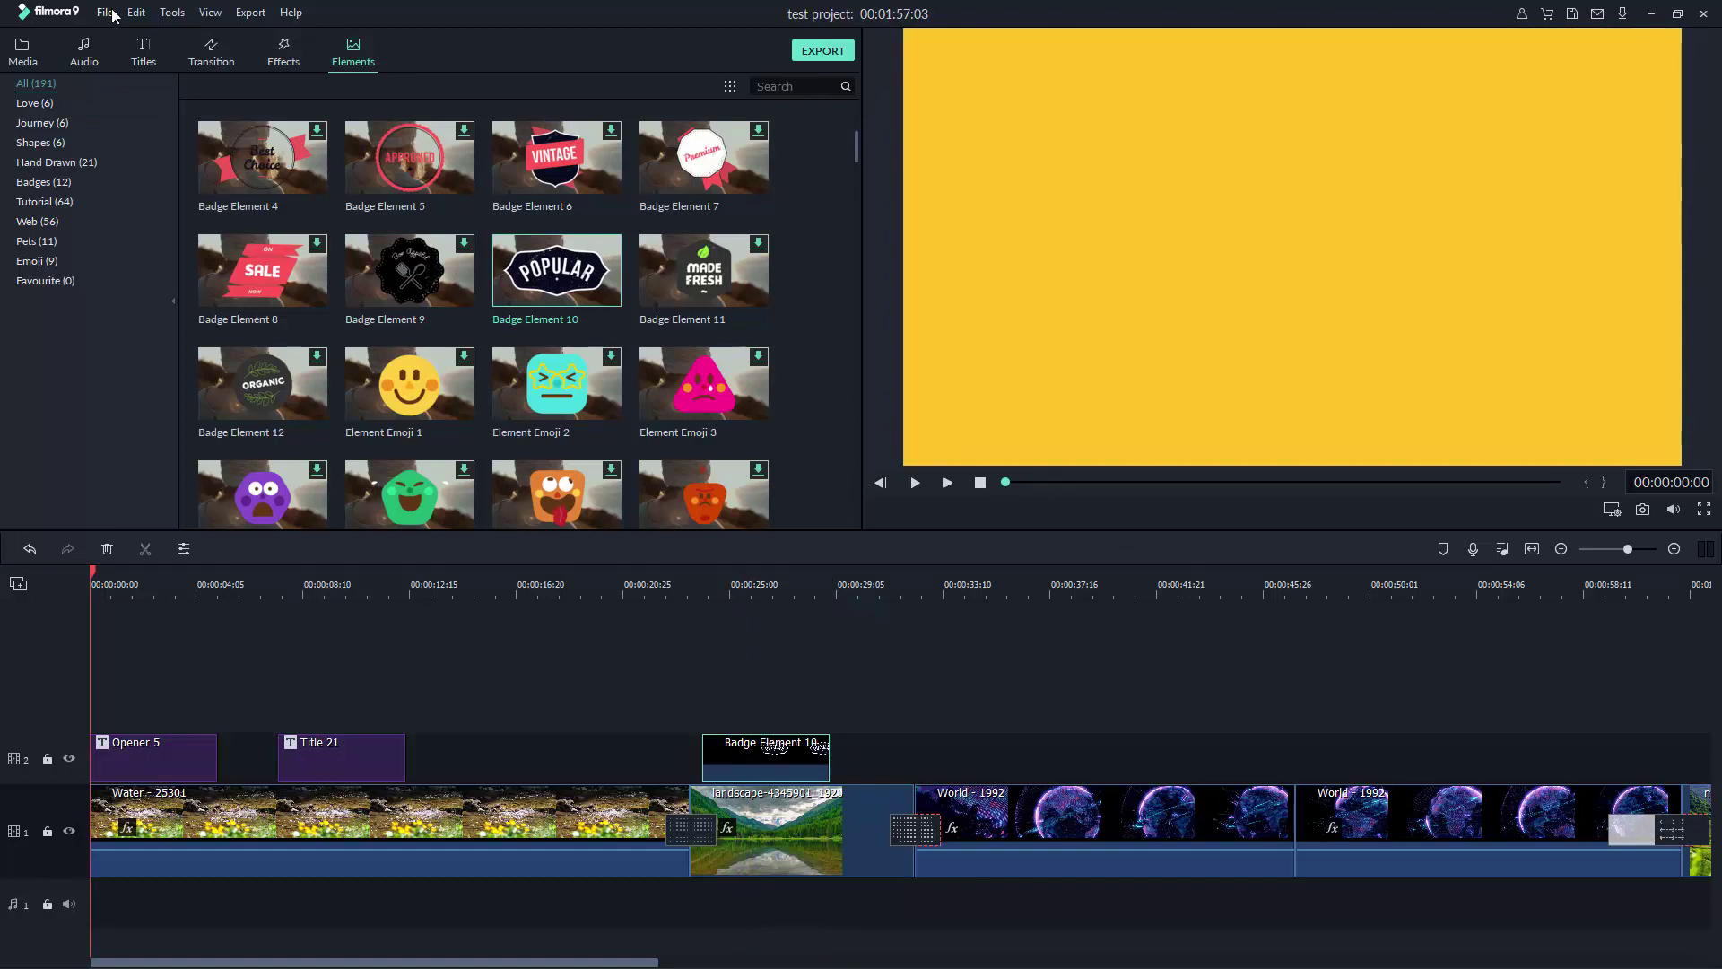
click(112, 15)
click(137, 159)
- Download the Infinite - Star Dust track from the Young & Bright music category and listen to its opening
click(79, 55)
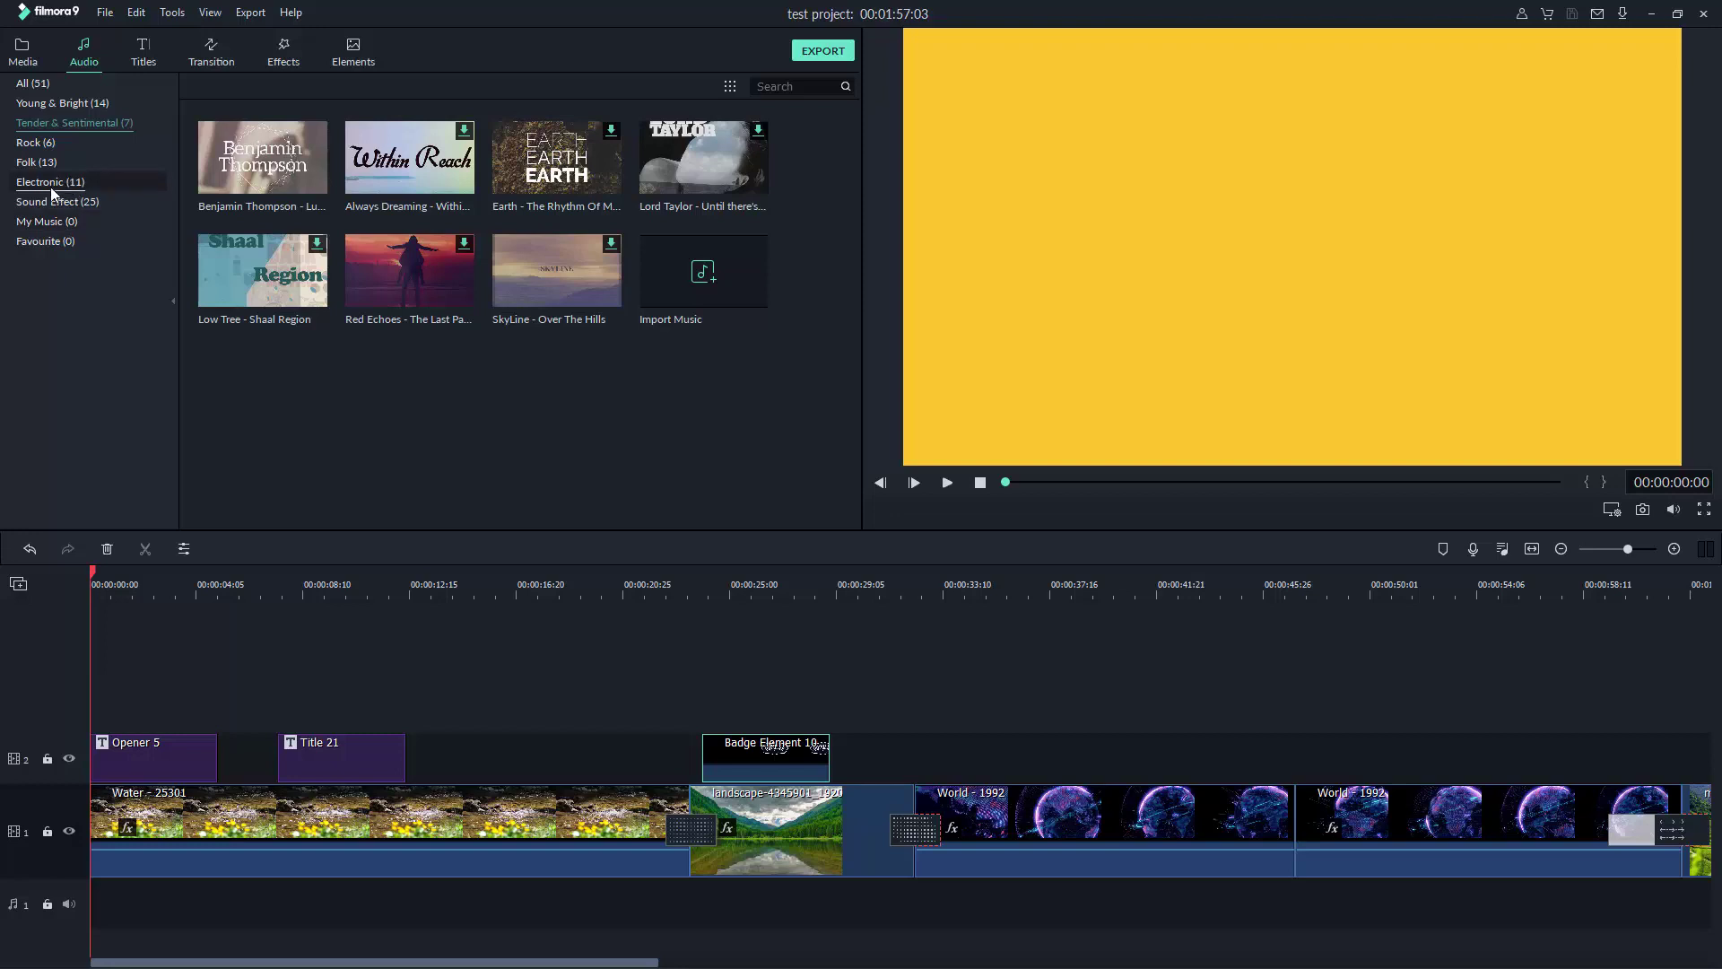
click(61, 103)
scroll(418, 287, down, 2)
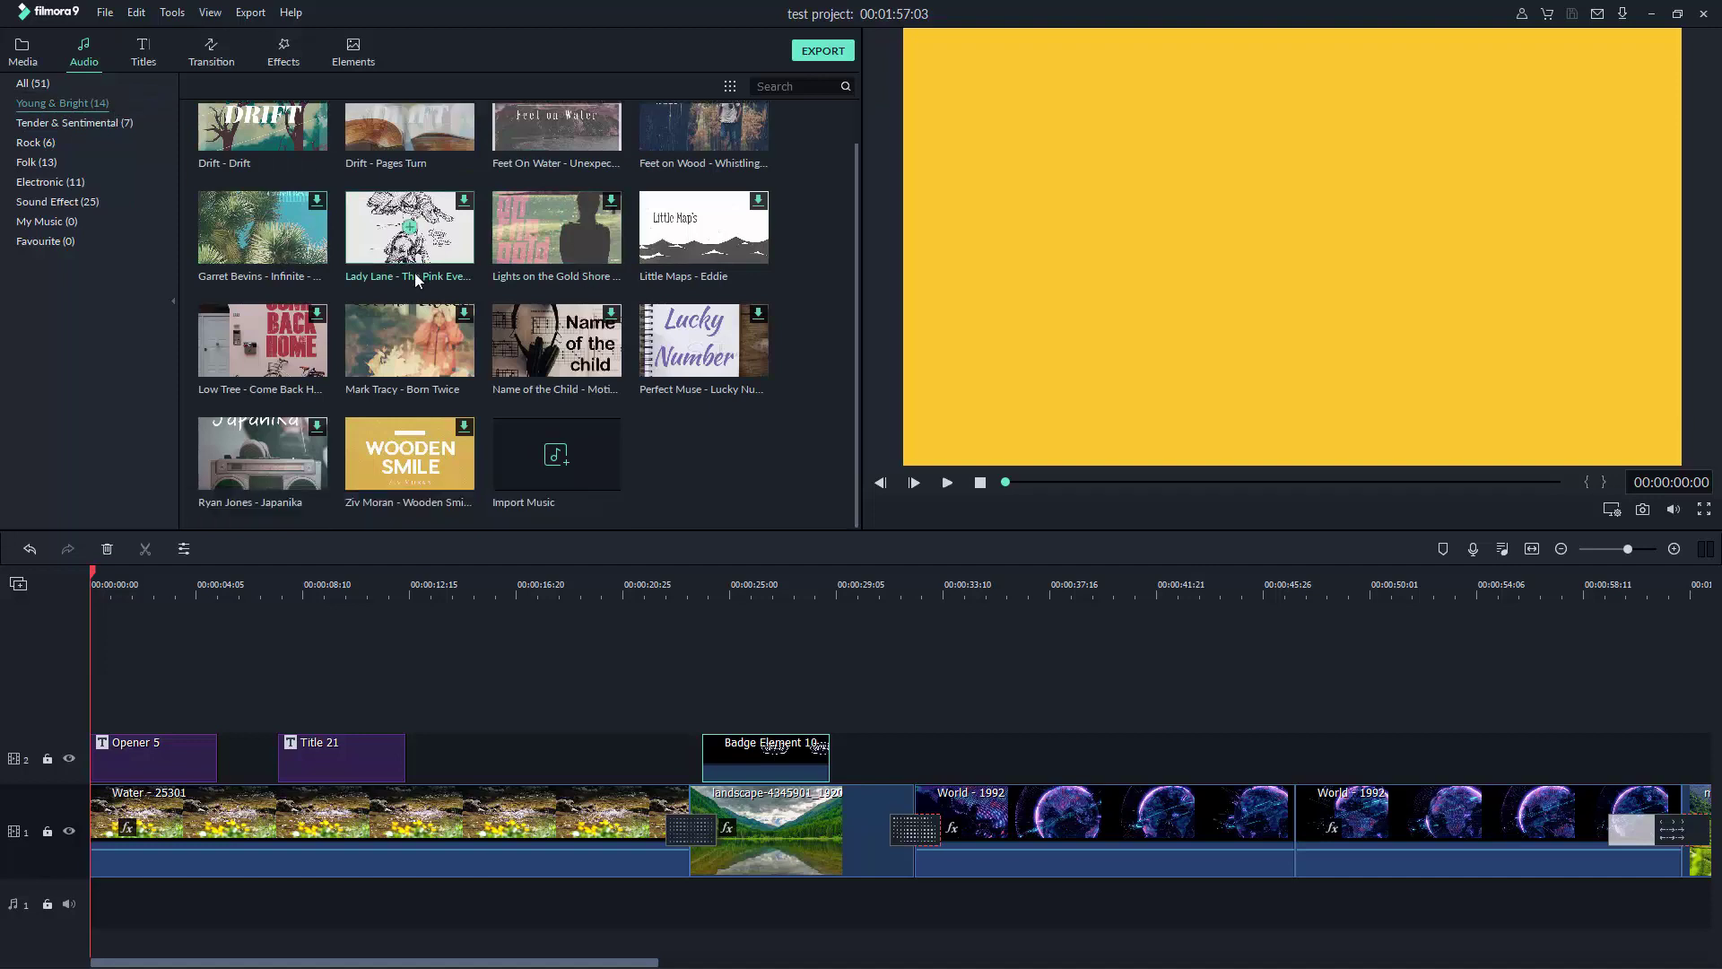
scroll(418, 280, up, 1)
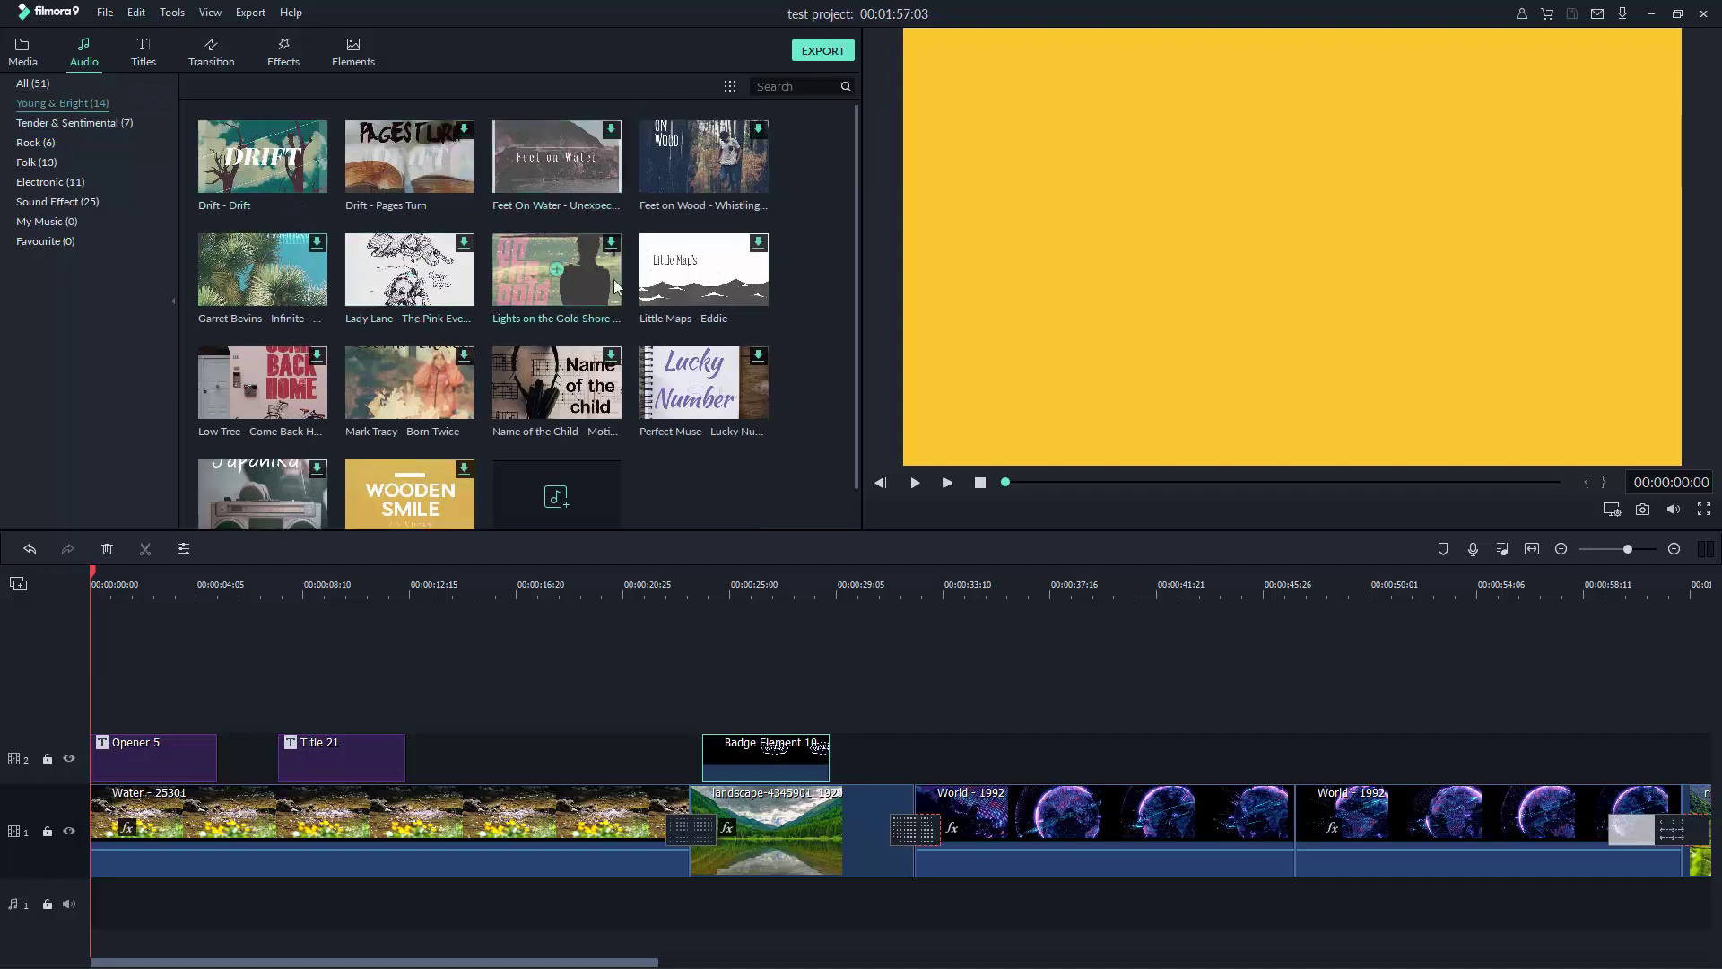
scroll(315, 264, down, 1)
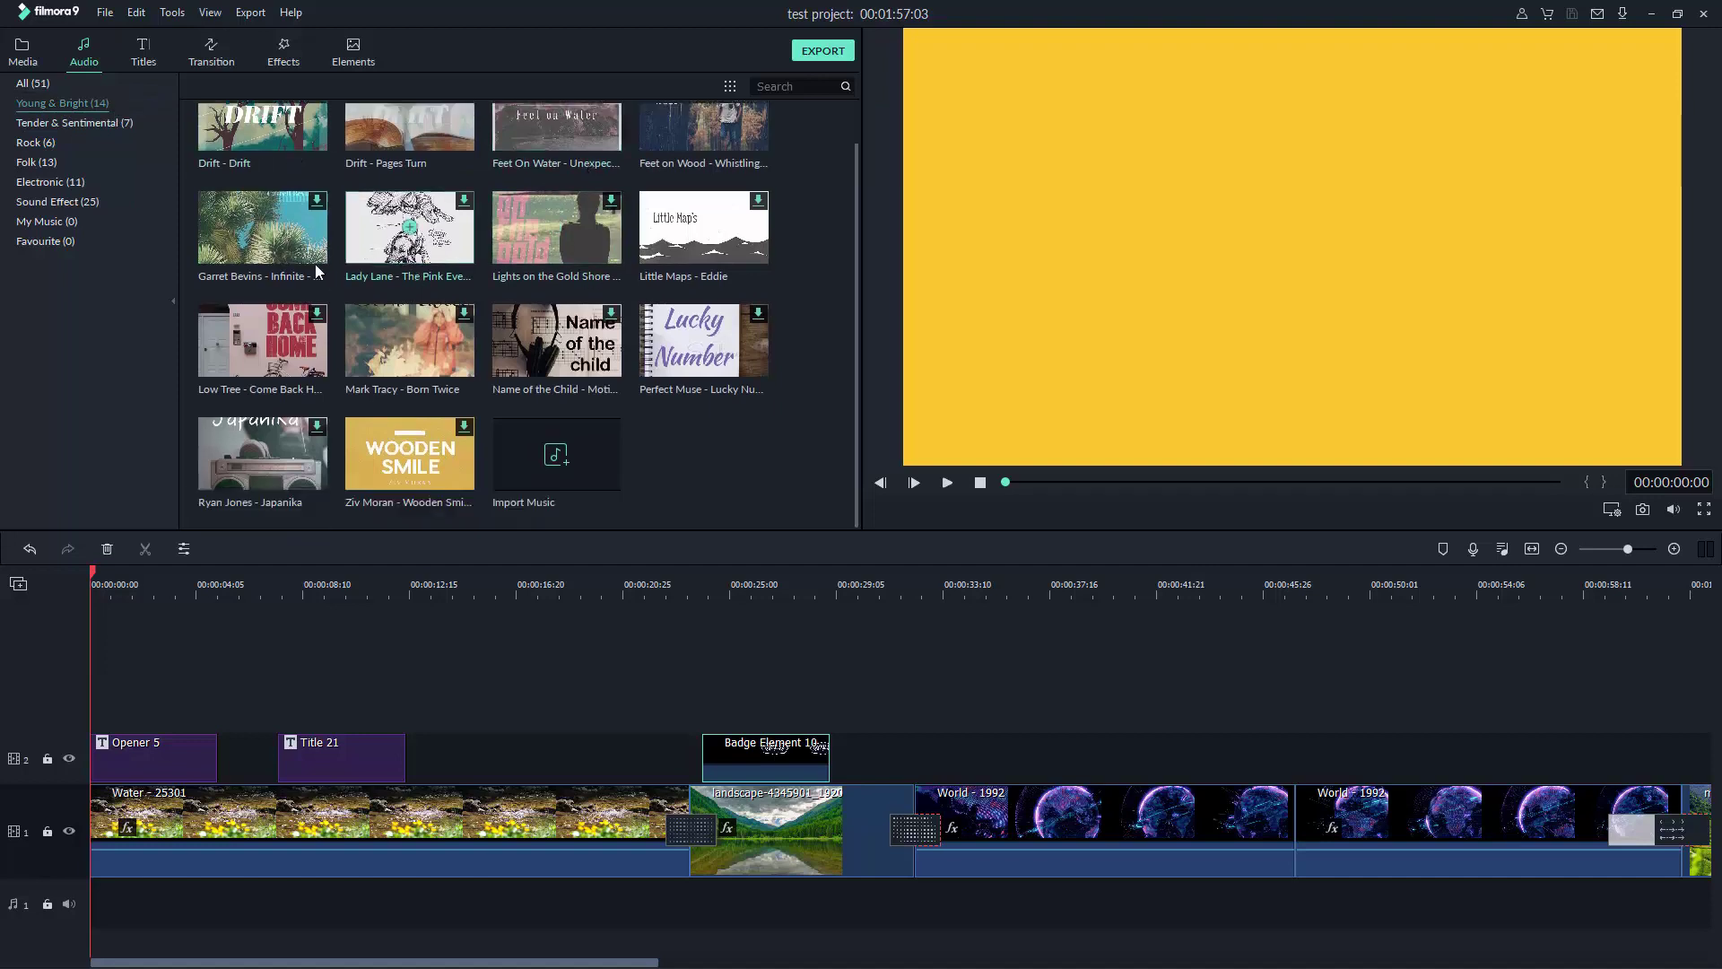
click(317, 200)
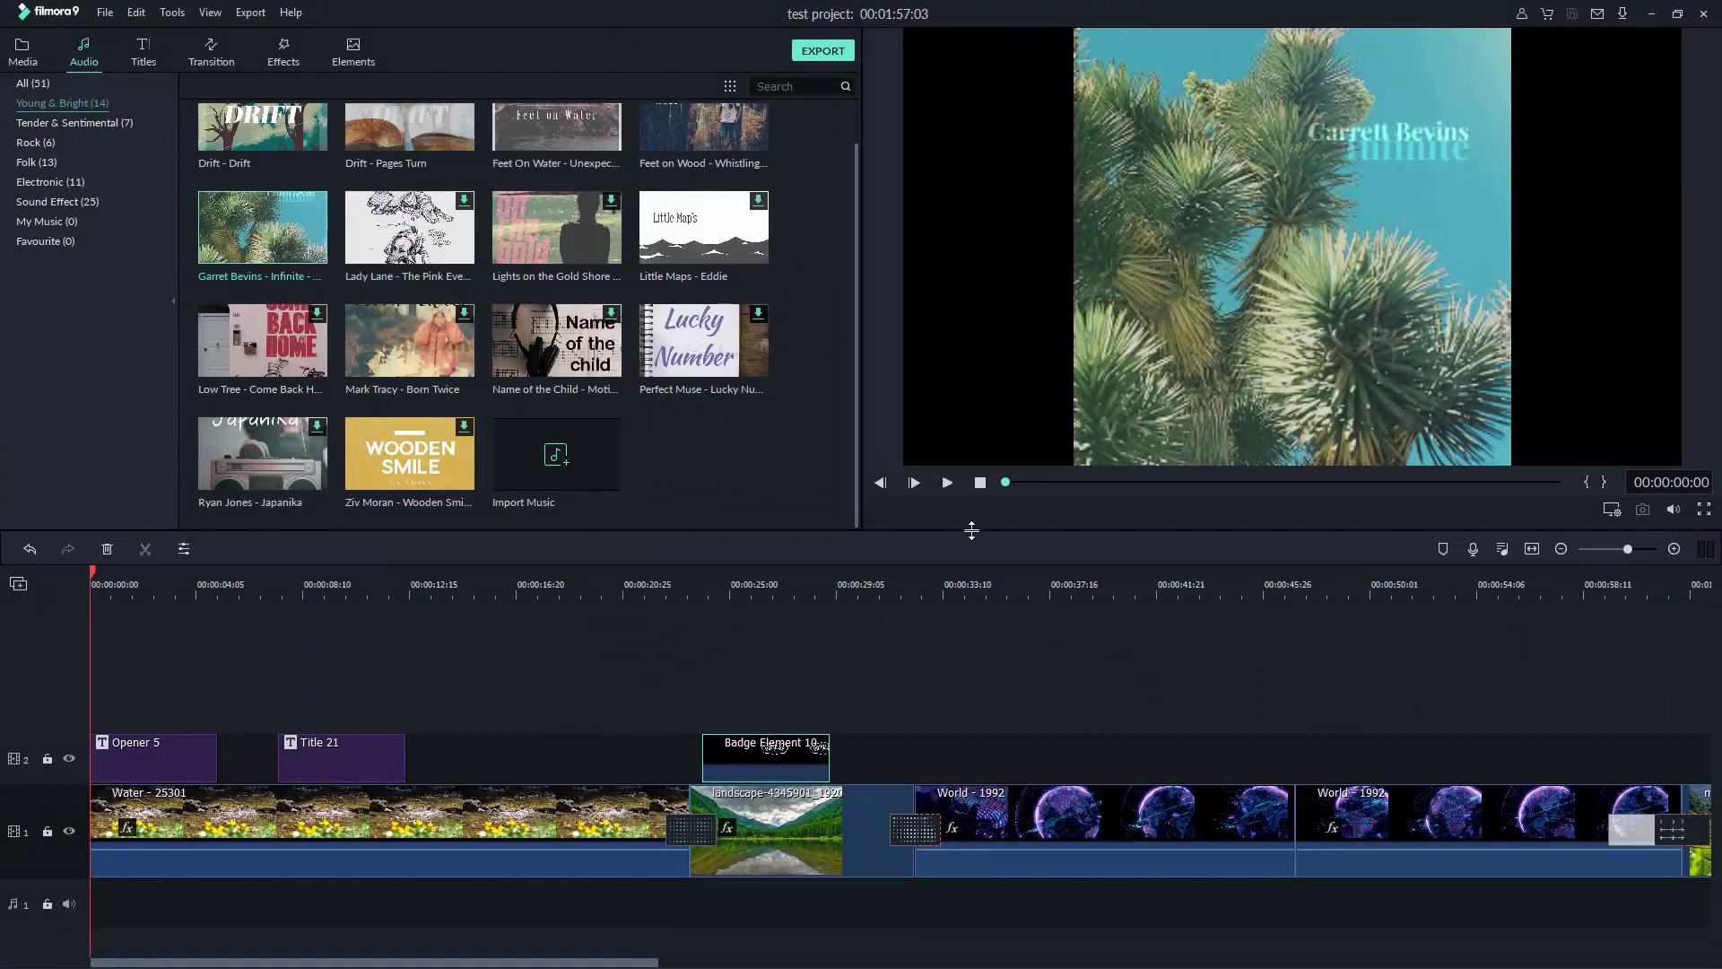
click(948, 484)
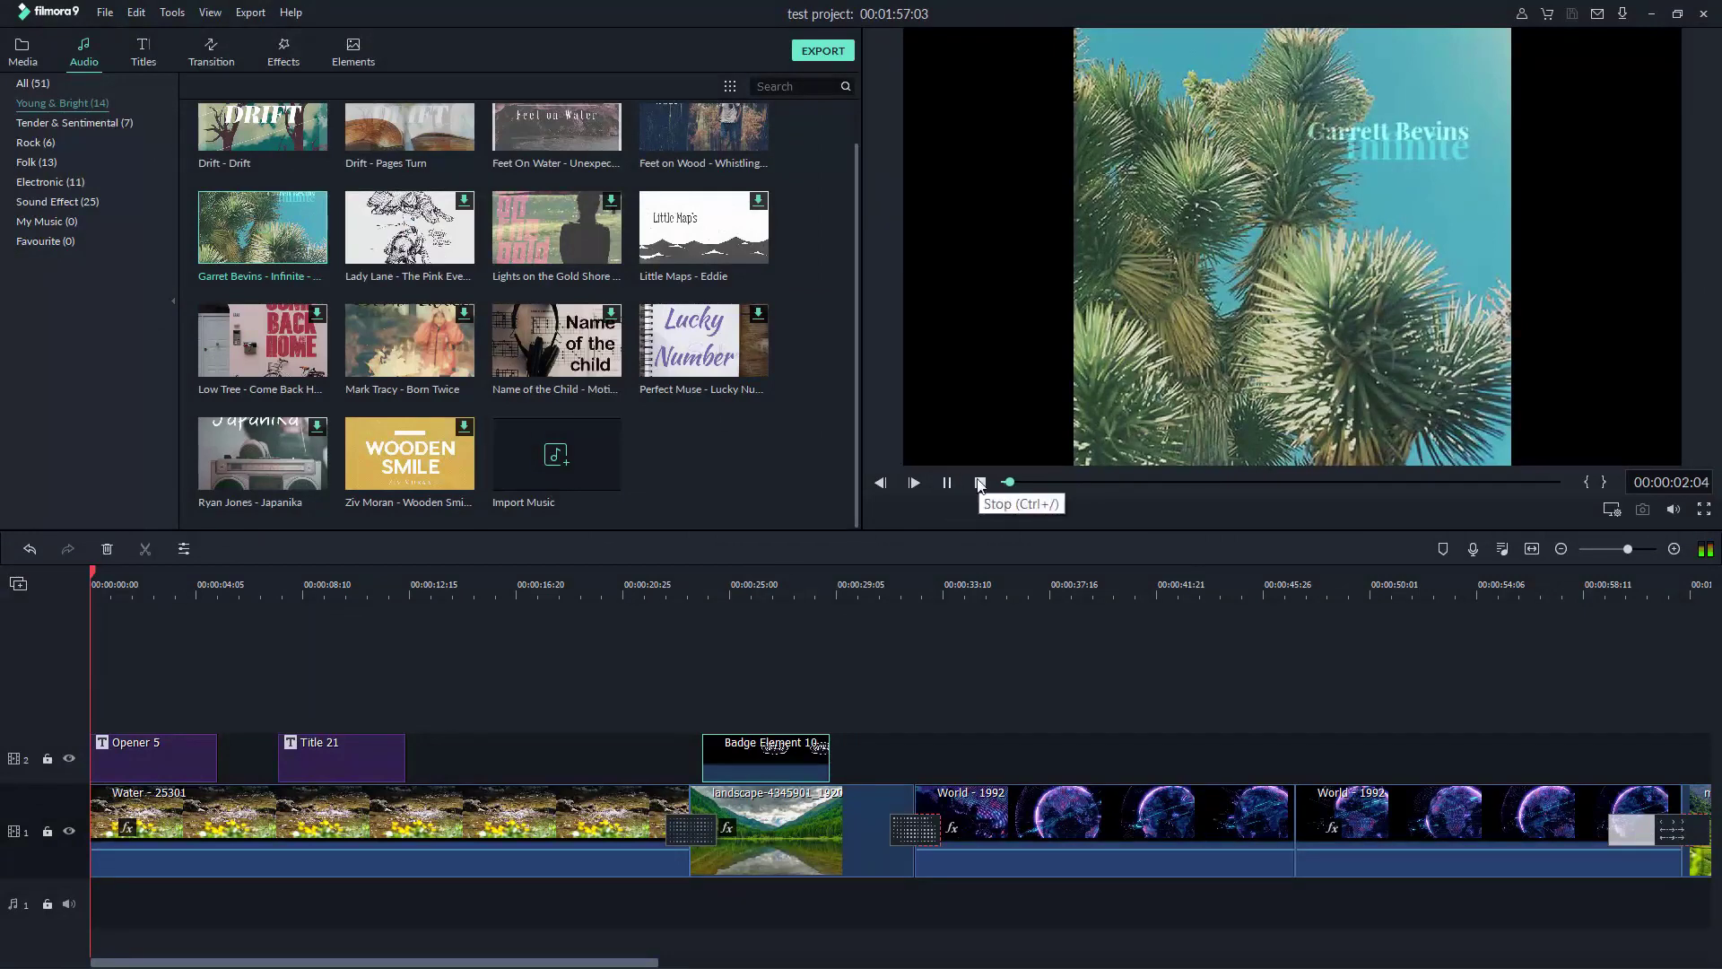
click(980, 484)
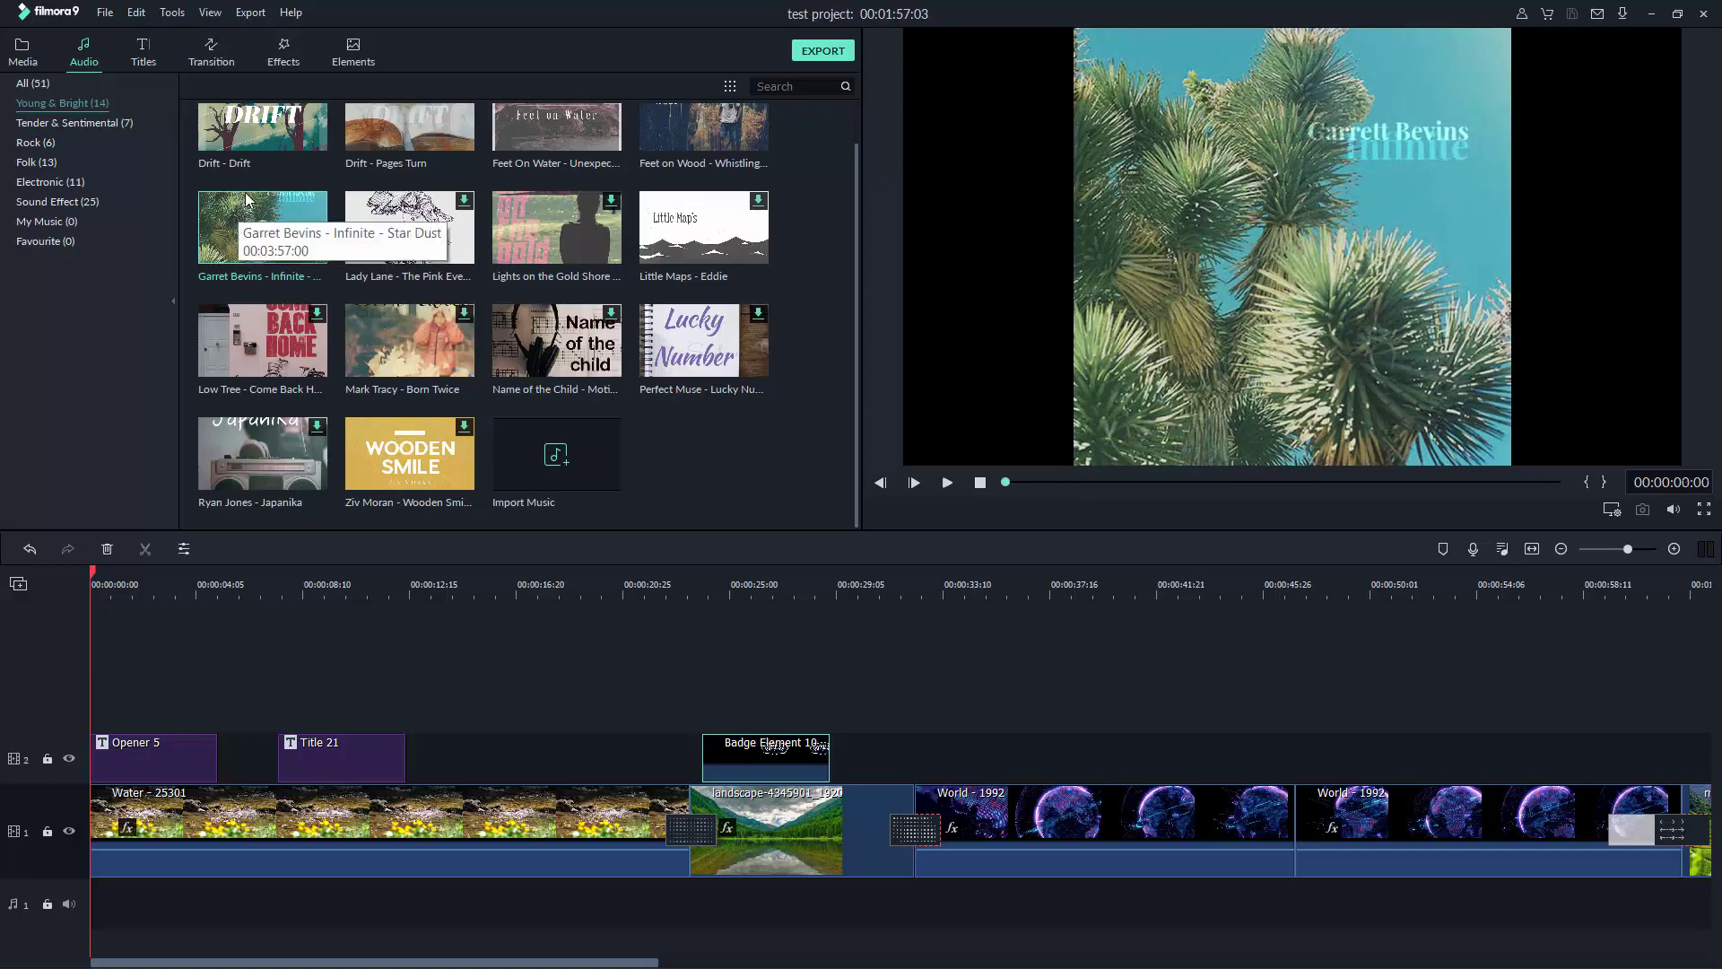
- Place the Infinite - Star Dust music on audio track 1 at the project's start and play the opening seconds with it
drag(254, 206, 90, 891)
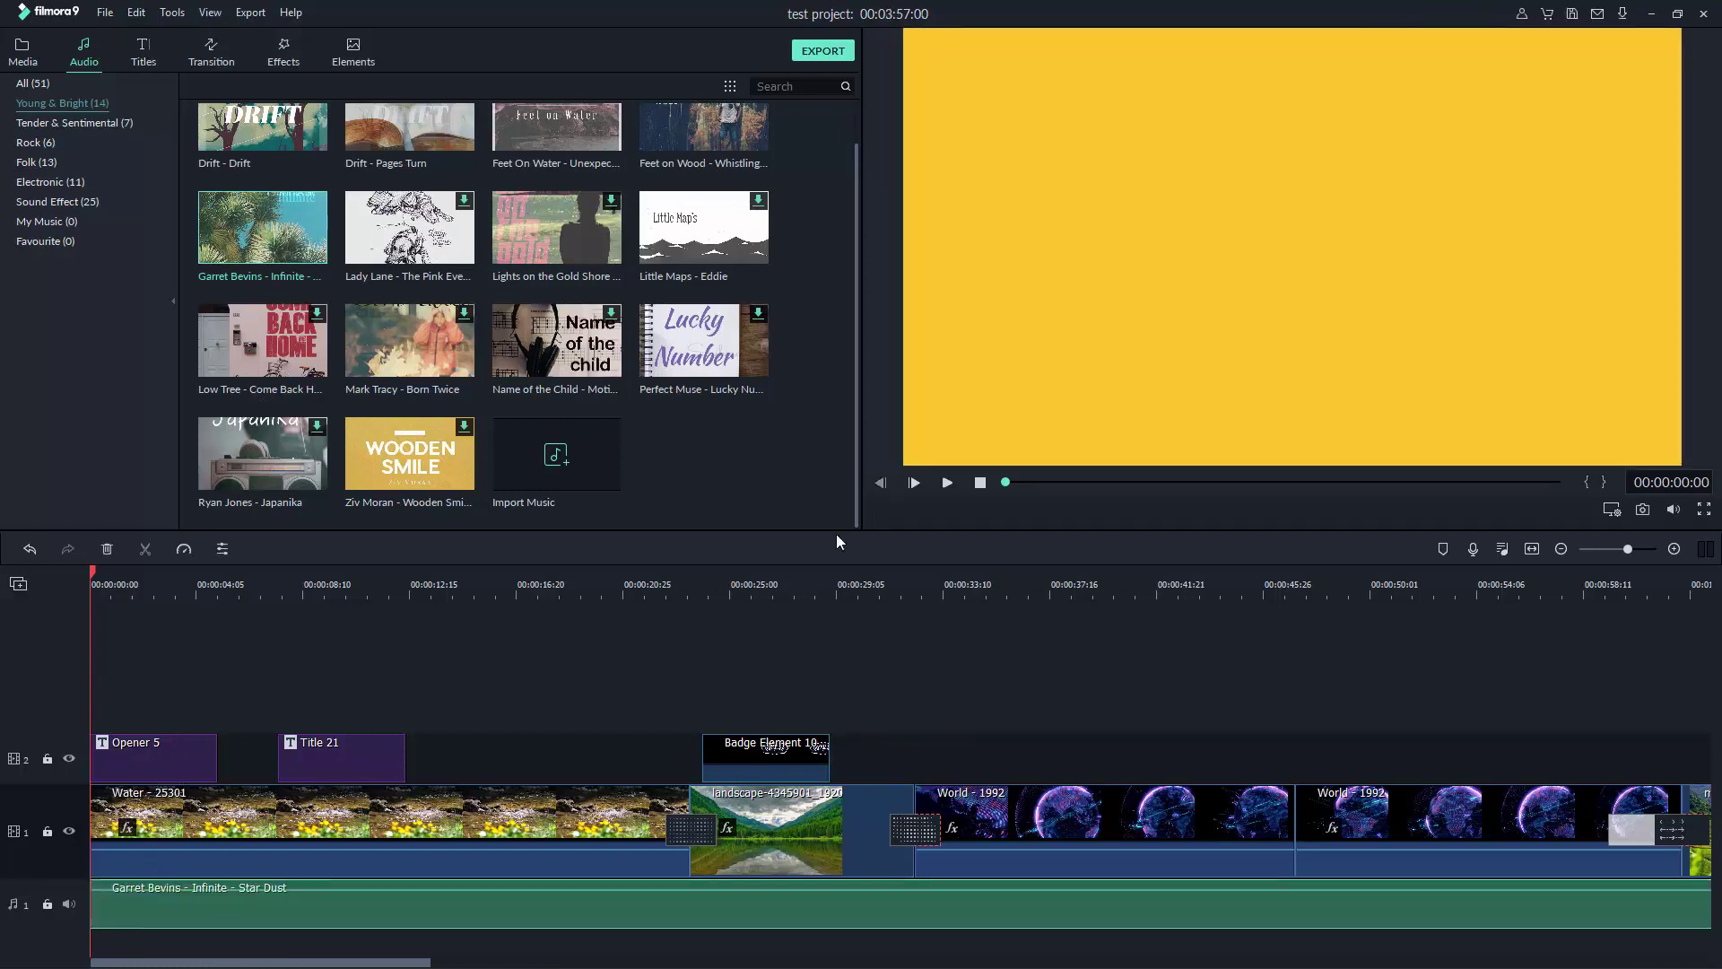
click(950, 483)
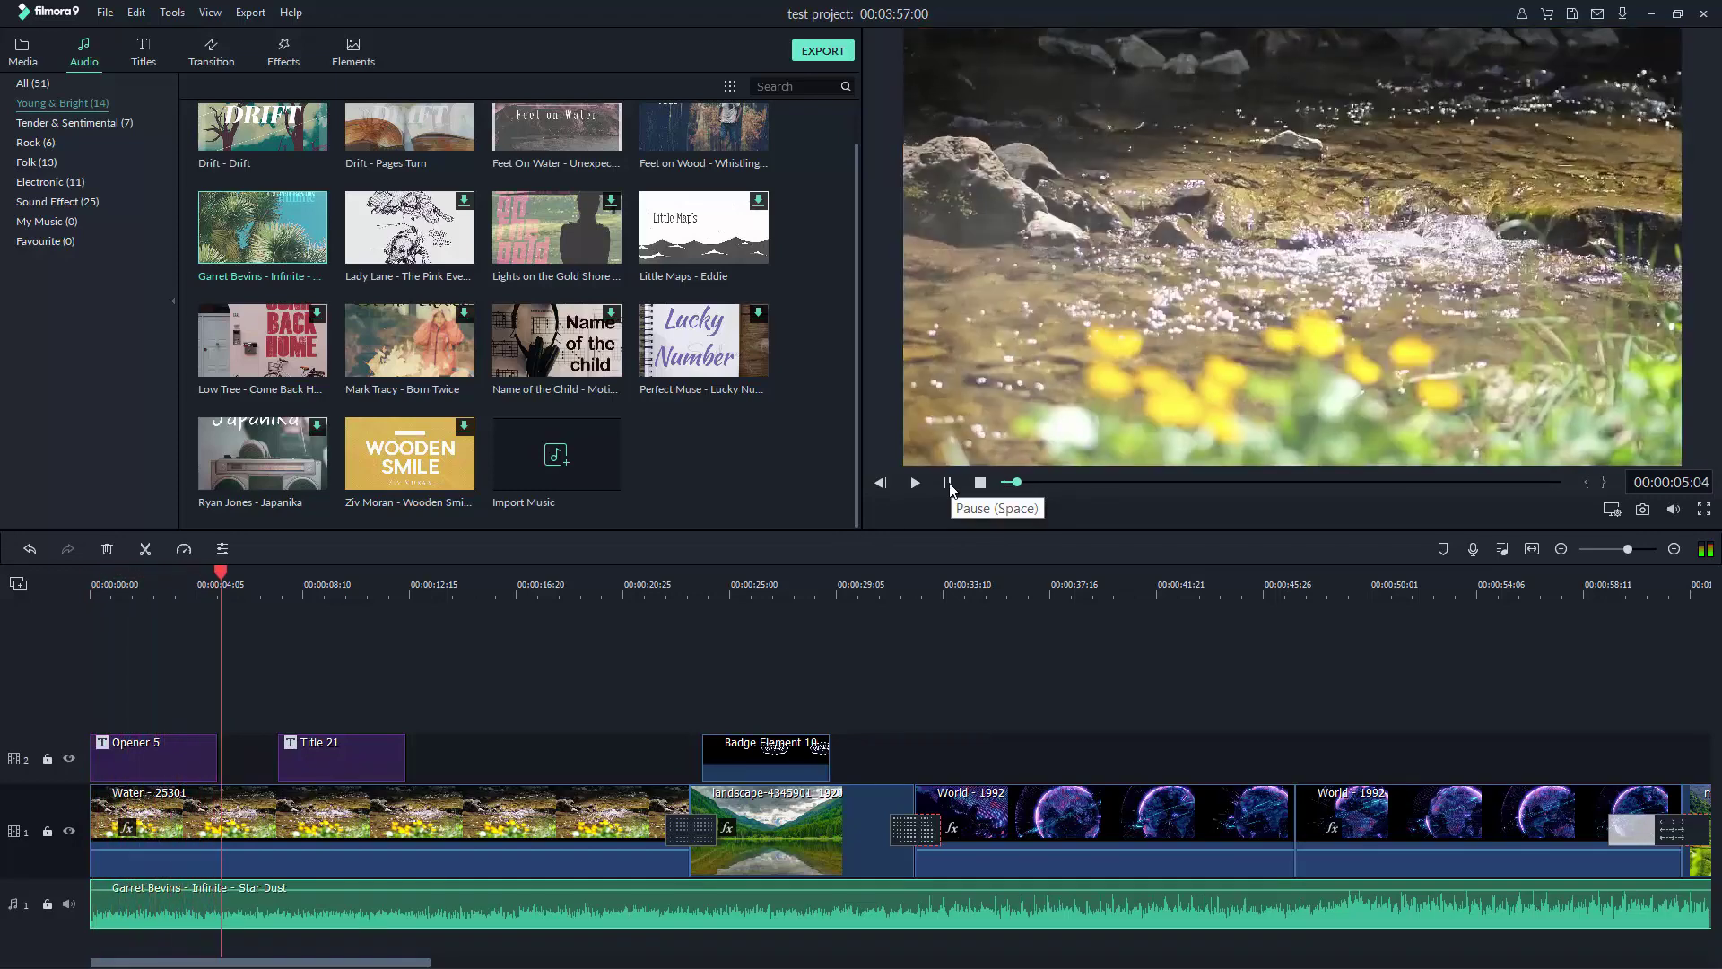
click(980, 484)
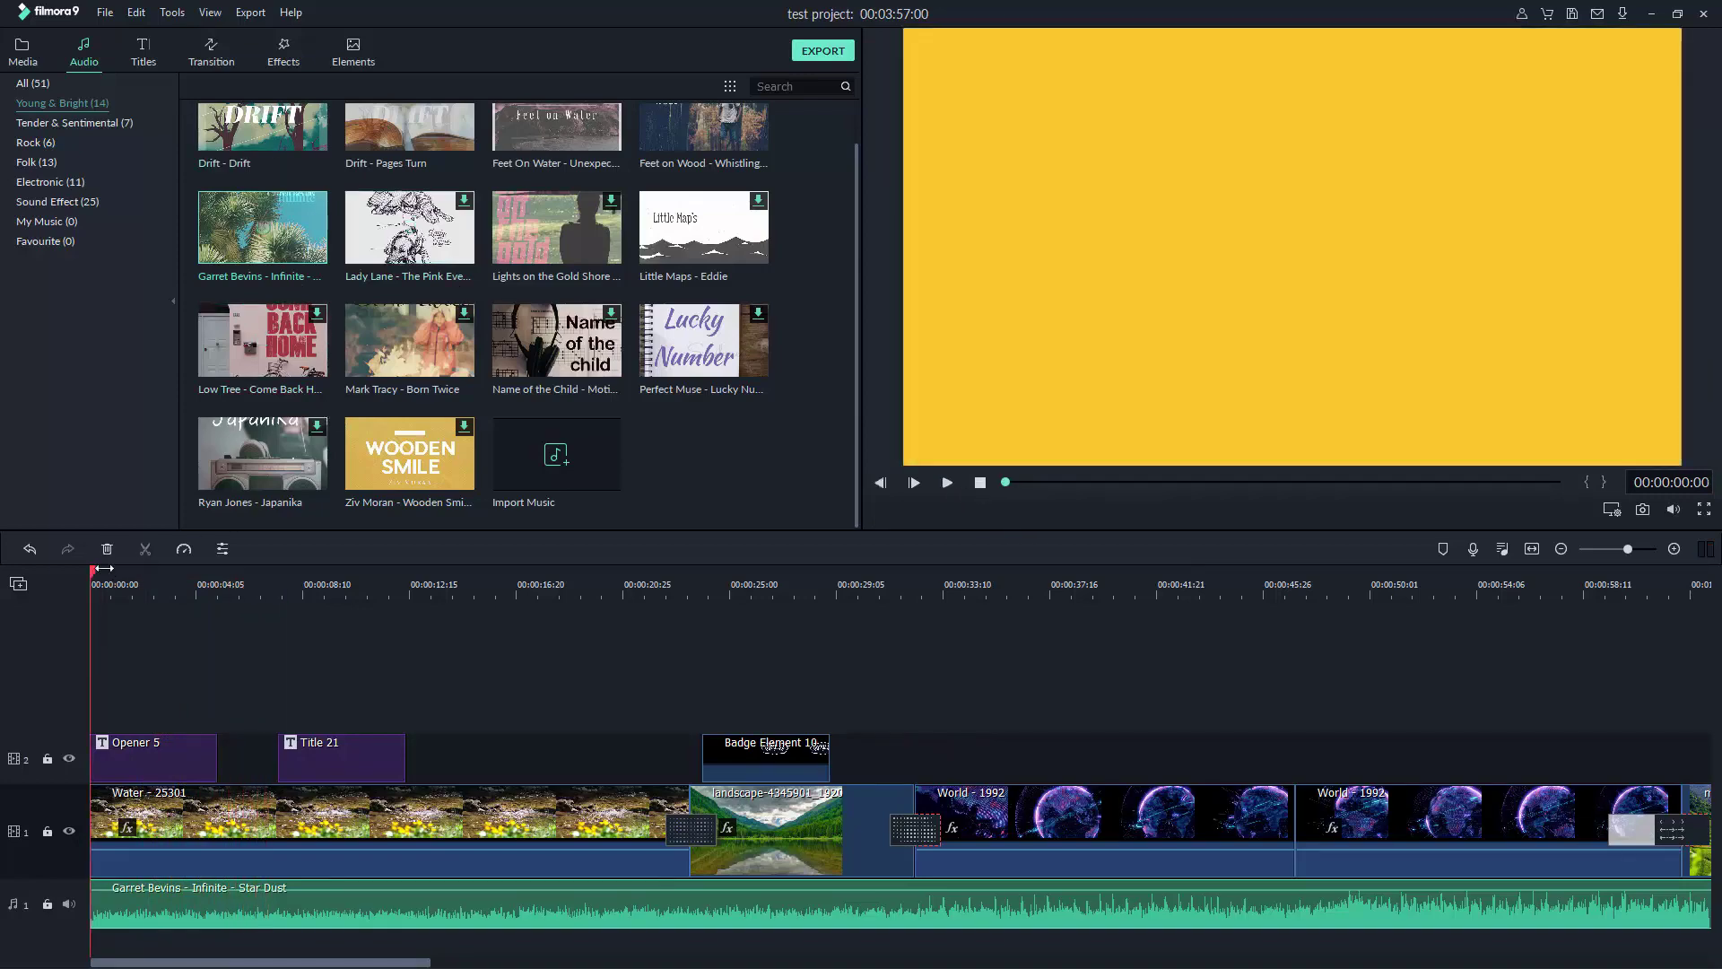
- Split the music at 00:01:57:01, where the Nebula clip ends, delete the excess part after it and save the project
drag(94, 576, 350, 585)
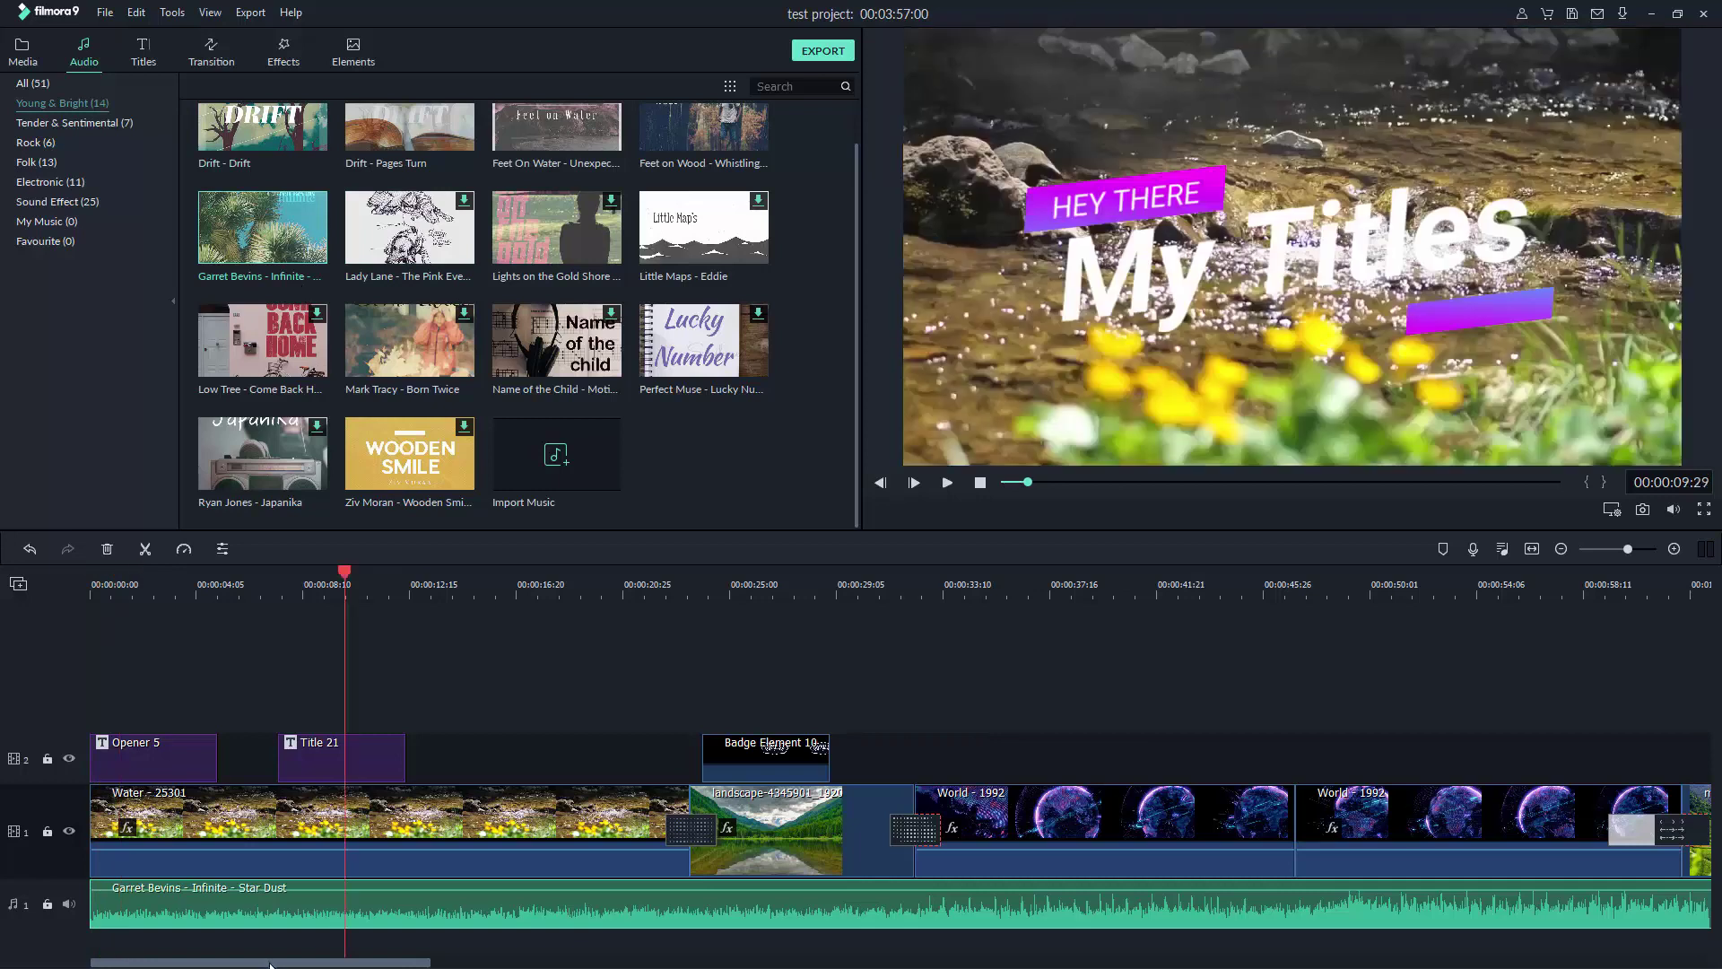
drag(279, 964, 769, 964)
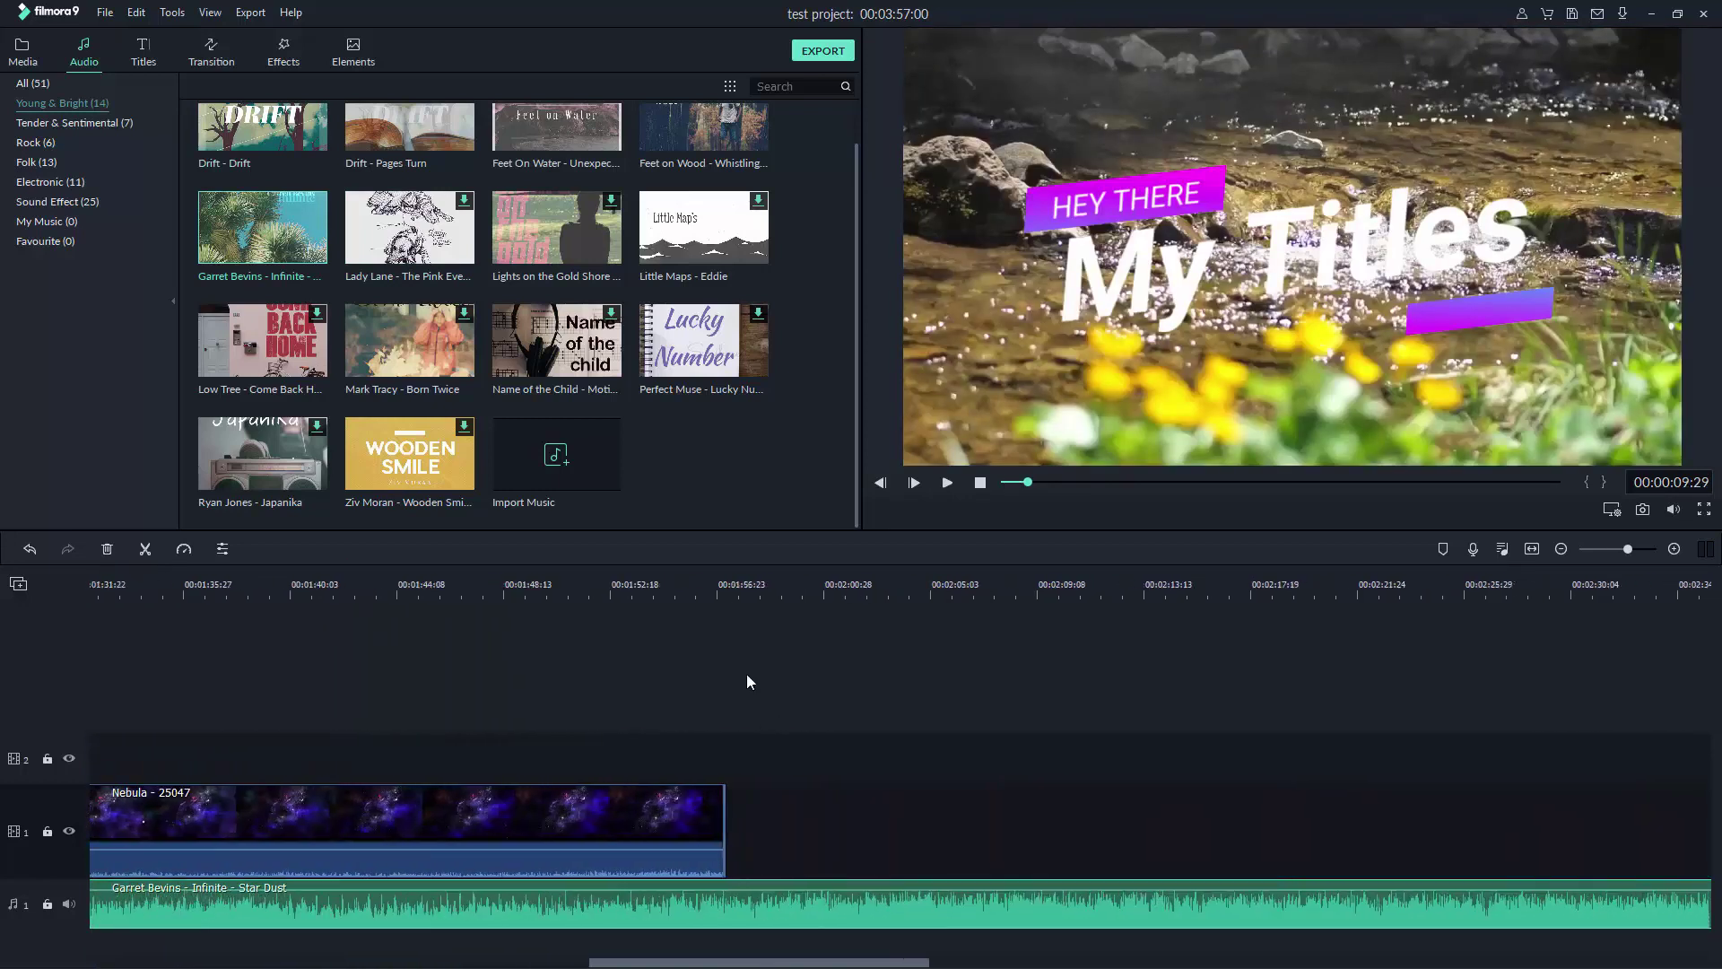
mouse_move(728, 577)
mouse_down()
mouse_move(707, 574)
mouse_move(726, 575)
mouse_up()
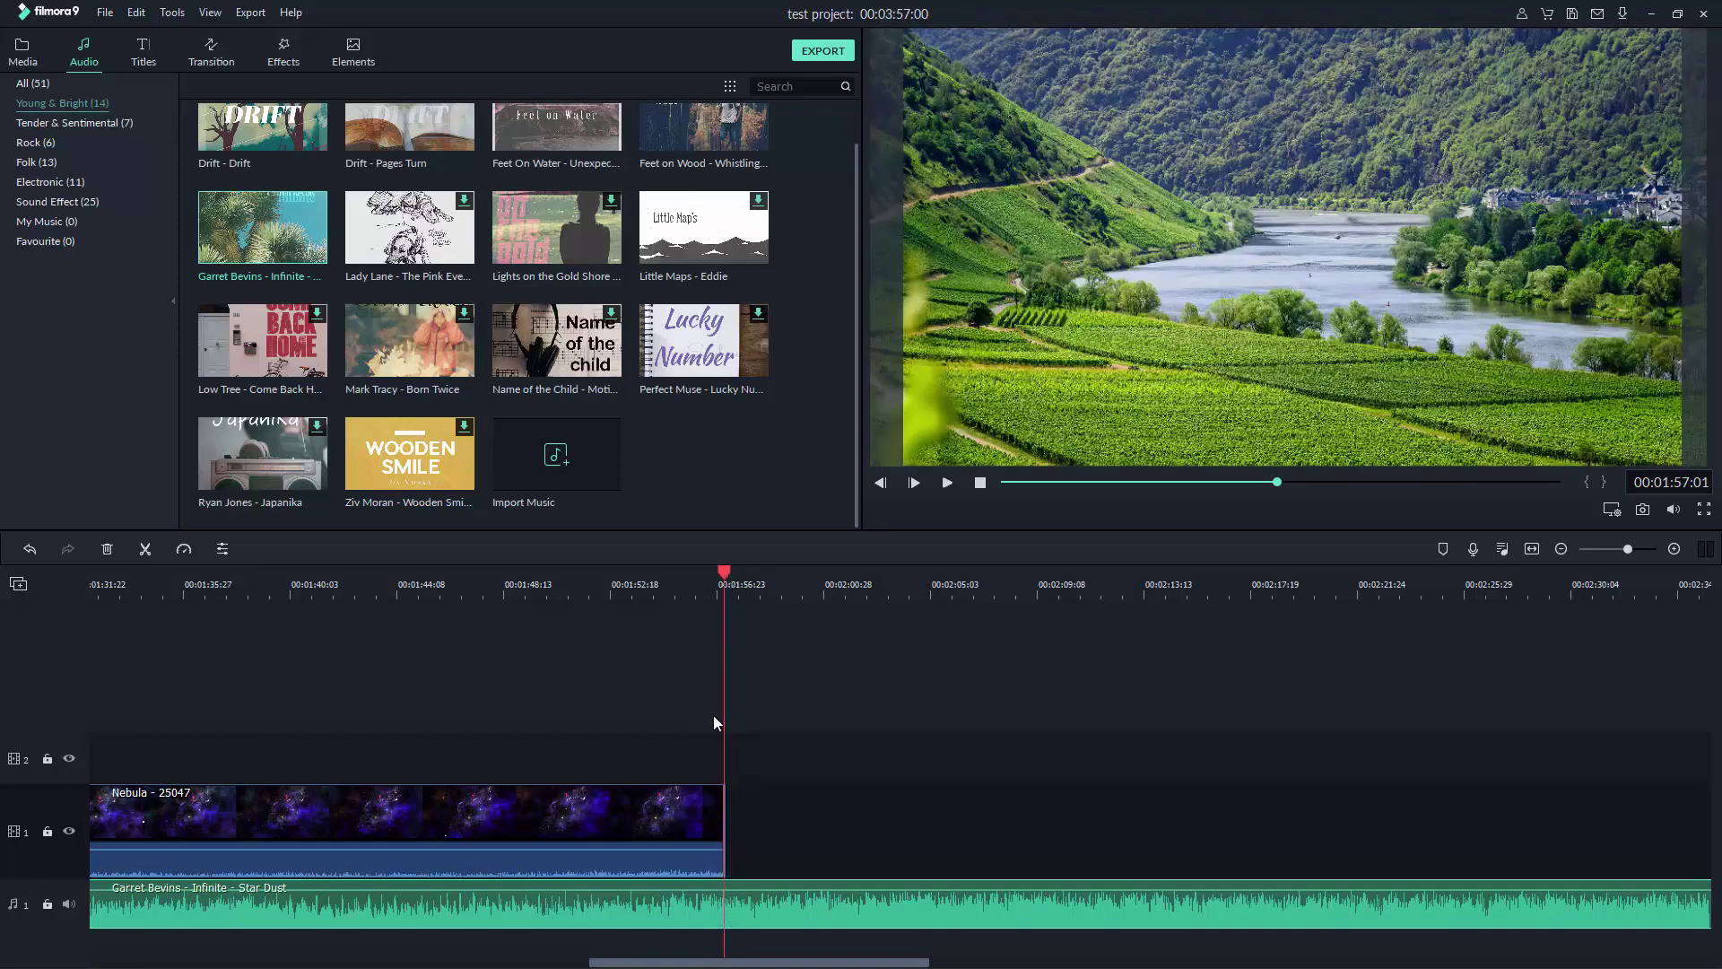
mouse_move(732, 888)
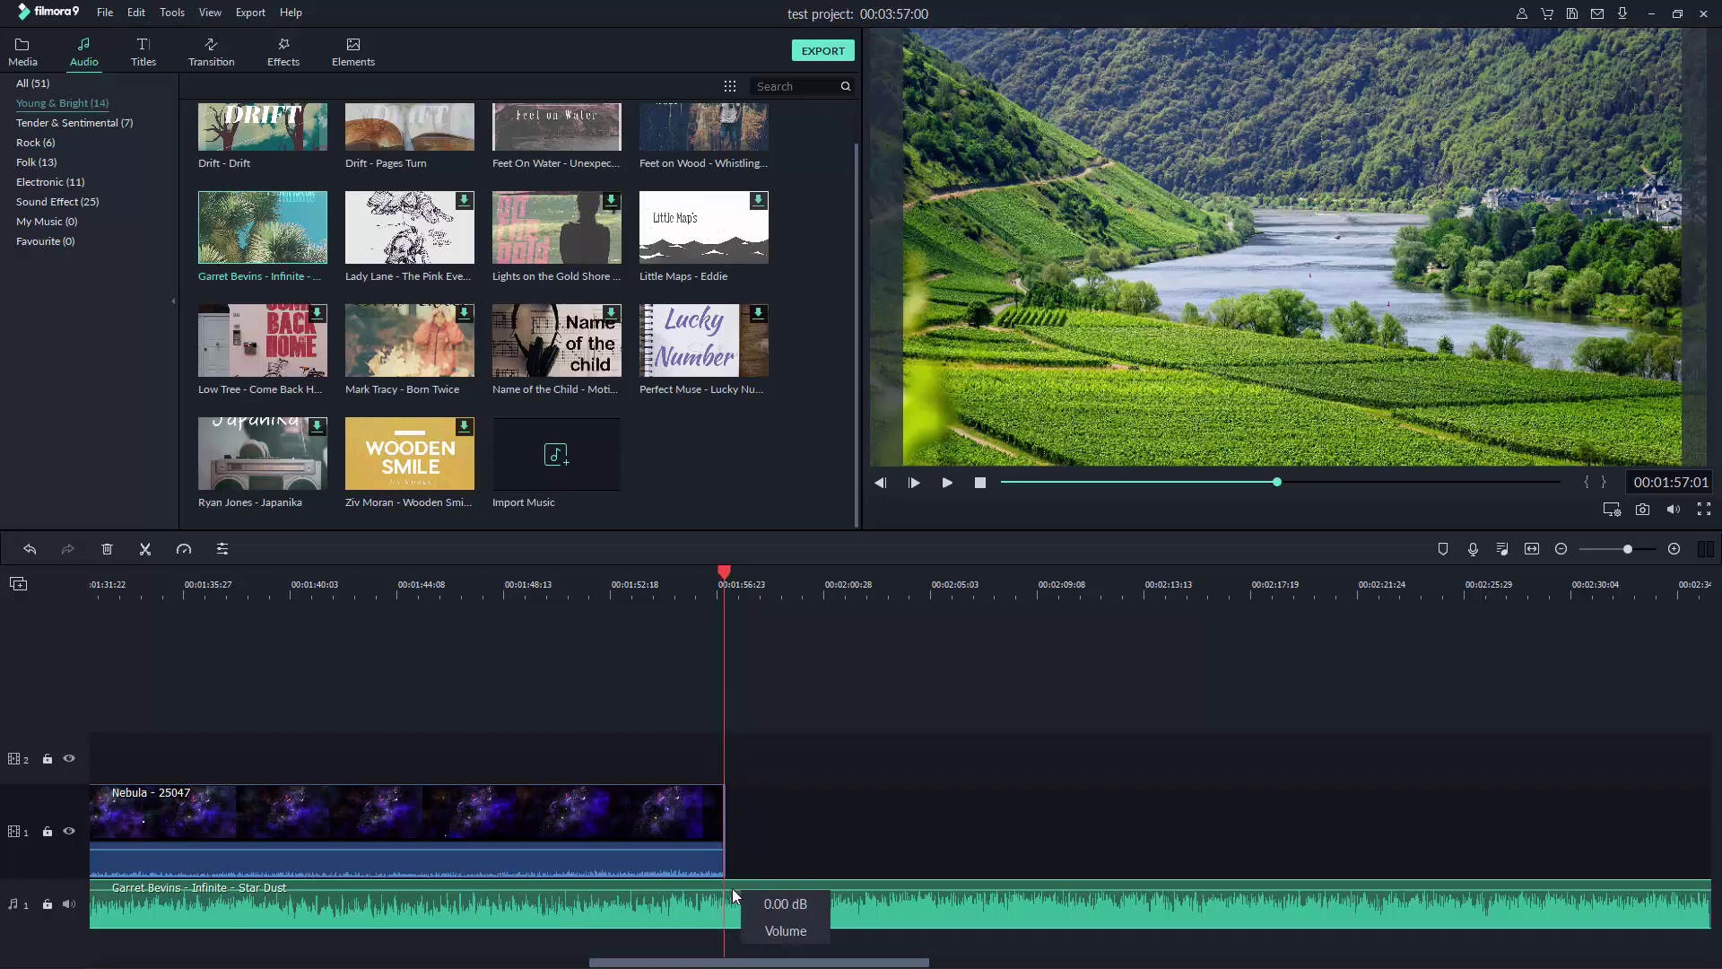
key(ctrl+b)
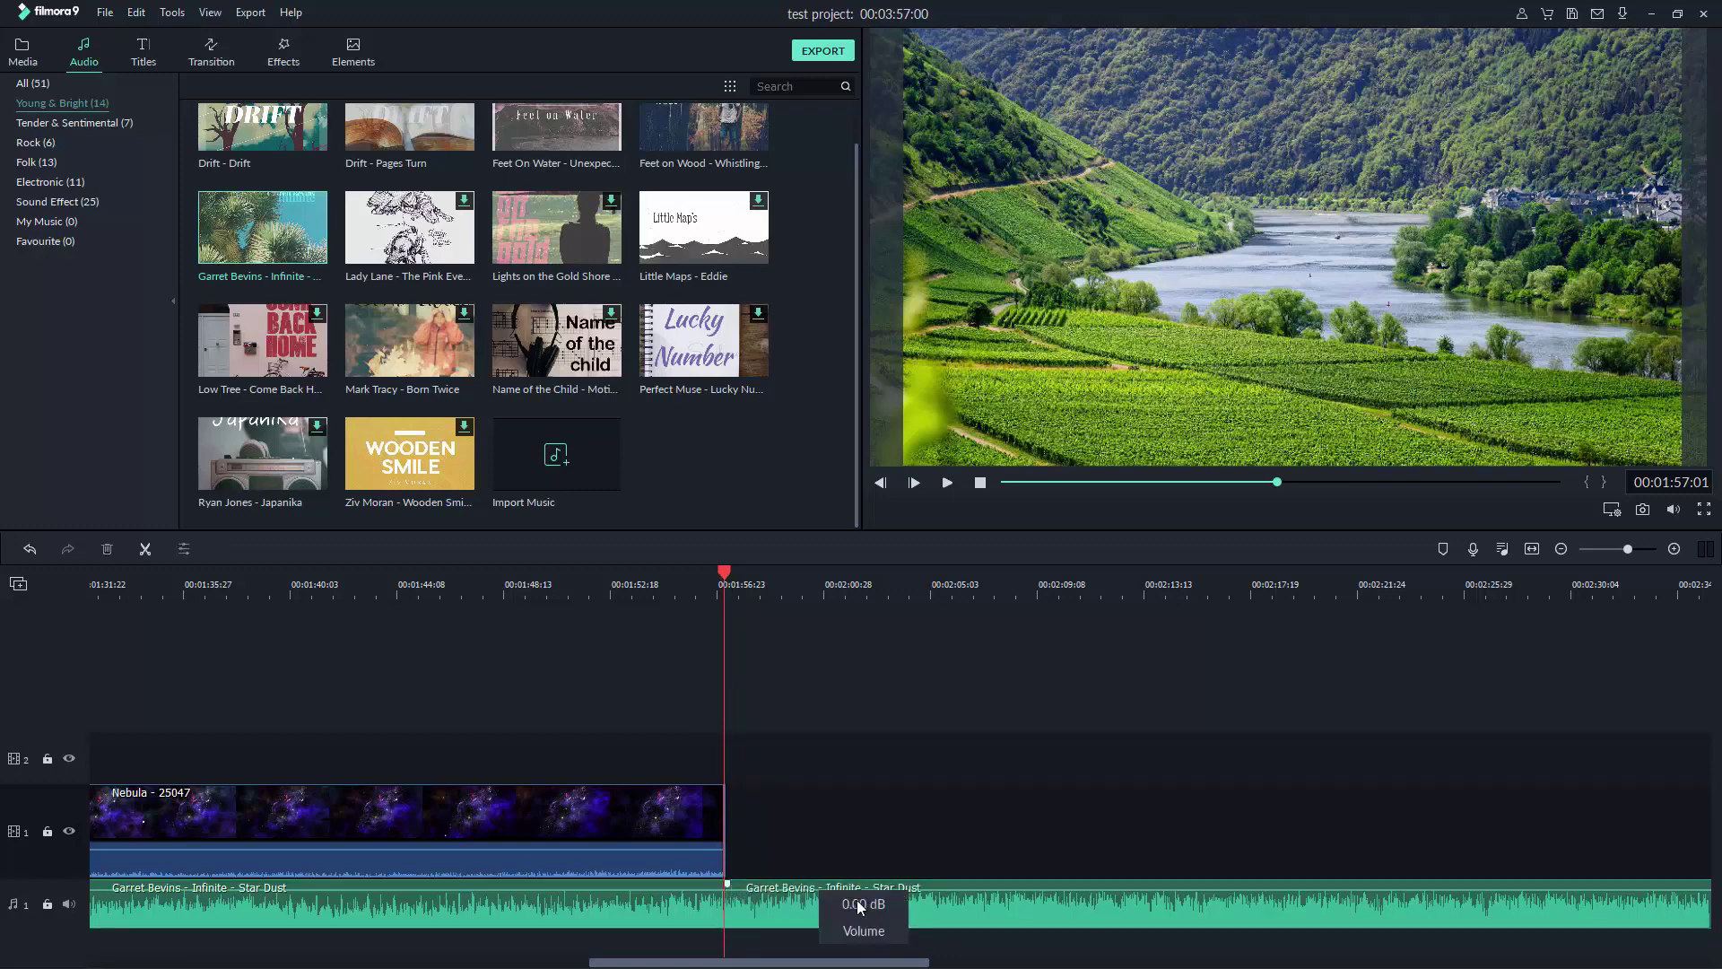
click(772, 895)
key(Delete)
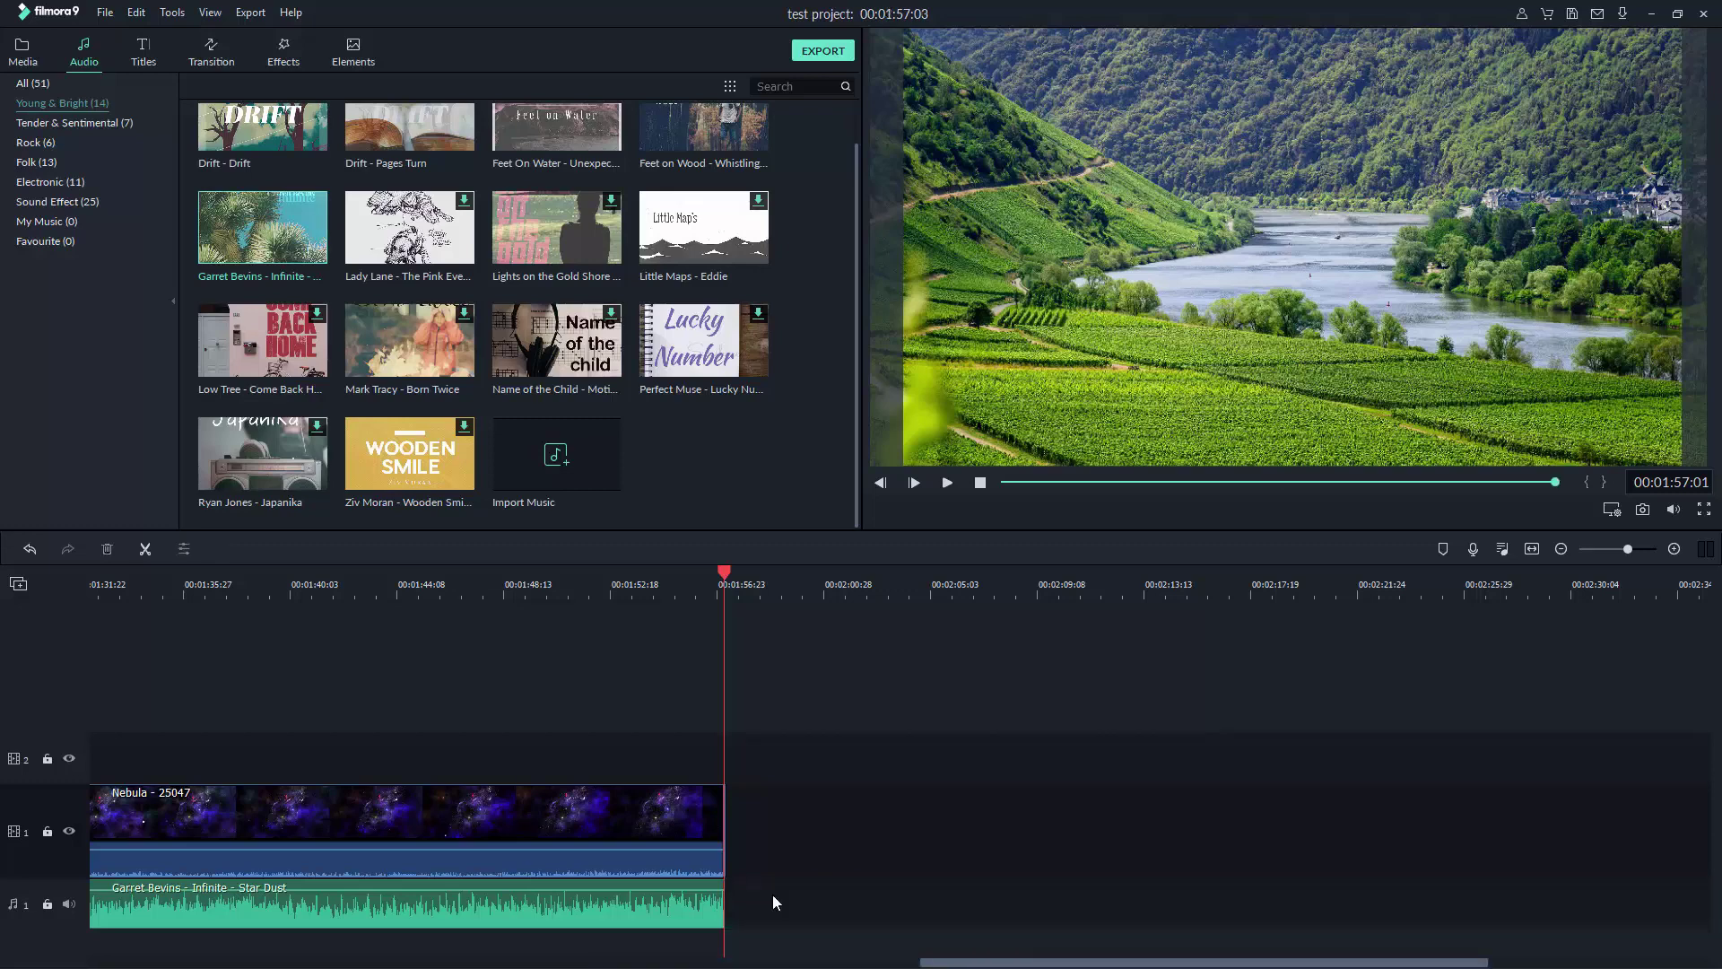
key(ctrl+s)
- Scrub back through the landscape and World clips, leaving the playhead at 00:00:46:16 near the end of the first World clip
drag(939, 963, 190, 864)
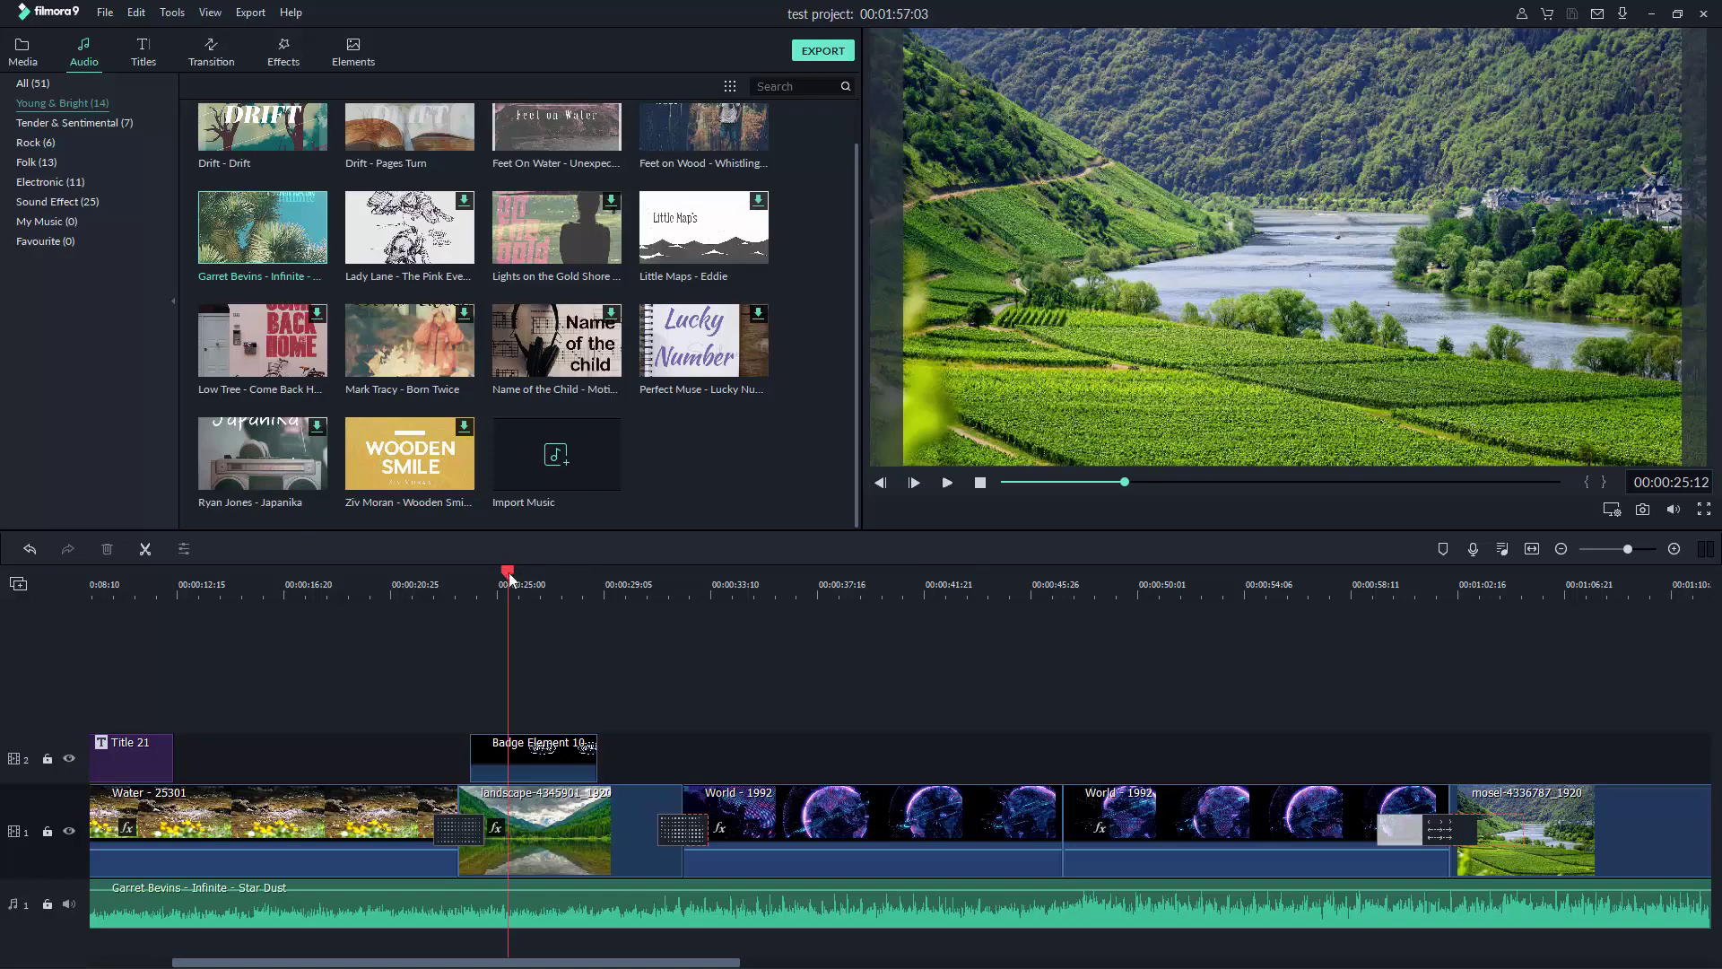
drag(509, 572, 1048, 605)
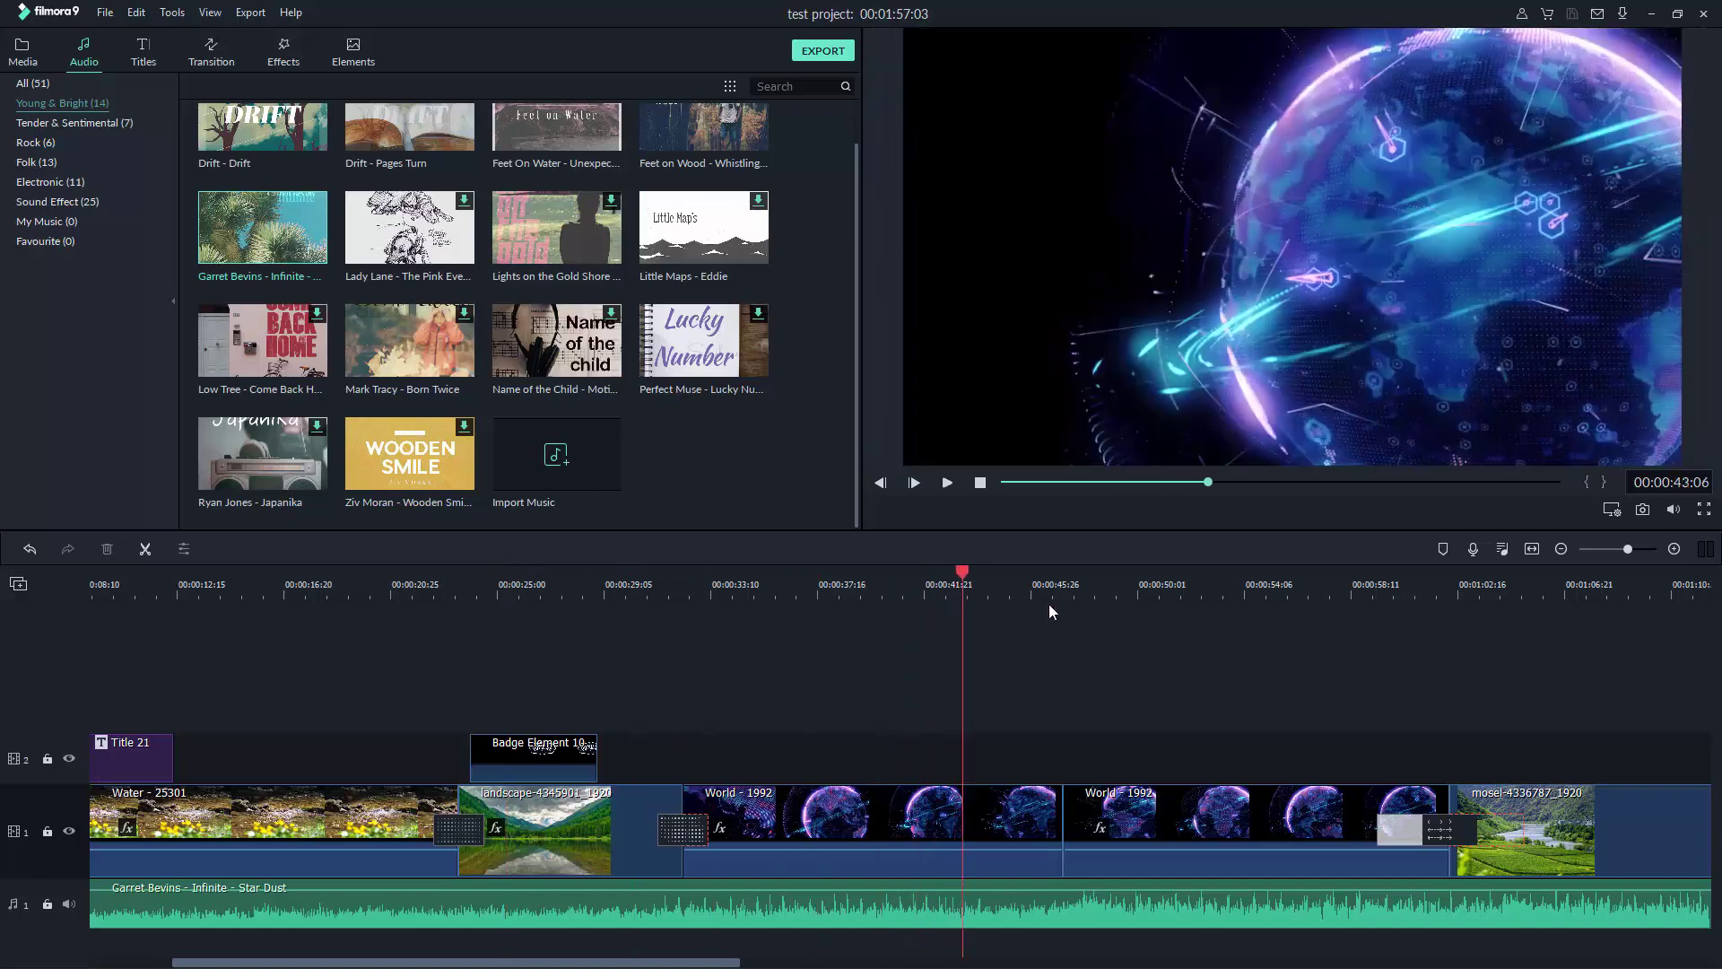
click(1049, 607)
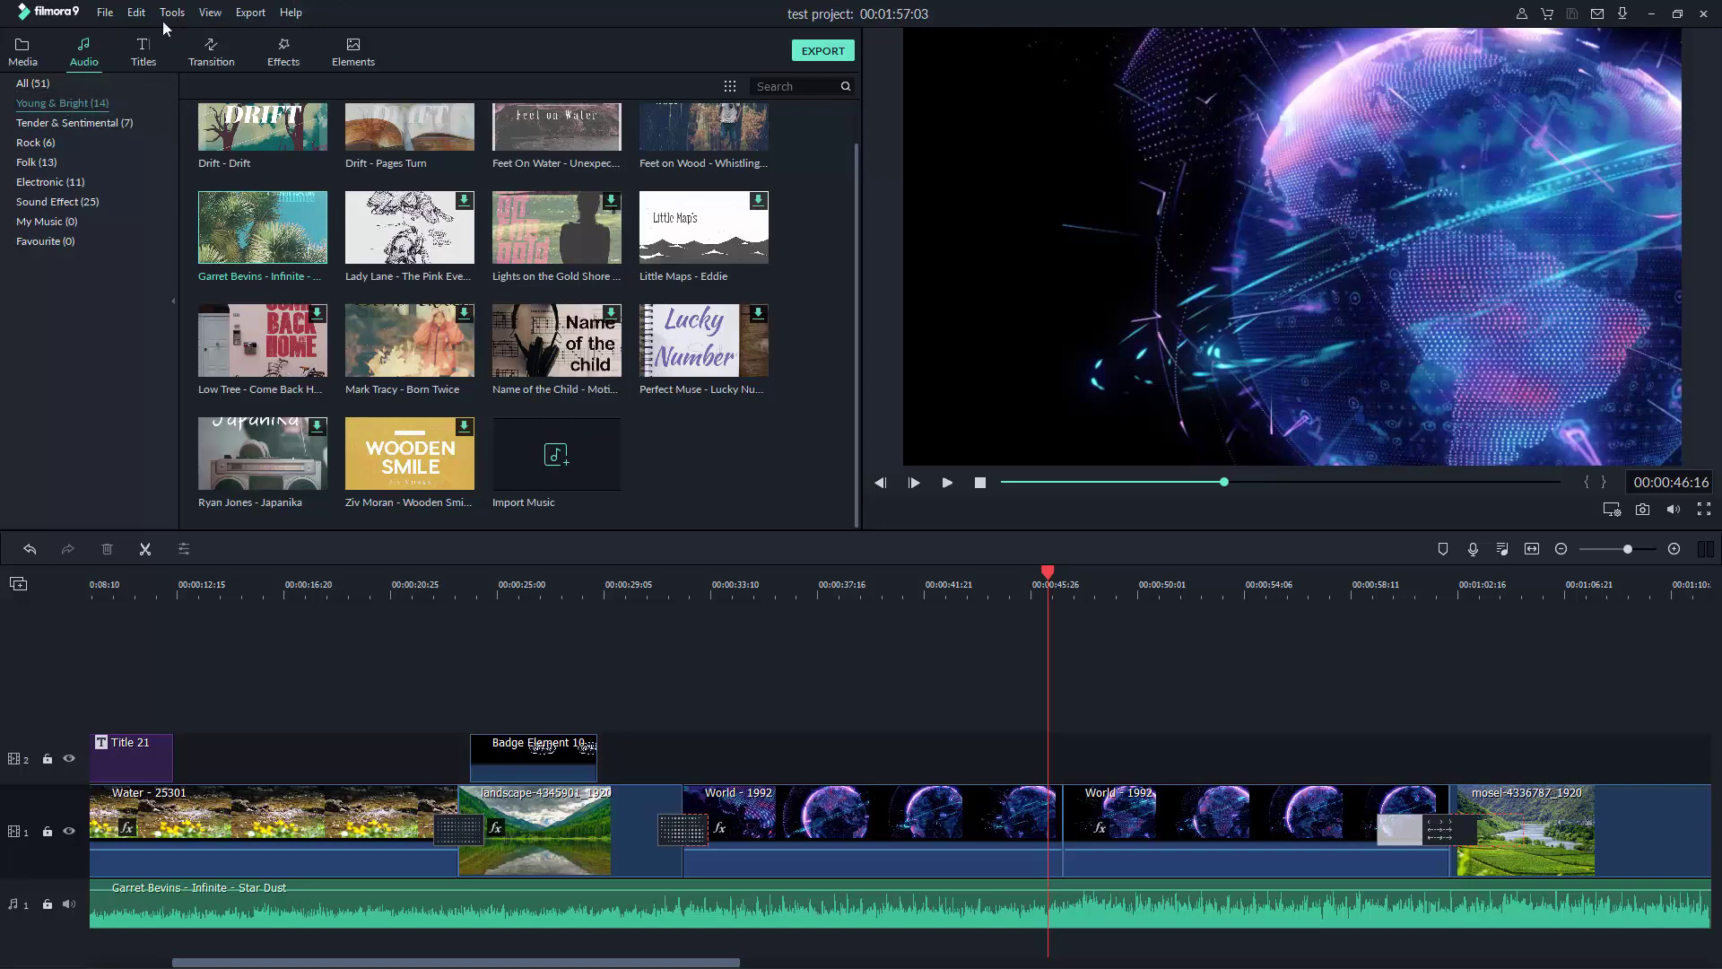
- Open the PC screen recorder and review its microphone and capture area options, keeping Full Screen
click(105, 12)
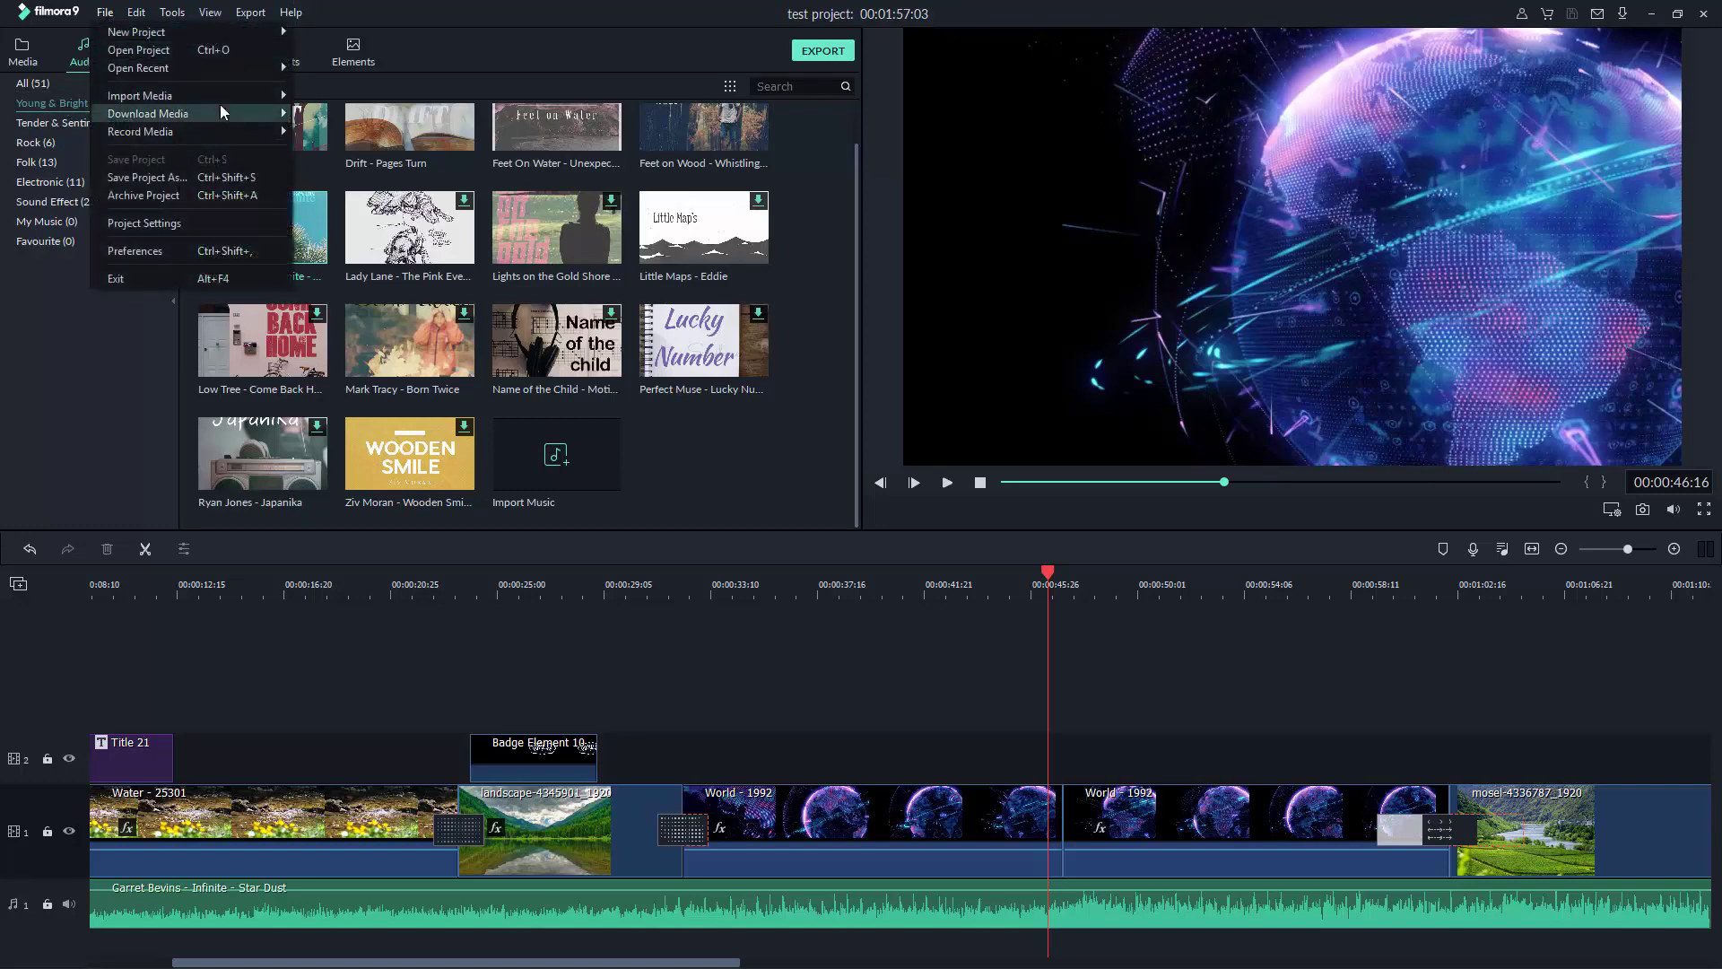
mouse_move(176, 133)
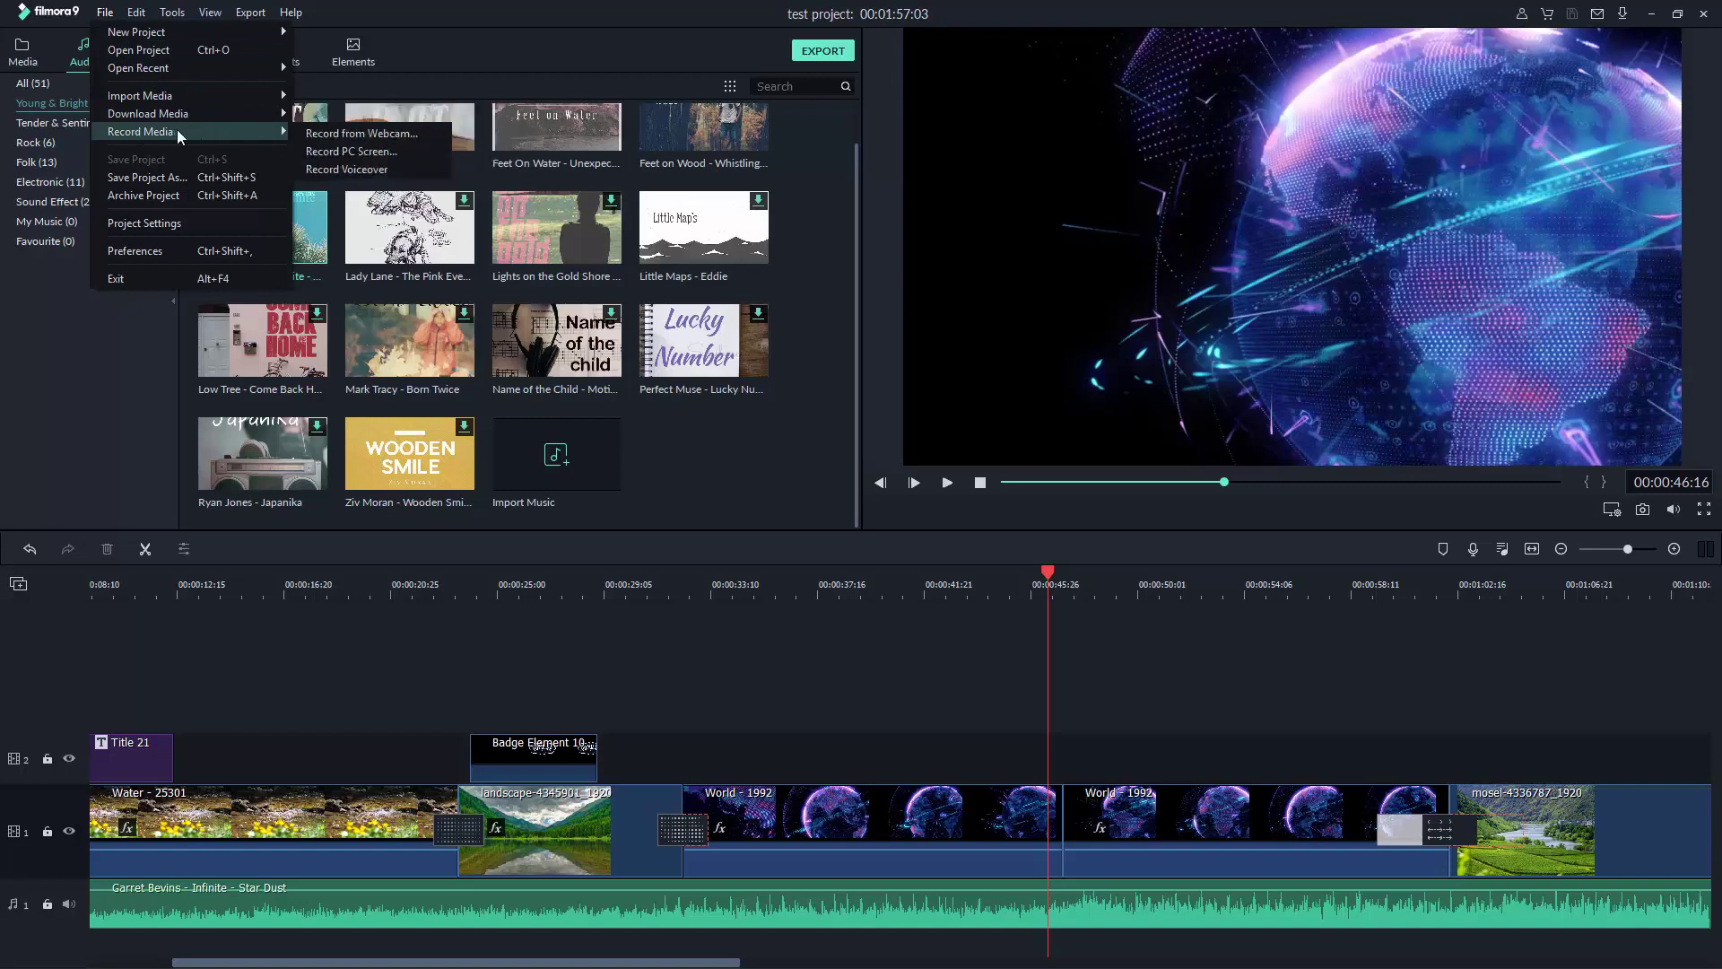
click(330, 152)
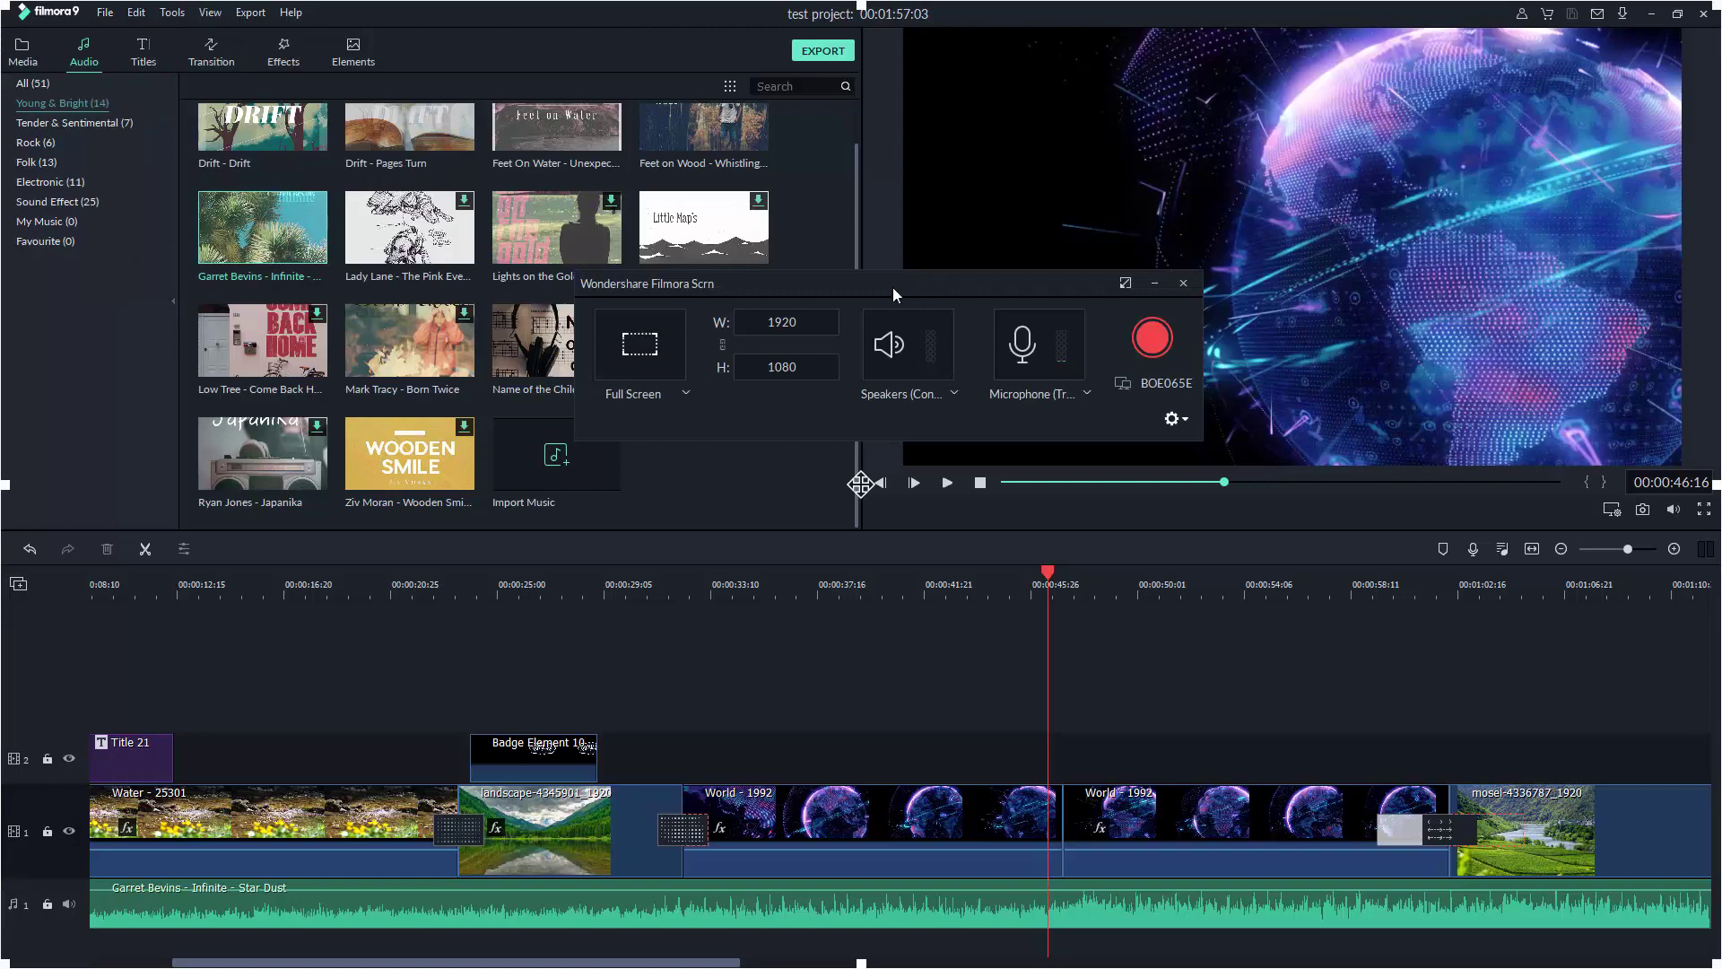
click(1080, 396)
click(1086, 392)
click(684, 397)
click(682, 394)
click(682, 395)
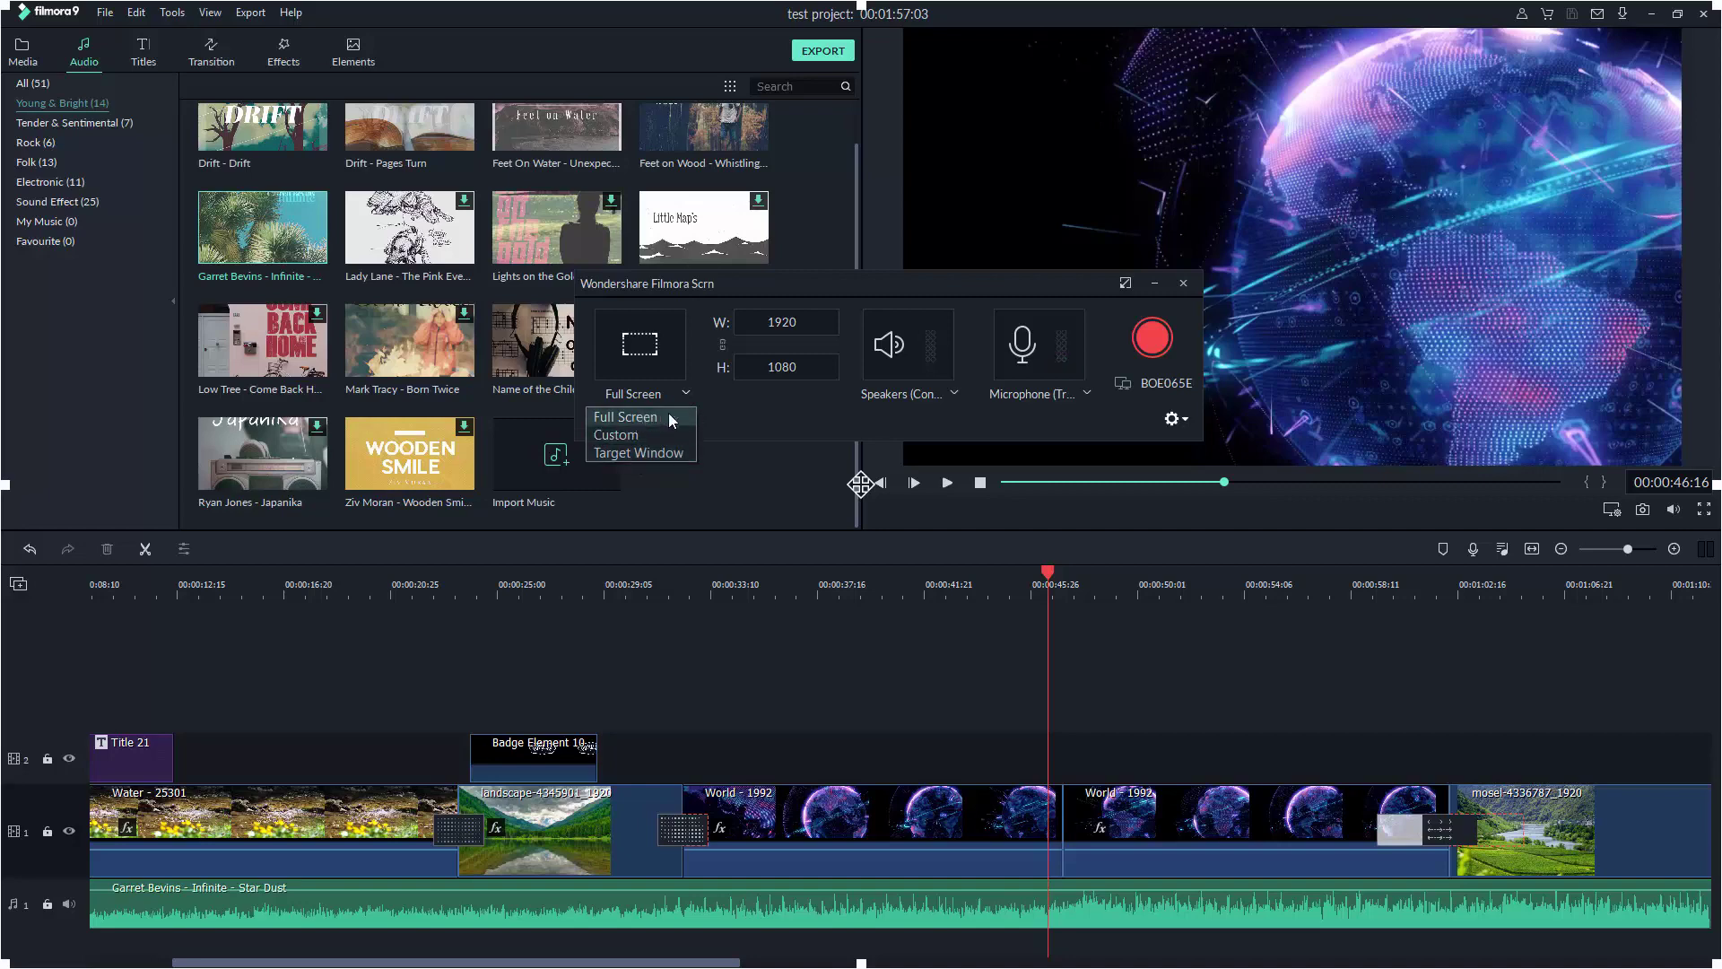
click(767, 422)
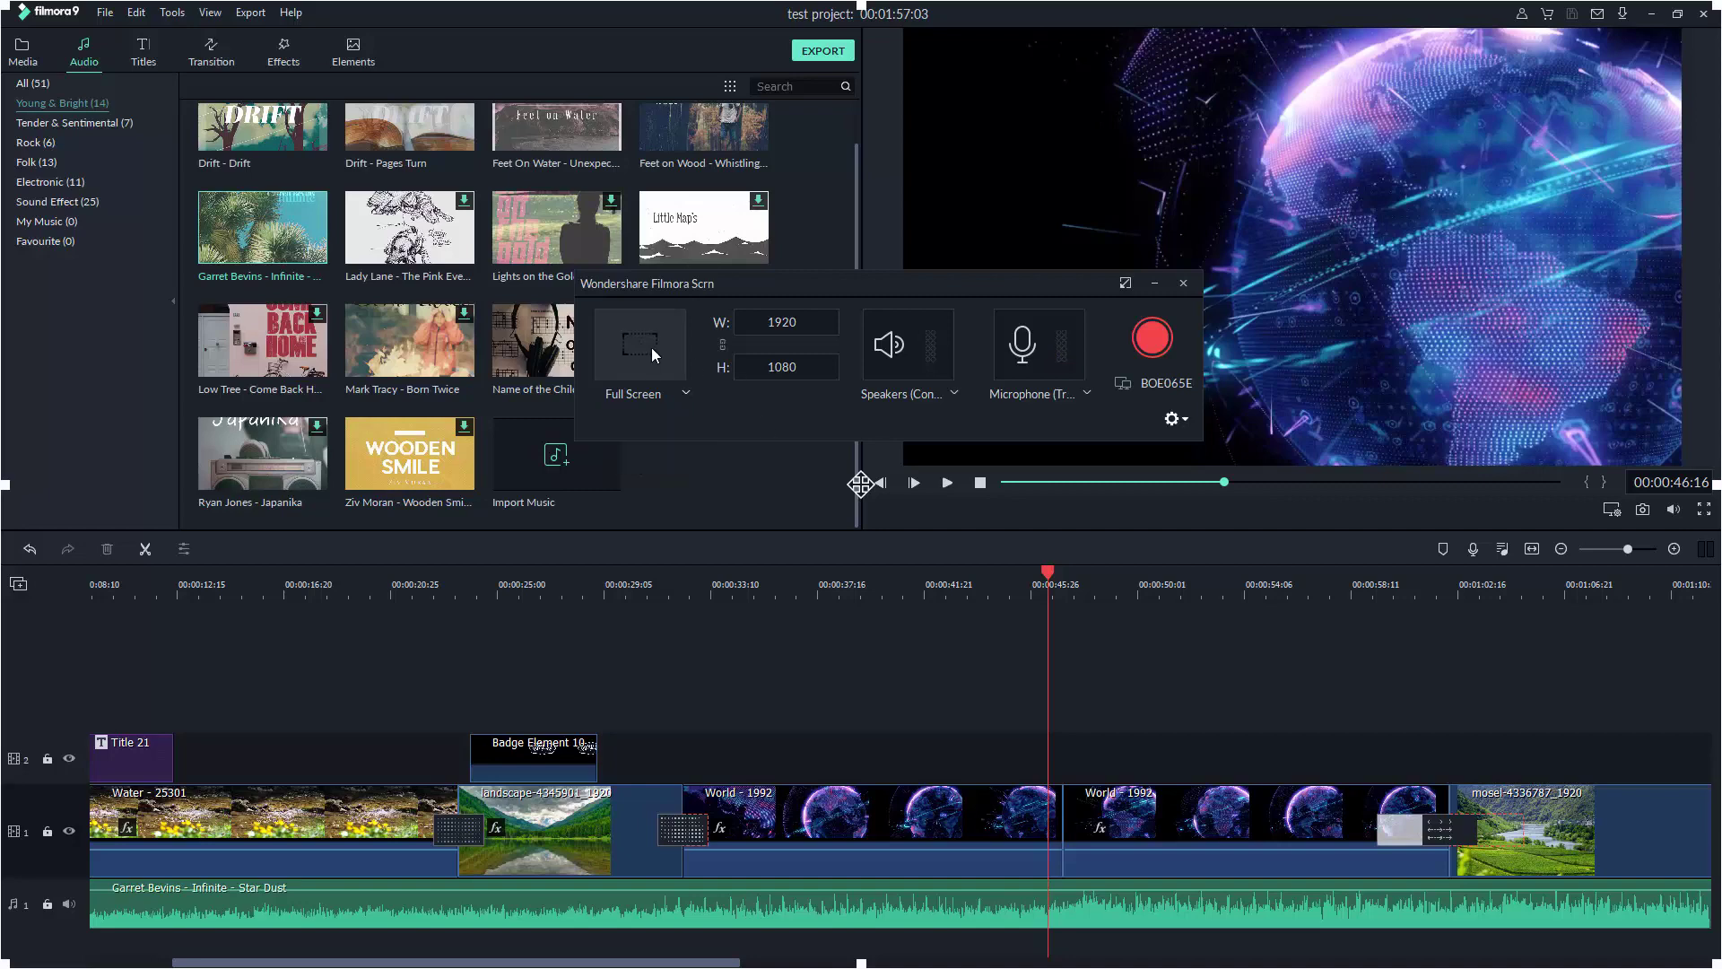
- Record the full screen for about half a minute, including the desktop, and stop to bring the recording into the media library
click(1155, 334)
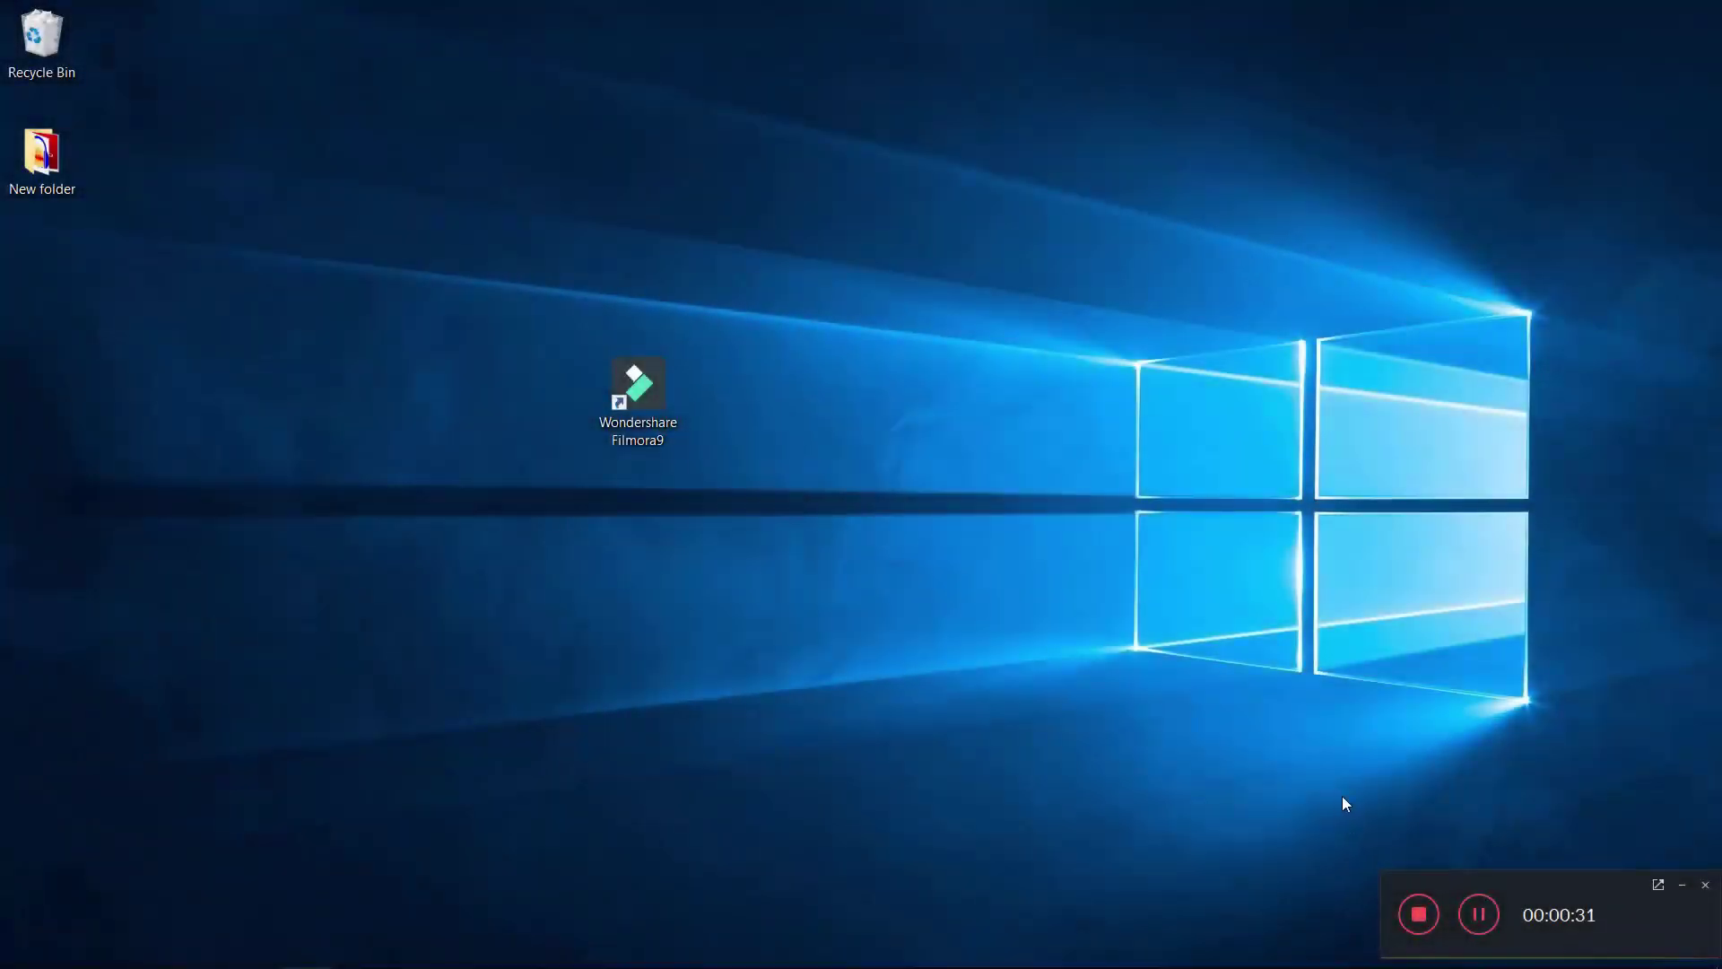
click(1419, 915)
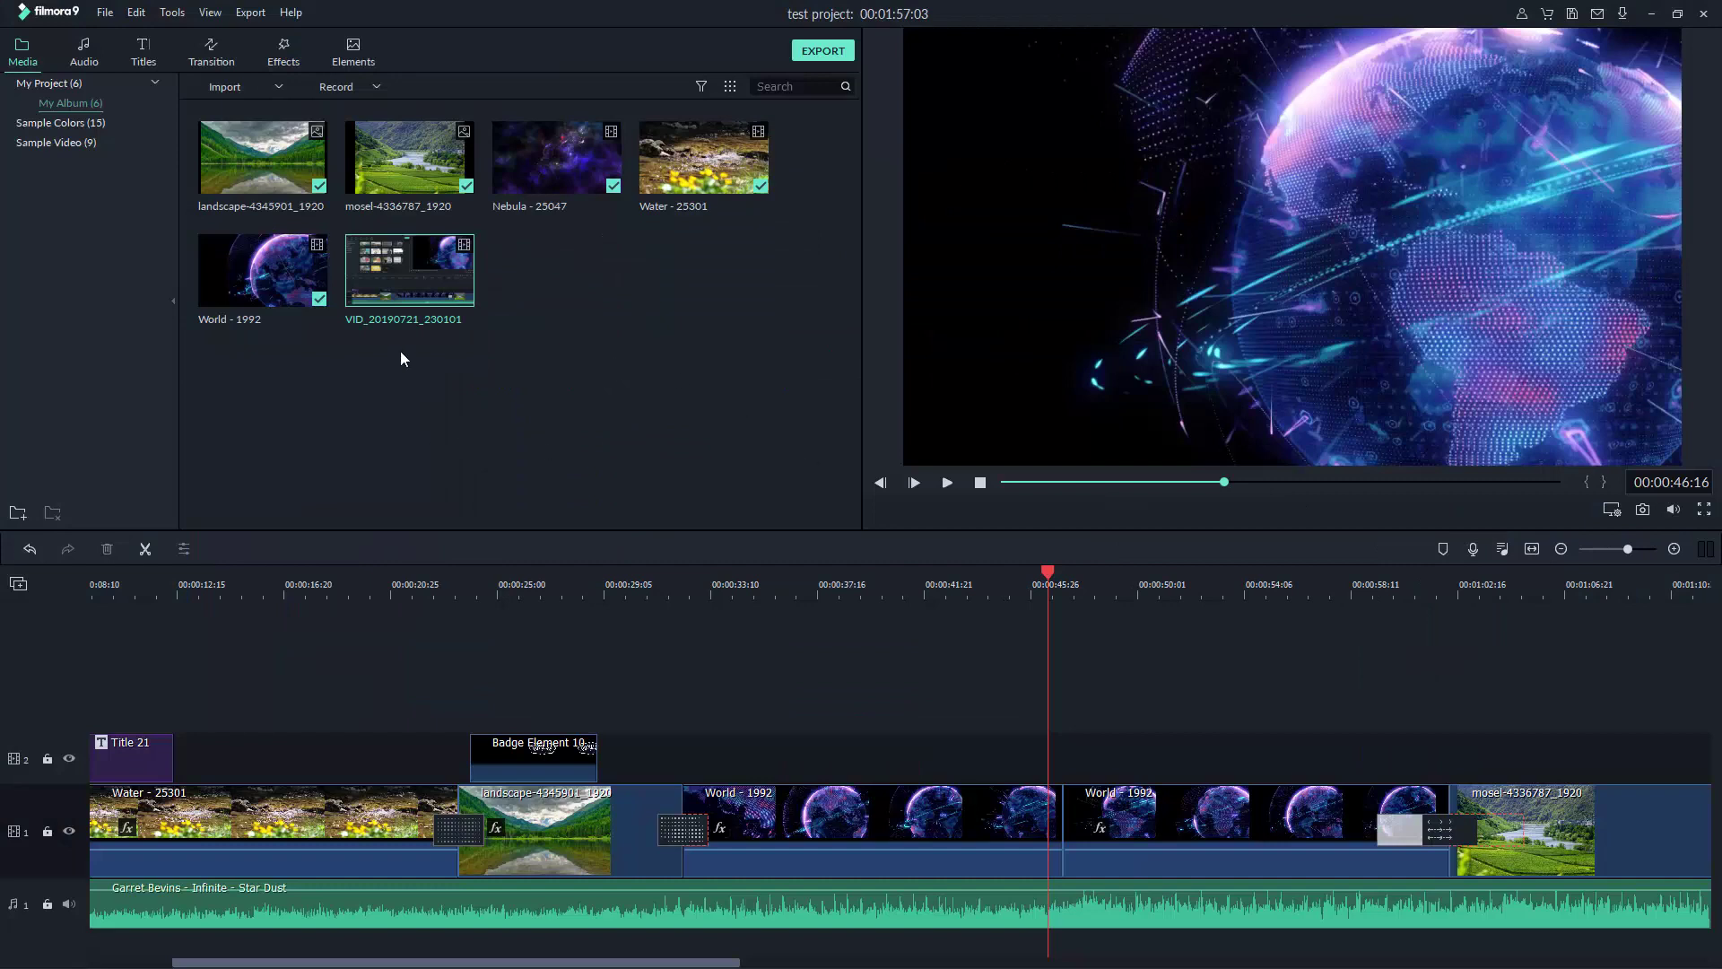
mouse_move(430, 312)
mouse_move(368, 267)
- Place the screen recording directly after the Nebula clip on video track 1 and scrub into it to 00:02:01:22
drag(587, 962, 1319, 958)
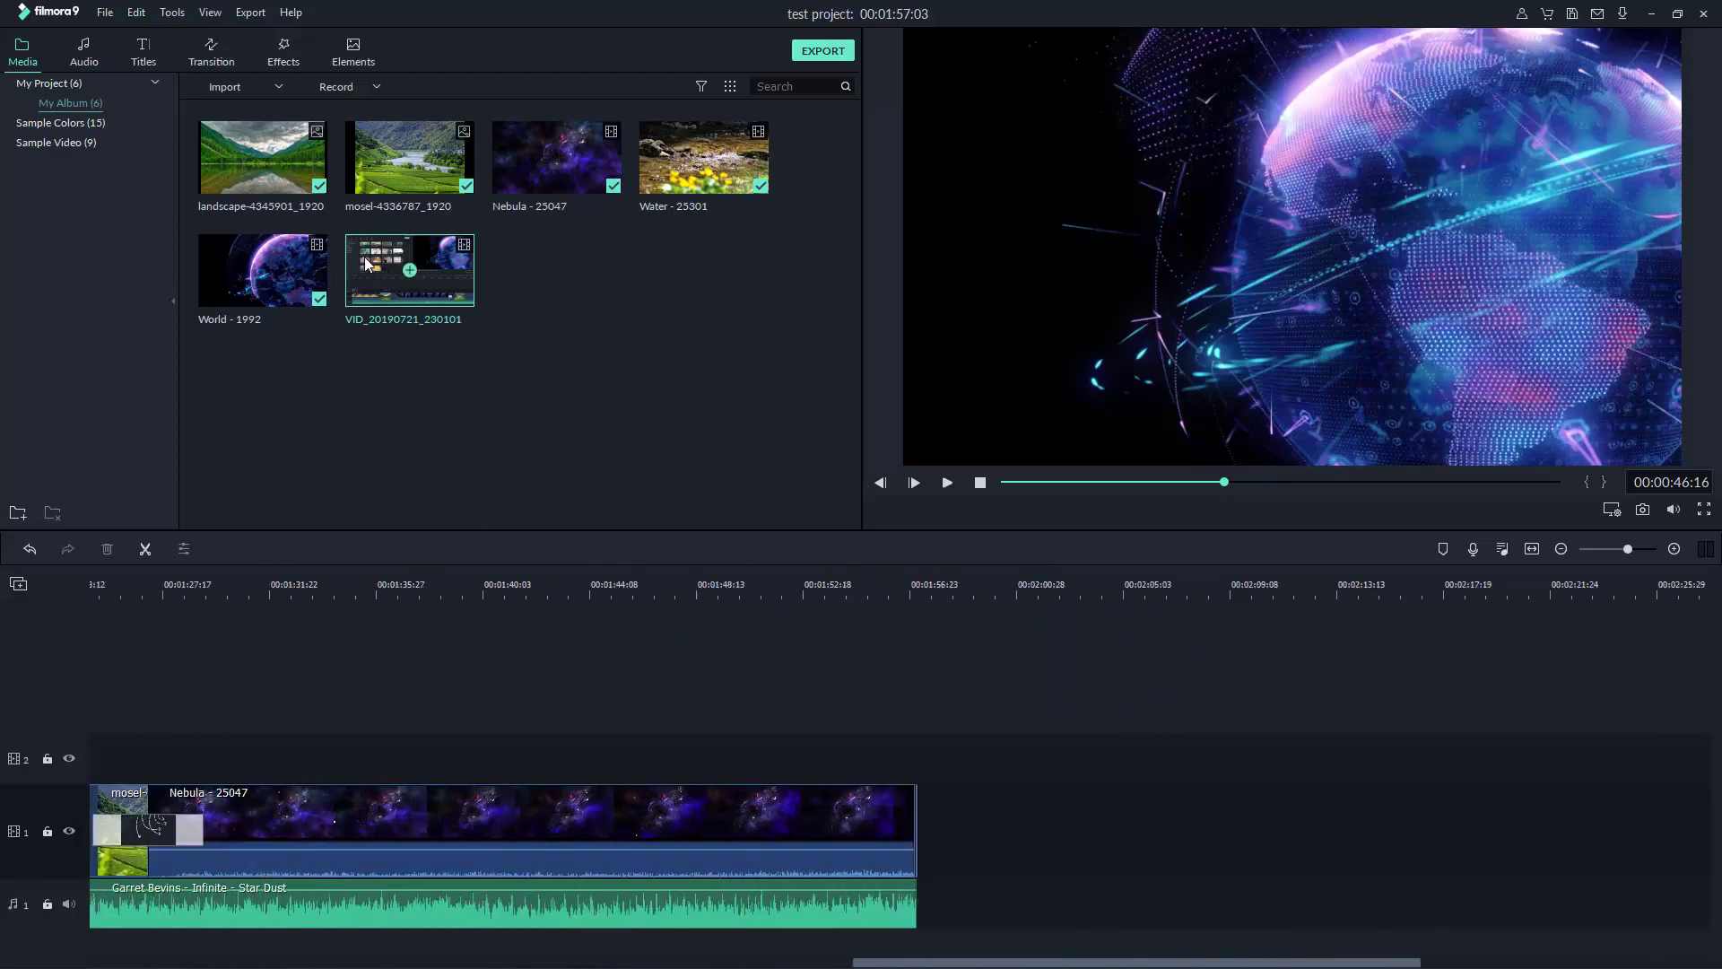
drag(366, 263, 915, 915)
click(875, 578)
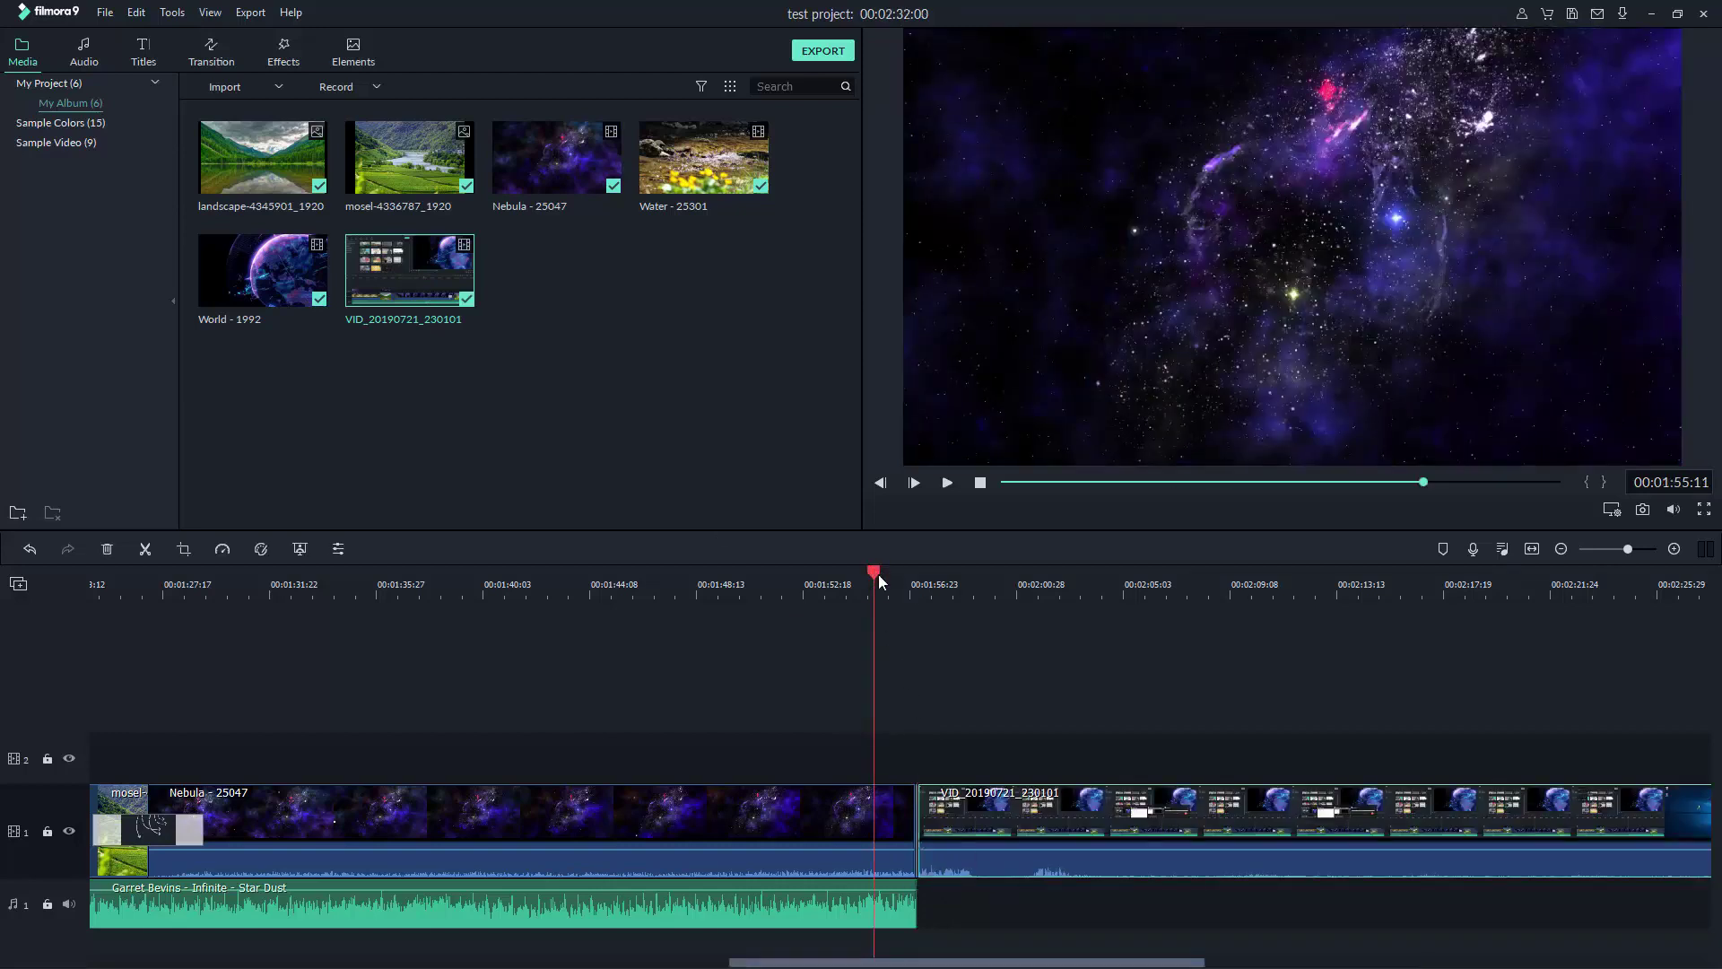
drag(878, 574, 1038, 632)
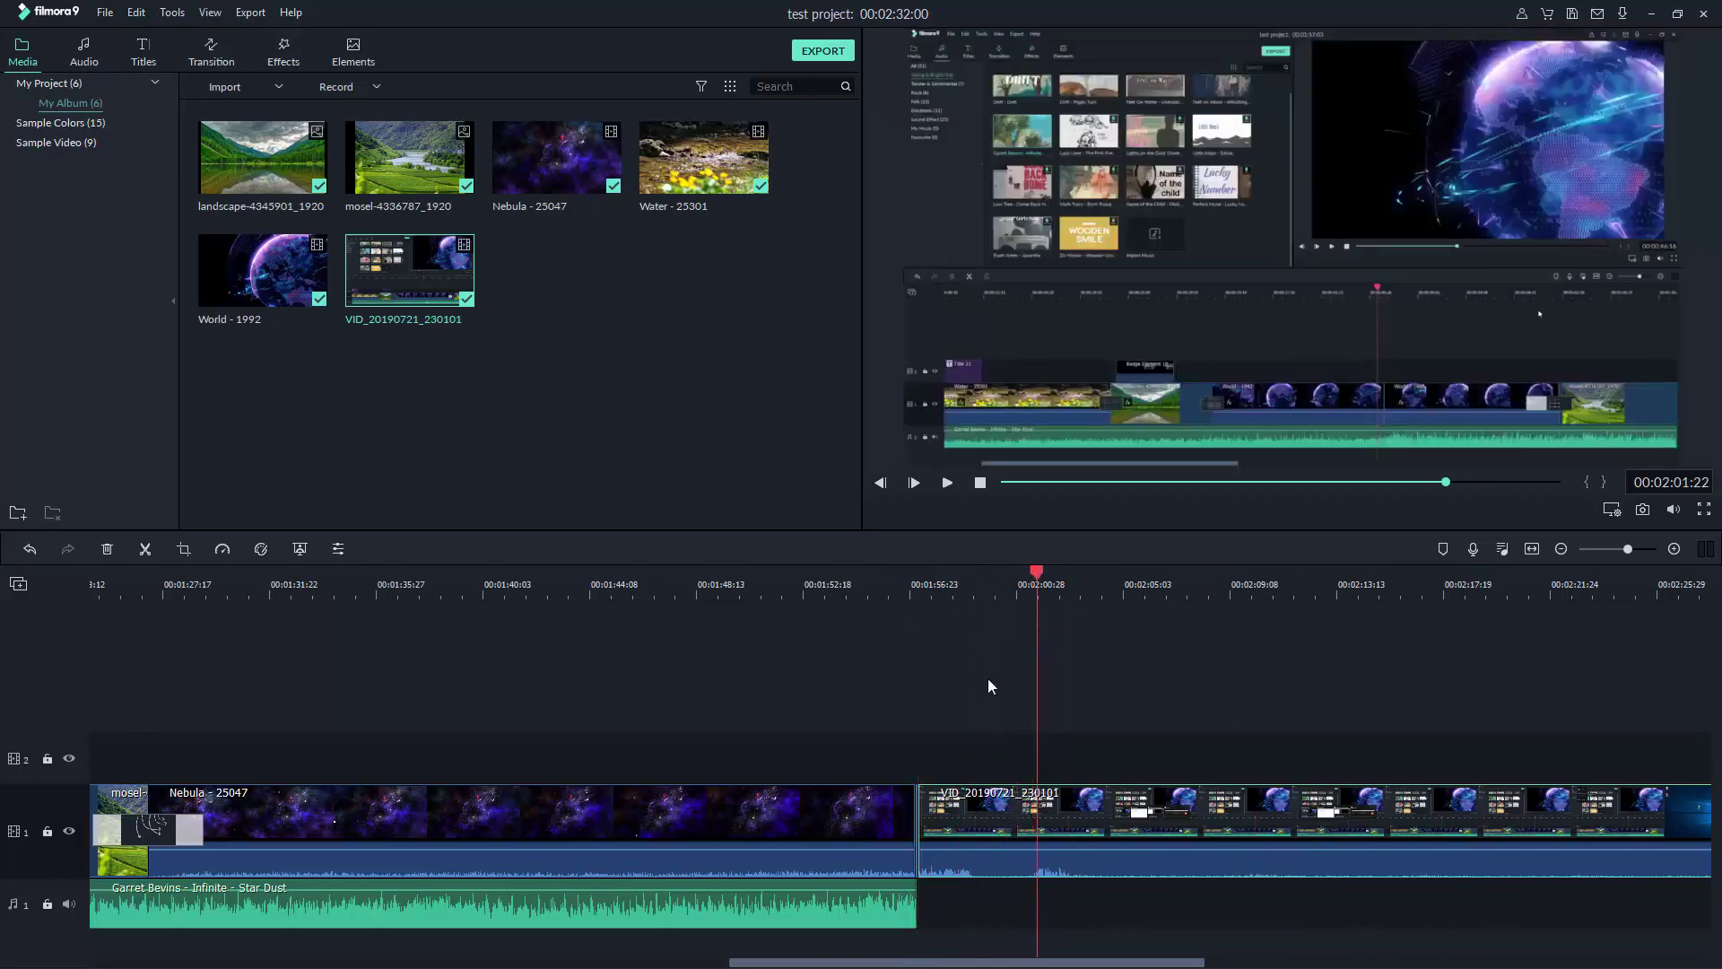
- Delete the screen recording from the timeline, move the playhead to the project's end at 00:01:57:01 and save the project
key(Delete)
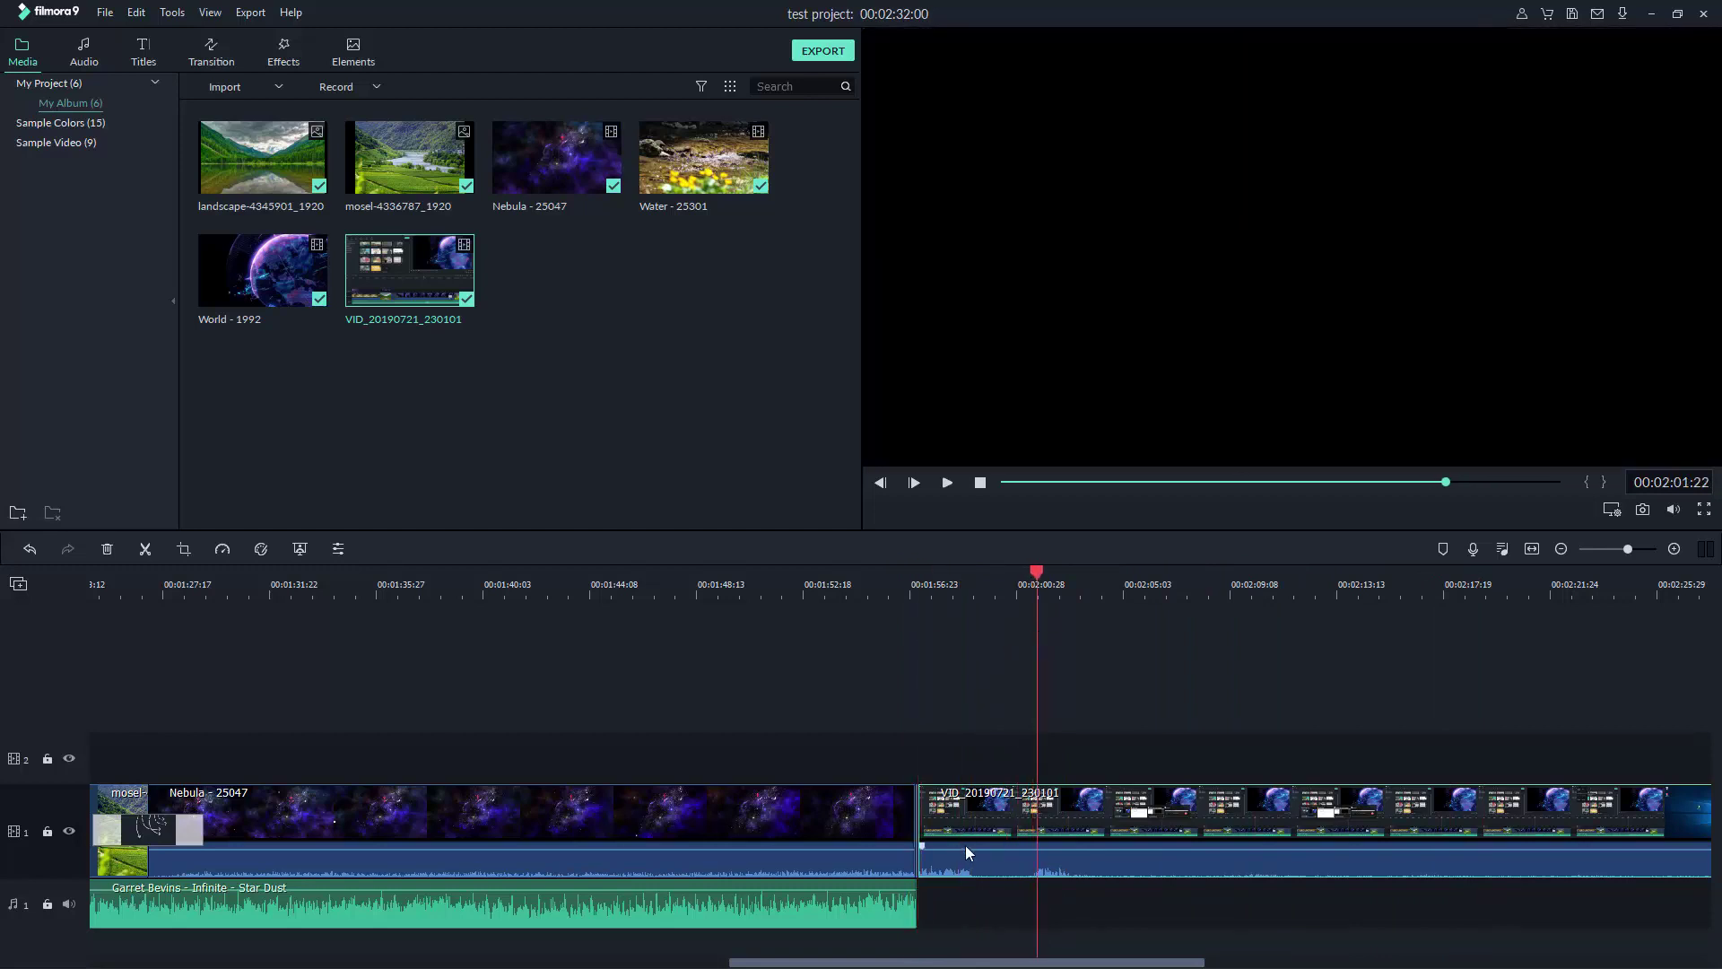
drag(1032, 572, 917, 611)
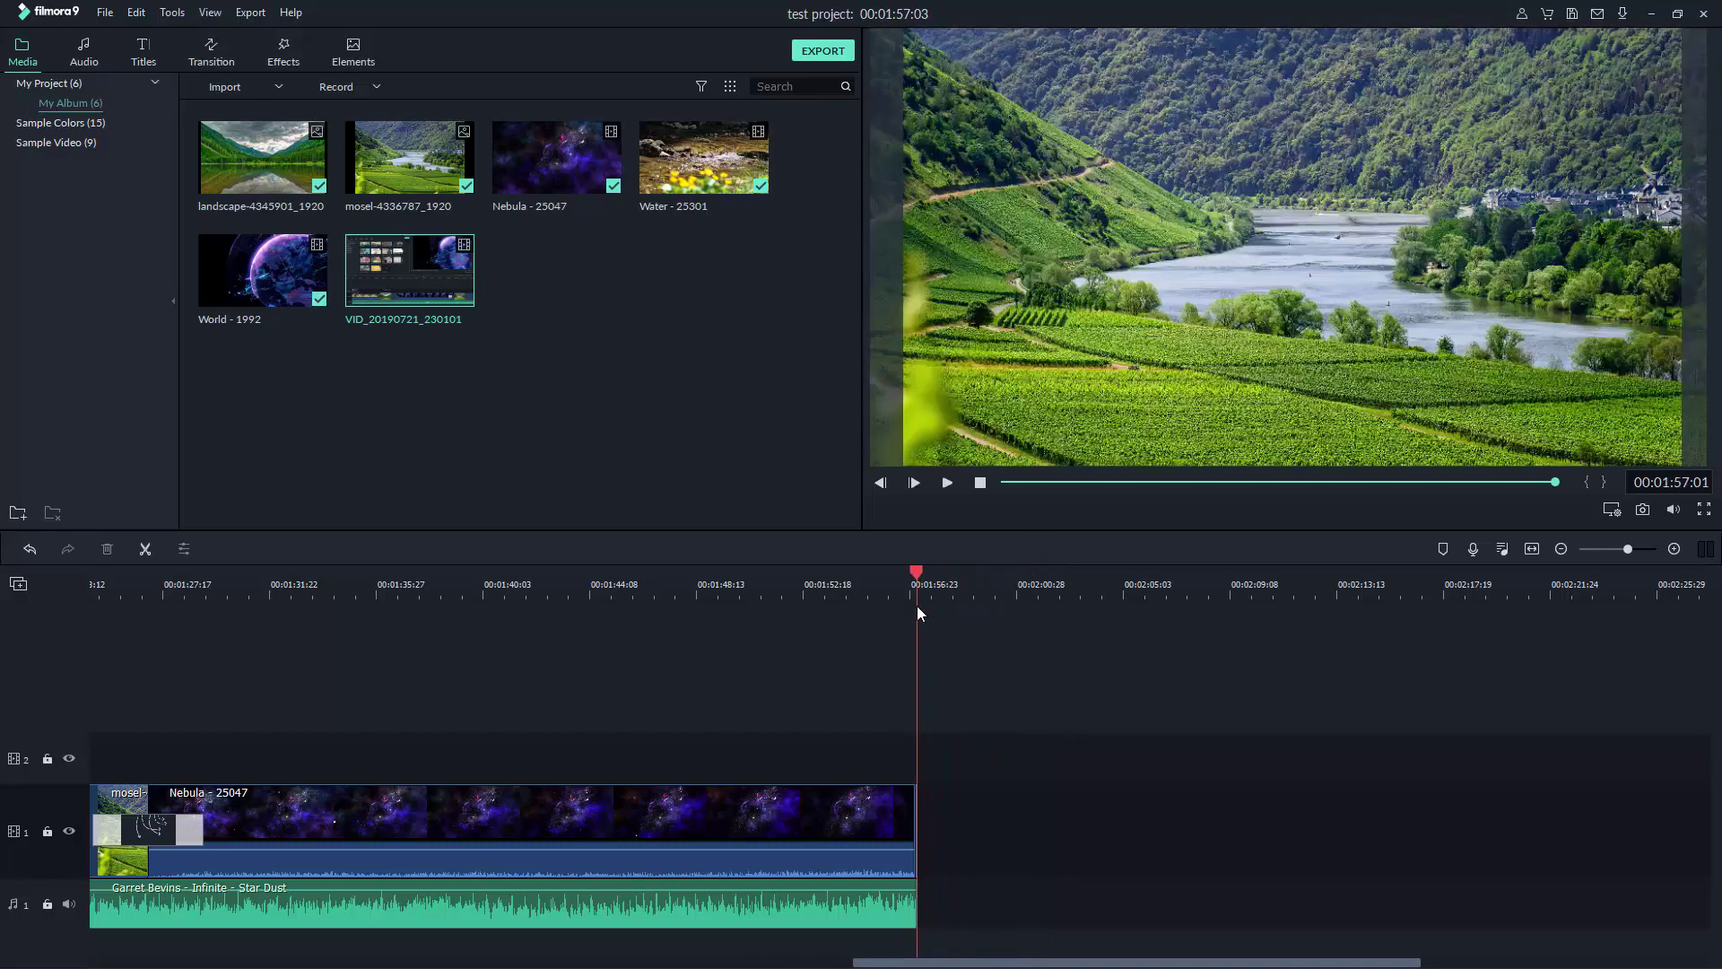
key(ctrl+s)
- Open the project's export settings, continuing with the watermarked Free Plan
click(251, 12)
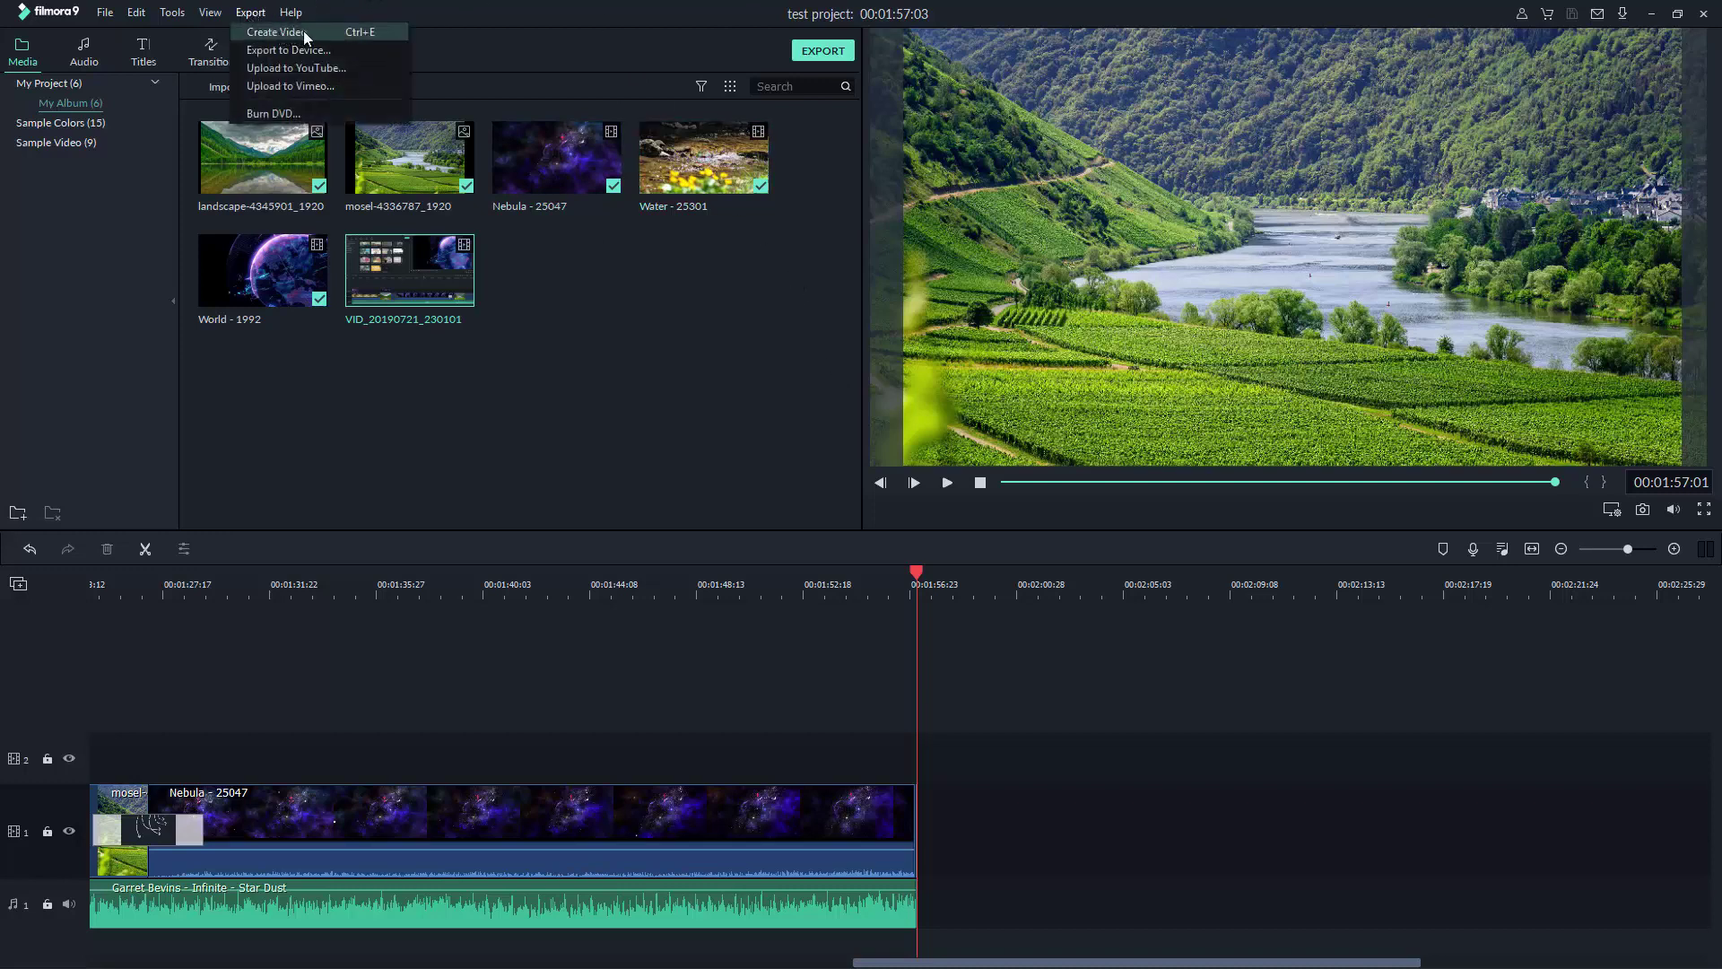
click(732, 337)
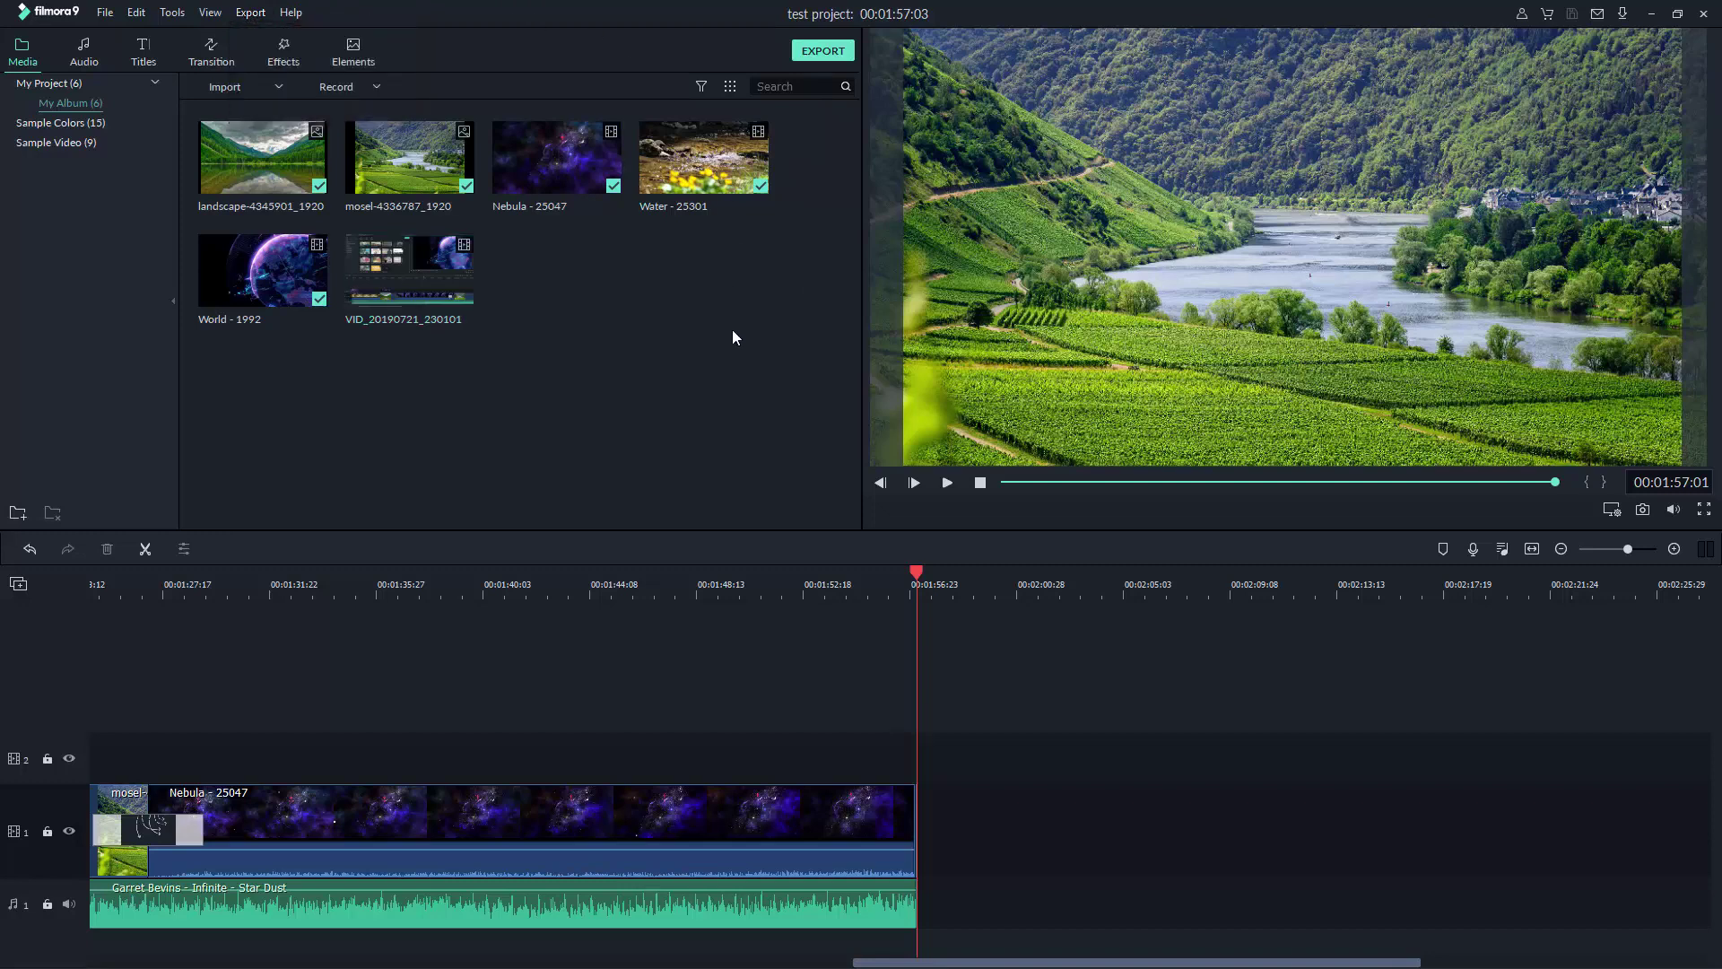
click(824, 50)
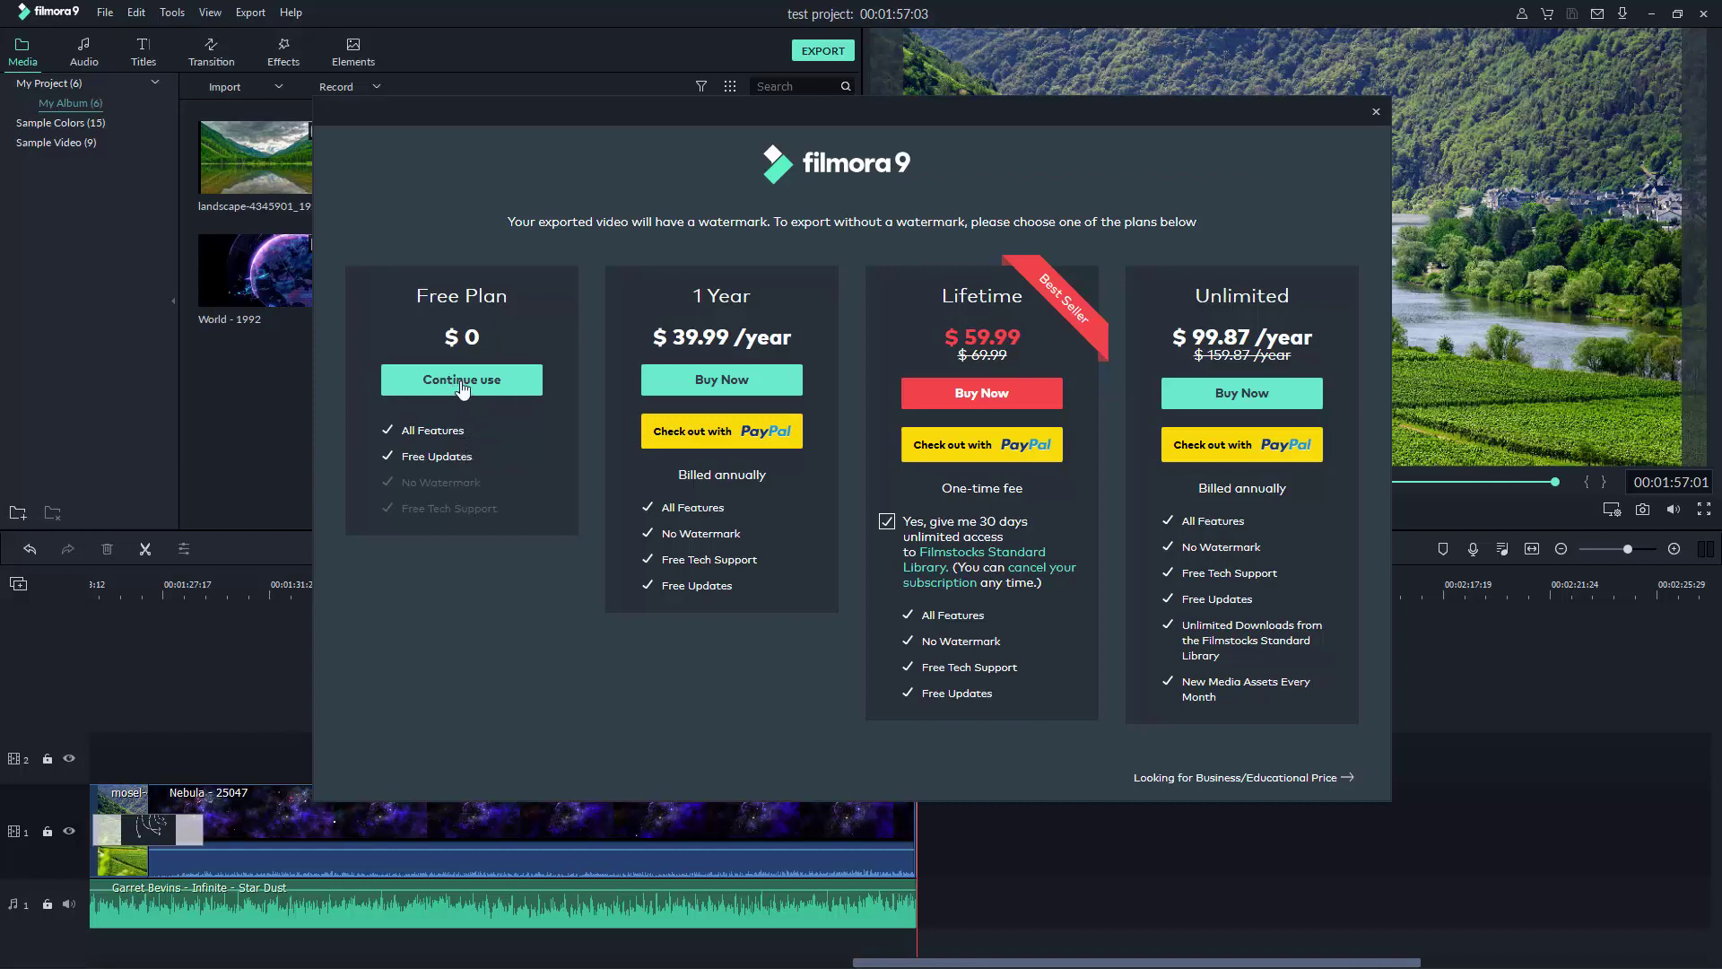
click(462, 380)
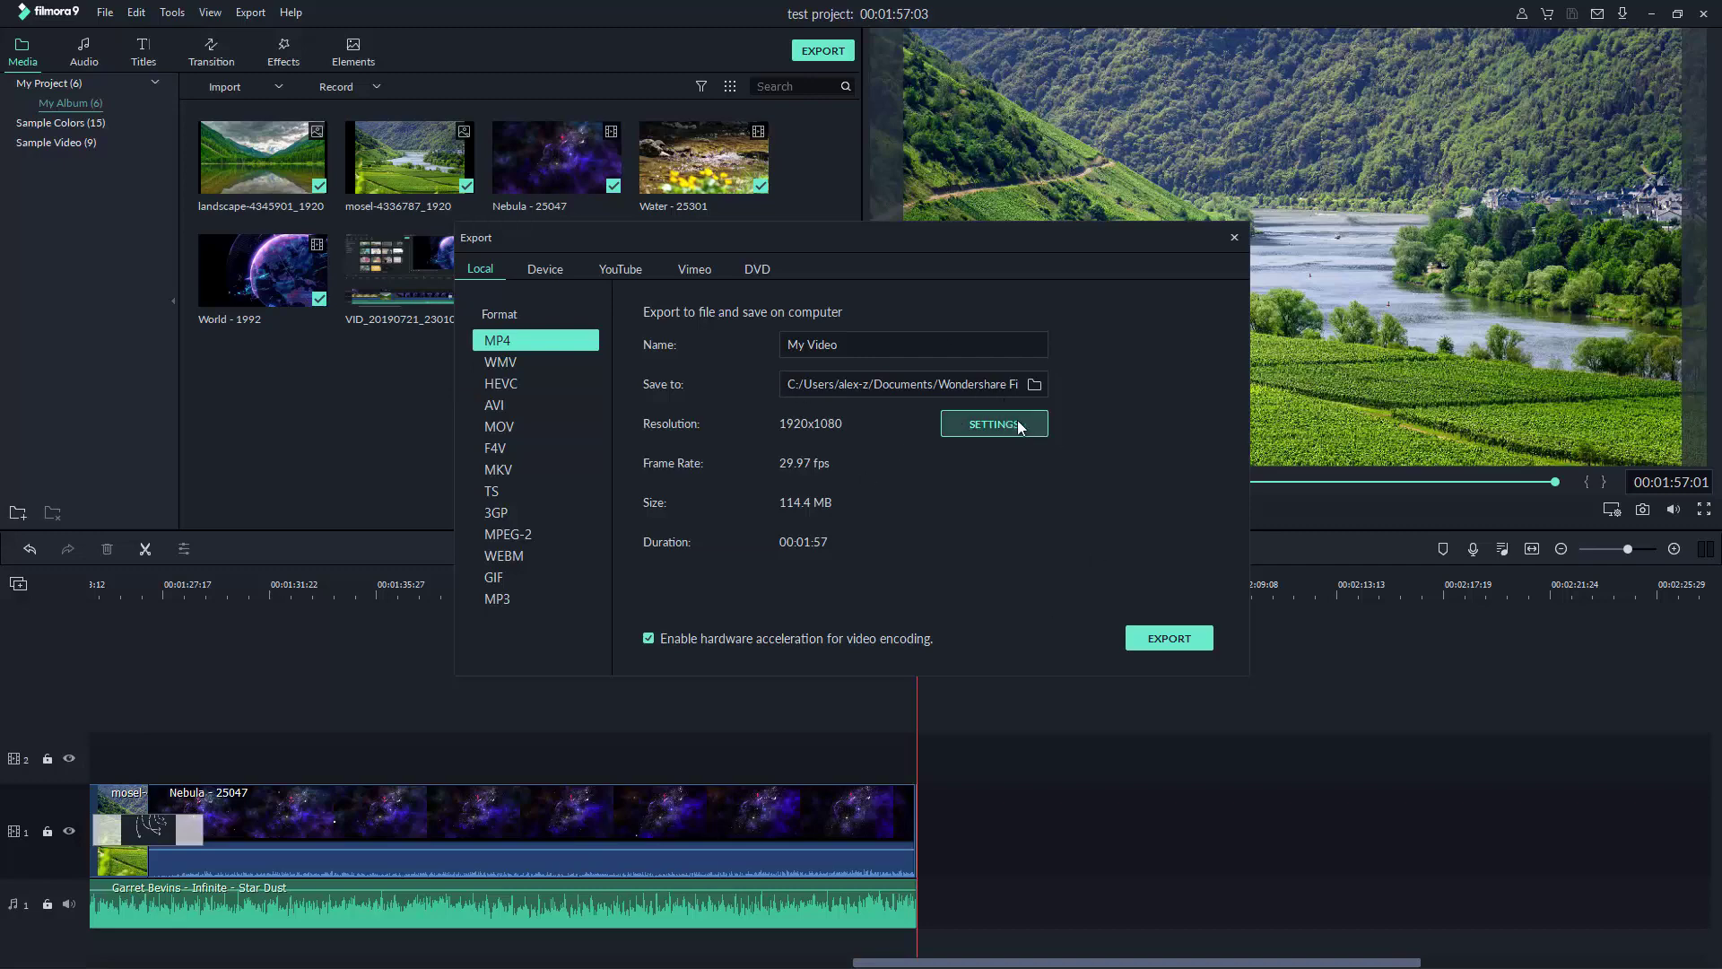
- Set the output folder to D:/work/filmora_media and export the project as an MP4 named My Video
click(1035, 386)
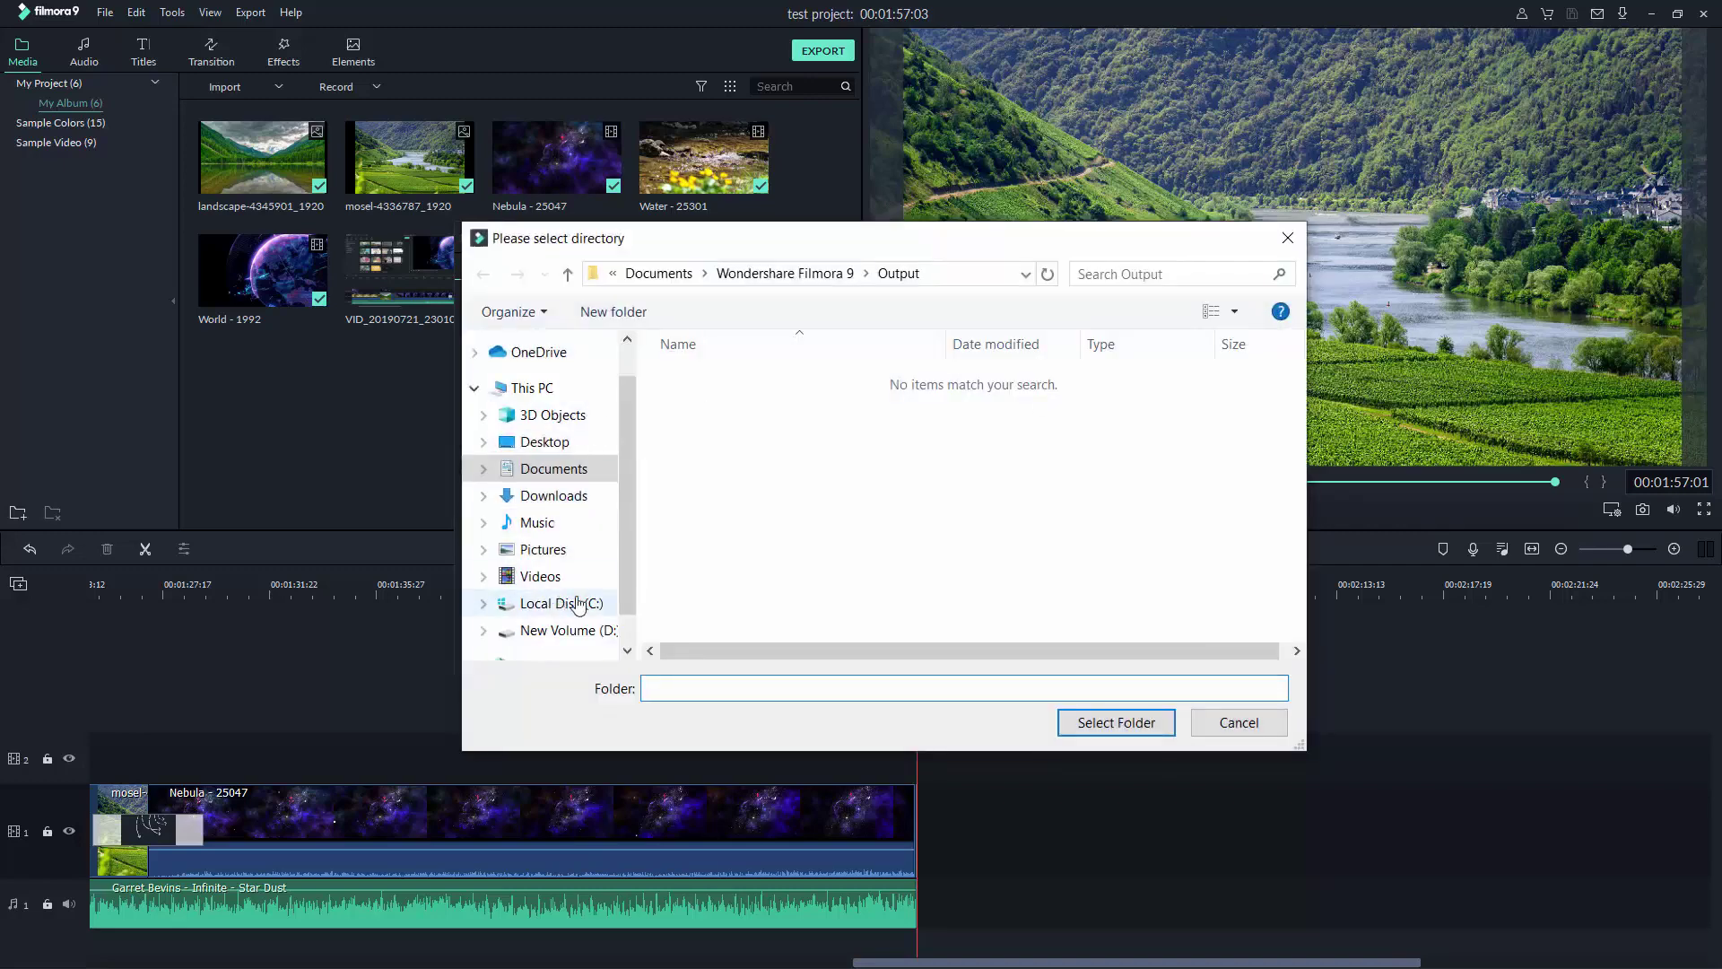
click(560, 631)
scroll(805, 491, down, 2)
double_click(709, 634)
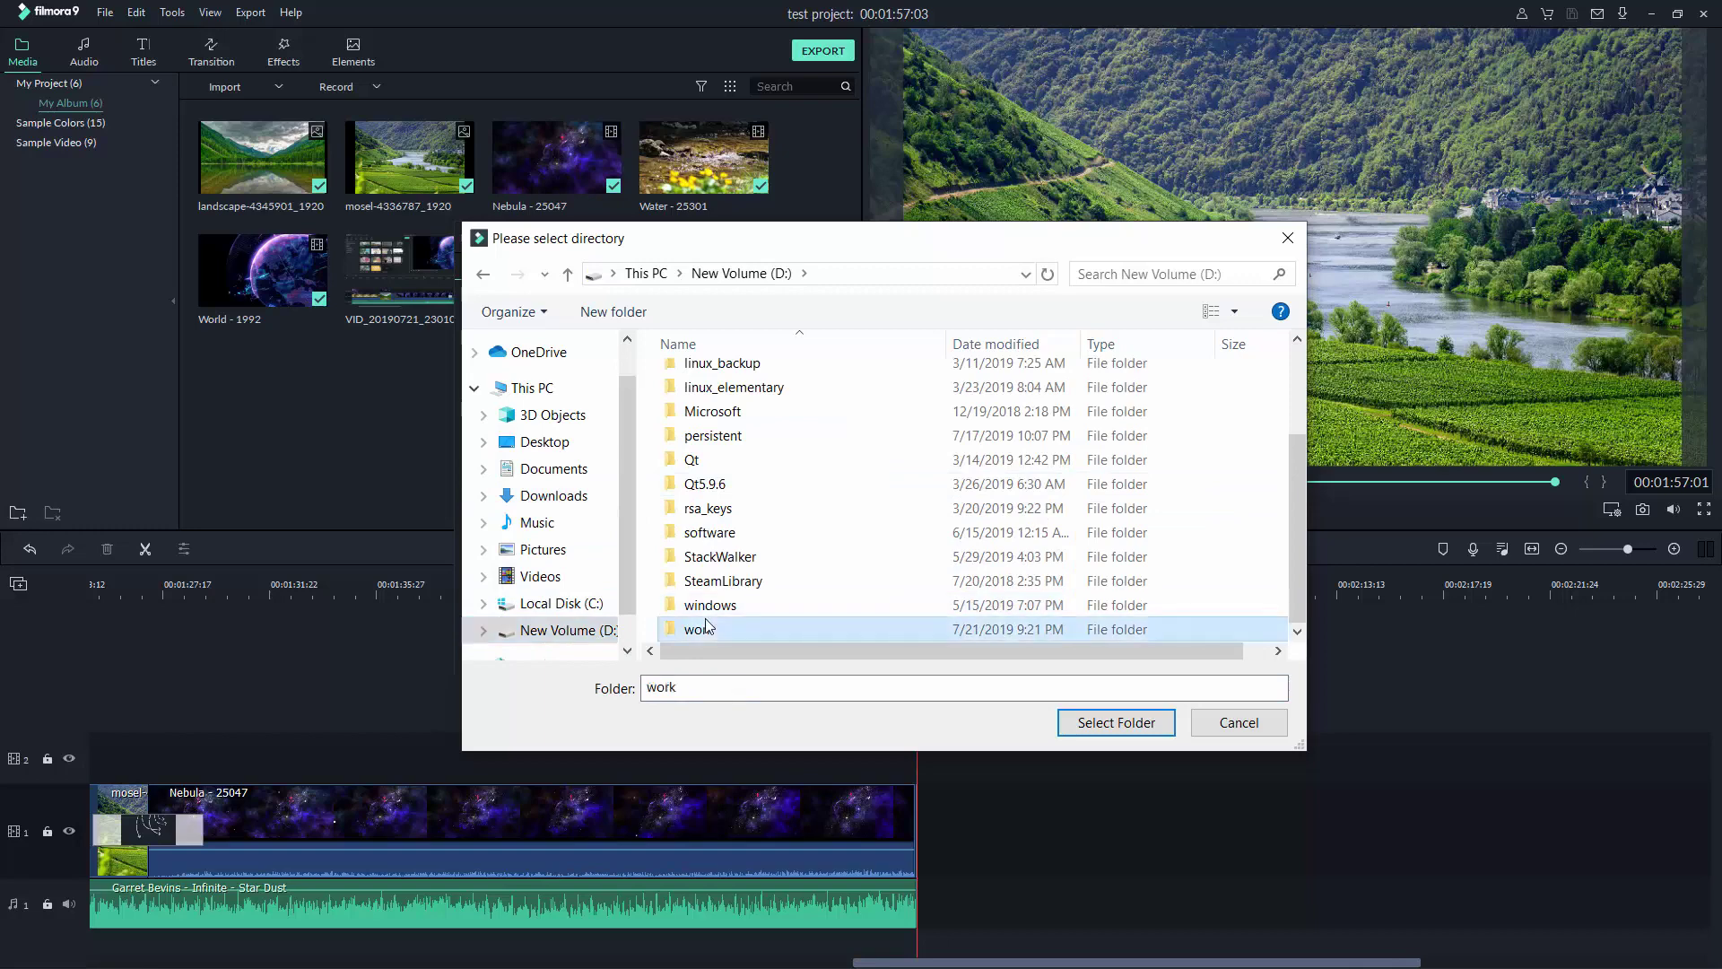
double_click(729, 549)
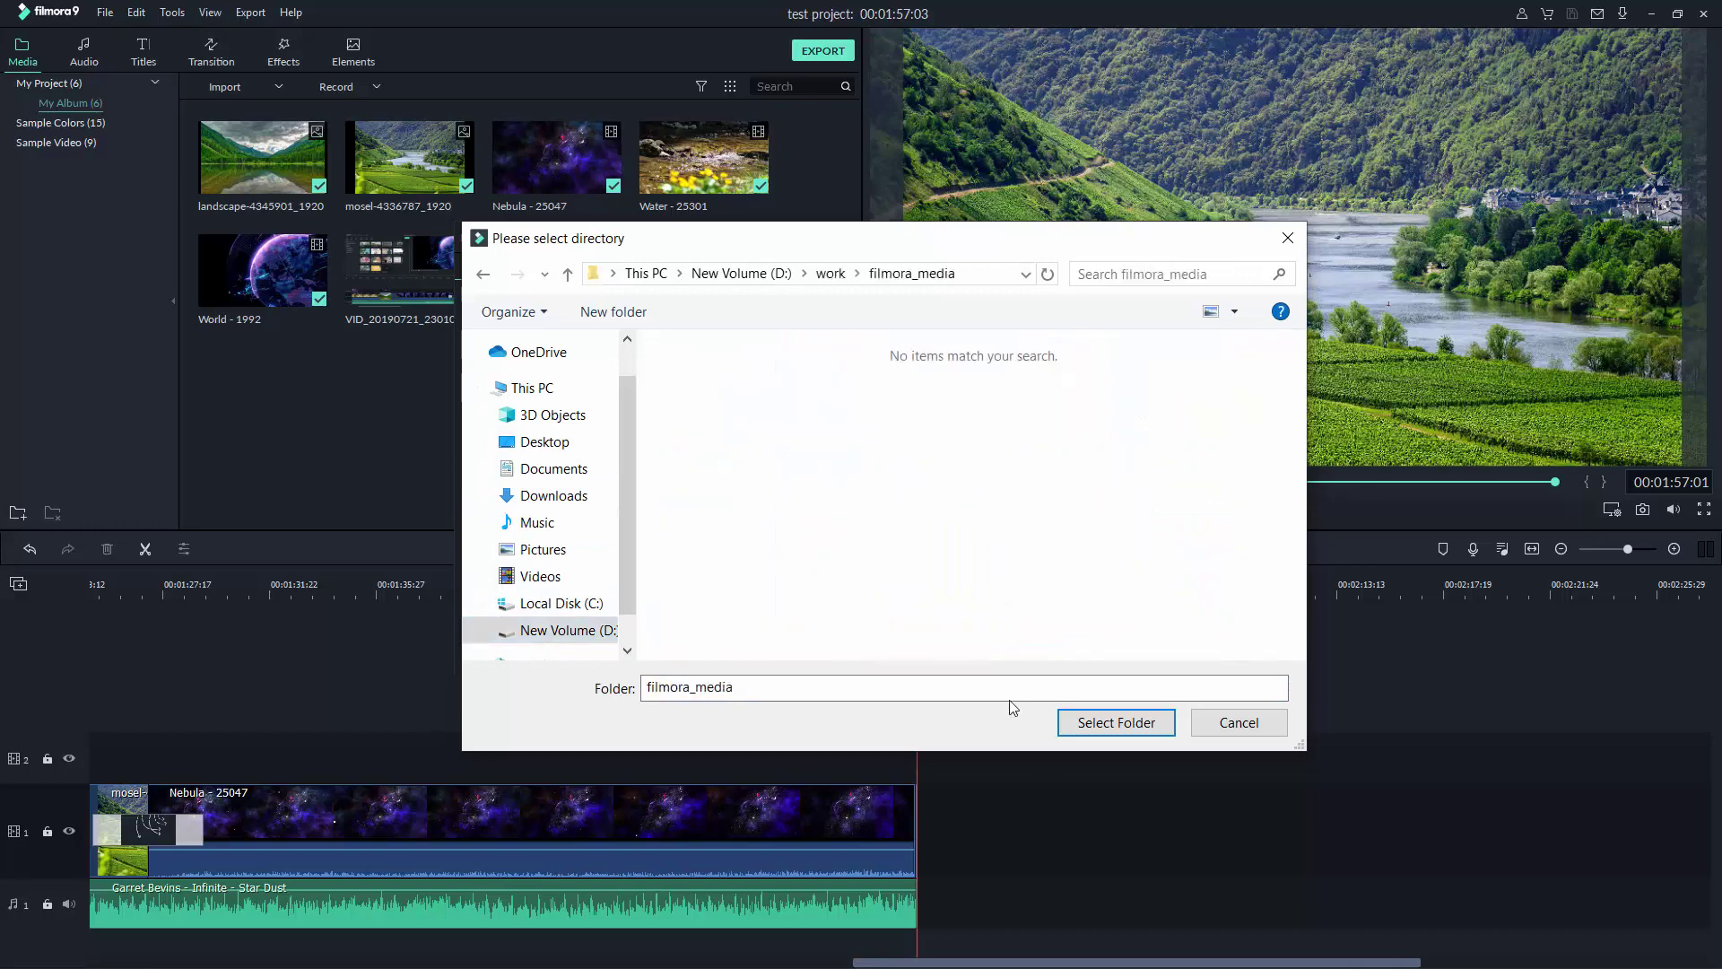
click(1081, 723)
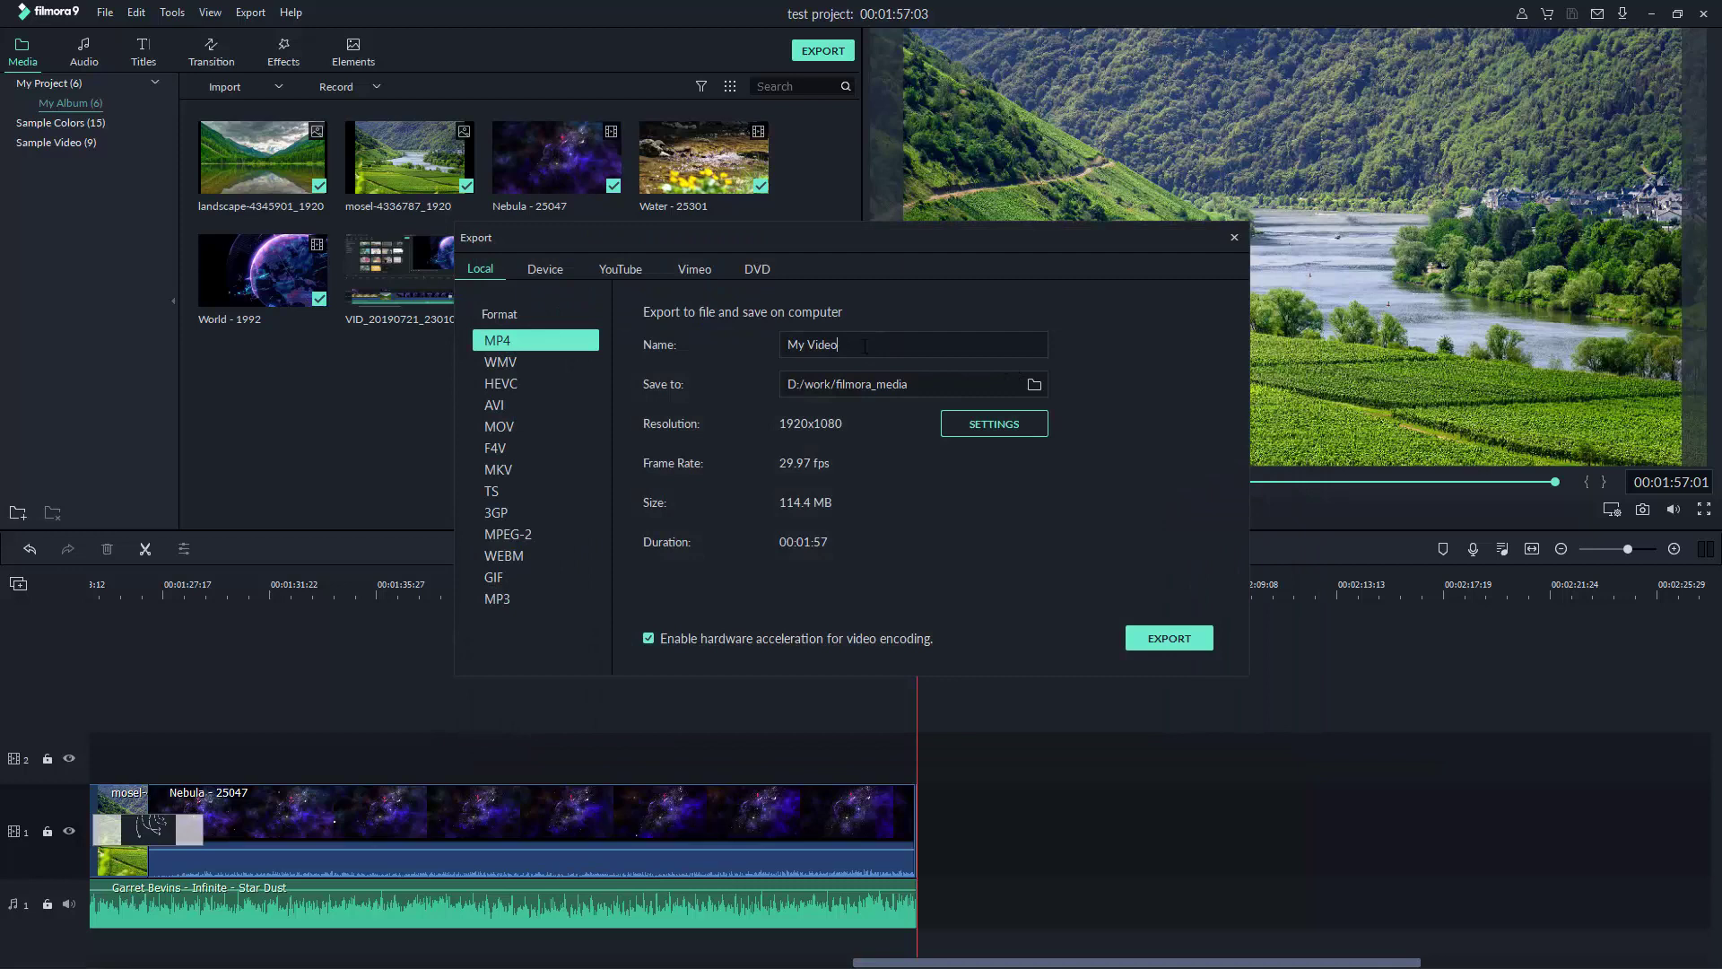
click(1169, 639)
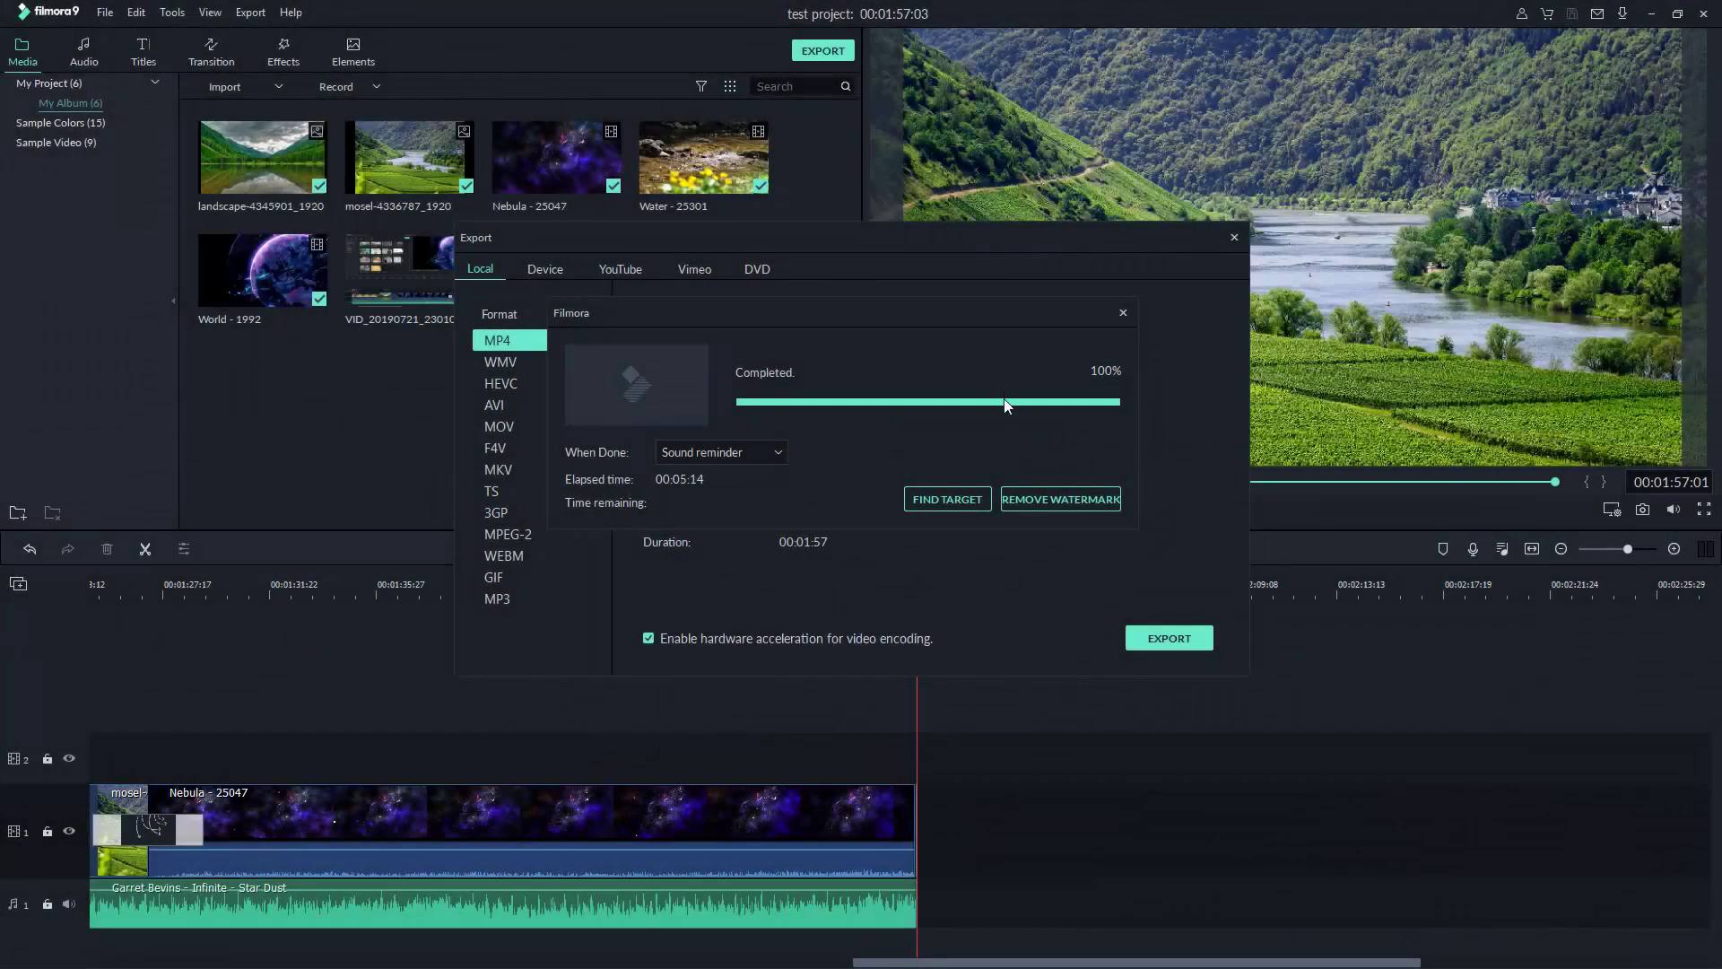
- Open the exported My Video.mp4 from its output folder in VLC and play it full screen, cancelling the player's update download
click(944, 499)
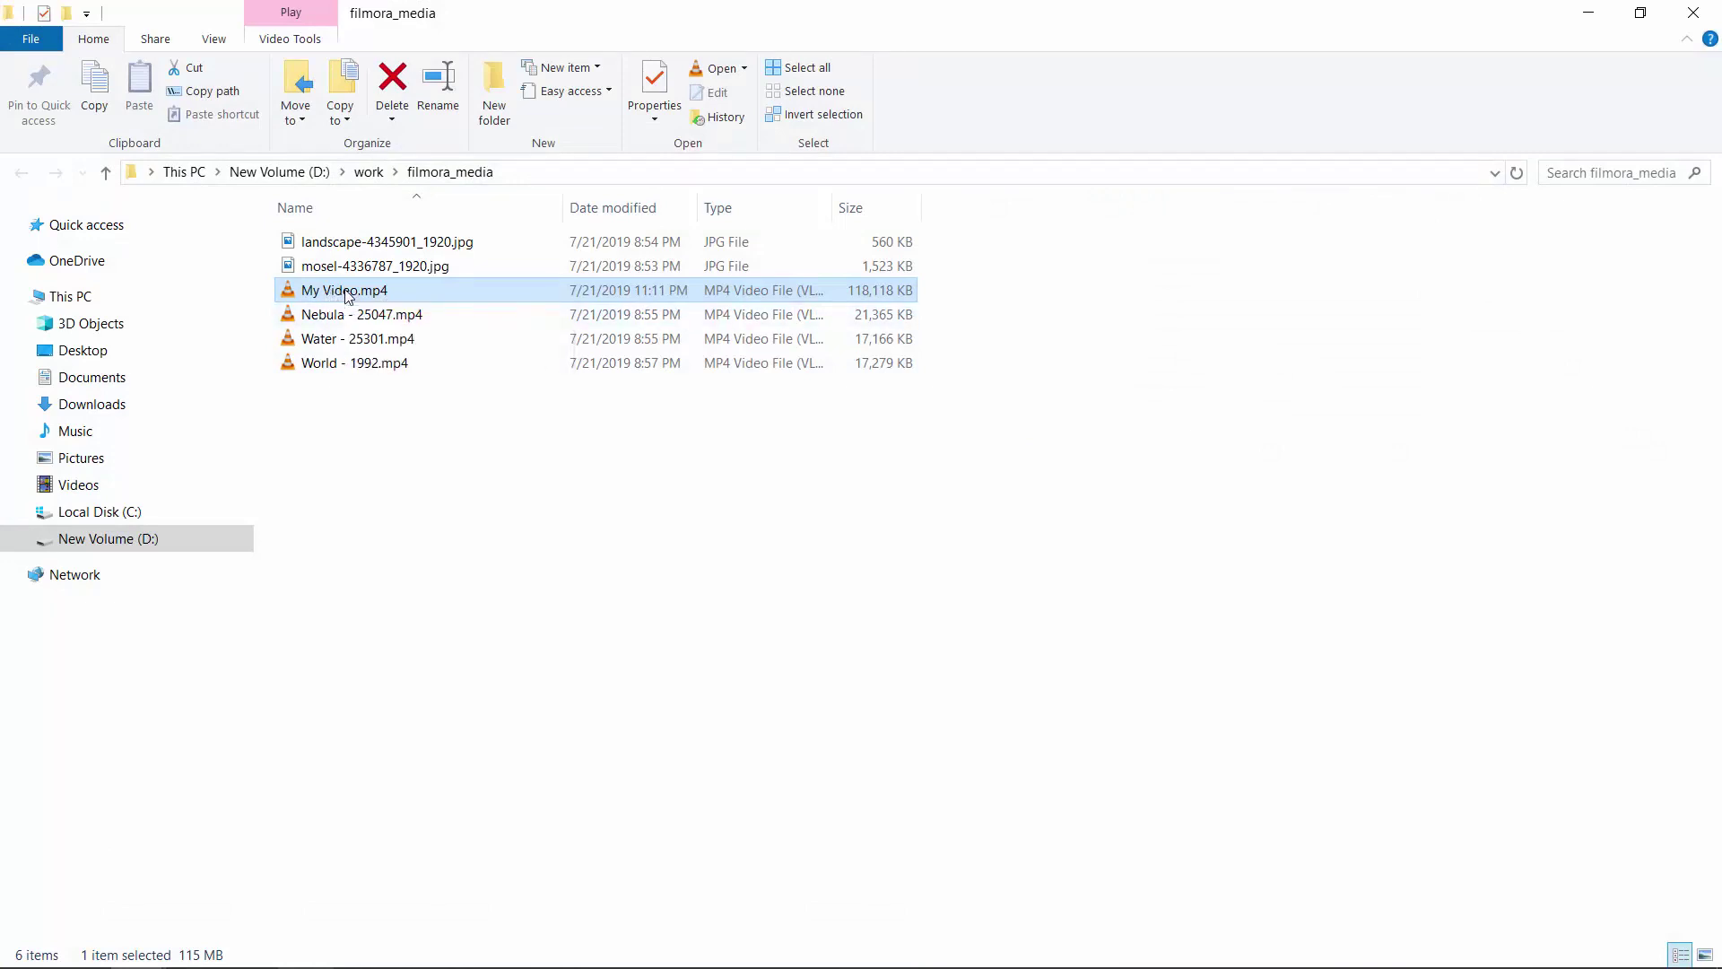
double_click(348, 296)
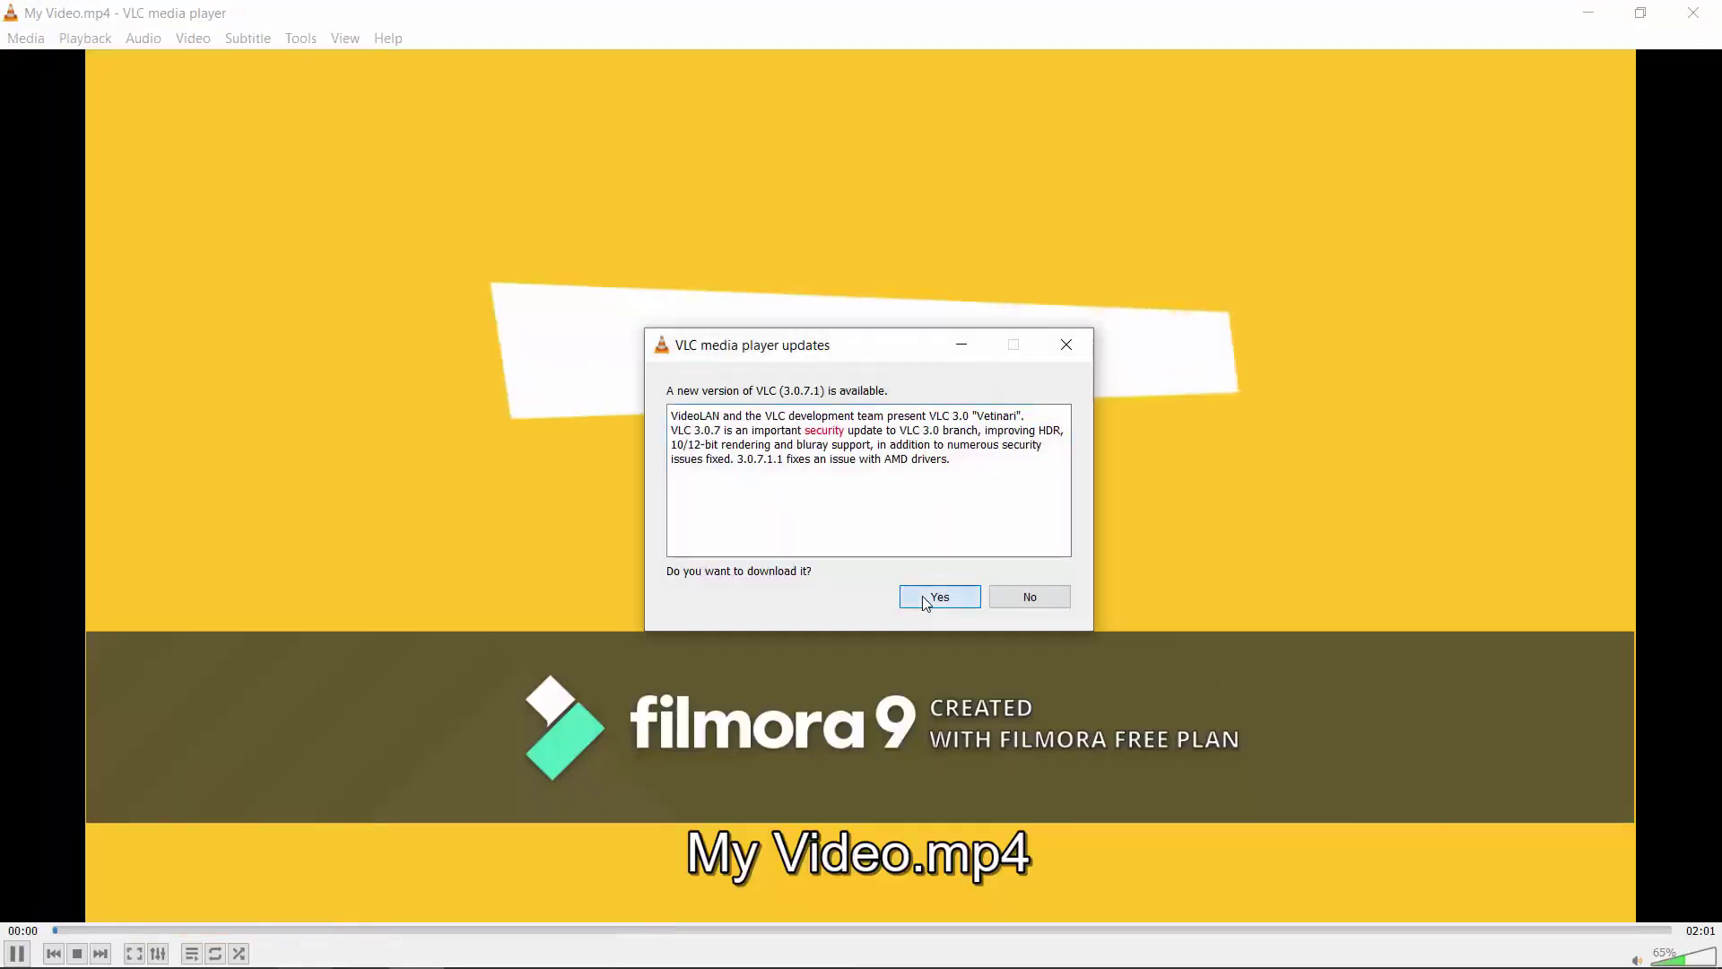
click(926, 599)
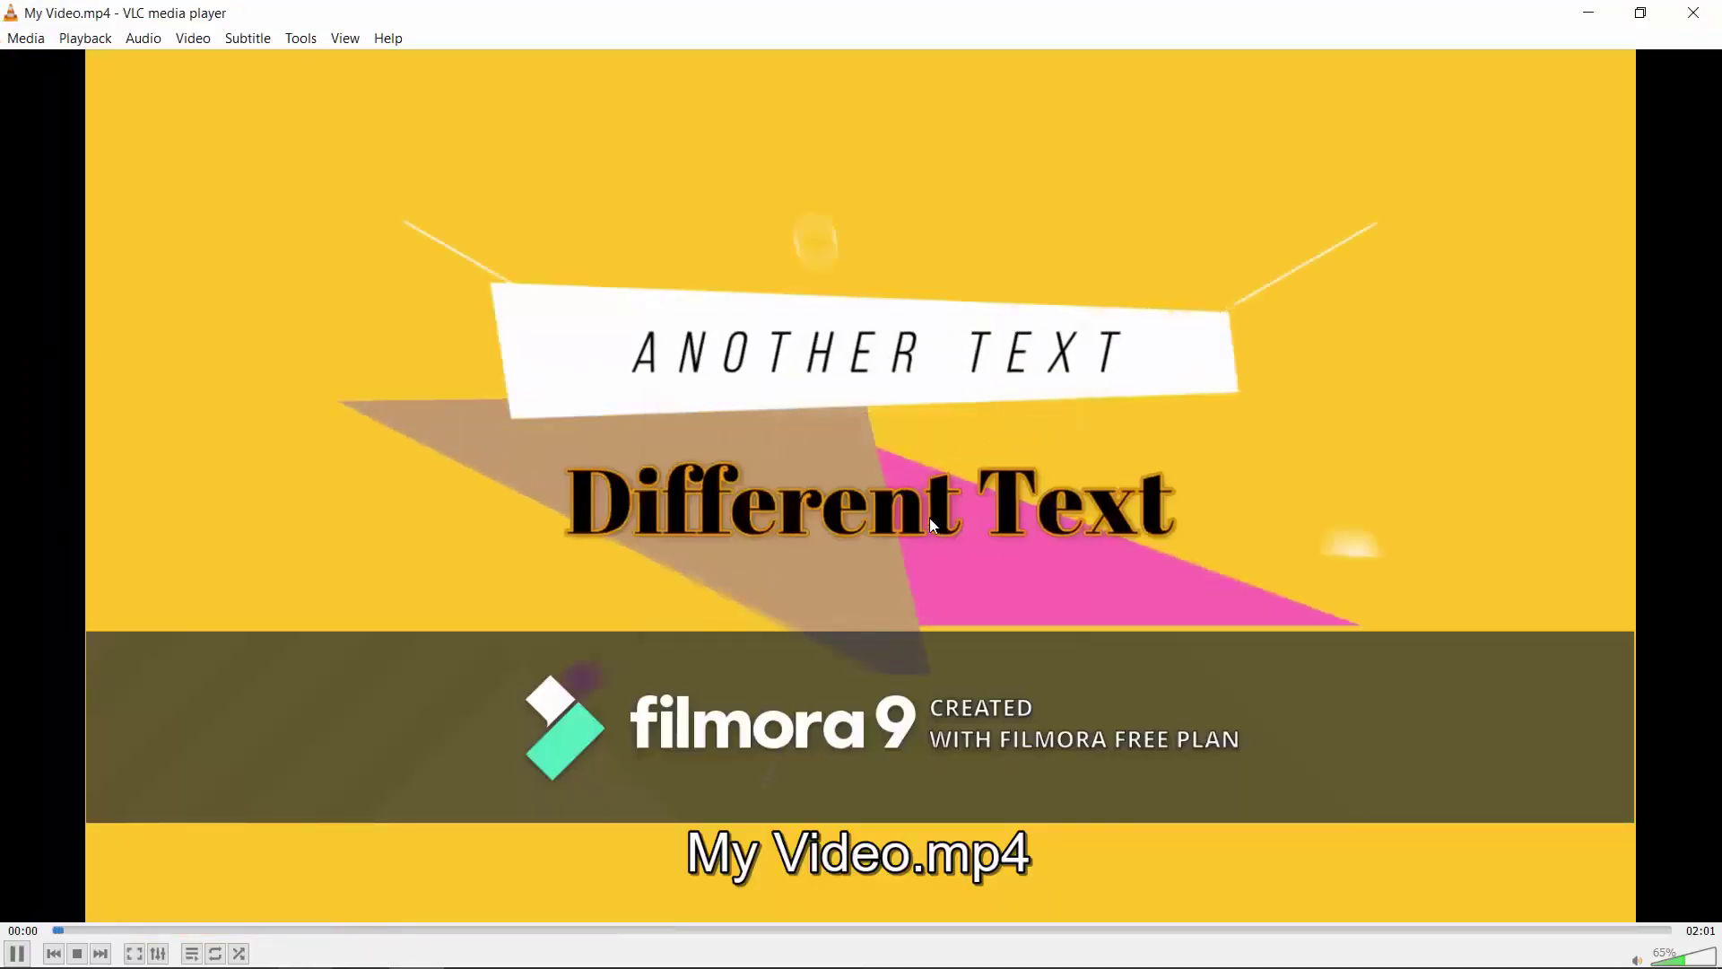
double_click(896, 515)
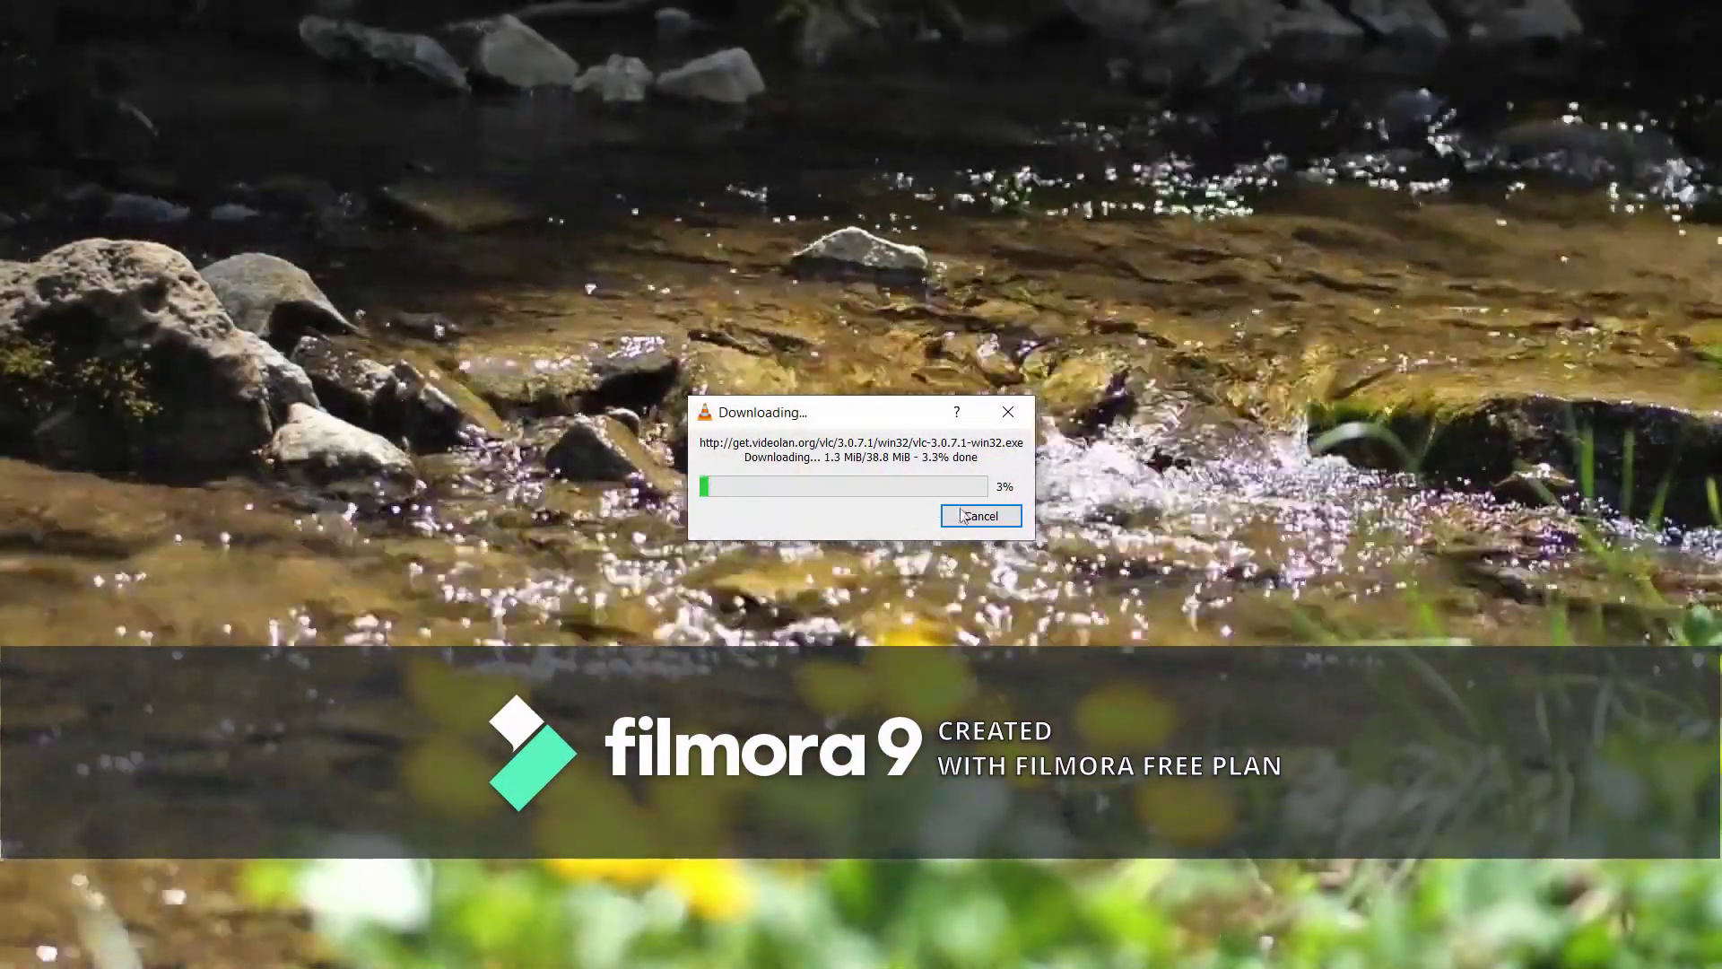
click(979, 516)
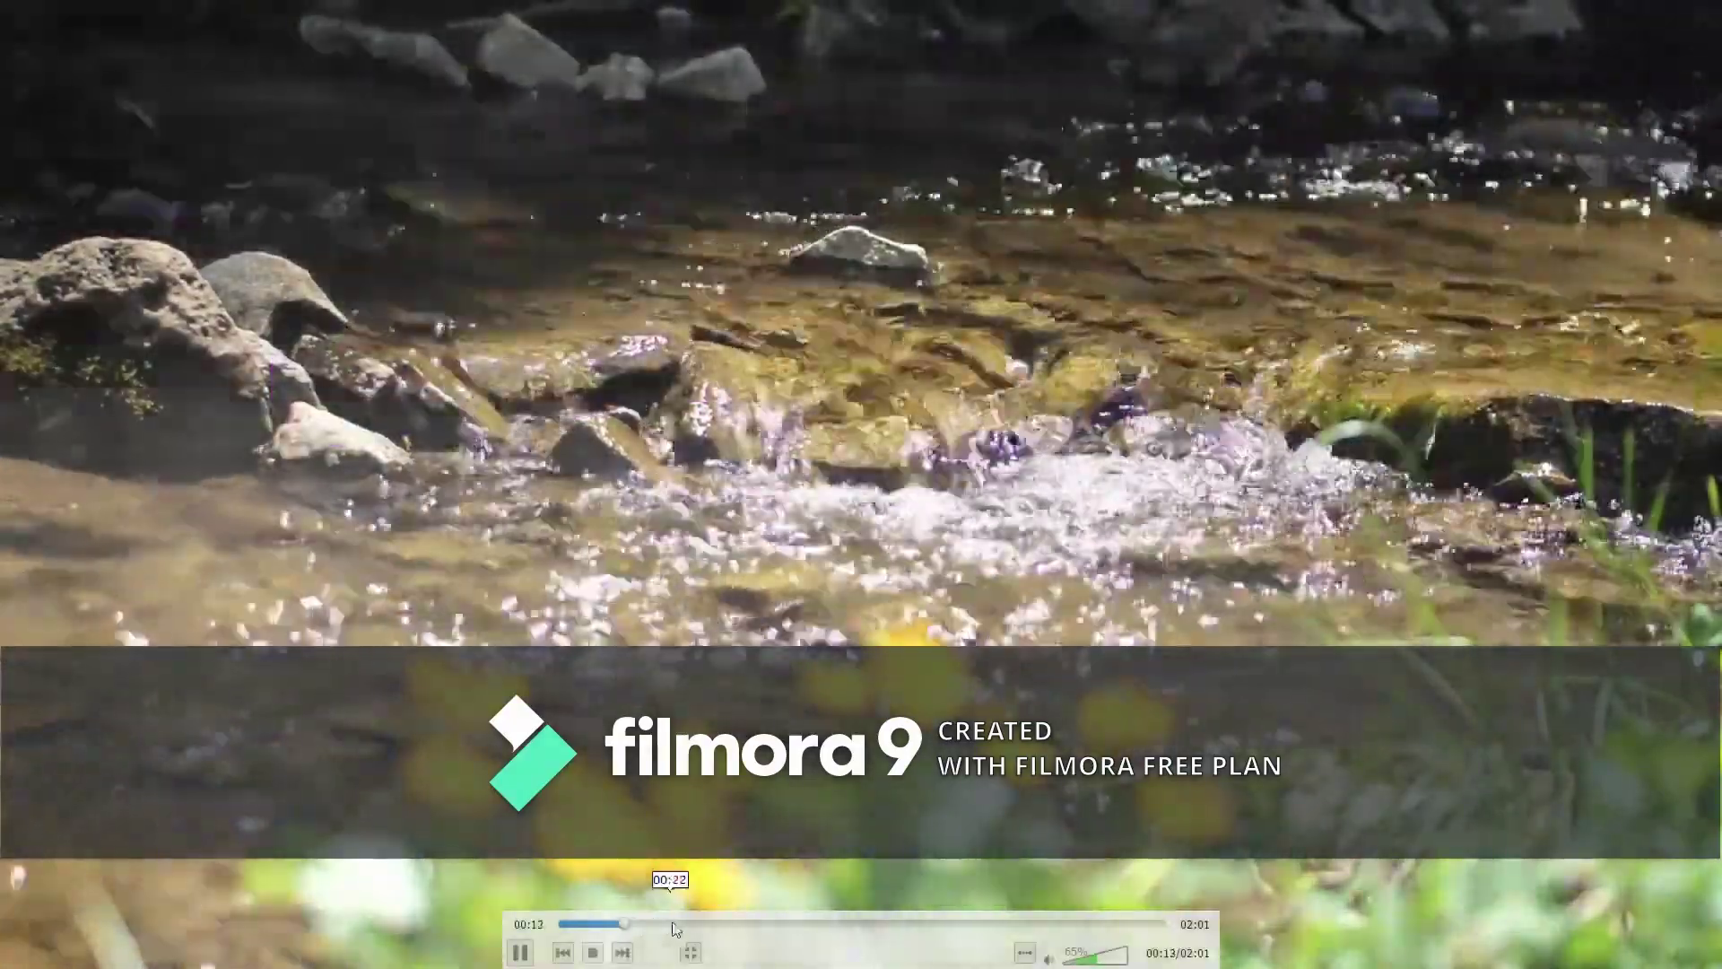
- Skip ahead in the exported video to the World clip, and go back to 00:28 in the landscape clip
click(716, 922)
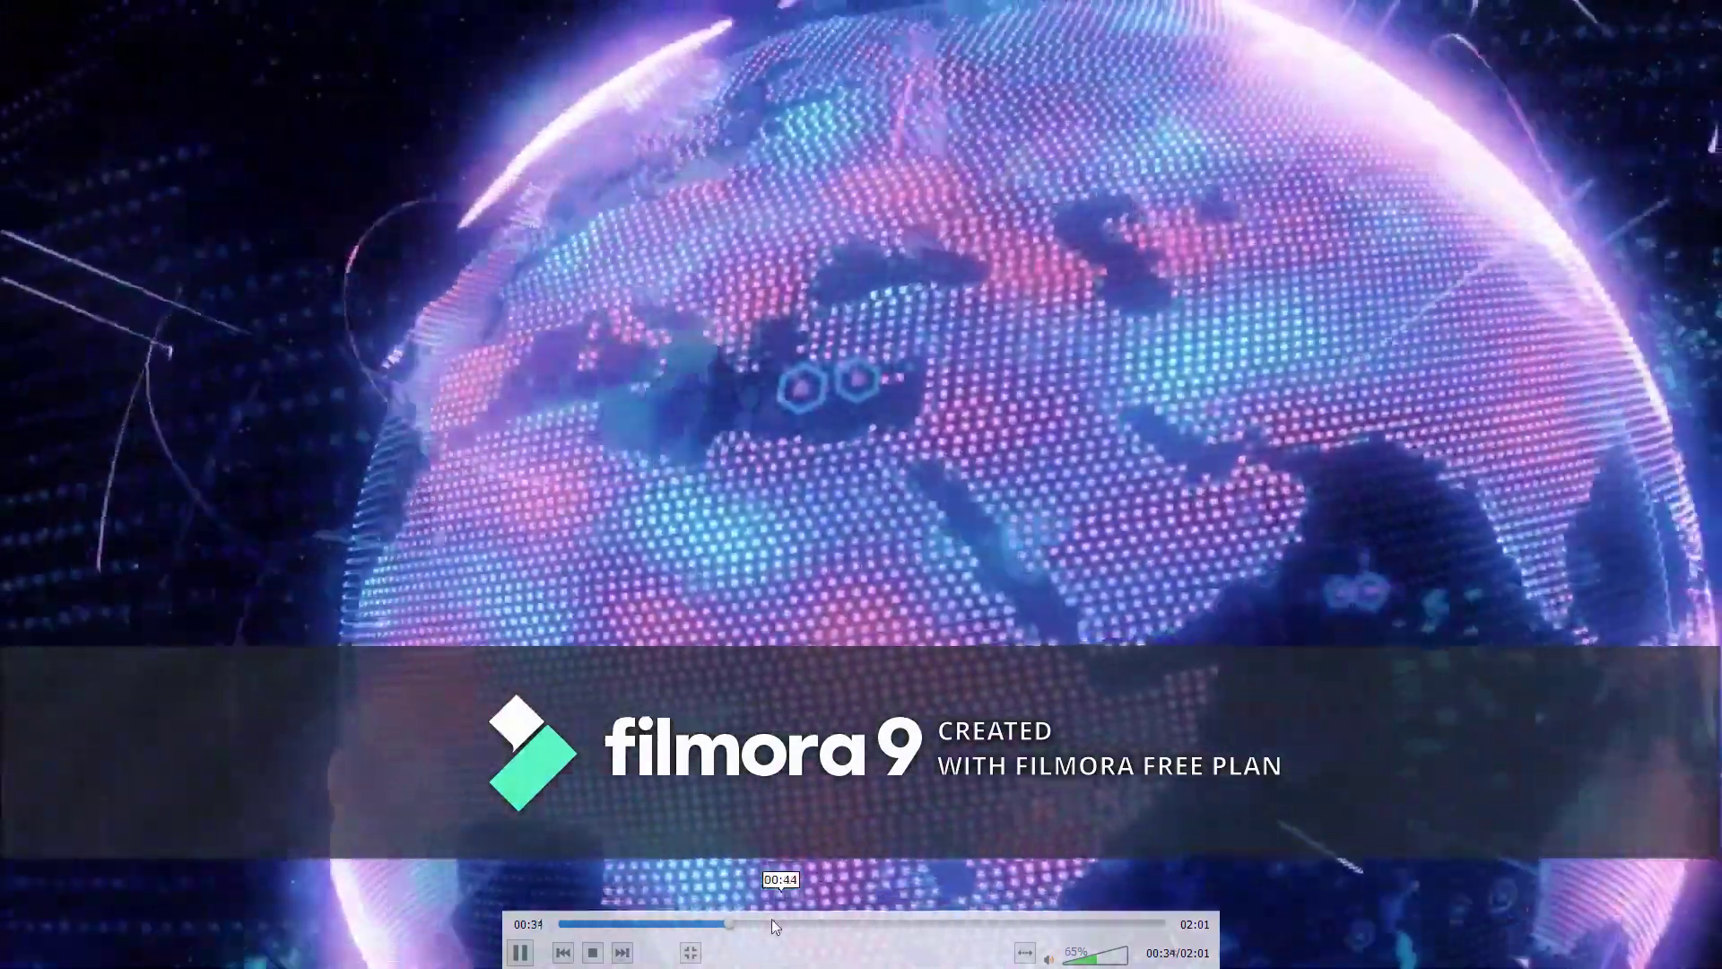
click(694, 922)
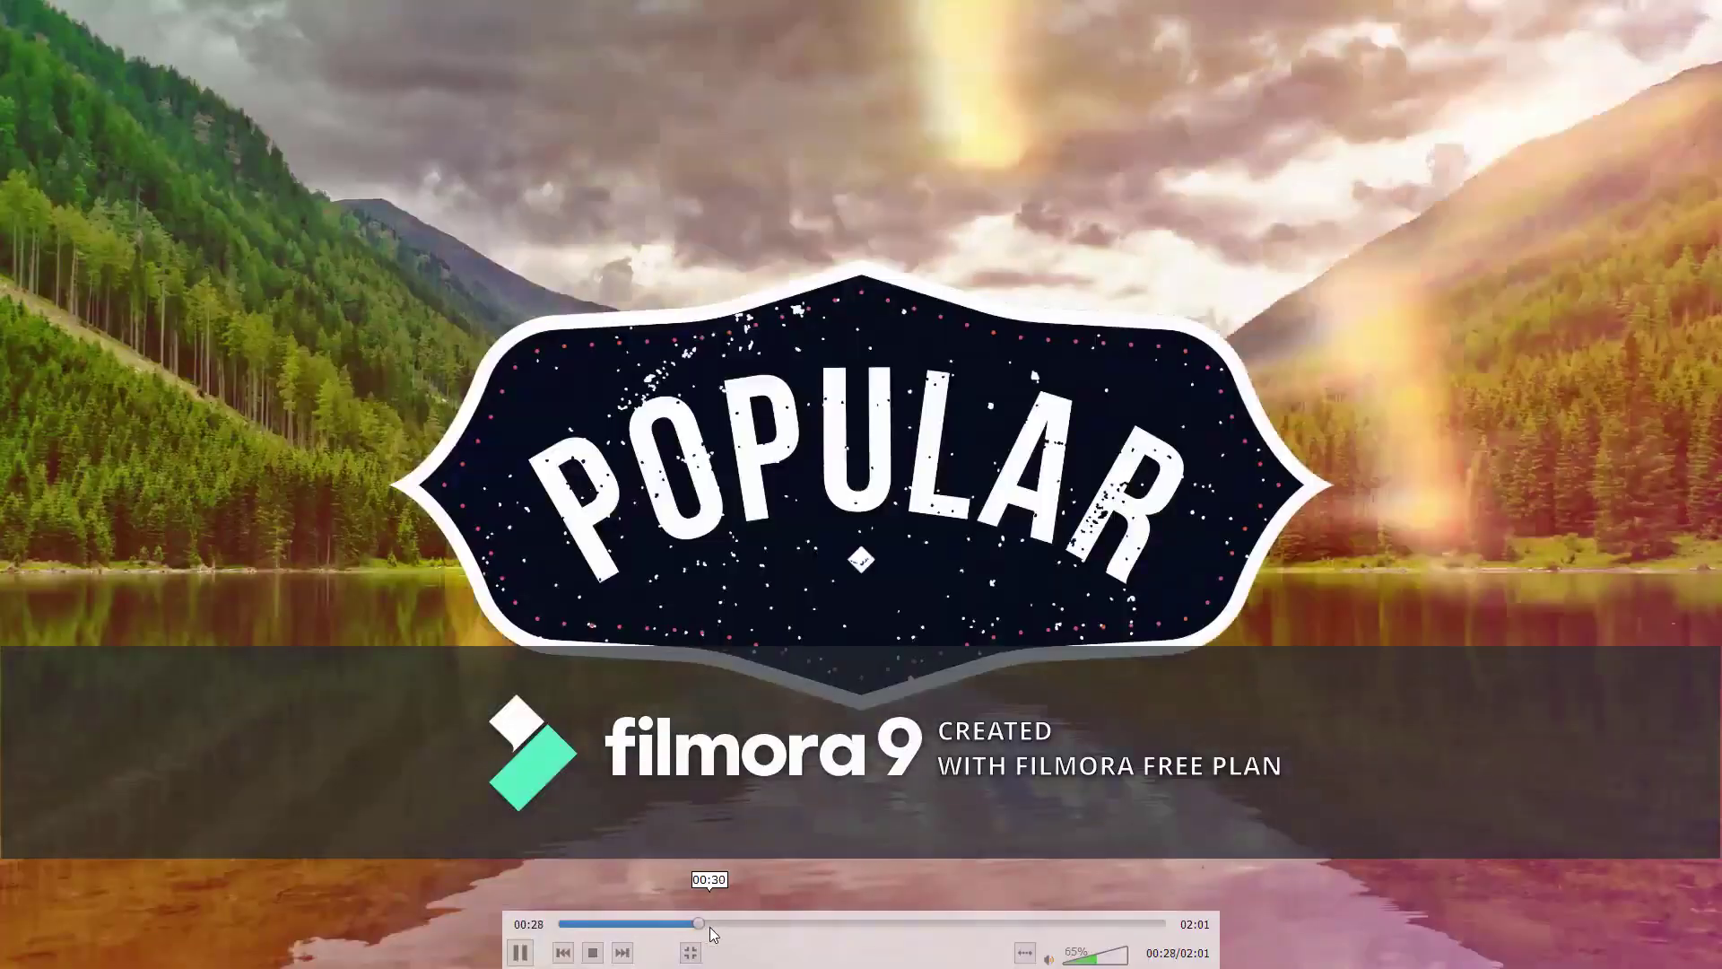